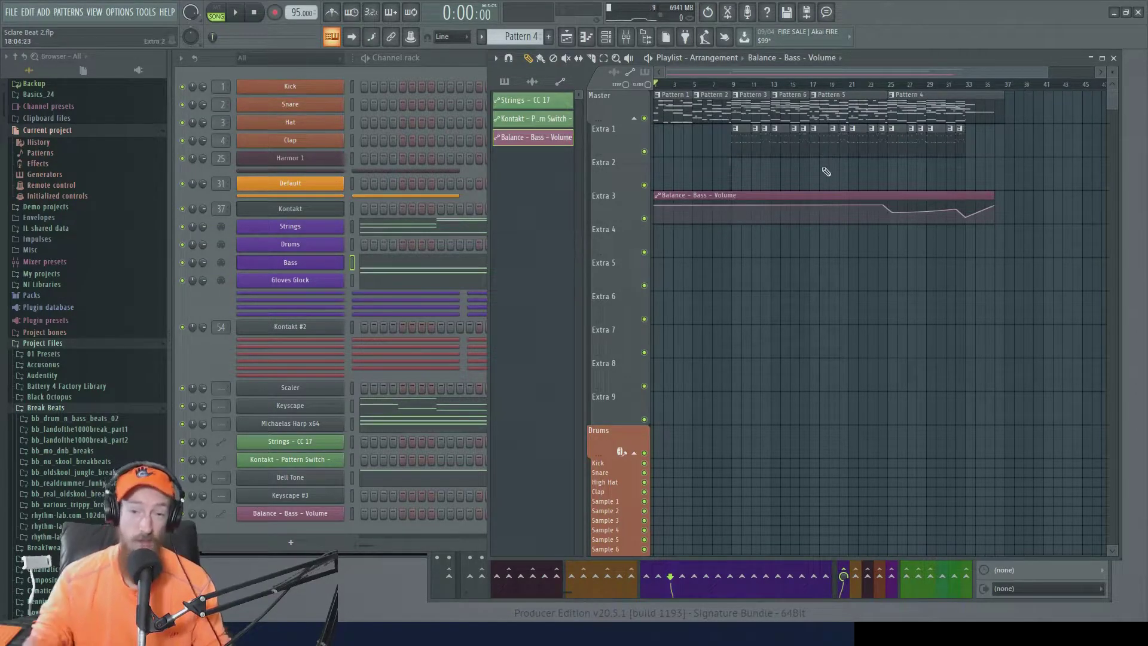
Examine Pattern 4's Strings and Michaelas Harp x64 notes in the piano roll.
left_click(411, 226)
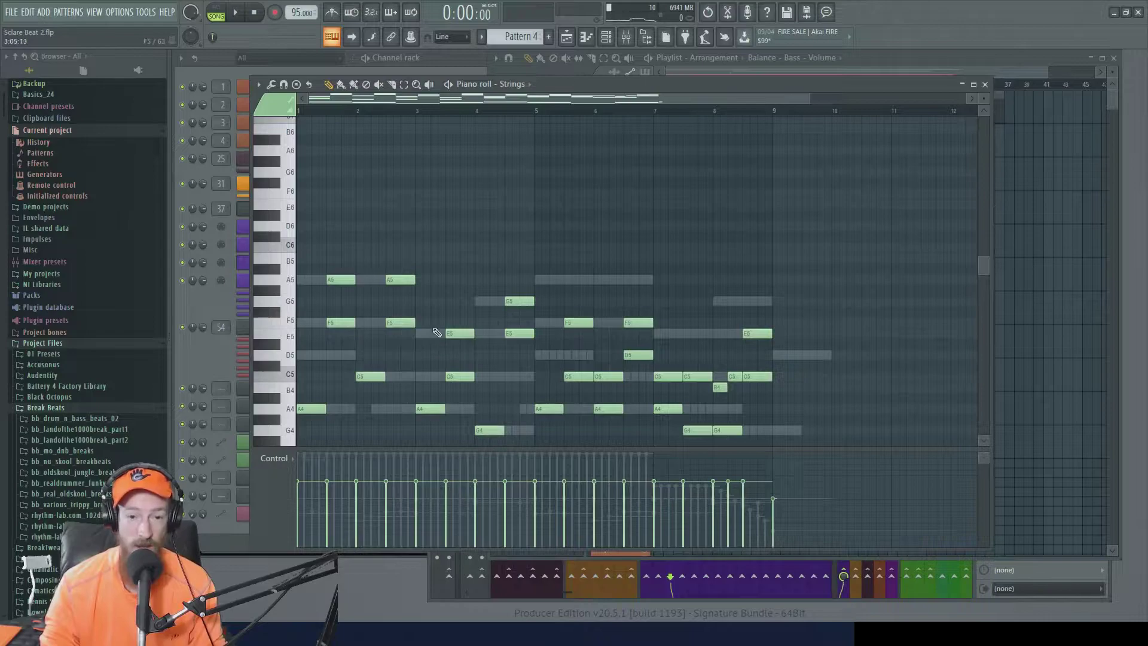
right_click(432, 335)
scroll(717, 267, "down", 6)
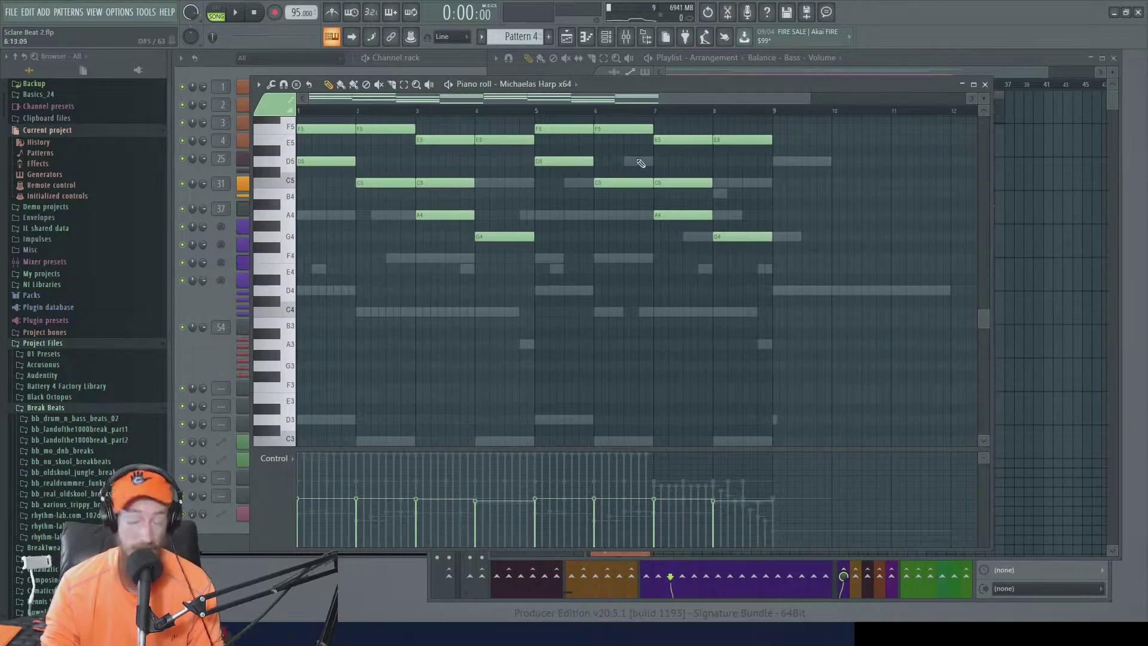
Play the arrangement from the start and examine Pattern 1's Strings and Keyscape notes in the piano roll.
left_click(883, 67)
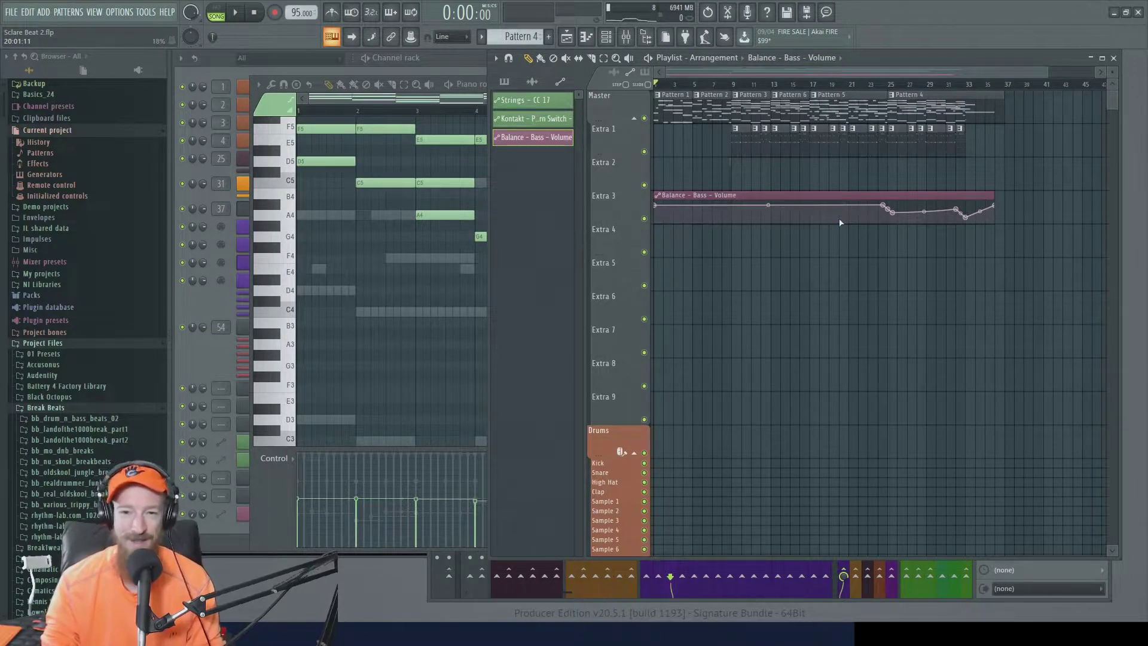
key("space")
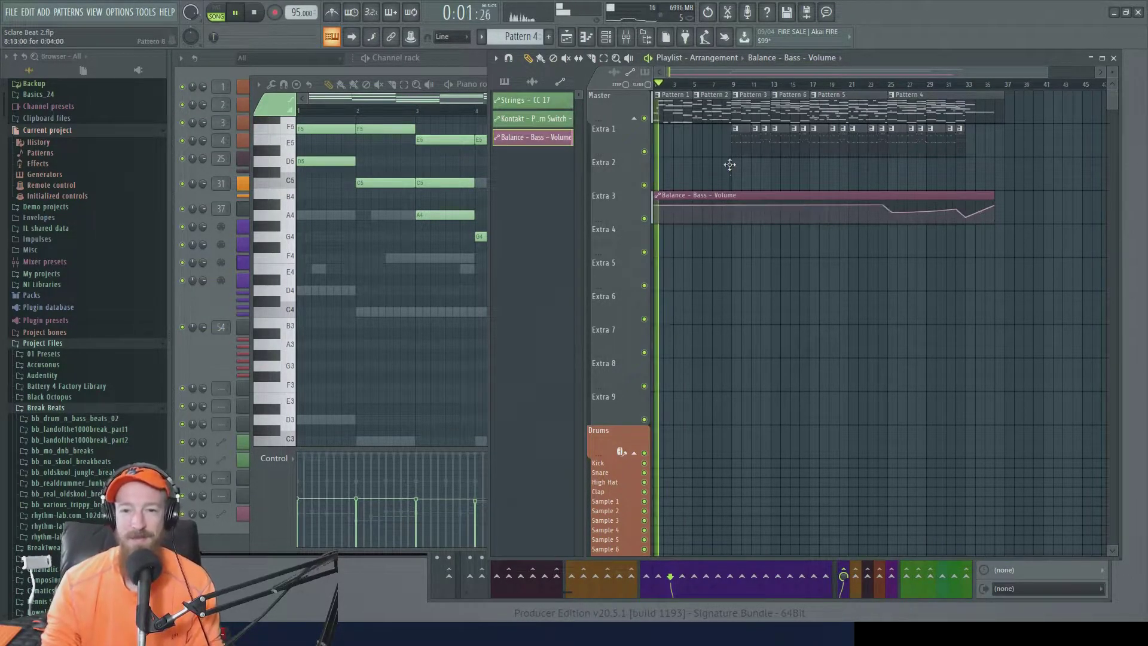
double_click(688, 119)
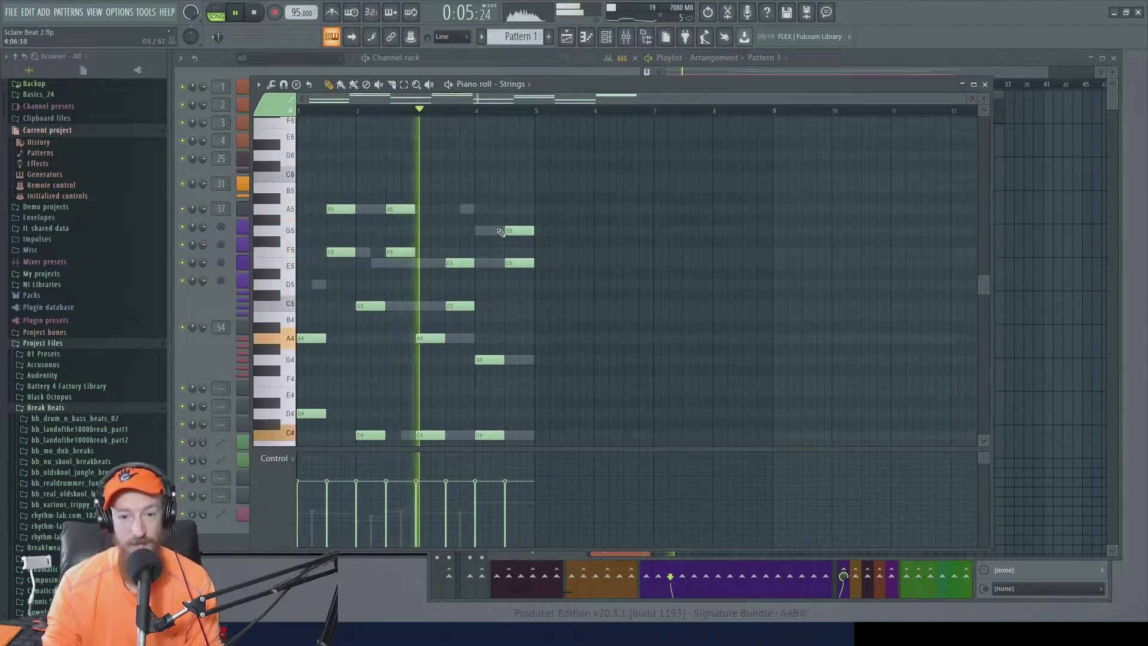
double_click(490, 232)
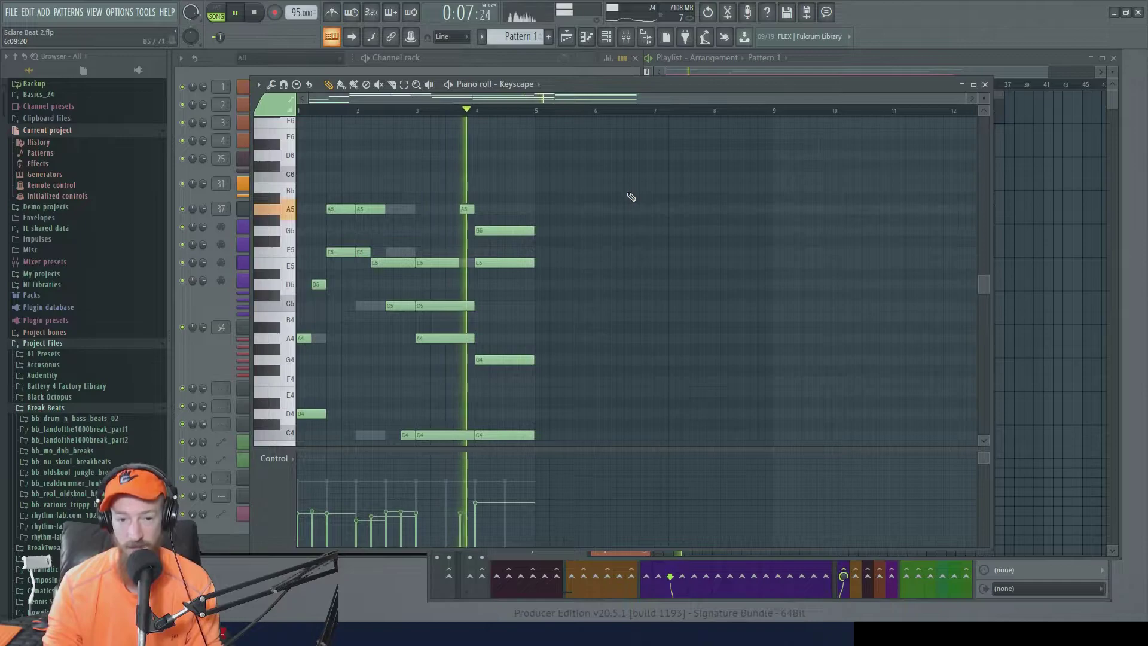
scroll(630, 194, "down", 2)
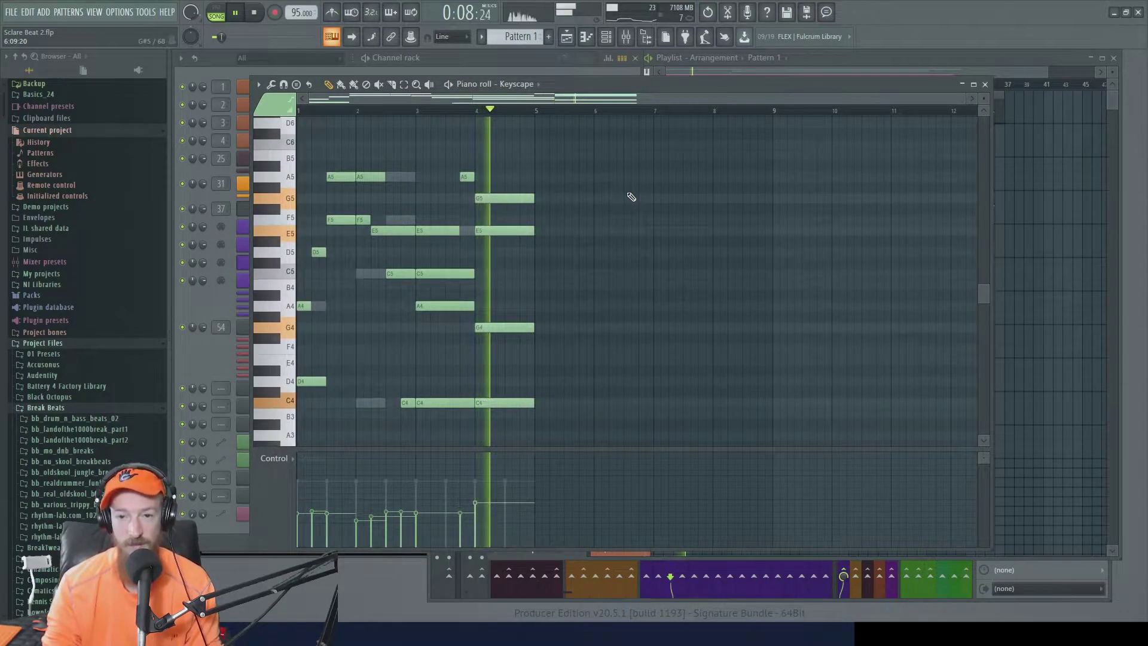
Open Pattern 2 from the playlist and compare its Strings and Keyscape parts during playback.
left_click(847, 60)
double_click(720, 113)
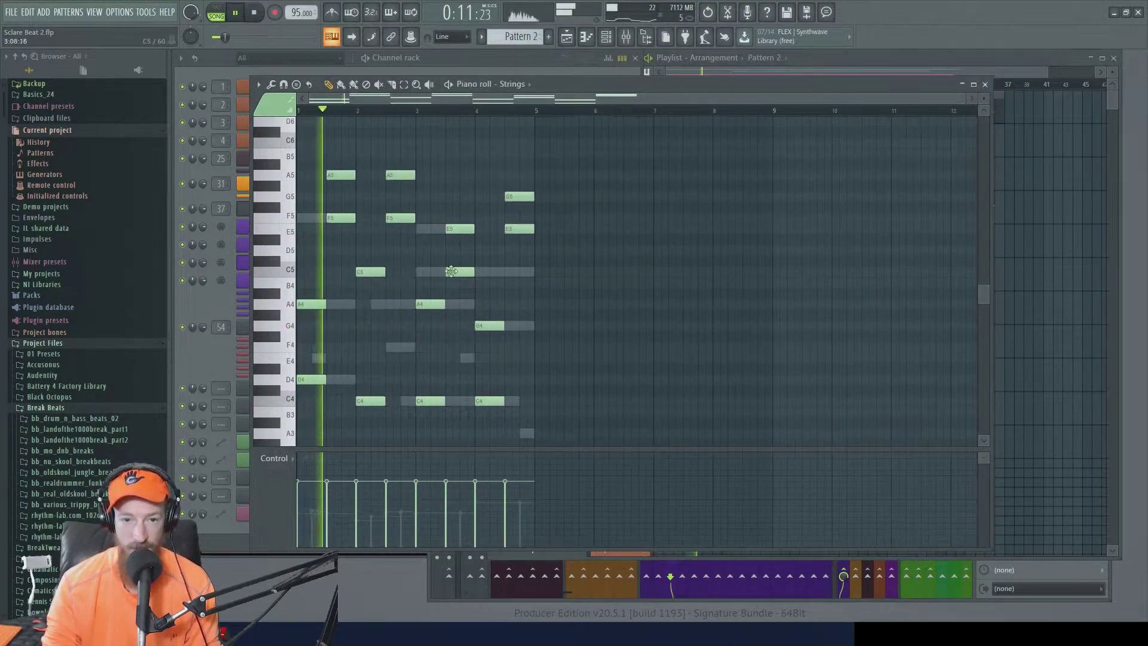
double_click(427, 272)
scroll(458, 224, "down", 2)
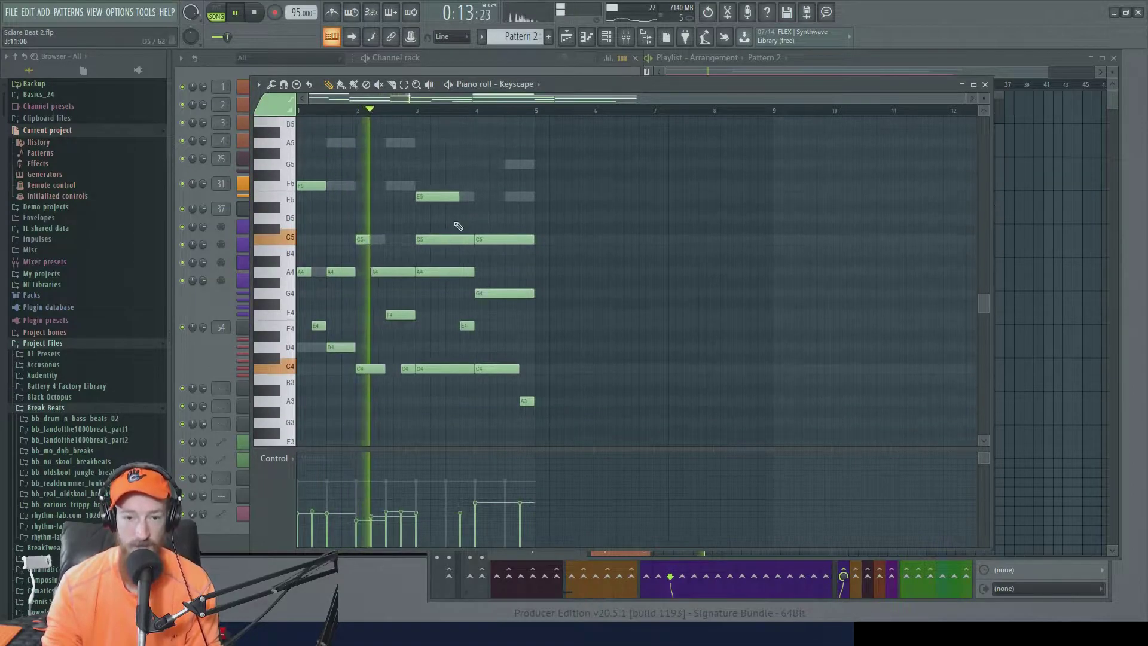
double_click(518, 199)
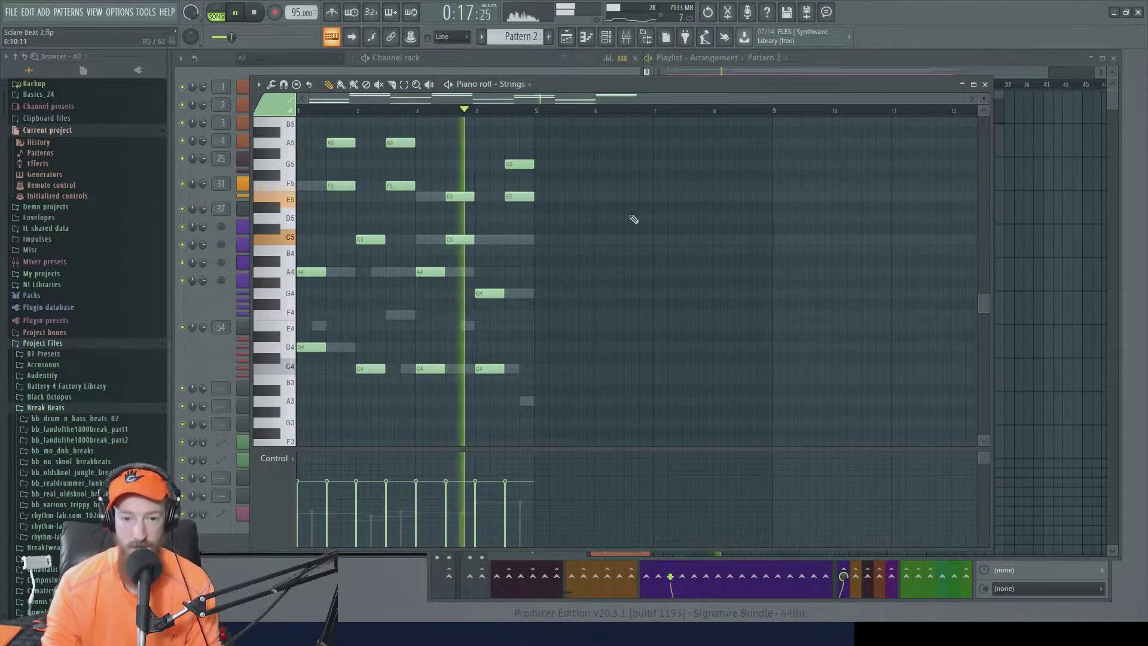
left_click_drag(630, 215, 601, 220)
Open Pattern 3 from the playlist and inspect its Strings notes, including the low ones, and its Keyscape part.
left_click(897, 58)
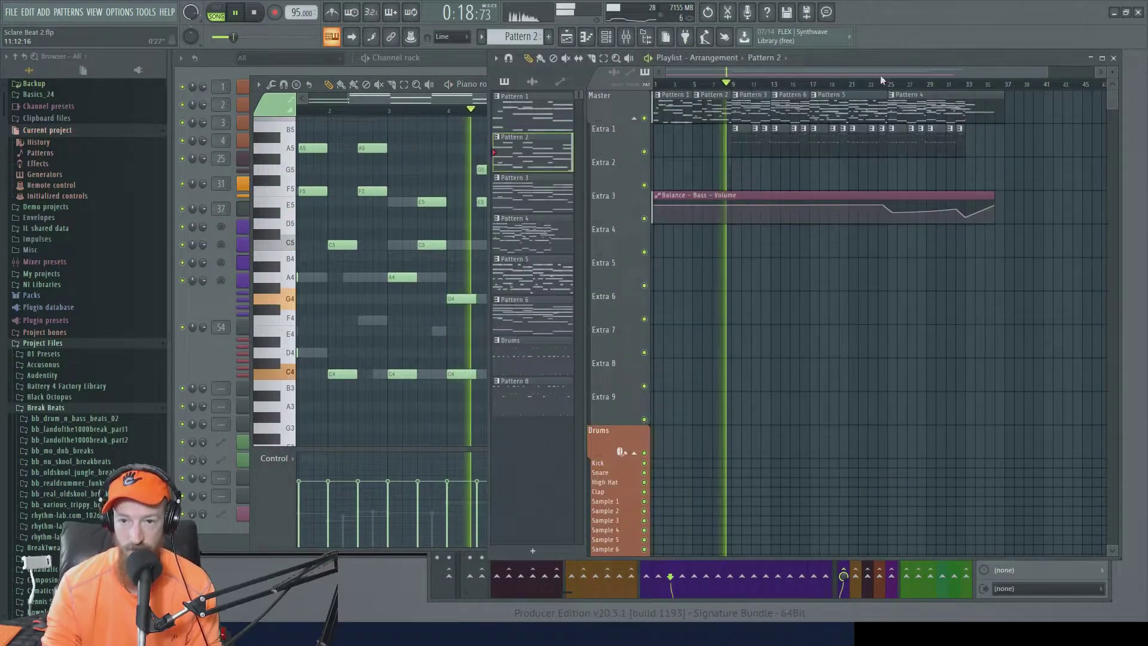
double_click(751, 116)
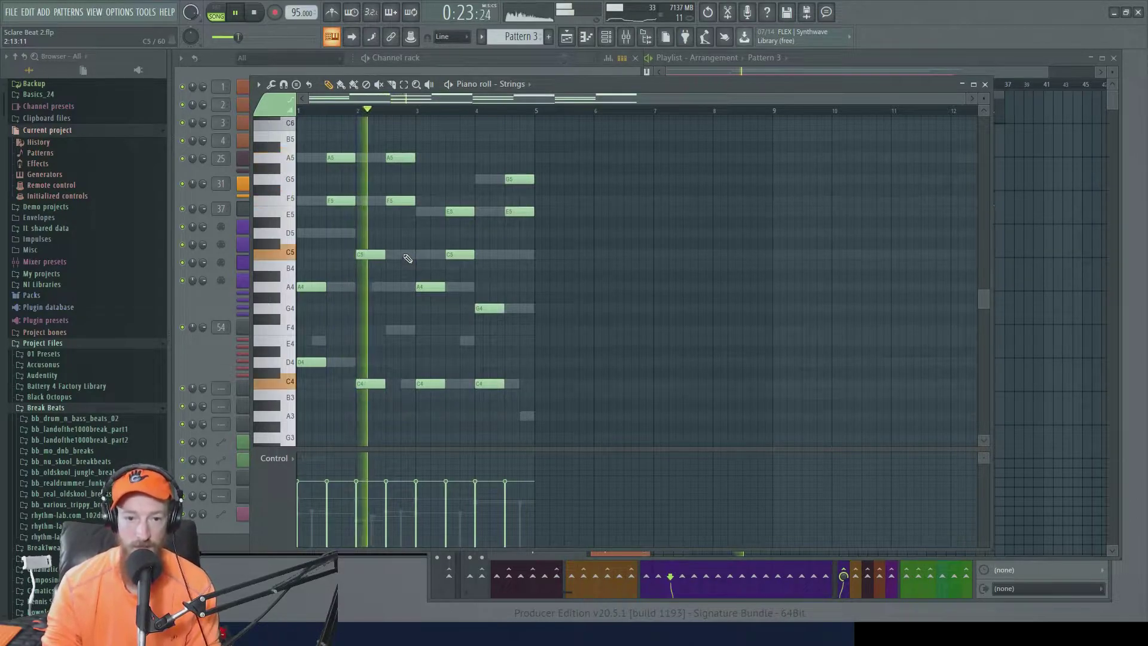
scroll(410, 264, "down", 5)
scroll(496, 262, "down", 1)
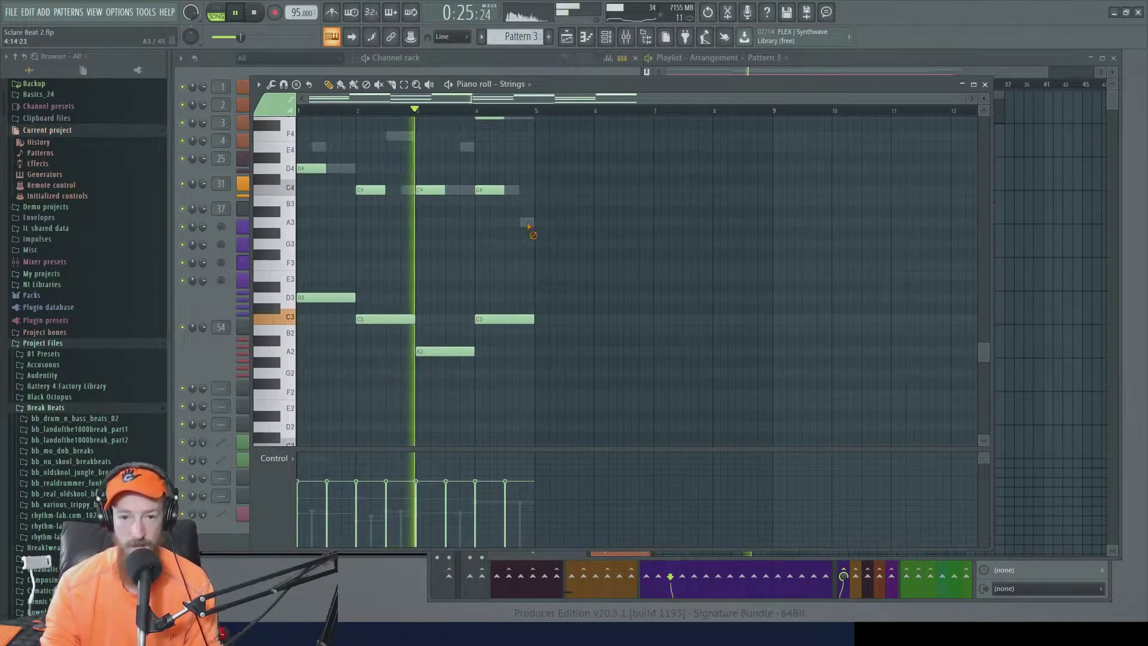
double_click(527, 223)
scroll(505, 264, "up", 4)
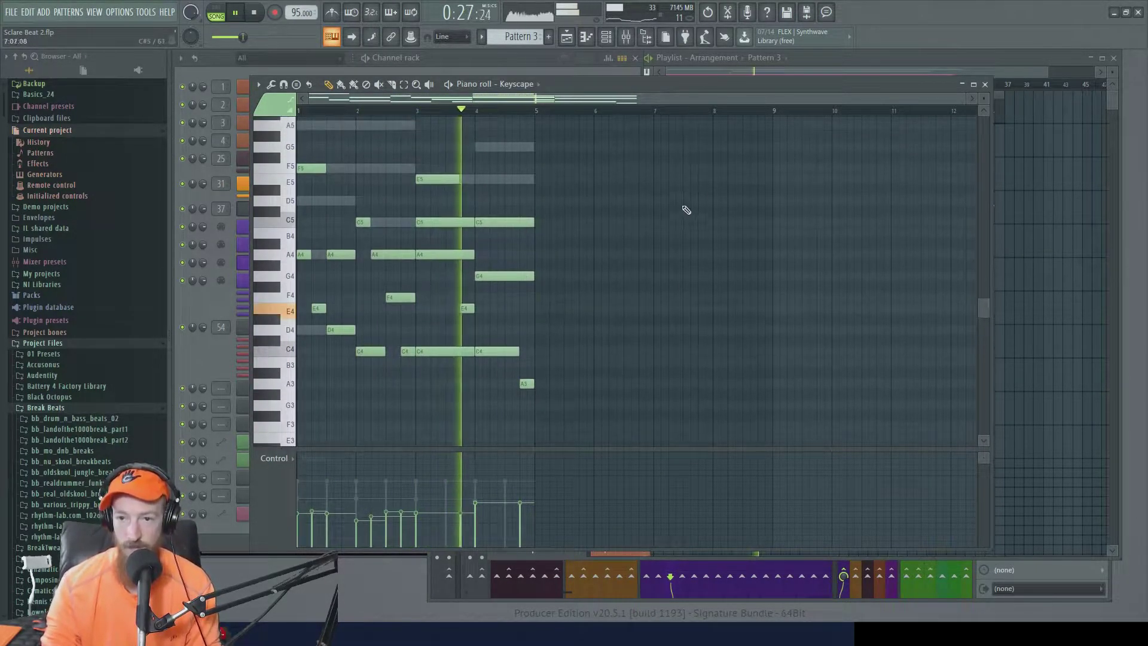
Open Pattern 6 from the playlist and inspect its Strings and Keyscape notes.
left_click(949, 68)
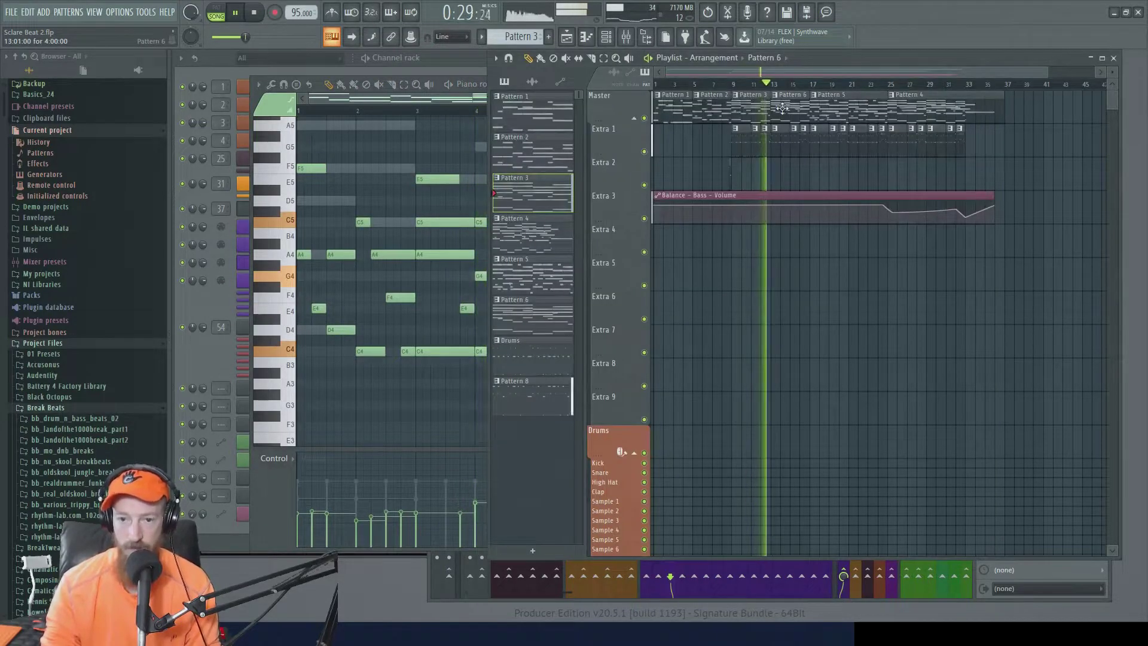
double_click(738, 135)
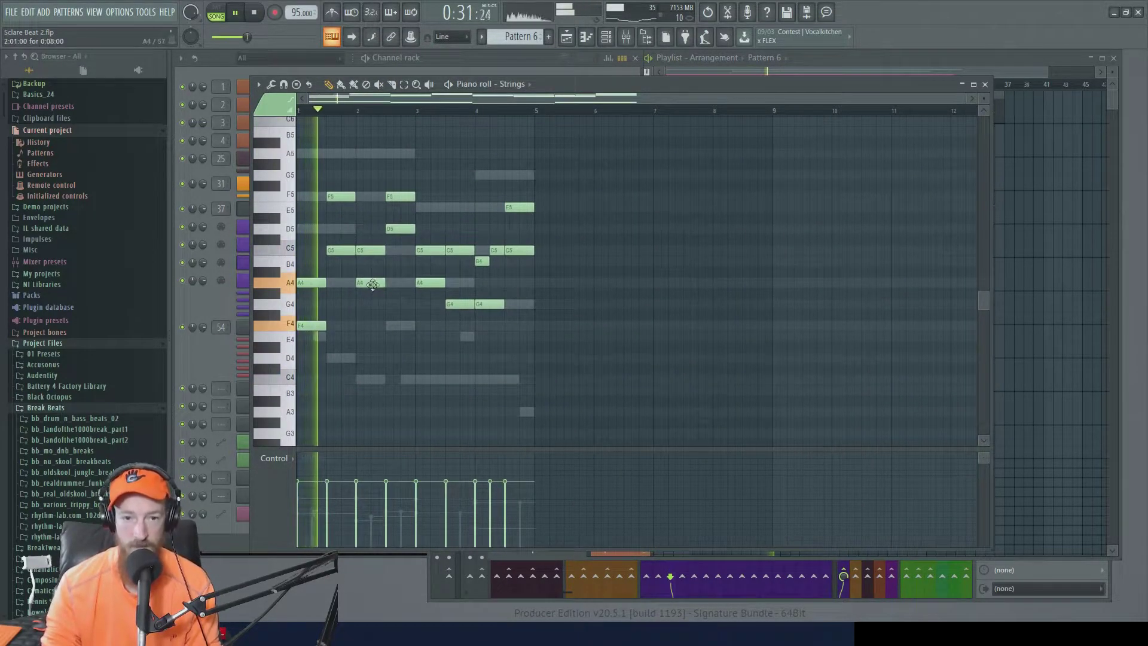
double_click(392, 287)
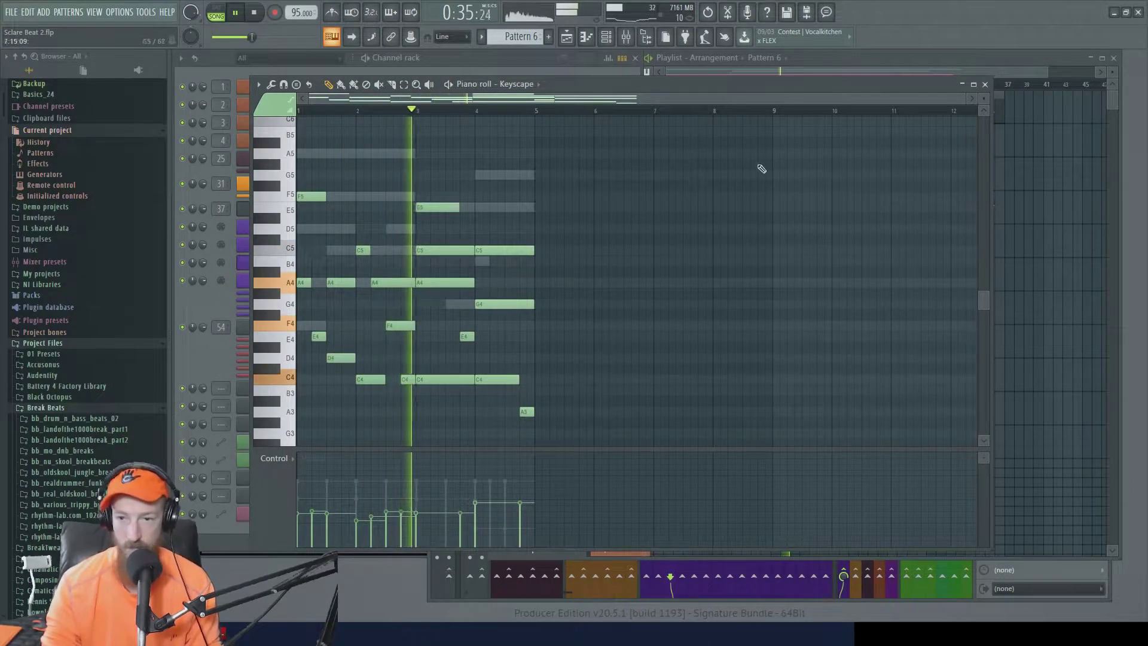
Open Pattern 5 from the playlist and inspect its Bass and Bell Tone melodies in the piano roll.
left_click(1026, 56)
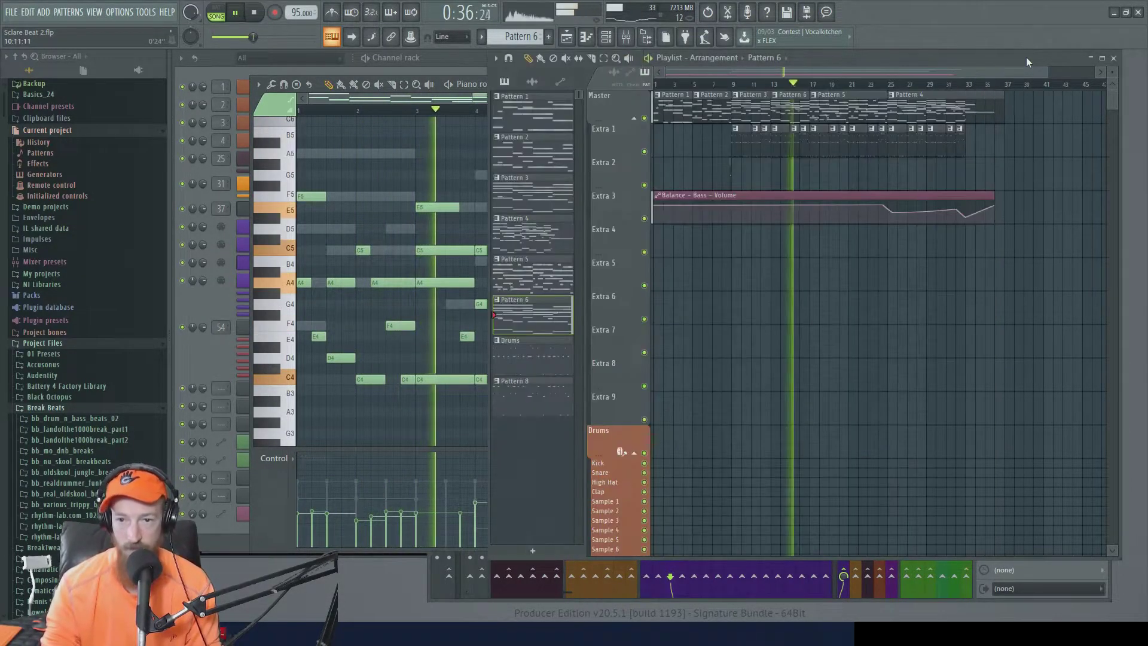
double_click(836, 105)
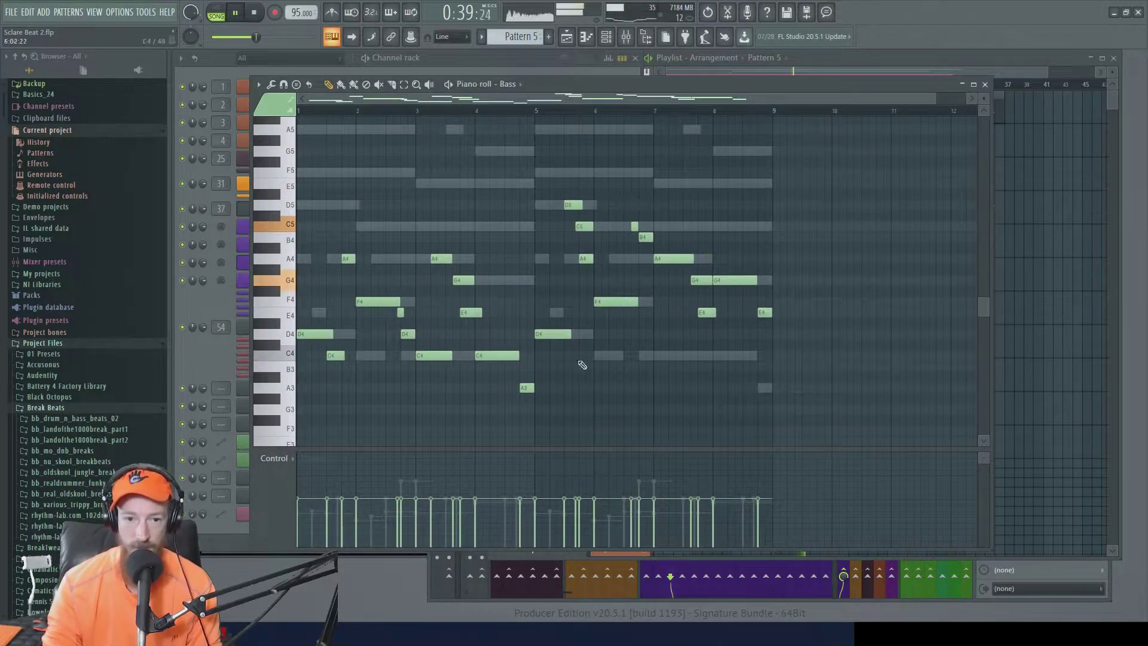
scroll(507, 324, "down", 1)
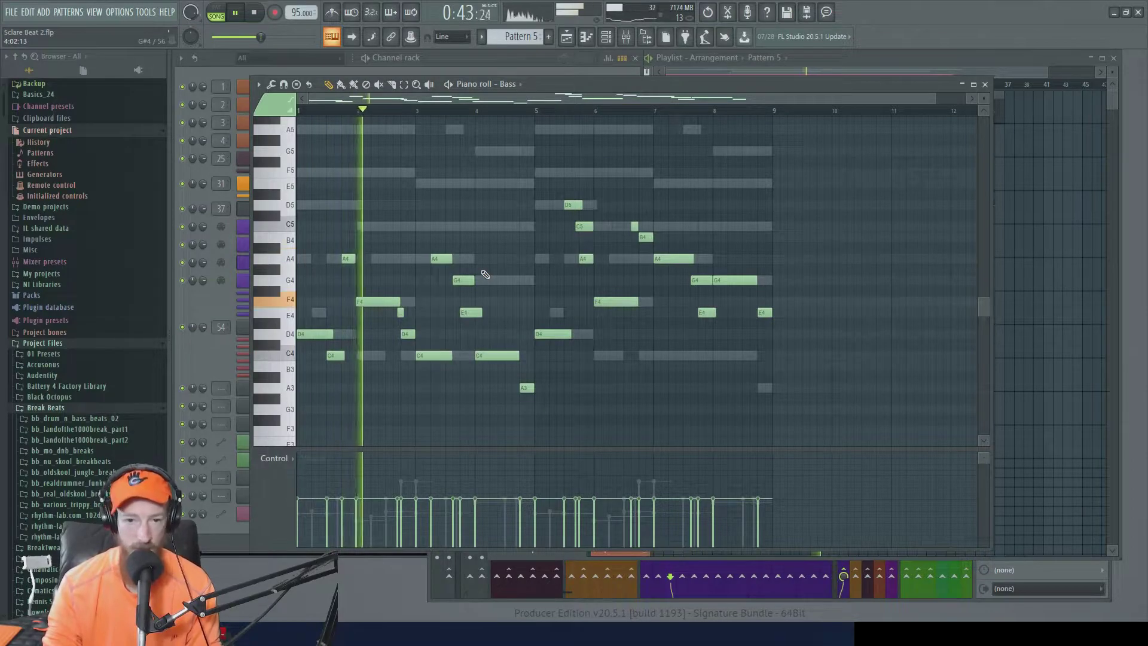
scroll(490, 263, "up", 2)
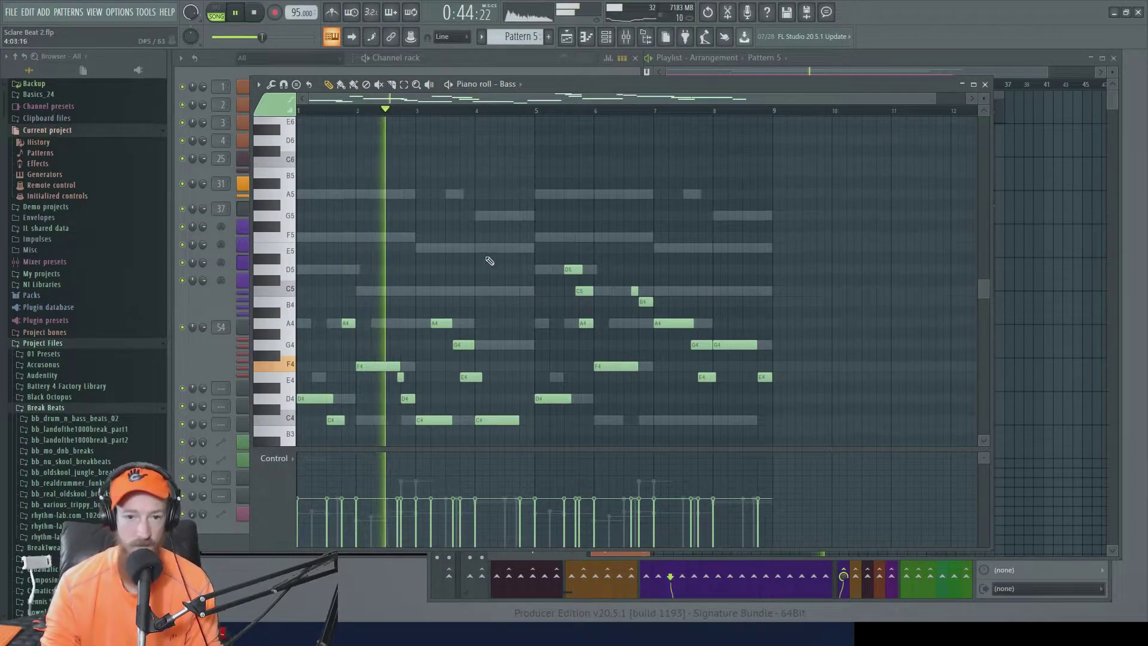
double_click(458, 252)
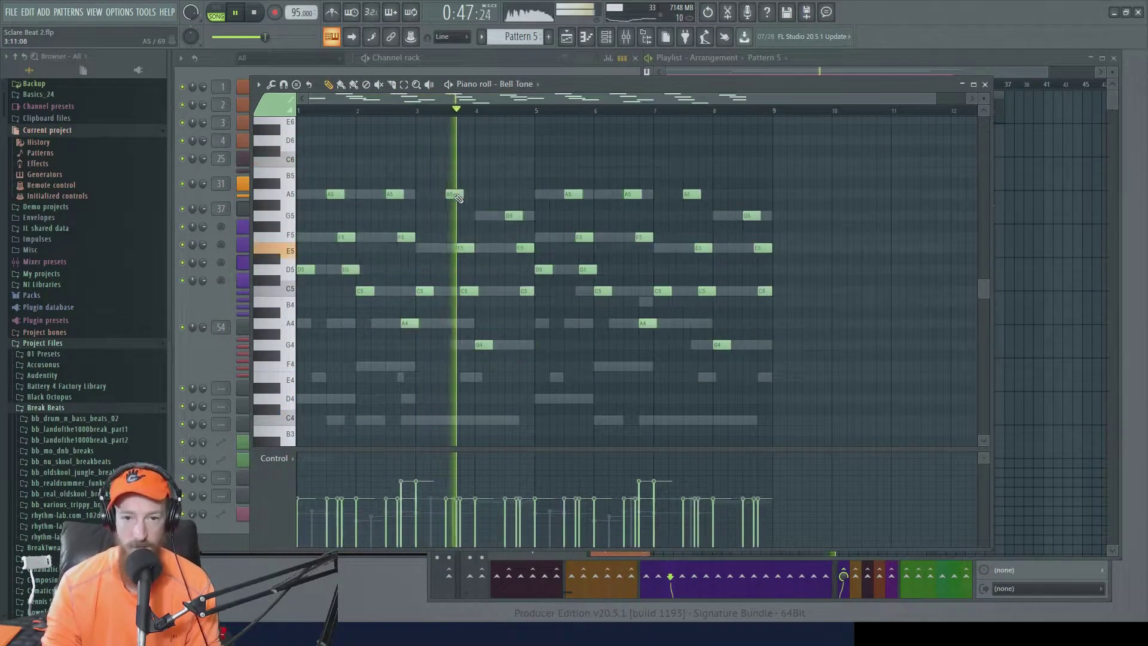
Review the instruments loaded in Kontakt: the Rickenbacker bass, Gloves Glock, AR70s Tight Kit Full and the Sections 1 and 2 ensemble.
left_click(220, 293)
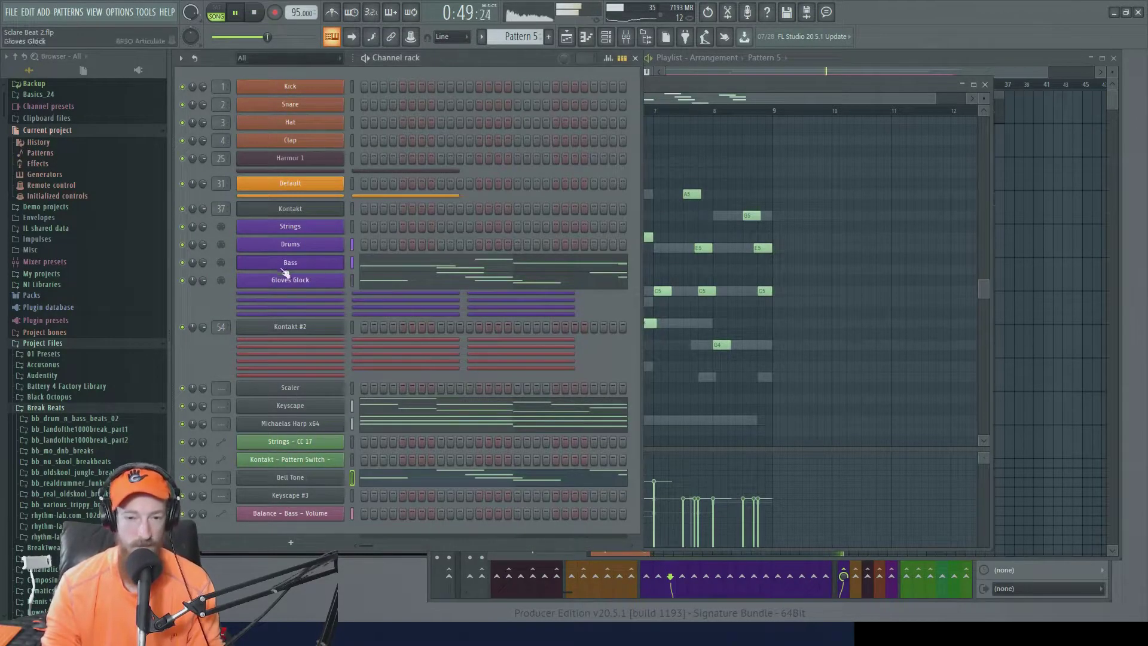
left_click(317, 265)
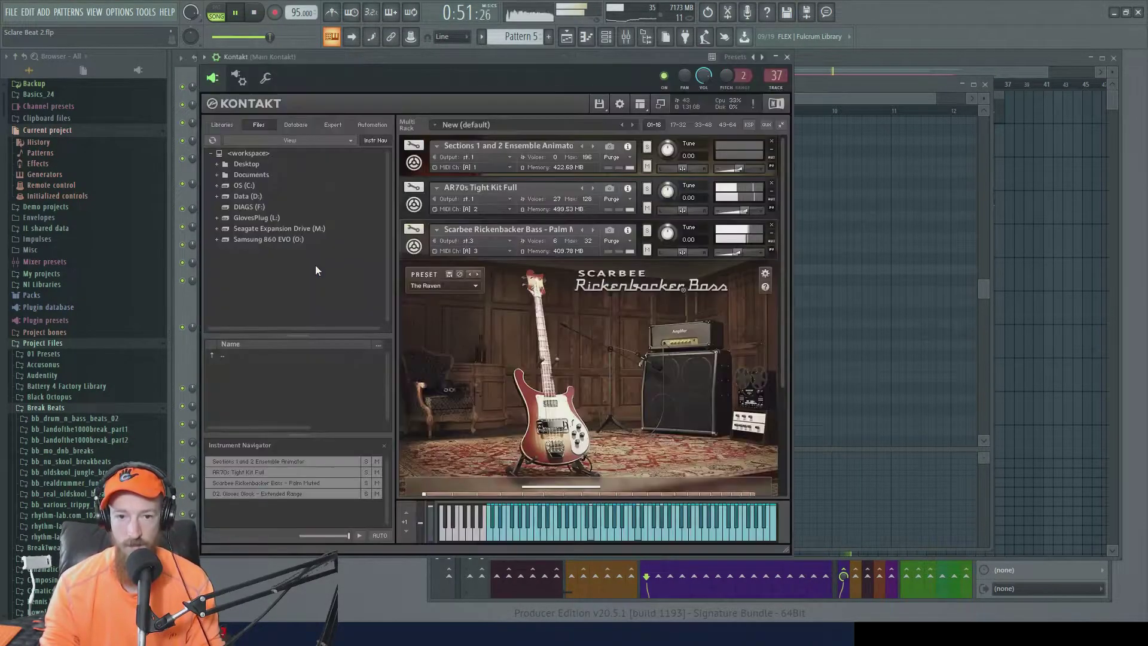
left_click(416, 248)
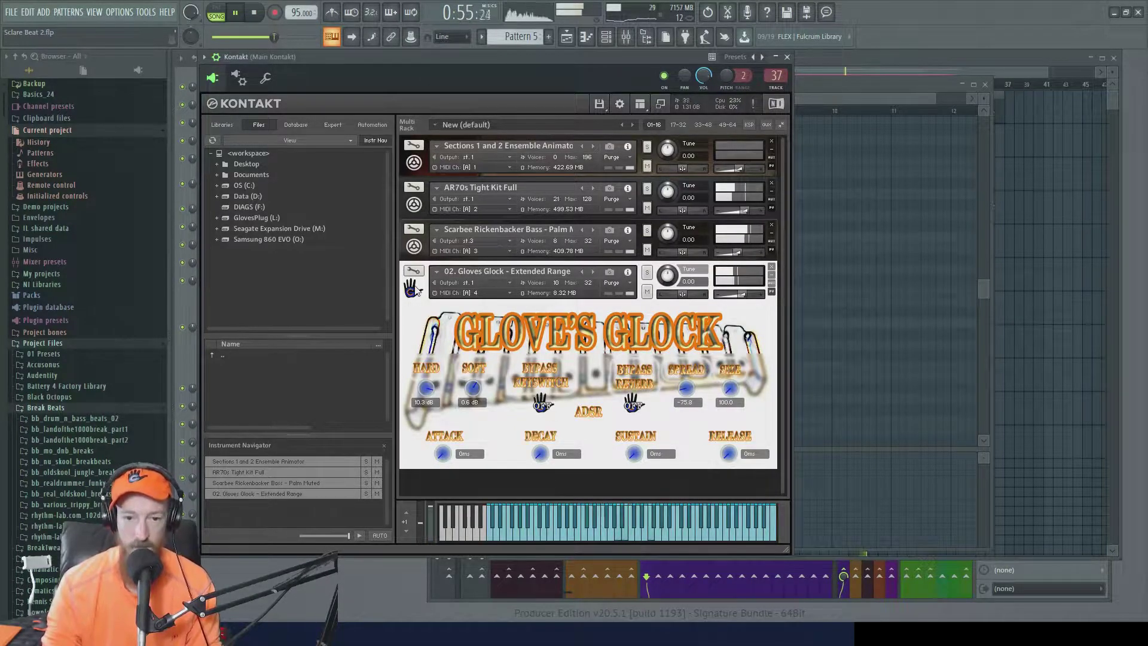
left_click(412, 288)
left_click(416, 247)
left_click(415, 246)
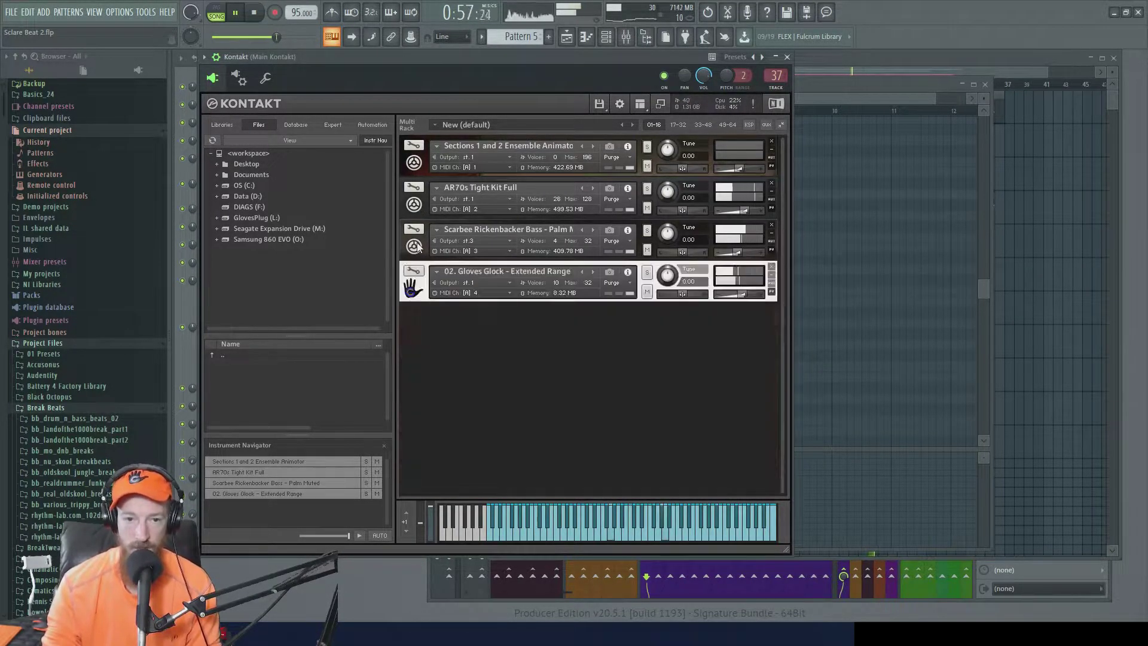
left_click(416, 206)
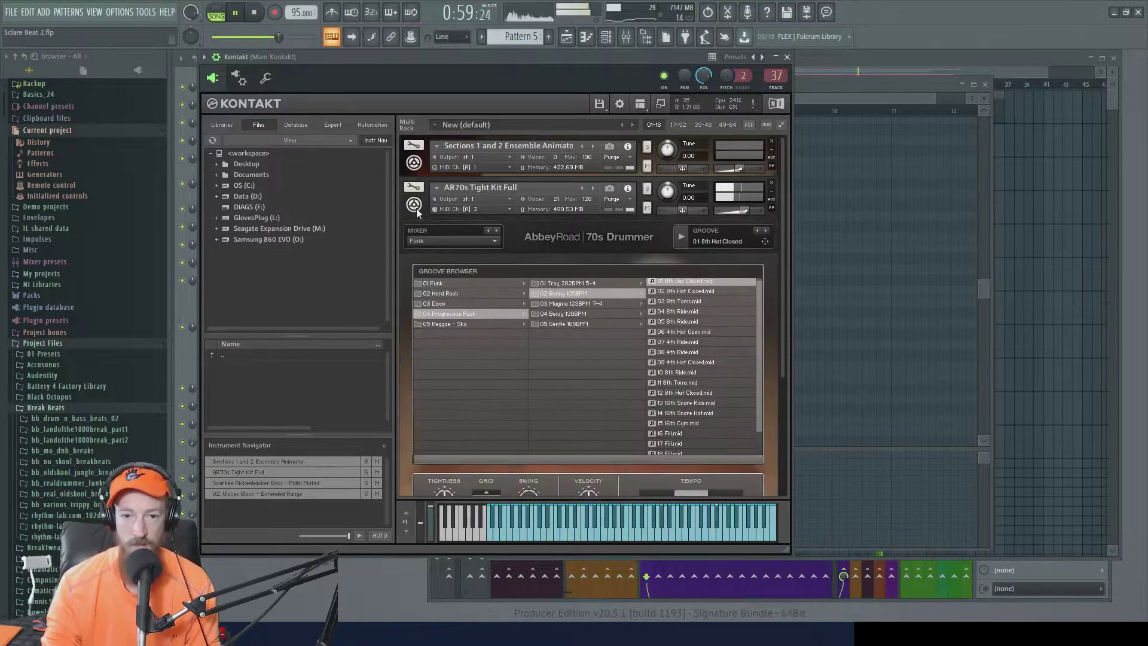
left_click(416, 207)
left_click(414, 163)
left_click(414, 163)
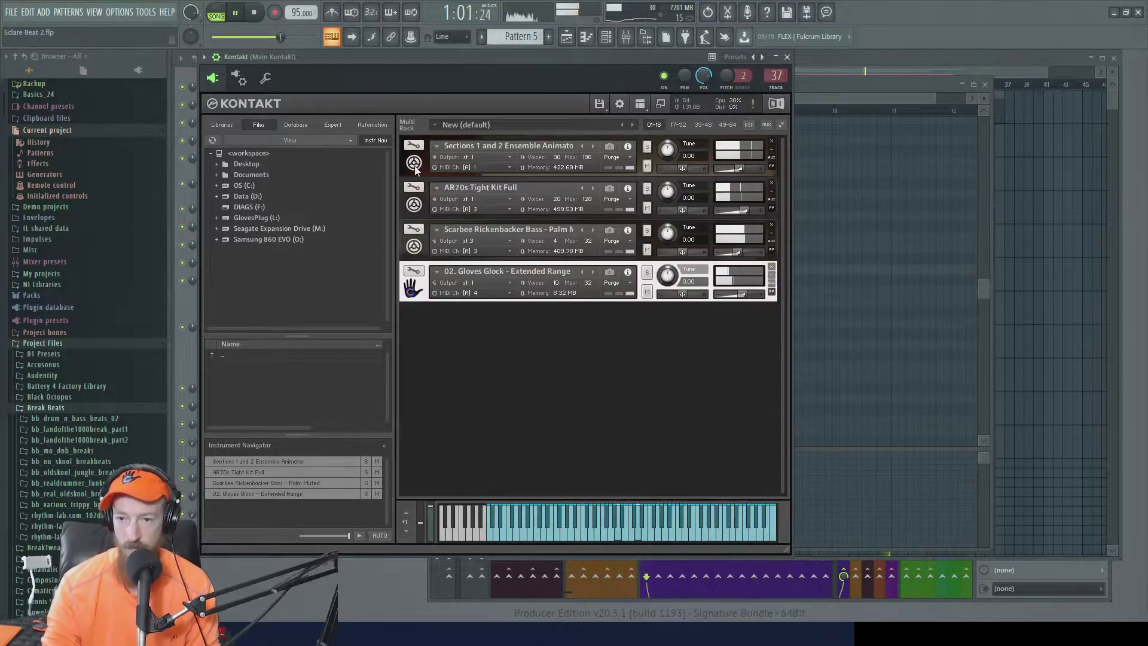
Open Pattern 4 from the playlist and inspect its Strings and Keyscape notes during playback.
left_click(945, 101)
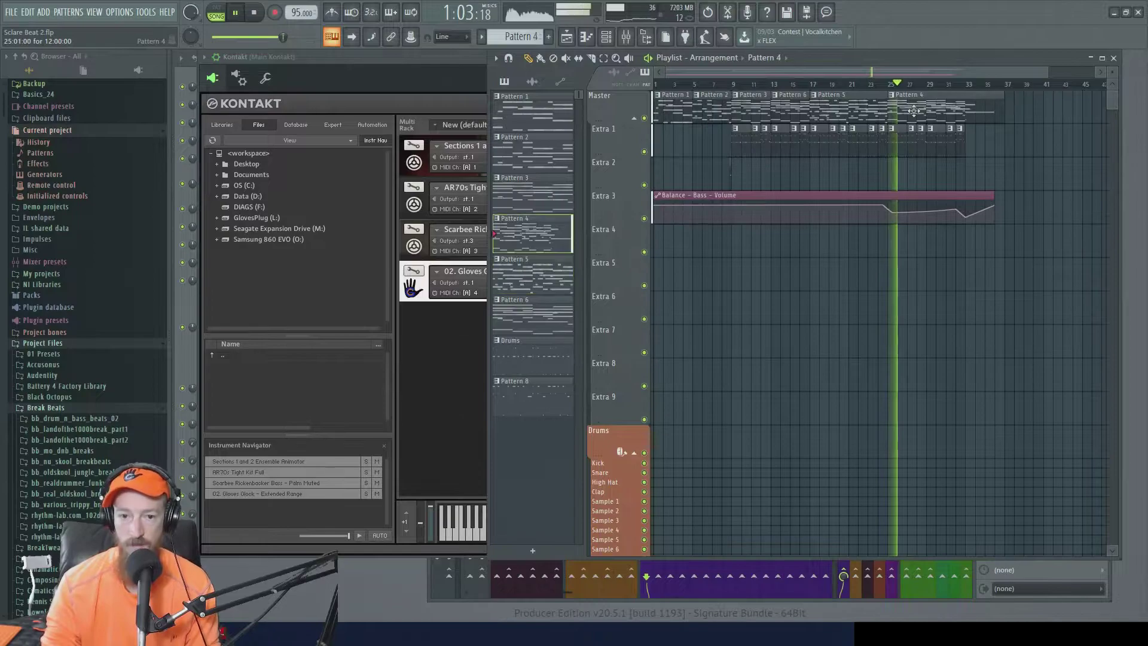
double_click(944, 100)
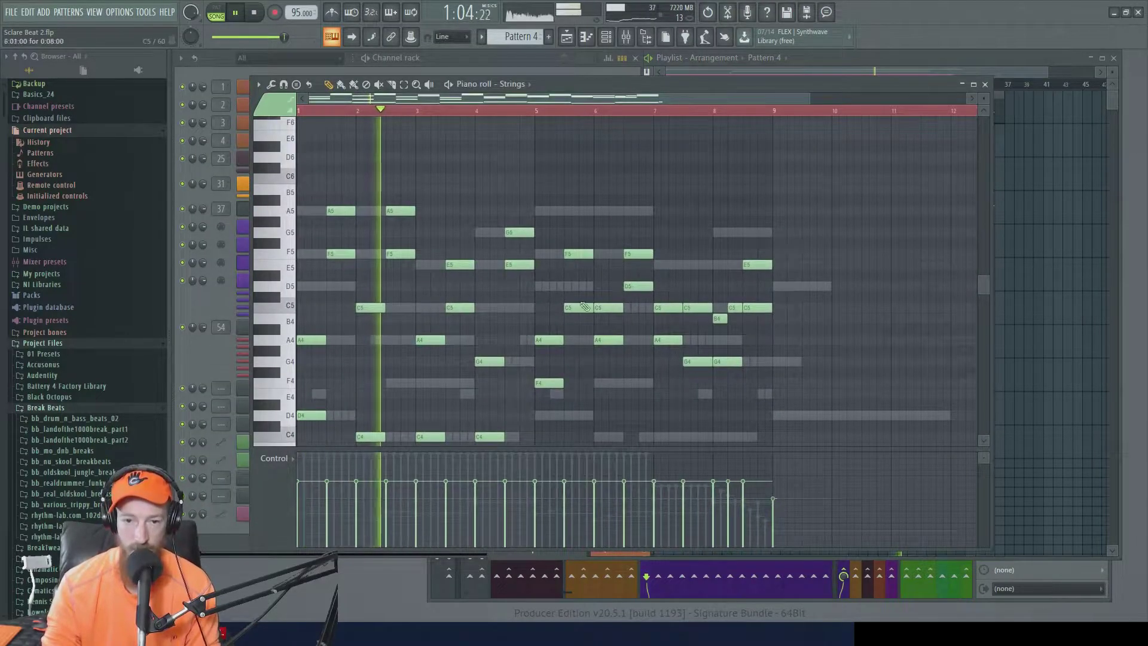
right_click(520, 307)
right_click(519, 307)
scroll(633, 176, "down", 3)
scroll(633, 176, "down", 1)
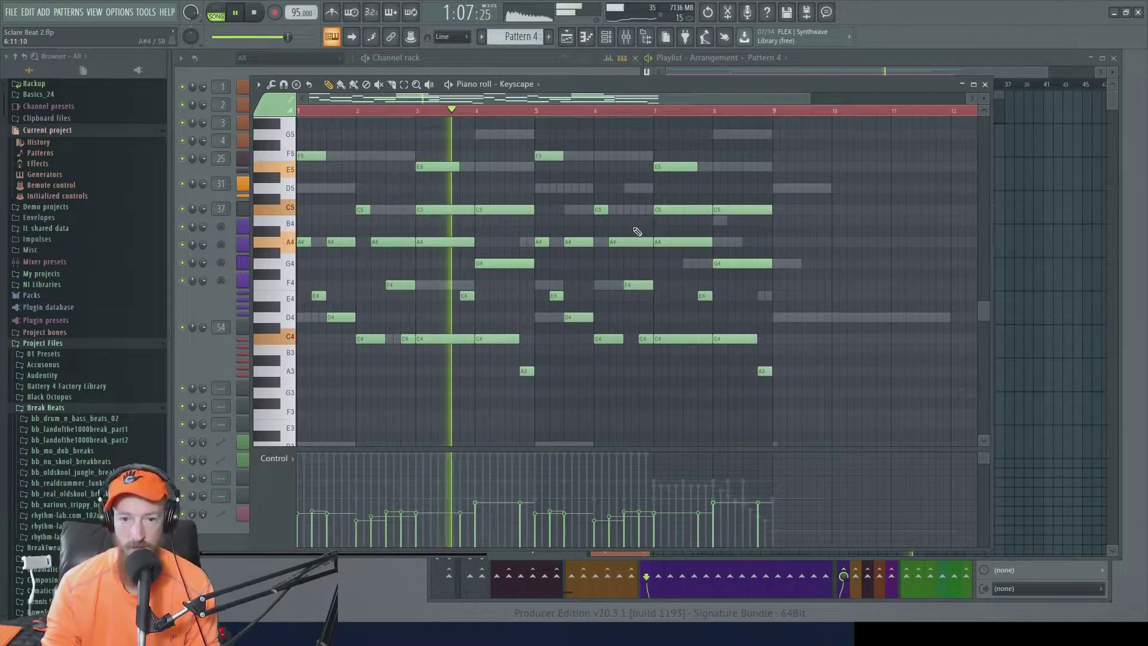
View the Michaelas Harp x64 and Bell Tone instruments from the channel rack, including the Bell Tone's Keyscape preset.
left_click(203, 307)
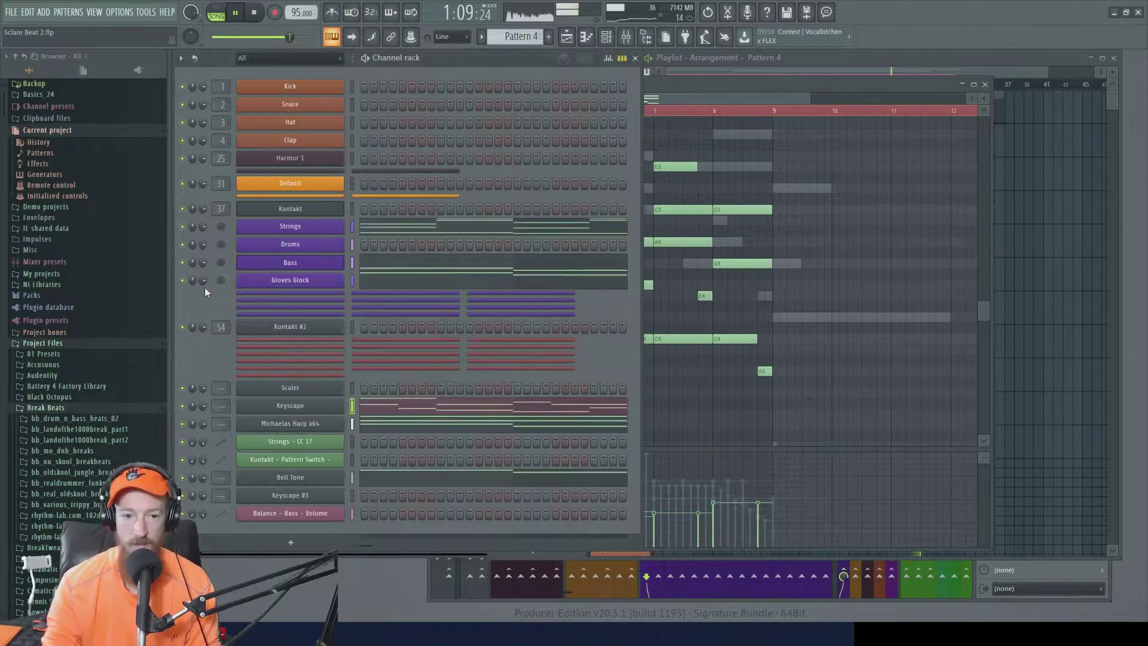
left_click(313, 427)
left_click(313, 427)
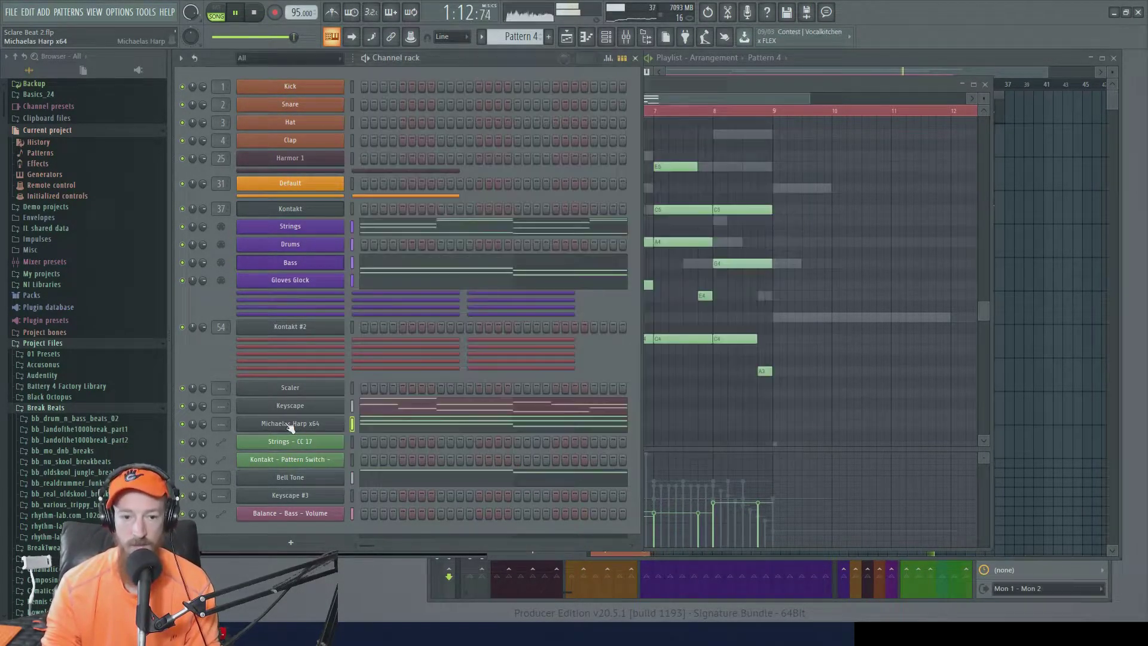
left_click(309, 479)
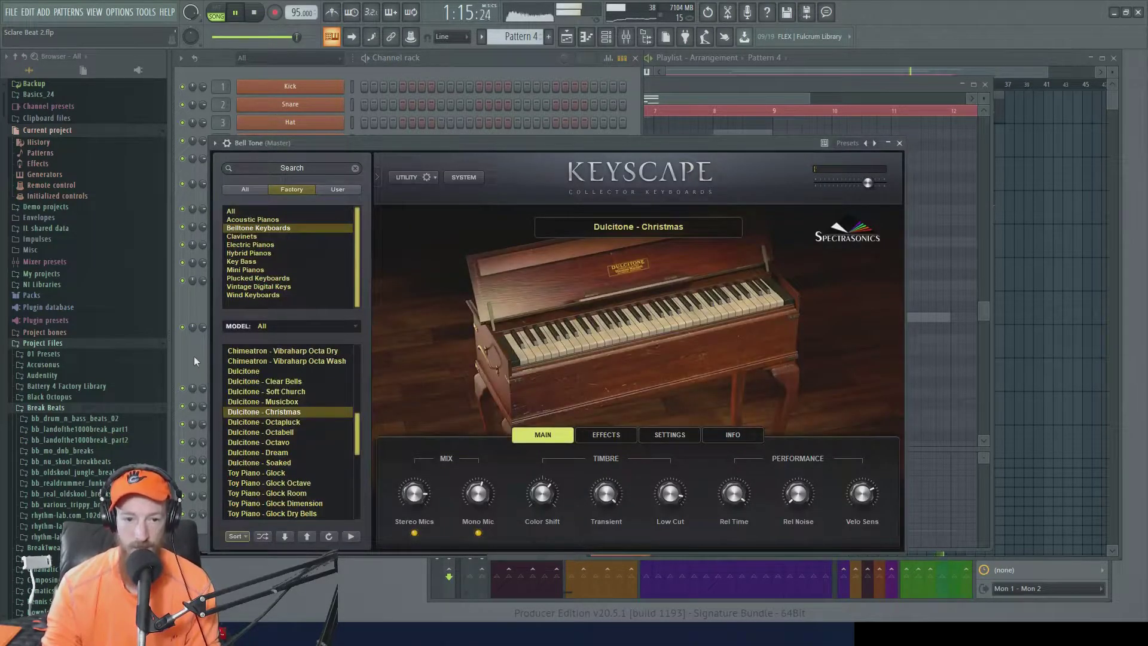
left_click(194, 357)
left_click(290, 477)
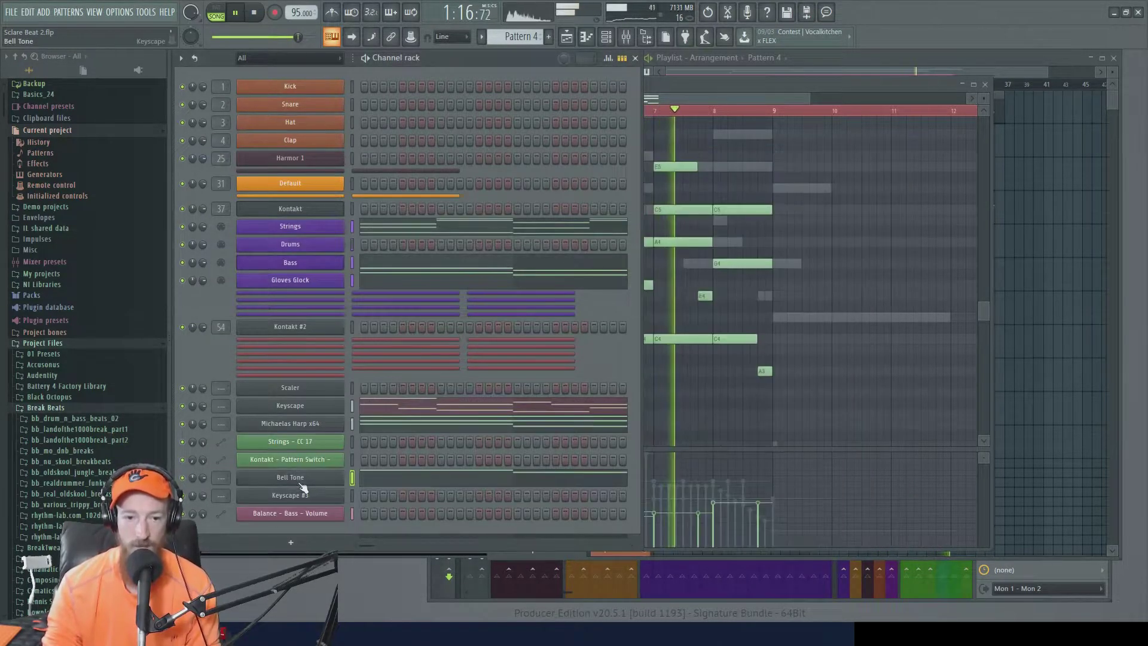
View the Duo - LA Piano + LA Rhodes preset in Keyscape and return to the playlist arrangement.
left_click(295, 404)
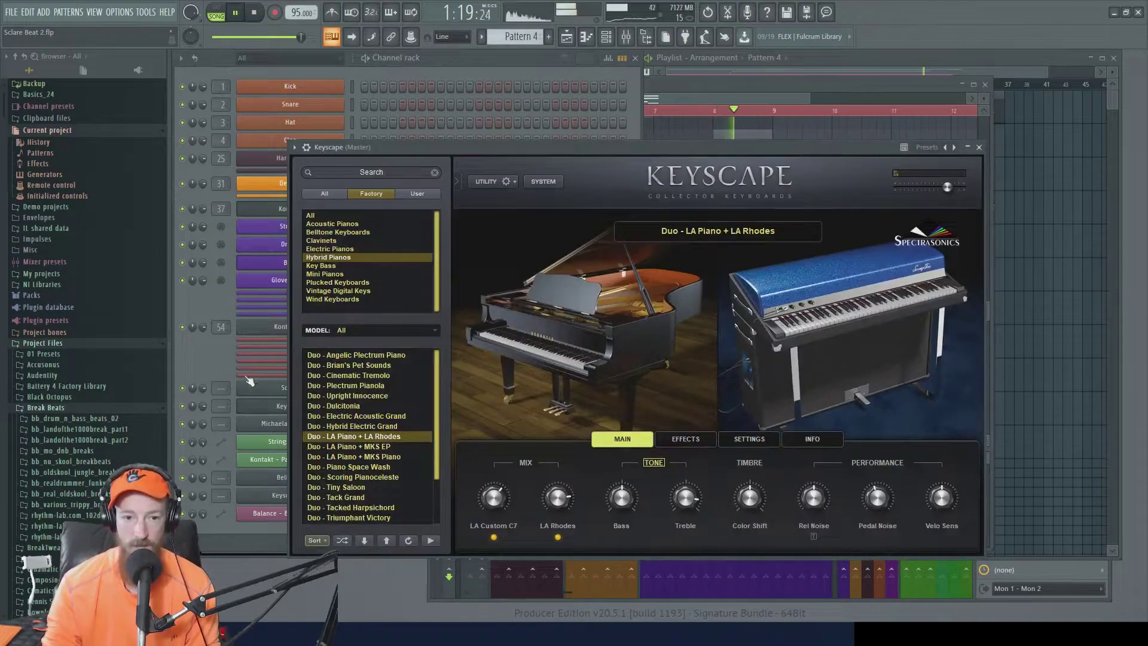
left_click(243, 372)
left_click(931, 55)
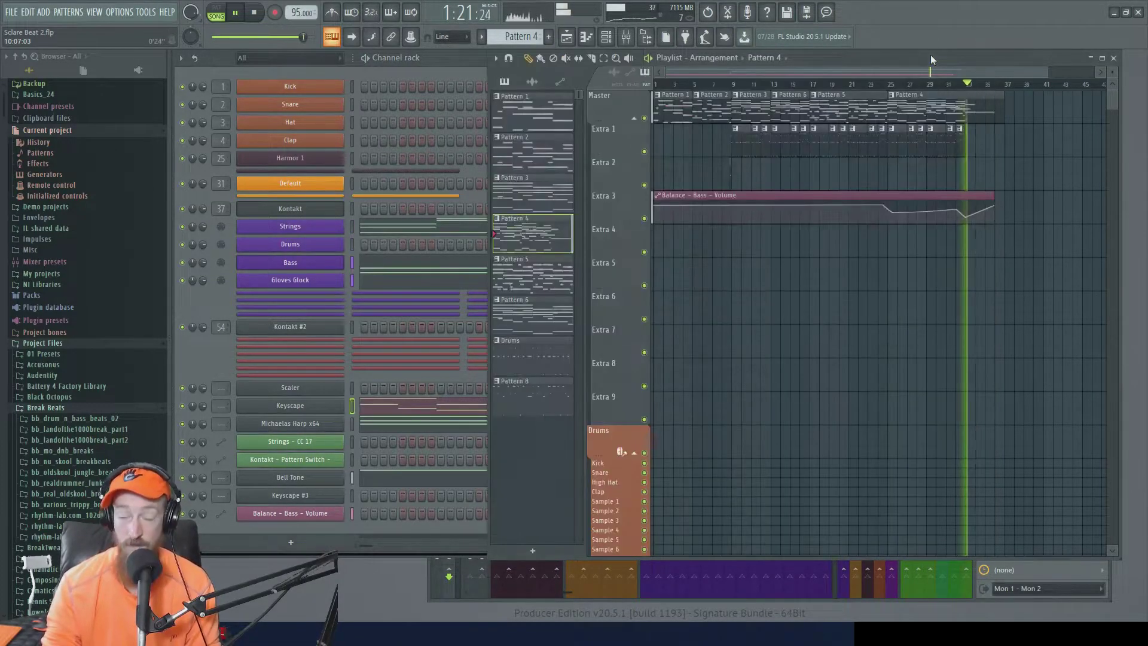
scroll(923, 173, "down", 1)
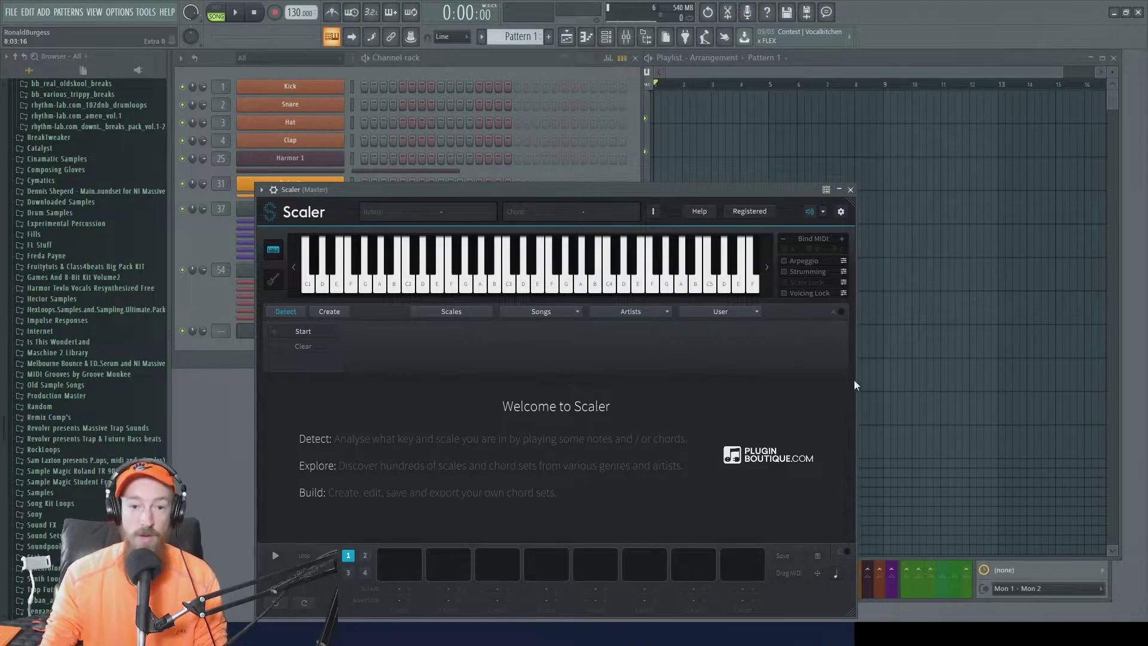
Move the Scaler window up and beside the channel rack so that its whole interface is in view.
left_click_drag(587, 188, 694, 79)
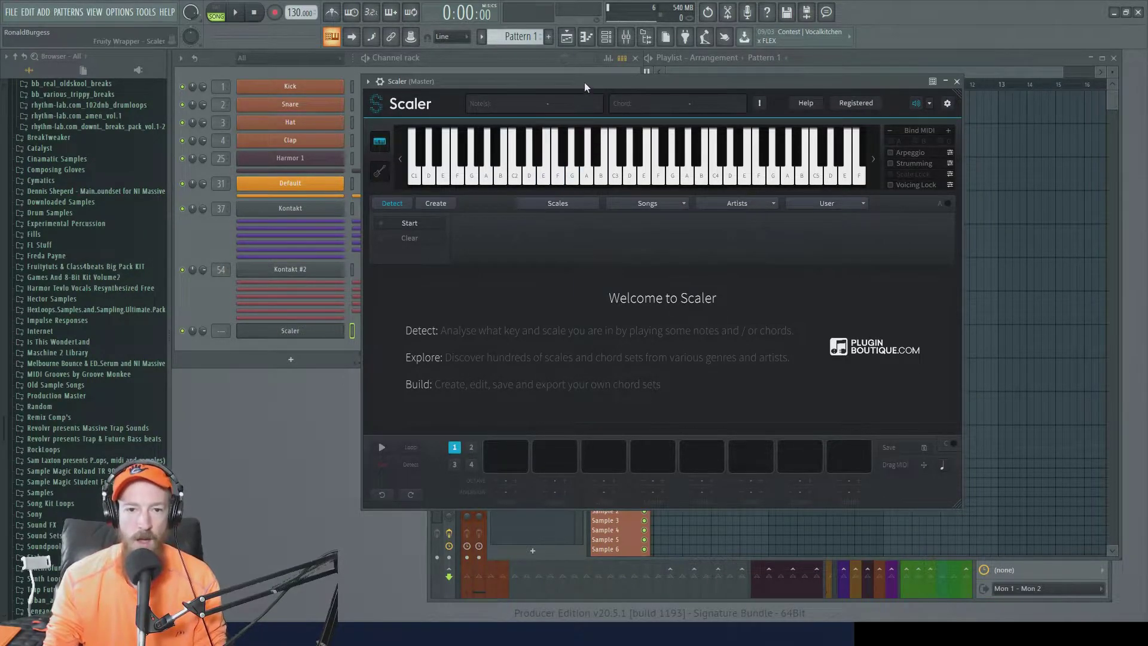
left_click_drag(585, 87, 575, 85)
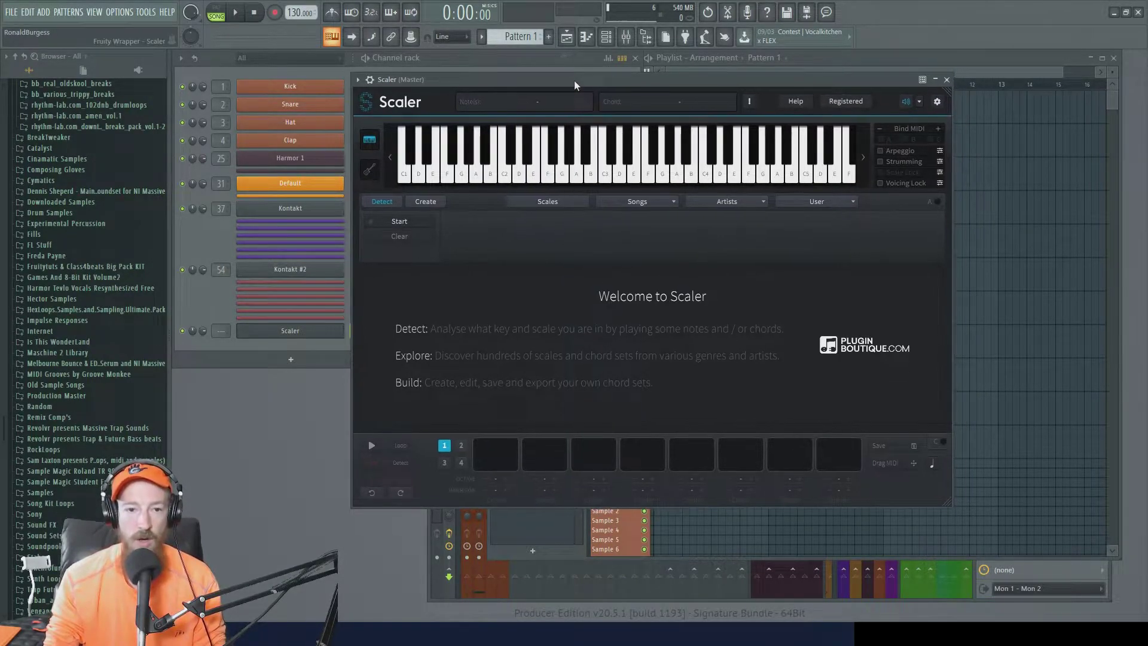
left_click(235, 233)
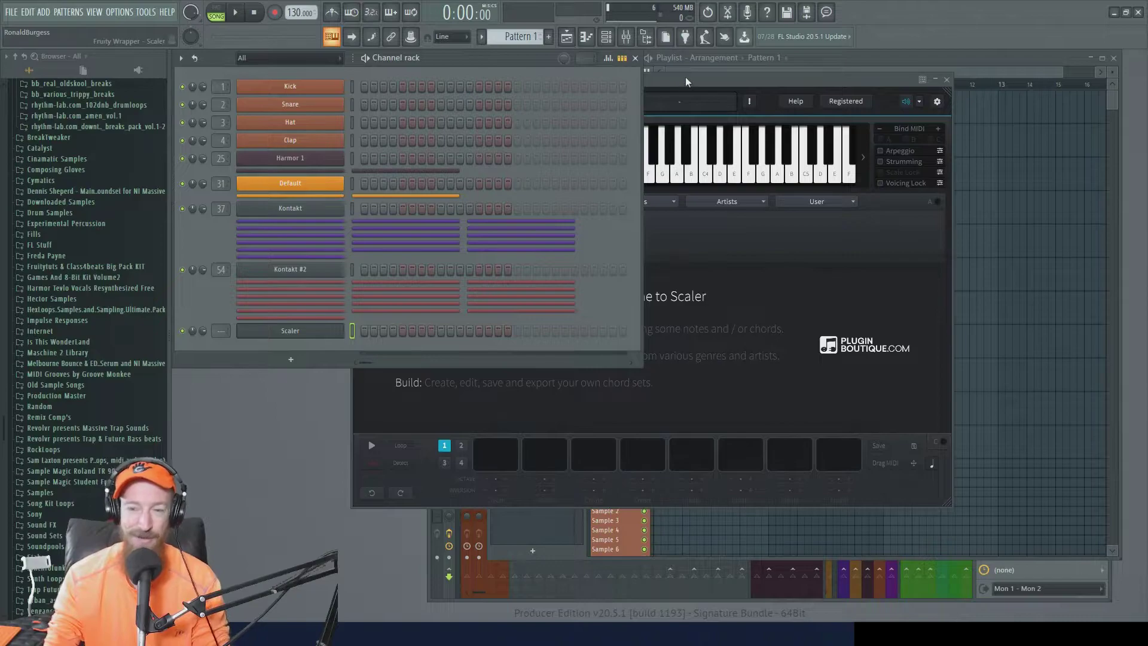
left_click_drag(672, 79, 690, 76)
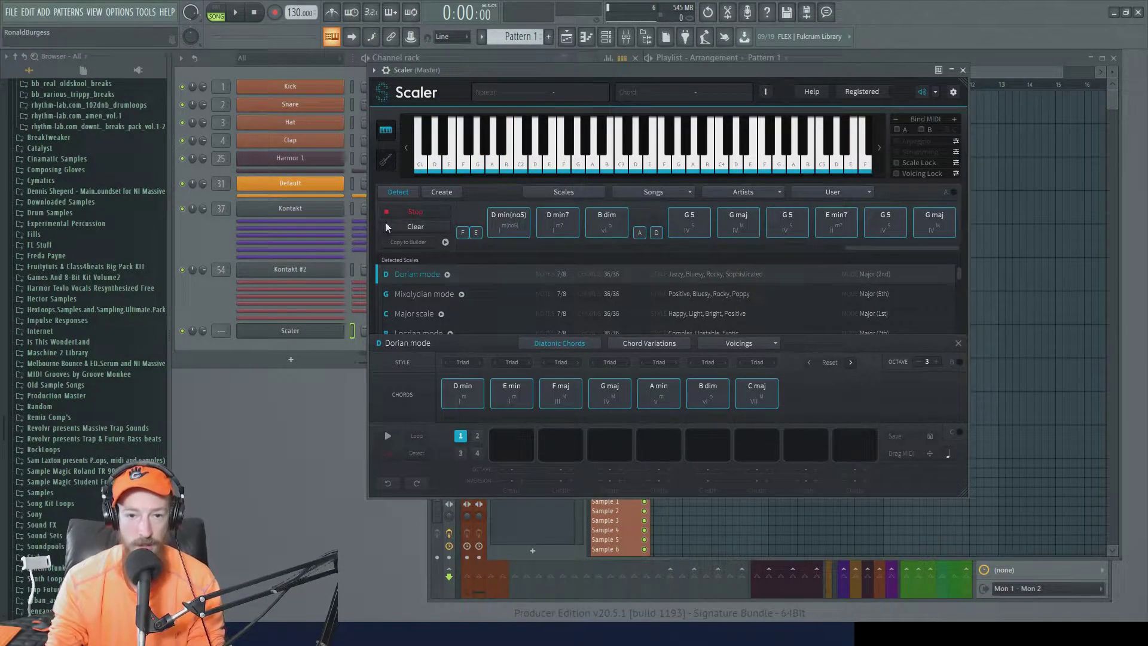
Stop chord detection and add D min from the Dorian mode's diatonic chords as the progression's first chord.
left_click(417, 212)
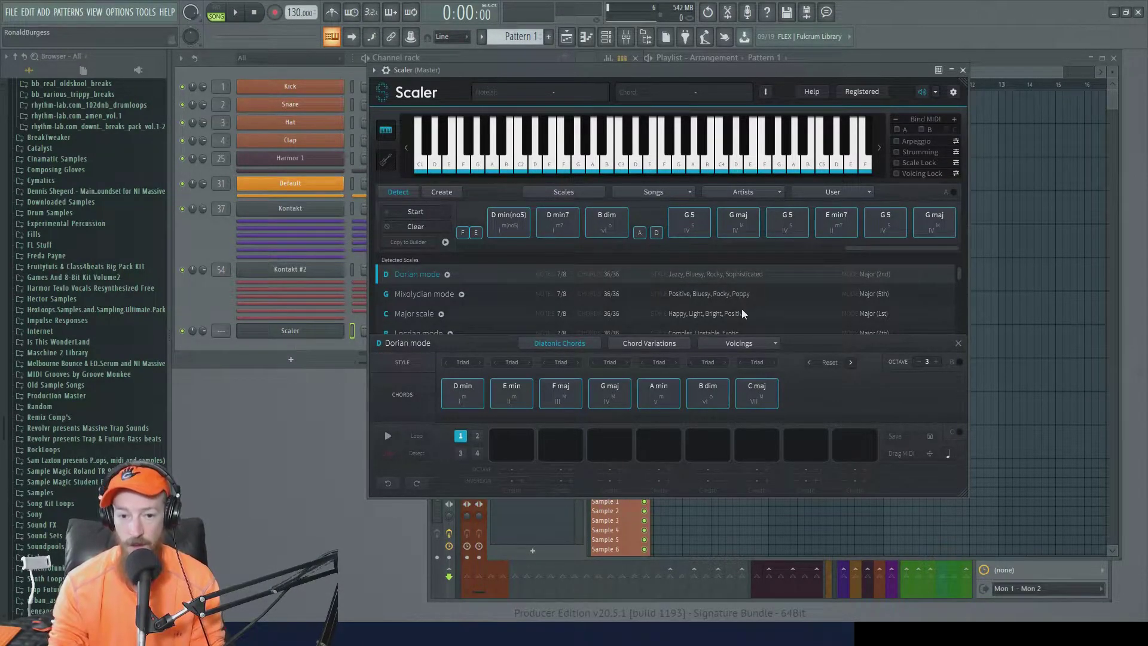
left_click(461, 395)
left_click(559, 395)
left_click(462, 393)
left_click_drag(462, 393, 512, 444)
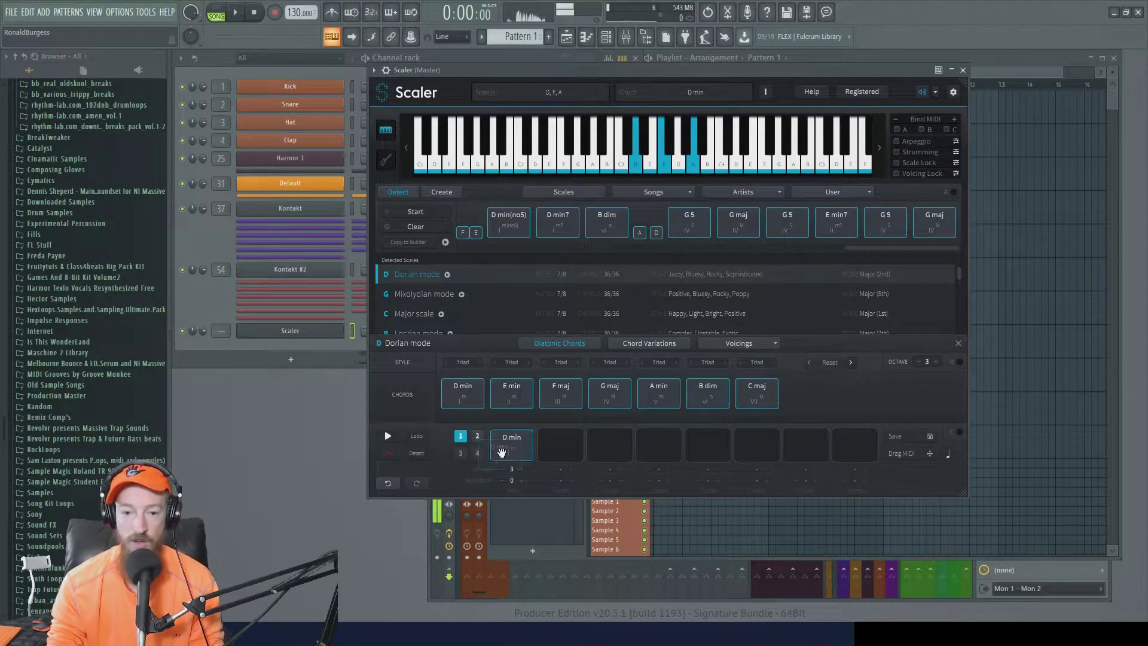
Switch the chord set to Voicing 5 and add its F maj as the second chord of the progression.
left_click(739, 345)
left_click(741, 399)
left_click(512, 395)
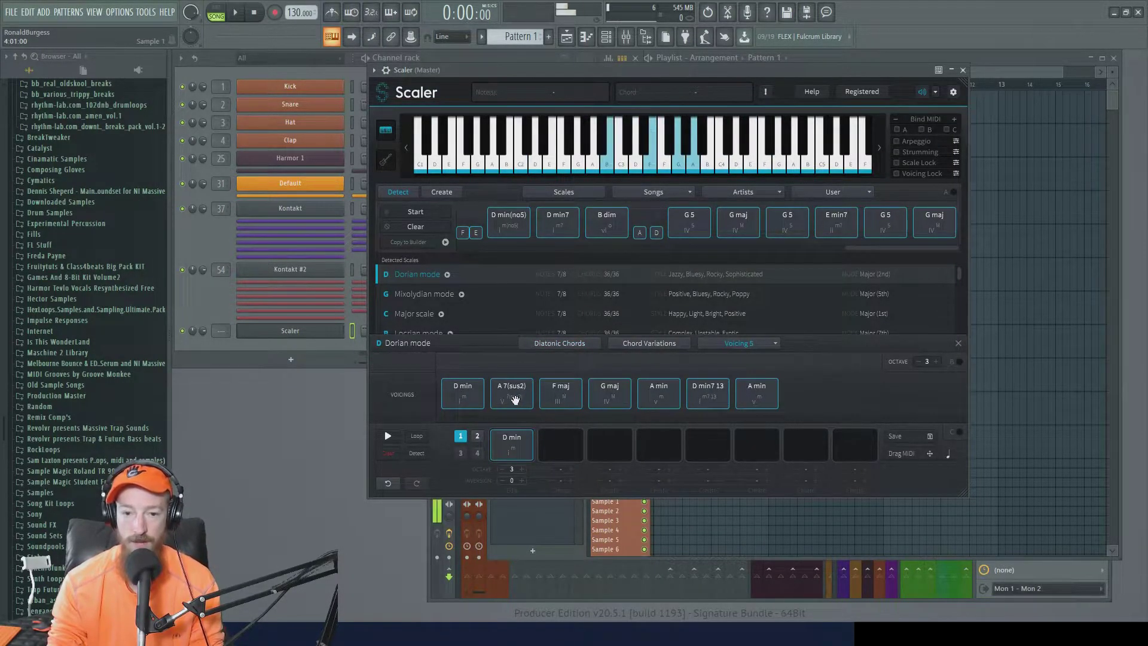
left_click_drag(574, 399, 557, 444)
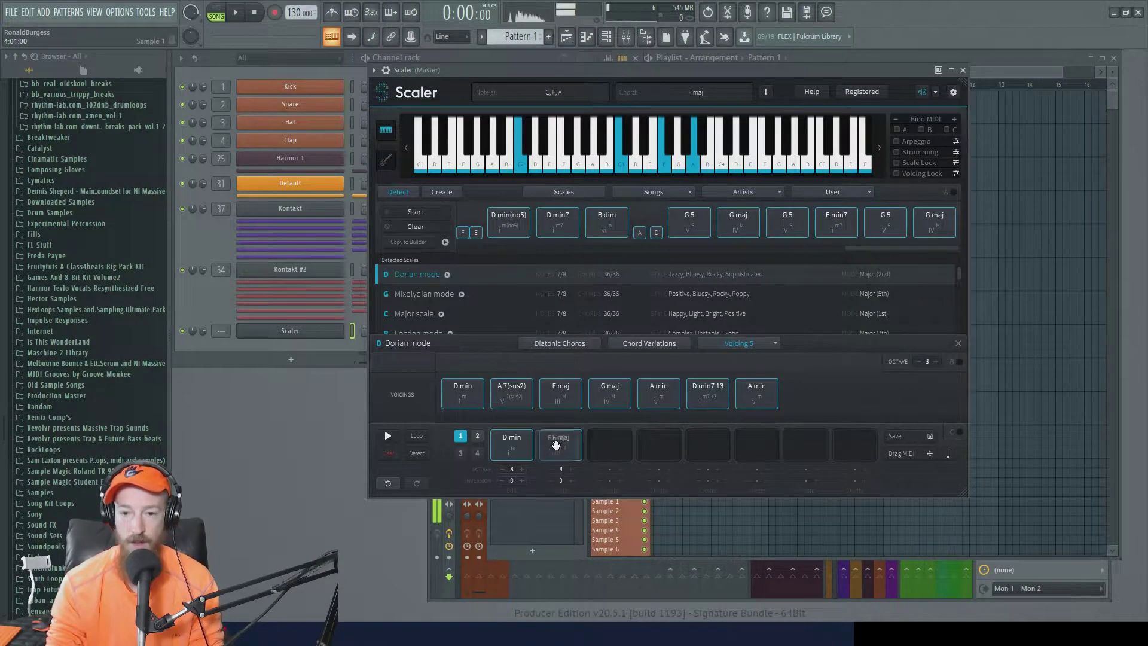
Switch to Voicing 2, audition the first two progression chords and add A min as the third chord.
left_click(748, 348)
left_click(745, 368)
left_click(512, 443)
left_click(559, 447)
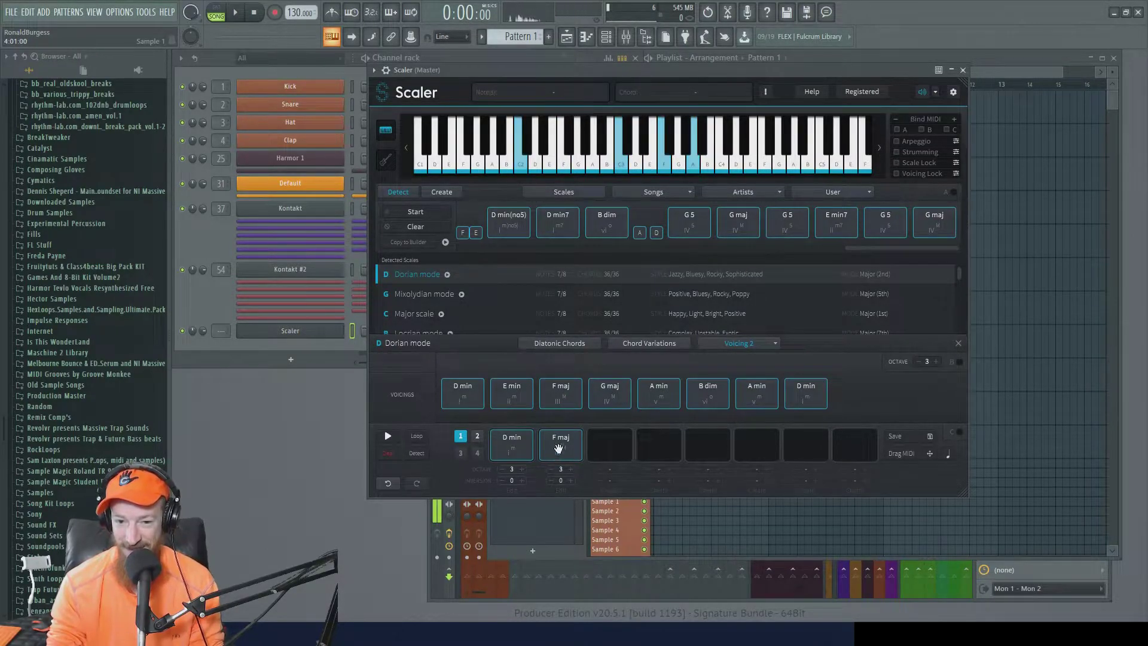
left_click_drag(656, 395, 613, 437)
Switch to Voicing 6, audition its chords against the progression and add C maj as the fourth chord.
left_click(730, 340)
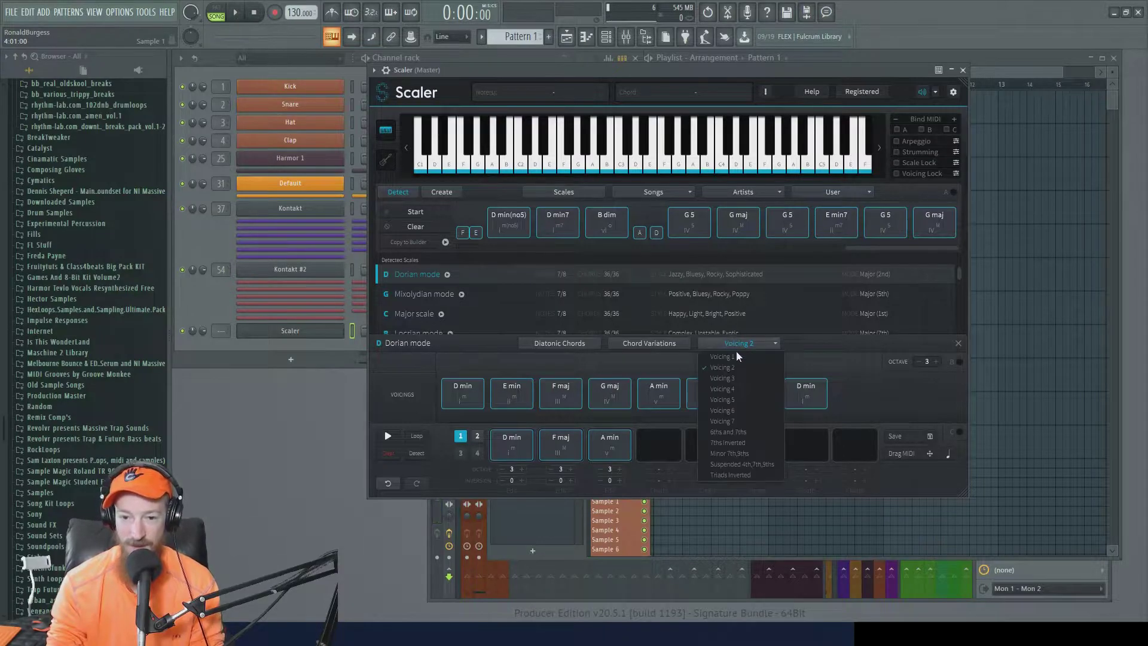
left_click(740, 412)
left_click(751, 399)
left_click(697, 402)
left_click(515, 437)
left_click(554, 454)
left_click(571, 449)
left_click(616, 445)
left_click(755, 399)
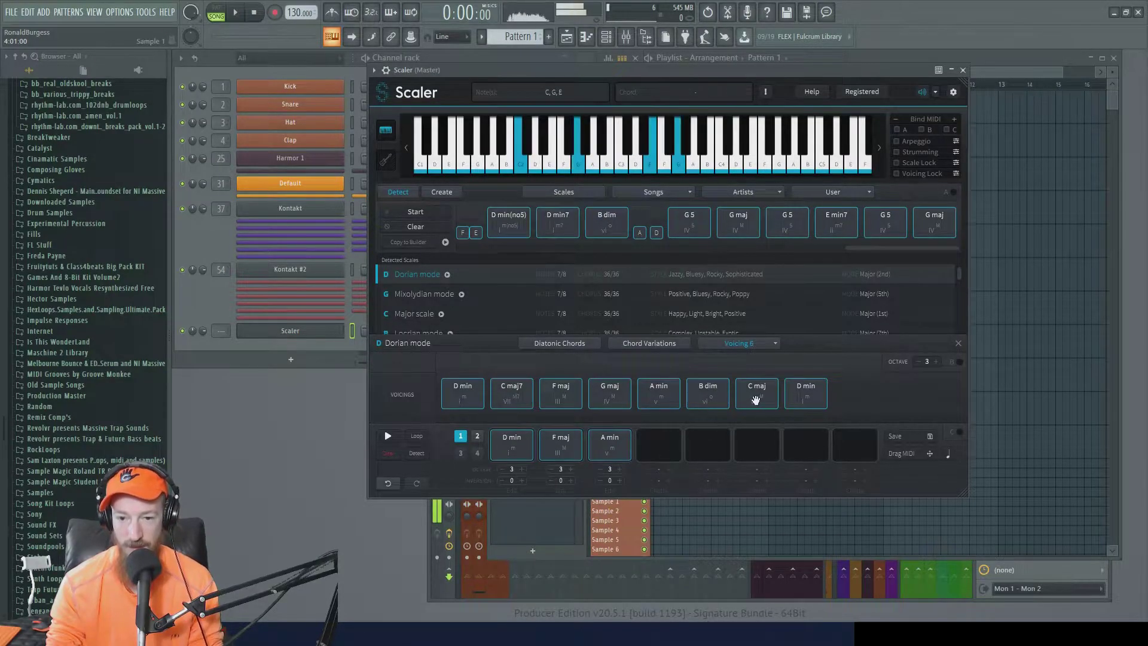
left_click_drag(756, 400, 656, 445)
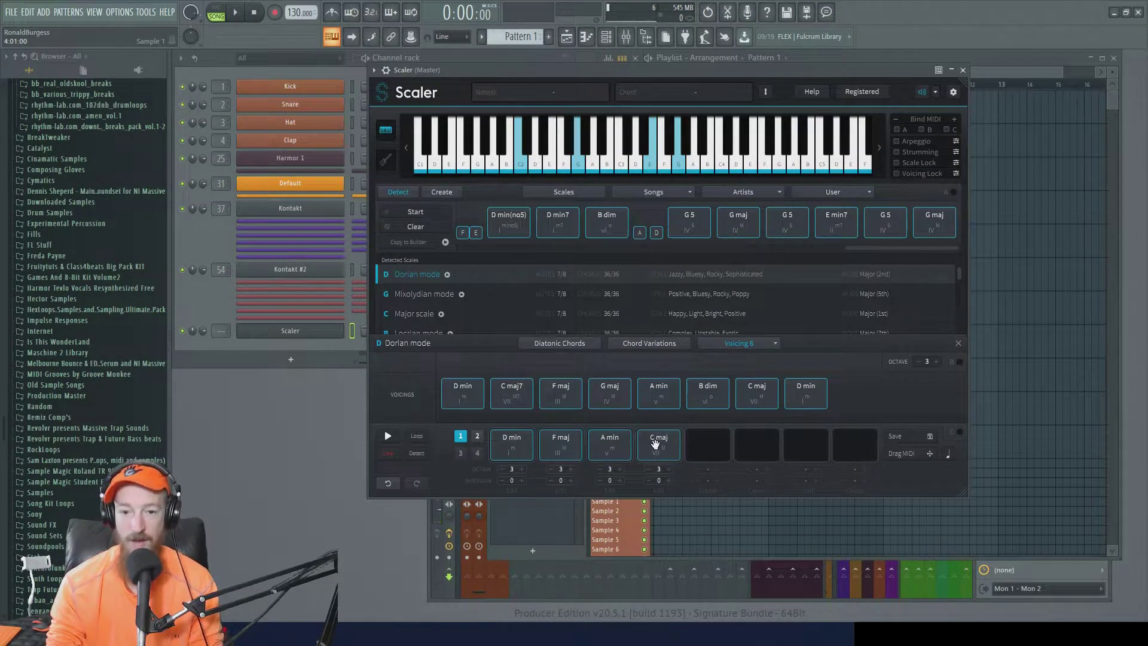
Audition the G maj, B dim and A min chords in Voicing 6, and A min in Voicing 4.
left_click(616, 399)
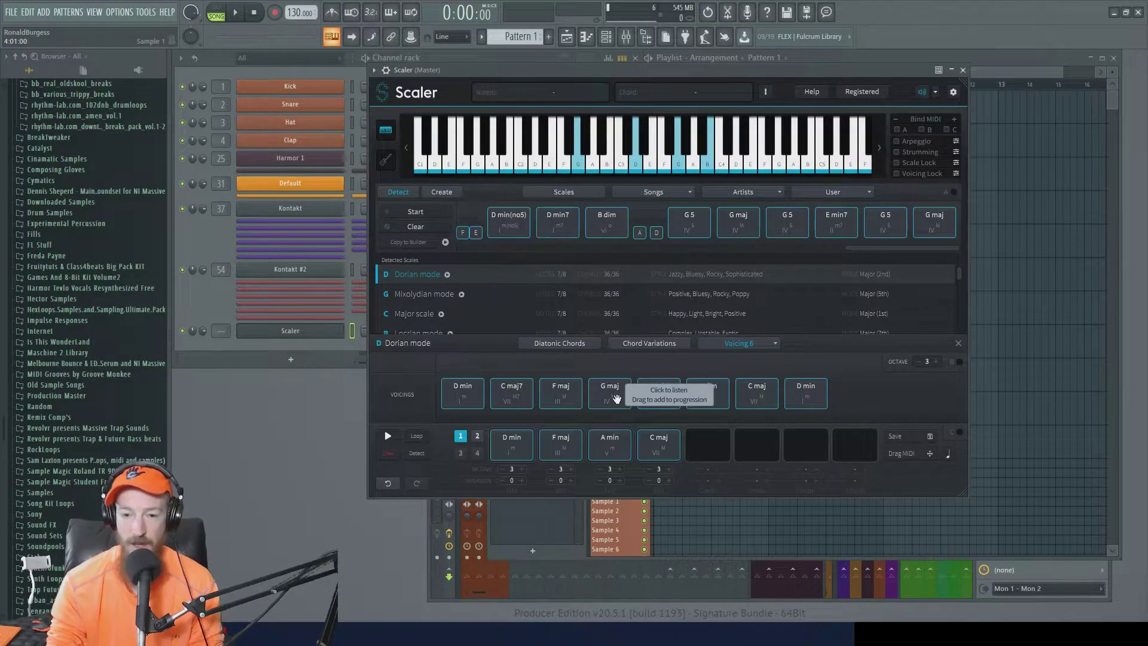
left_click(691, 397)
left_click(665, 398)
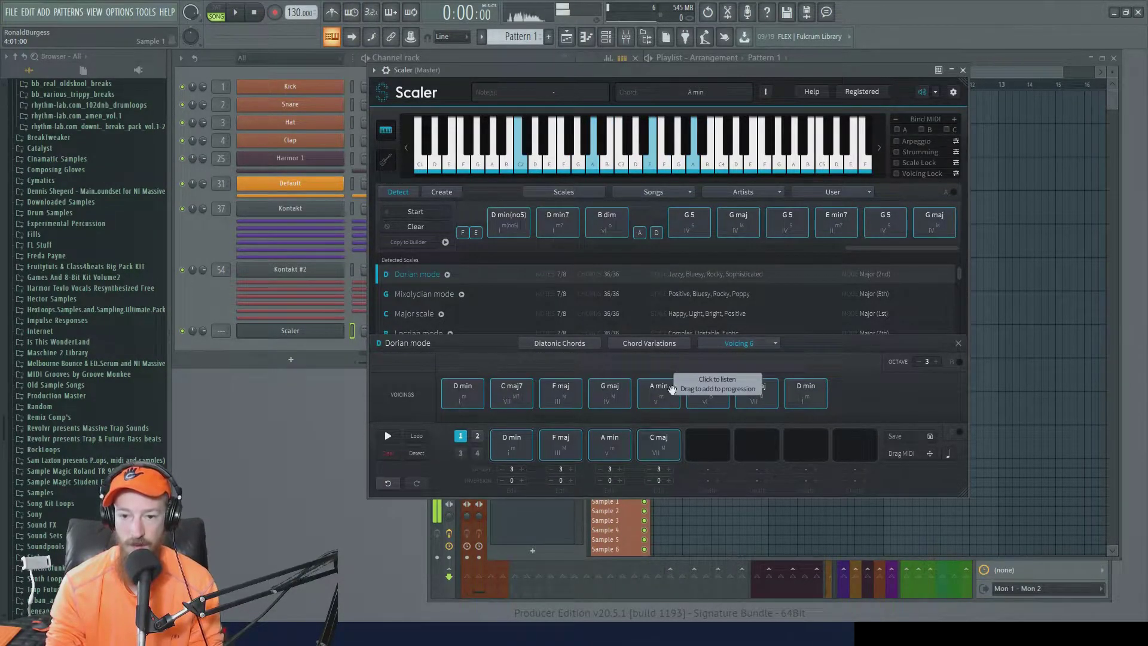
left_click(754, 345)
left_click(748, 410)
left_click(667, 398)
left_click(668, 398)
left_click(662, 399)
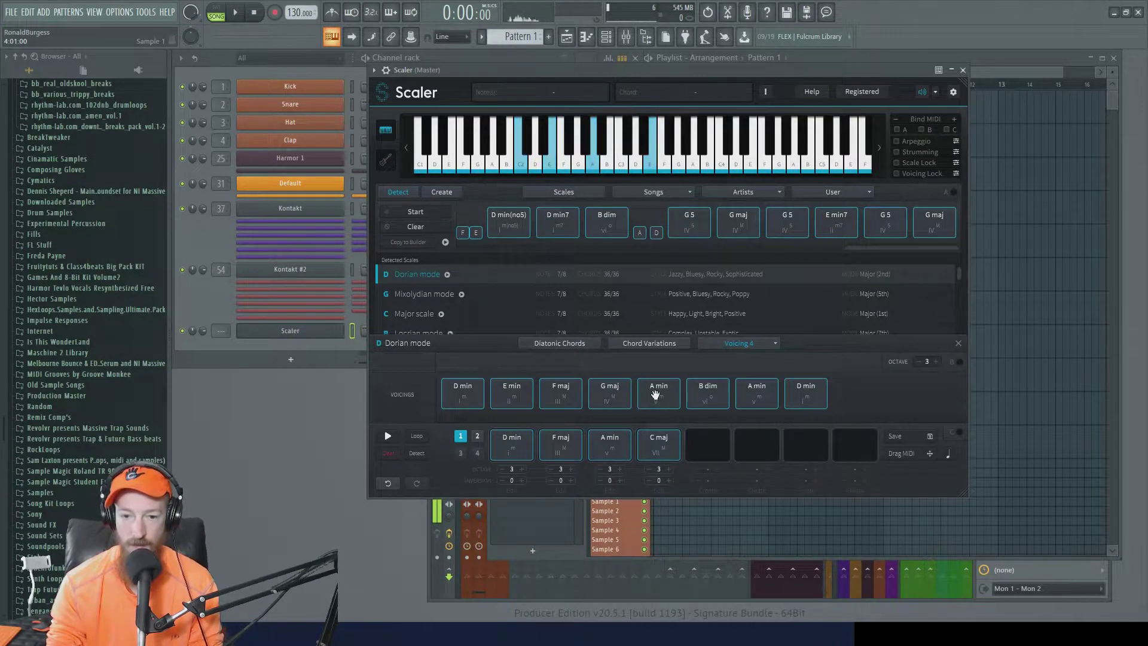
Compare the A min chord in Voicing 2 with the Minor 7th,9ths voicing, returning to Voicing 2.
left_click(751, 346)
left_click(748, 363)
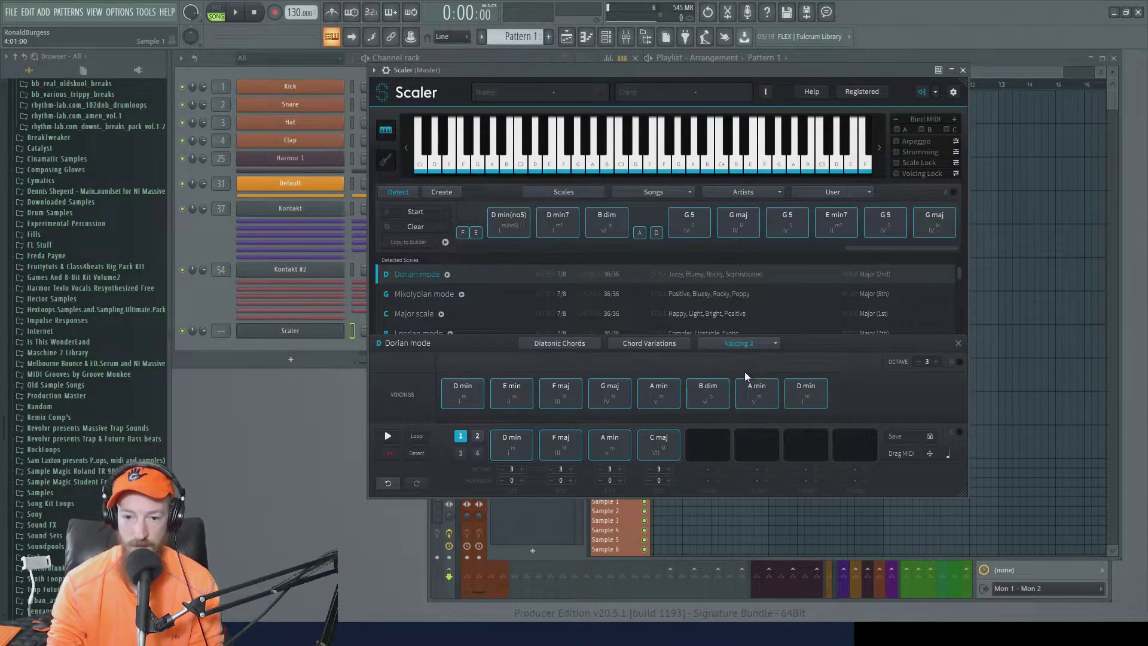
left_click(653, 397)
left_click(653, 396)
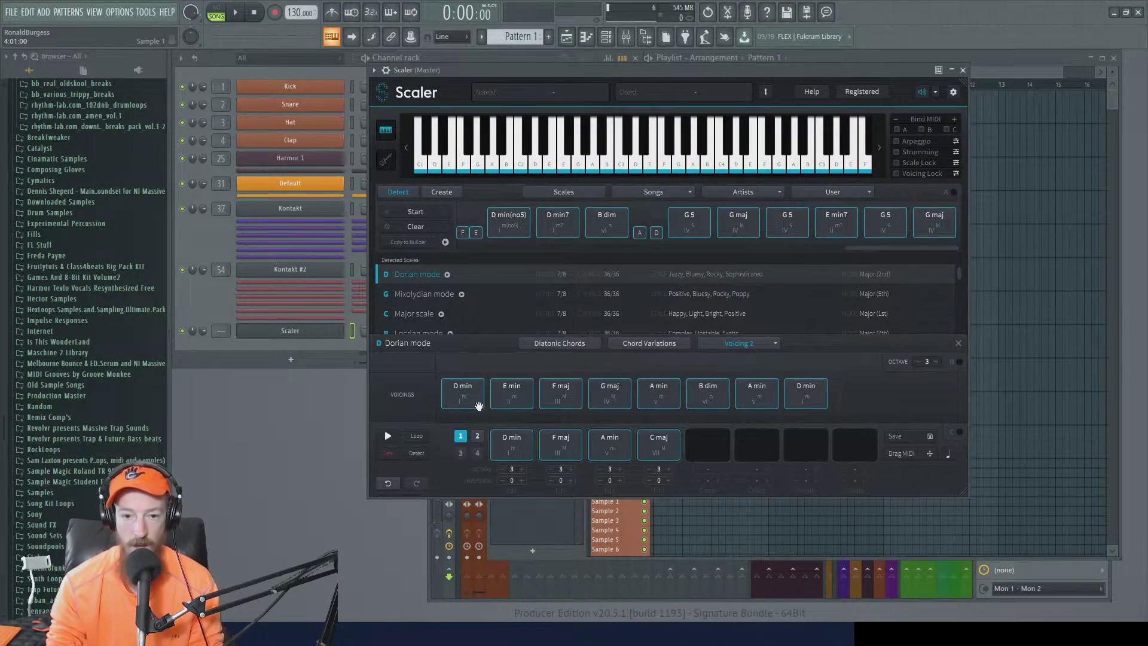
left_click(737, 343)
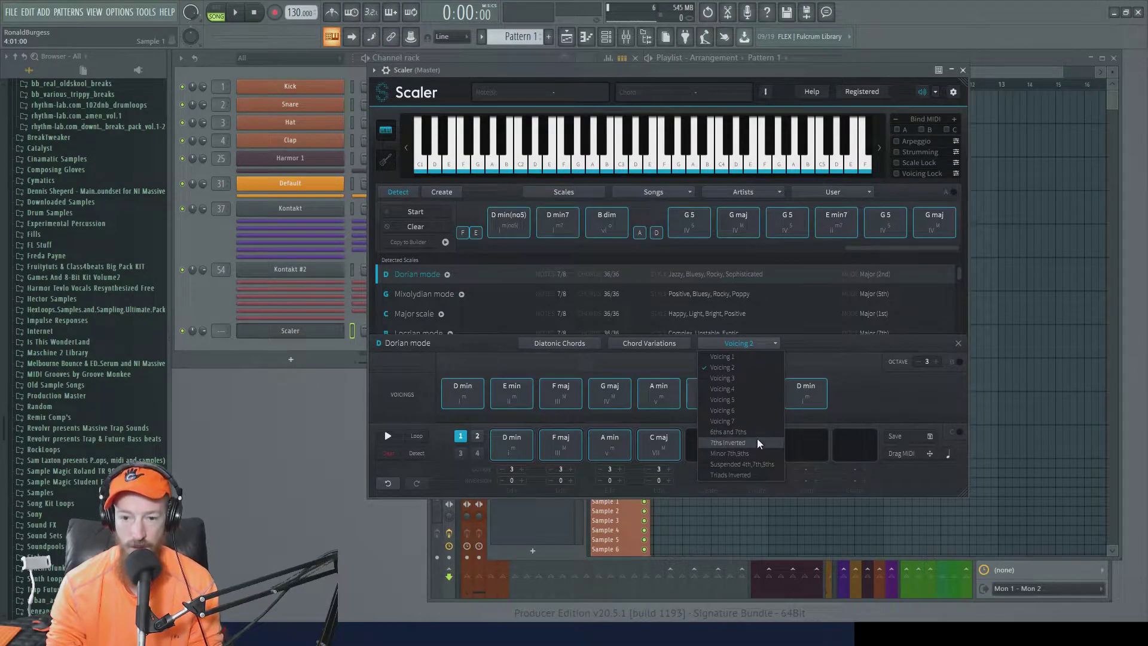
left_click(754, 454)
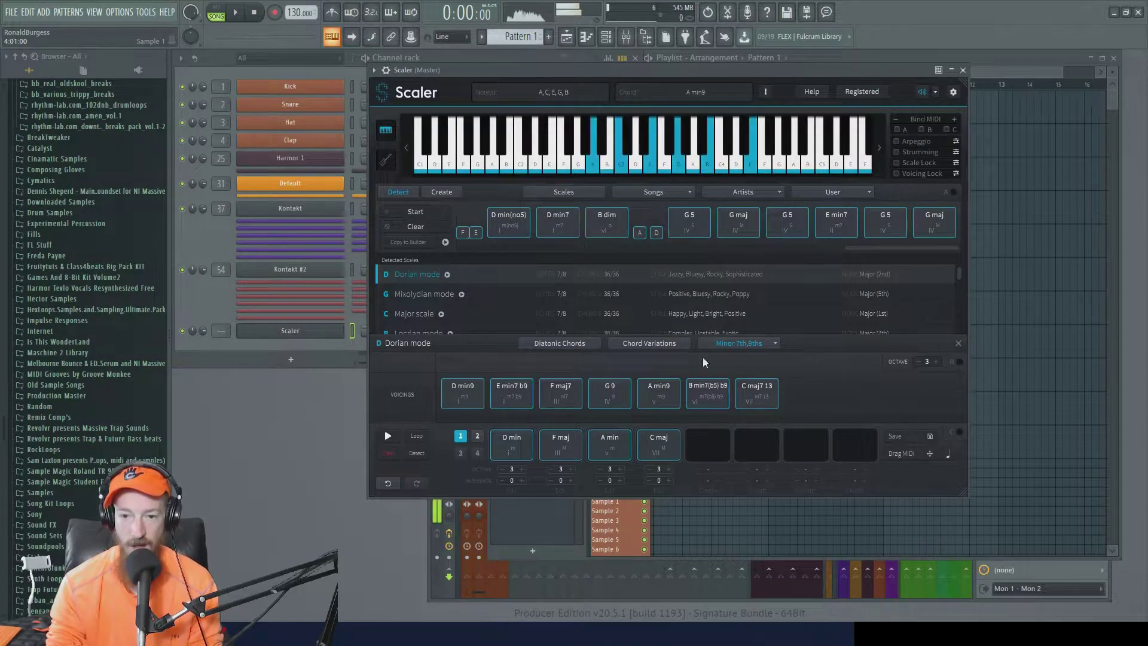
left_click(726, 344)
left_click(755, 367)
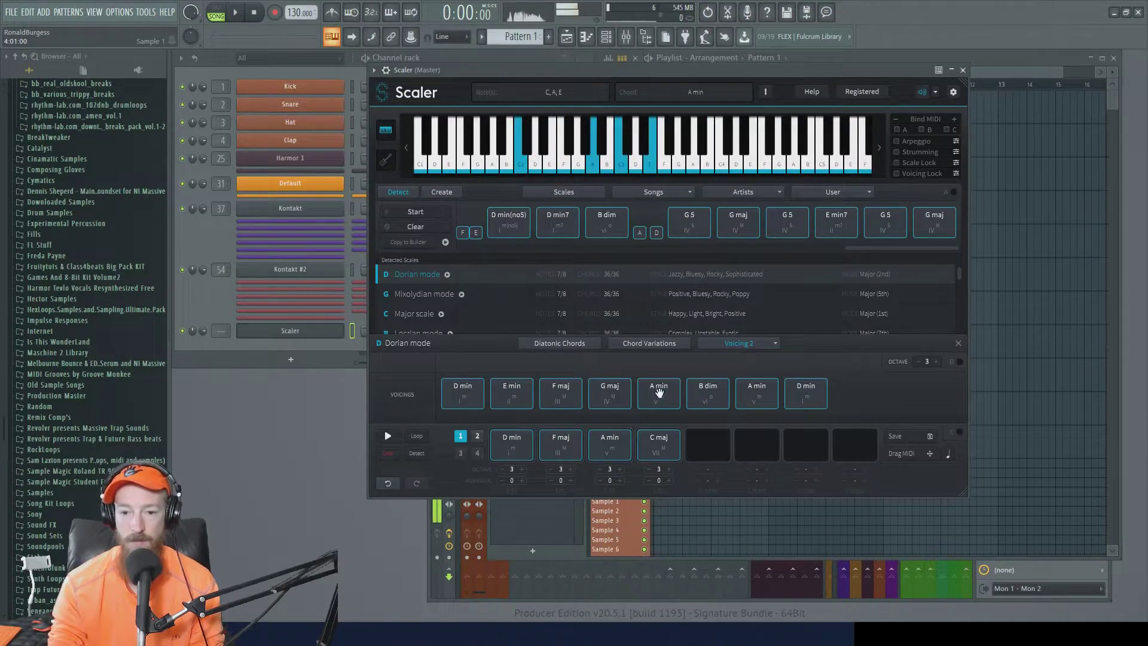
Show the chord variations of A at octave 2 and audition A sus2, A min11 b13 and A min7.
left_click(625, 345)
left_click(547, 361)
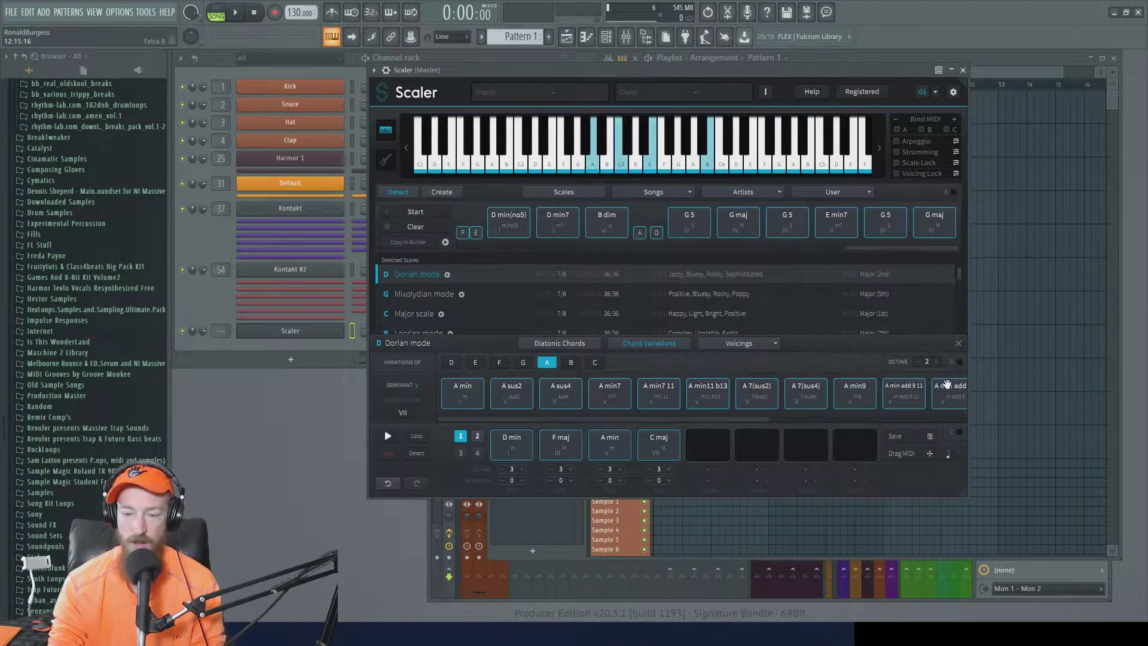
left_click(519, 399)
left_click(700, 402)
left_click(625, 400)
left_click(624, 400)
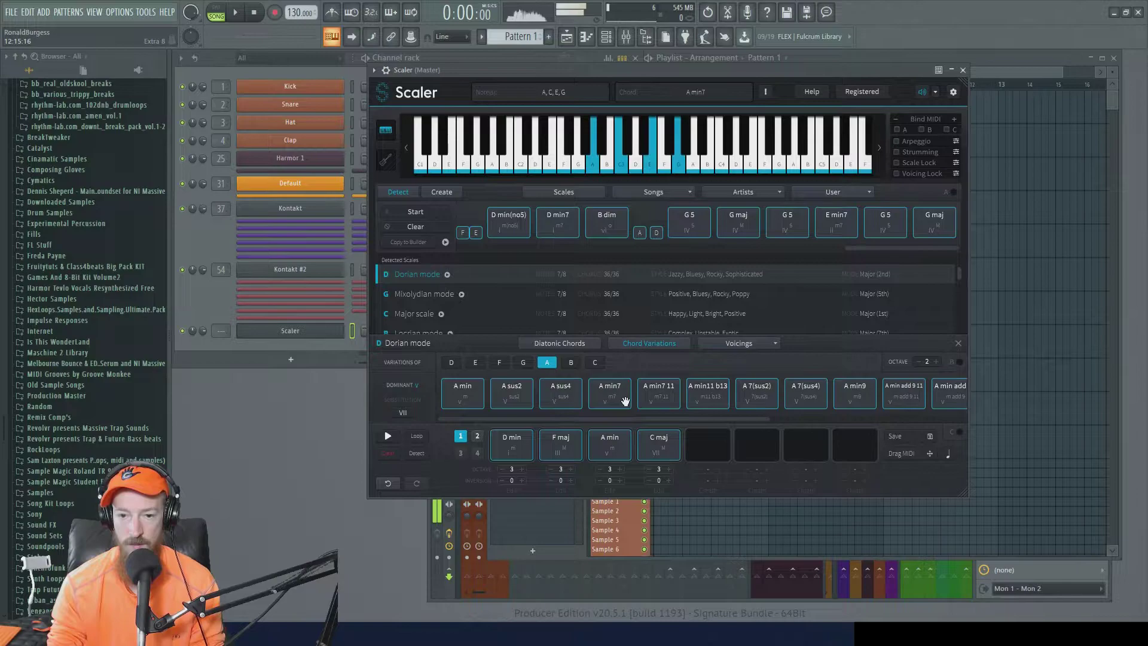
Check the Voicing 3 chords, return to the variations of A and audition A min7, A min11 b13 and A 7(sus4).
left_click(752, 345)
left_click(748, 377)
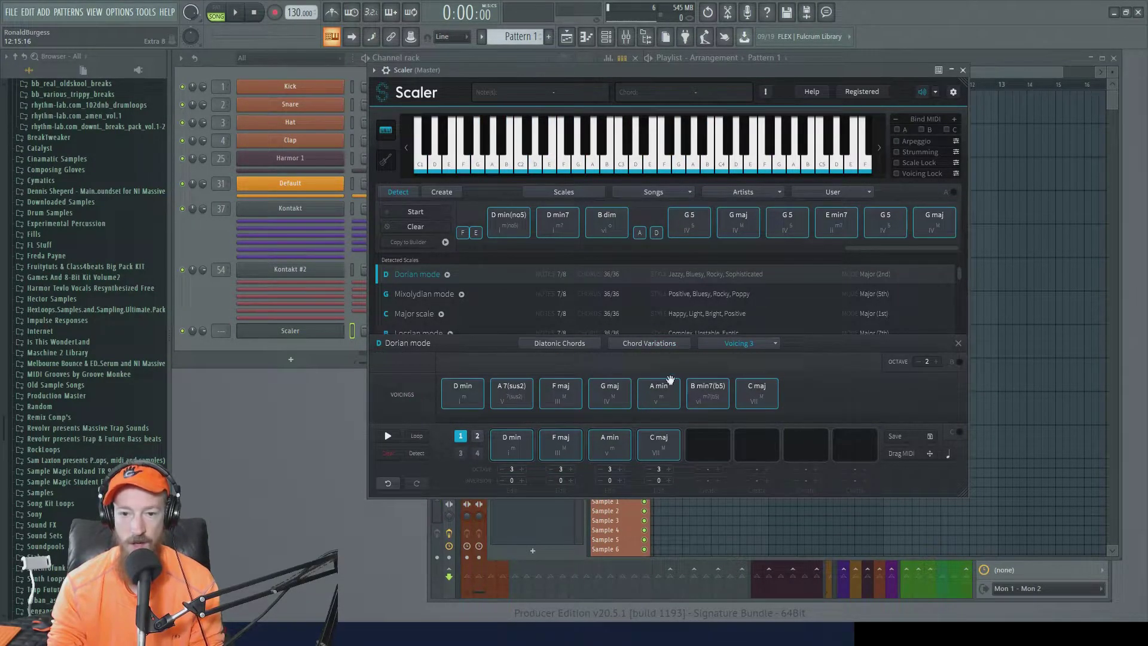
left_click(659, 349)
left_click(620, 393)
left_click(710, 404)
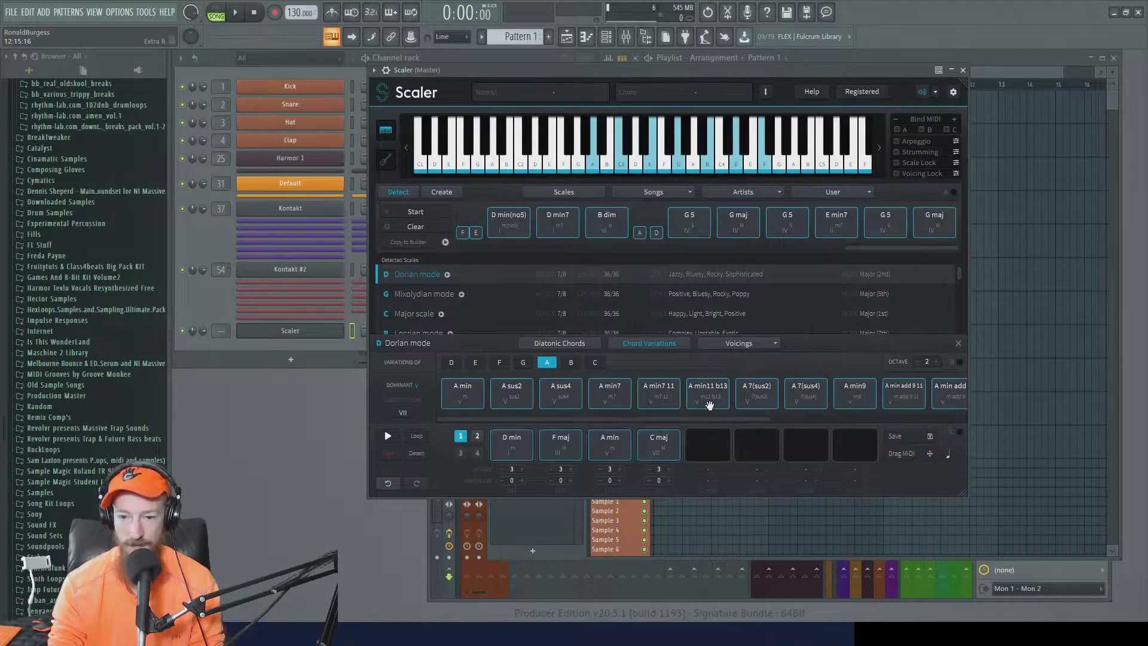
left_click(698, 404)
left_click(801, 402)
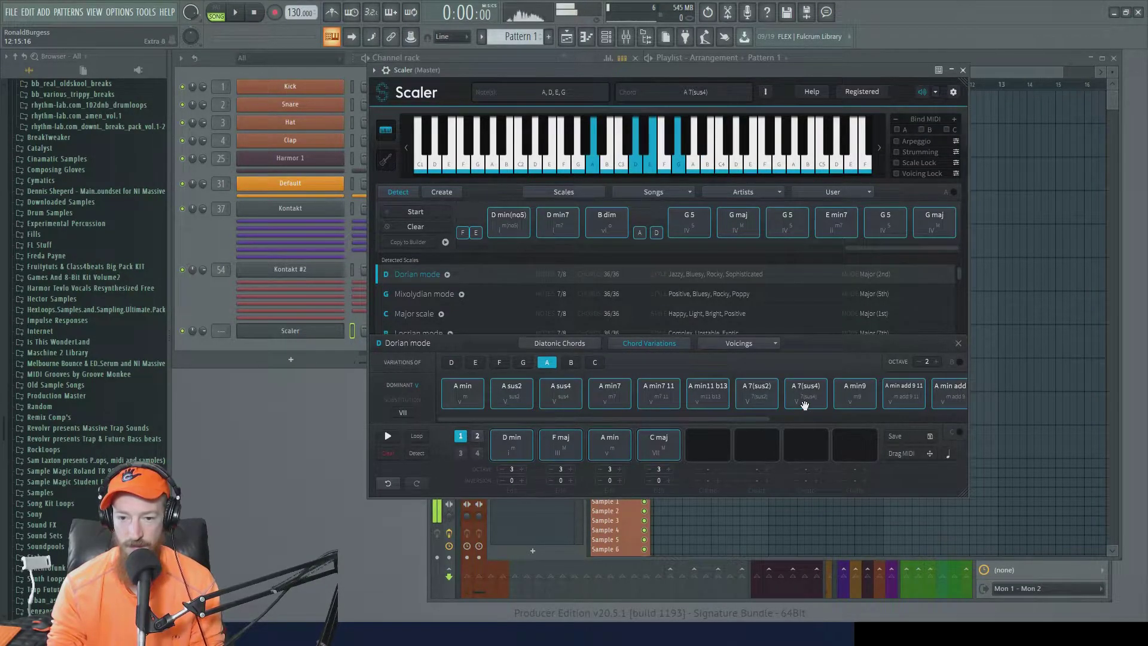
Play through the four progression chords, compare them with the A min variation and return to the diatonic chords.
left_click(560, 447)
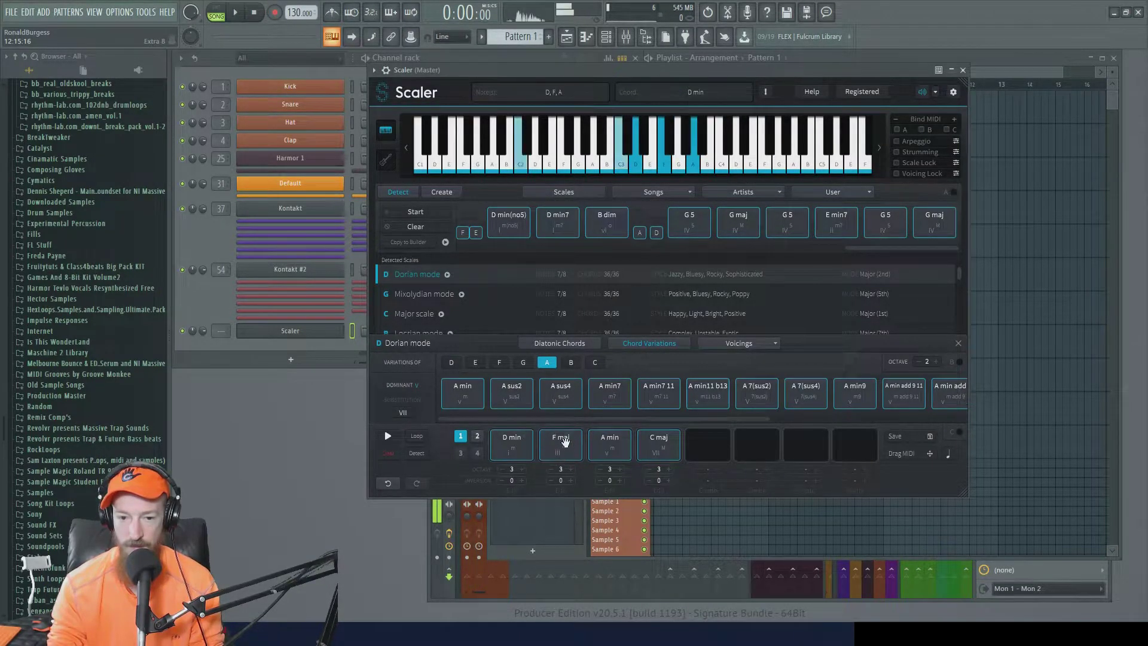
left_click(609, 449)
left_click(655, 439)
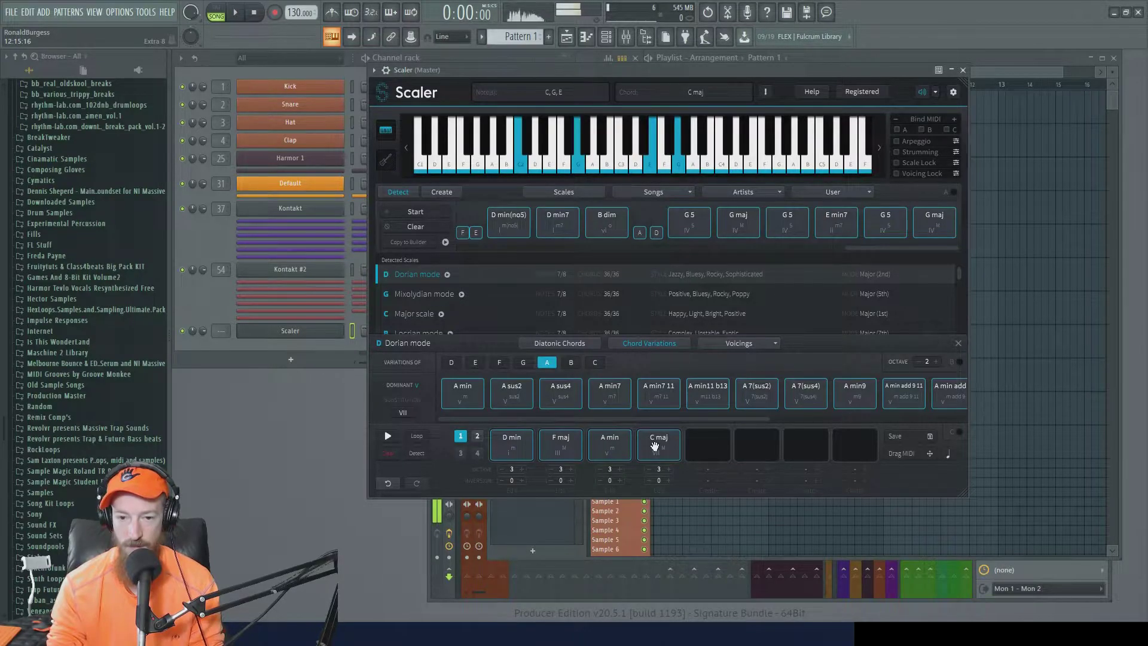
left_click(646, 440)
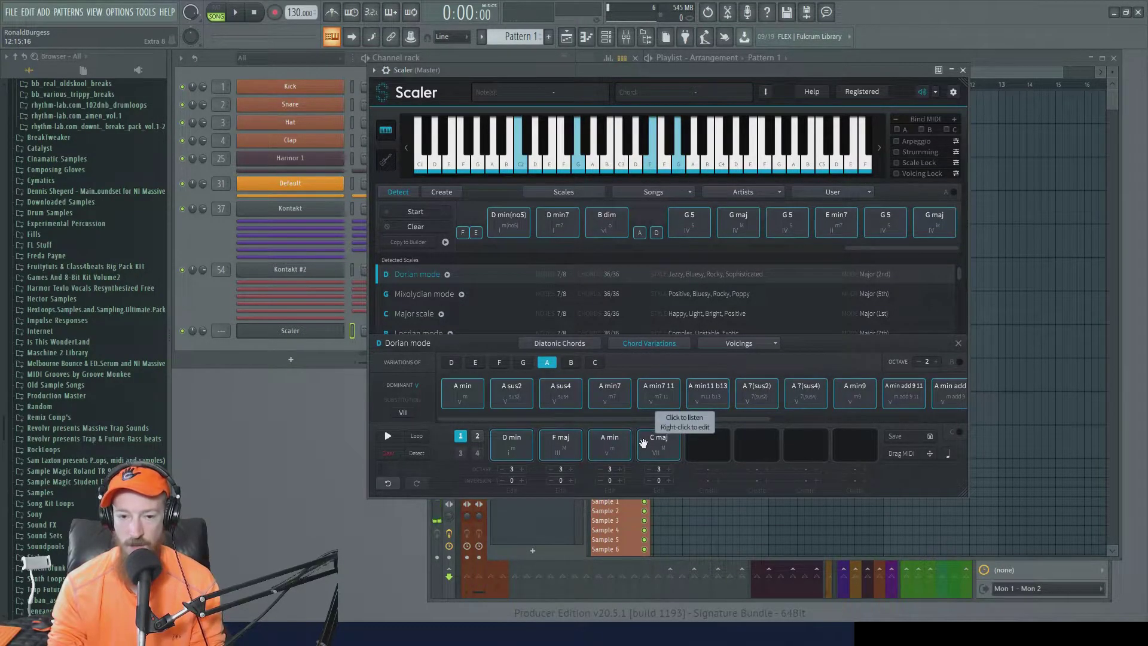
left_click(449, 398)
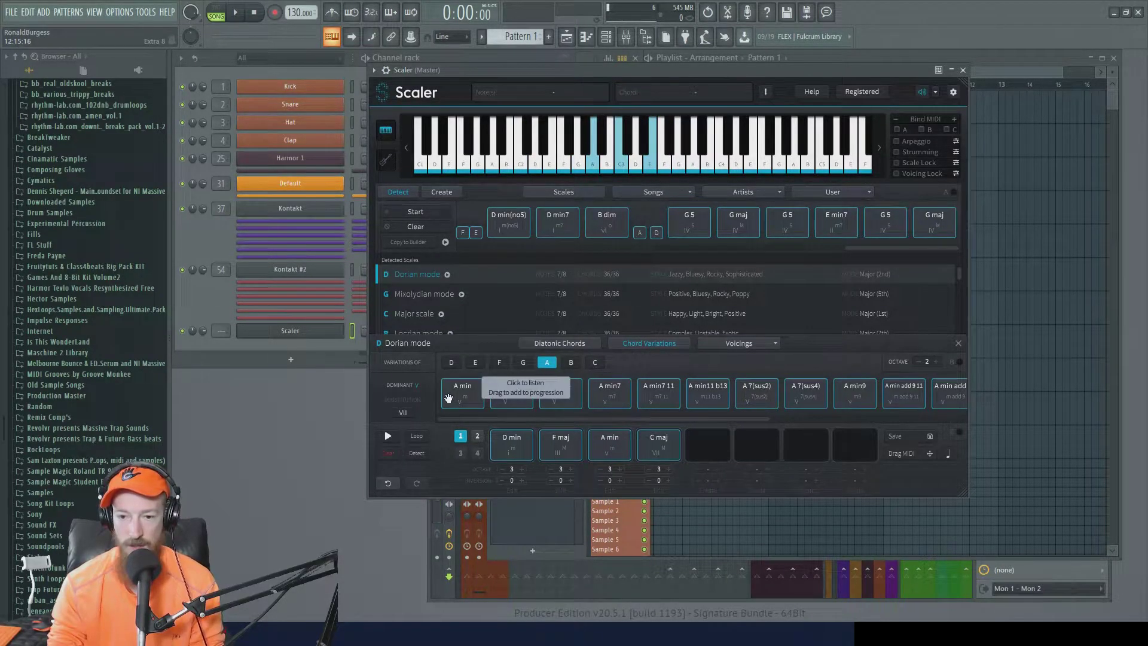
left_click(556, 350)
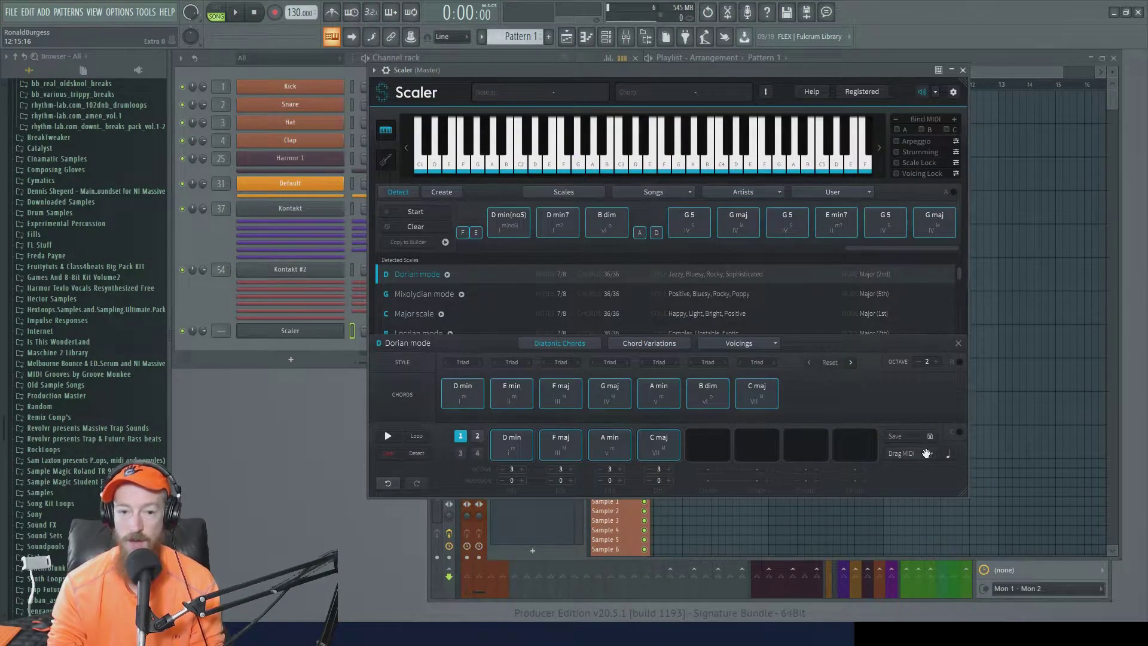
Place the chord progression's MIDI notes on the Kontakt 1 channel and open the Kontakt instrument.
left_click_drag(329, 331, 331, 226)
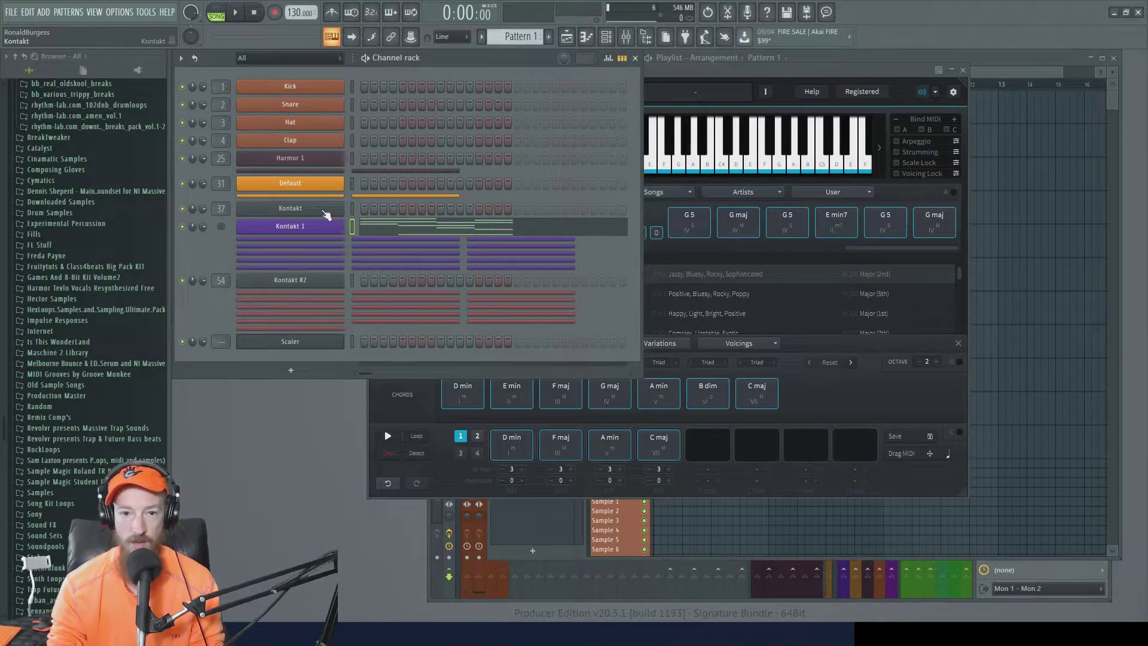
left_click(326, 214)
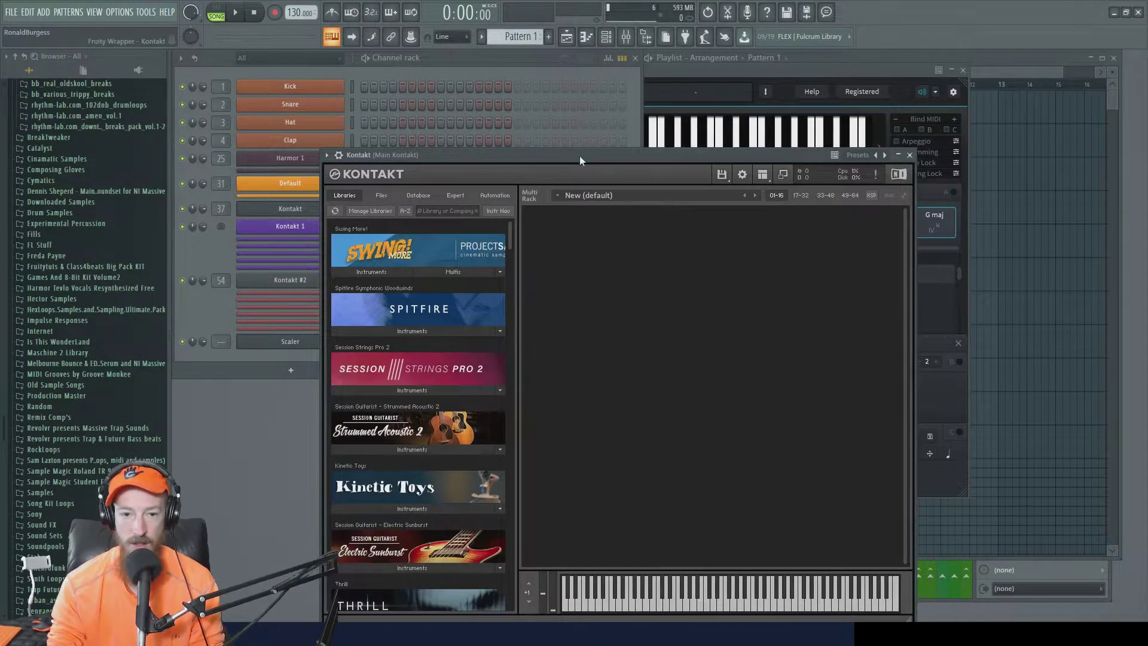
Find Session Strings Pro in the Kontakt libraries and load the Sections 1 and 2 Ensemble Animator instrument.
left_click_drag(579, 156, 576, 99)
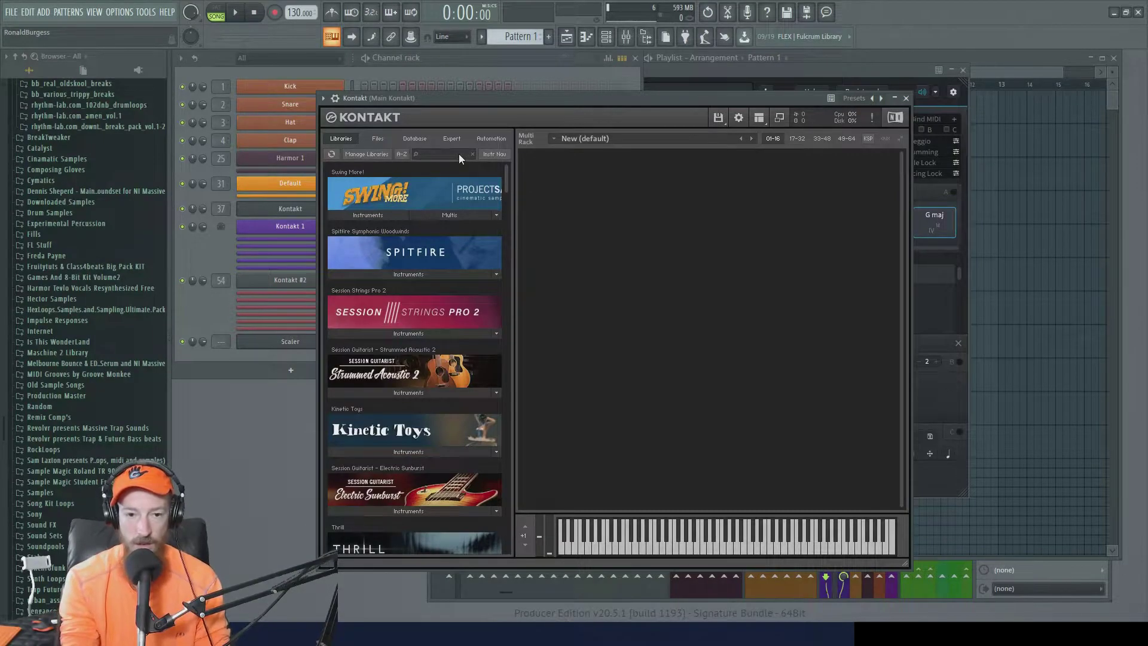
type("sessi")
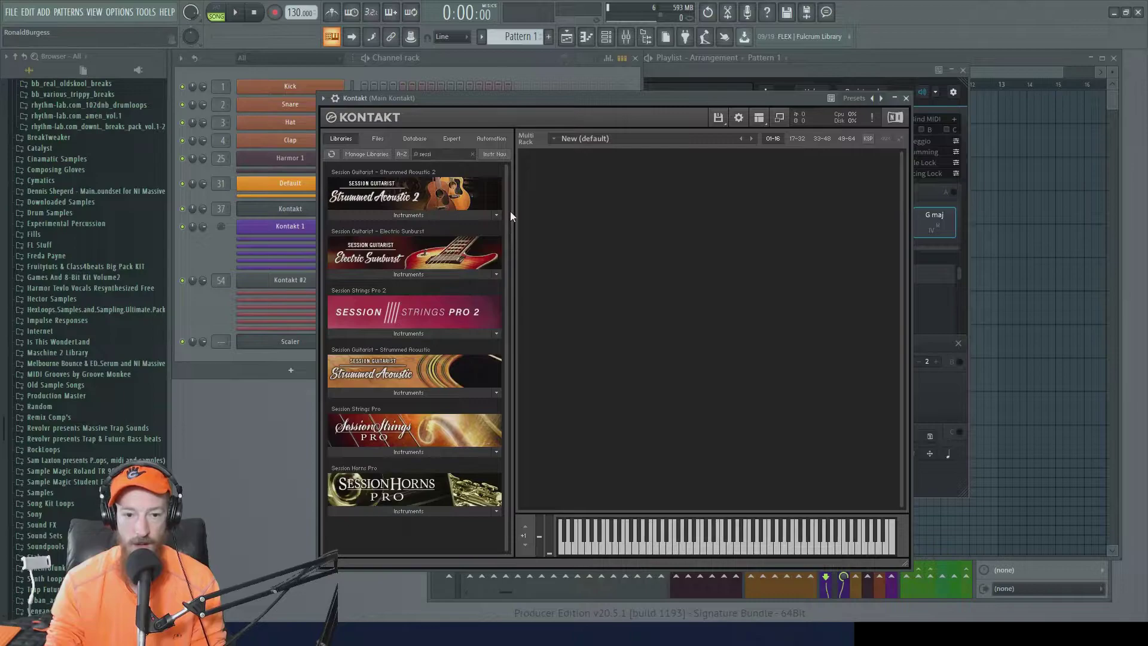
left_click(418, 453)
left_click(385, 466)
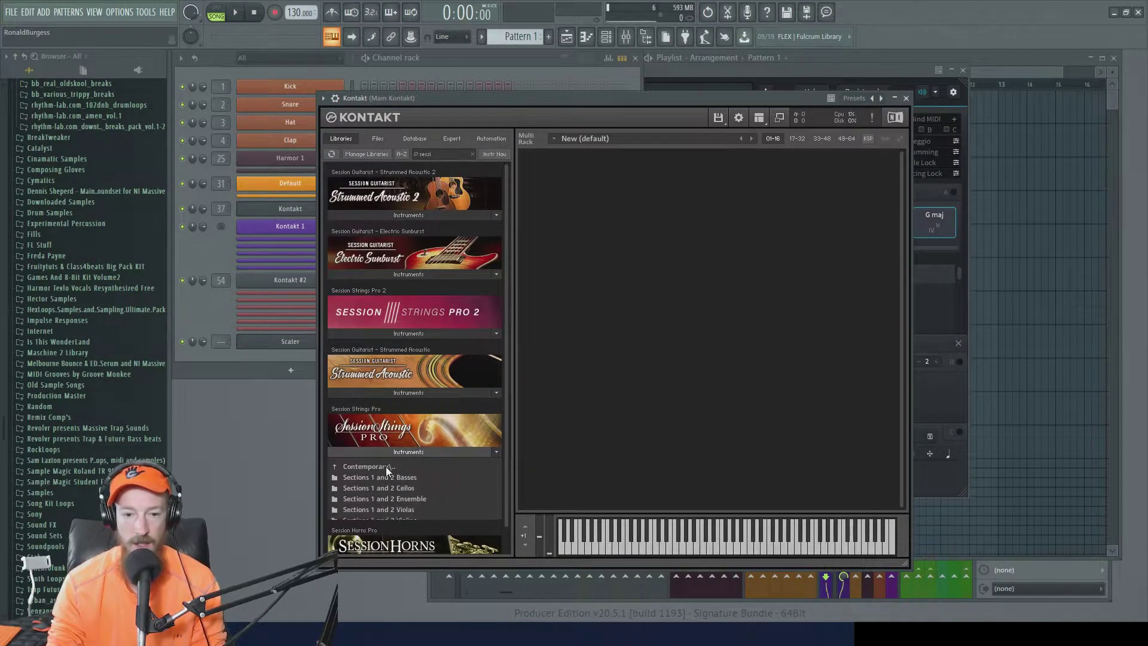
left_click(373, 464)
left_click(366, 475)
left_click(393, 494)
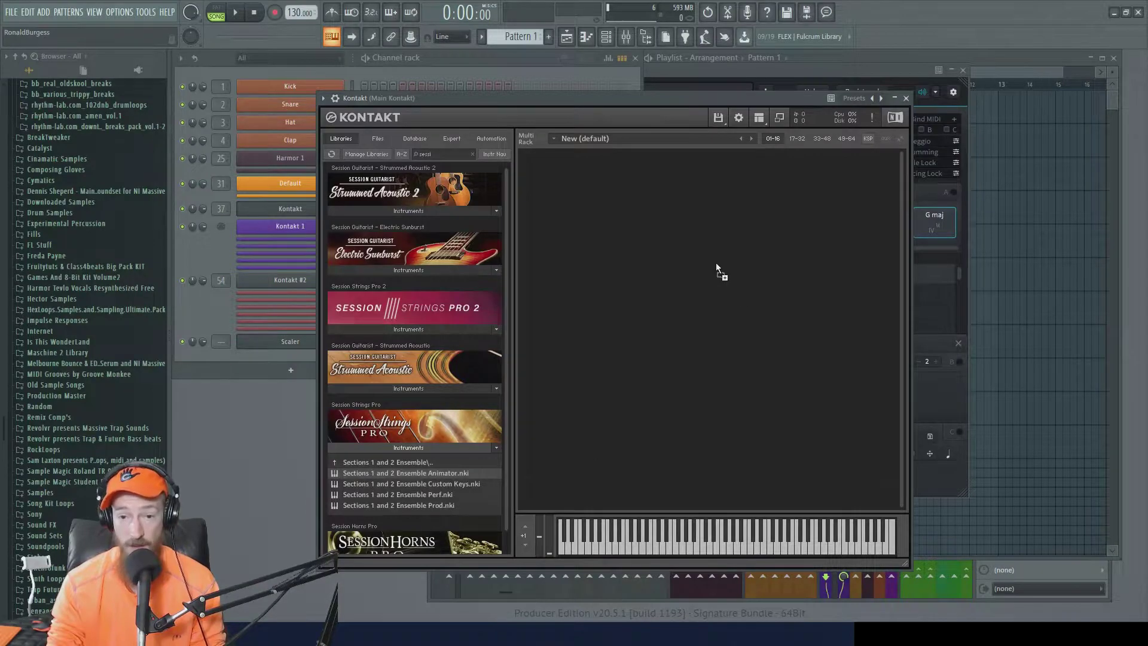
left_click_drag(716, 263, 679, 331)
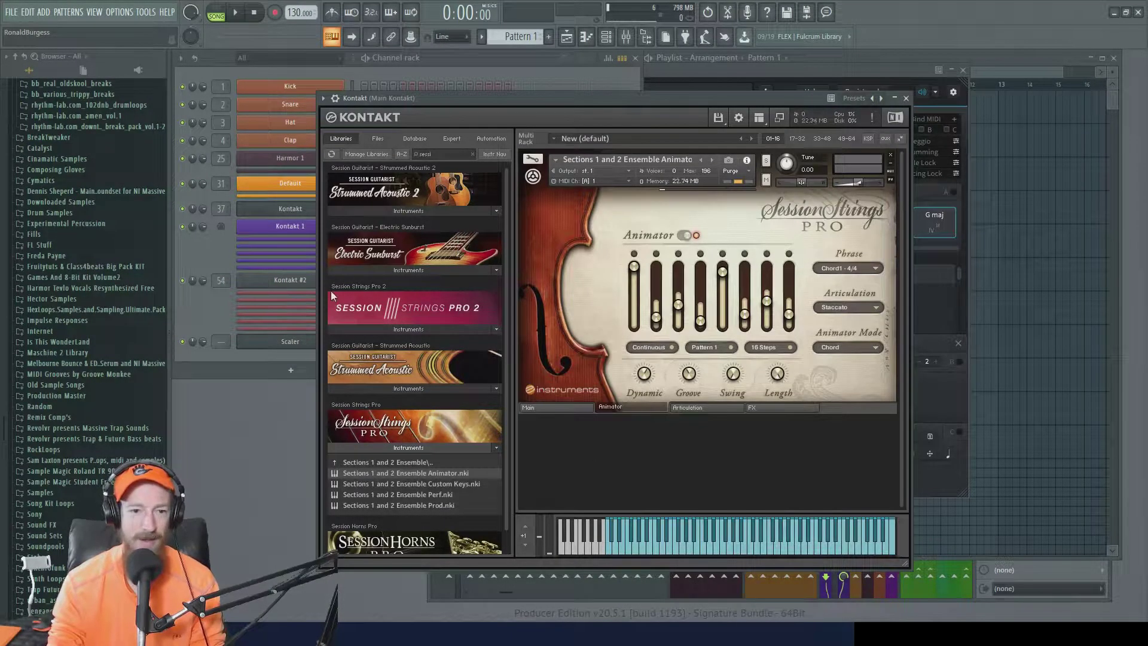
Show the Kontakt 1 channel's notes in the piano roll and set the project tempo to 95 BPM.
left_click(210, 256)
left_click(381, 233)
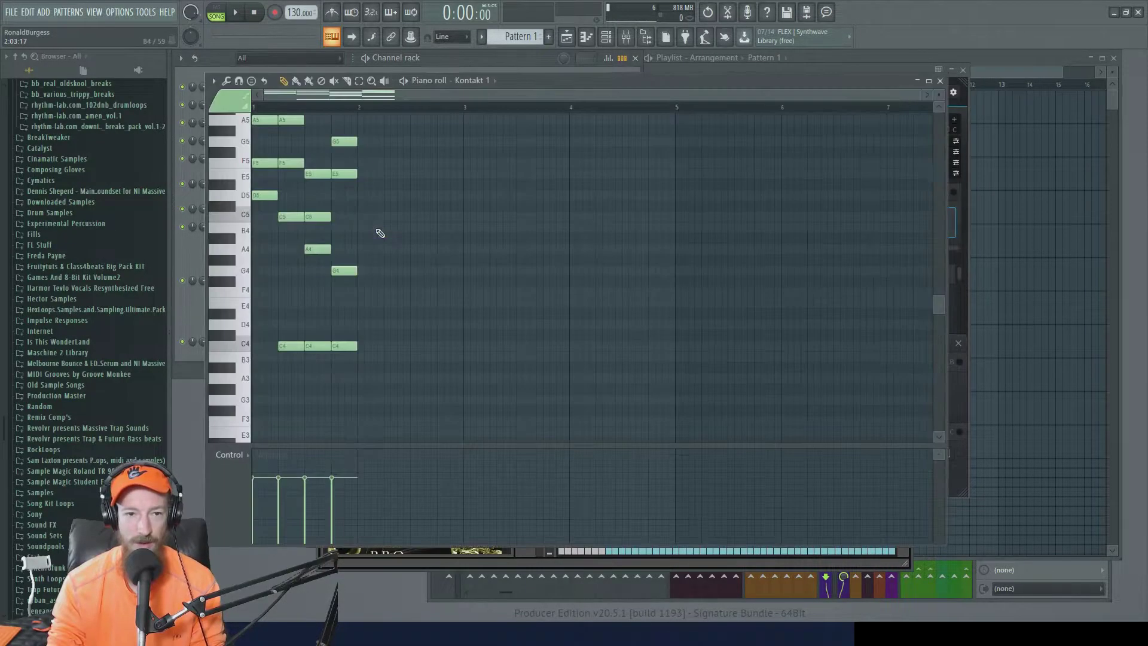
left_click_drag(293, 13, 294, 29)
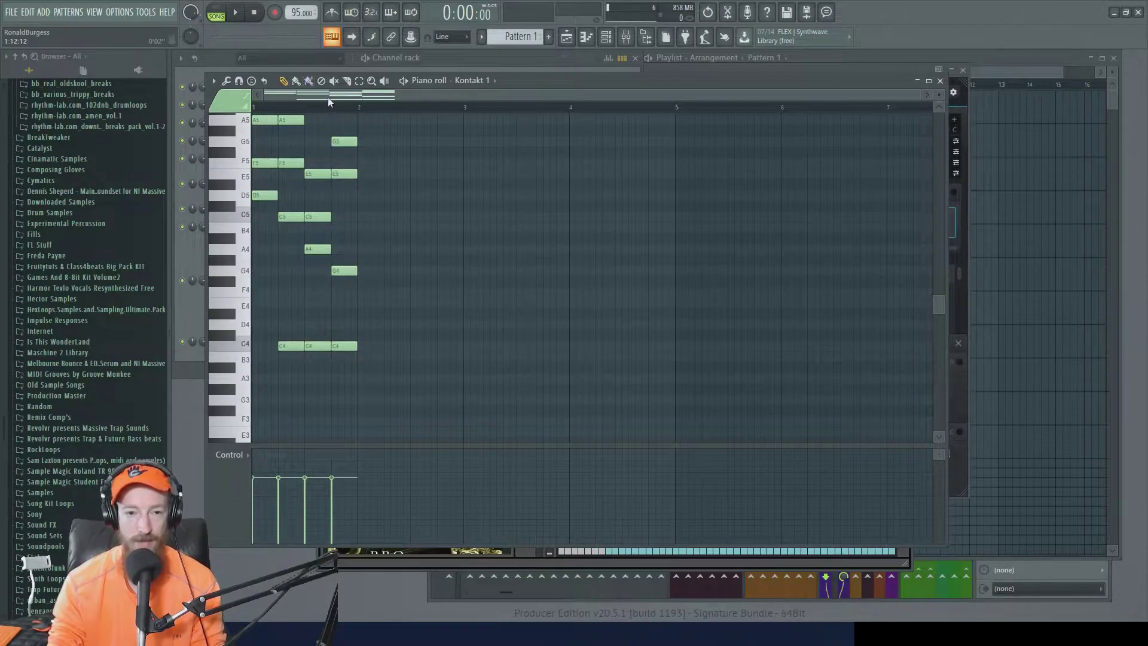
Stretch all the chord notes together to twice their length so the progression fills two bars.
scroll(328, 98, "up", 2)
mouse_move(390, 179)
left_mouse_down()
mouse_move(429, 207)
mouse_move(325, 186)
mouse_move(538, 454)
left_mouse_up()
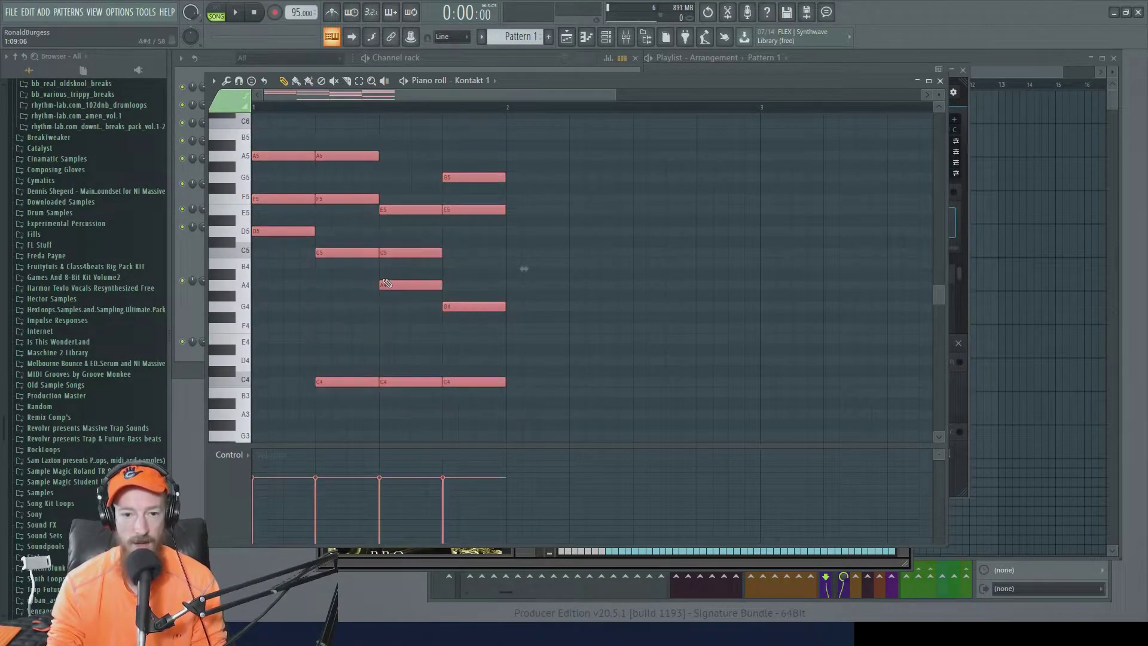
left_click(446, 209)
left_click_drag(281, 130, 604, 401)
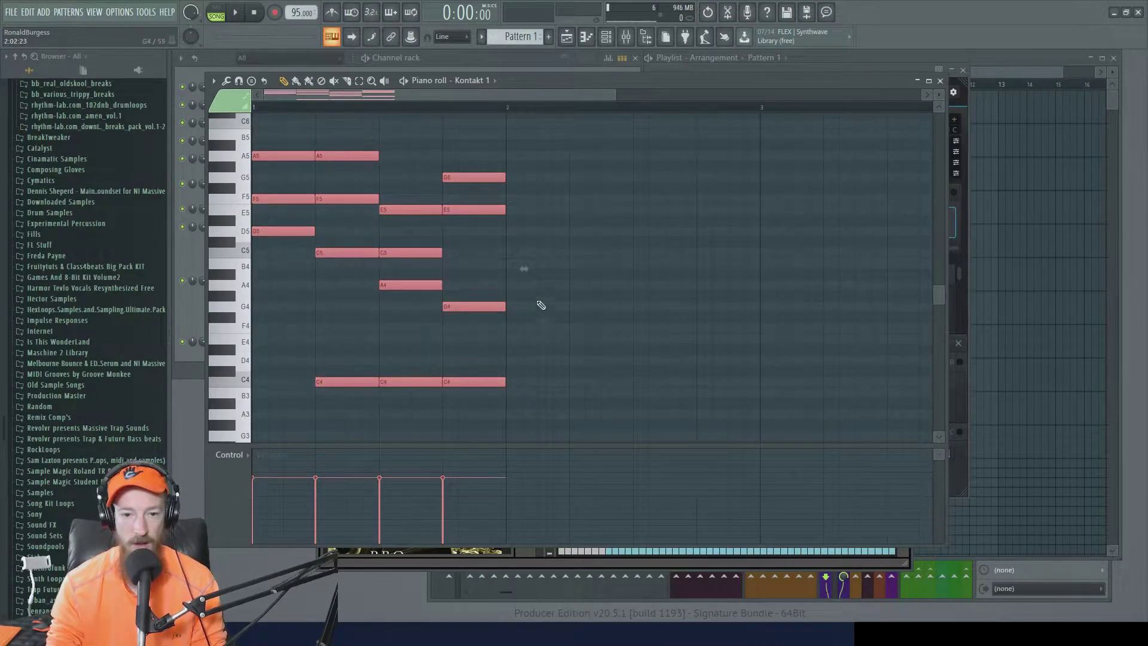
left_click_drag(522, 269, 776, 275)
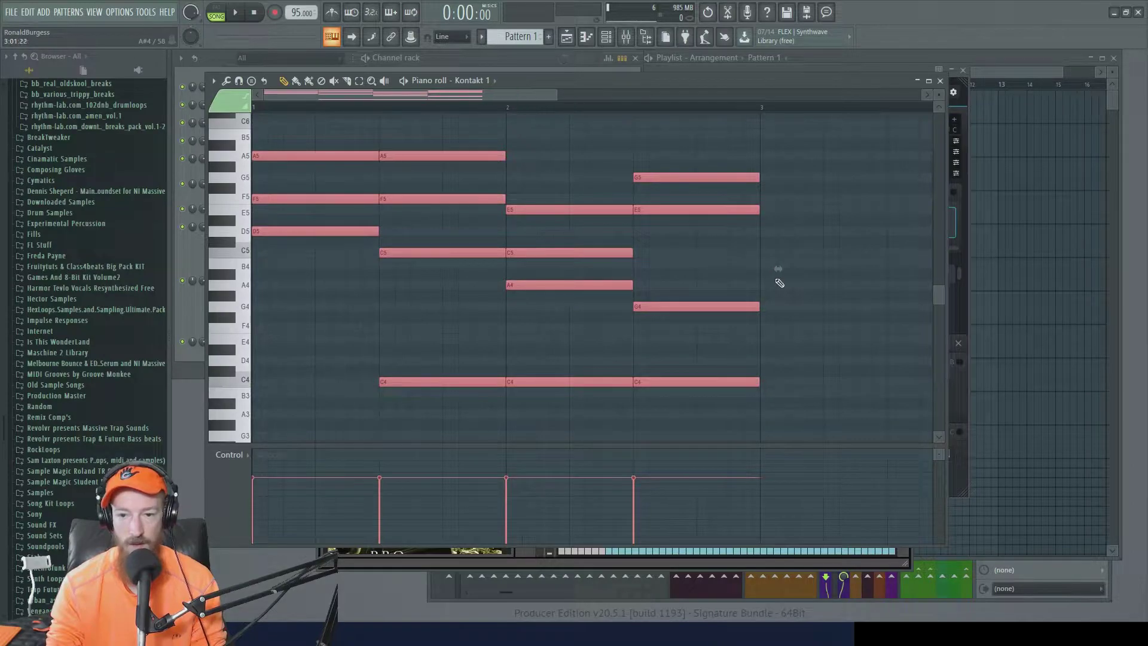
scroll(771, 275, "up", 5)
scroll(657, 281, "down", 3)
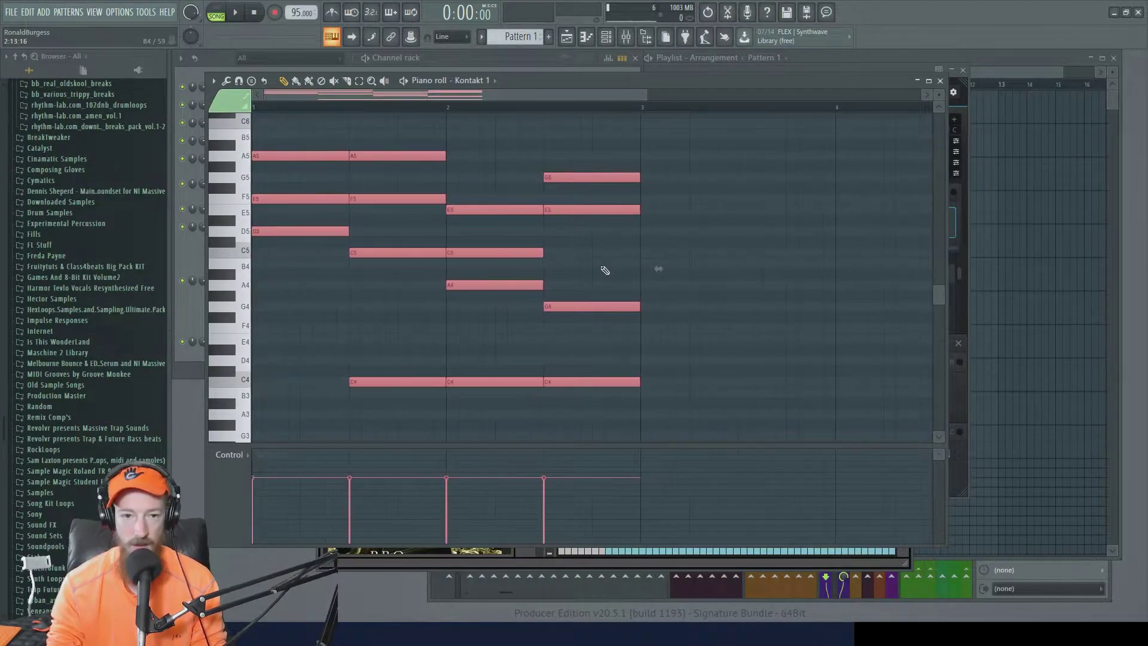
key("ctrl+z")
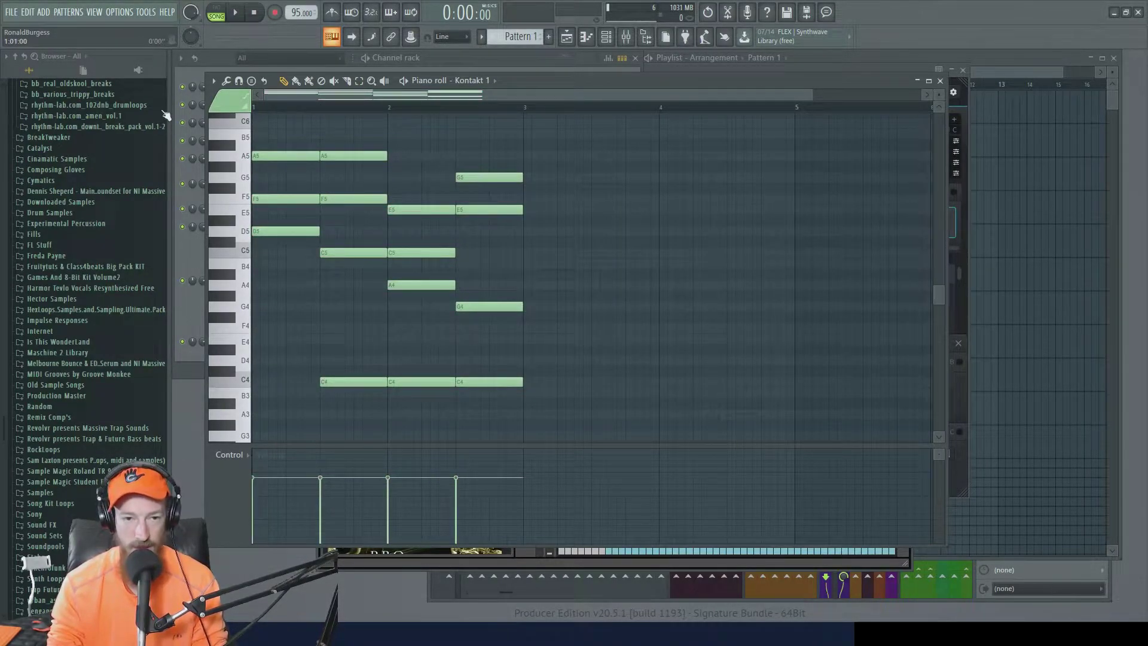
Switch playback to pattern mode, play the chords briefly and bring up the channel rack.
key("space")
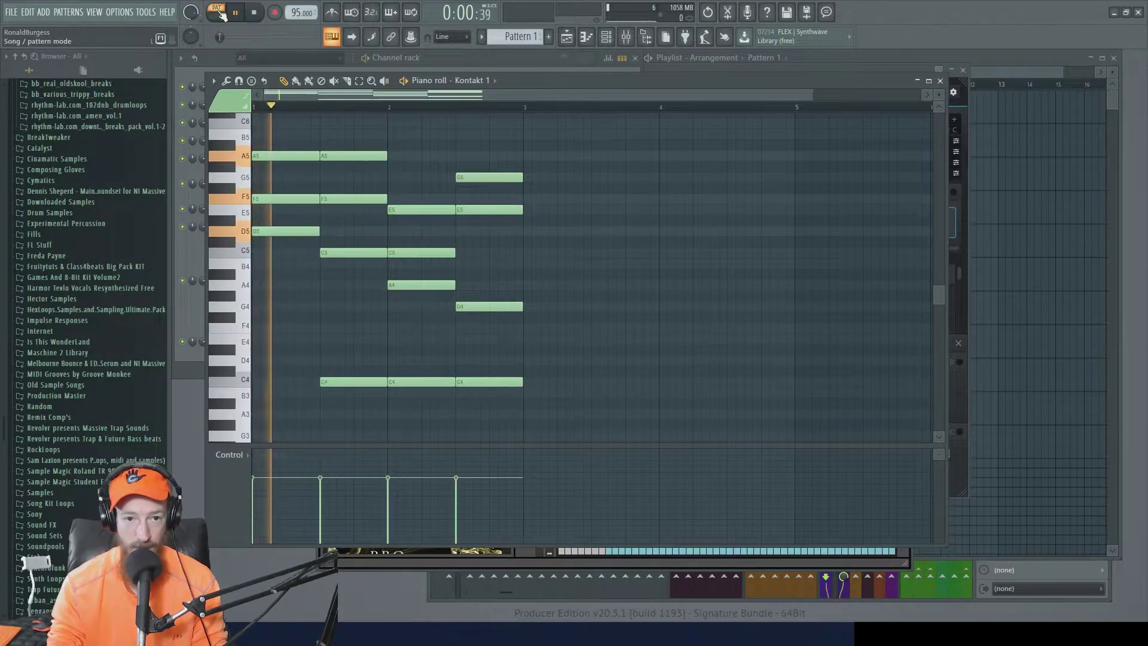
key("space")
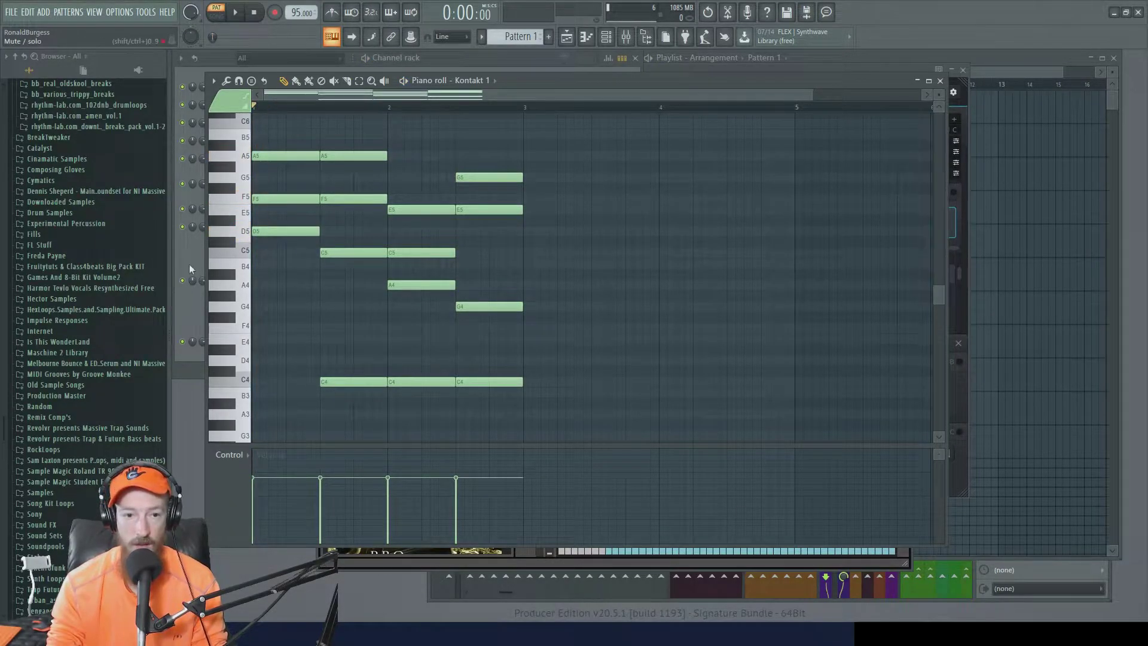
key("F6")
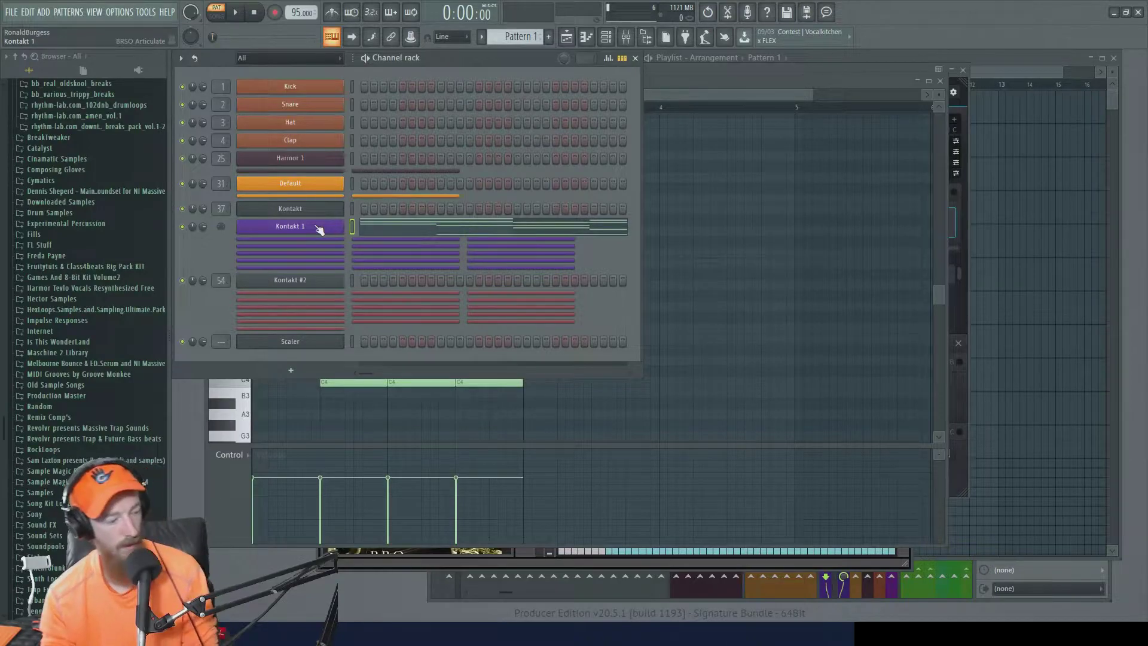
key("space")
key("space")
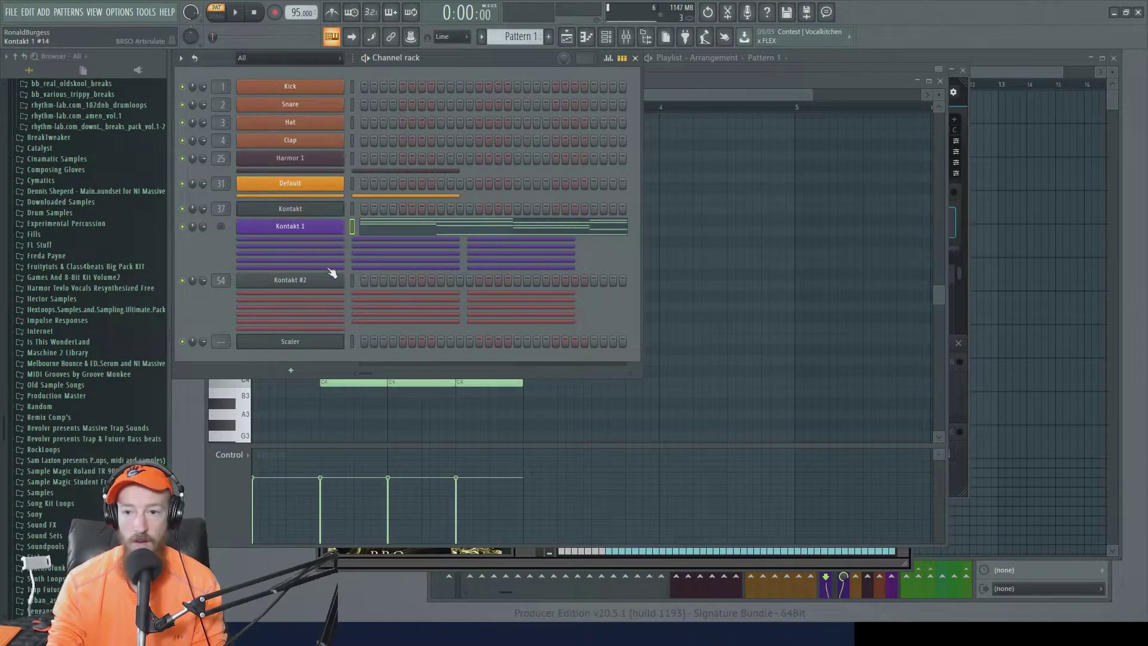
Check the Kontakt plugin's MIDI input port settings and the Kontakt 1 channel, and play the pattern.
left_click(910, 549)
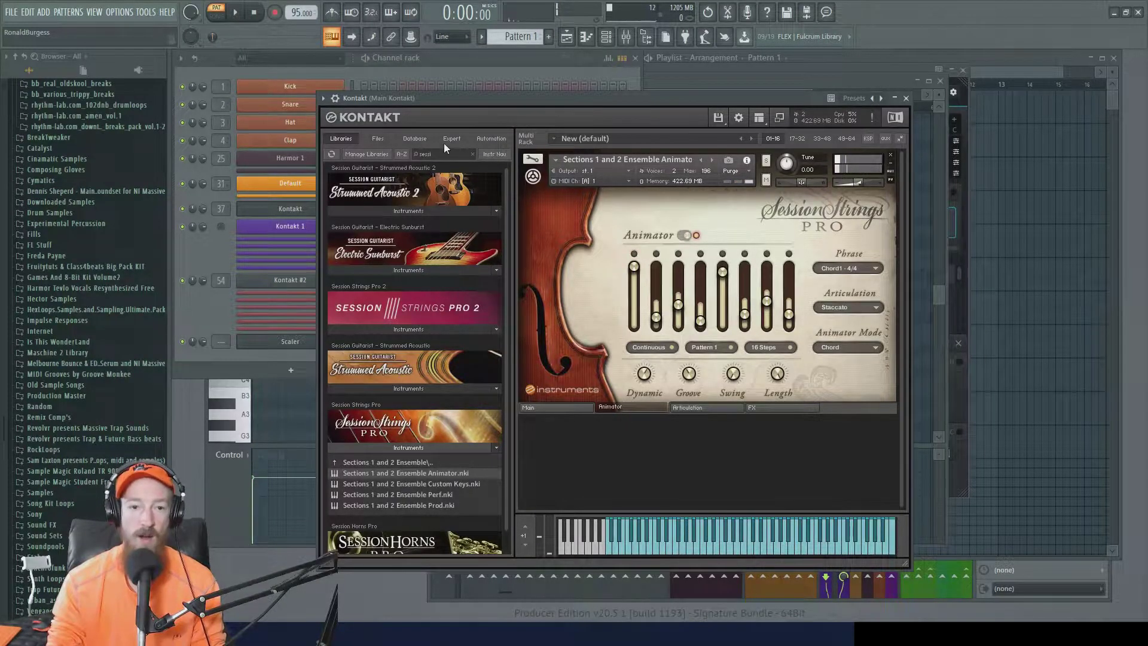
left_click(335, 98)
left_click(358, 120)
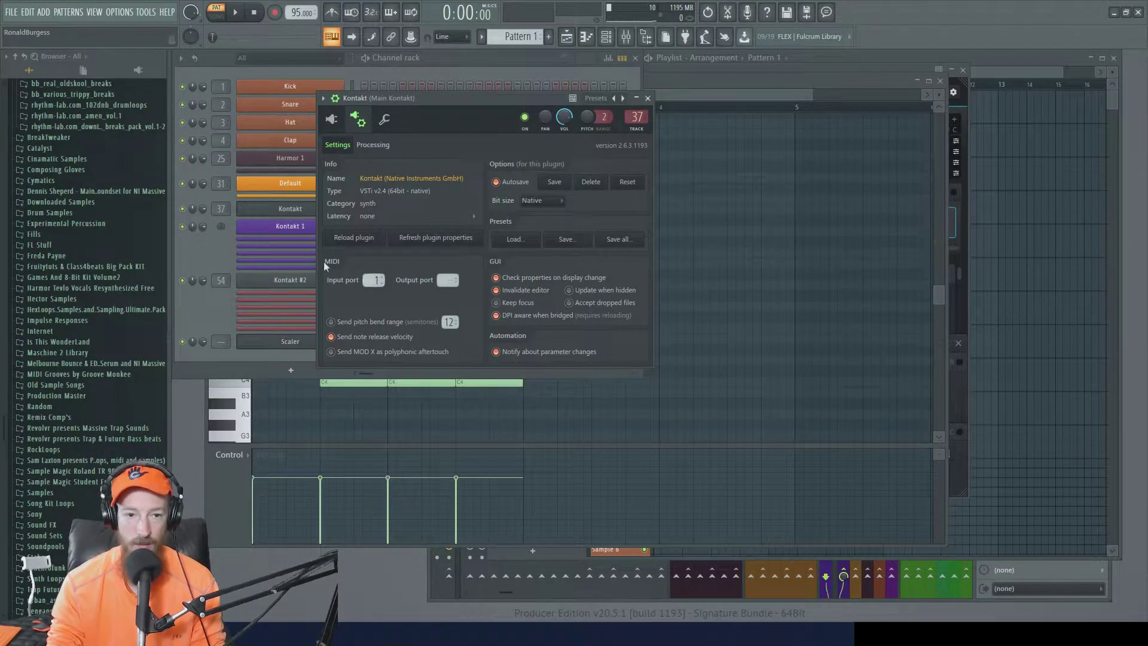
left_click(296, 231)
left_click(295, 231)
left_click(291, 210)
key("space")
Stretch all of the Kontakt 1 chord notes to double length so the progression spans four bars.
left_click(398, 233)
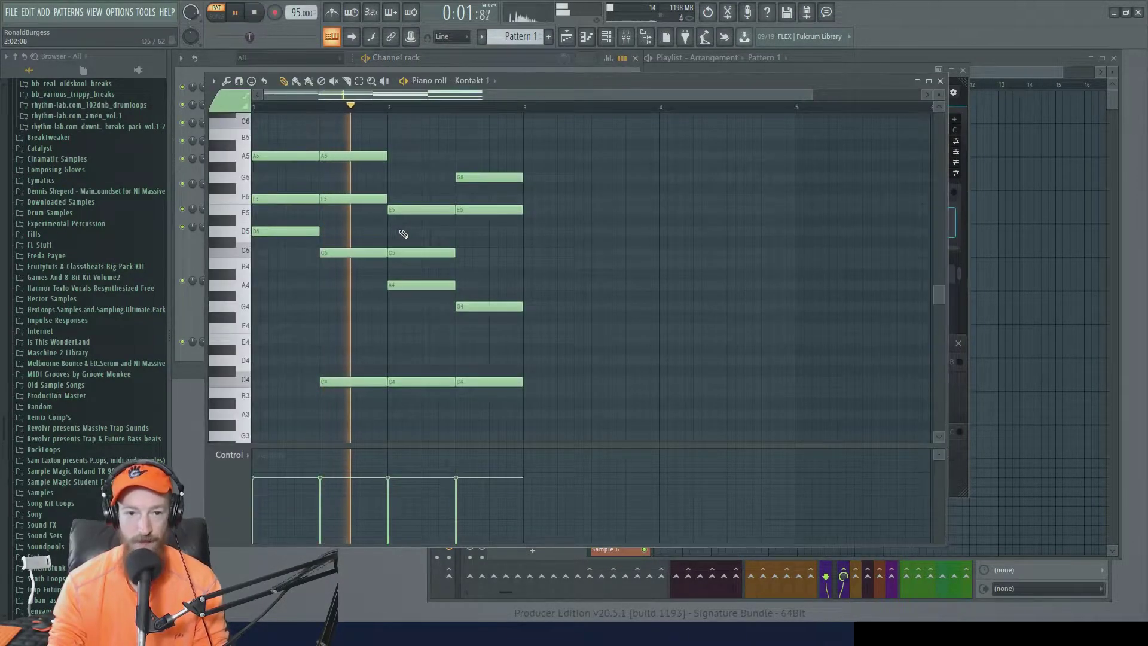
scroll(389, 195, "up", 1)
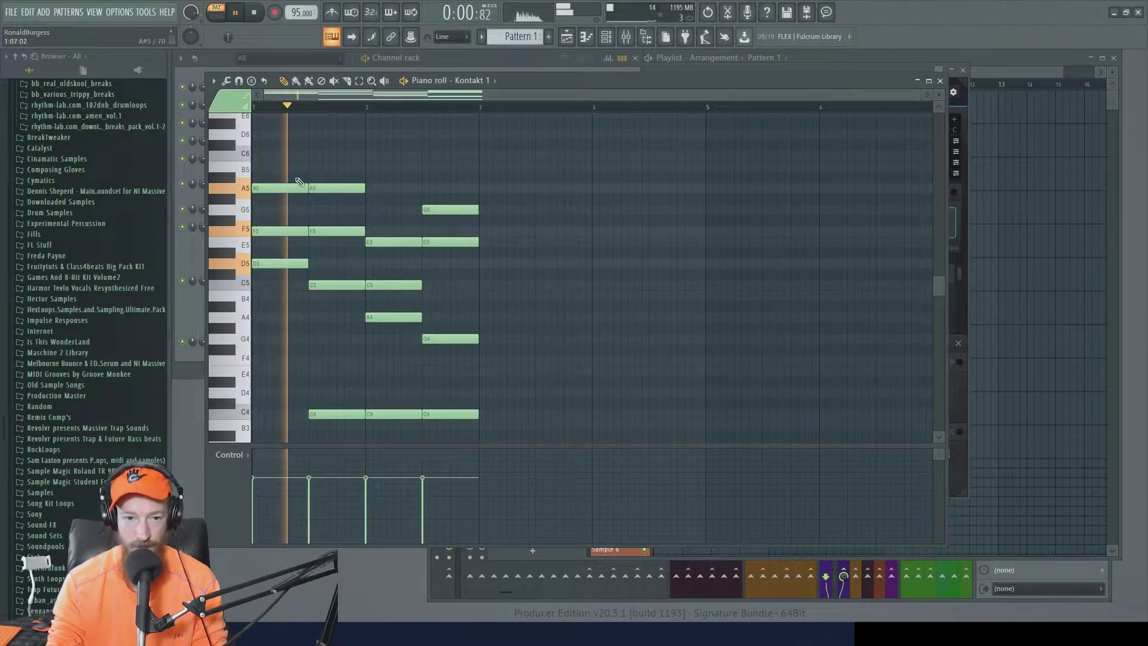
key("space")
left_click_drag(288, 162, 540, 372)
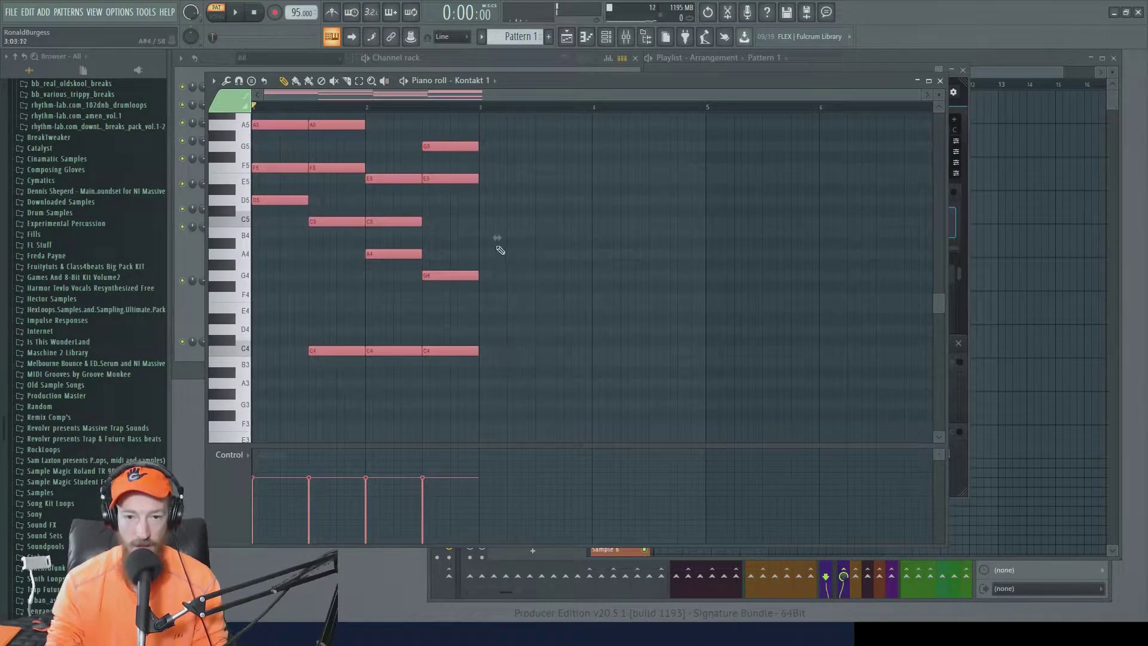
left_click_drag(498, 238, 726, 237)
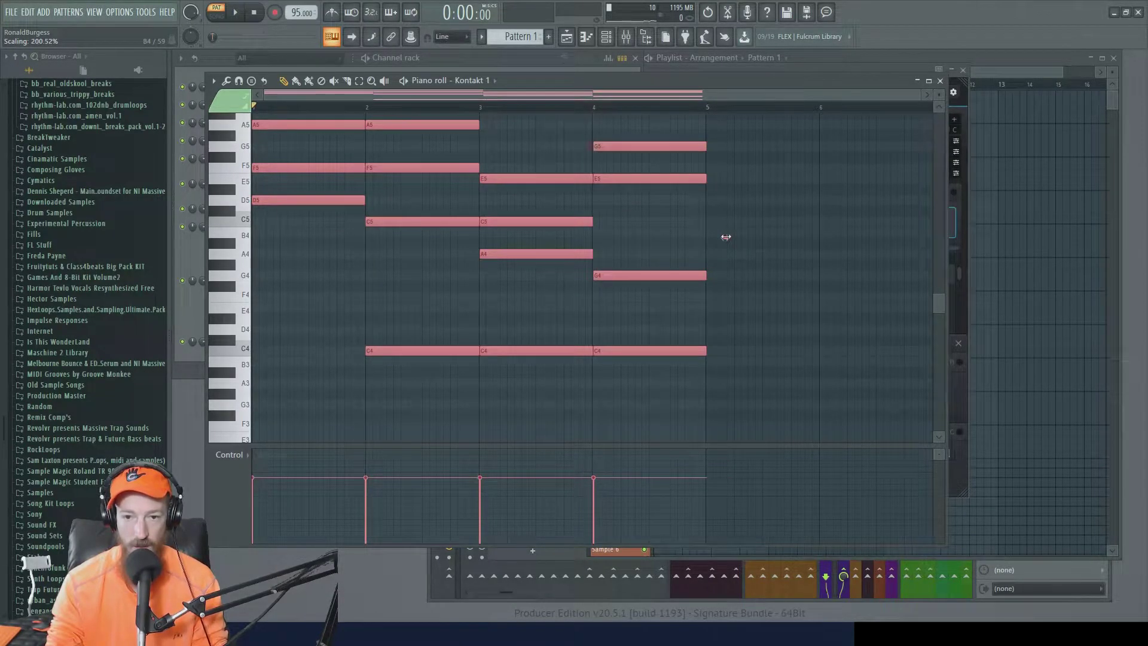
scroll(726, 237, "up", 5)
left_click_drag(666, 238, 657, 240)
scroll(655, 242, "down", 5)
left_click(628, 239)
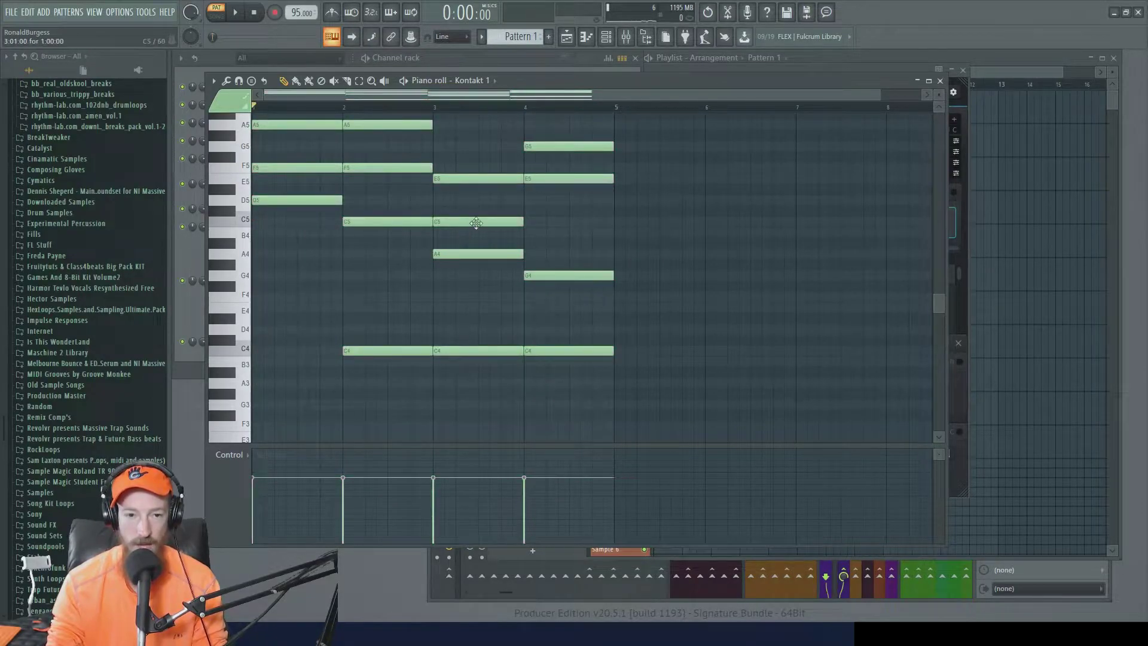
Break up the first chord with half-bar notes, D5 and F5 in the first half, F5 and A5 in the second.
scroll(357, 249, "up", 4)
scroll(362, 242, "up", 4)
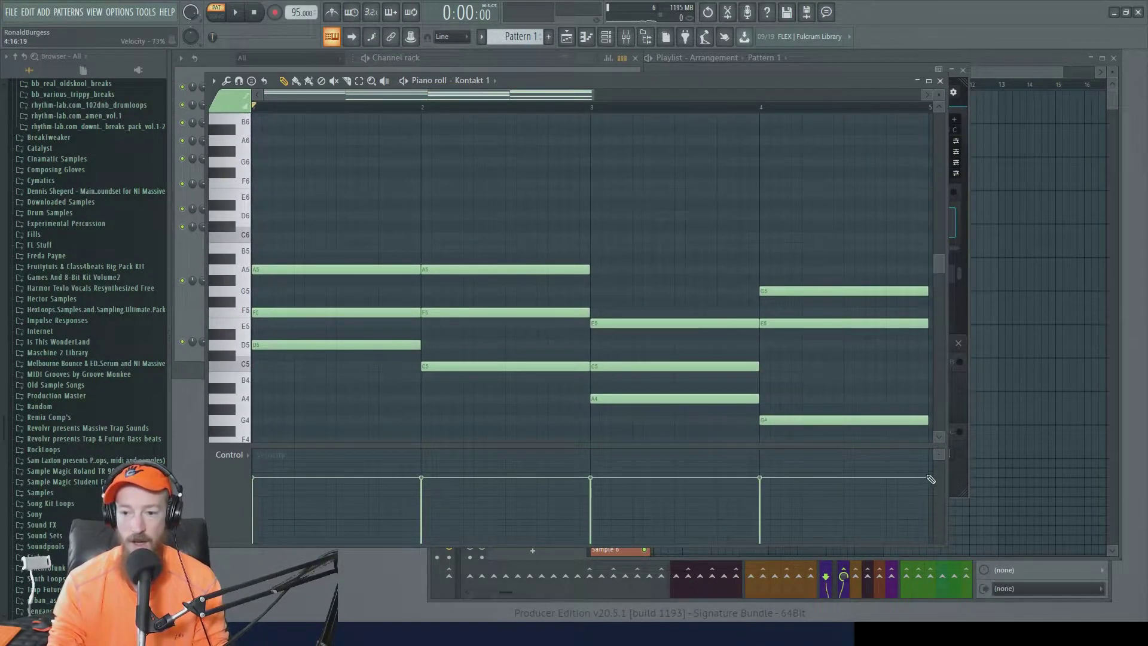
scroll(464, 321, "down", 2)
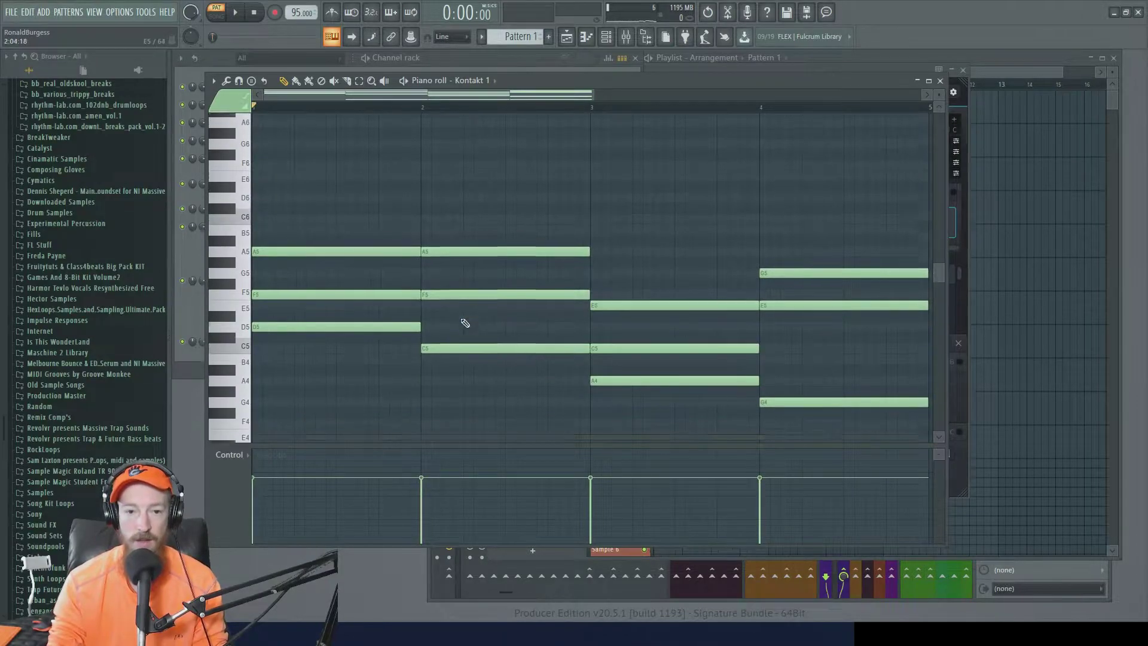
scroll(391, 281, "down", 1)
scroll(365, 296, "up", 2)
left_click_drag(469, 291, 362, 329)
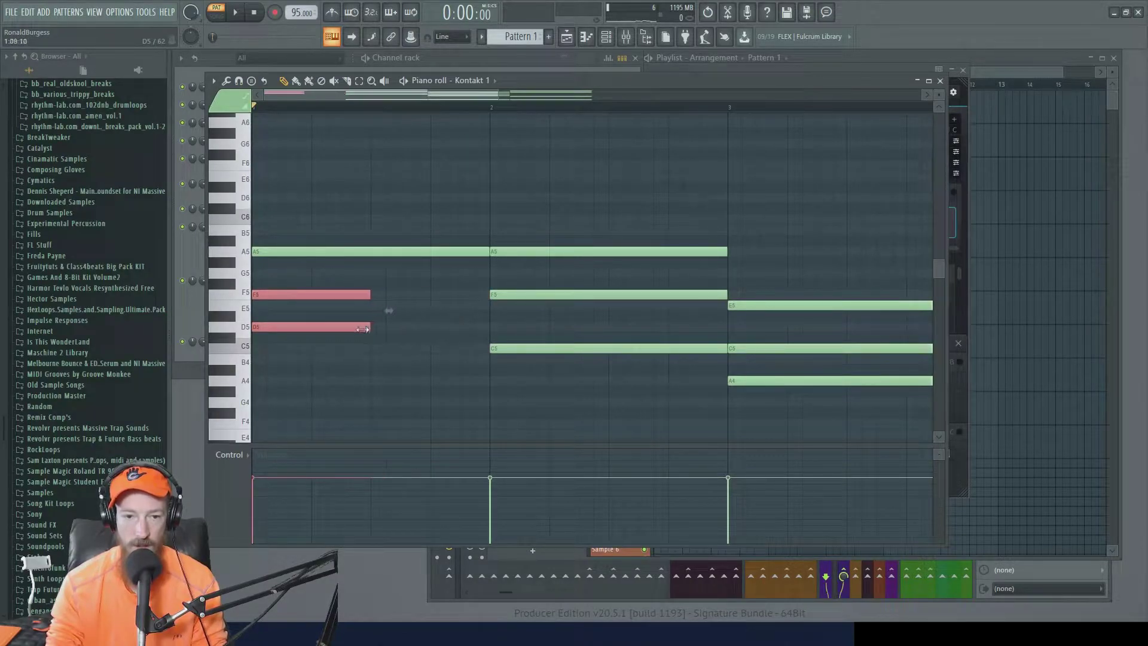
left_click(352, 249)
left_click_drag(489, 250, 346, 302)
key("ctrl+b")
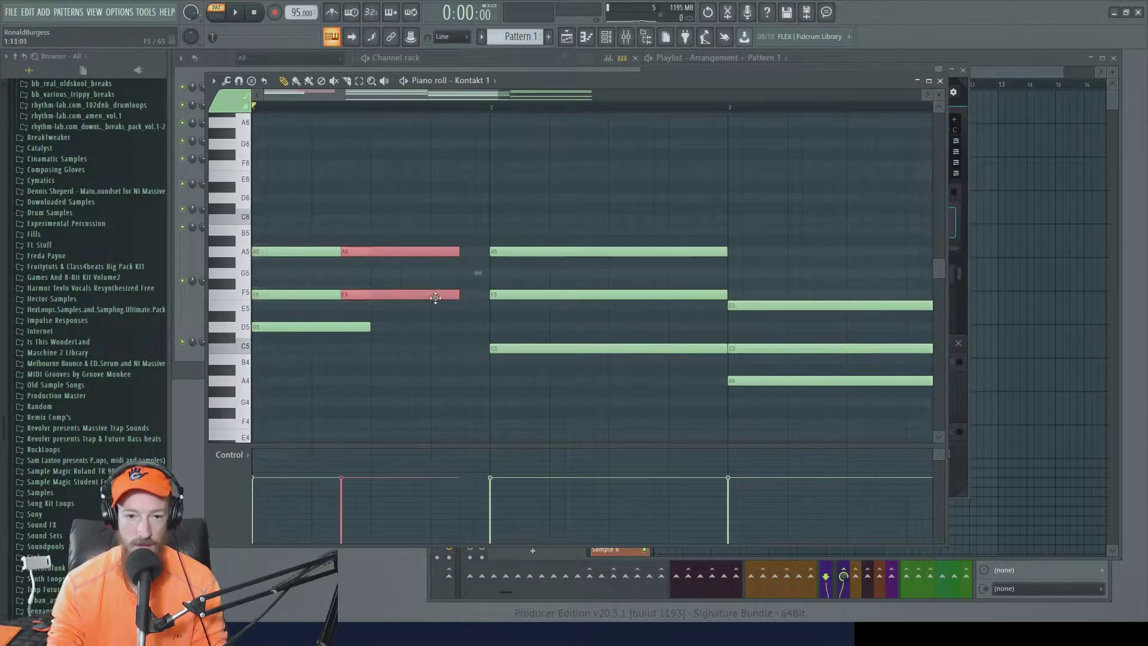
right_click(349, 249)
Split the bar 2 chord into half-bar notes, with C4 and C5 first and F5 and A5 in the second half.
key("space")
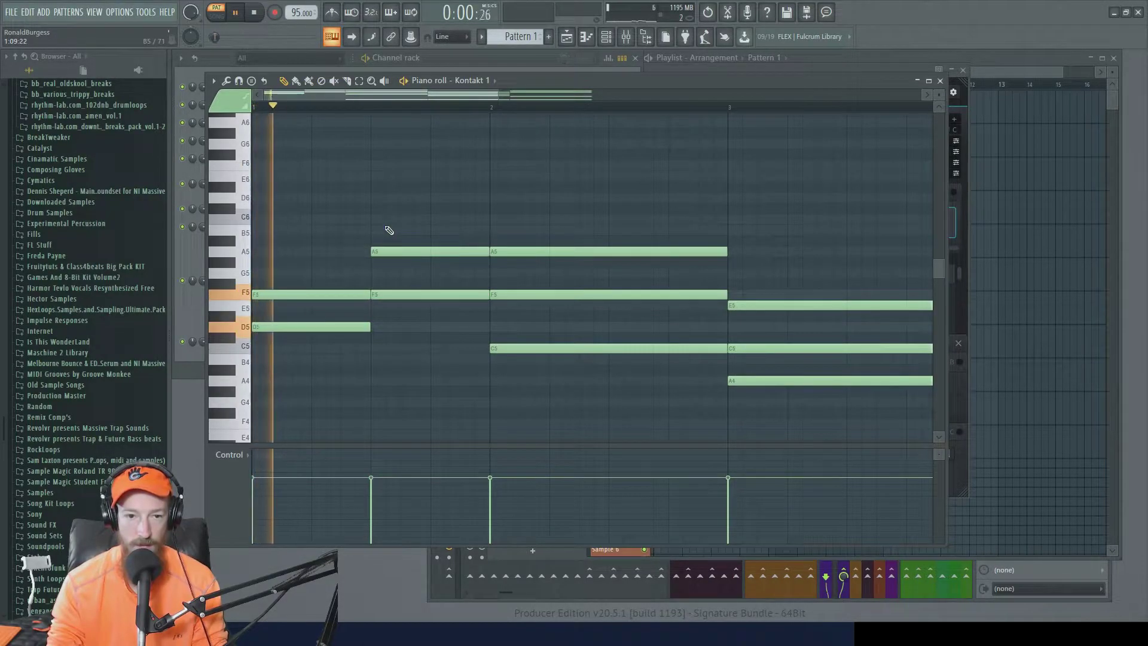
scroll(478, 181, "down", 2)
left_click_drag(518, 256, 440, 432)
key("space")
left_click_drag(425, 271, 421, 420)
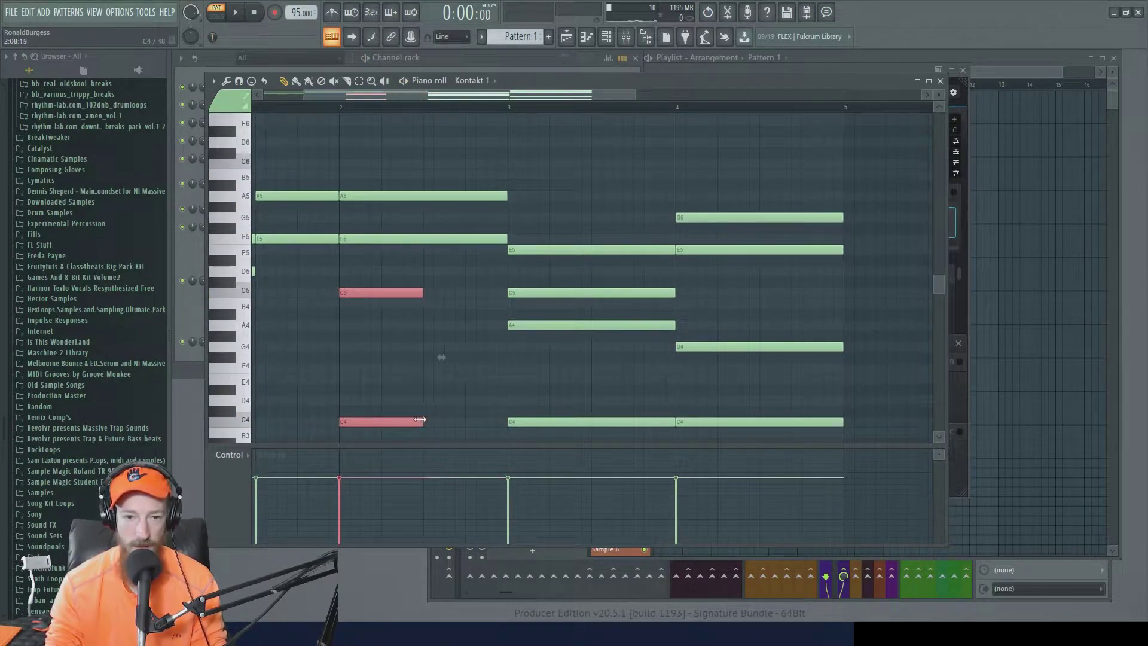
left_click_drag(439, 179, 489, 238)
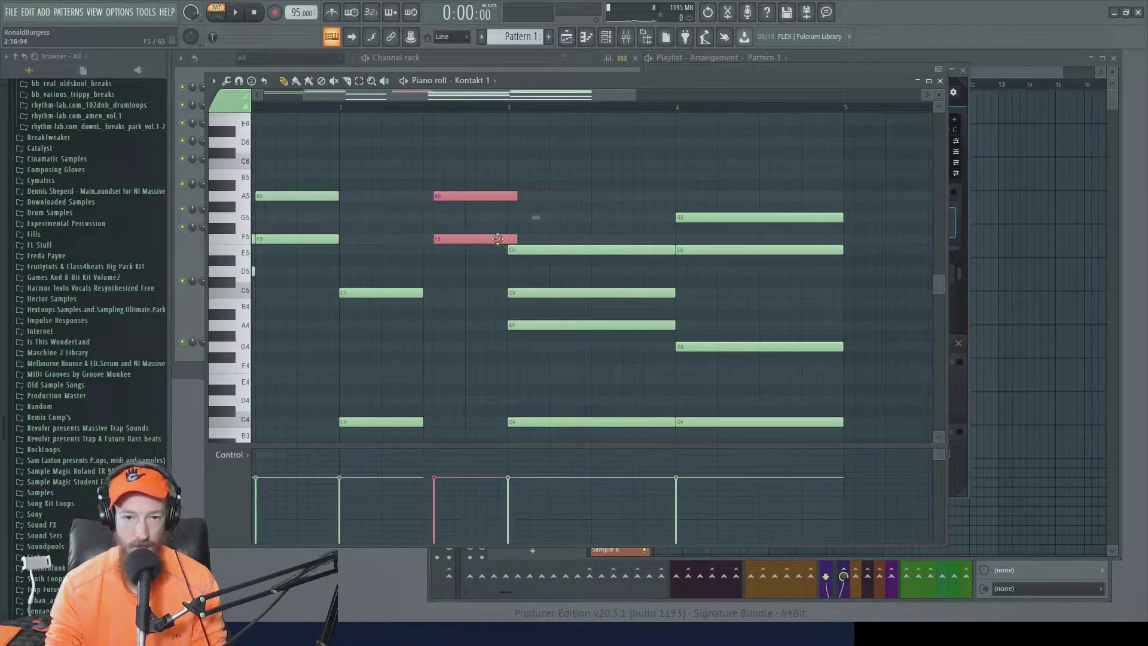
Split the last two chords into half bars: C4/A4 followed by C5/E5 in bar 3, C4/G4 followed by E5/G5 in bar 4.
key("space")
left_click_drag(575, 324, 591, 422)
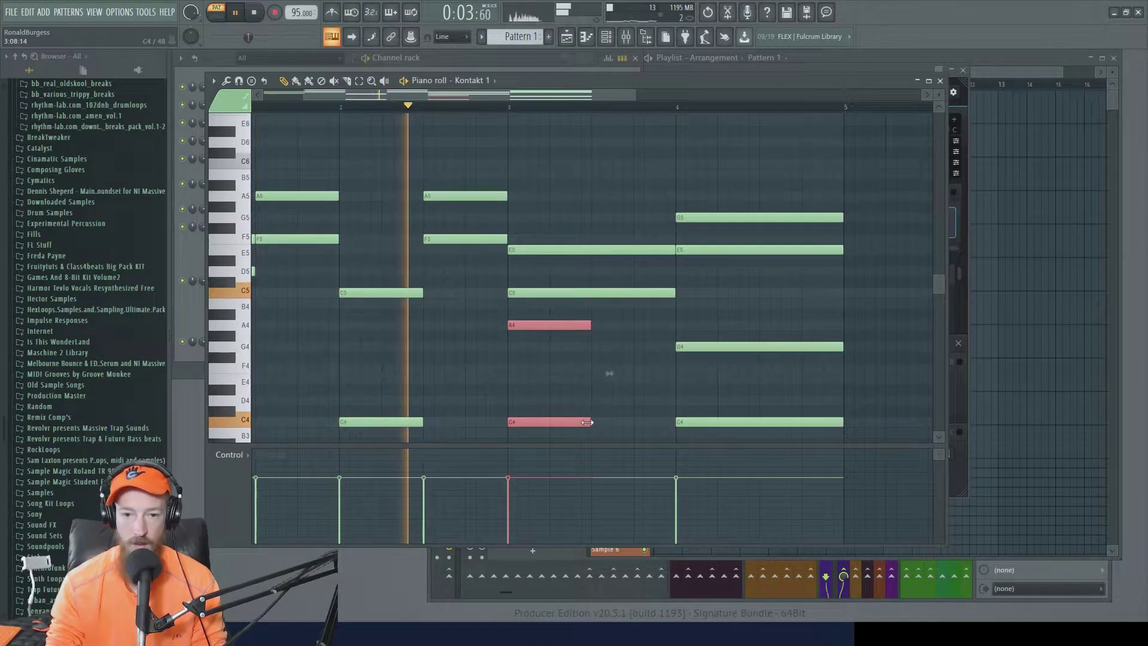
left_click_drag(572, 234, 595, 299)
key("space")
left_click_drag(673, 288, 758, 428)
left_click_drag(748, 213, 825, 249)
scroll(732, 197, "down", 2)
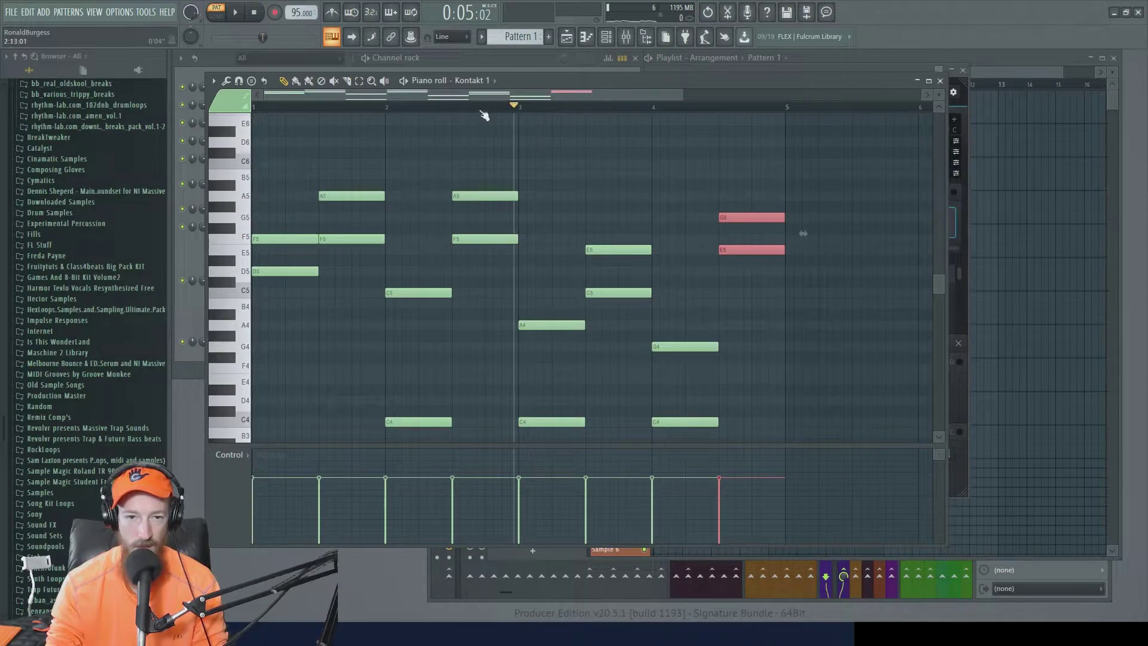
Reposition the playhead at bar 2 and play the four-bar broken-chord pattern to hear it.
left_click(388, 108)
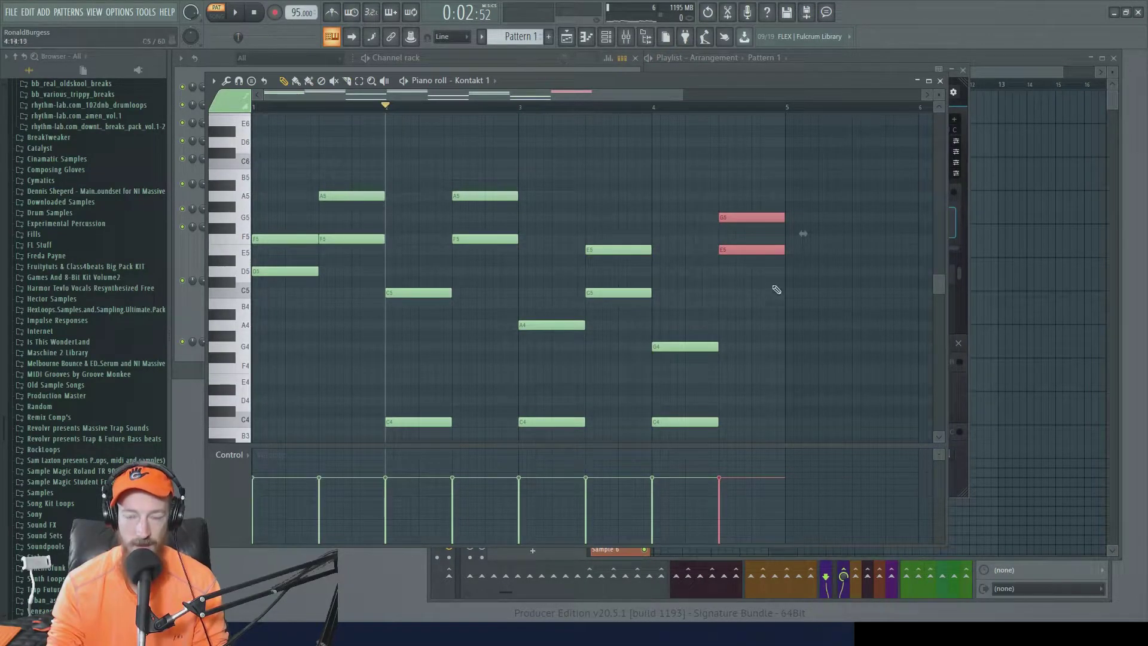
key("space")
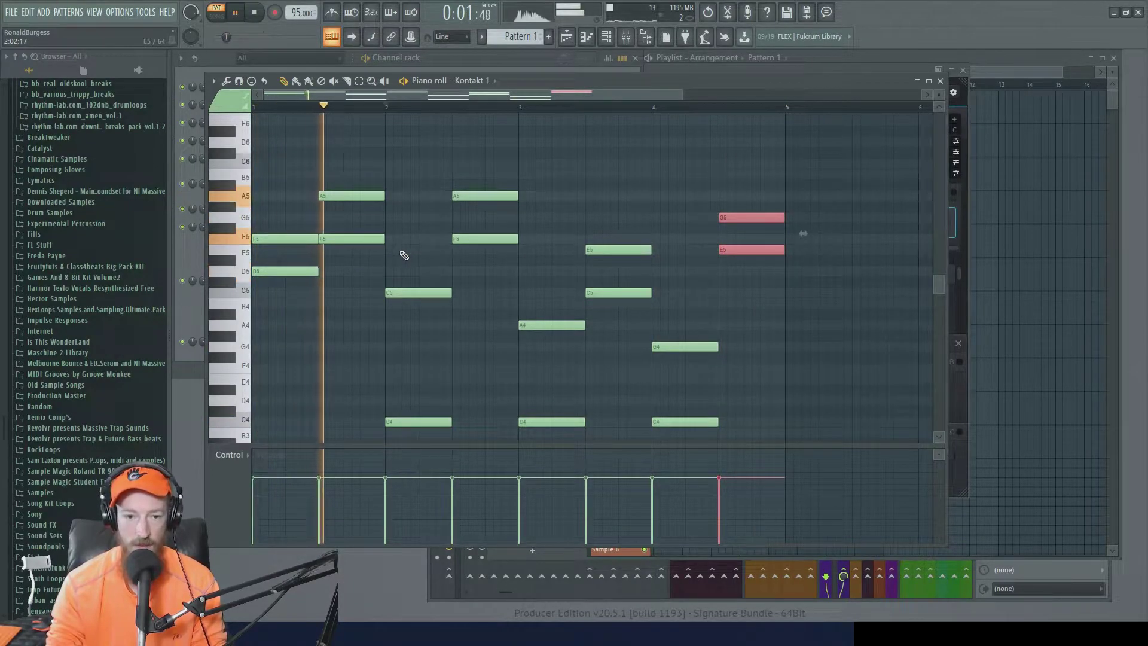
key("space")
In the first half of bar 1, lower the D5 note an octave to D4 and move the F5 note to A4.
left_click(289, 271, "ctrl")
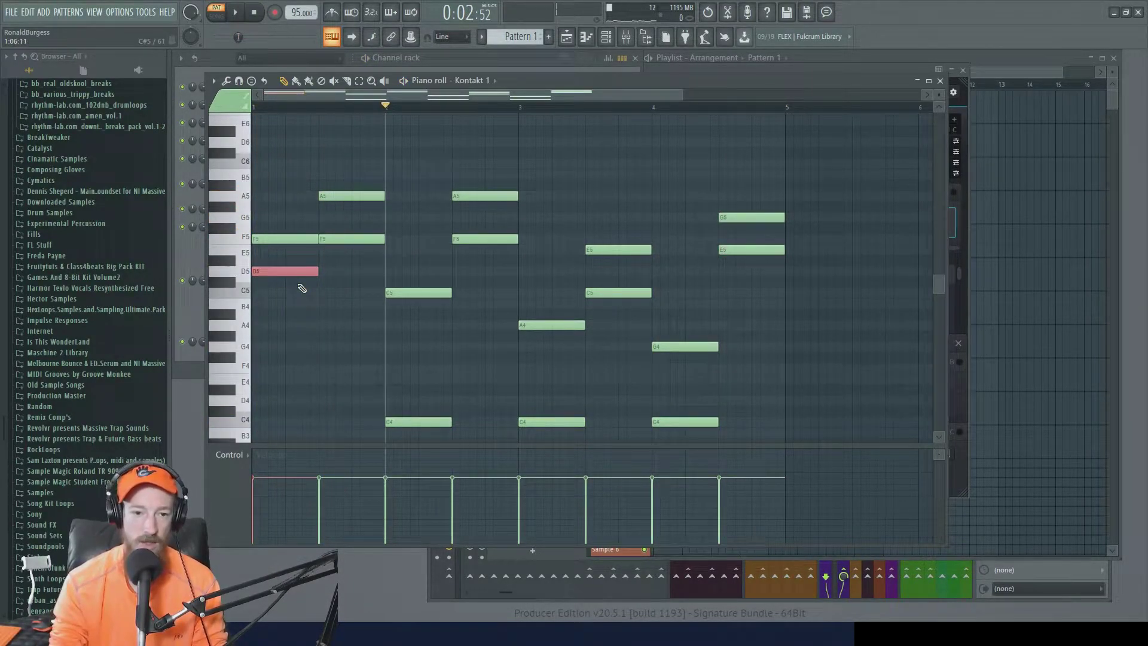
key("ctrl+Down")
left_click(281, 238, "ctrl")
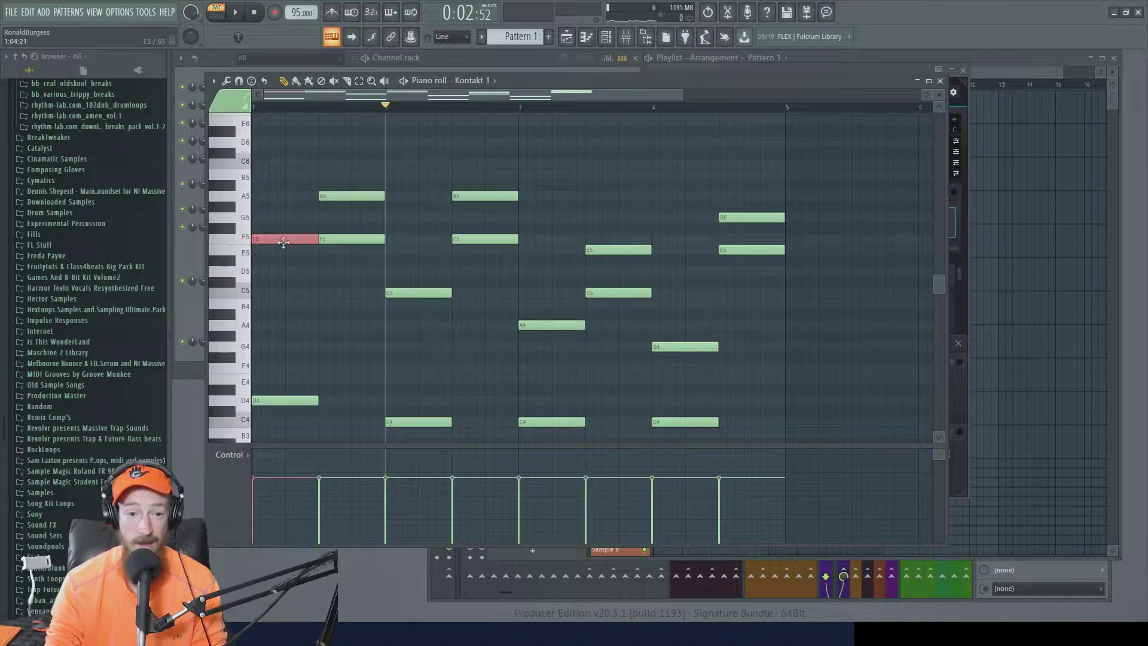
left_click_drag(284, 239, 277, 325)
key("space")
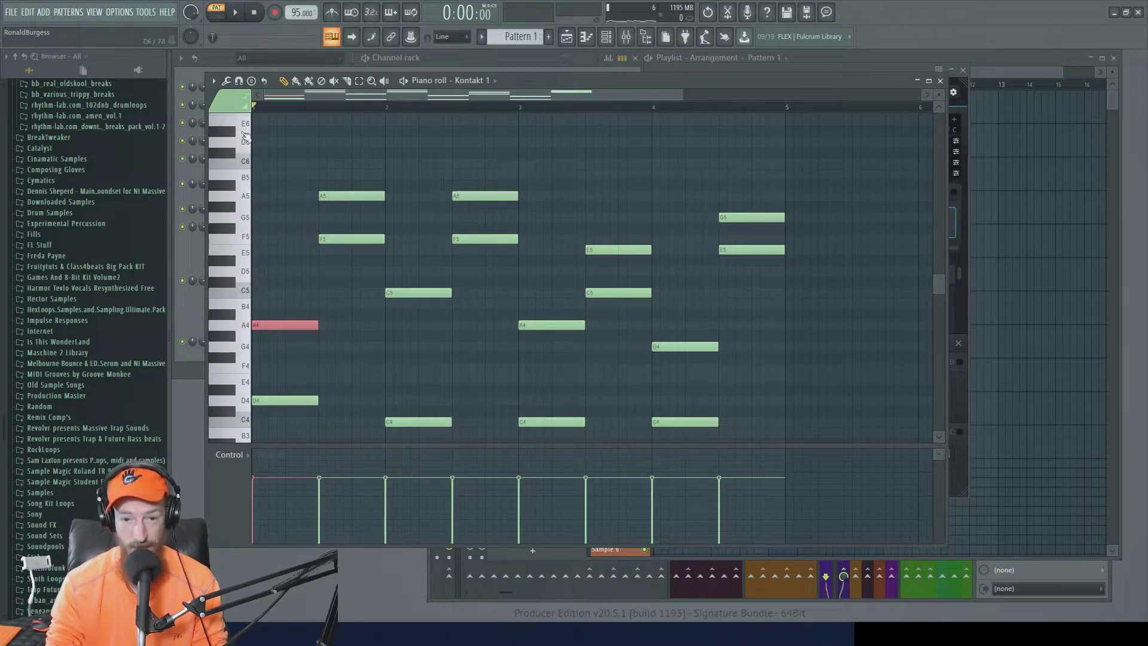
Compare the note pairs in the first half of each bar, and play the revised four-bar pattern.
left_click_drag(263, 411, 292, 304)
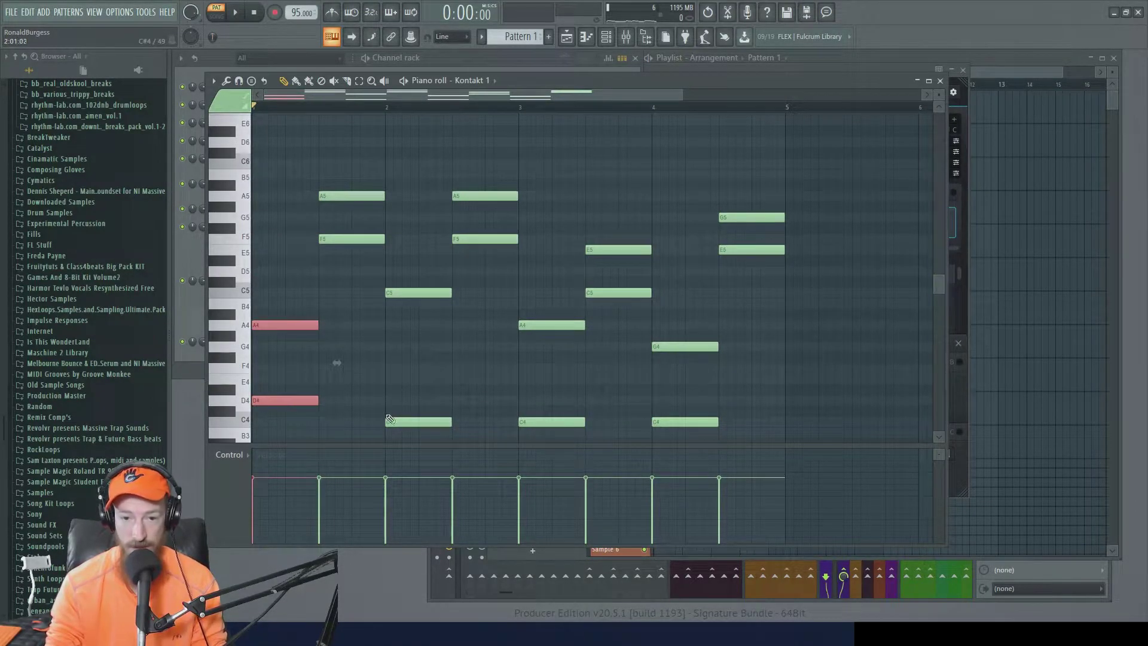
left_click_drag(388, 419, 392, 290)
left_click_drag(576, 428, 576, 323)
left_click_drag(670, 436, 677, 338)
left_click_drag(554, 424, 550, 302)
left_click_drag(411, 439, 436, 259)
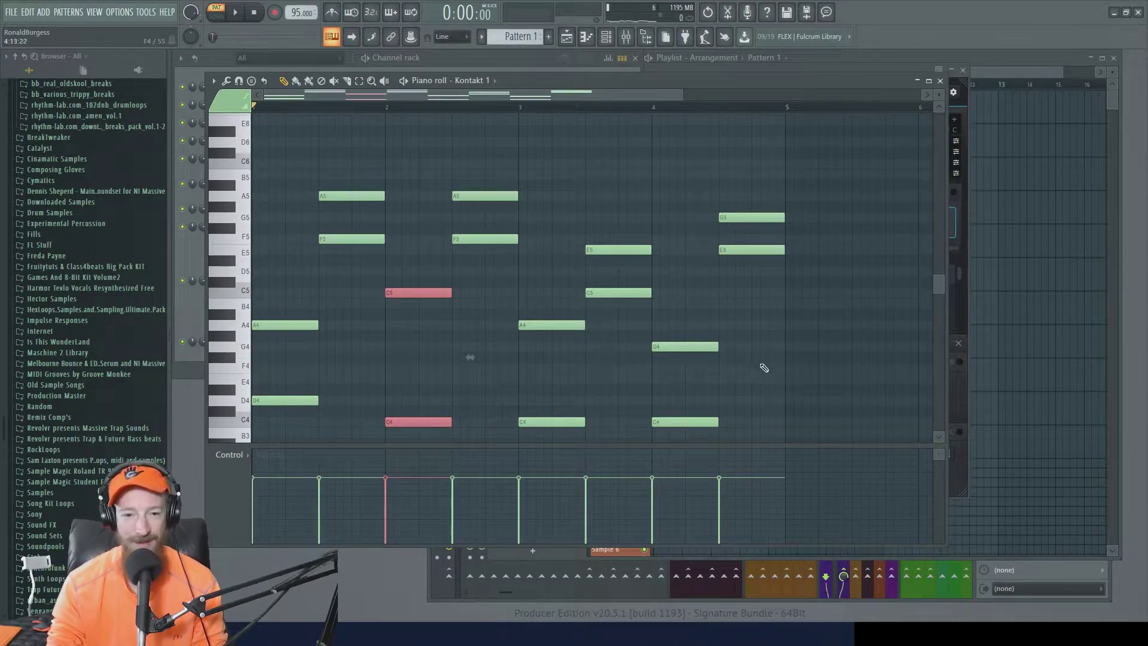
key("space")
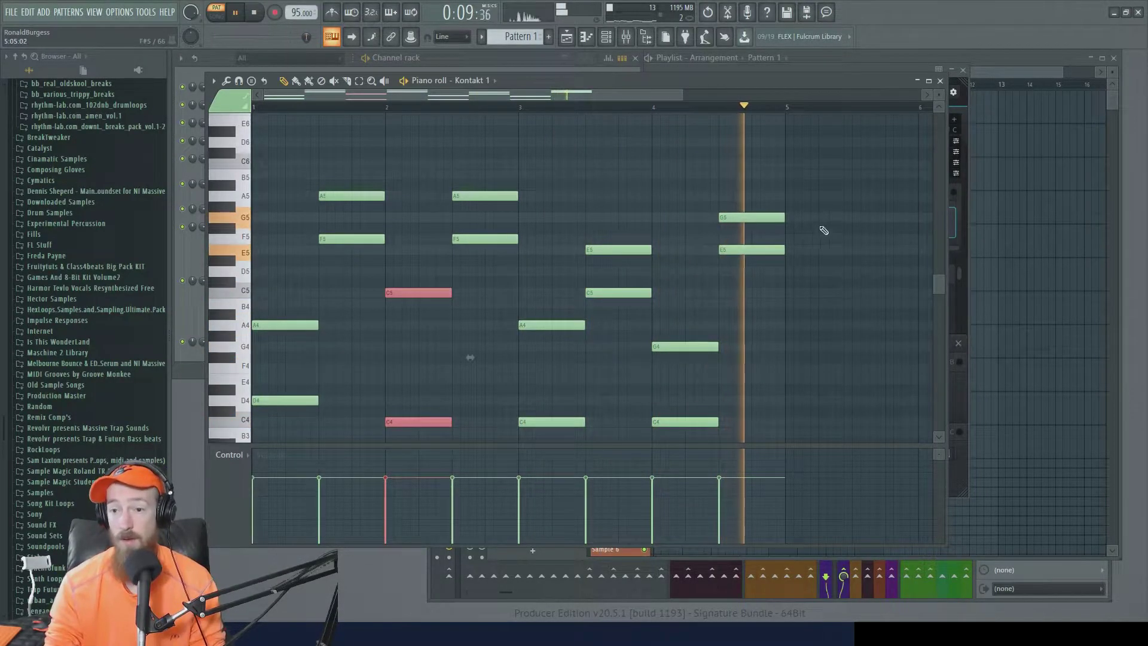
key("space")
Close the piano roll and place Pattern 1 at bar 1 on the playlist's first track.
left_click_drag(846, 78, 838, 82)
left_click(933, 85)
left_click_drag(1013, 102, 681, 102)
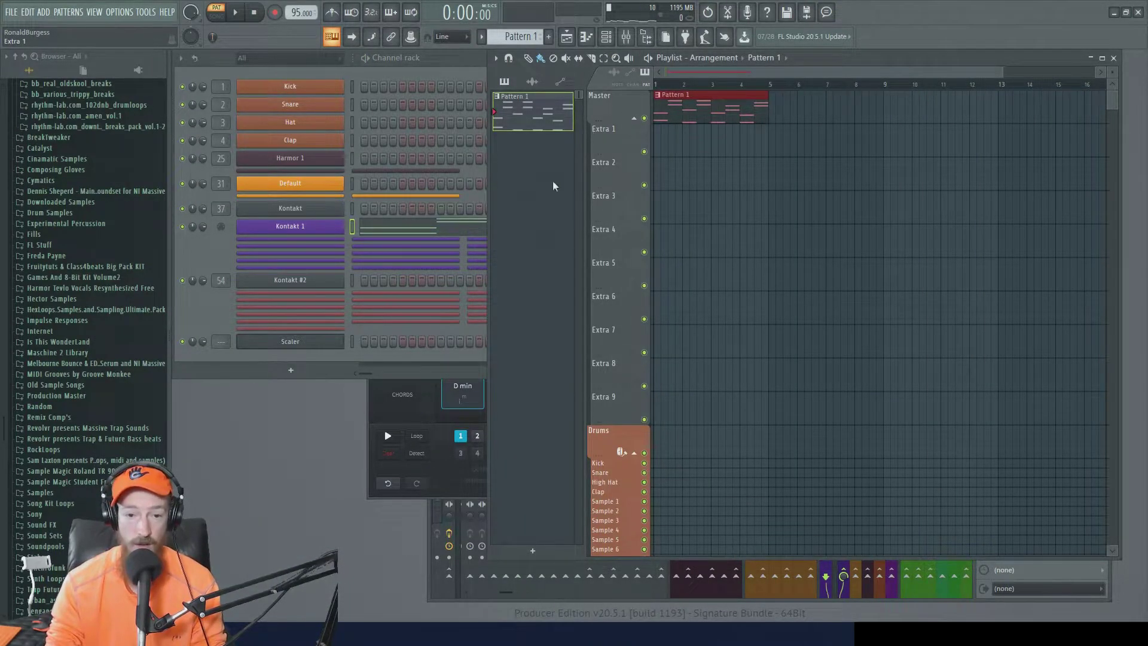
Check the D min chord in Scaler's progression and clone the Kontakt 1 channel in the channel rack.
left_click(449, 491)
left_click(518, 450)
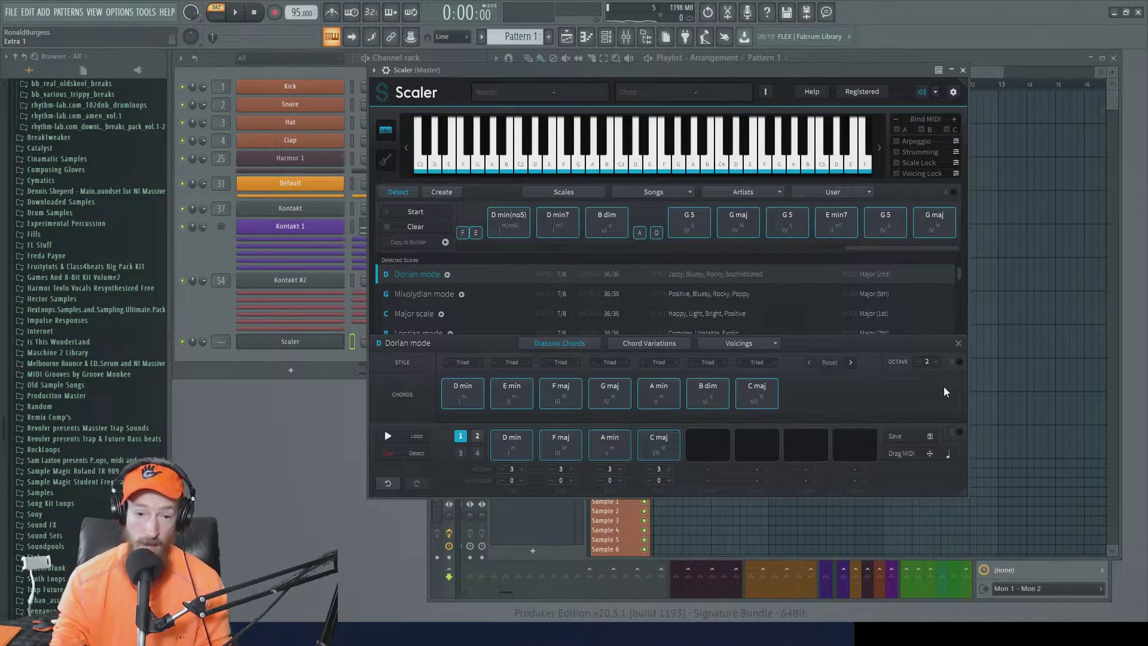
left_click(208, 317)
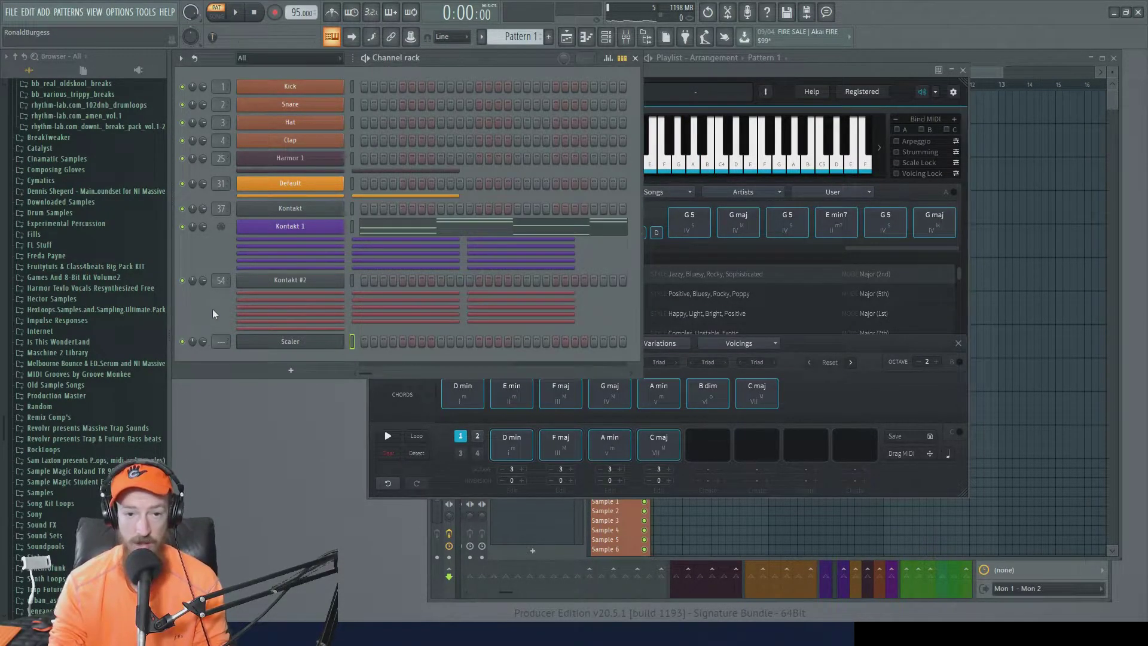
key("alt+c")
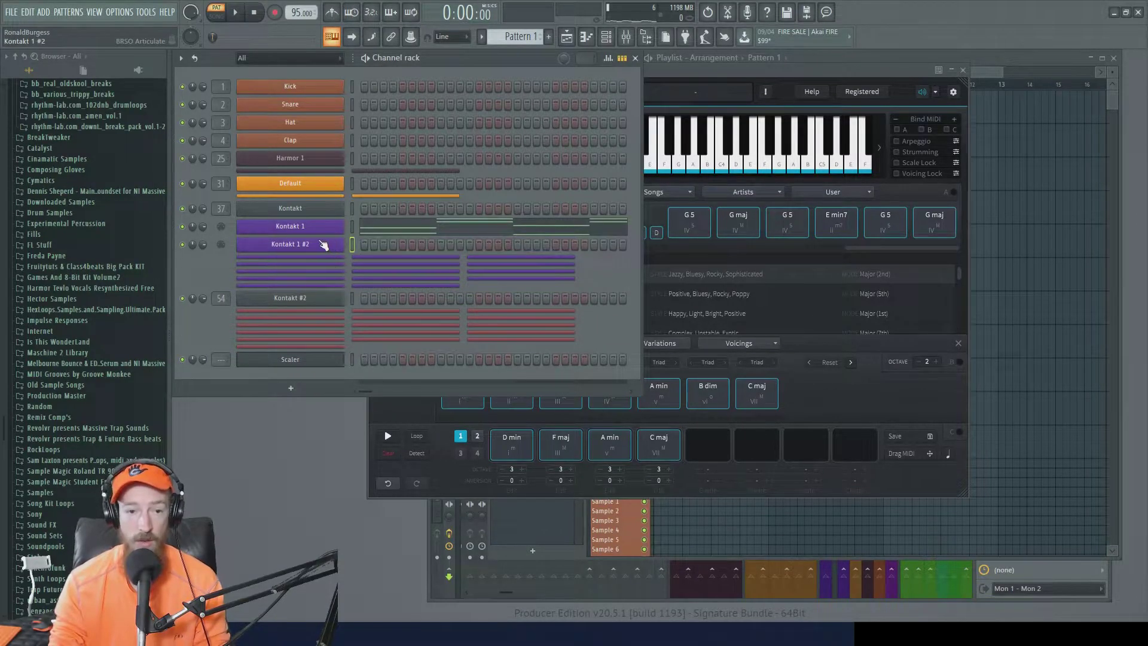
Rename the Kontakt 1 channel as Strings and save the project as Sclare Beat 2.
key("F2")
type("Strings")
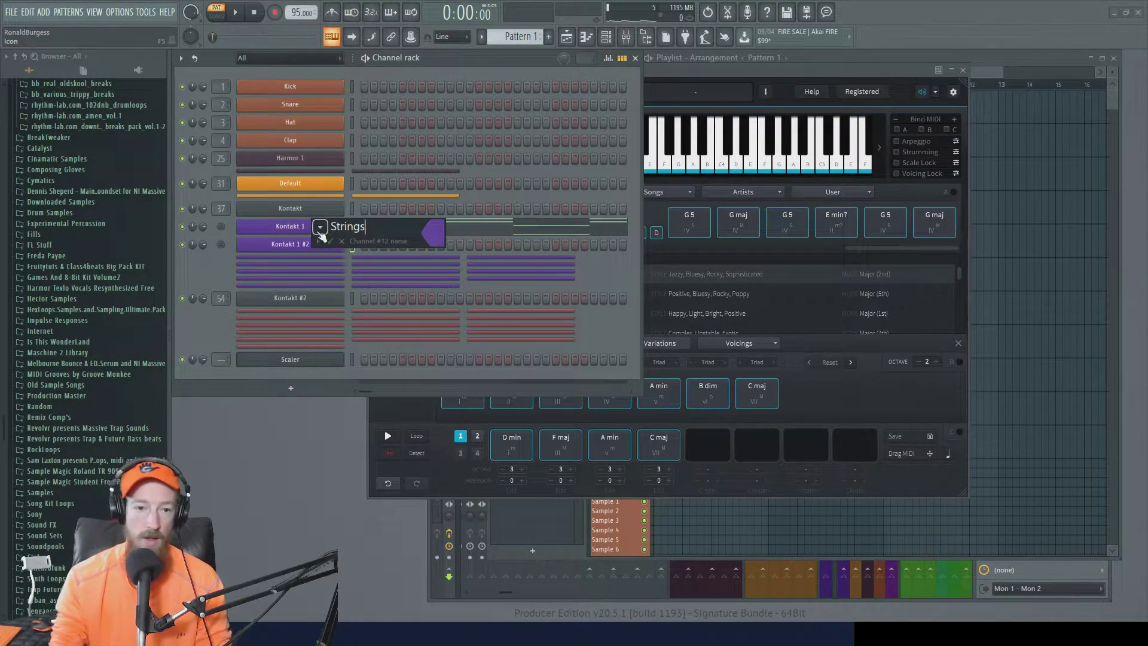
key("Return")
key("ctrl+s")
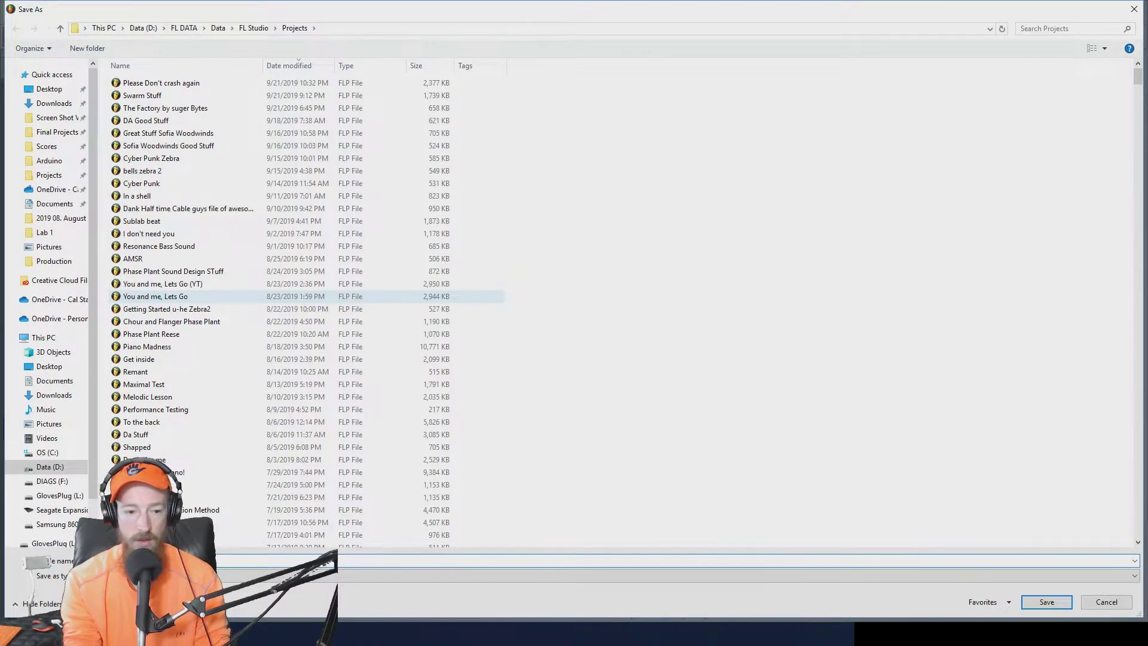
key("Return")
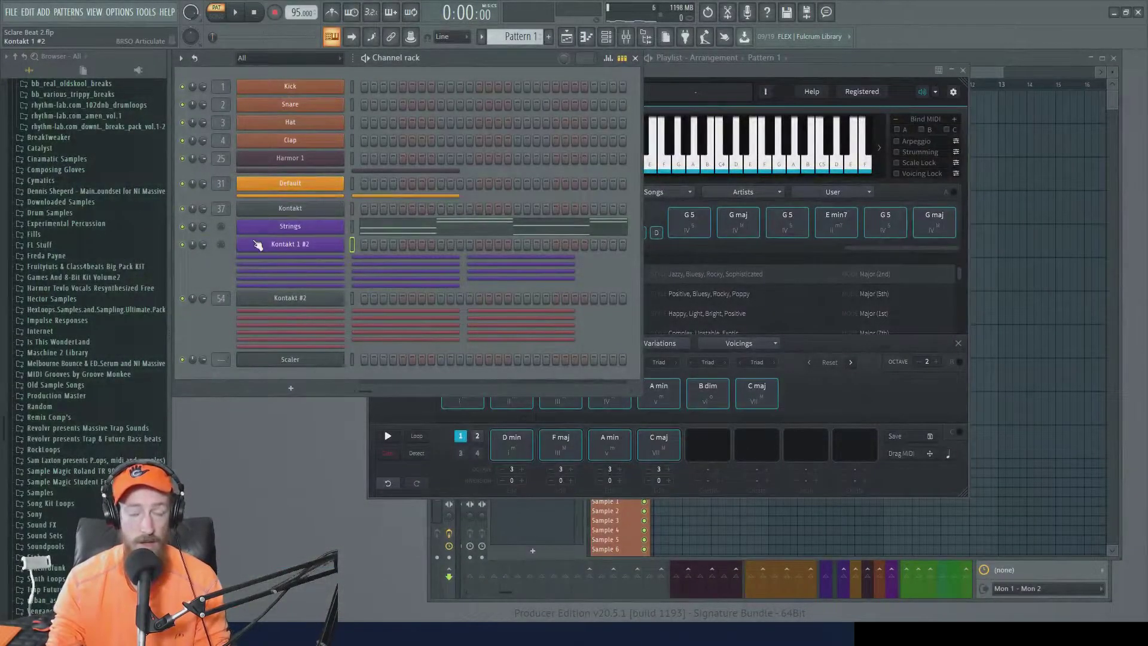
Look at Scaler and the main Kontakt instrument, and move the Kontakt window clear of the channel rack.
left_click(290, 360)
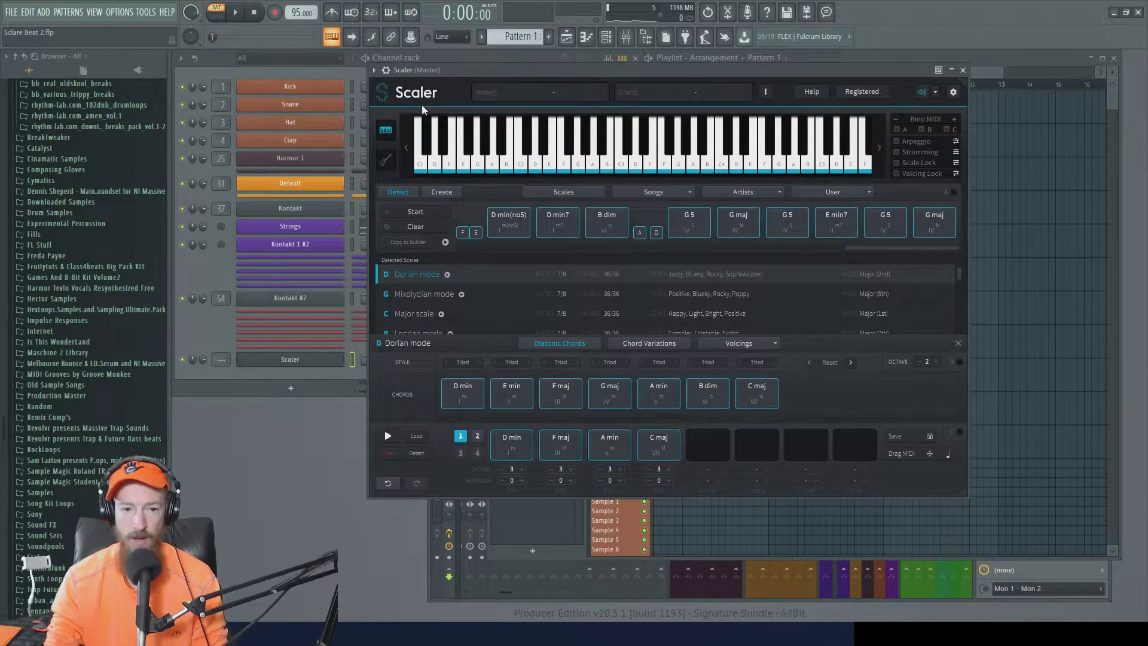
left_click(214, 274)
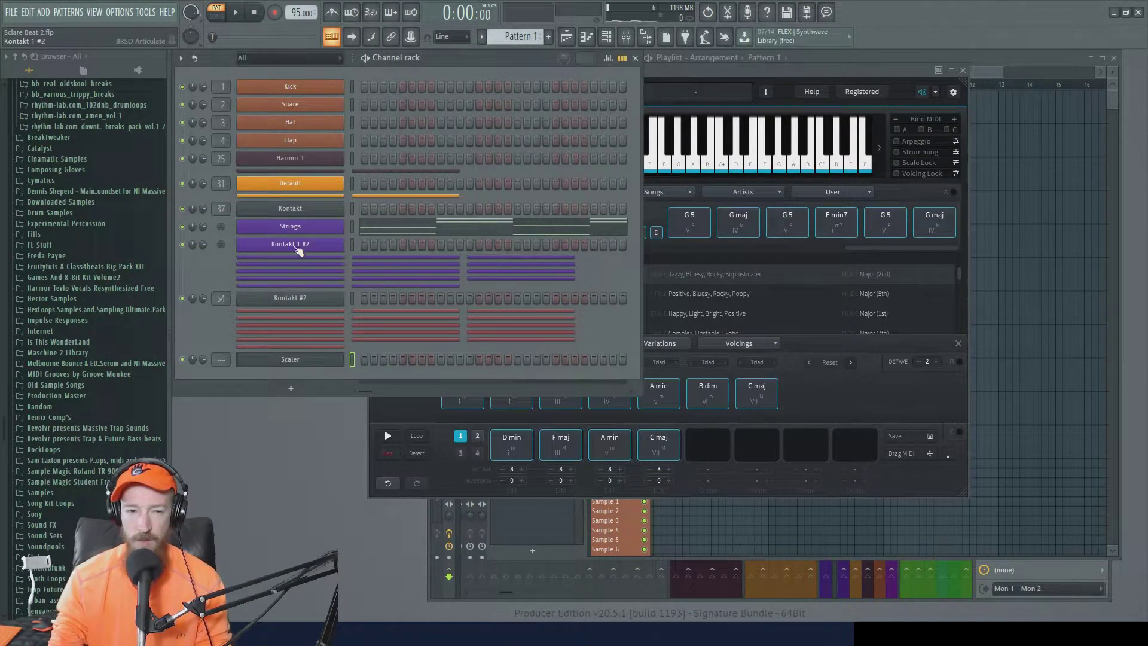
left_click(315, 210)
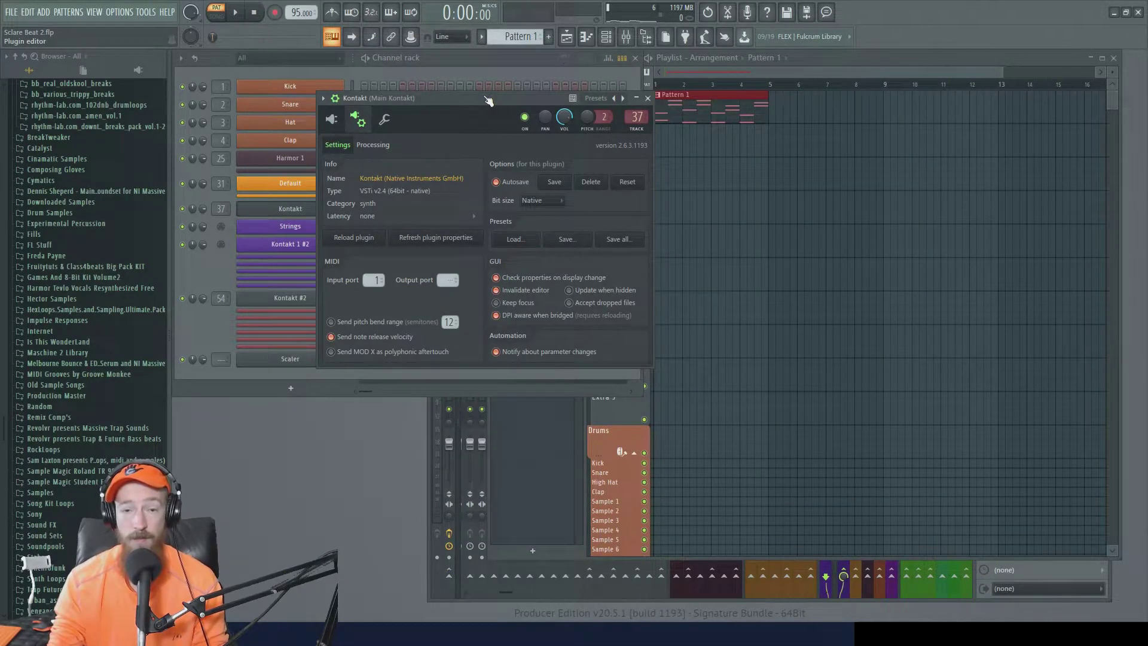
left_click_drag(482, 101, 755, 82)
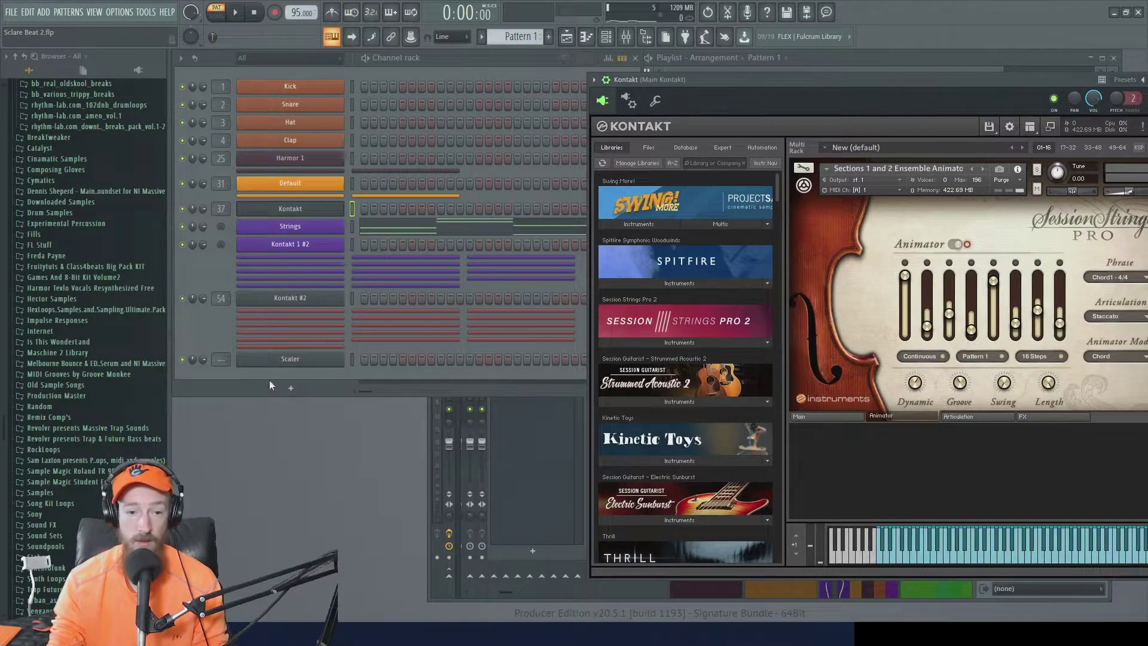
Add a Keyscape channel and load the hybrid piano patch Duo - LA Piano + LA Rhodes.
key("F8")
type("key")
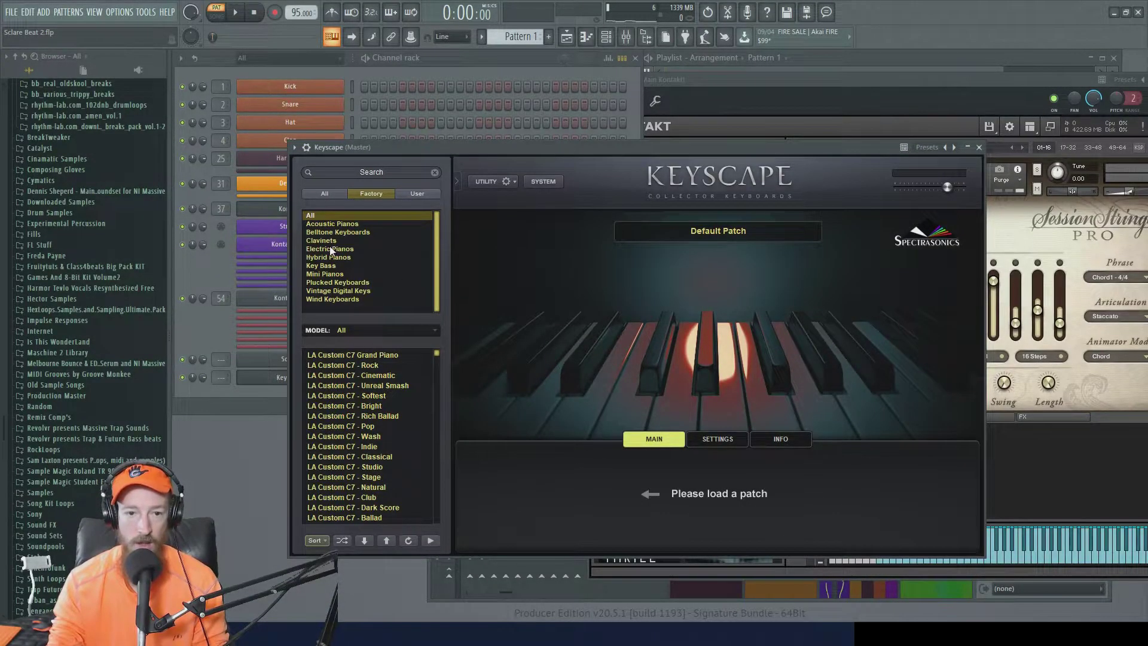
left_click(338, 222)
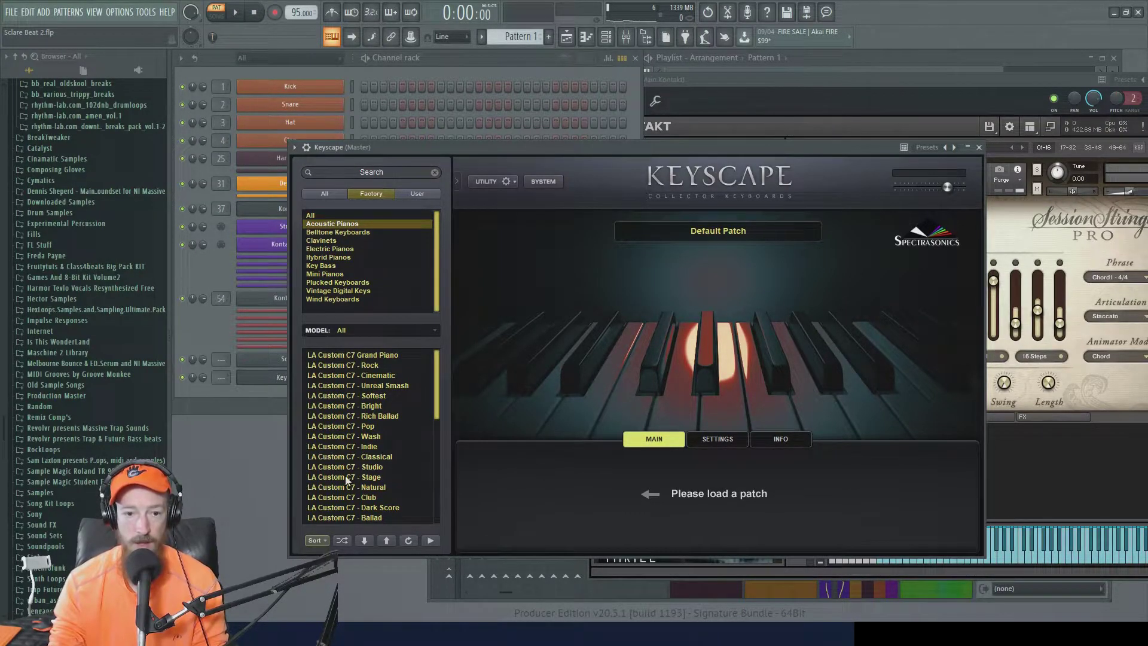
scroll(350, 454, "down", 6)
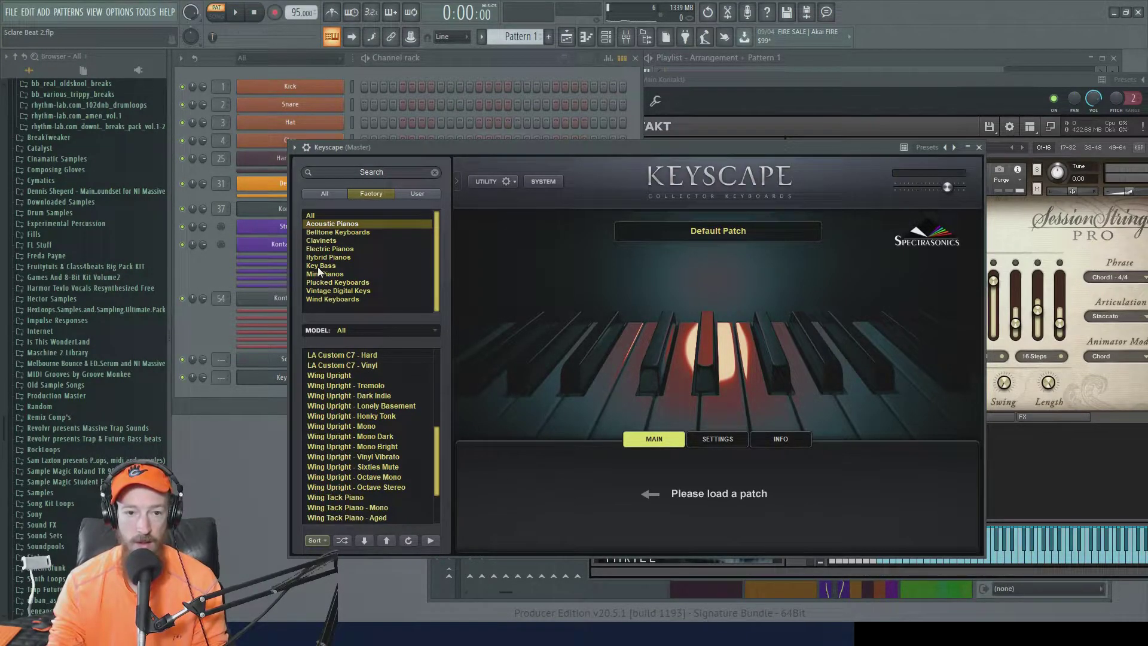
left_click(333, 257)
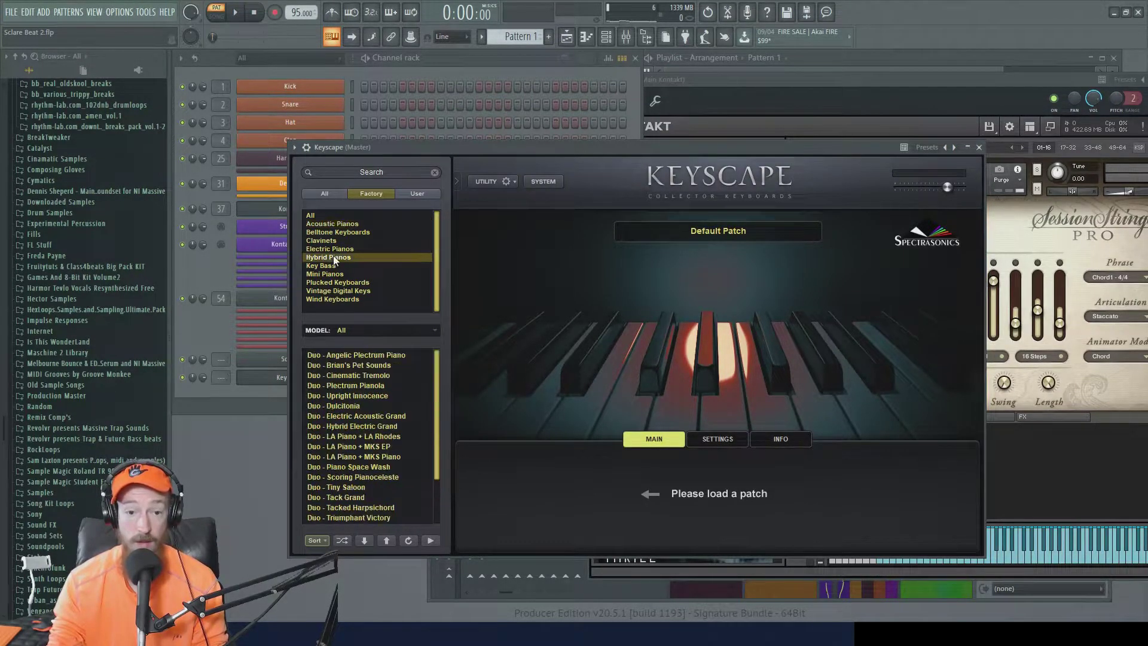
left_click(350, 435)
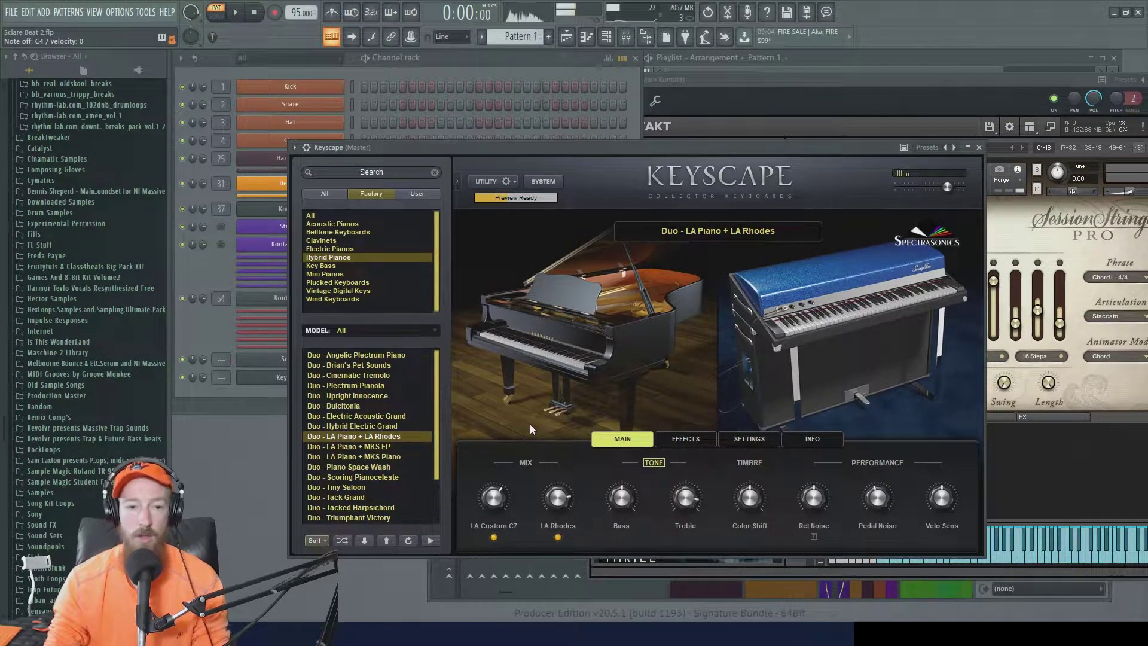
Copy the Strings channel's notes from the channel rack.
left_click(218, 314)
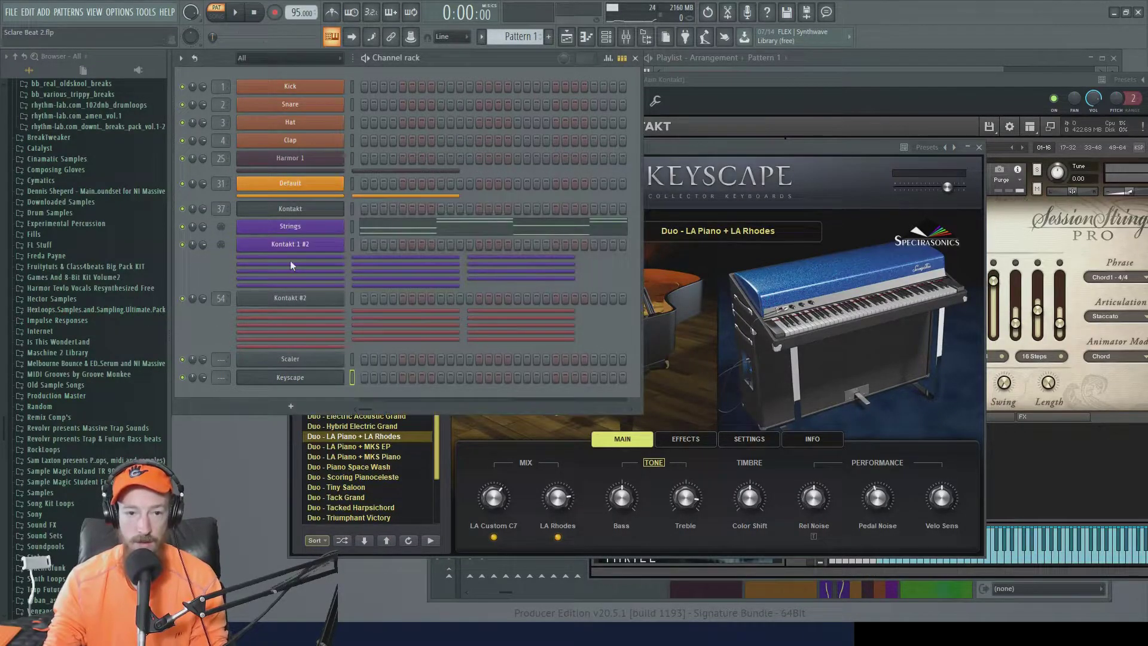
right_click(335, 228)
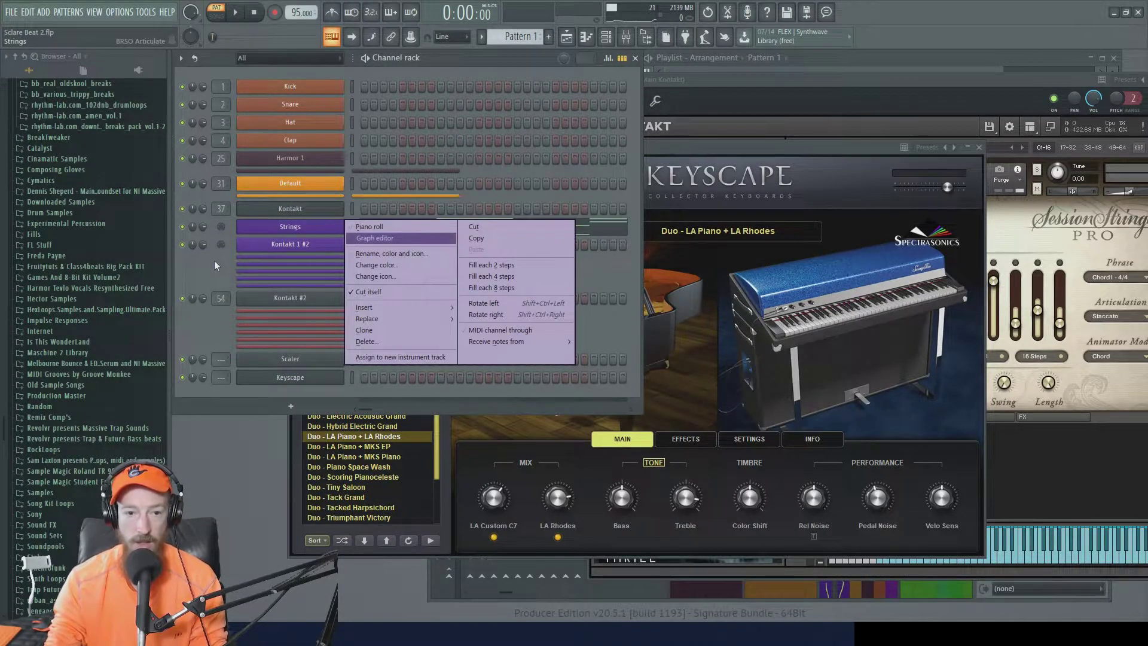
left_click(475, 238)
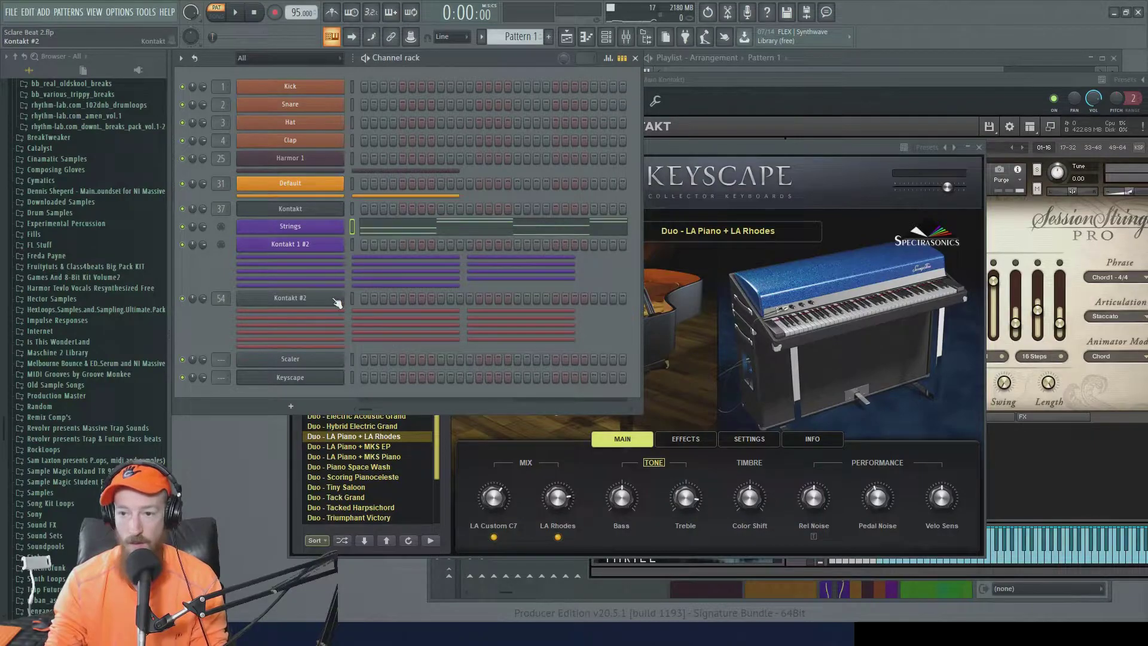
Bring Scaler's four-chord progression into the Keyscape channel as MIDI and stretch its notes to fill four bars.
left_click(305, 359)
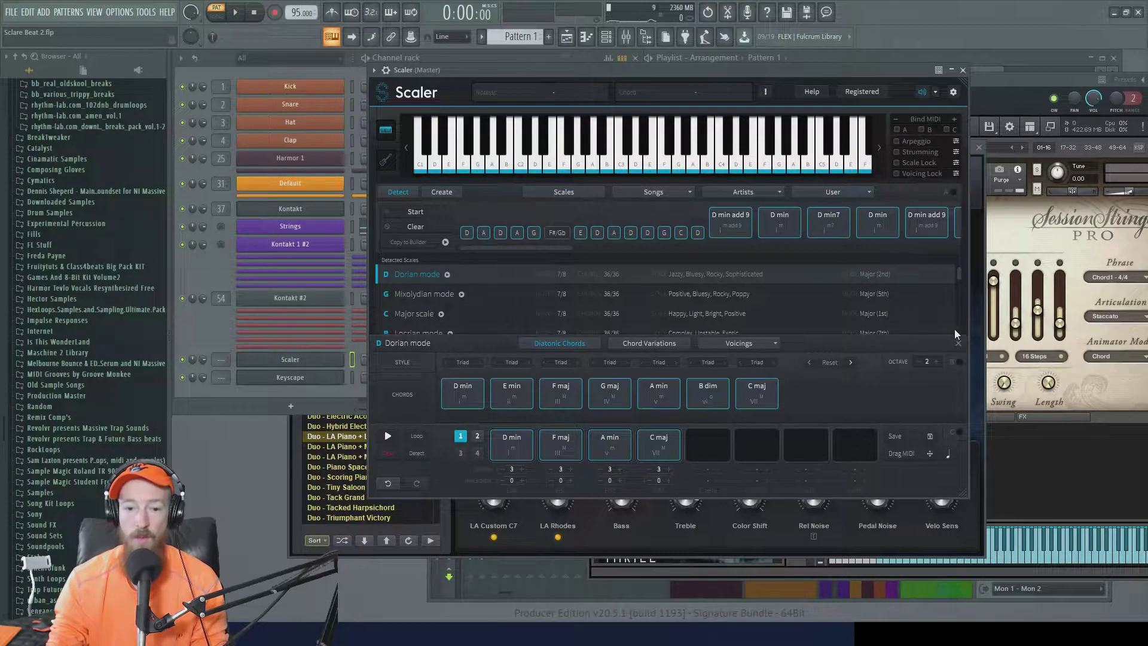
left_click_drag(931, 456, 347, 389)
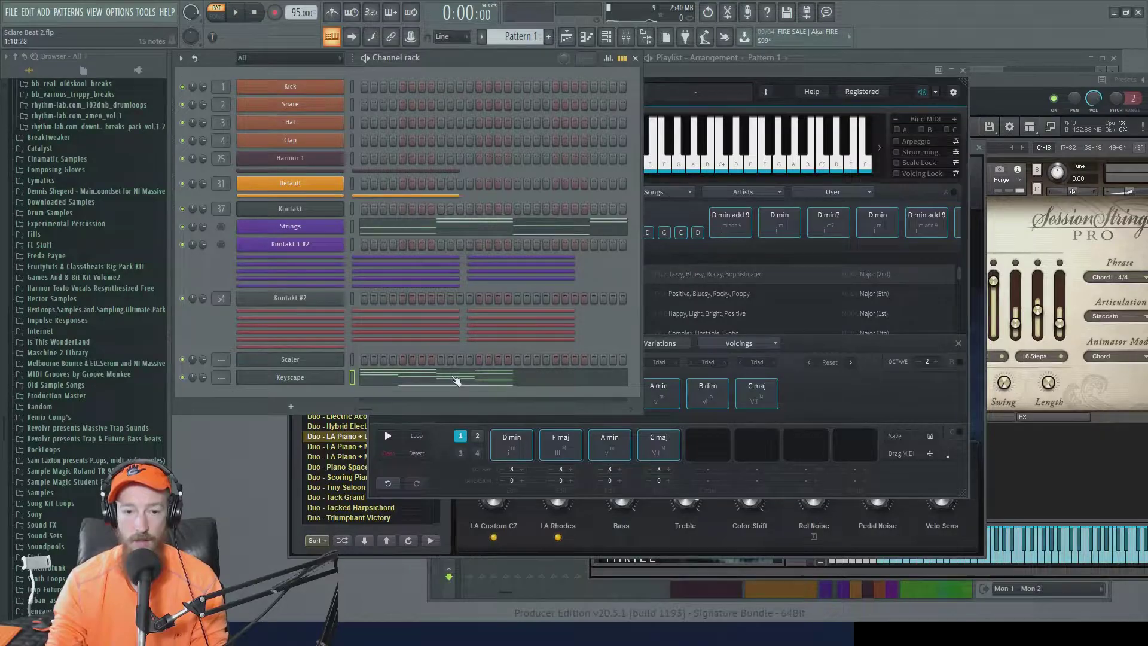
left_click(460, 384)
left_click_drag(393, 316, 794, 323)
scroll(725, 343, "up", 5)
scroll(850, 338, "right", 3)
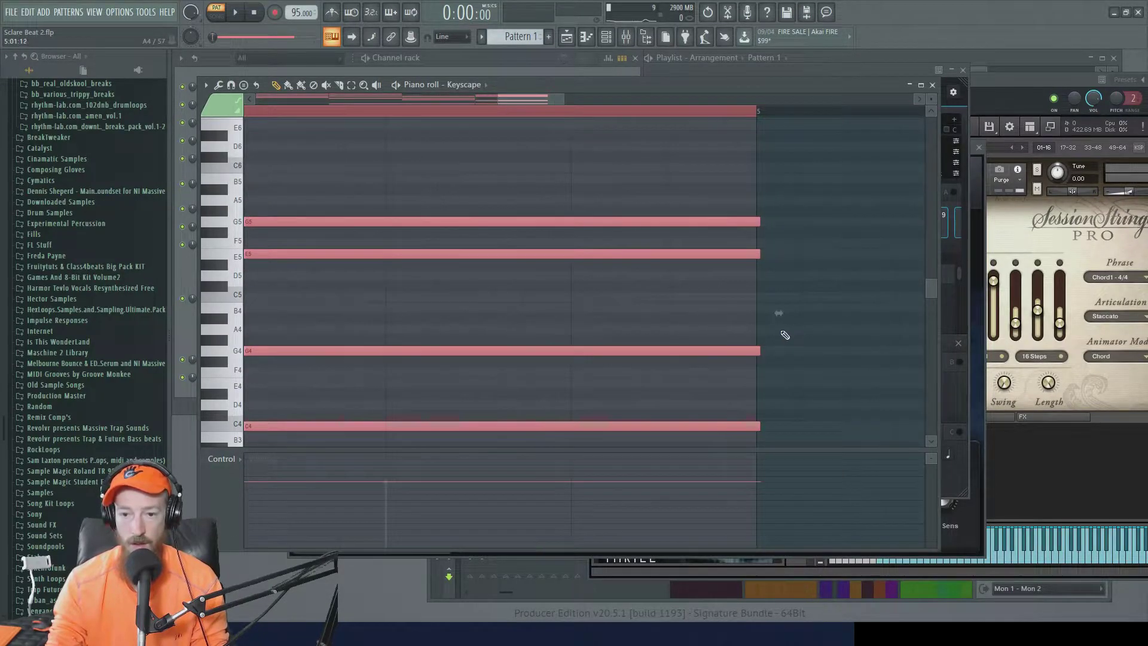
left_click_drag(778, 313, 775, 314)
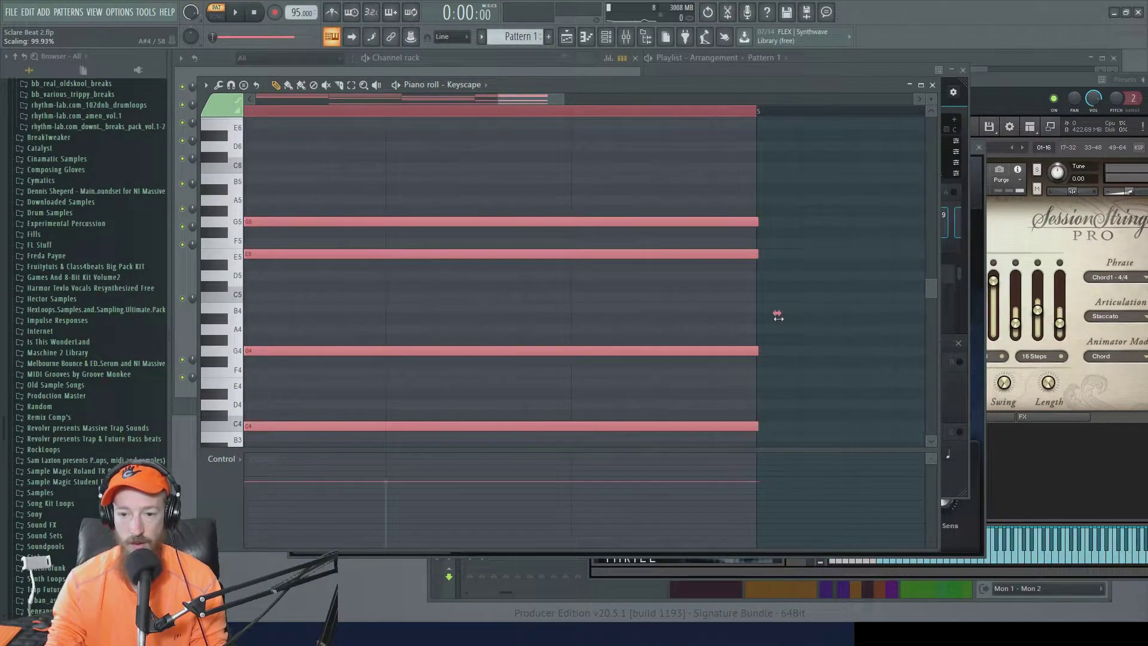
scroll(634, 315, "down", 5)
left_click(390, 335, "ctrl")
scroll(246, 328, "up", 4)
scroll(480, 312, "down", 4)
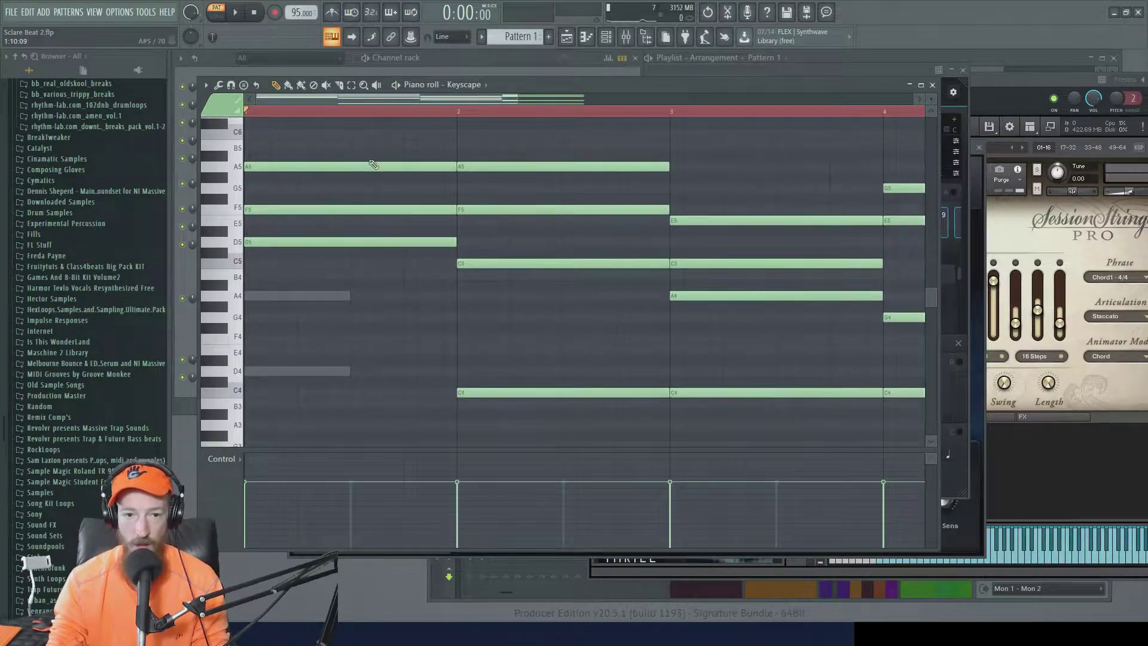
left_click(371, 163)
scroll(365, 173, "down", 1)
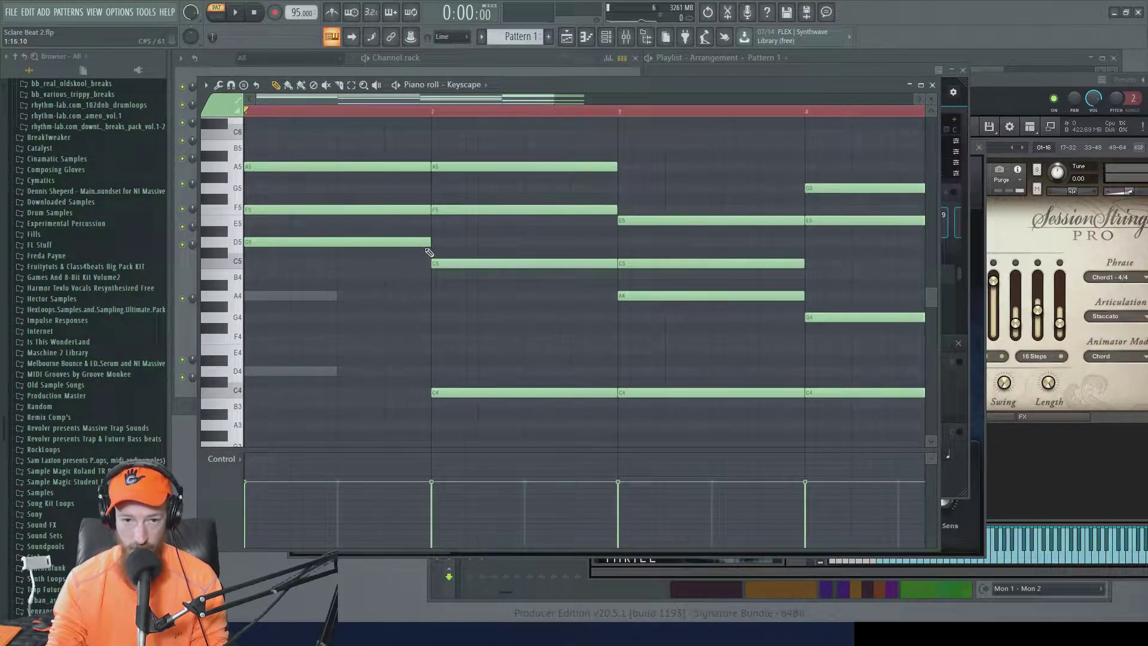
mouse_move(431, 244)
left_mouse_down()
mouse_move(244, 244)
mouse_move(422, 246)
left_mouse_up()
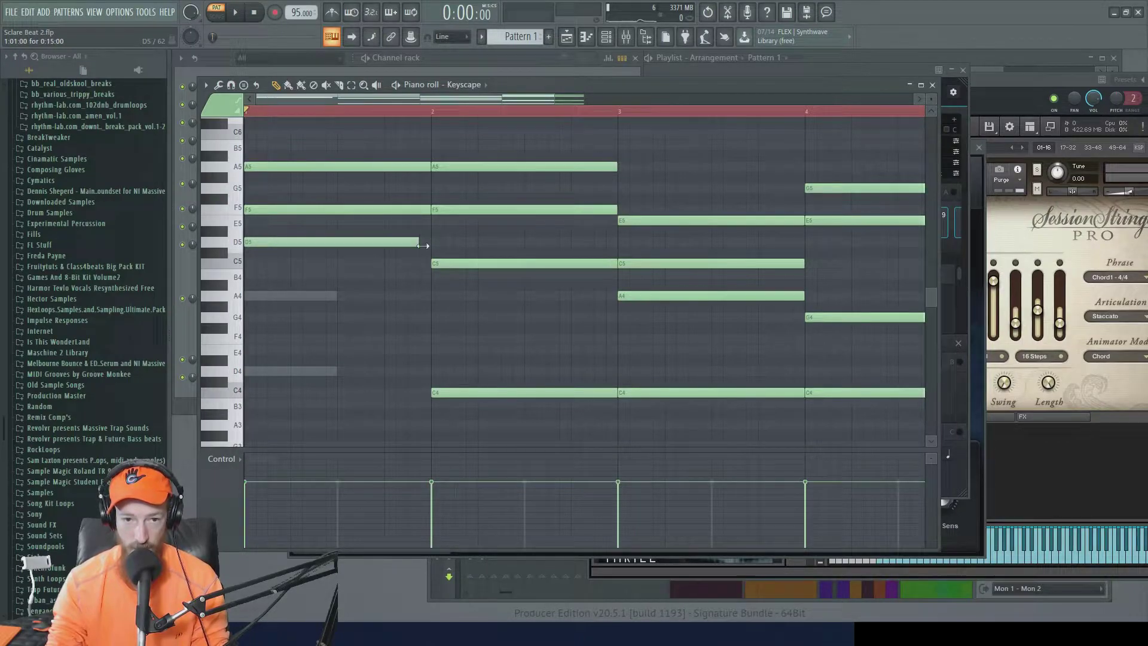
scroll(438, 251, "up", 3)
scroll(538, 326, "up", 3)
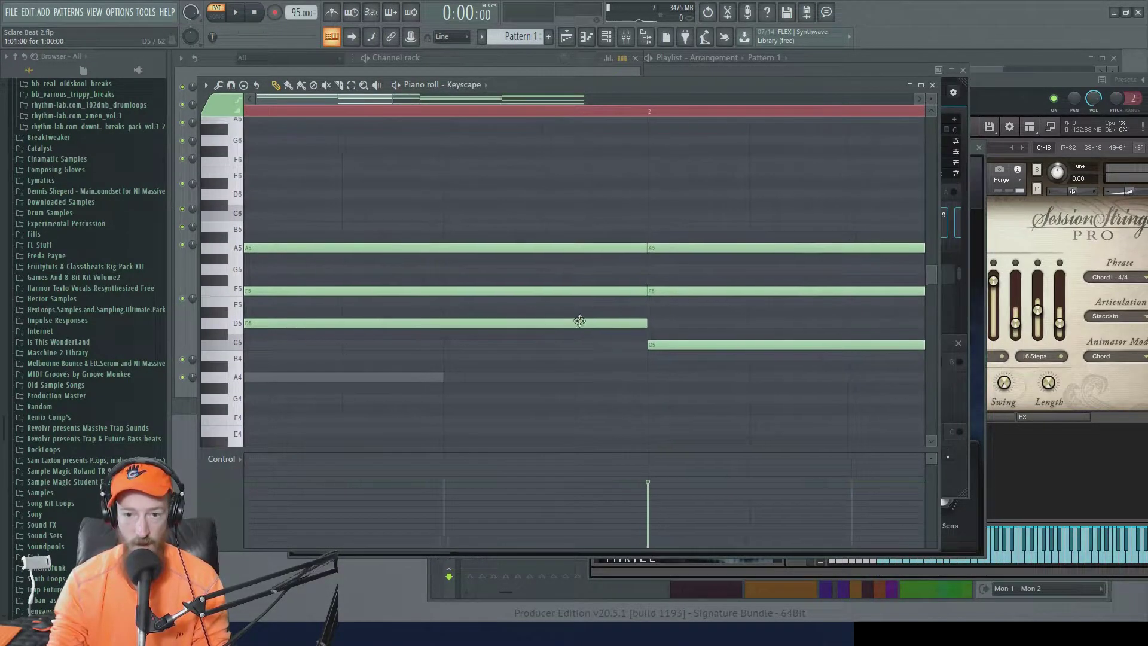
Lower the first Keyscape chord's D5 note an octave to D4 and shorten it to one beat.
scroll(634, 323, "down", 2)
left_click(640, 260)
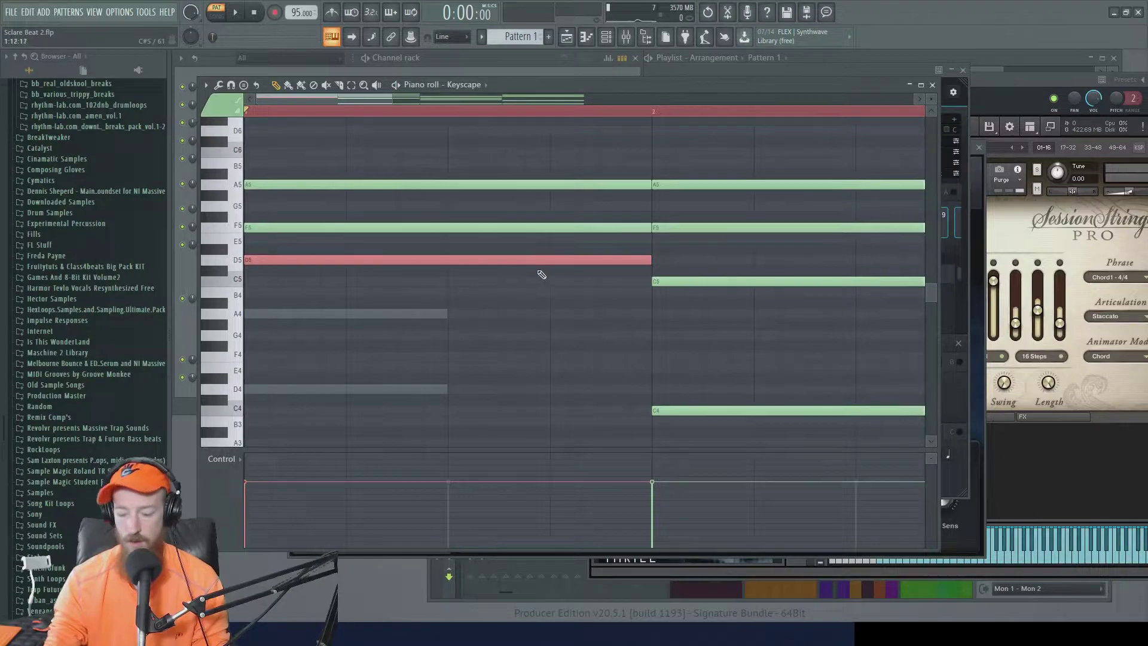
key("ctrl+Down")
left_click_drag(651, 390, 357, 390)
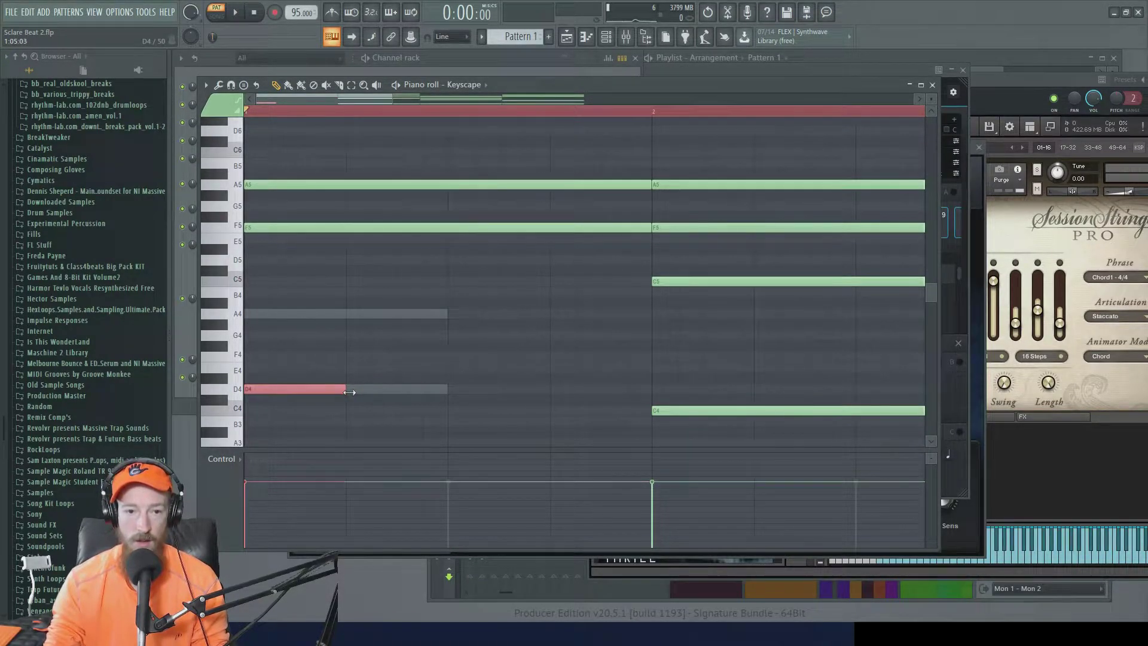
Lower the first Keyscape chord's F5 to A4 with a one-beat length, and extend its D4 to two beats.
left_click(338, 229)
left_click_drag(441, 227, 441, 311)
left_click_drag(651, 314, 341, 313)
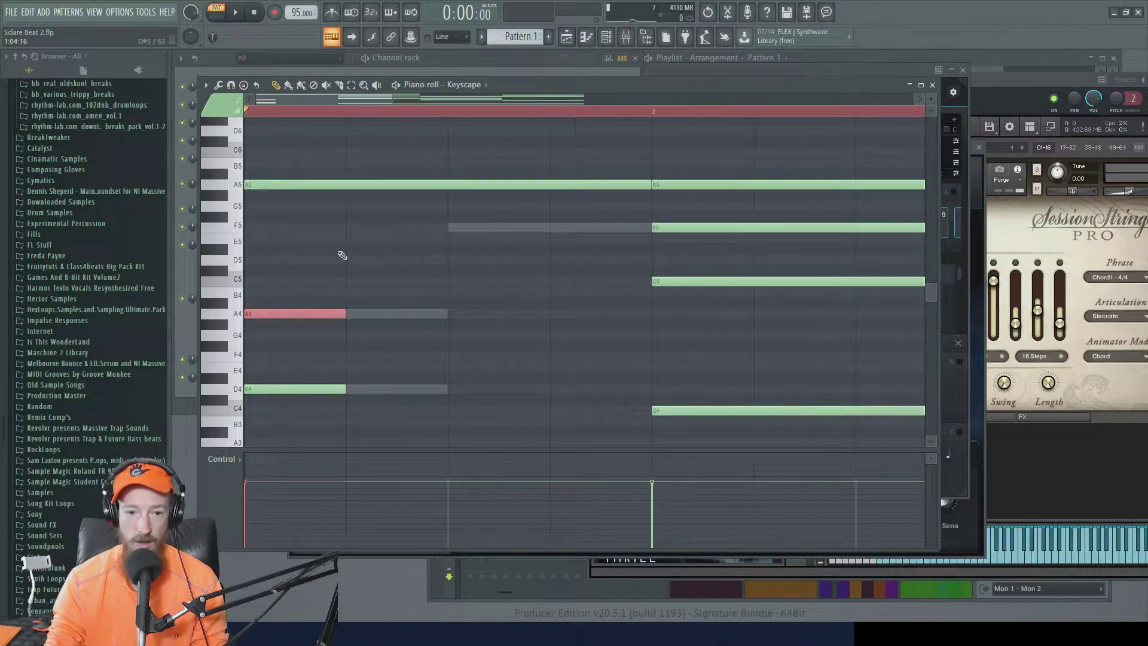
left_click_drag(350, 393, 417, 392)
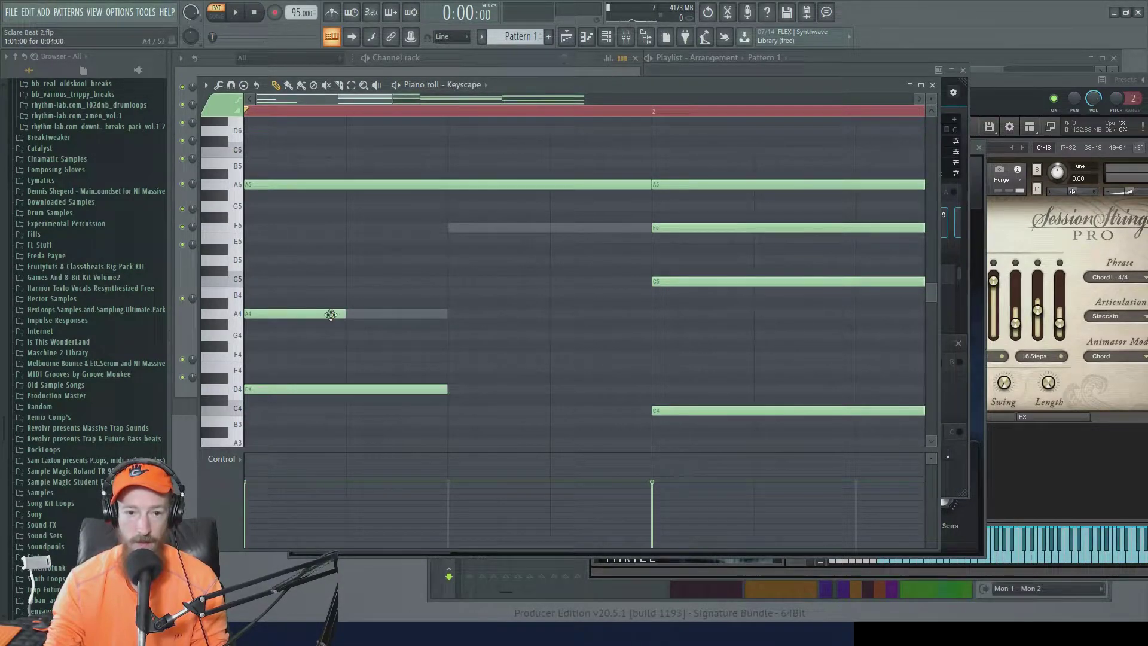
Add a one-beat D5 on bar one's second beat and a two-beat F5 on beat three, and limit A5 to beats three and four.
left_click(352, 259)
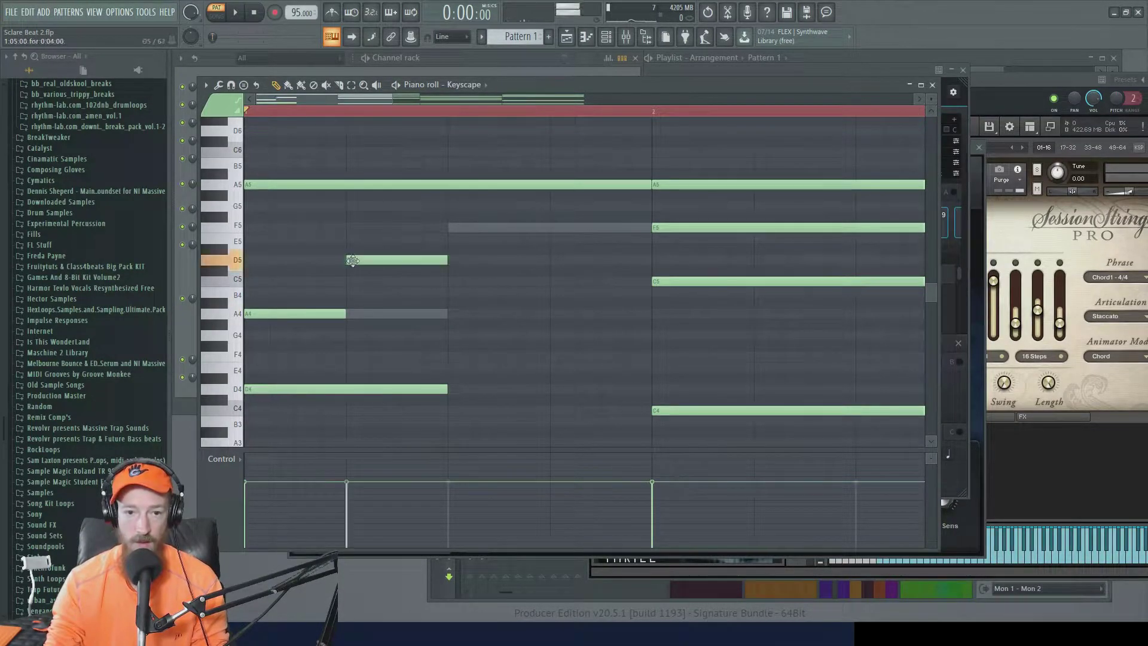
left_click(457, 230)
left_click_drag(549, 225, 635, 228)
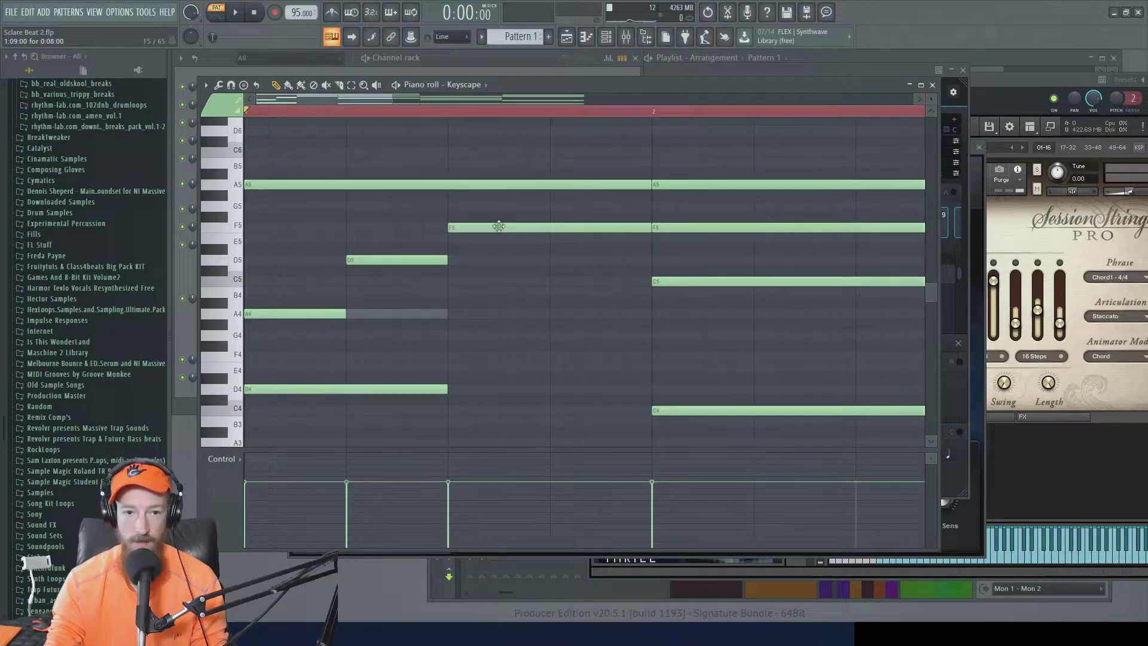
left_click_drag(650, 185, 617, 176)
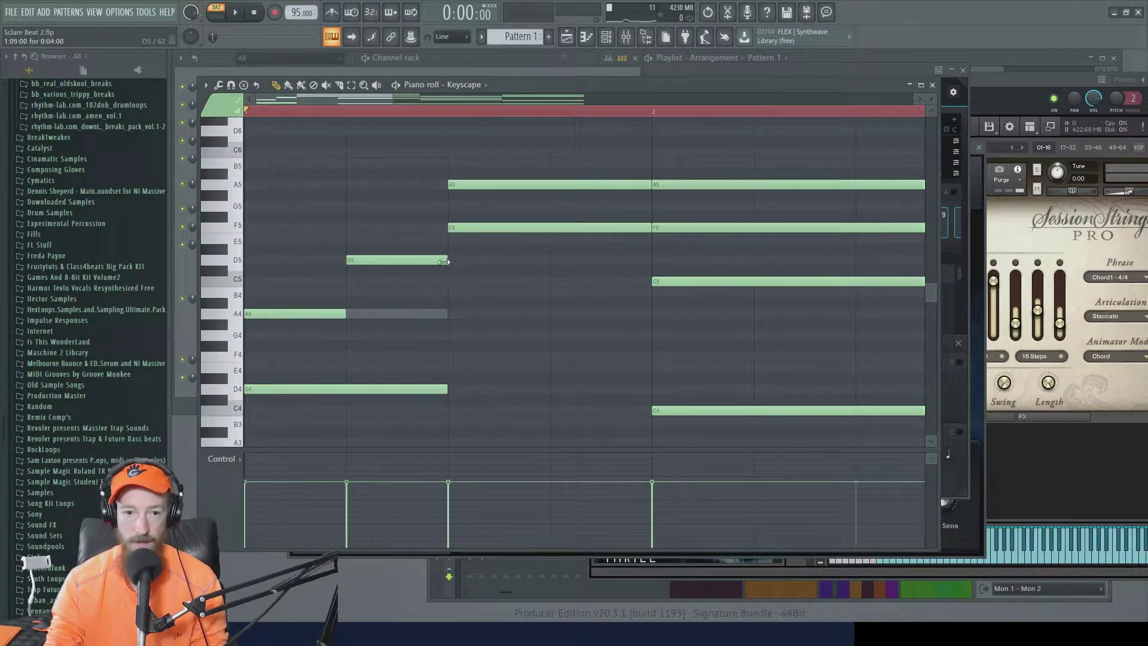
key("space")
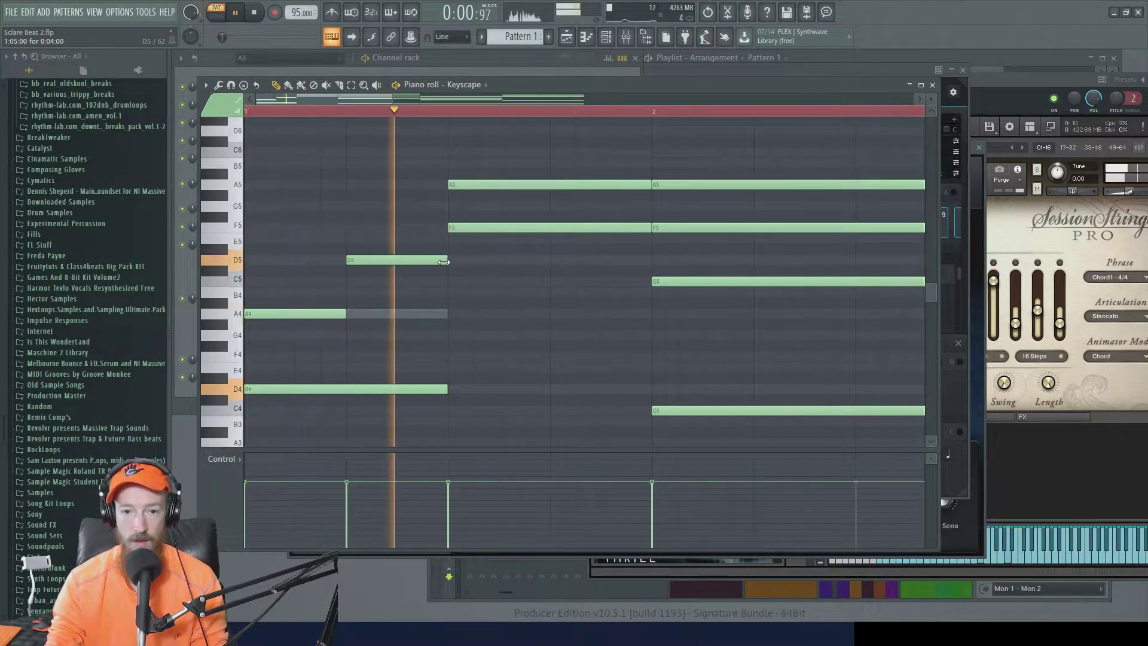
scroll(495, 265, "down", 2)
scroll(539, 260, "right", 2)
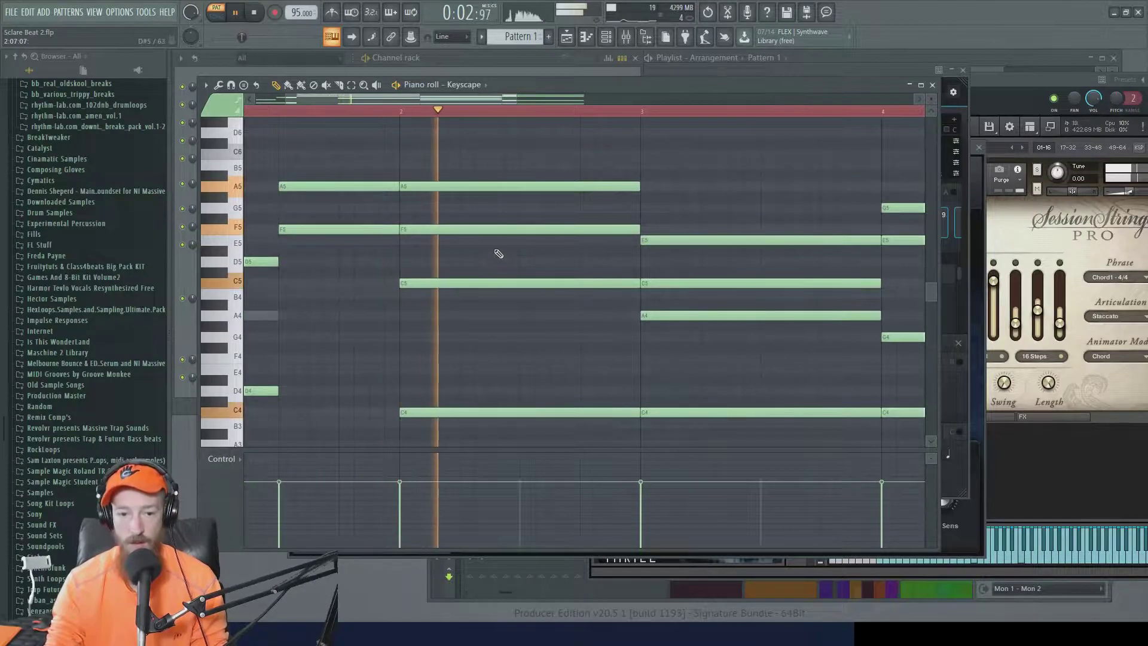
key("space")
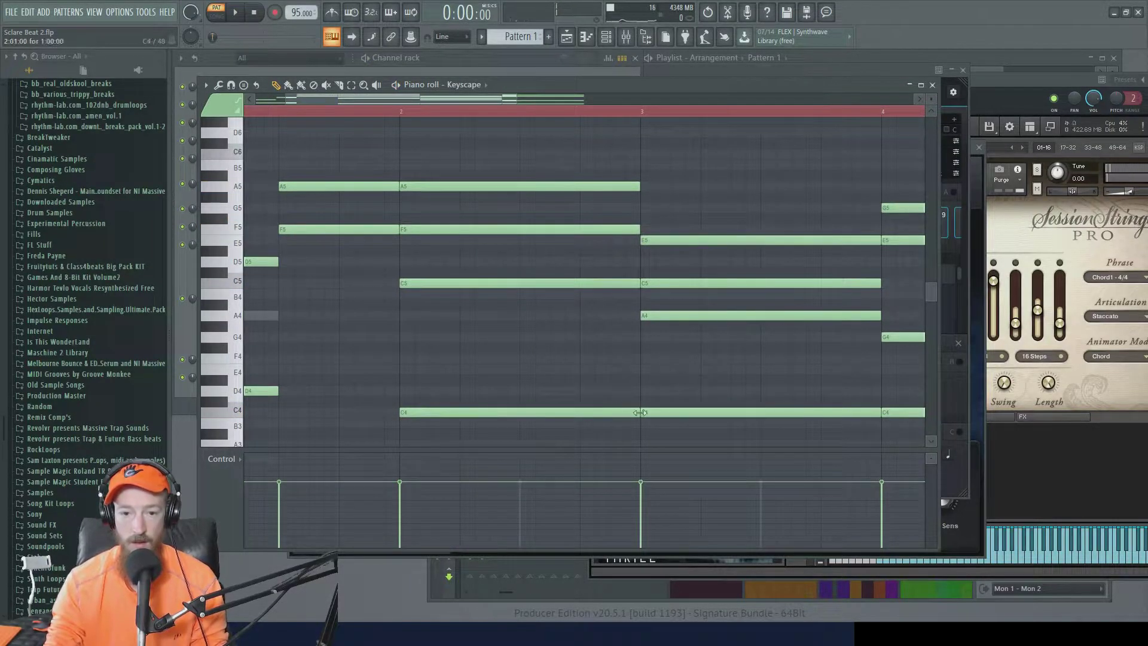
Shorten bar two's C4, F5 and A5 notes to two beats.
left_click_drag(638, 410, 530, 405)
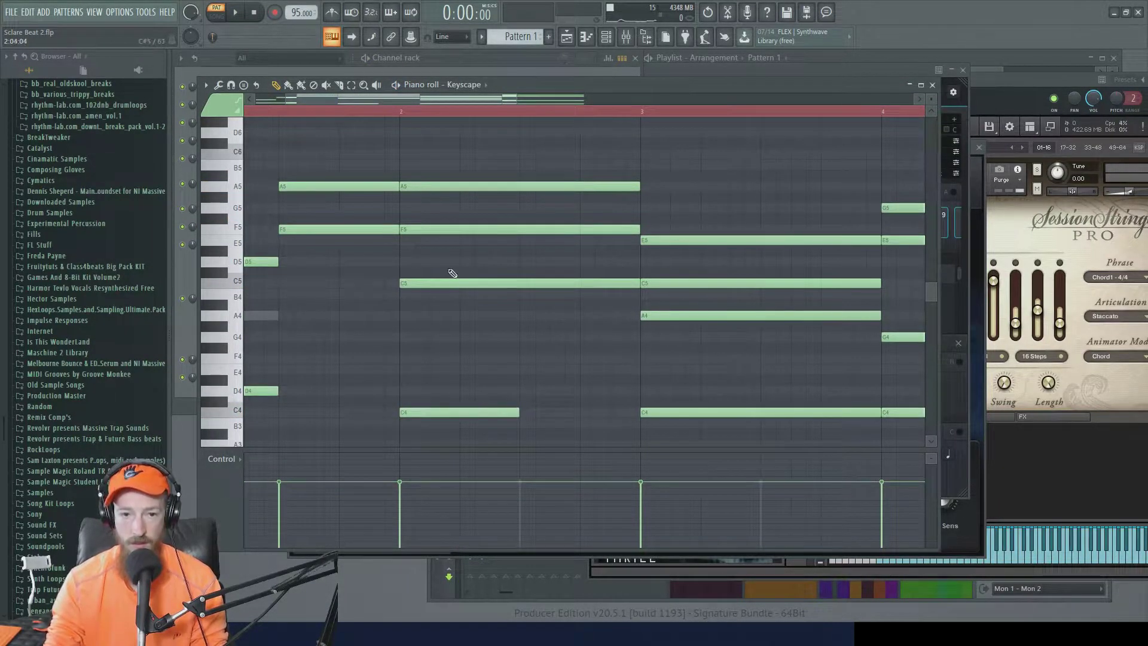
left_click_drag(503, 196, 518, 227)
scroll(407, 310, "down", 3)
left_click(615, 325, "ctrl")
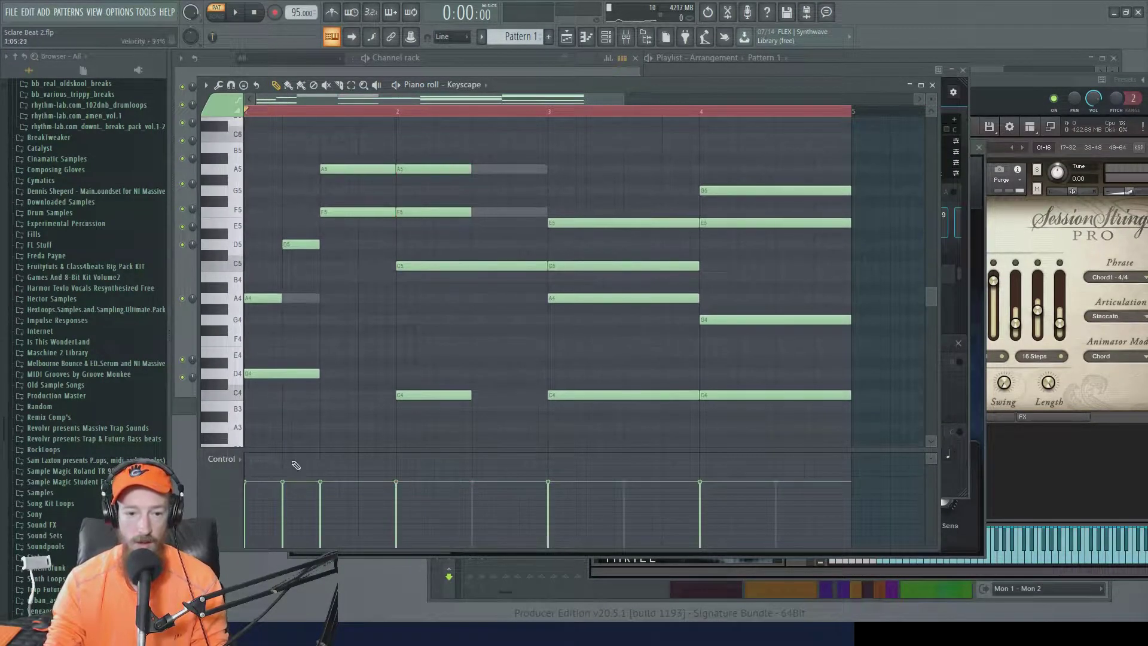
Lower the note velocities across all four bars, to roughly half in the first three bars.
mouse_move(247, 516)
left_mouse_down()
mouse_move(310, 524)
mouse_move(321, 512)
left_mouse_up()
key("space")
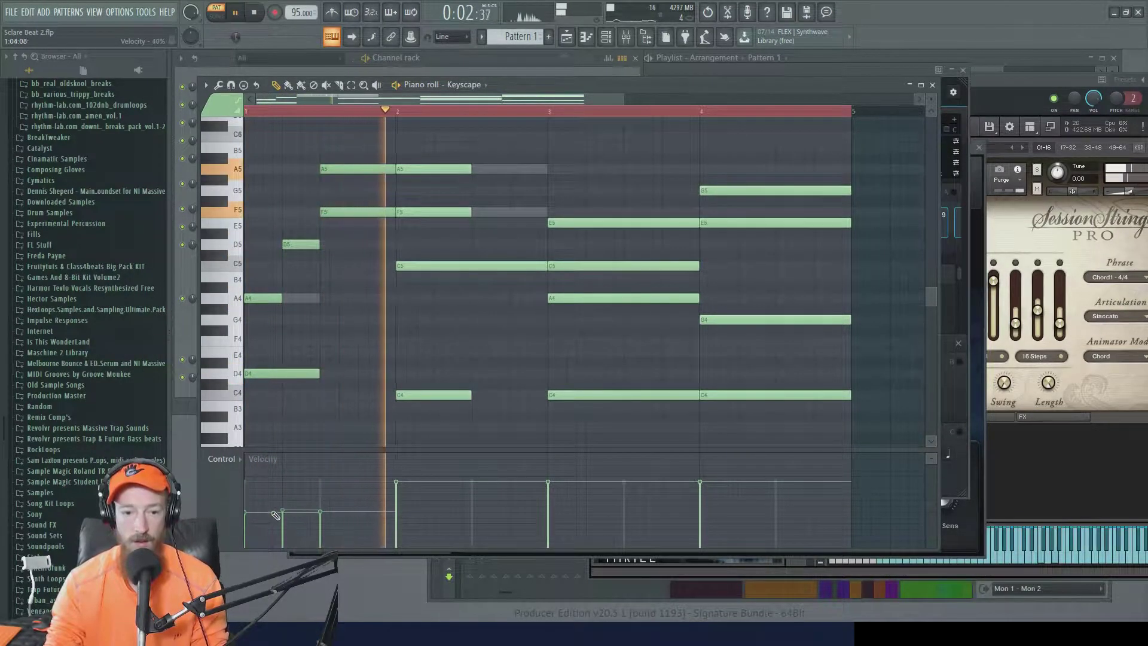
key("space")
left_click_drag(392, 513, 722, 508)
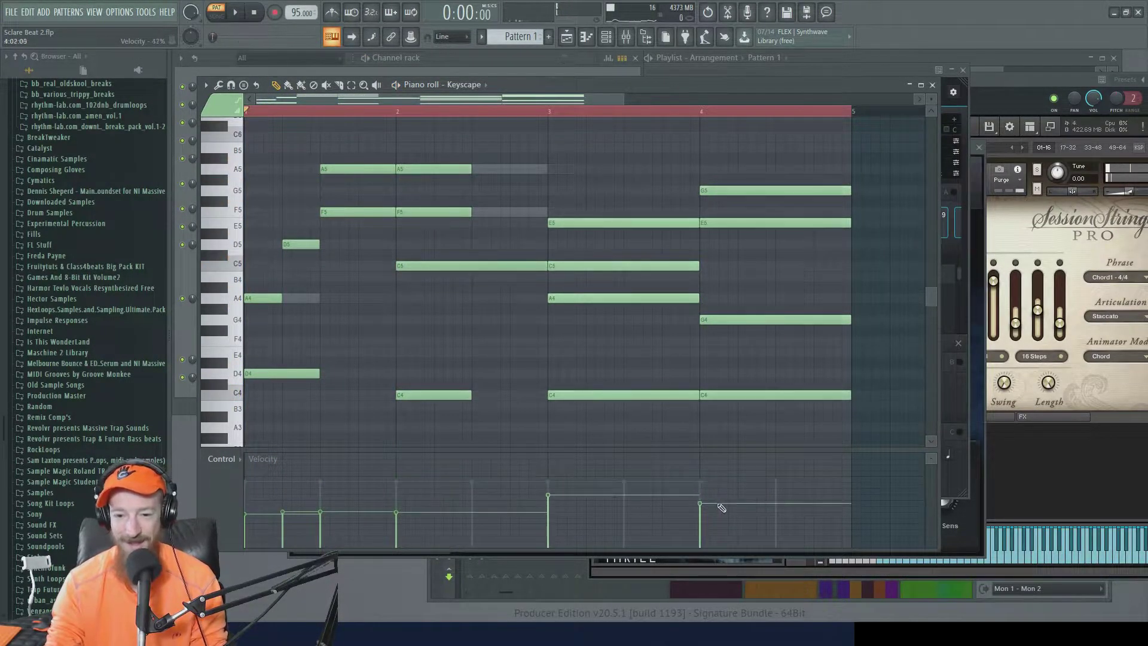
left_click_drag(542, 514, 562, 518)
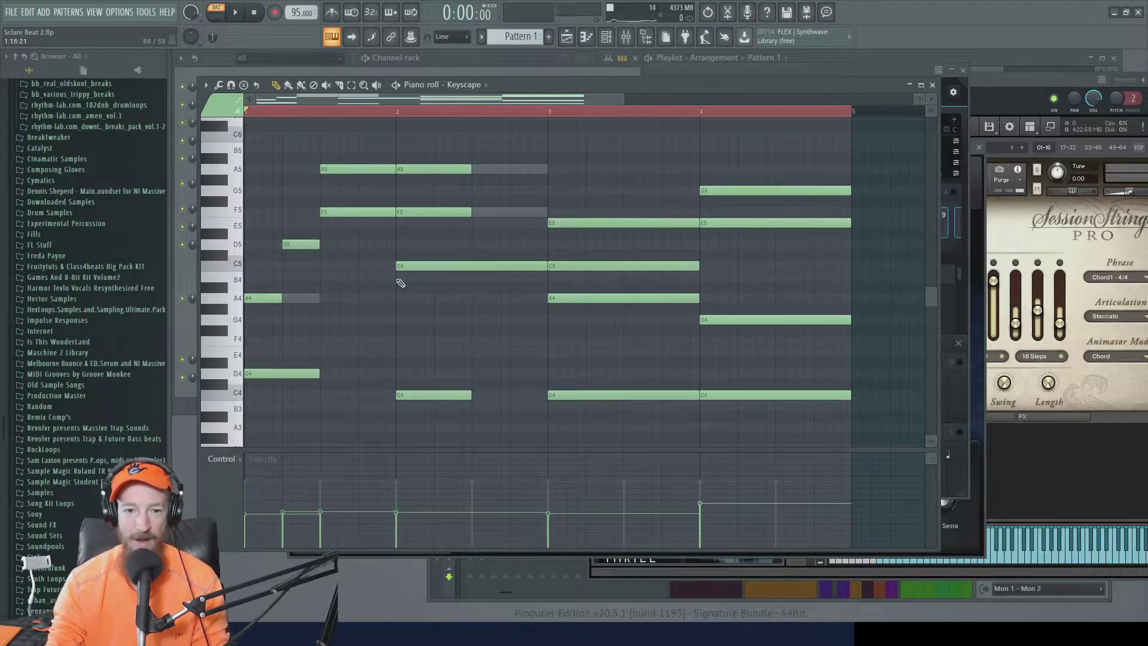
Shorten bar two's C5 to two beats and move both C5 and C4 to start on beat three.
scroll(413, 283, "up", 3)
scroll(491, 291, "down", 2)
left_click_drag(520, 294, 535, 358)
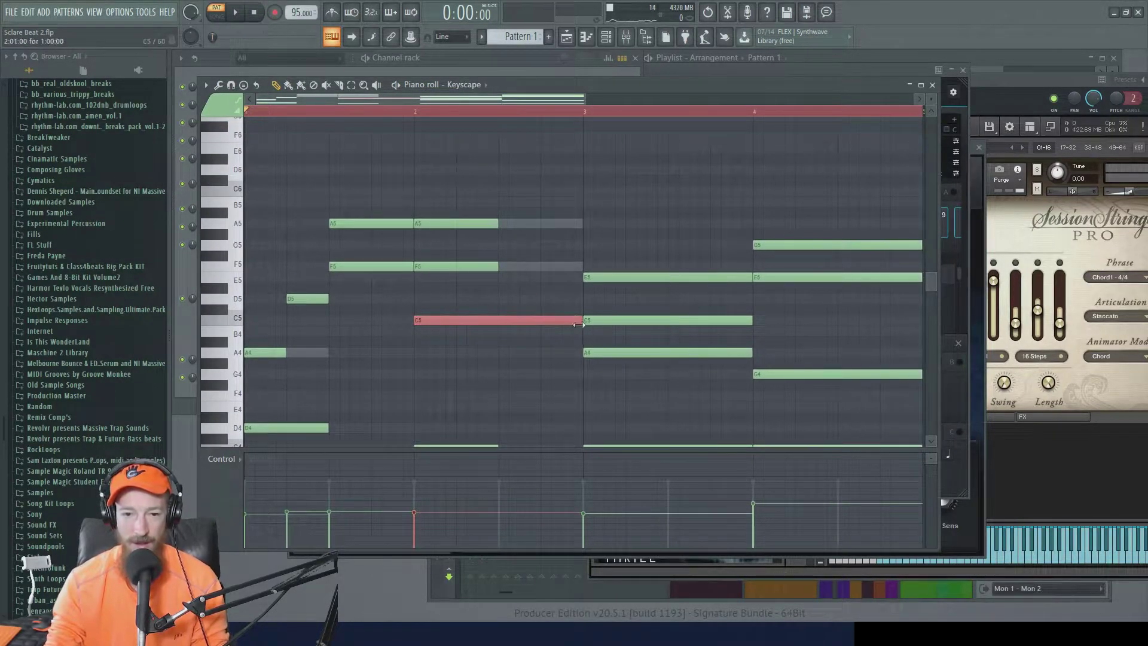
left_click_drag(579, 325, 506, 330)
left_click_drag(429, 319, 514, 320)
scroll(466, 389, "down", 1)
scroll(465, 385, "down", 2)
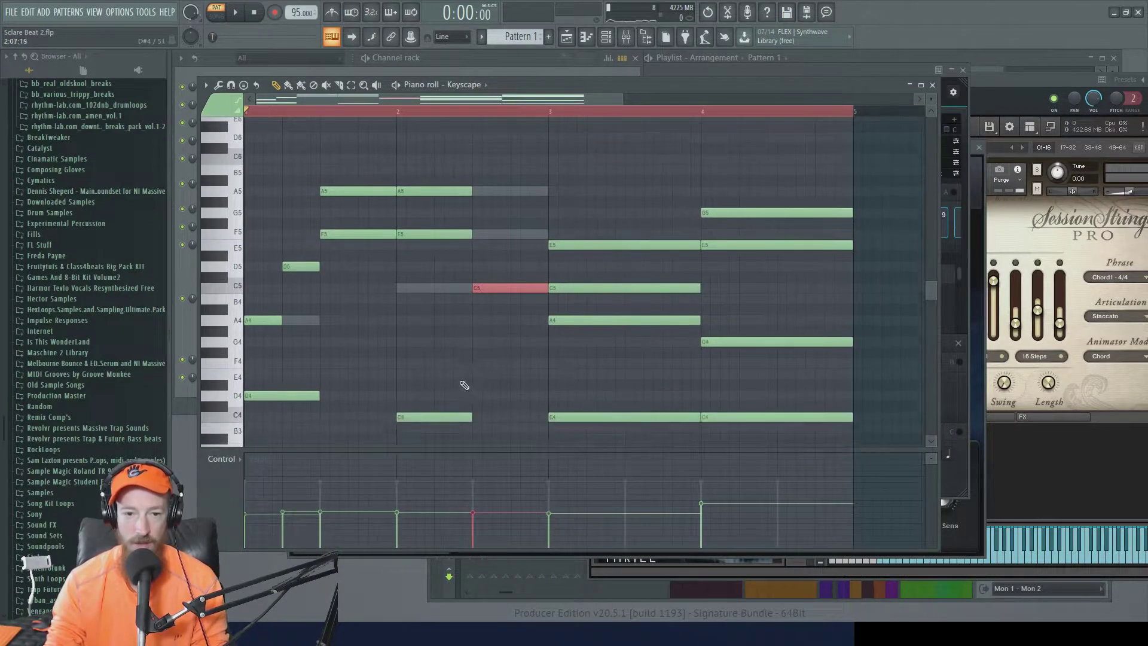
left_click_drag(448, 413, 524, 412)
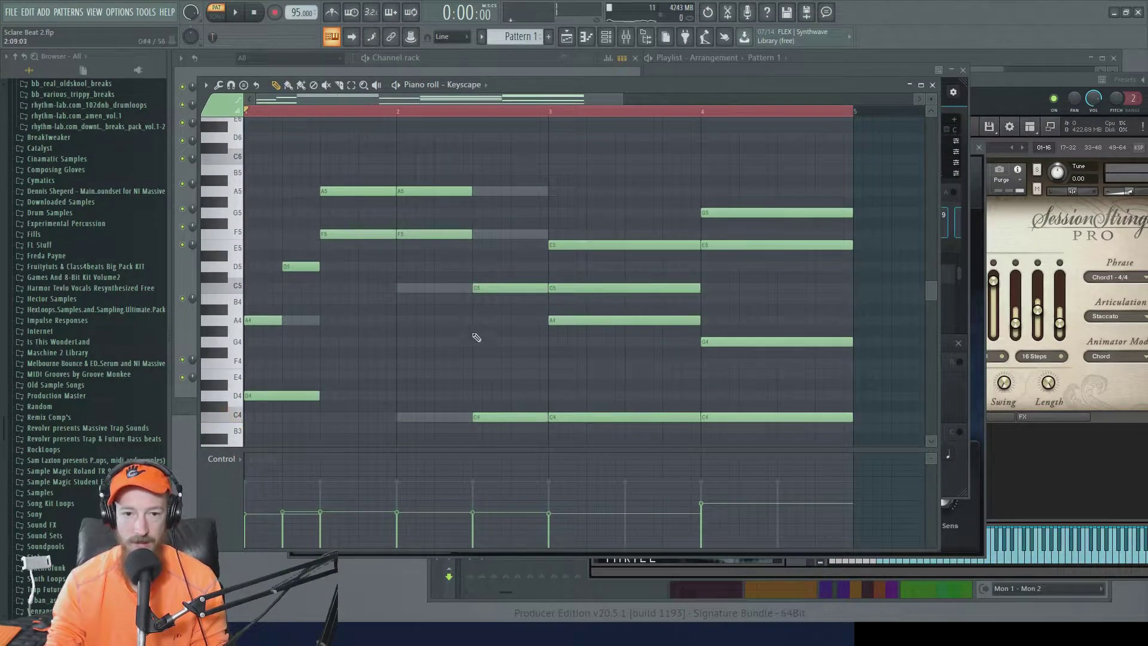
Audition from bar one's third beat, then shorten bar two's F5 to one beat and add a one-beat D5 after it.
scroll(468, 277, "up", 1)
left_click_drag(468, 276, 601, 259)
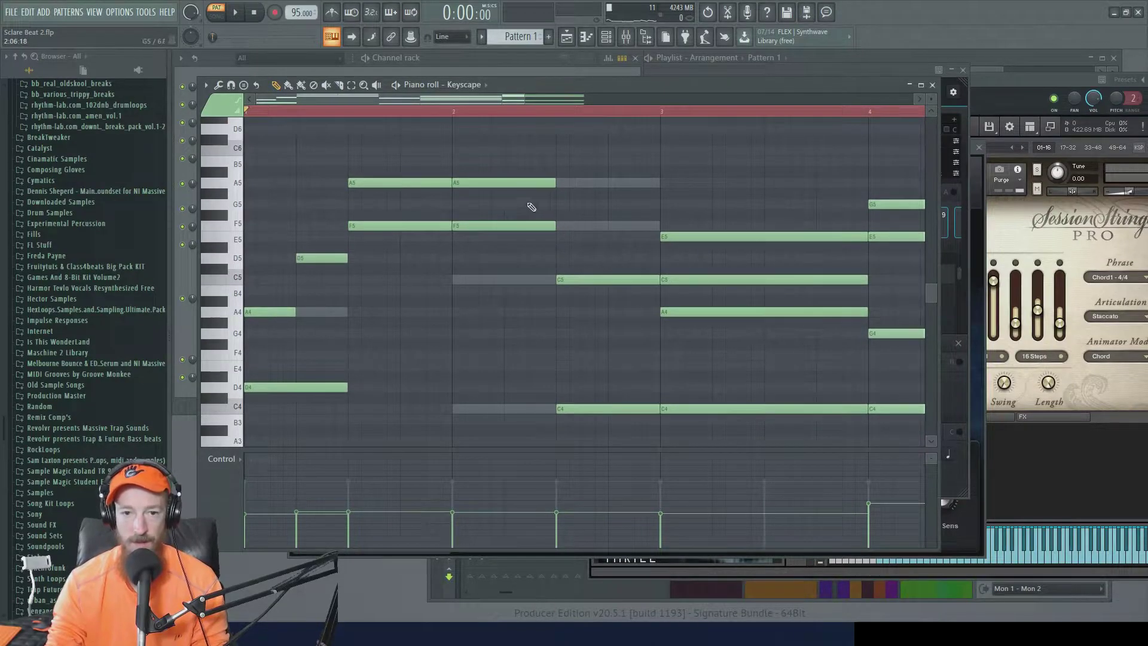
mouse_move(502, 181)
left_mouse_down()
mouse_move(489, 260)
mouse_move(514, 260)
mouse_move(507, 323)
mouse_move(508, 181)
left_mouse_up()
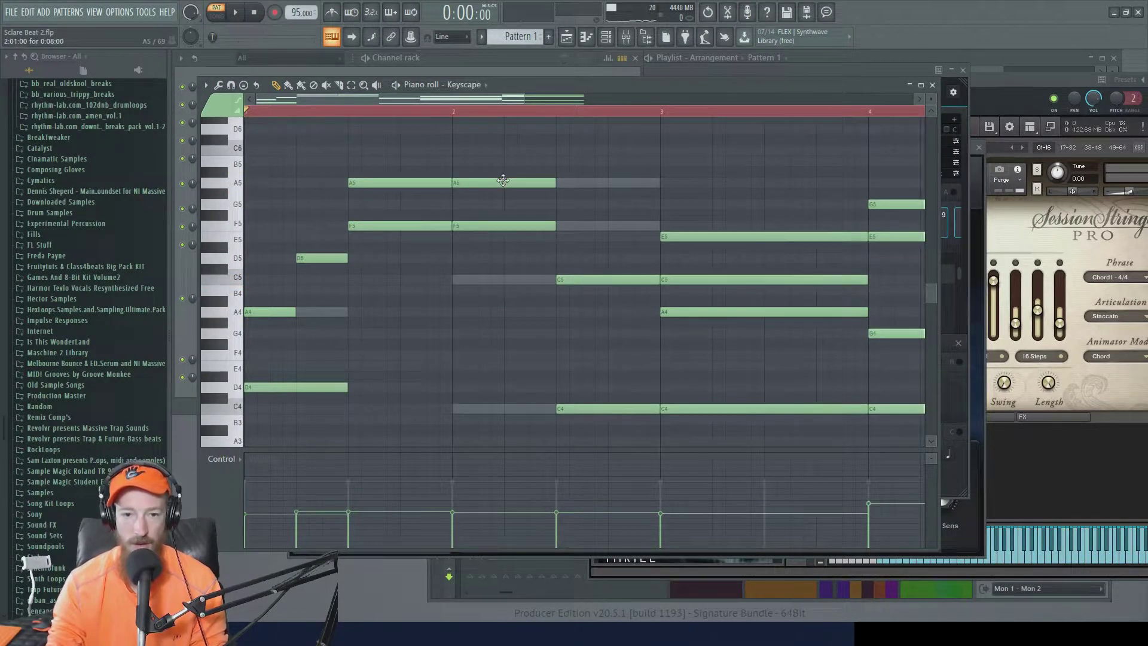
left_click_drag(454, 111, 349, 113)
key("space")
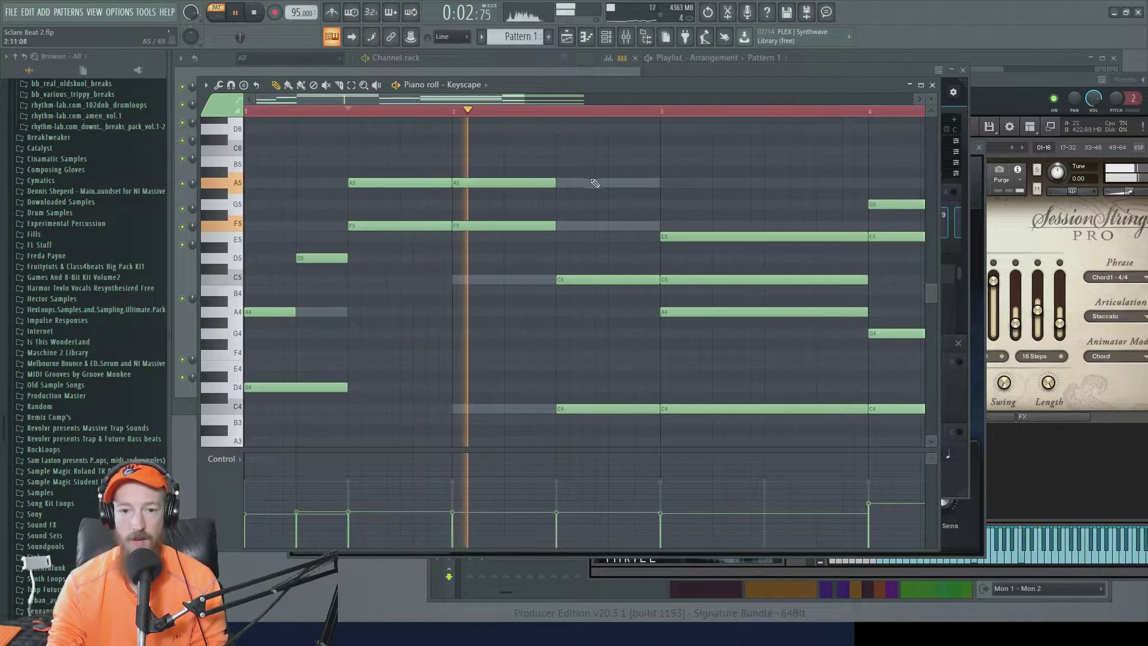
key("space")
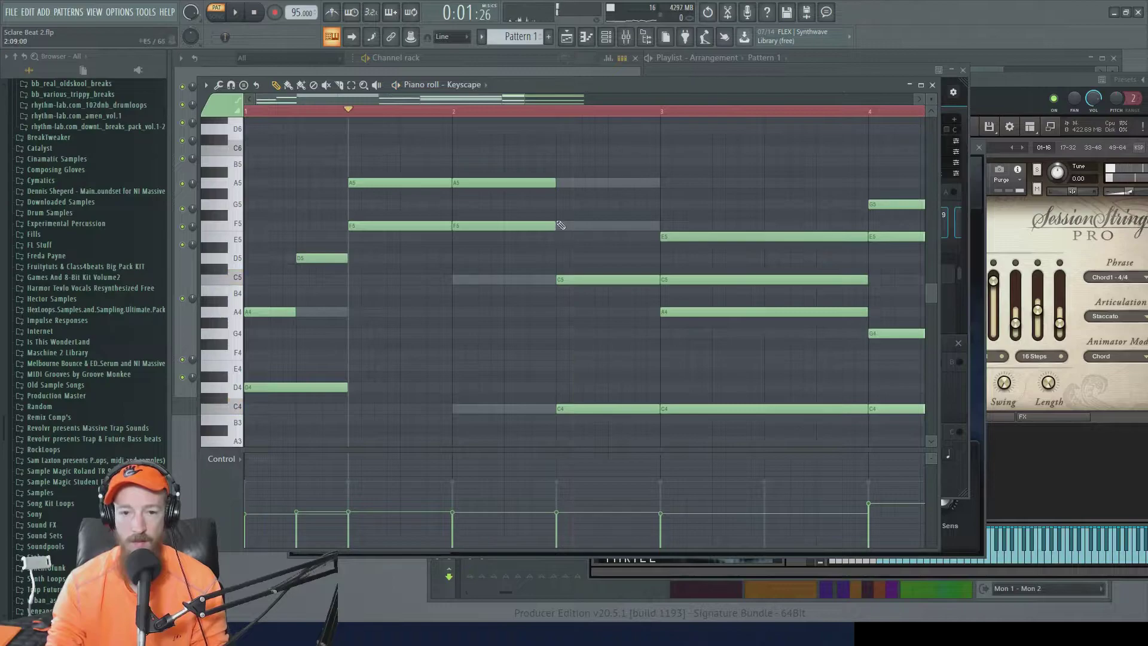
left_click_drag(556, 226, 507, 225)
left_click(510, 257)
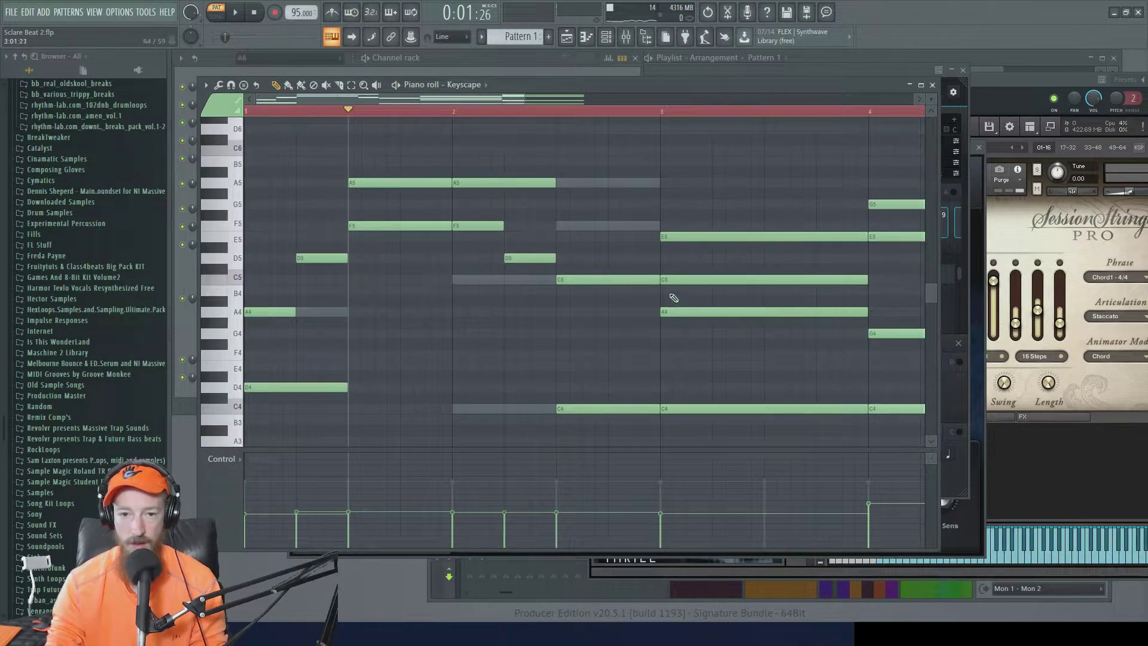
Trim bar two's C4 to the last beat, add a one-beat A4 on beat three, and play the result.
left_click_drag(656, 410, 574, 305)
key("space")
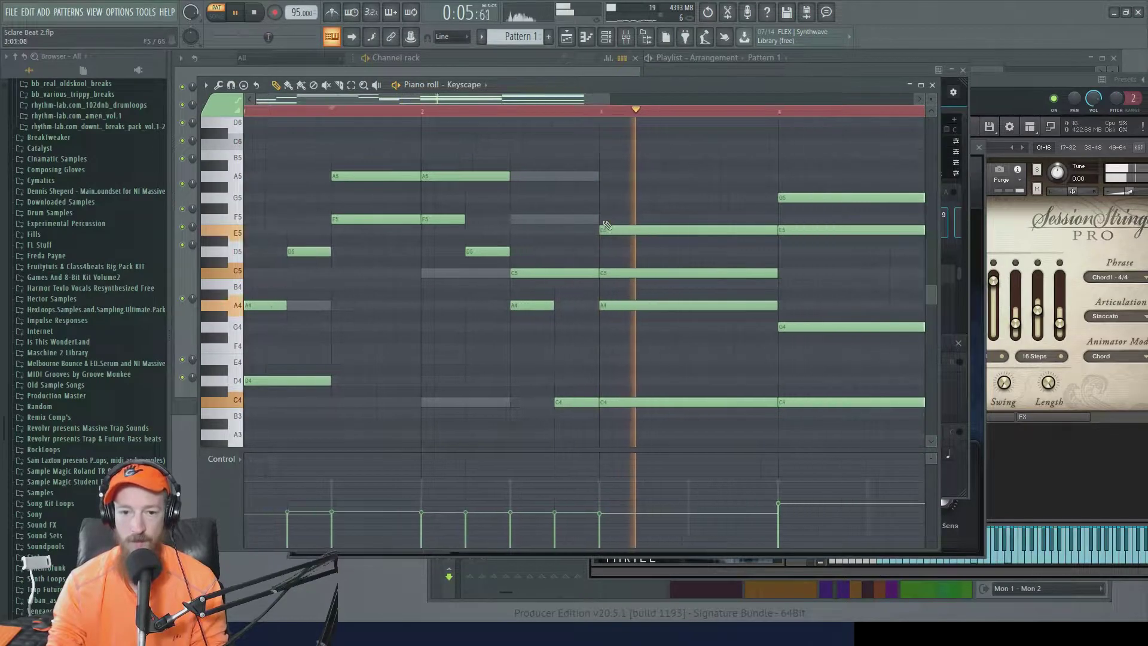
scroll(643, 218, "down", 2)
key("space")
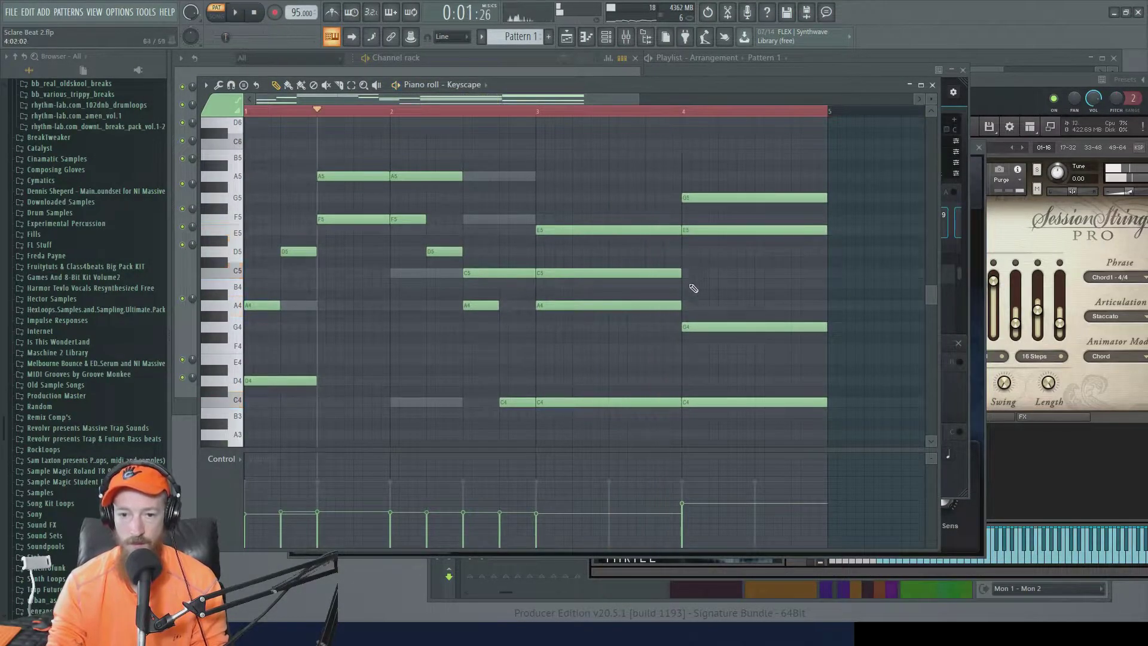
Shorten bar three's E5 to three beats, add a one-beat A5 on beat four, and play back from bar three.
left_click_drag(681, 232, 633, 241)
left_click_drag(649, 193, 649, 176)
left_click_drag(747, 176, 685, 184)
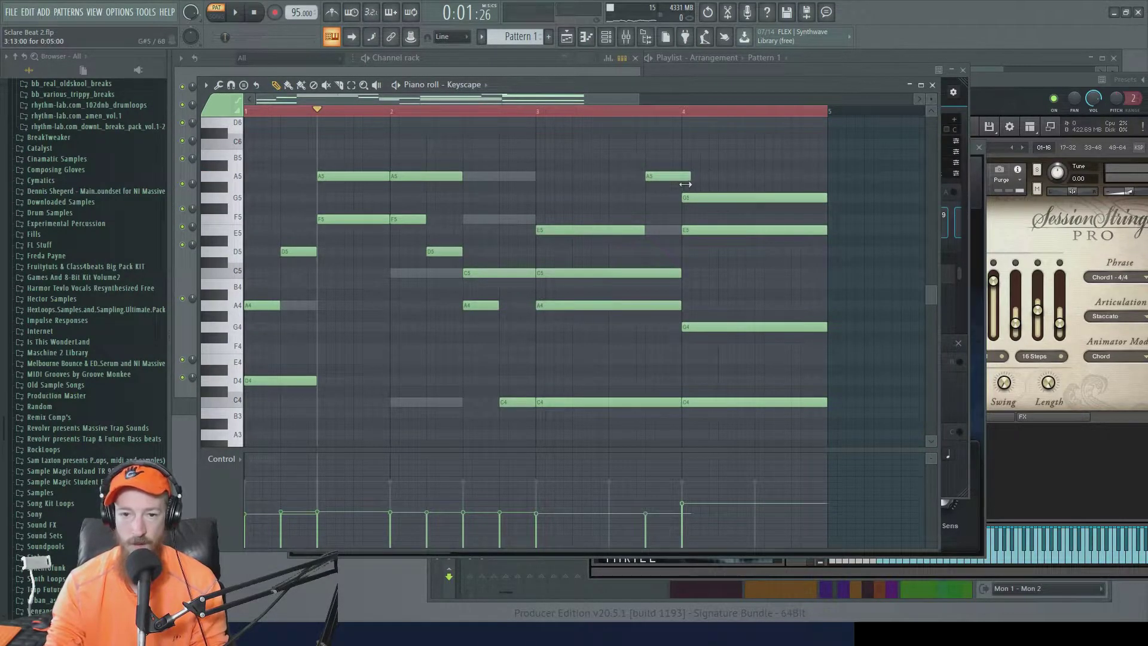
left_click(537, 114)
key("space")
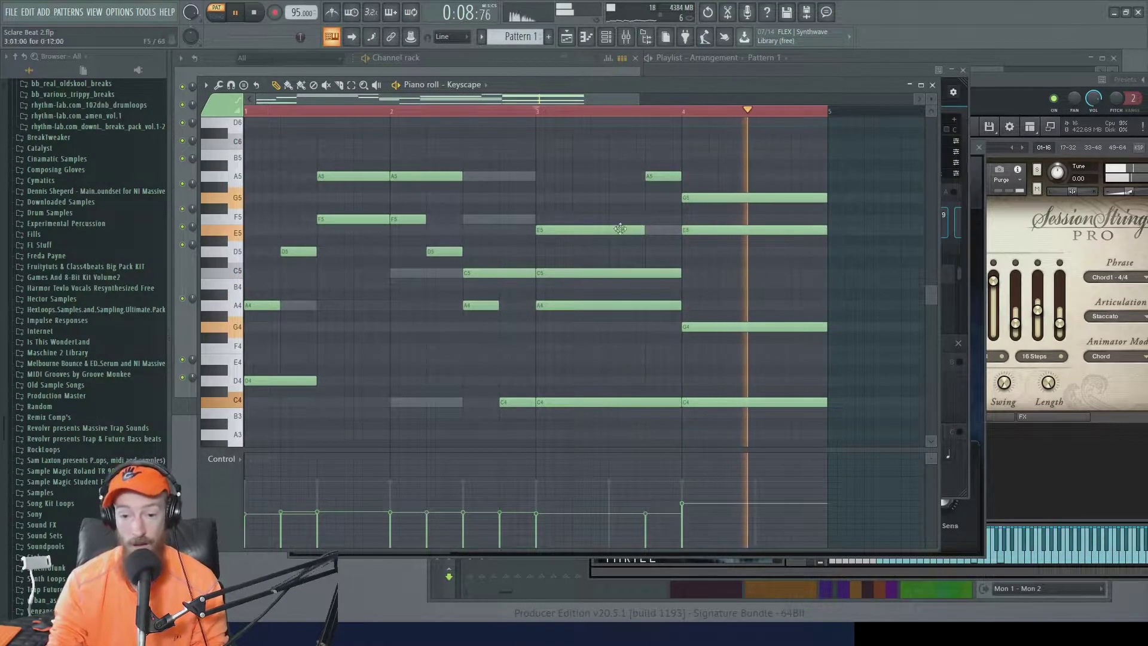
scroll(638, 296, "down", 1)
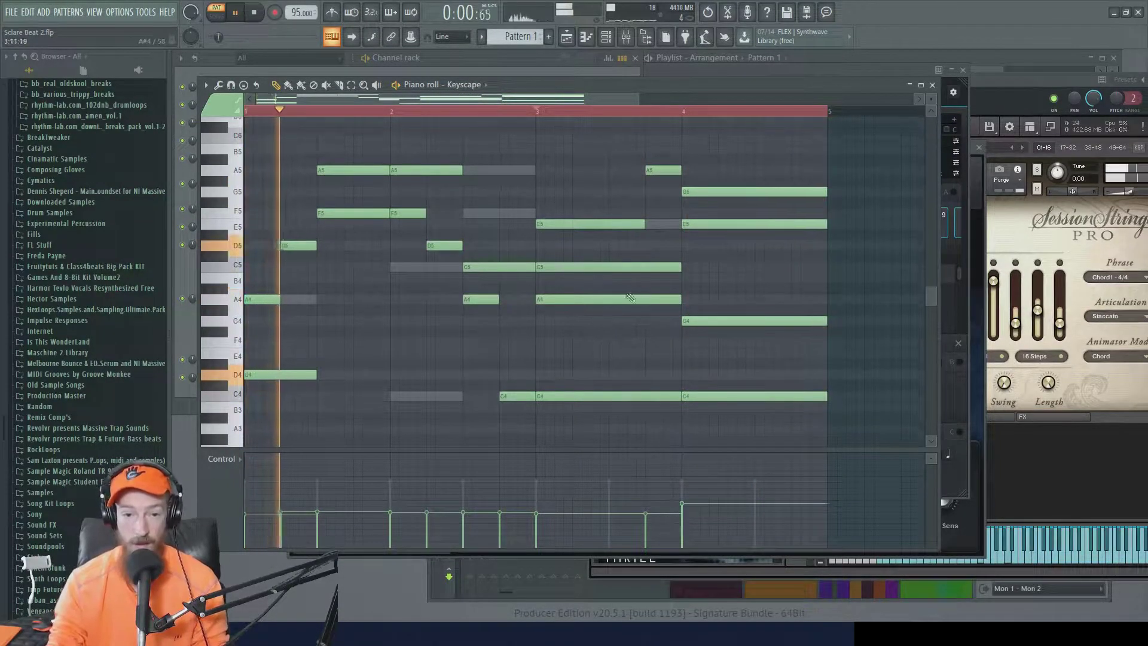
scroll(538, 251, "up", 4)
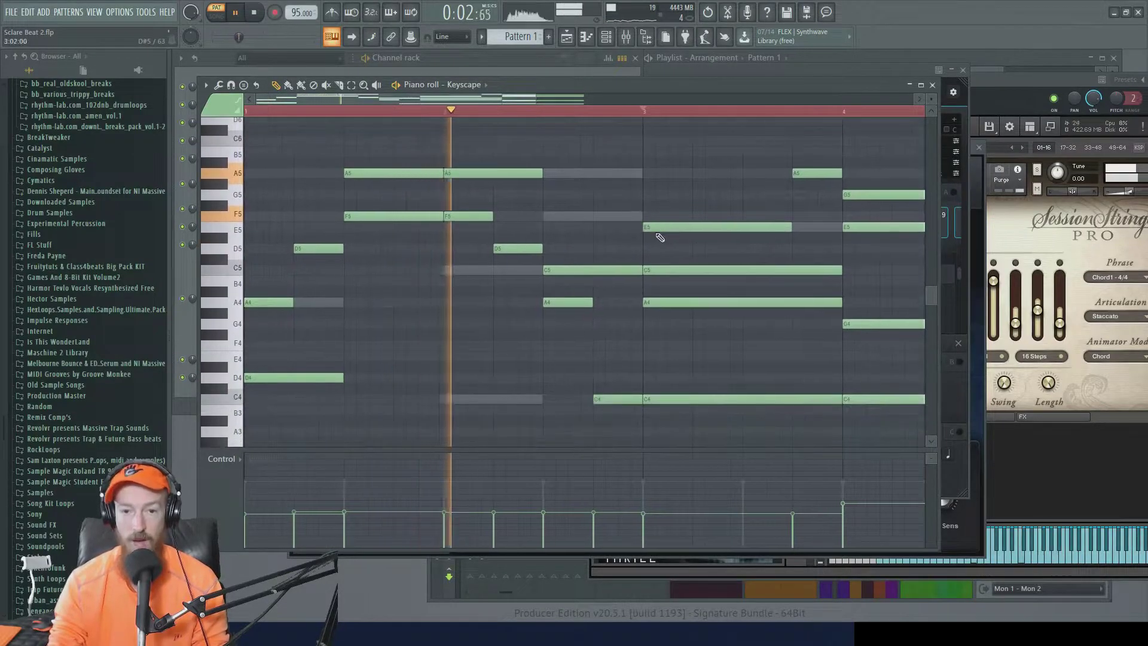
key("space")
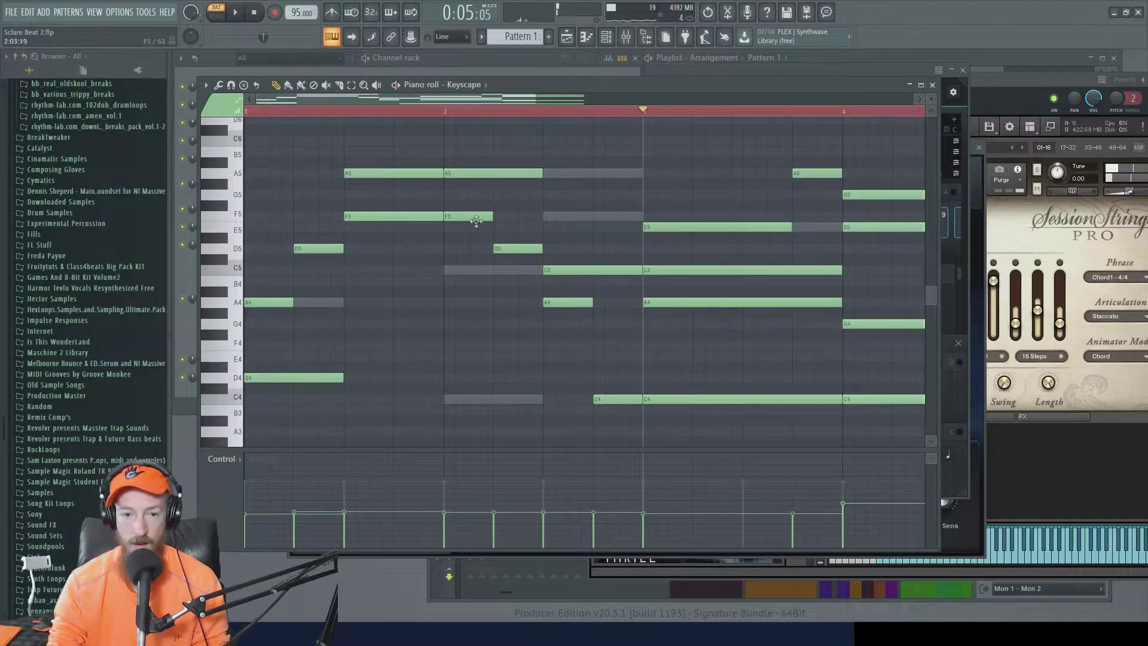
Raise bar two's one-beat D5 to E5 and delete the A4 on beat three, auditioning from bar two.
left_click_drag(505, 248, 511, 226)
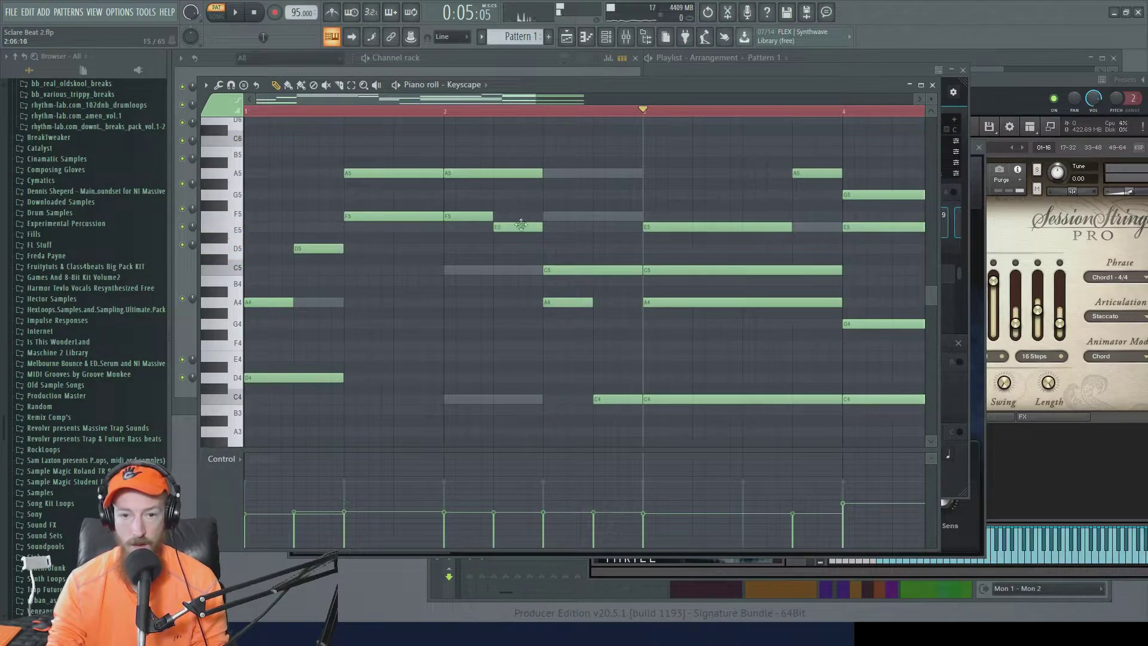
mouse_move(557, 303)
left_mouse_down()
mouse_move(557, 224)
mouse_move(558, 303)
left_mouse_up()
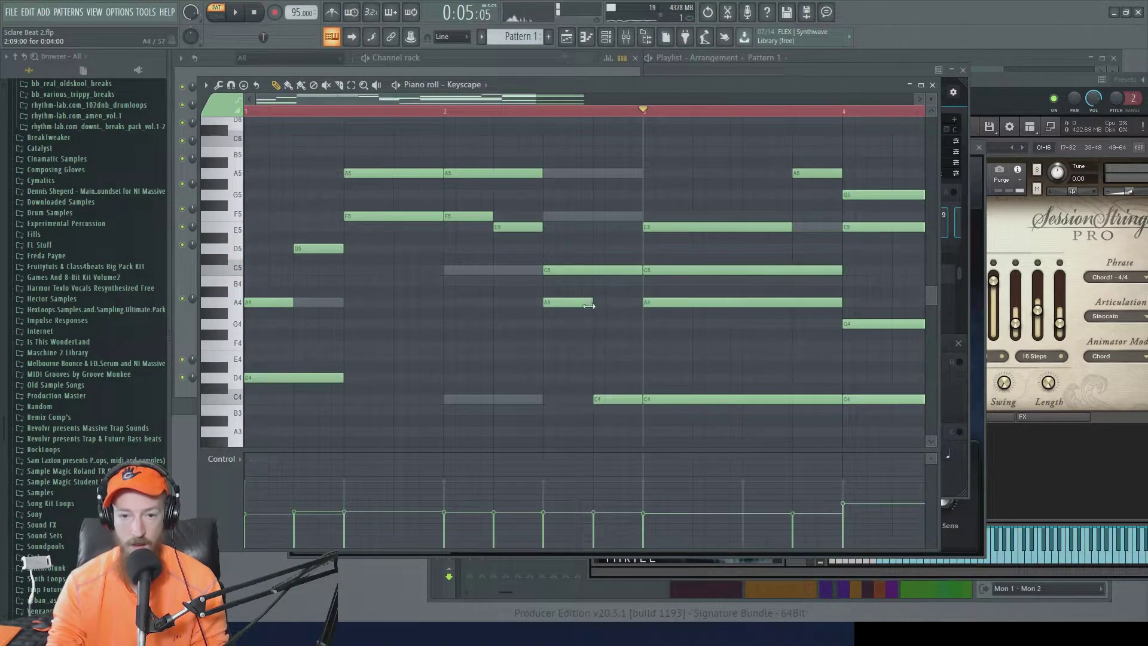
key("space")
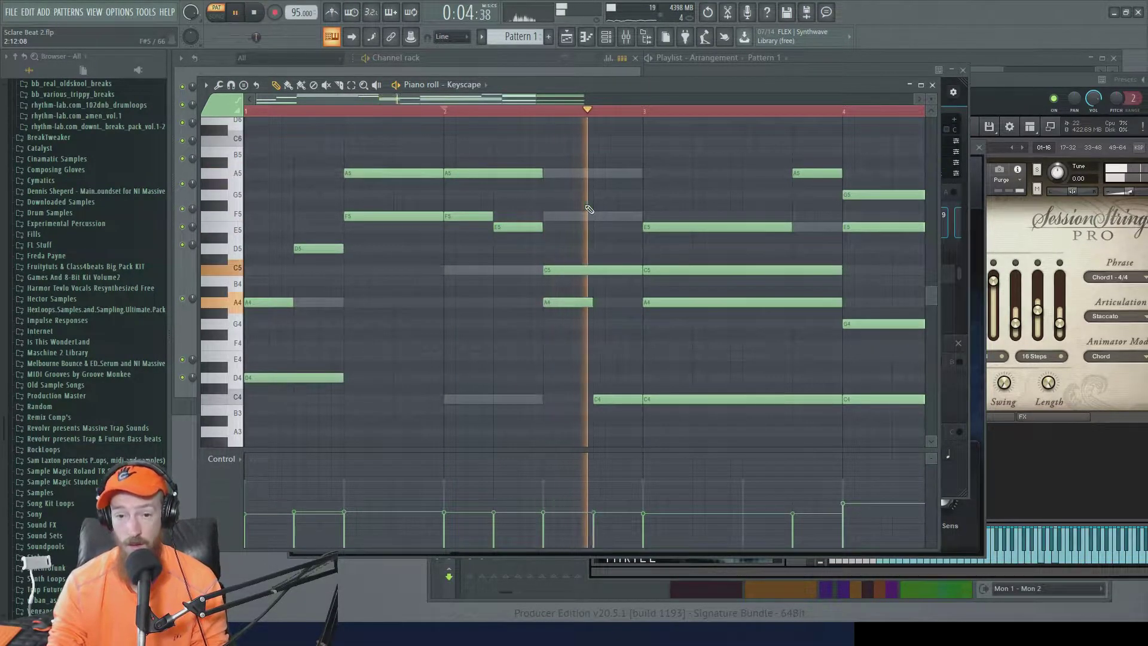
key("space")
key("Delete")
key("space")
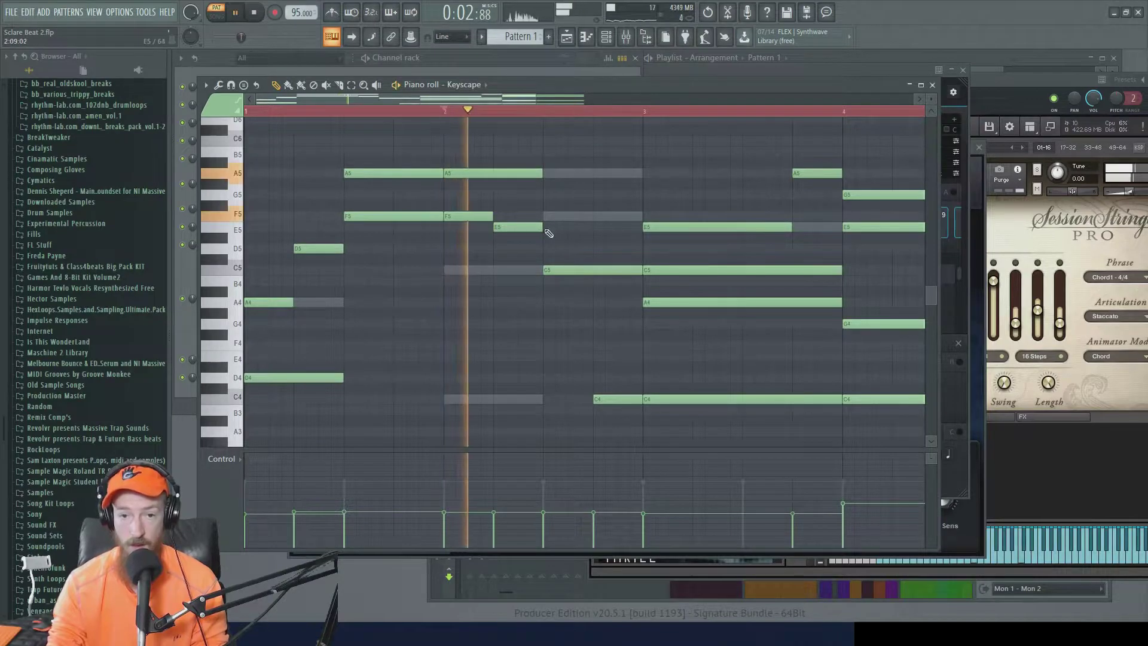
key("space")
Extend bar two's E5 to the end of the bar and play back from bar two.
left_click_drag(542, 228, 635, 232)
mouse_move(527, 202)
left_mouse_down()
mouse_move(540, 244)
mouse_move(575, 286)
mouse_move(547, 211)
left_mouse_up()
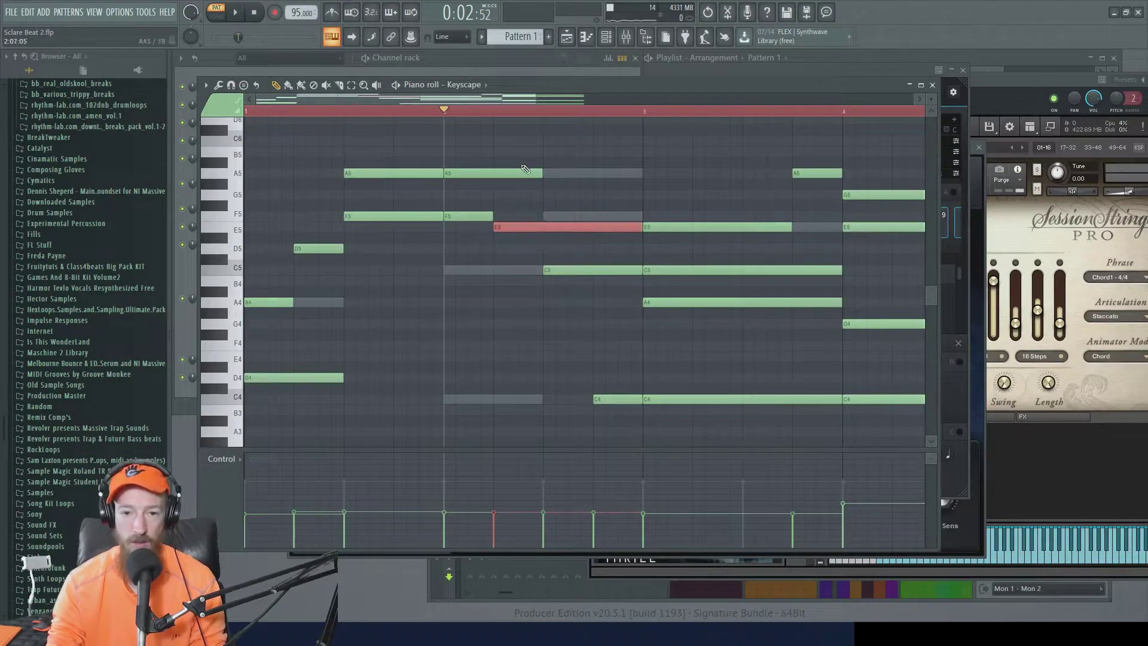
key("space")
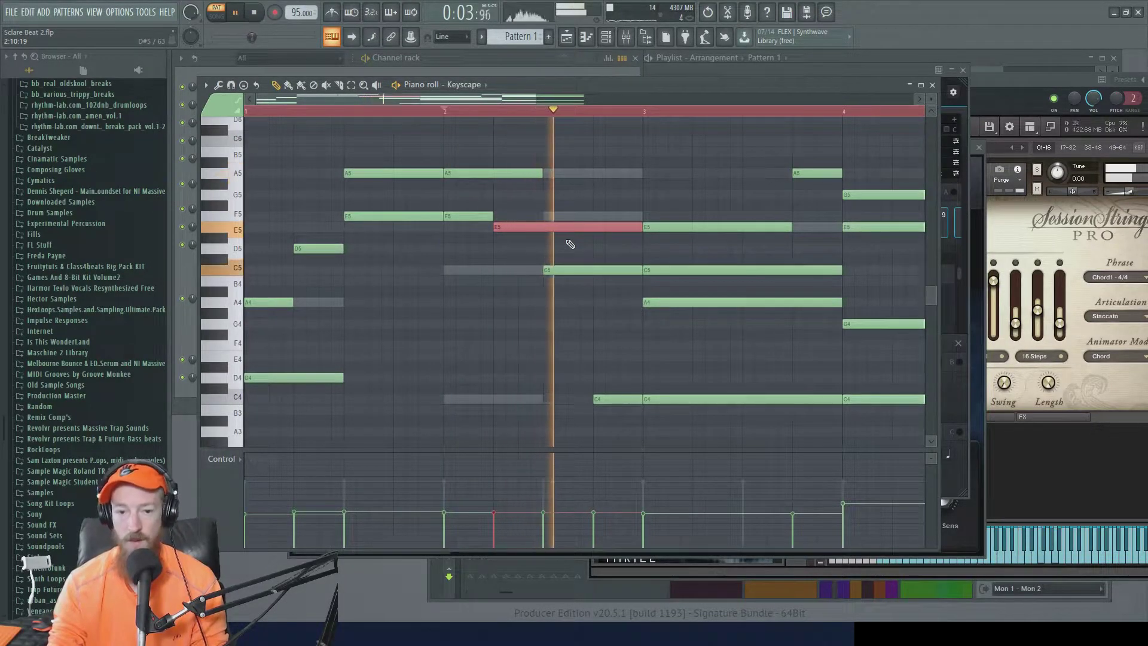
key("space")
Slightly lower the velocities of bar two's notes starting on beats one and two, and return the playhead to the start.
left_click_drag(570, 201, 623, 426)
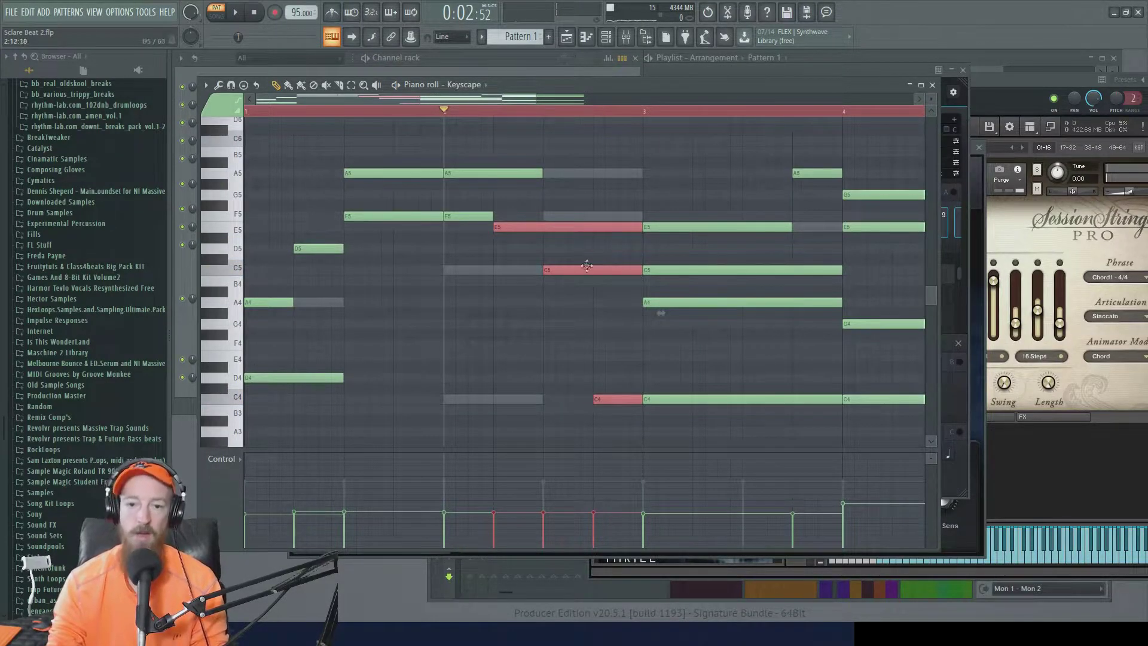
left_click(596, 225)
scroll(416, 257, "up", 2)
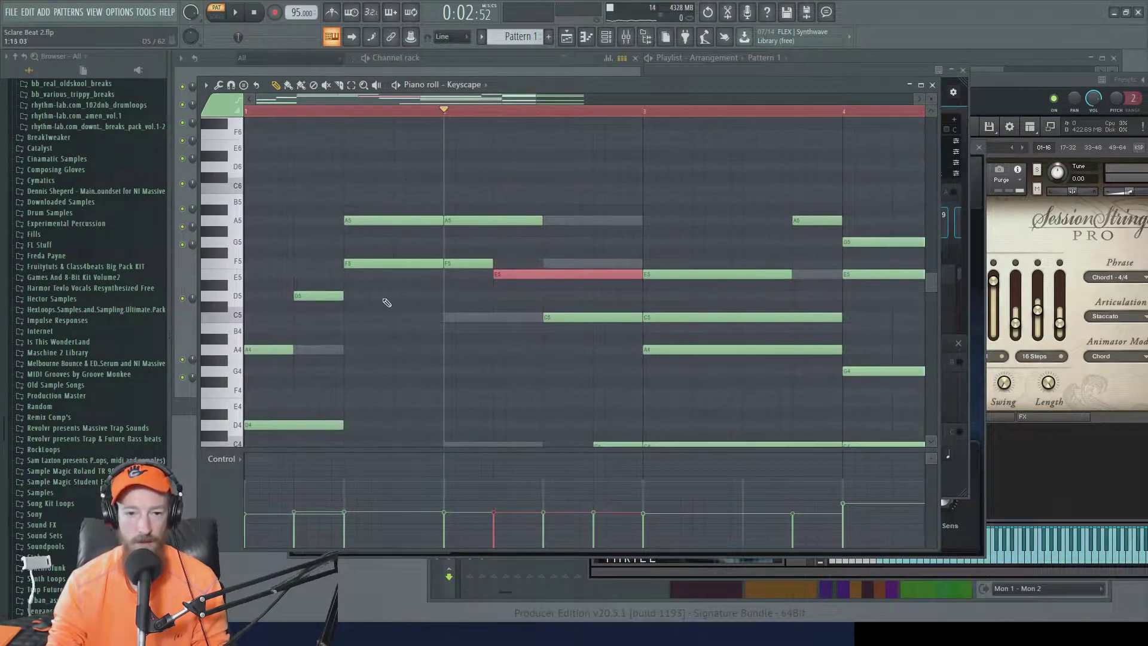
mouse_move(338, 295)
left_mouse_down()
mouse_move(394, 297)
mouse_move(338, 306)
left_mouse_up()
scroll(338, 314, "down", 4)
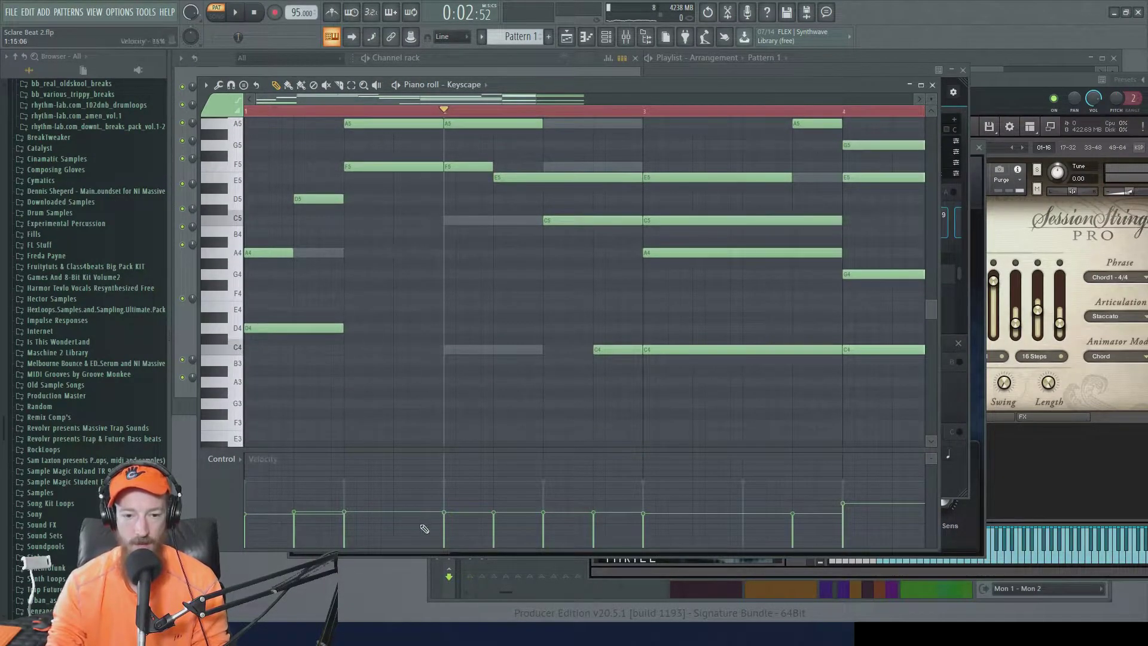
left_click_drag(430, 515, 474, 526)
left_click(498, 517)
left_click_drag(264, 112, 216, 115)
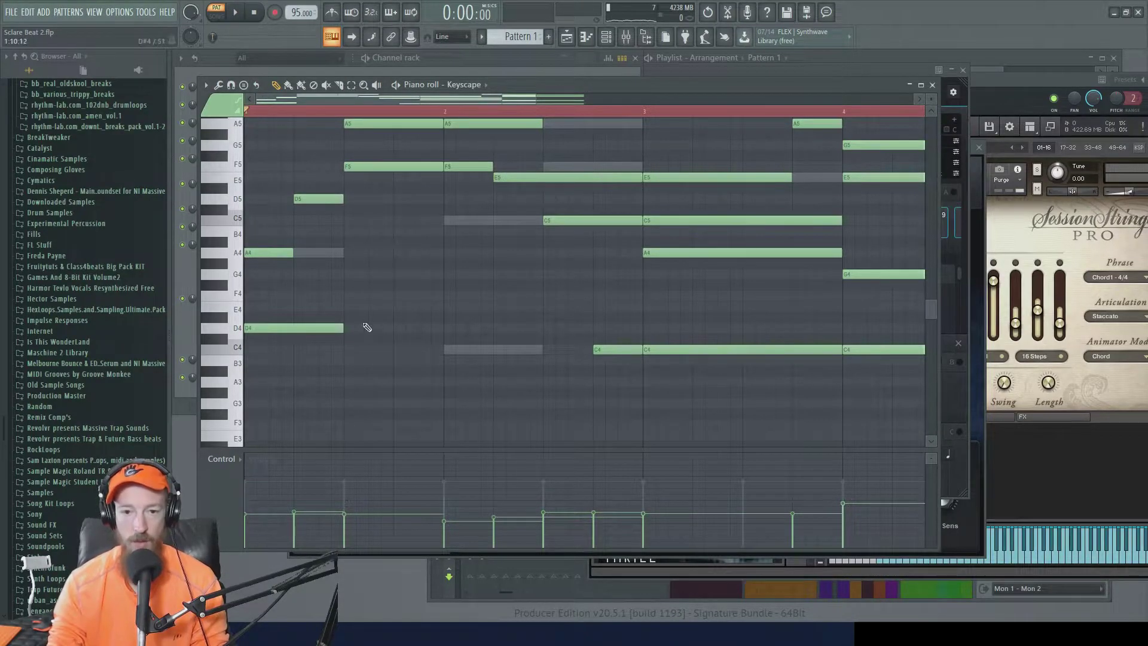
Check the chord progression in Scaler and play the Keyscape part of Pattern 1 from the beginning.
scroll(422, 375, "up", 4)
scroll(454, 373, "down", 3)
left_click_drag(515, 367, 521, 322)
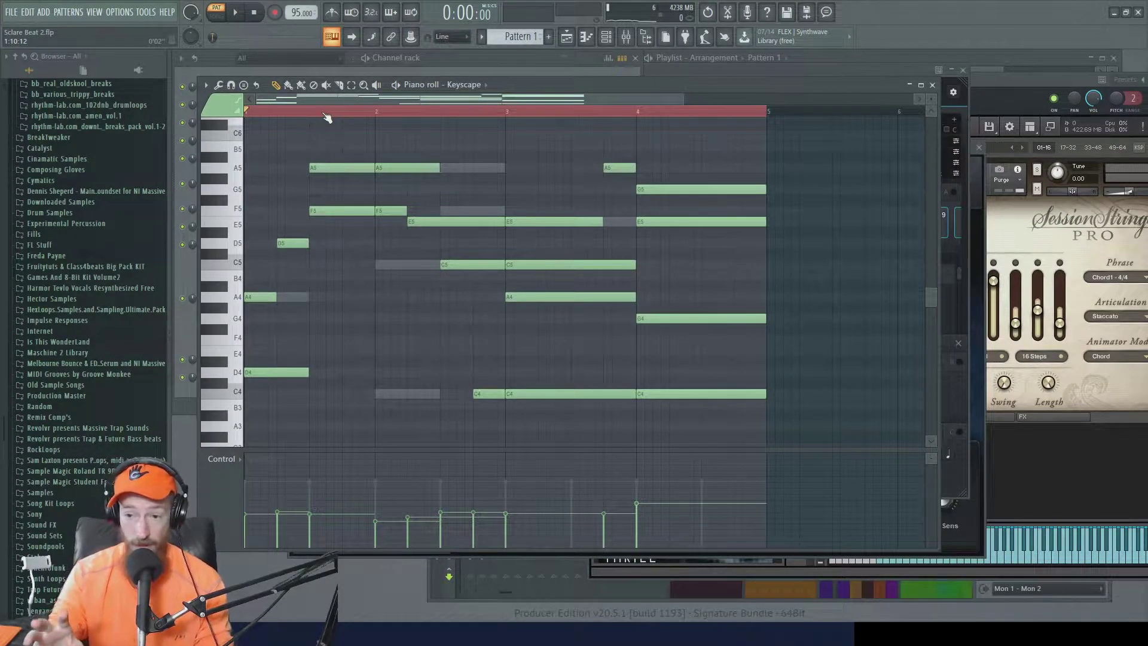
left_click(967, 195)
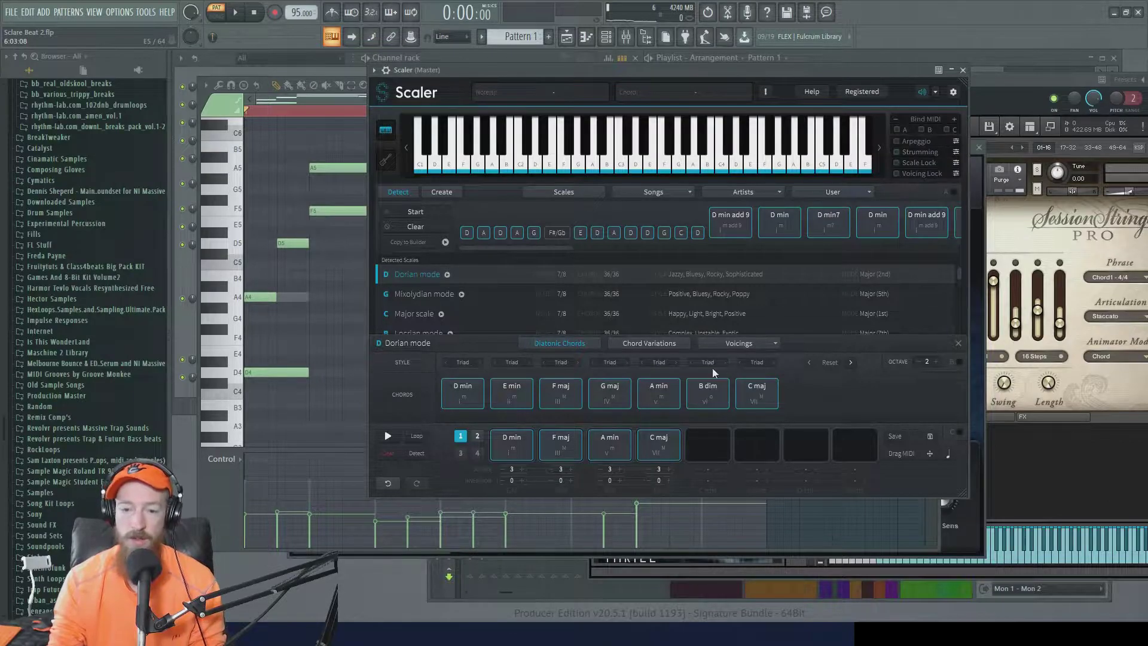
left_click(361, 99)
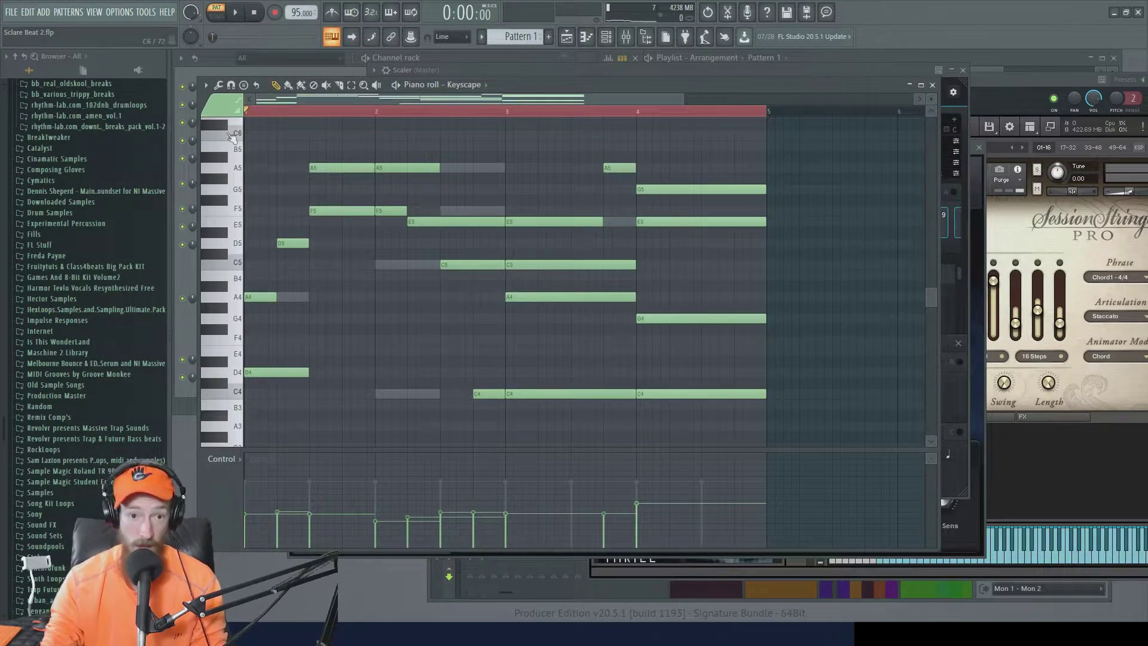
key("space")
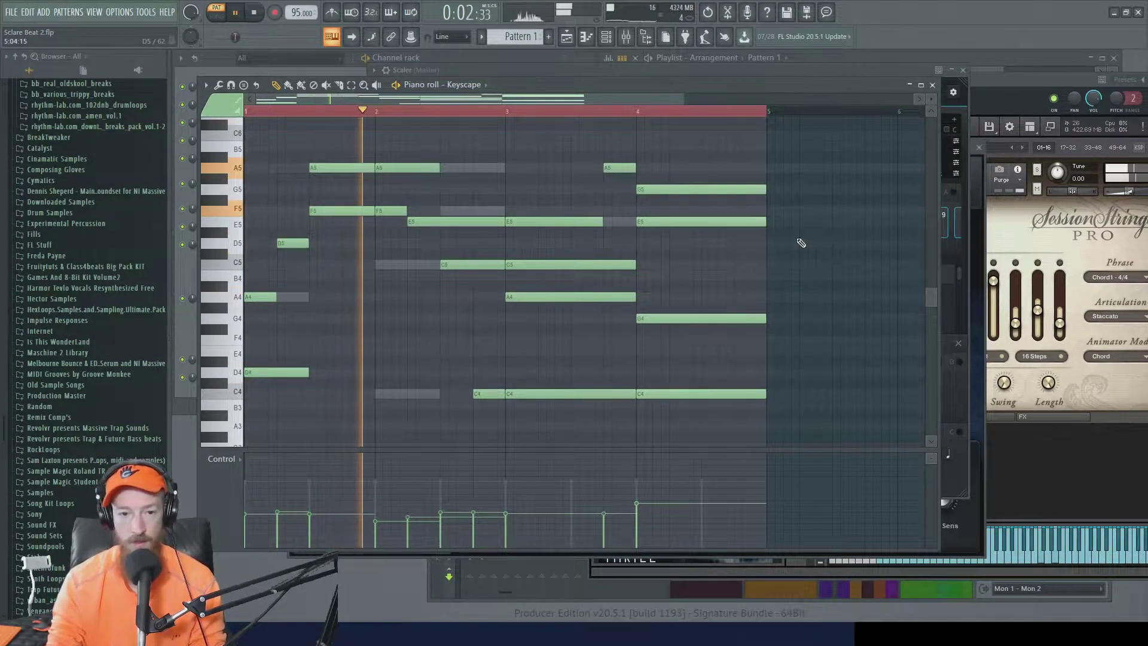
scroll(709, 217, "down", 1)
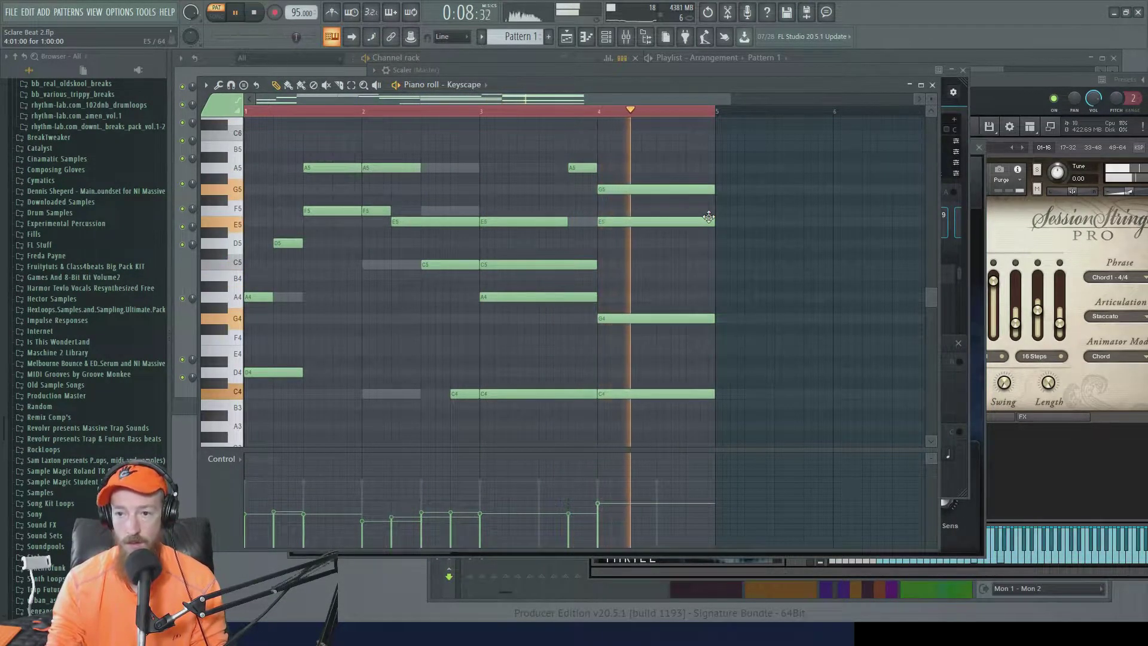
Stop playback, duplicate the Pattern 1 clip to bar 5 of the playlist, and make the copy unique as Pattern 2.
left_click(1052, 59)
key("space")
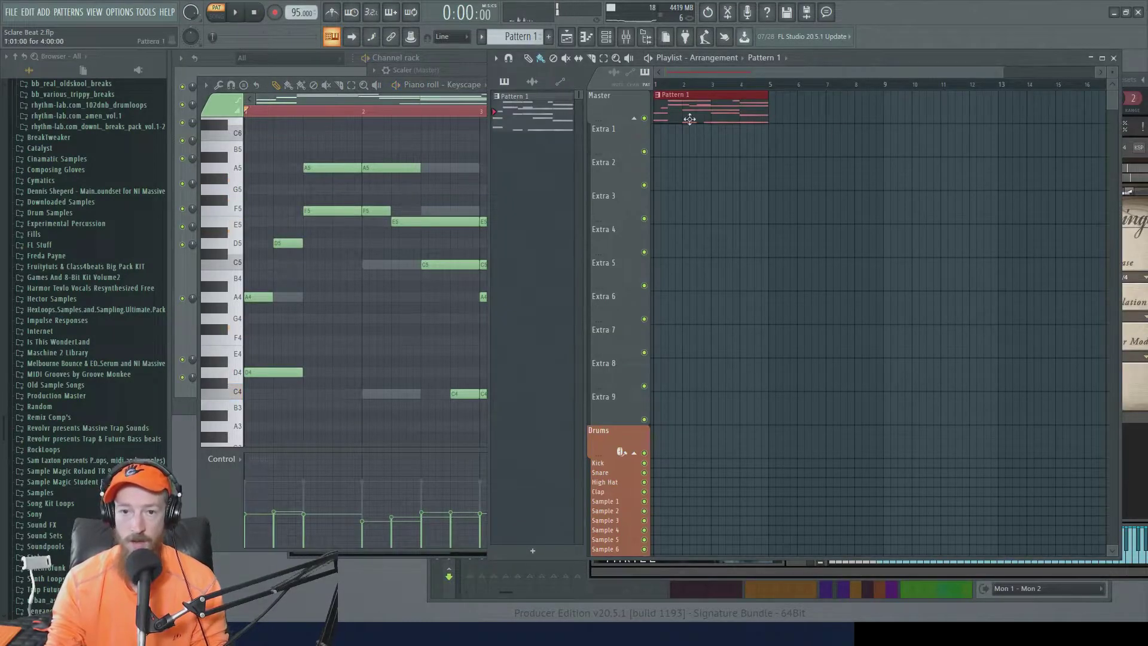
left_click_drag(693, 110, 808, 110)
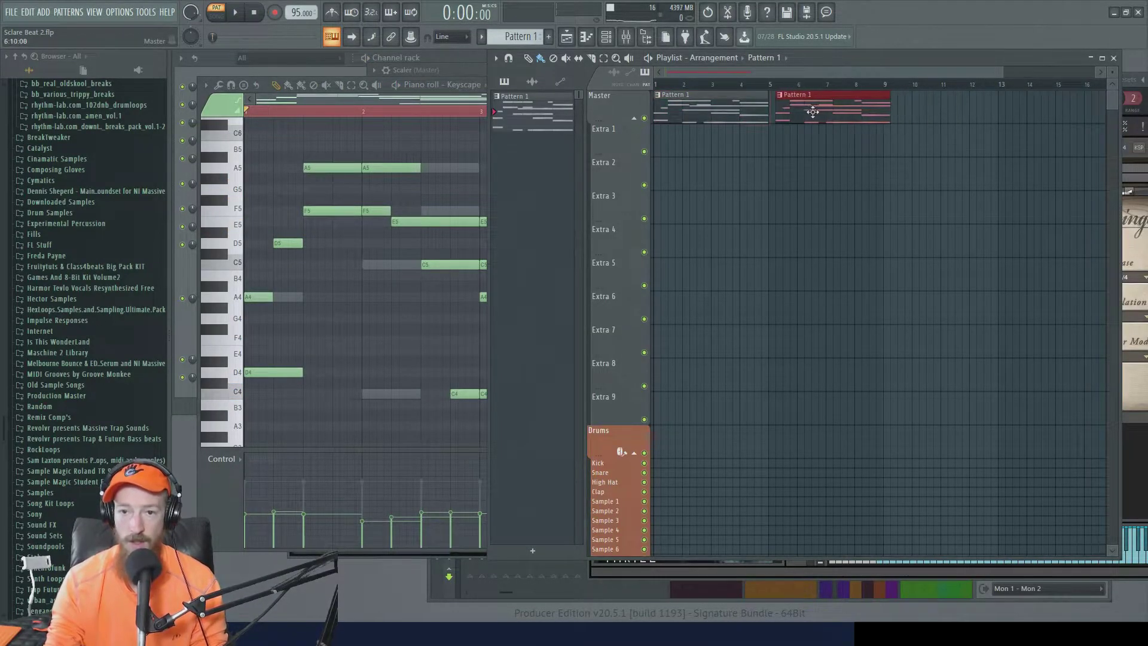
left_click(771, 97)
left_click(799, 173)
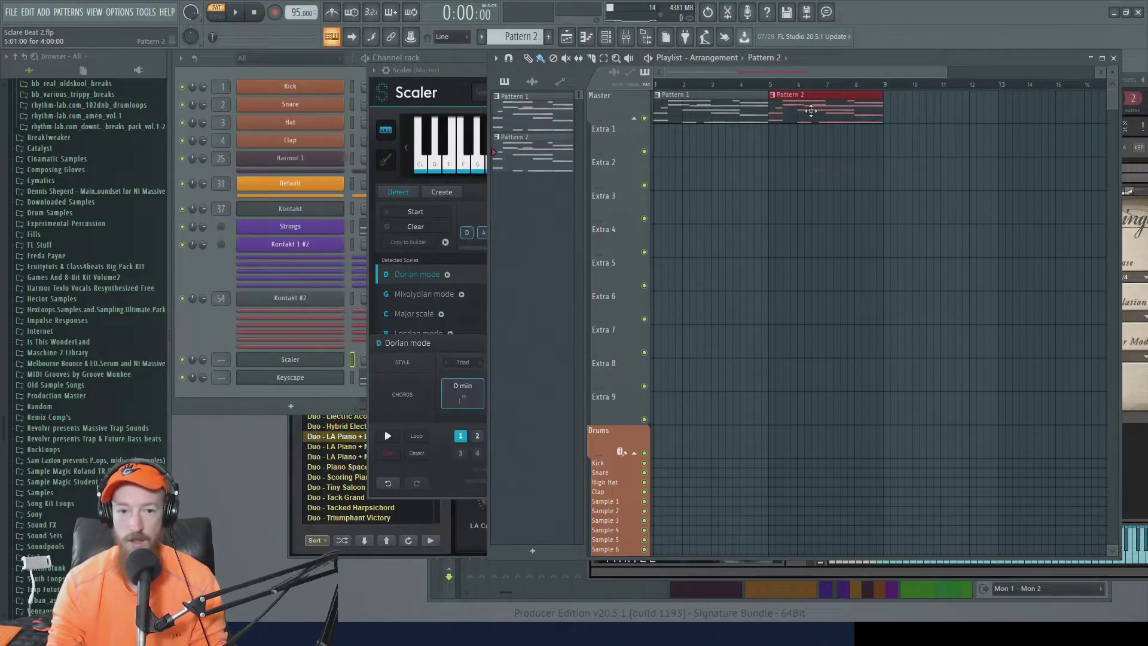
Open Pattern 2's Keyscape notes in the piano roll, raise bar one's opening D4 to F5, and audition it.
left_click(273, 274)
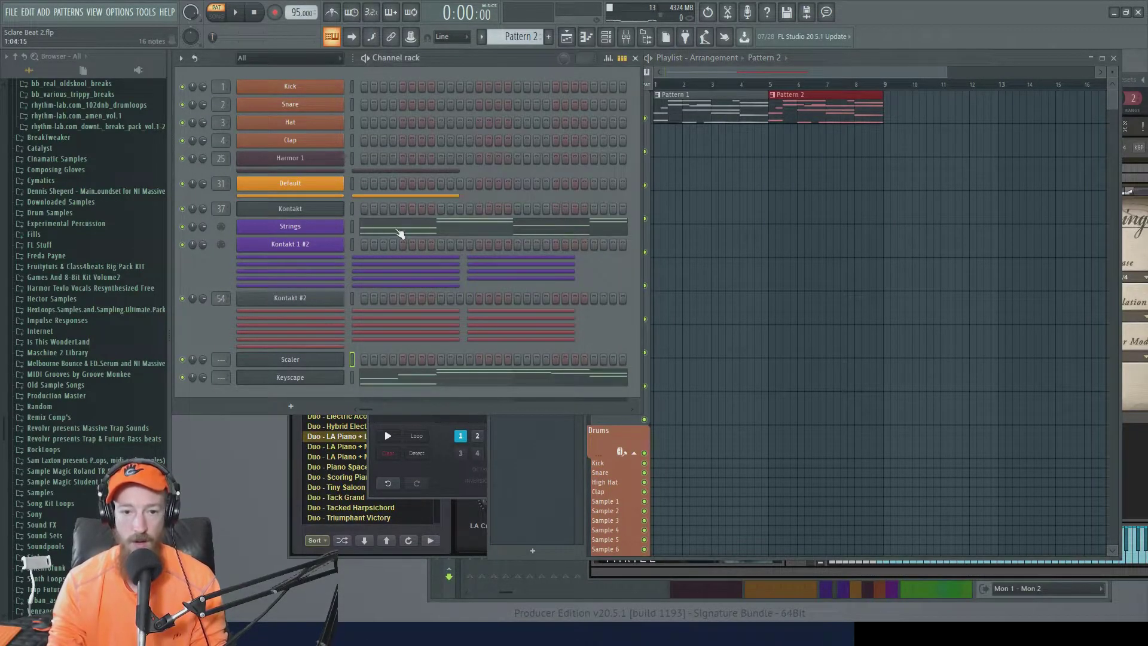
left_click(404, 381)
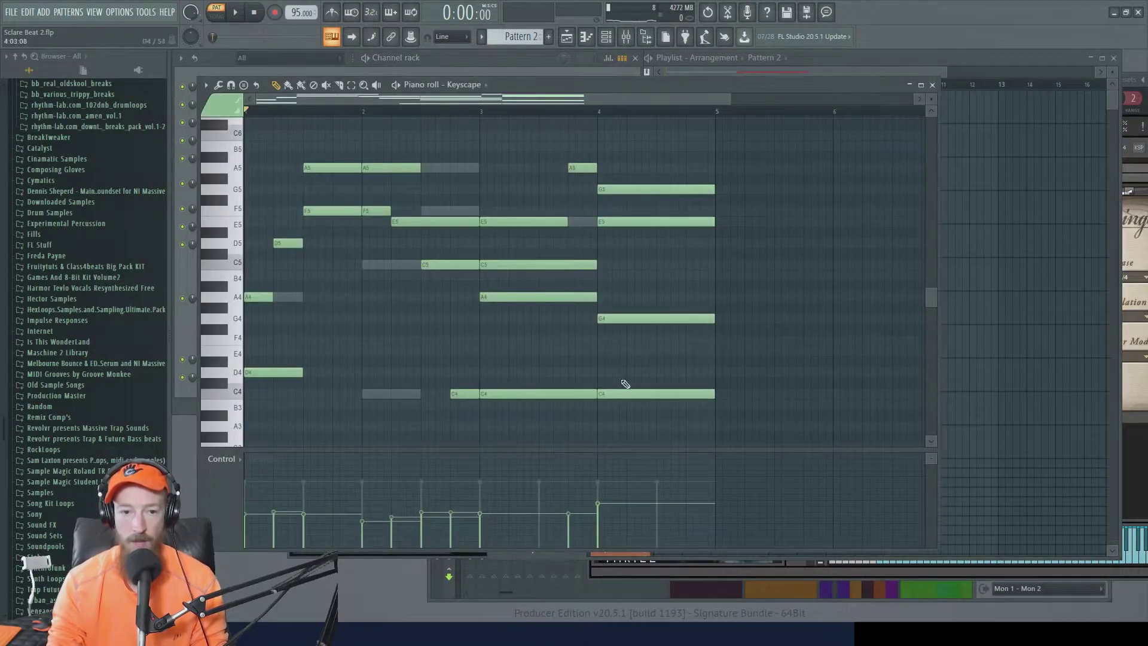
scroll(632, 299, "up", 3)
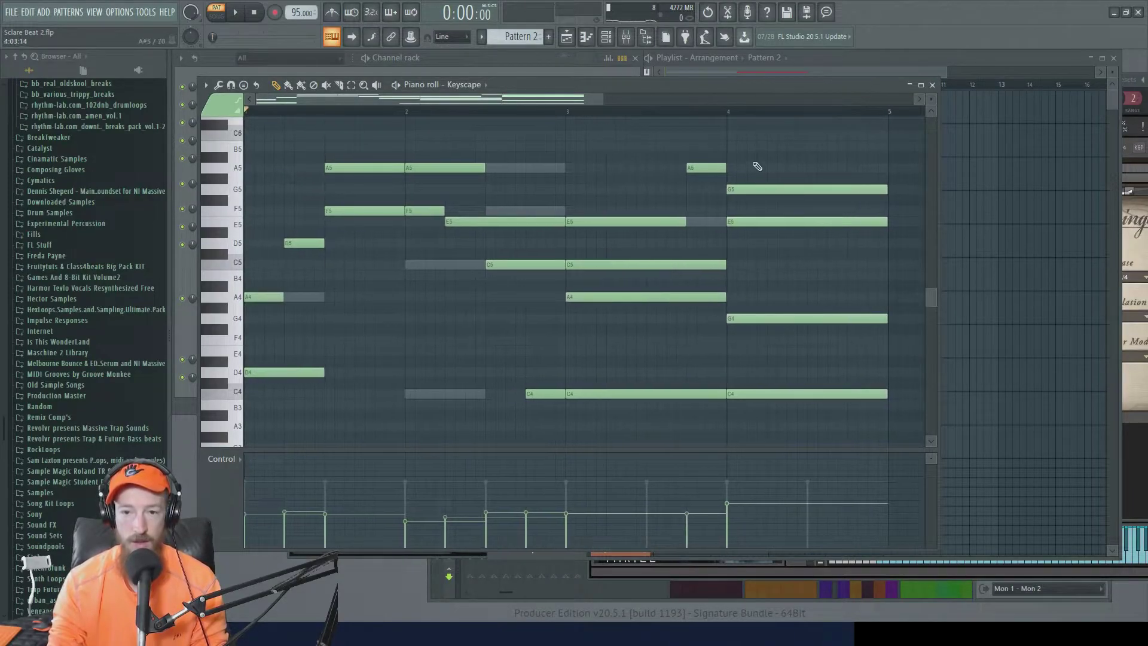
left_click_drag(758, 167, 769, 449)
key("ctrl+d")
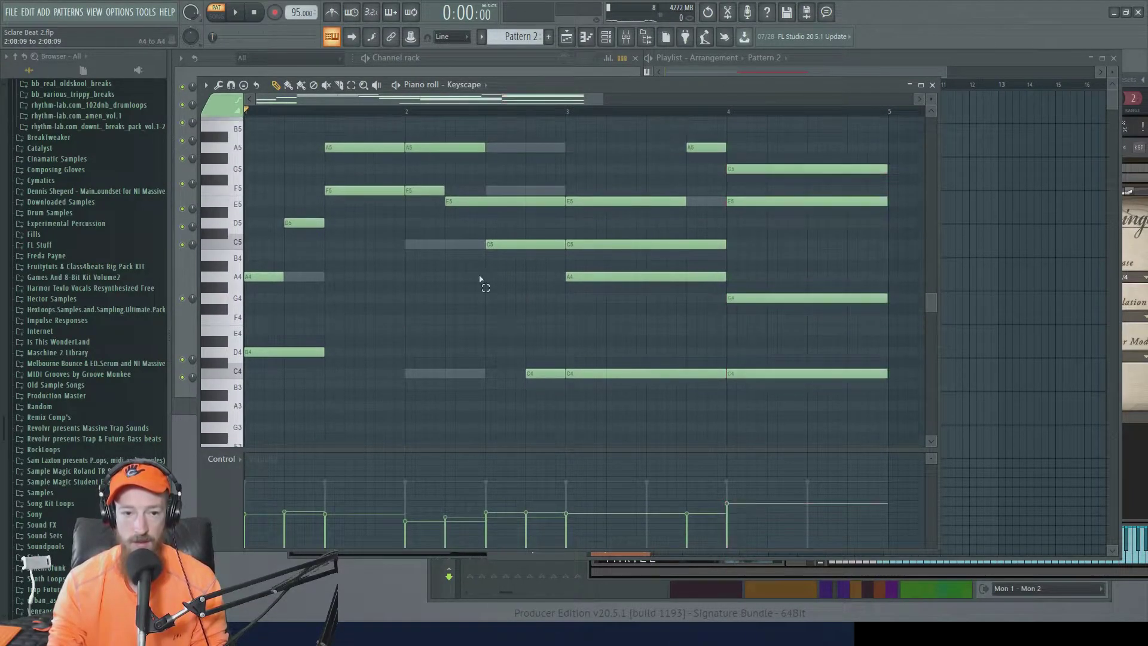
left_click_drag(278, 352, 281, 171)
scroll(304, 288, "up", 3)
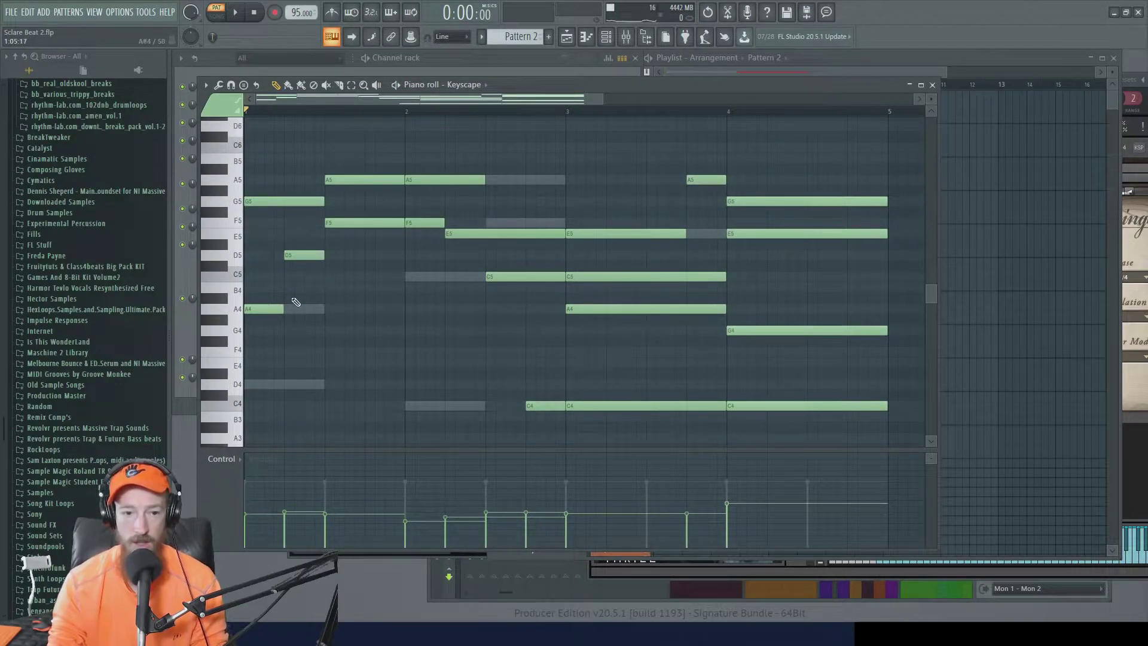
scroll(347, 302, "up", 2)
scroll(351, 301, "up", 1)
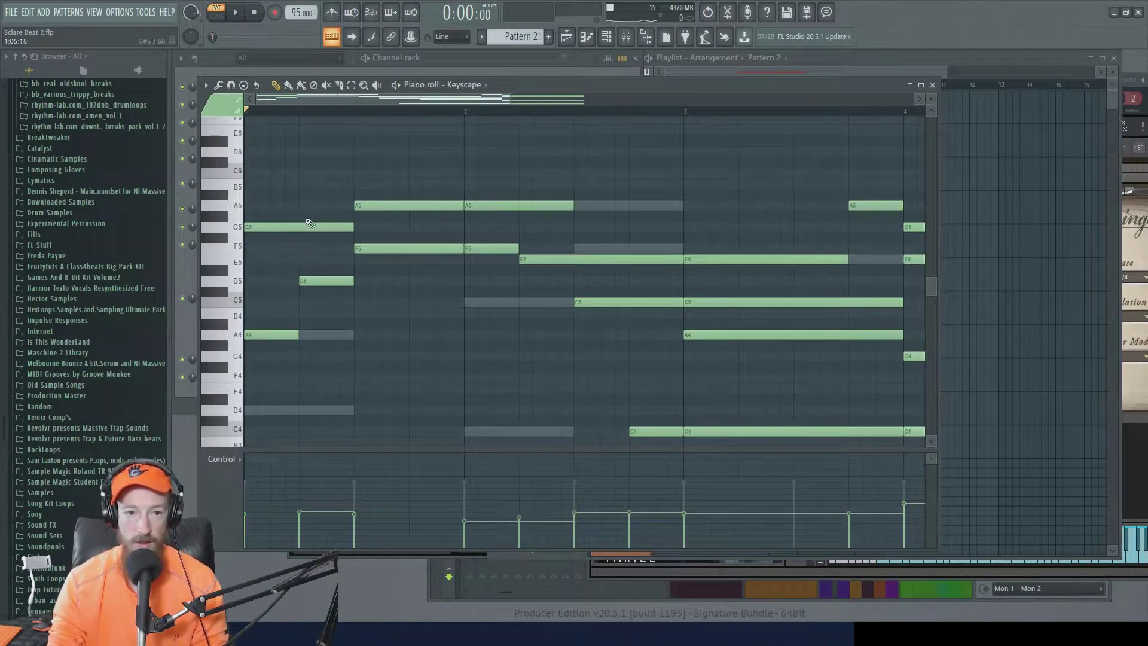
left_click_drag(279, 224, 275, 248)
key("space")
key("space")
Lower bar one's beat-two D5 to E4 and play back from the start.
left_click_drag(321, 278, 307, 390)
key("space")
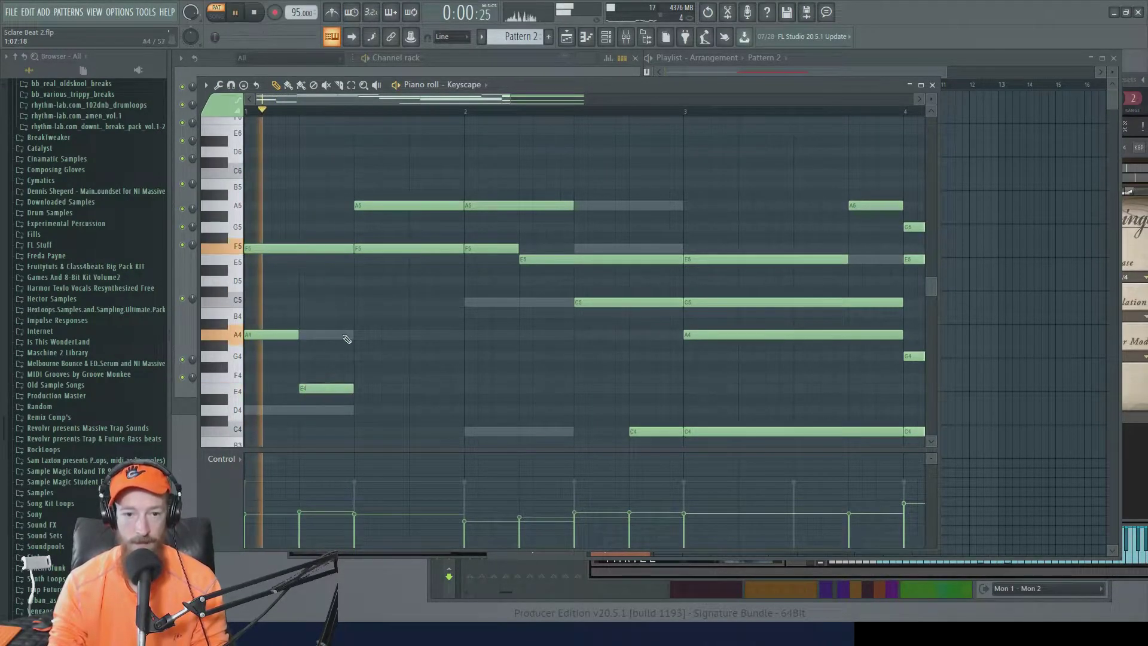
scroll(353, 287, "up", 3)
key("space")
scroll(386, 159, "up", 2)
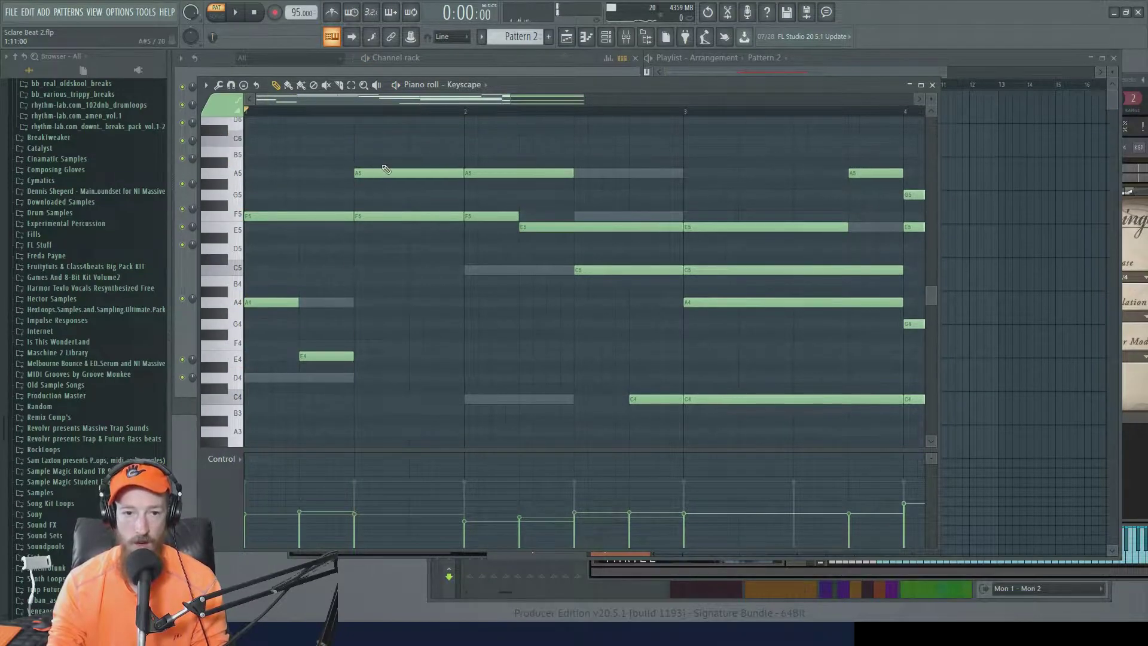
Lower bar one's beat-three A5 to D4 and F5 to A4, auditioning after each change.
left_click_drag(381, 173, 383, 378)
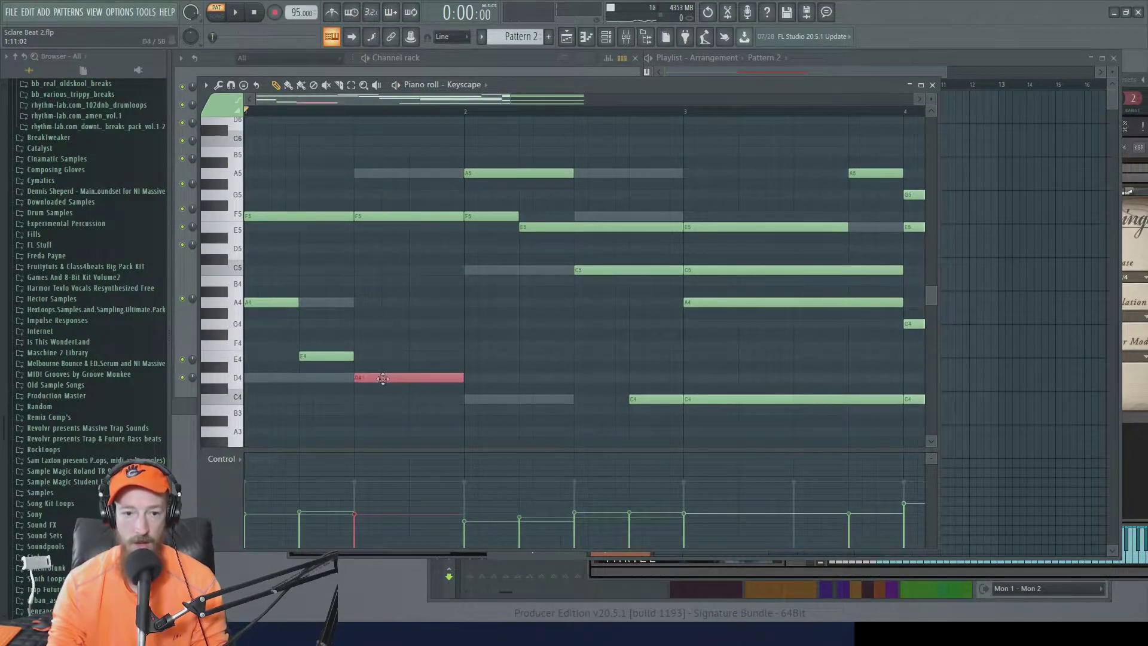
left_click(326, 354)
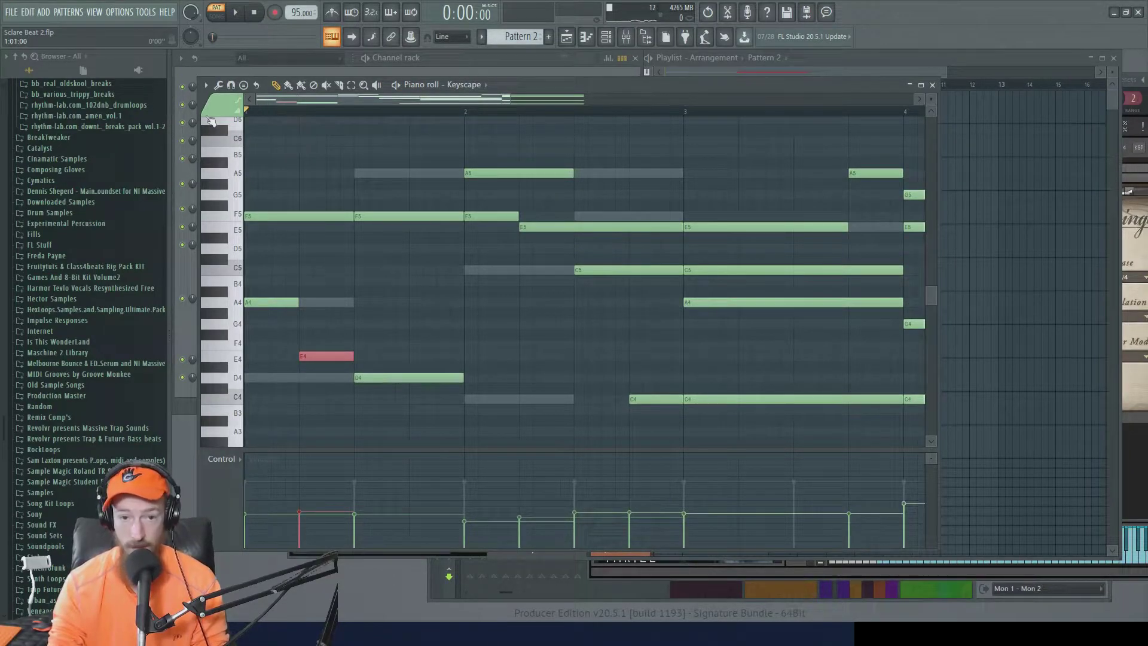
key("space")
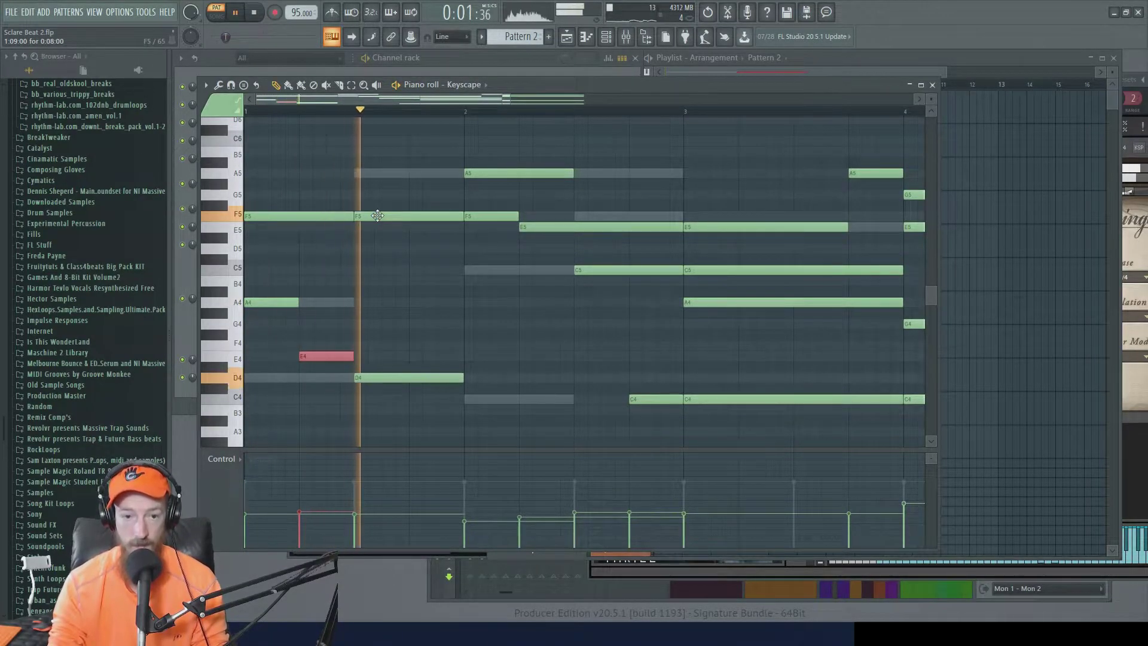
key("space")
left_click_drag(377, 215, 380, 298)
key("space")
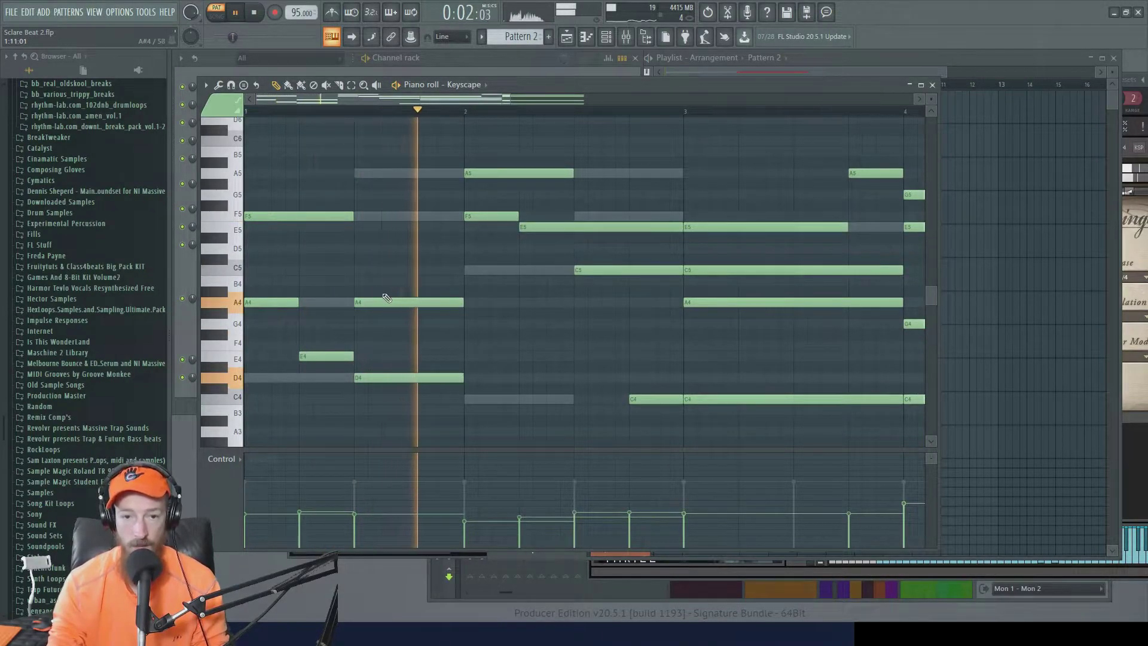
key("space")
Lower bar two's A5 to C4, F5 to C5, E5 to A4 and beat-three C5 to F4, and play the pattern.
left_click_drag(492, 175, 482, 402)
left_click_drag(485, 216, 483, 270)
left_click_drag(570, 231, 584, 338)
scroll(607, 300, "down", 2, "ctrl")
scroll(555, 232, "down", 2)
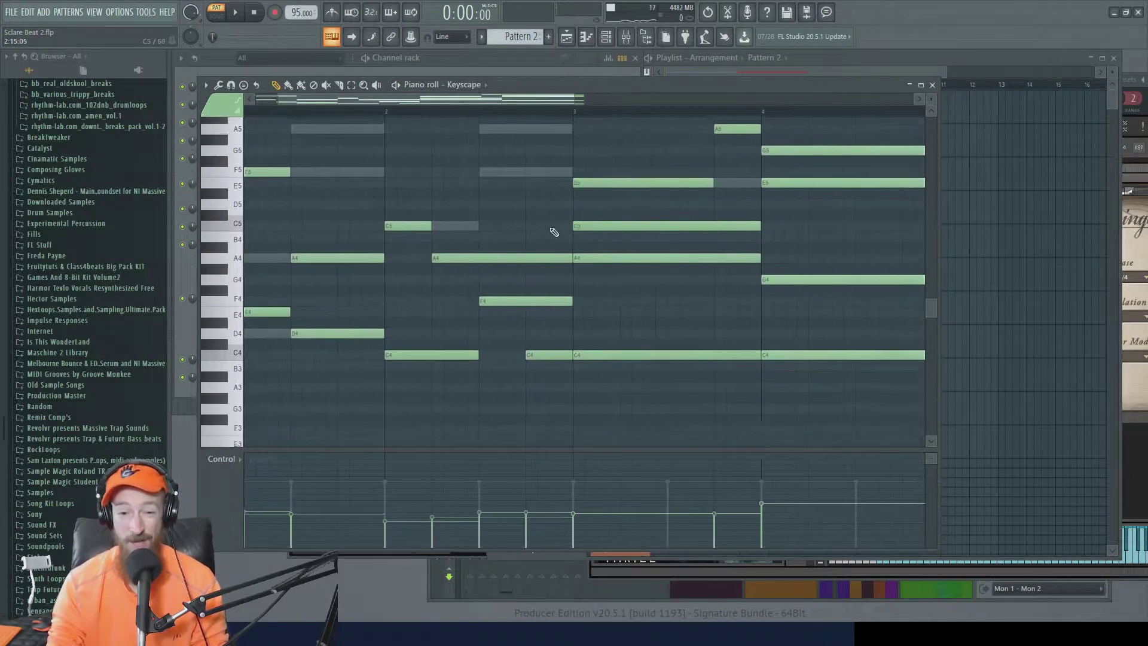
scroll(597, 257, "up", 2)
key("space")
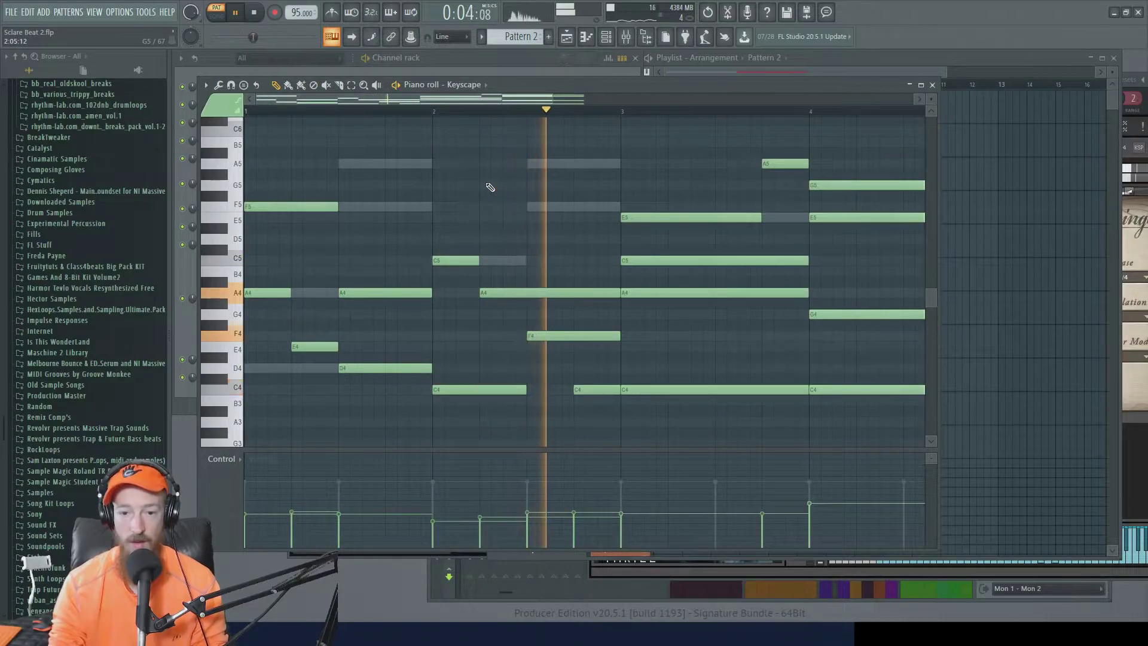
scroll(514, 215, "down", 2)
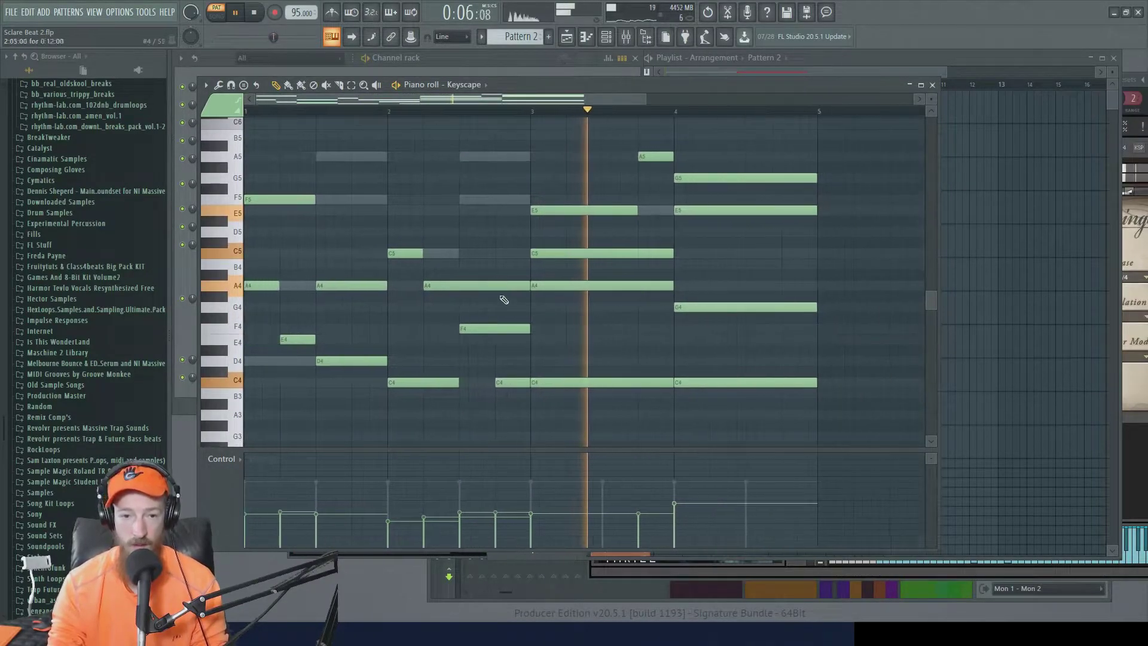
key("space")
Lower bar three's last-beat A5 to E4 and bar four's E5 to C5, delete bar four's G5, and play from bar three.
left_click_drag(584, 169, 586, 351)
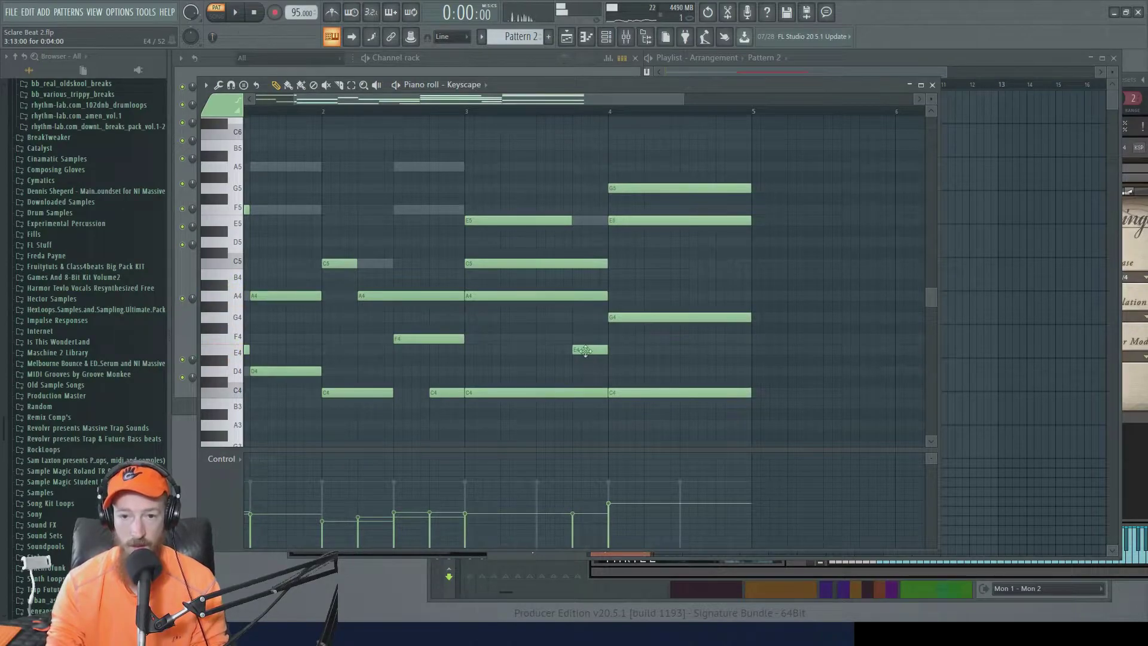
right_click(645, 186)
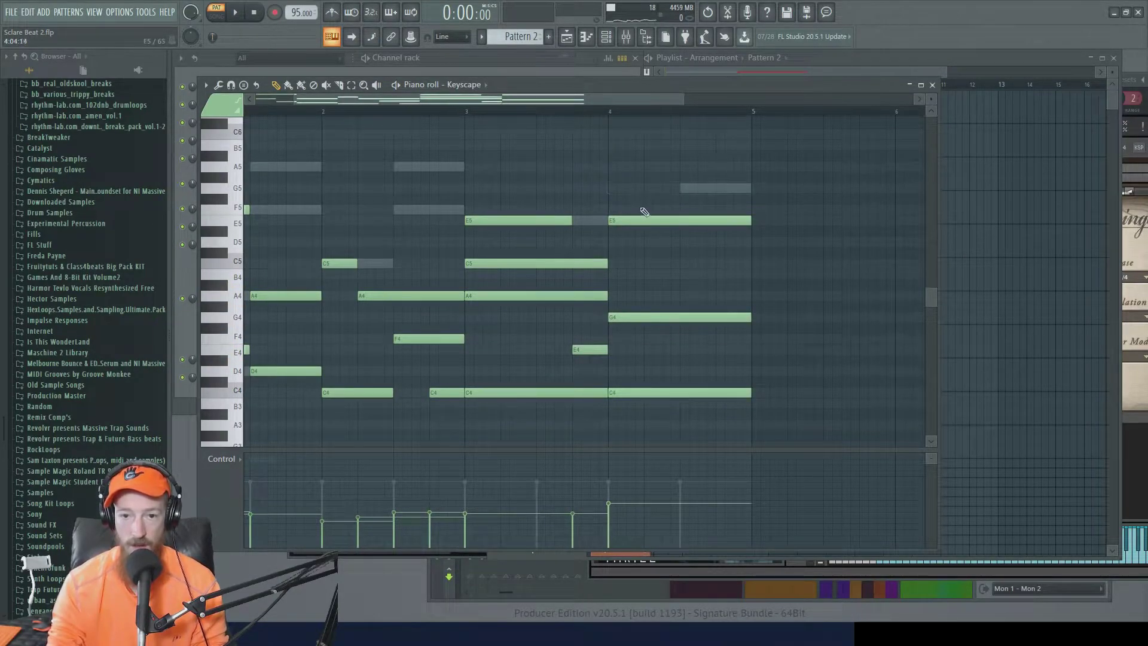
left_click_drag(637, 223, 637, 274)
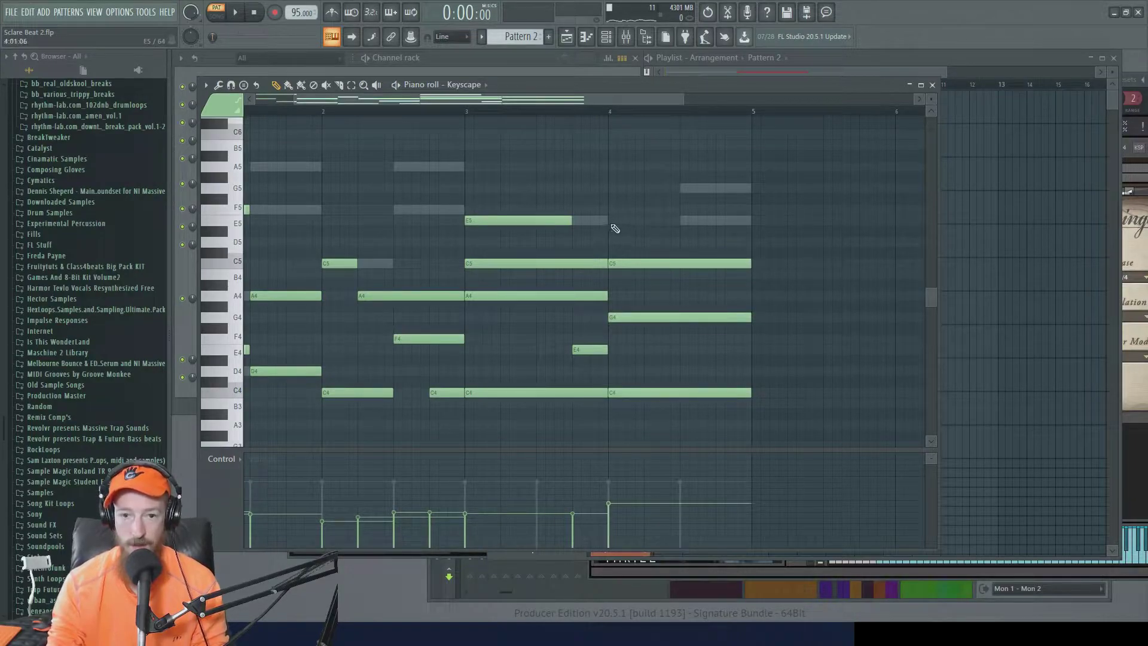
left_click(467, 110)
key("space")
scroll(634, 243, "down", 1)
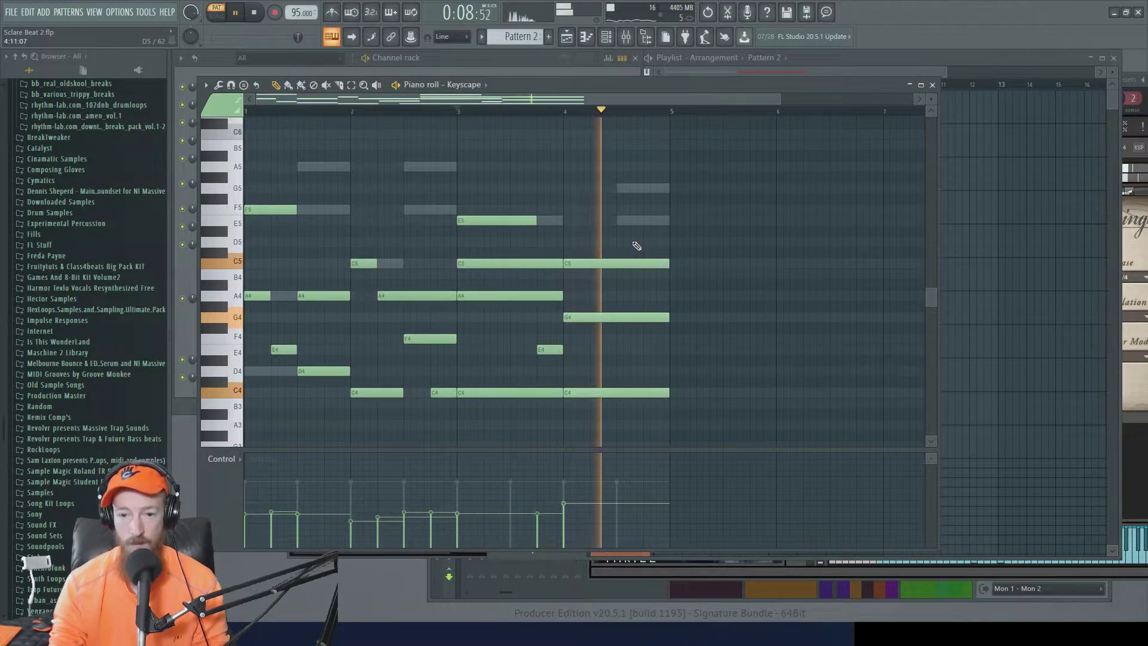
Stop playback, shorten bar four's C4 to three beats, and add a one-beat A3 on beat four.
key("space")
left_click_drag(668, 393, 660, 426)
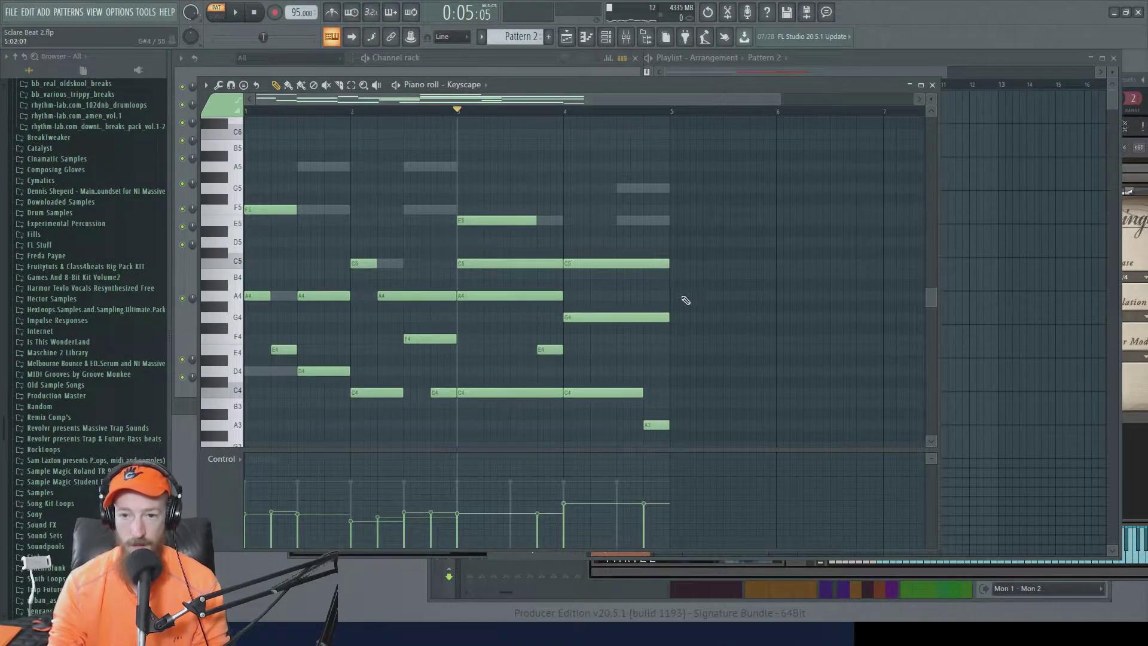
scroll(685, 299, "down", 1)
Duplicate the Pattern 2 clip to bar 9 of the playlist, and briefly play Pattern 2's Keyscape part before returning to the playlist.
left_click(928, 56)
left_click_drag(826, 110, 959, 114)
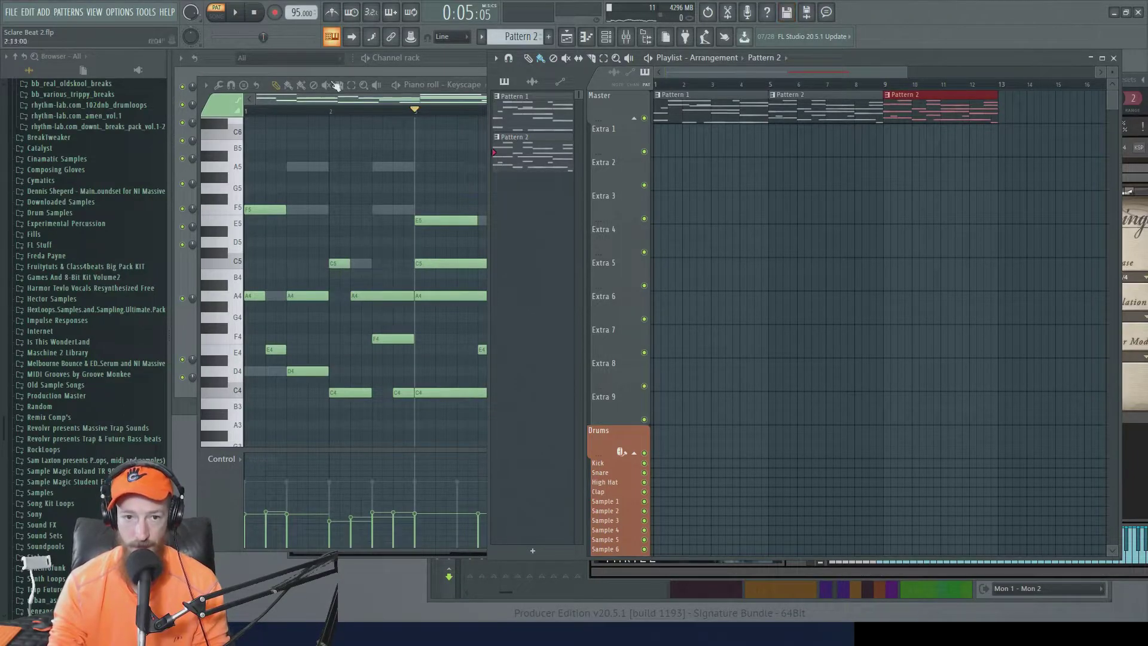
left_click(407, 112)
key("space")
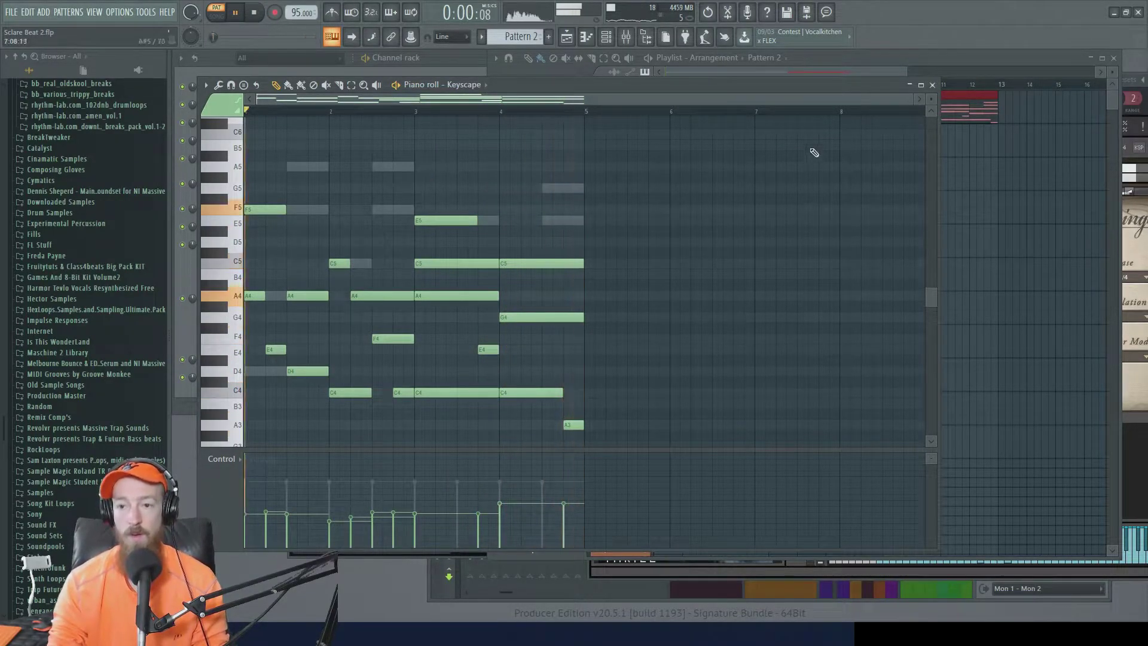
key("space")
key("F5")
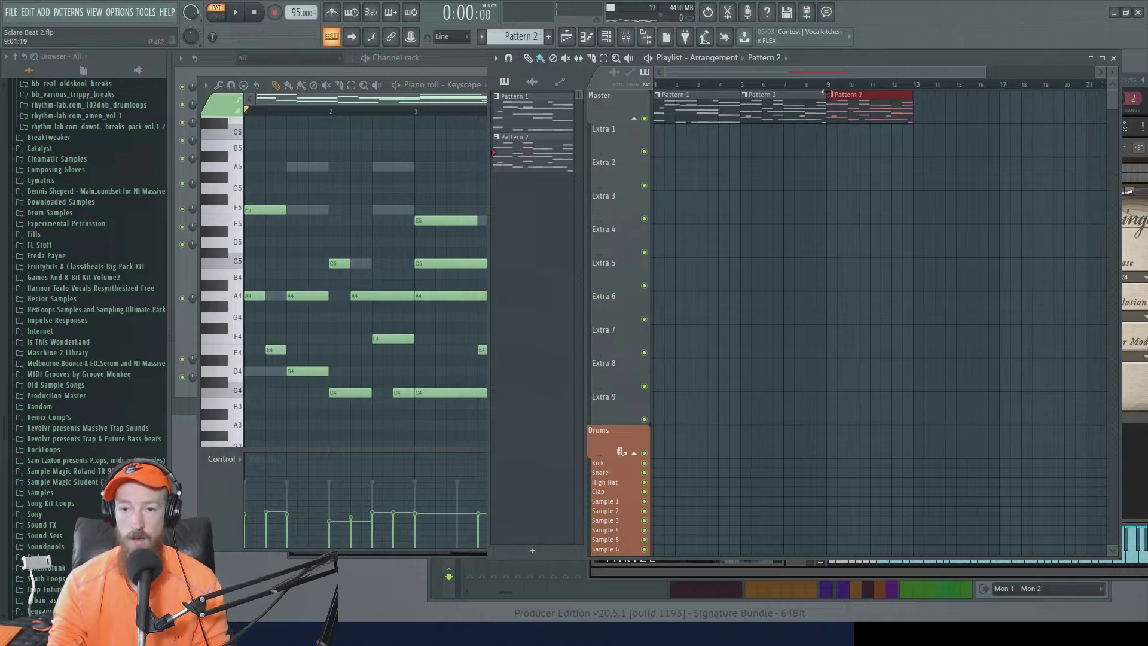
Make the pattern clip at bar 9 unique and show its Strings part in the piano roll.
left_click(830, 94)
left_click(865, 174)
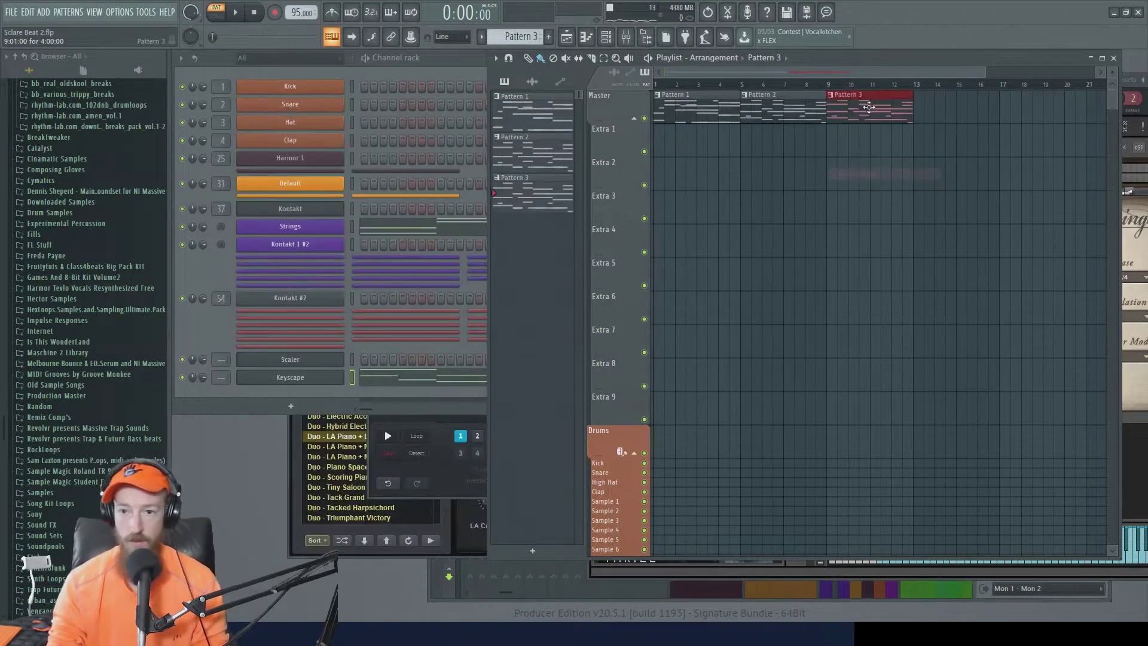
key("F7")
left_click_drag(714, 198, 589, 290)
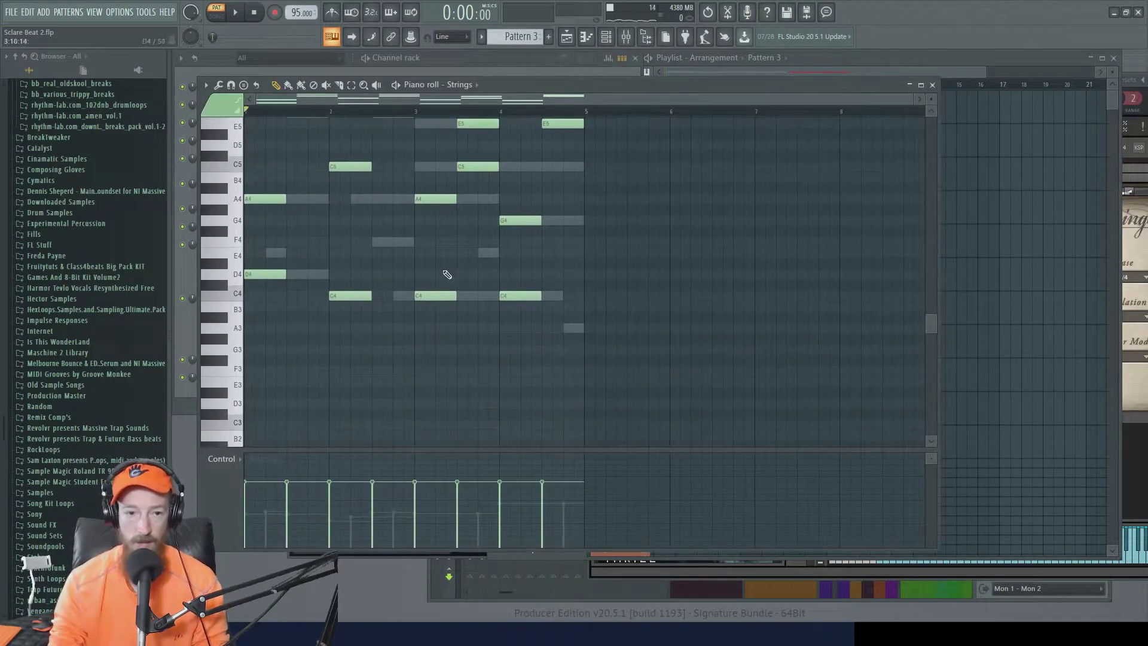
right_click(315, 275)
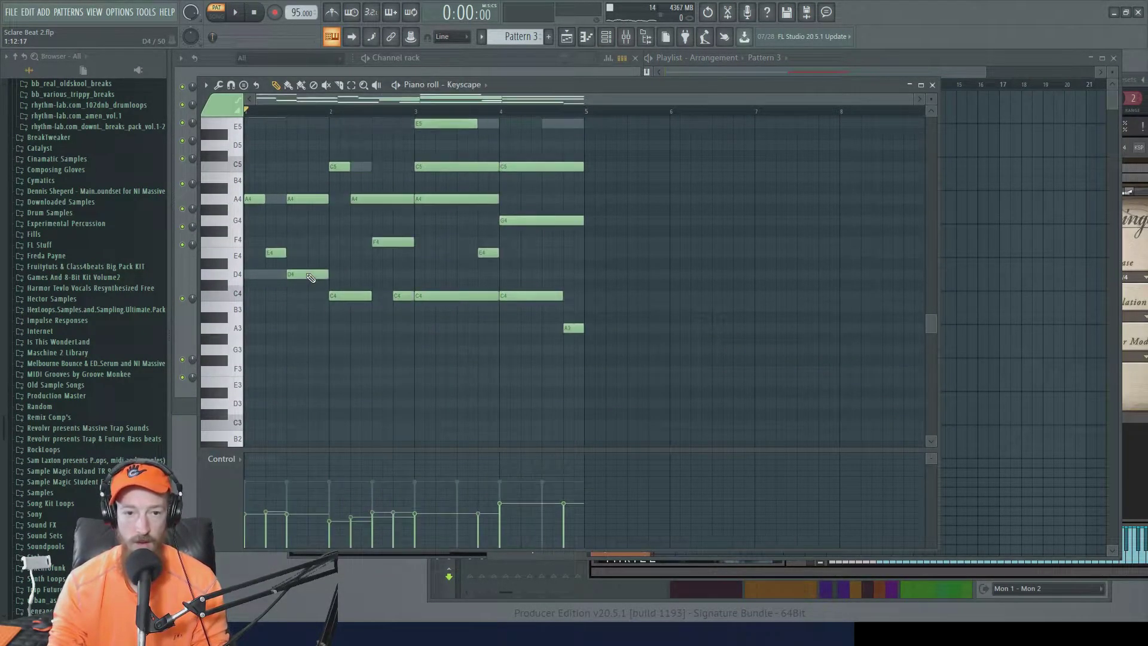
right_click(266, 279)
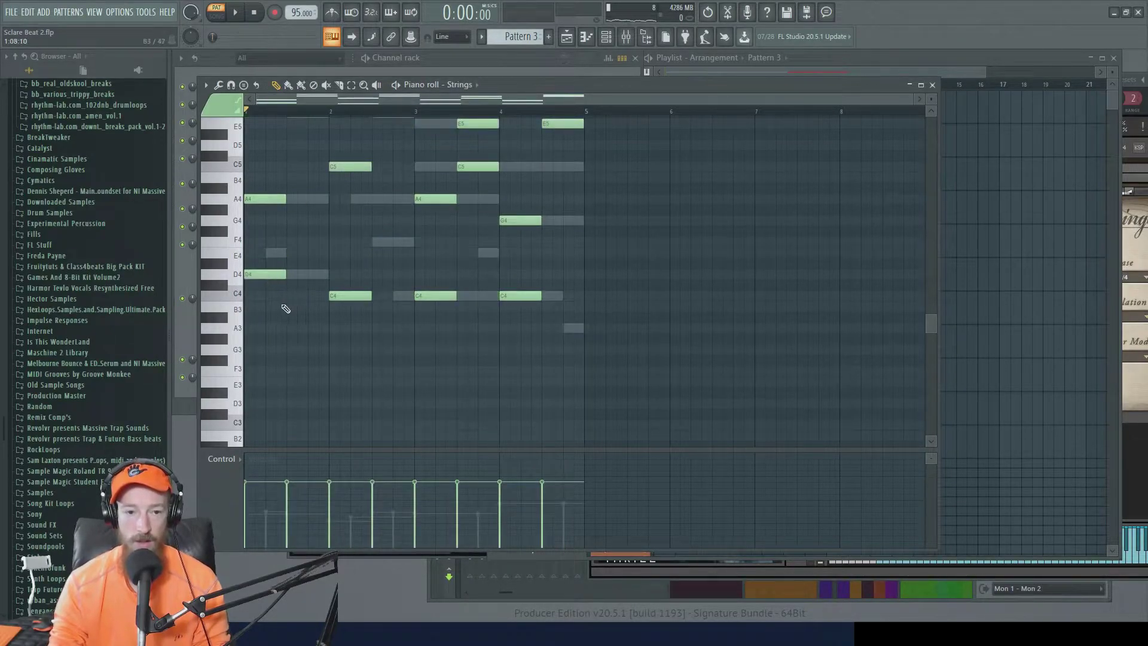
Add one-bar bass notes to the Strings part: D3 in bar one and C3 in bars two and three.
left_click(267, 404)
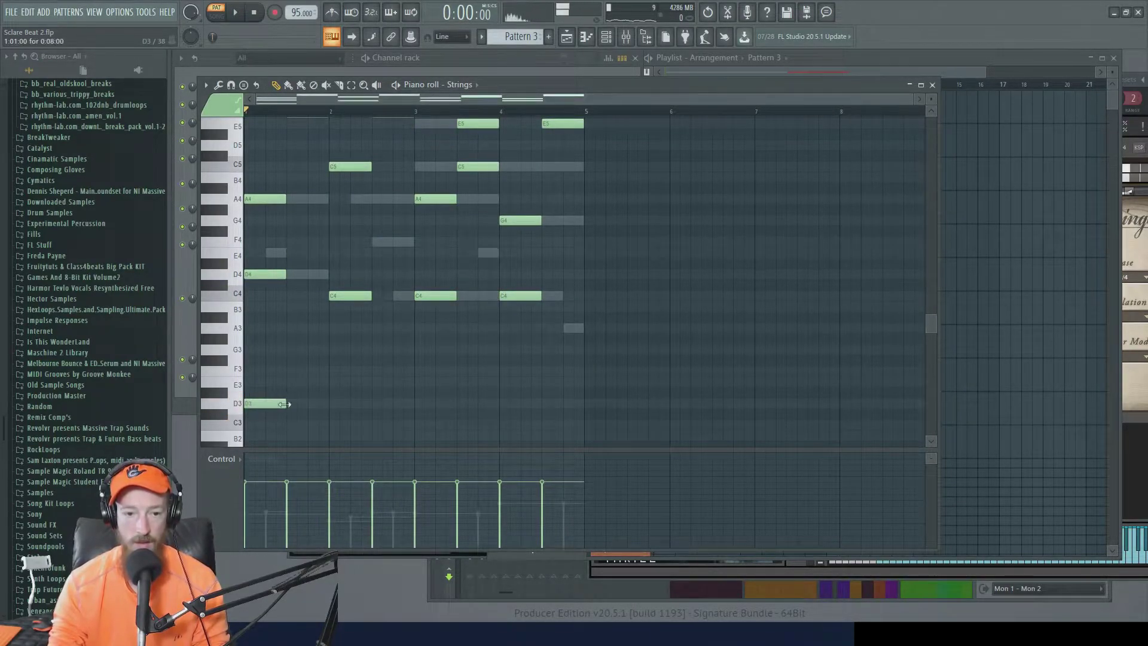
left_click_drag(281, 404, 322, 405)
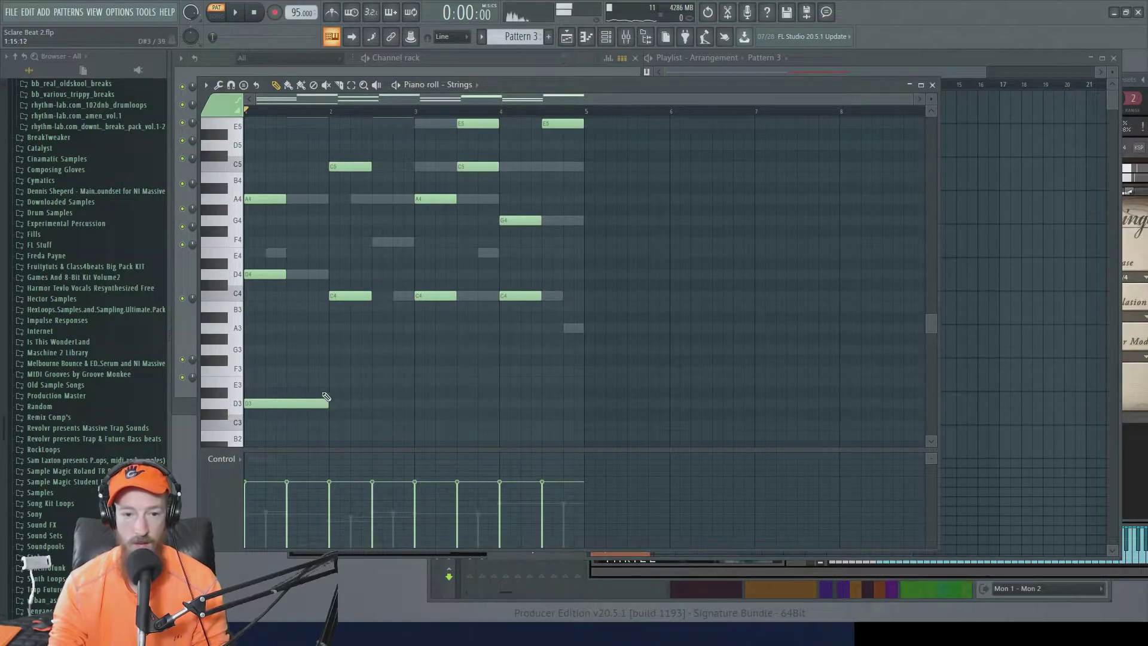
scroll(335, 407, "down", 1)
left_click(333, 393)
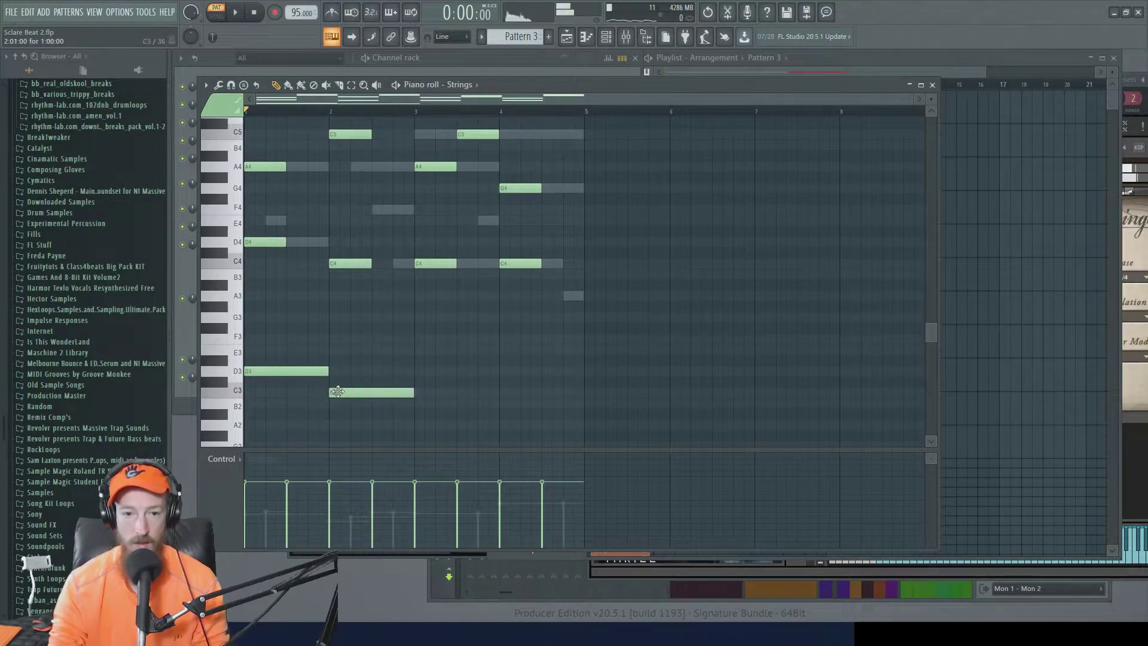
left_click(416, 372)
mouse_move(440, 372)
left_mouse_down()
mouse_move(441, 393)
mouse_move(432, 271)
mouse_move(429, 359)
left_mouse_up()
scroll(436, 385, "down", 1)
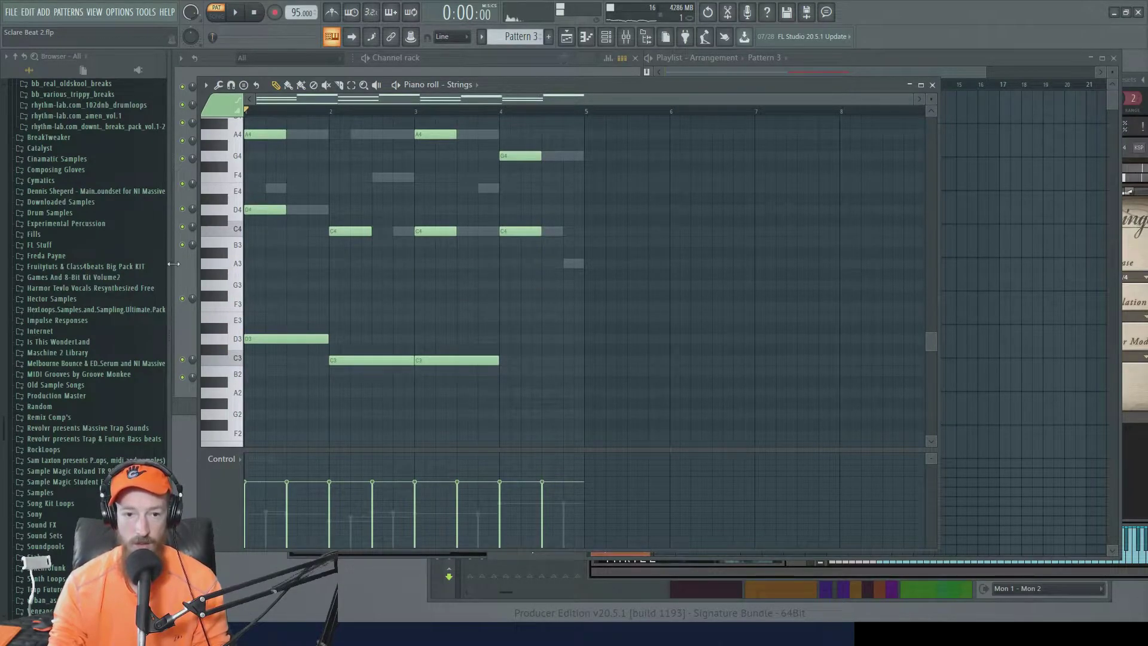
Check the chord progression in Scaler, lower bar three's C3 to A2, and add a one-bar C3 in bar four.
key("F6")
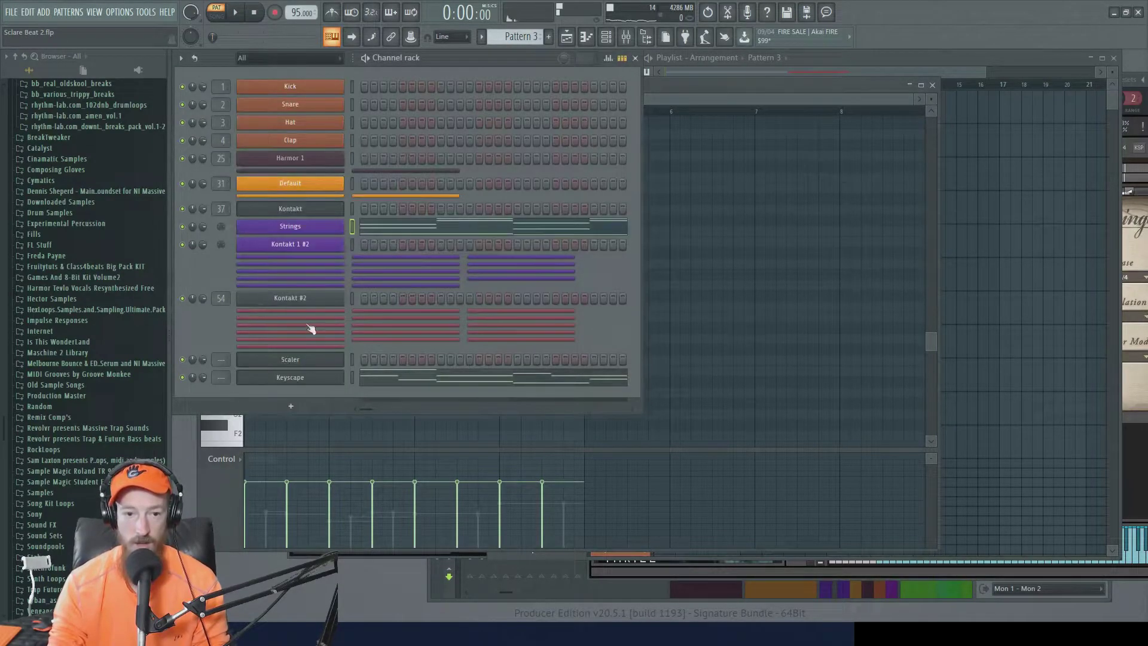
left_click(289, 359)
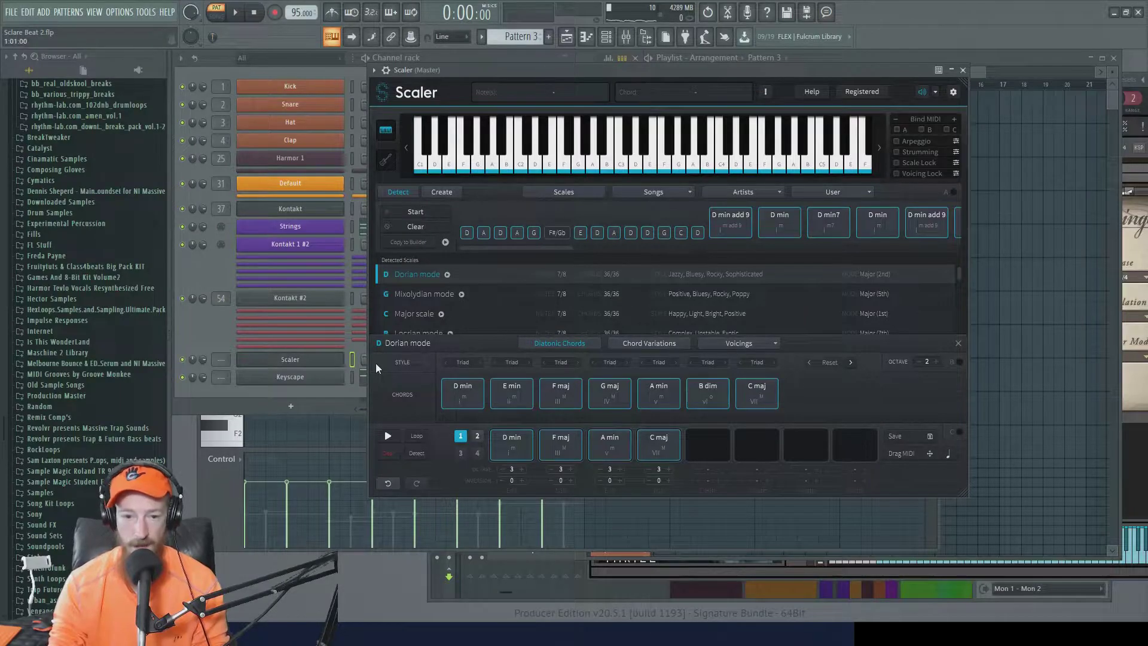
key("F7")
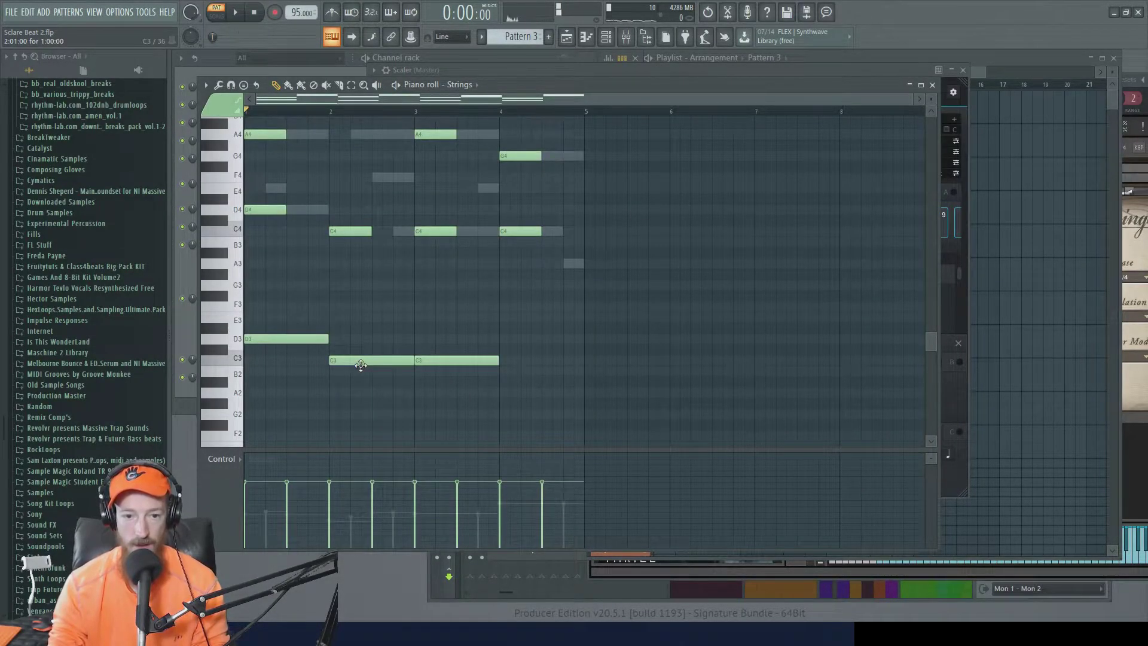
left_click_drag(434, 360, 435, 397)
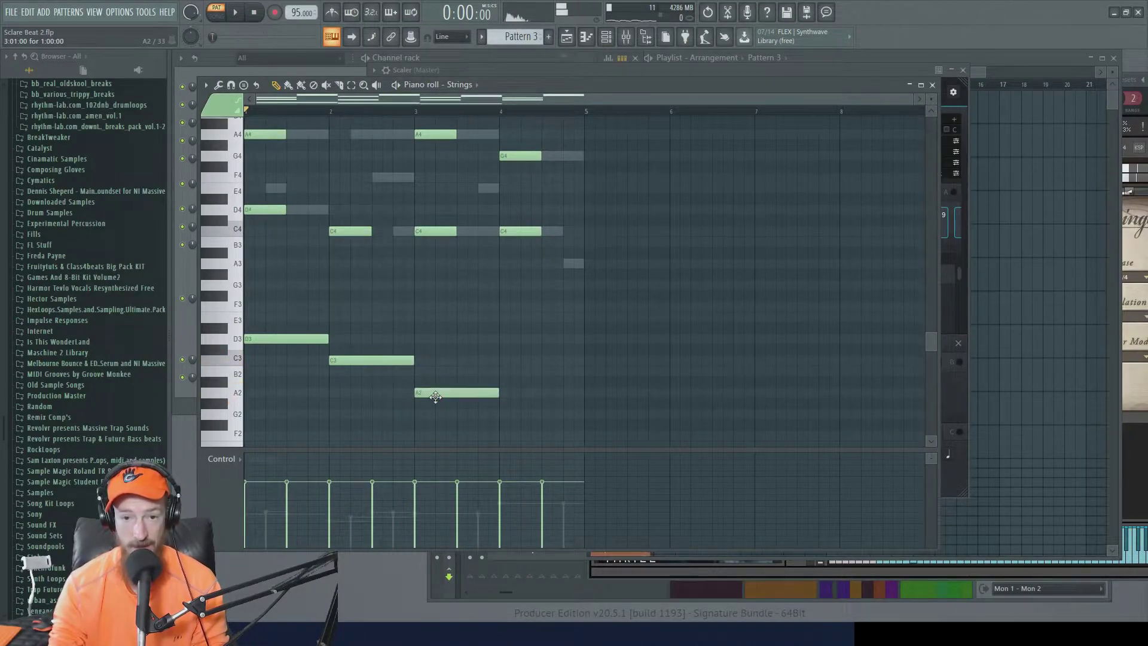
left_click(501, 362)
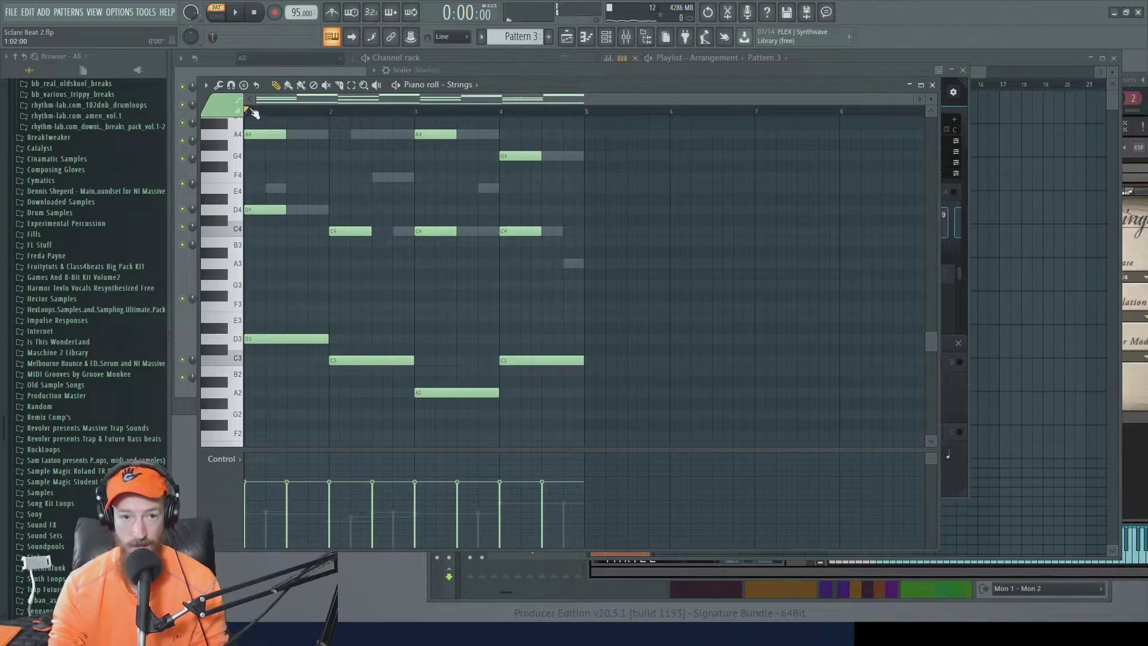
Play the pattern with its new bass notes, stop it, and set the playlist position to bar 9.
key("space")
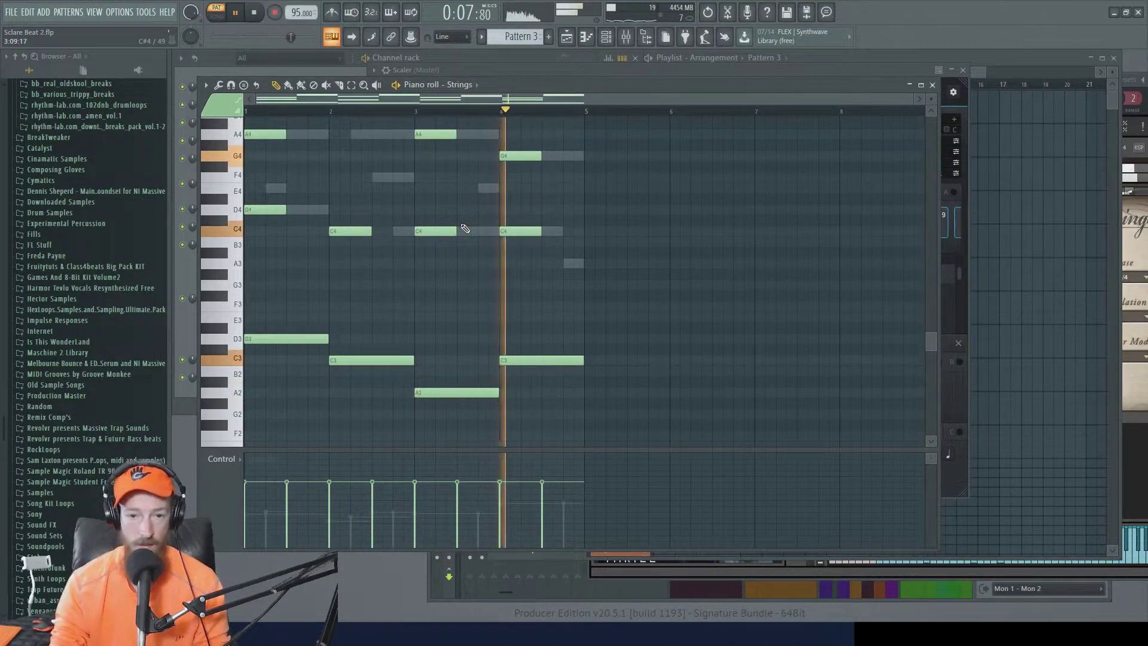
scroll(687, 231, "up", 2)
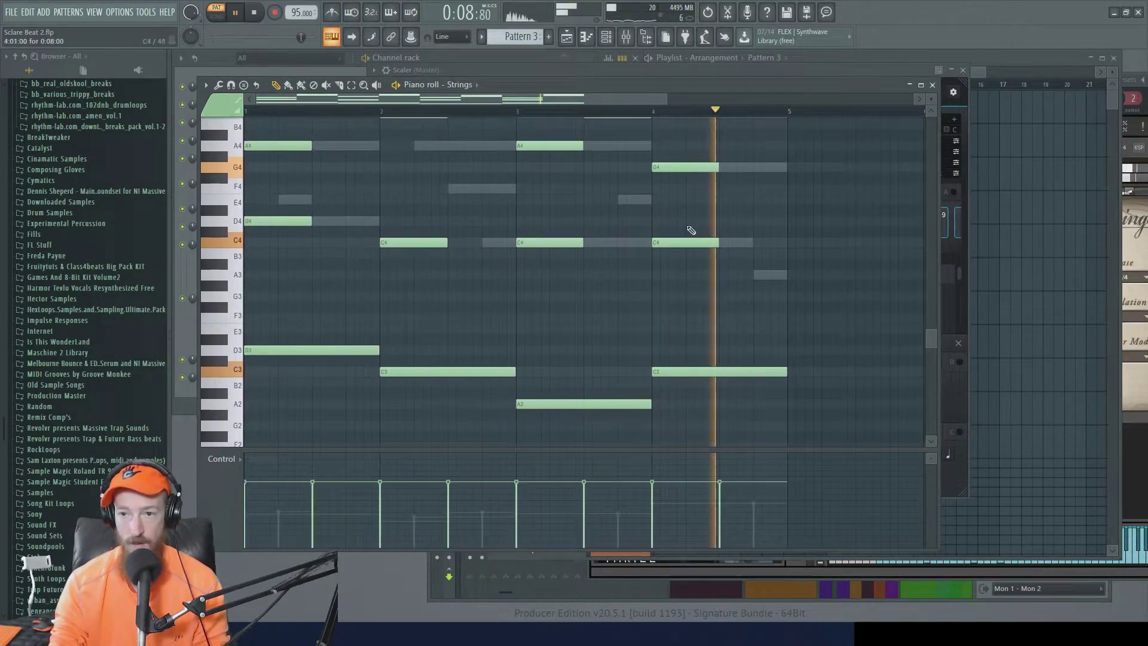
key("space")
left_click(1010, 51)
left_click(833, 84)
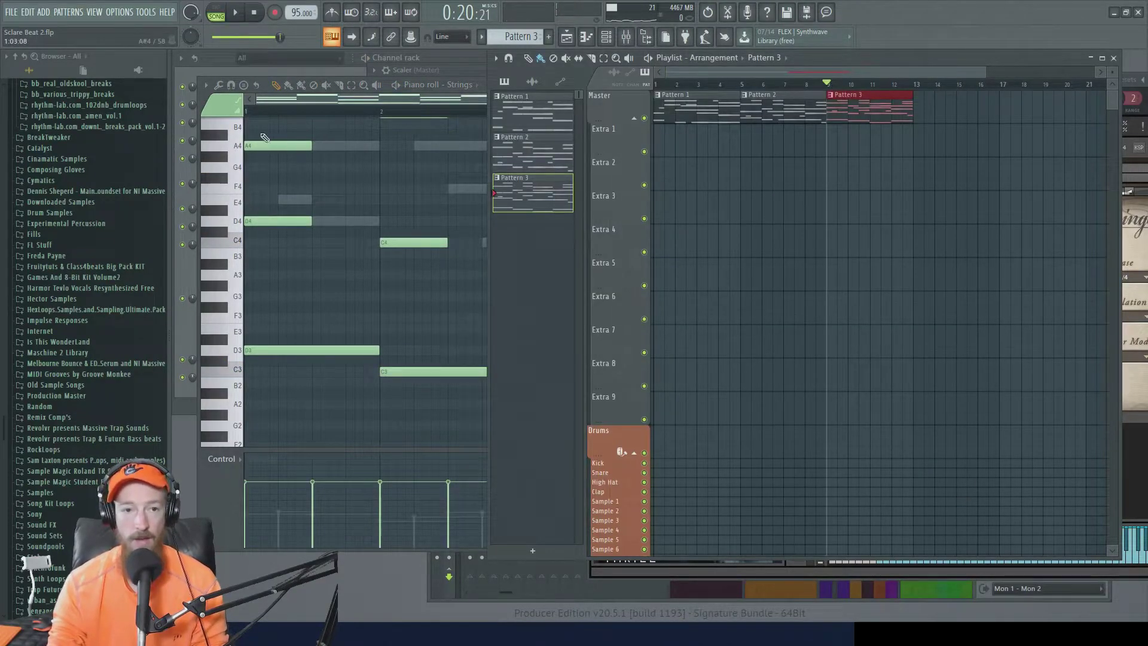
Clone the Kontakt 1 #2 channel and open the main Kontakt instrument.
left_click(196, 67)
left_click(314, 258)
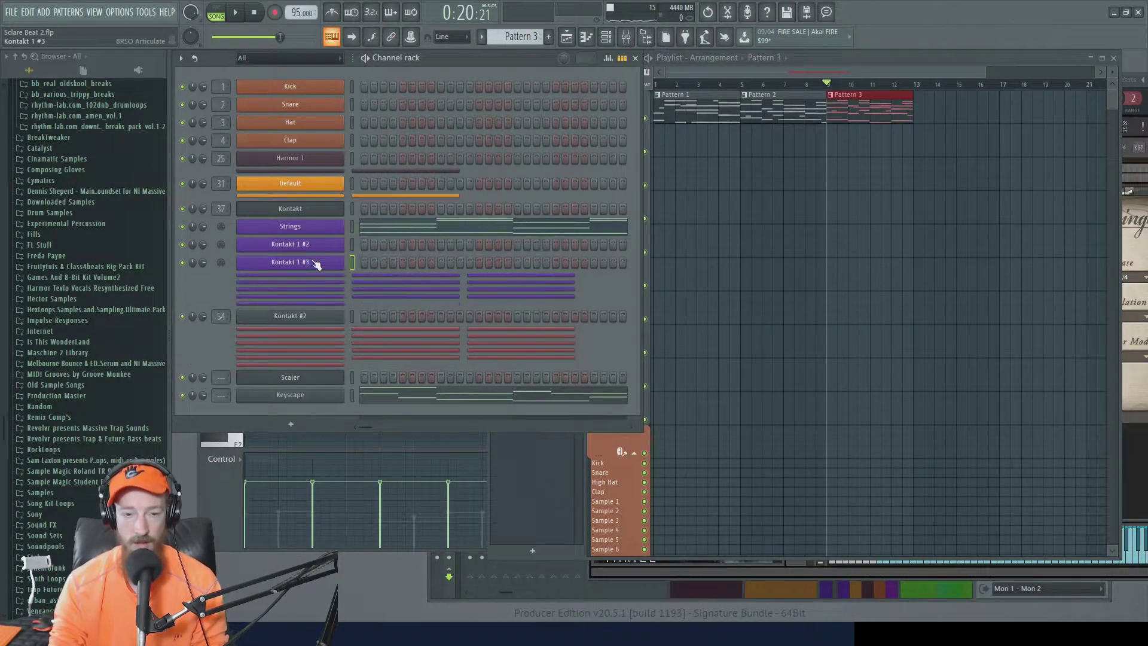
left_click(320, 213)
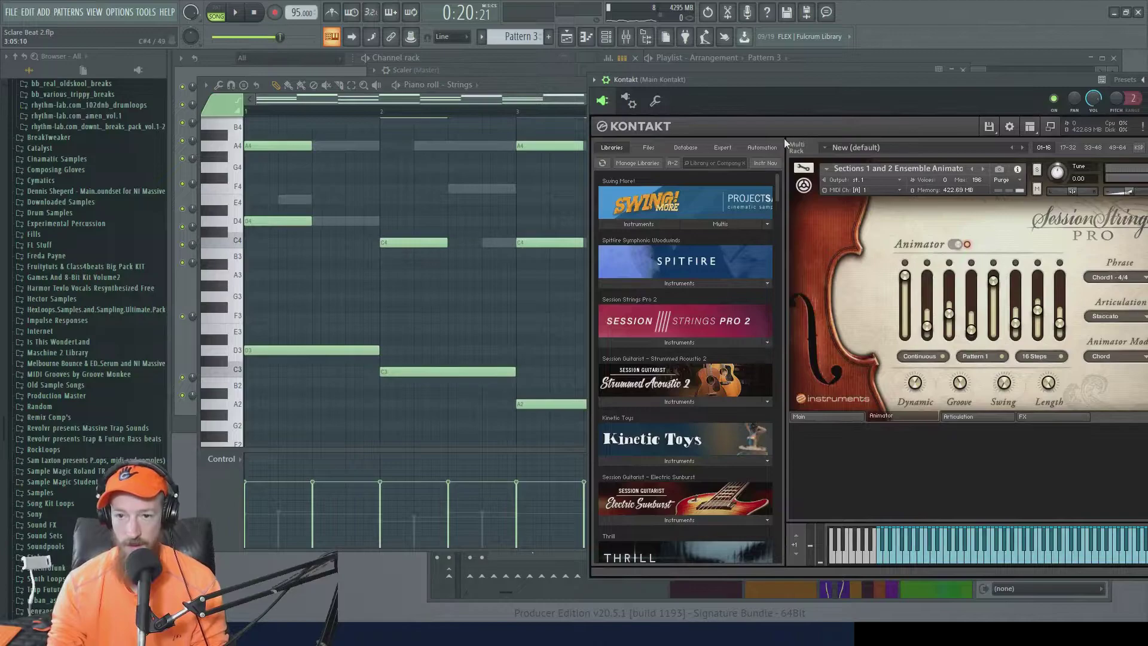
Collapse the strings instrument, search the Kontakt libraries for 70, and load AR70s Tight Kit Full from Abbey Road 70s Drummer.
left_click(803, 186)
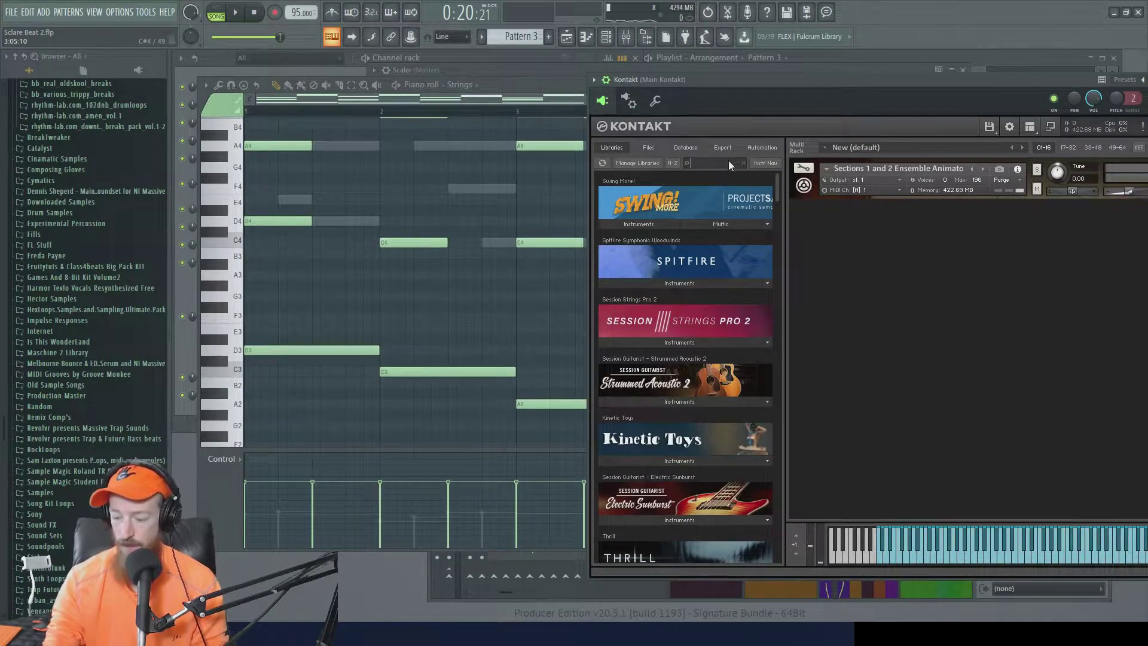
type("70")
left_click(637, 222)
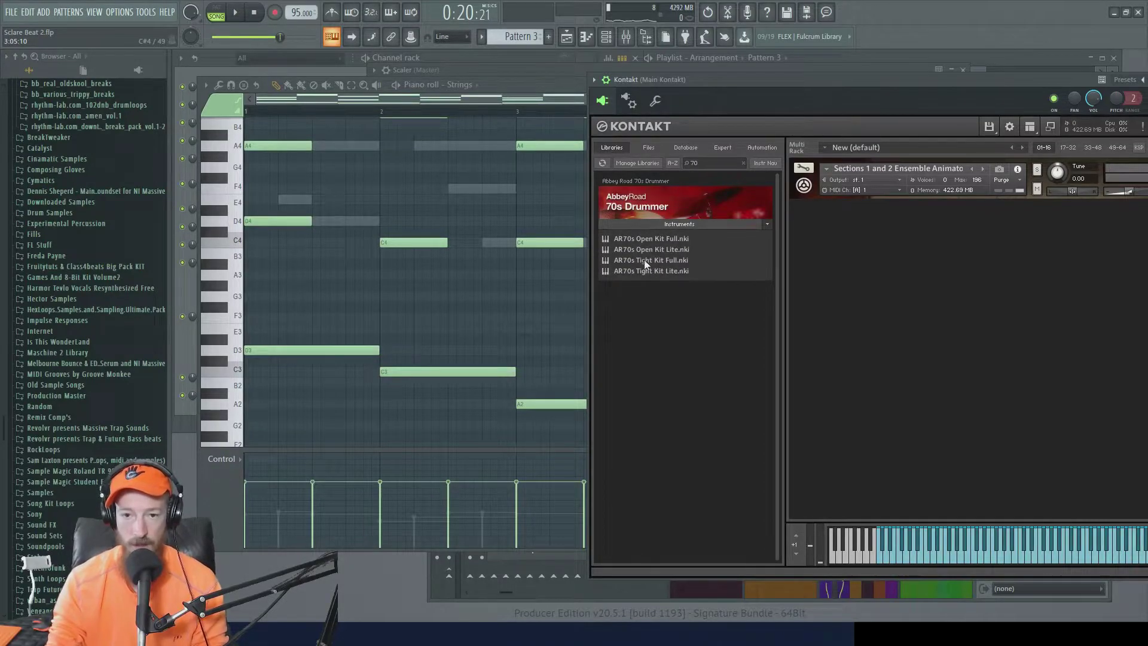
left_click_drag(769, 77, 583, 79)
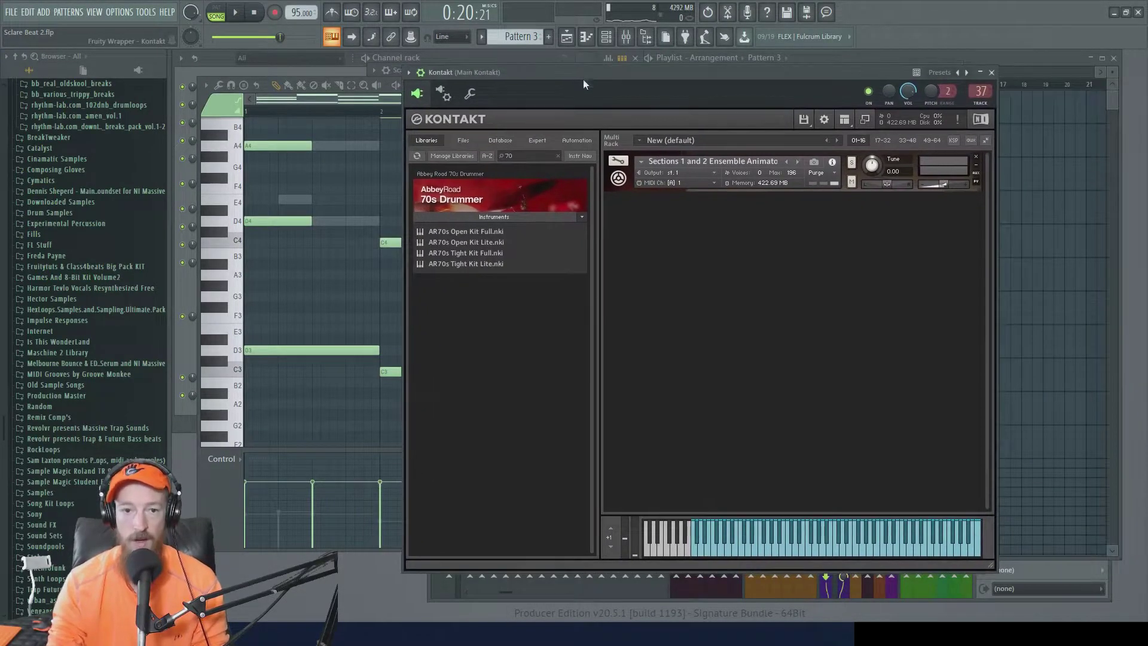
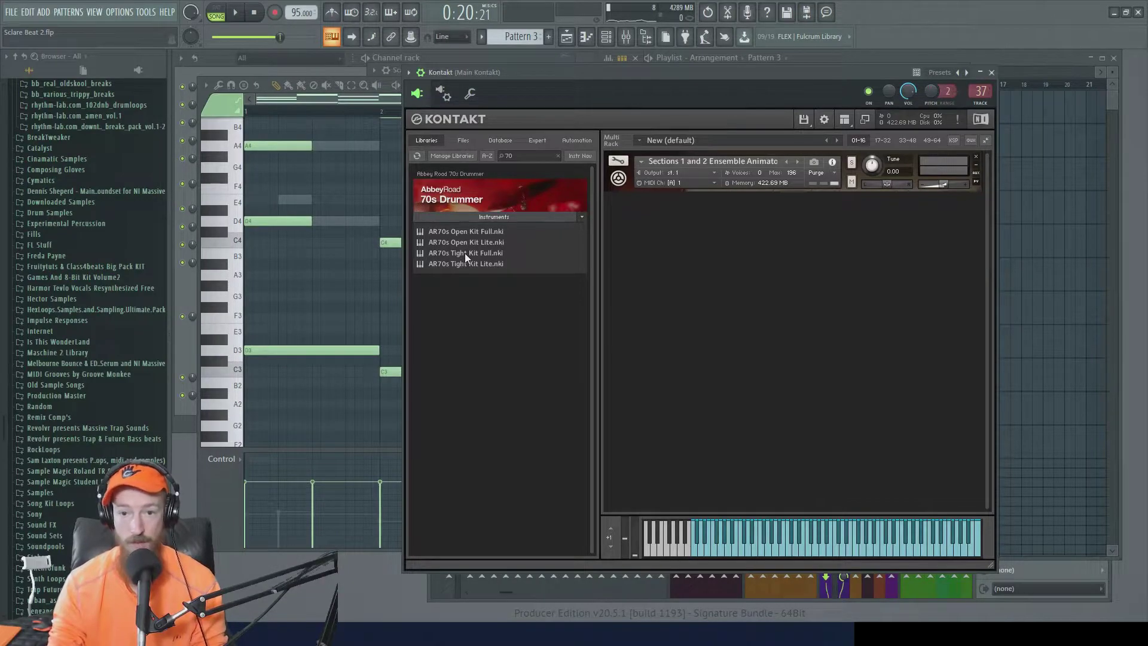
double_click(464, 253)
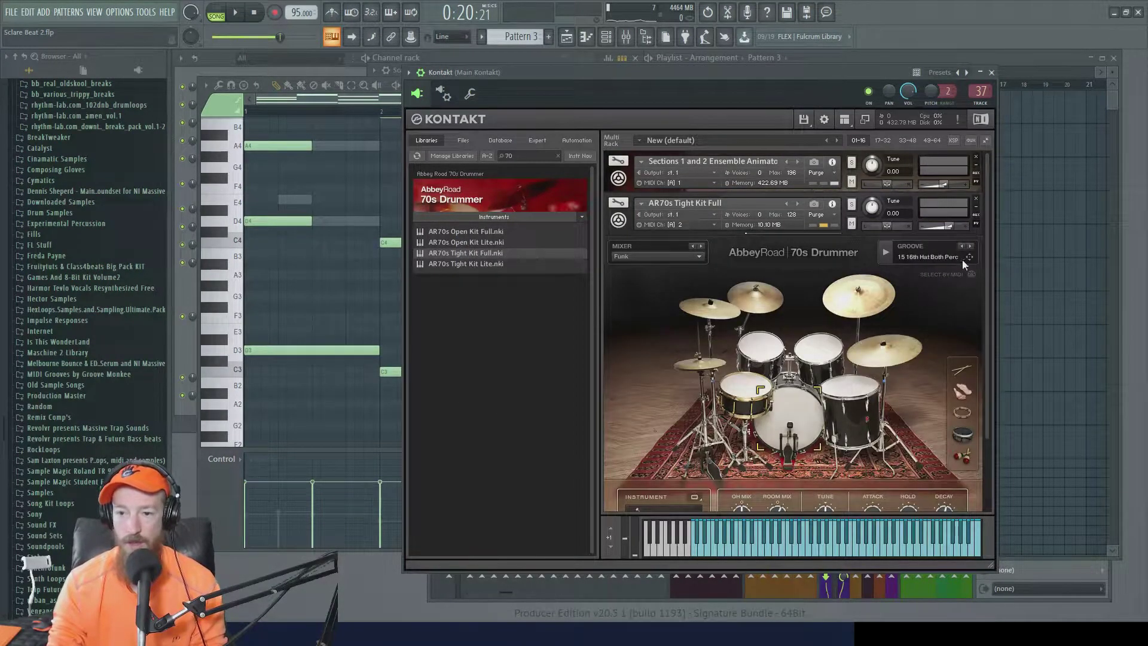
Preview the drum kit's current groove and look through its pages, ending on the groove browser.
left_click(890, 255)
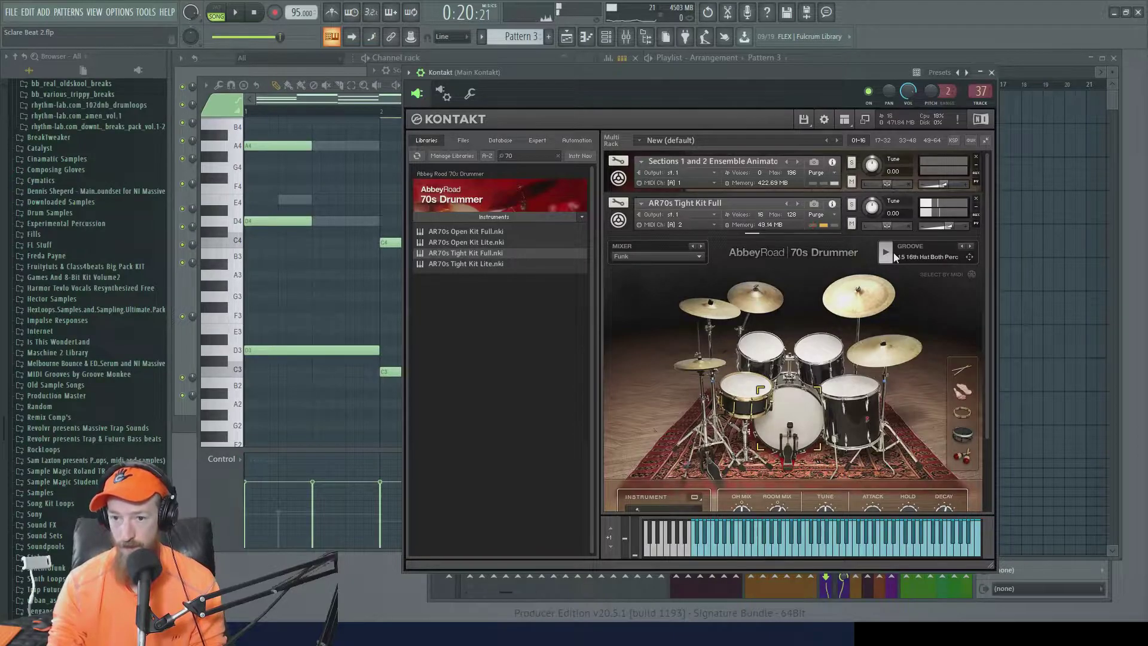
scroll(988, 295, "down", 1)
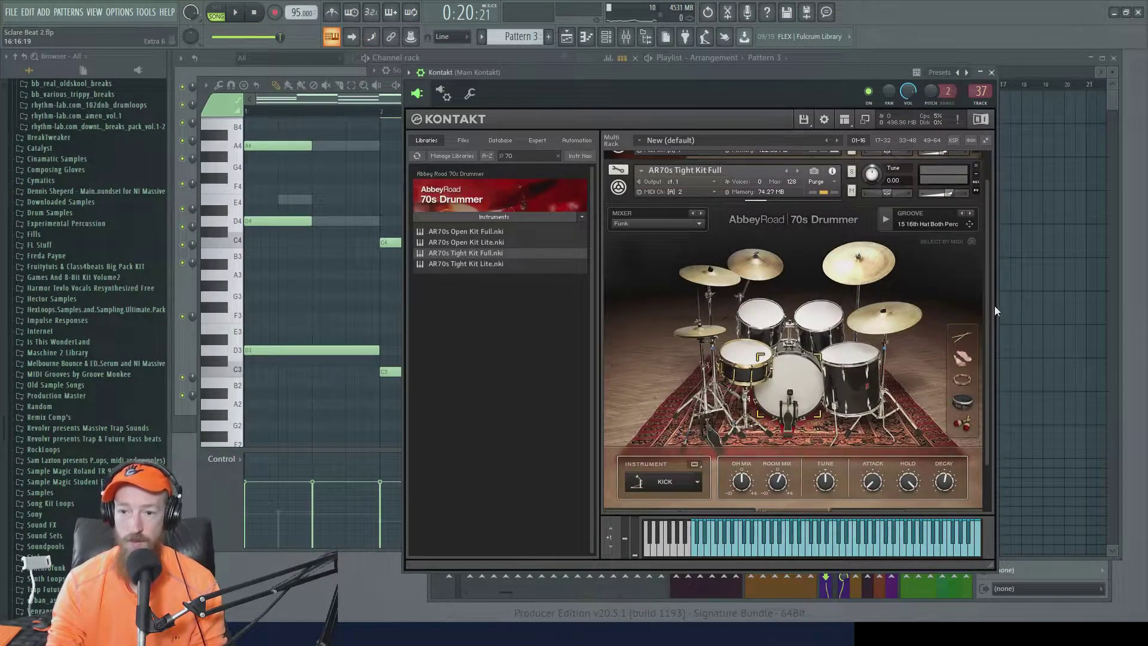
scroll(985, 341, "down", 1)
left_click(862, 471)
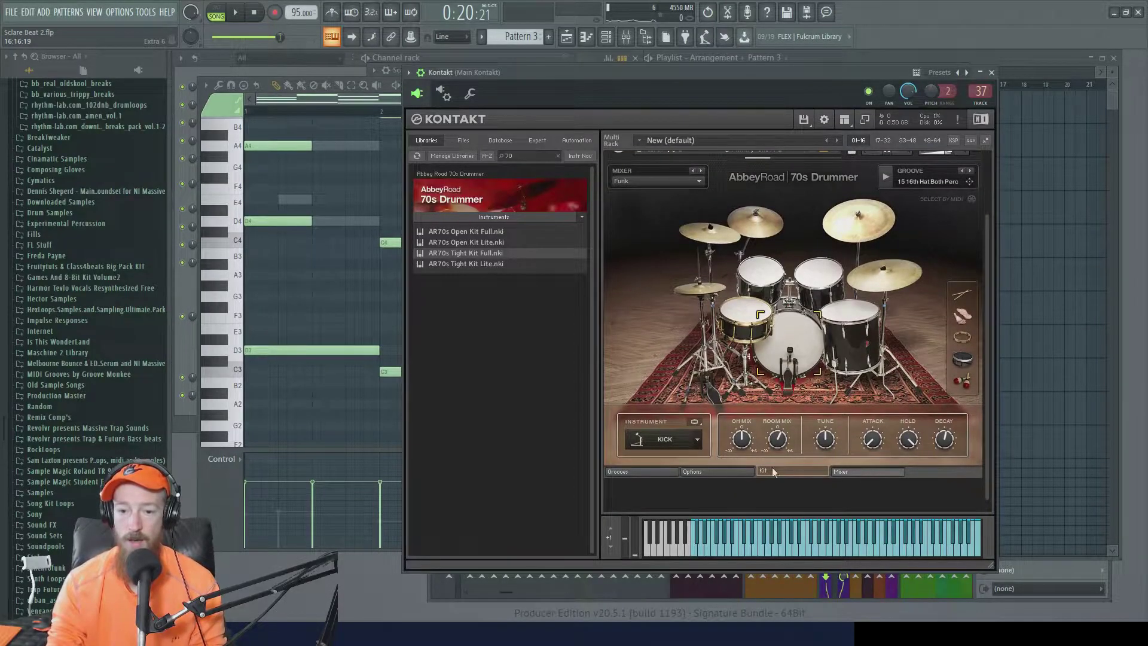
left_click(719, 474)
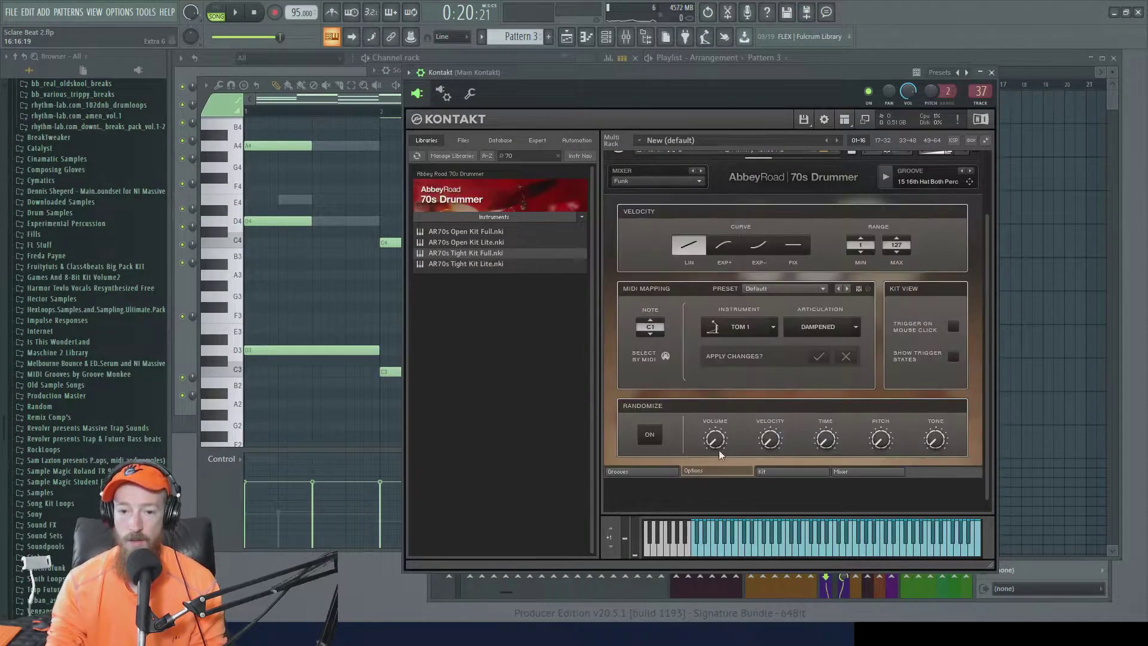
left_click(646, 470)
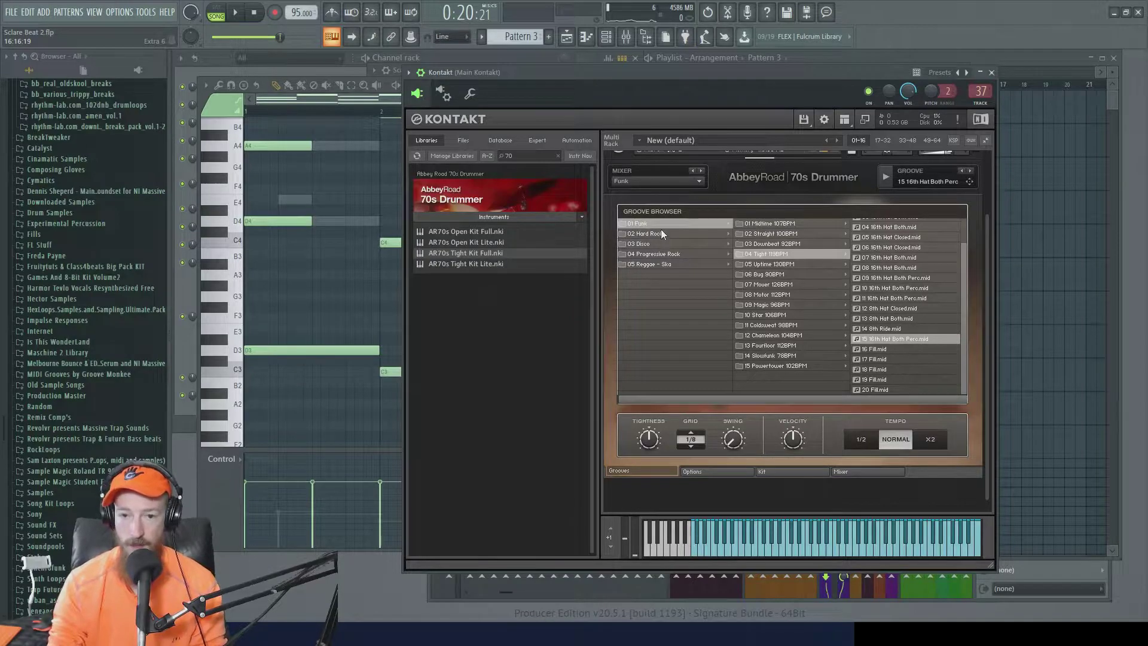
Load the 05 8th Ride groove from Progressive Rock's 105BPM folder and play it.
left_click(688, 253)
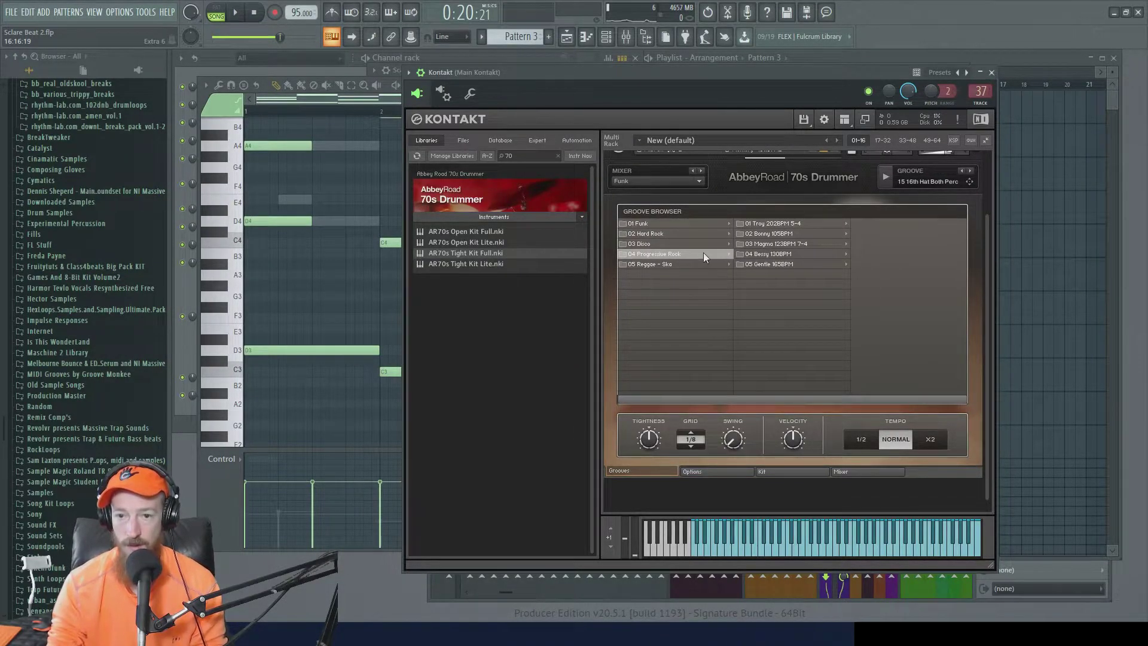
left_click(793, 232)
left_click(900, 265)
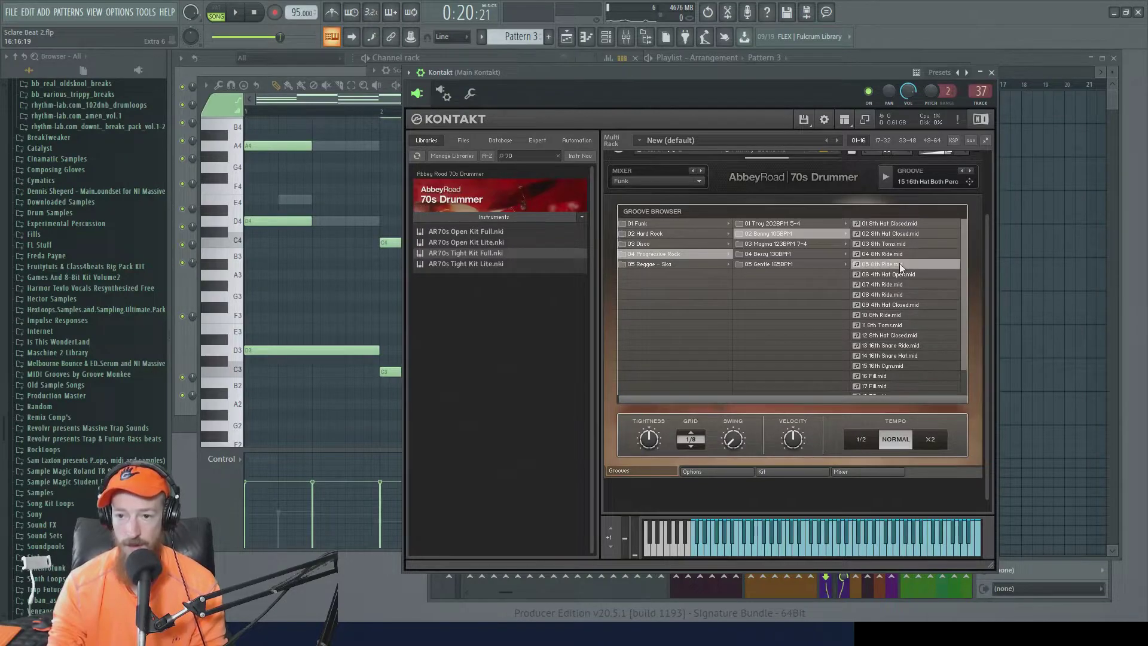
double_click(888, 264)
left_click(886, 178)
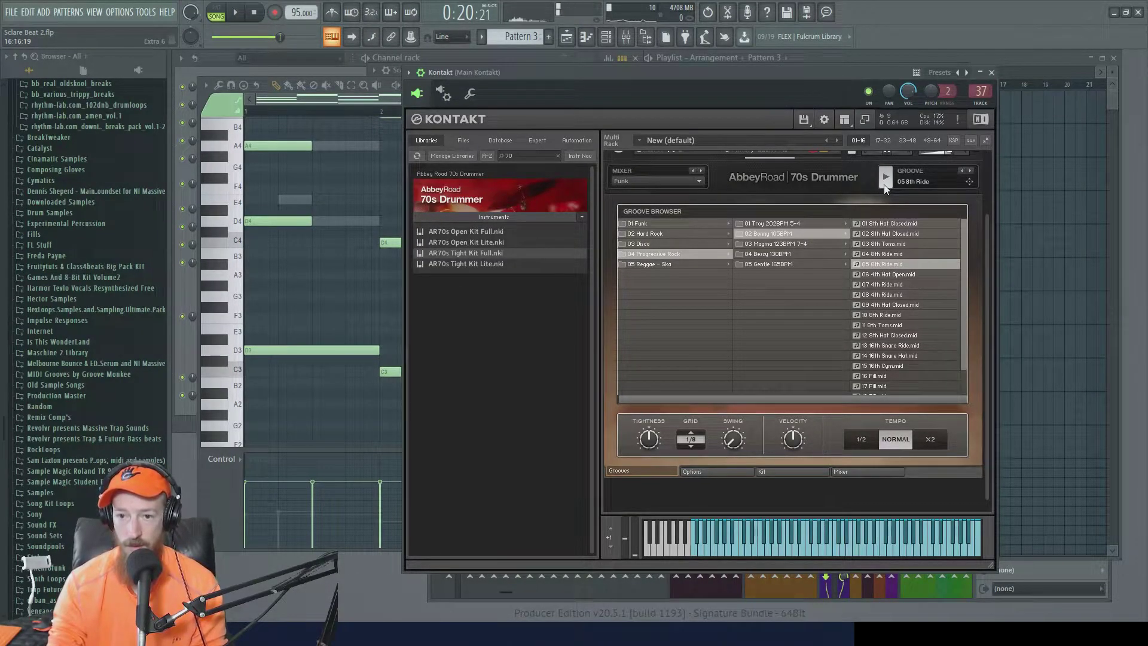
Audition the 07 4th Ride, 08 4th Ride, 11 8th Toms, 13 16th Snare Ride and 15 16th Cym grooves.
double_click(880, 284)
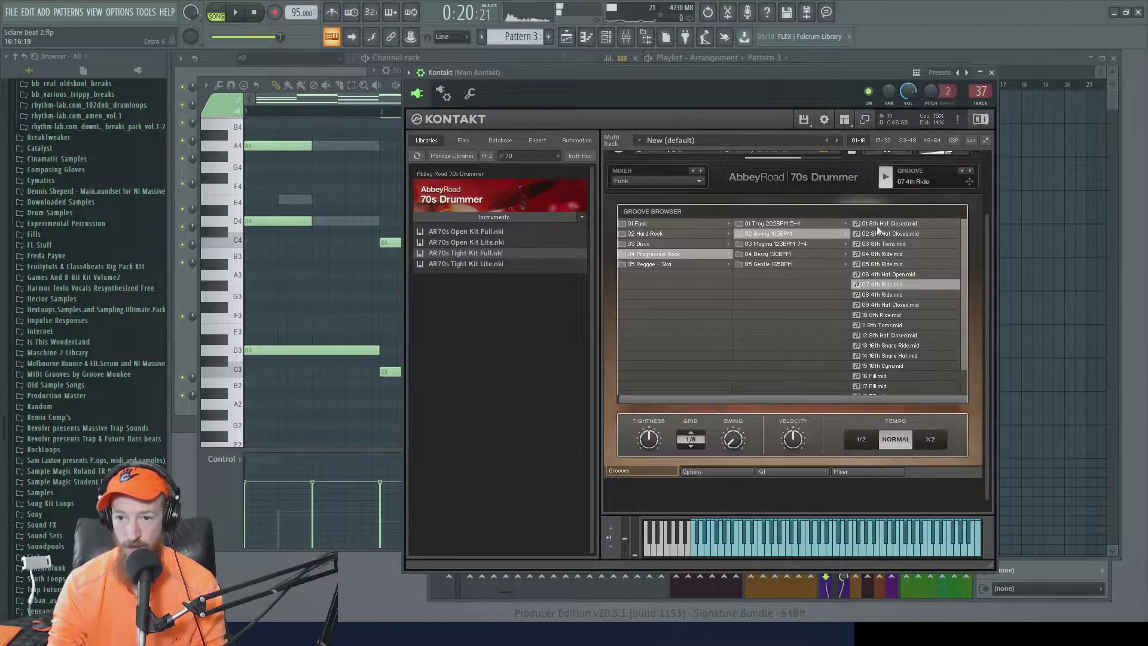
double_click(888, 295)
double_click(891, 327)
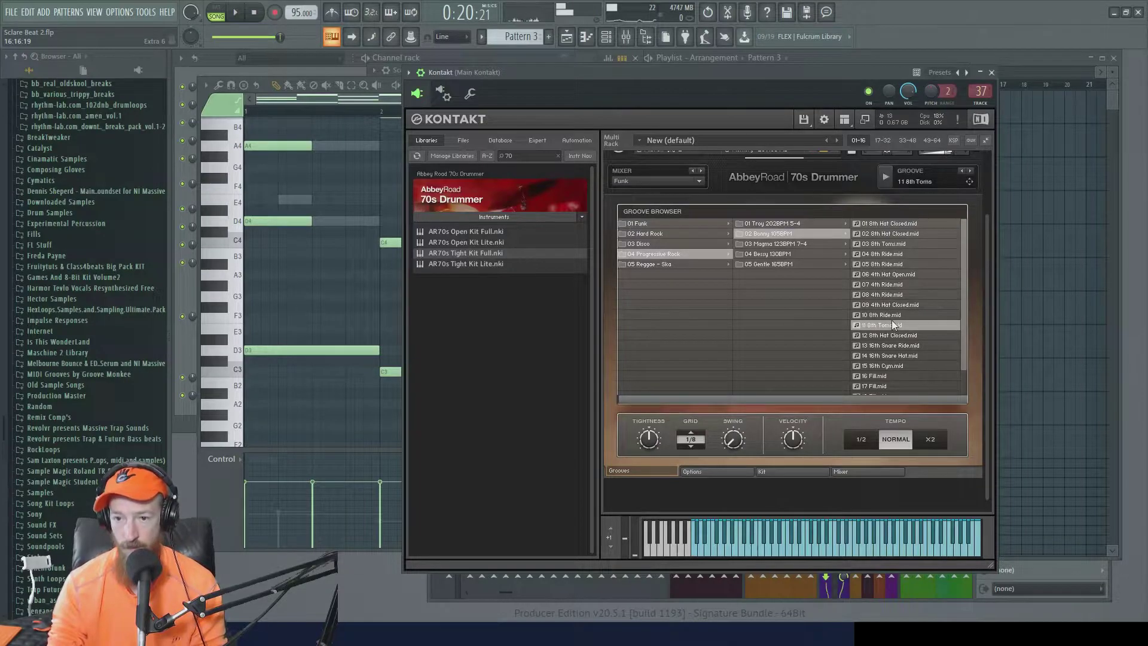
scroll(894, 311, "down", 1)
double_click(891, 336)
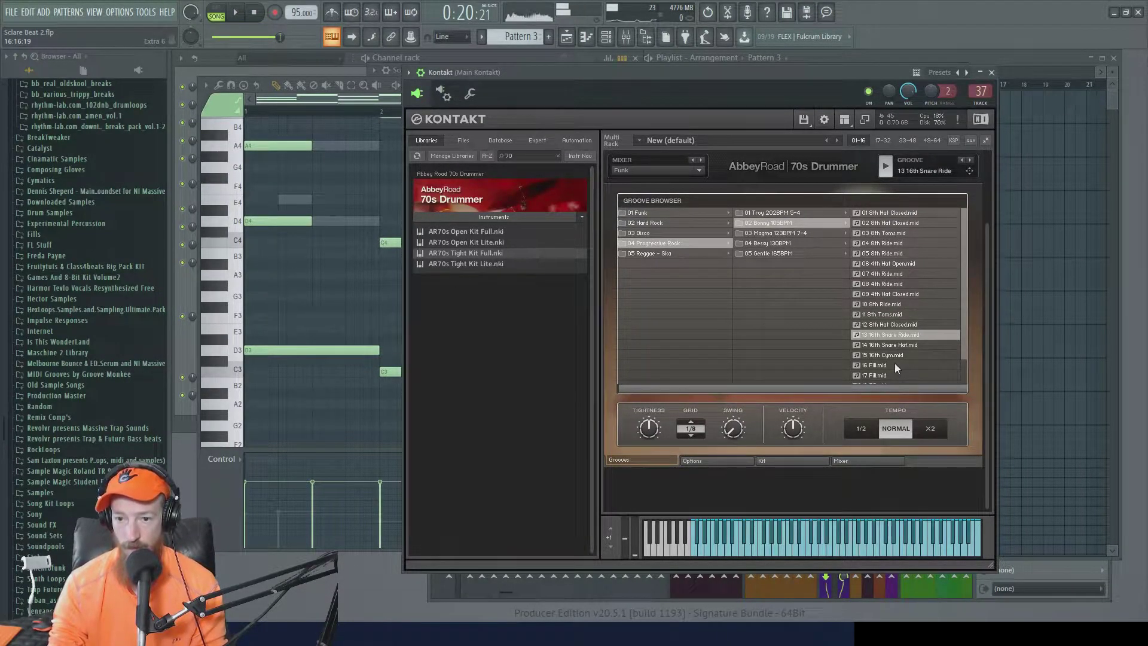
double_click(891, 357)
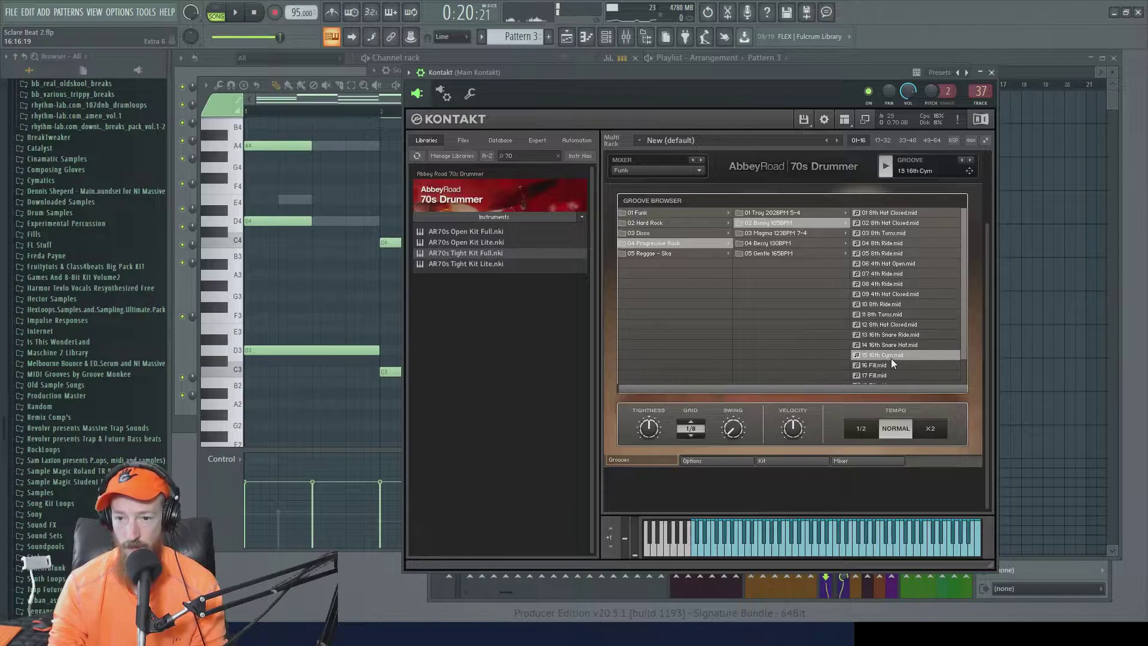
Select the 02 8th Hat Closed groove and arrange the windows so the drum kit and the channel rack are both accessible.
left_click(888, 225)
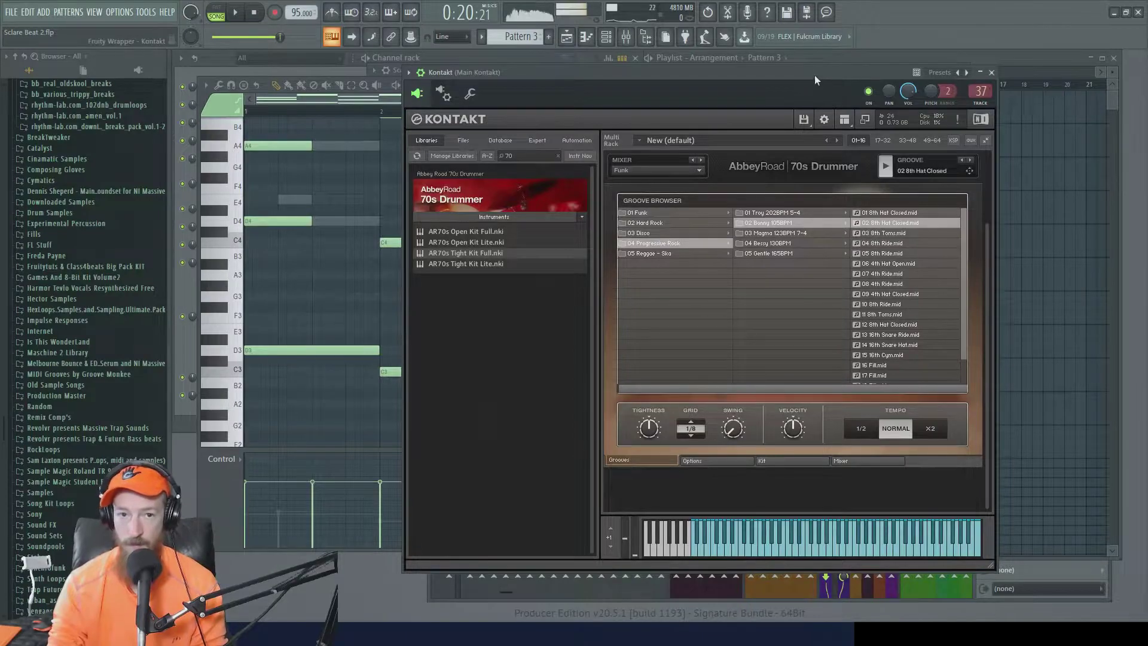
left_click_drag(814, 74, 887, 72)
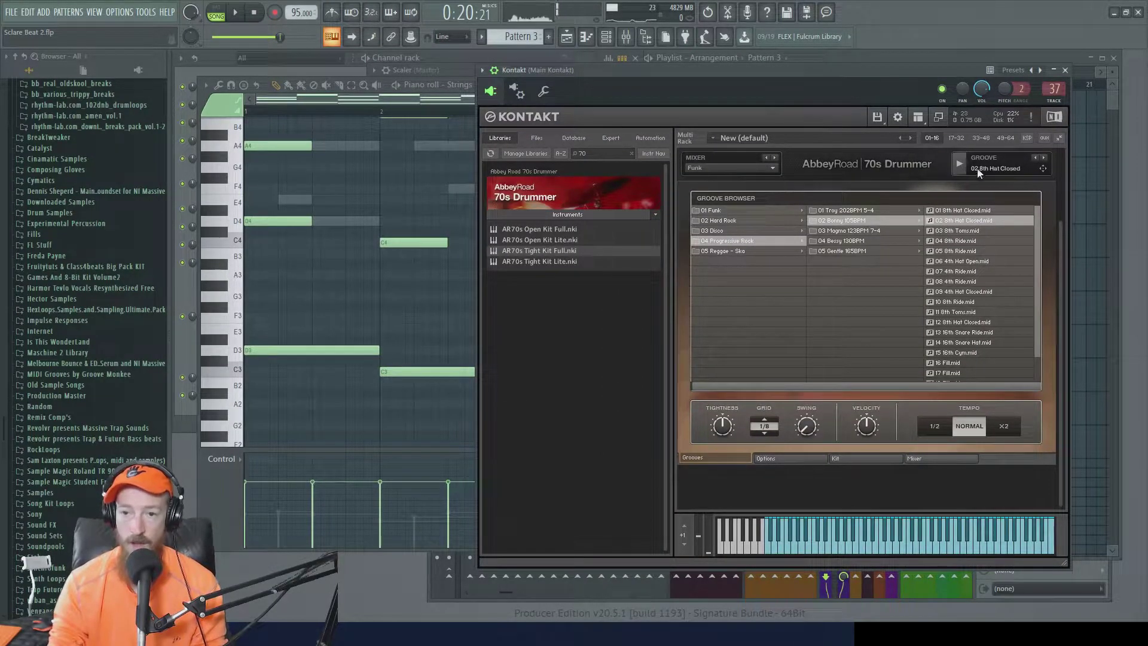
left_click(221, 106)
left_click(932, 85)
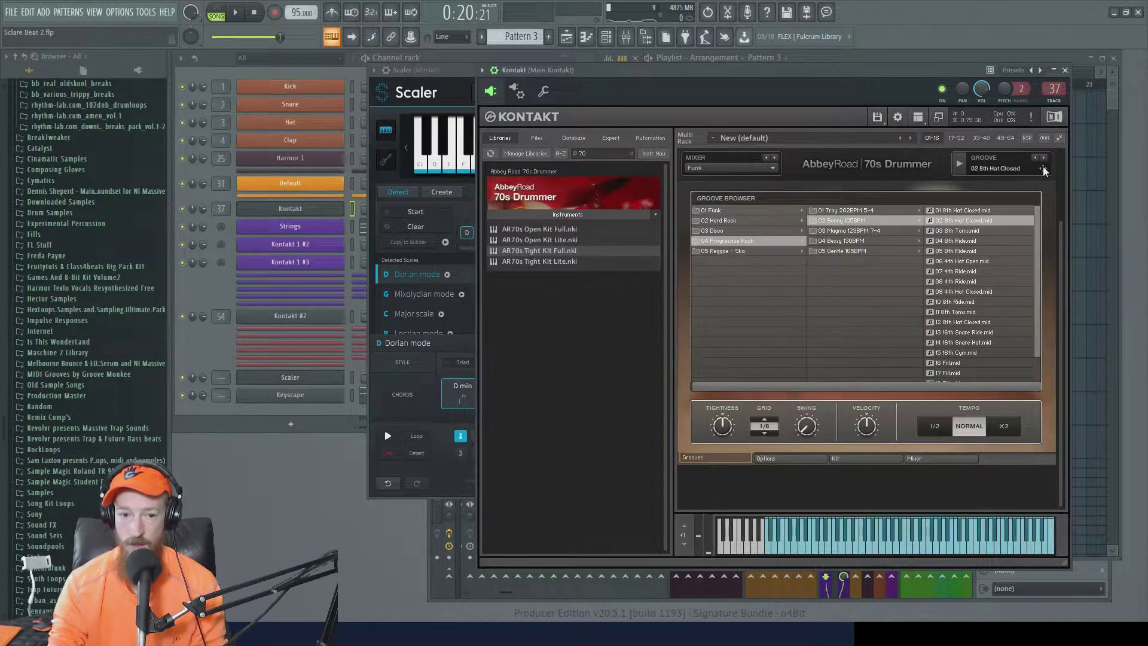
Transfer the 02 8th Hat Closed groove onto the Kontakt 1 #2 channel and cut its notes out of Pattern 3.
left_click(328, 247)
right_click(310, 243)
left_click(525, 245)
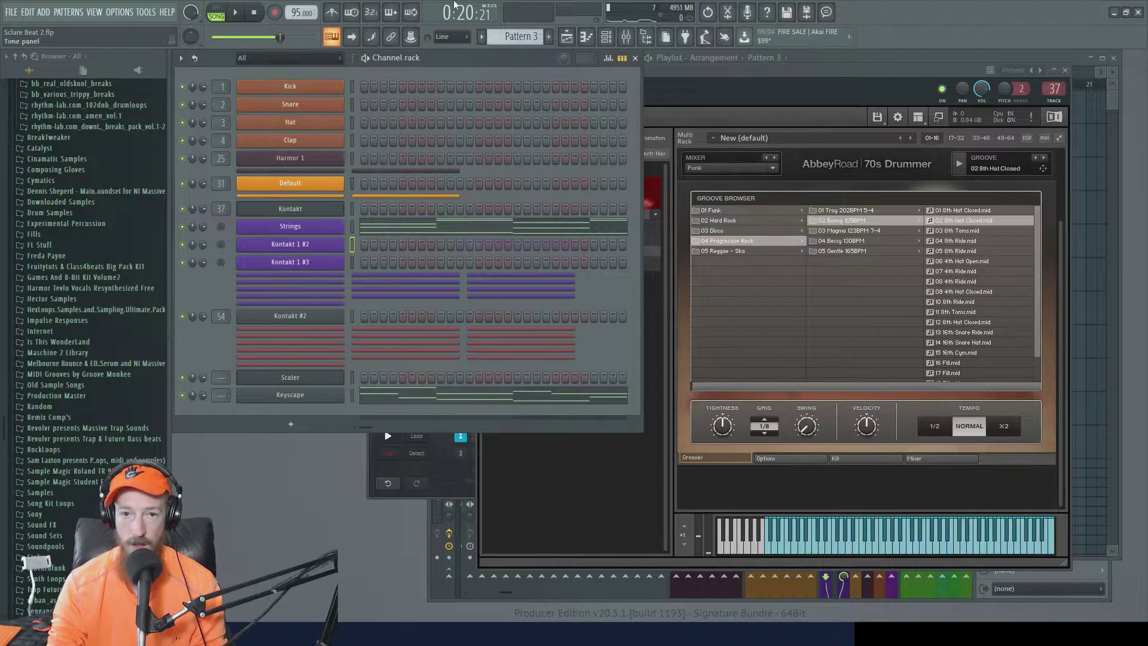
Create a new pattern named Drums and paste the cut groove notes into its Kontakt 1 #2 channel.
left_click(550, 40)
type("Drums")
key("Return")
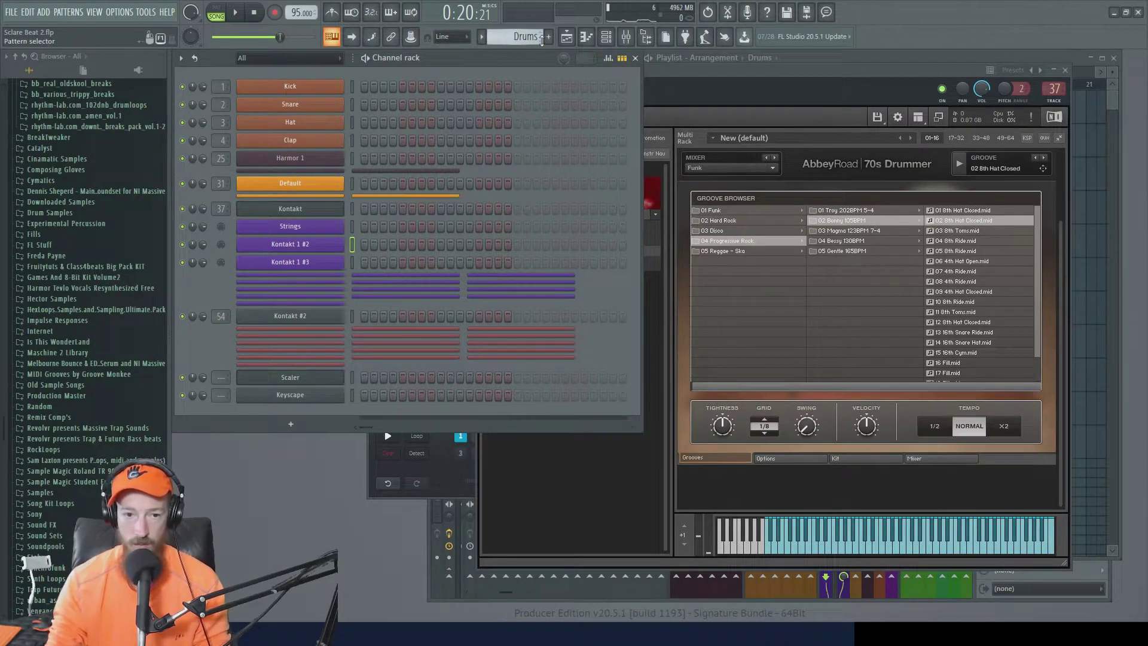
right_click(341, 242)
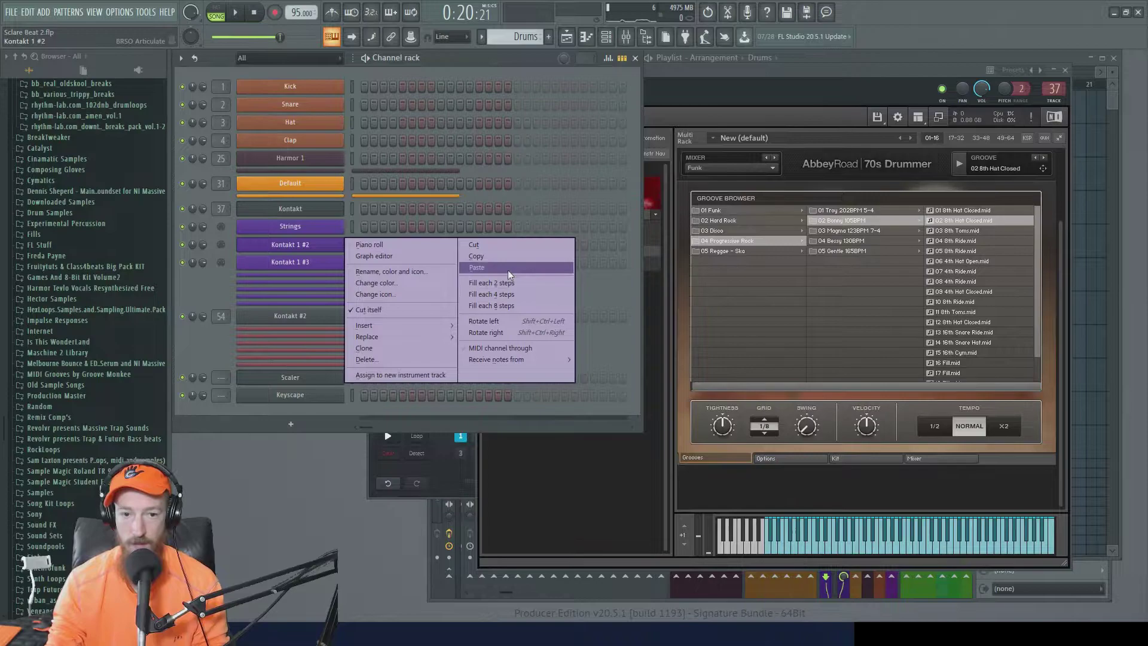
left_click(521, 268)
Place the Drums pattern on Extra 1 at bar 9, duplicate it to cover Pattern 3's full length, and play the section.
left_click(1062, 53)
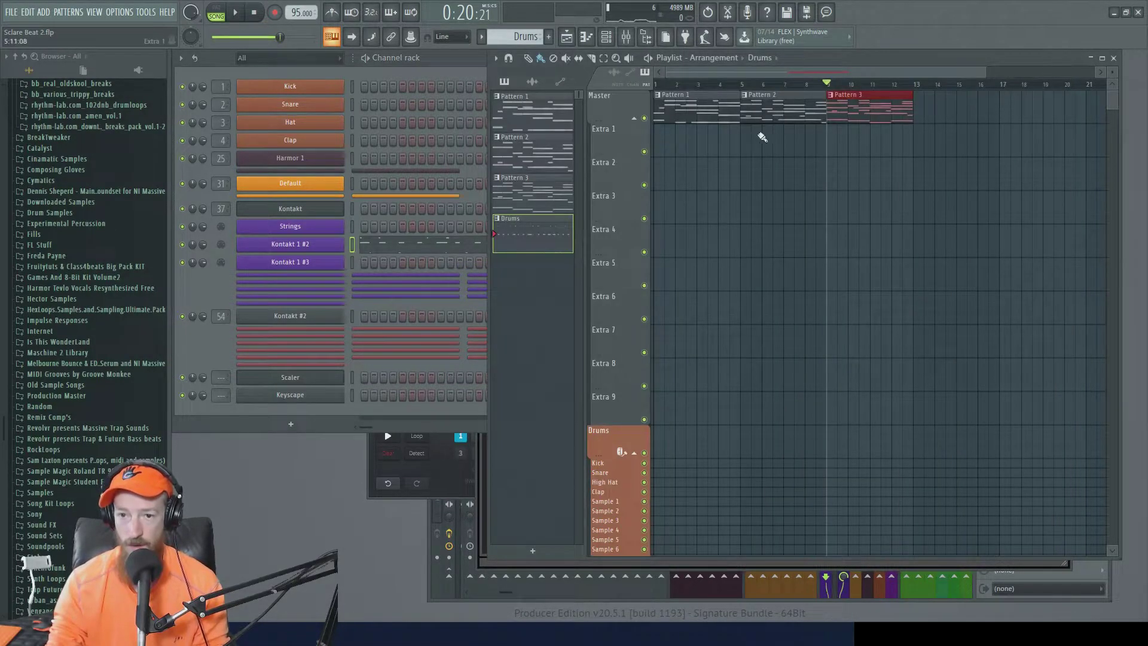
left_click(835, 128)
key("space")
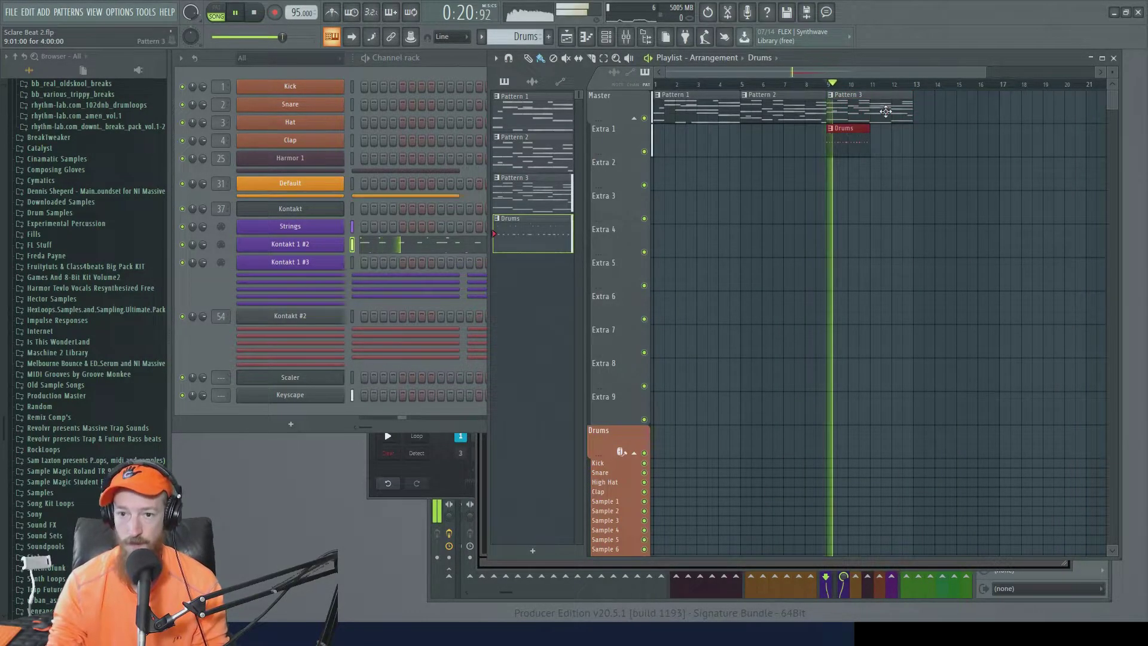
scroll(873, 160, "up", 1)
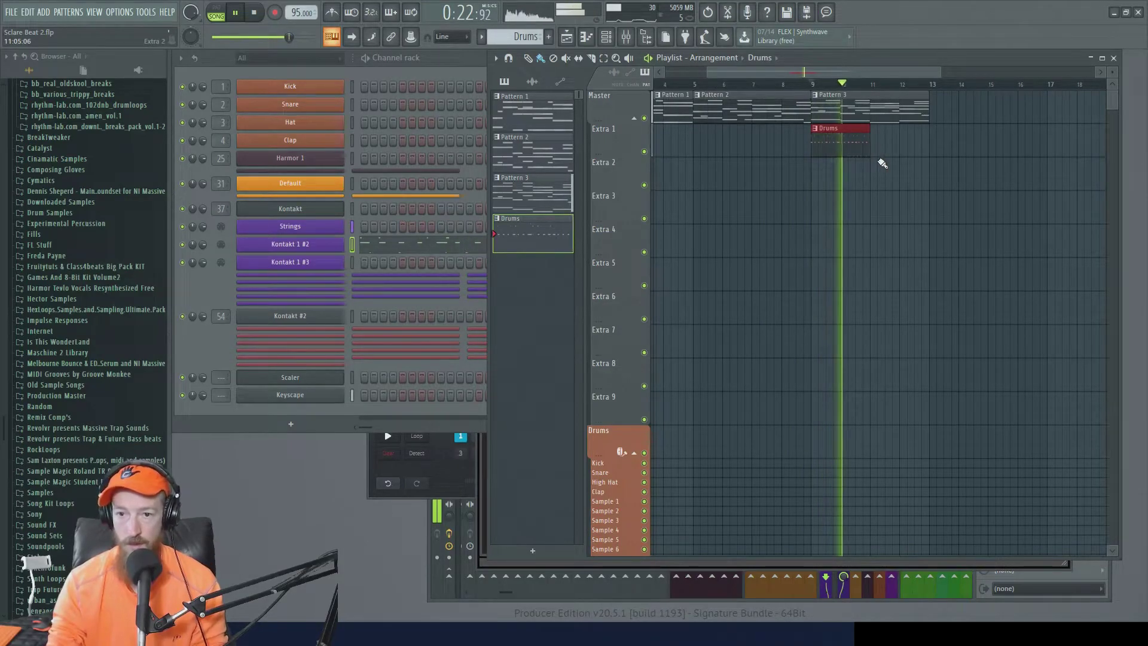
left_click_drag(888, 153, 859, 155)
key("ctrl+b")
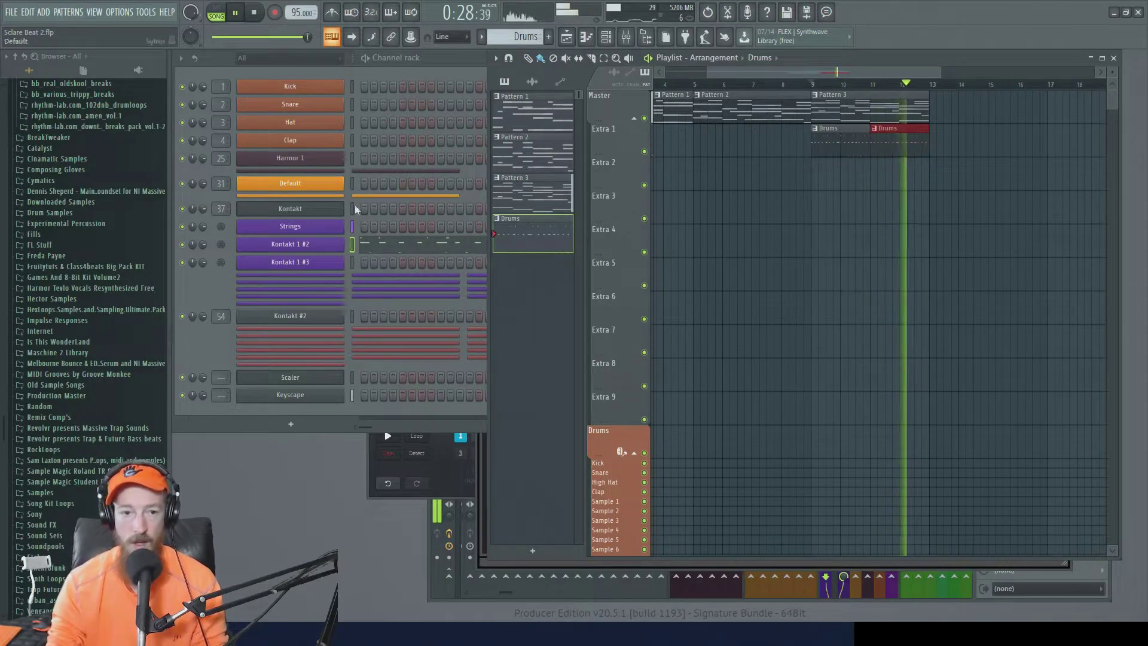
key("space")
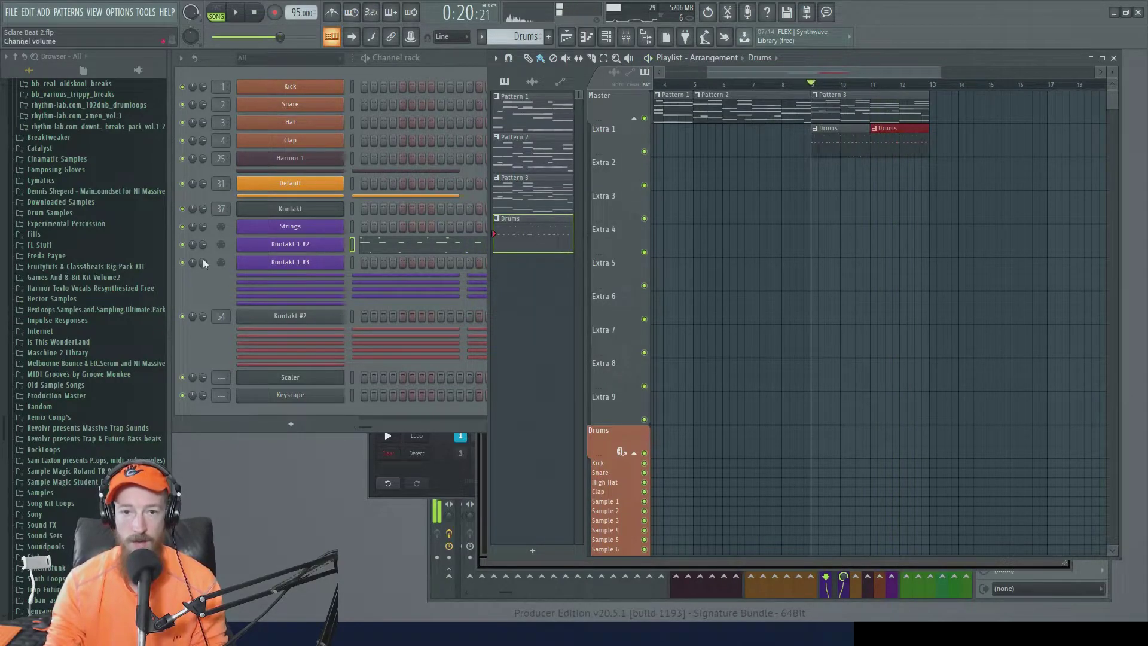
Add another new pattern and reopen the Abbey Road drum kit to pick the 01 8th Hat Closed groove.
left_click(548, 37)
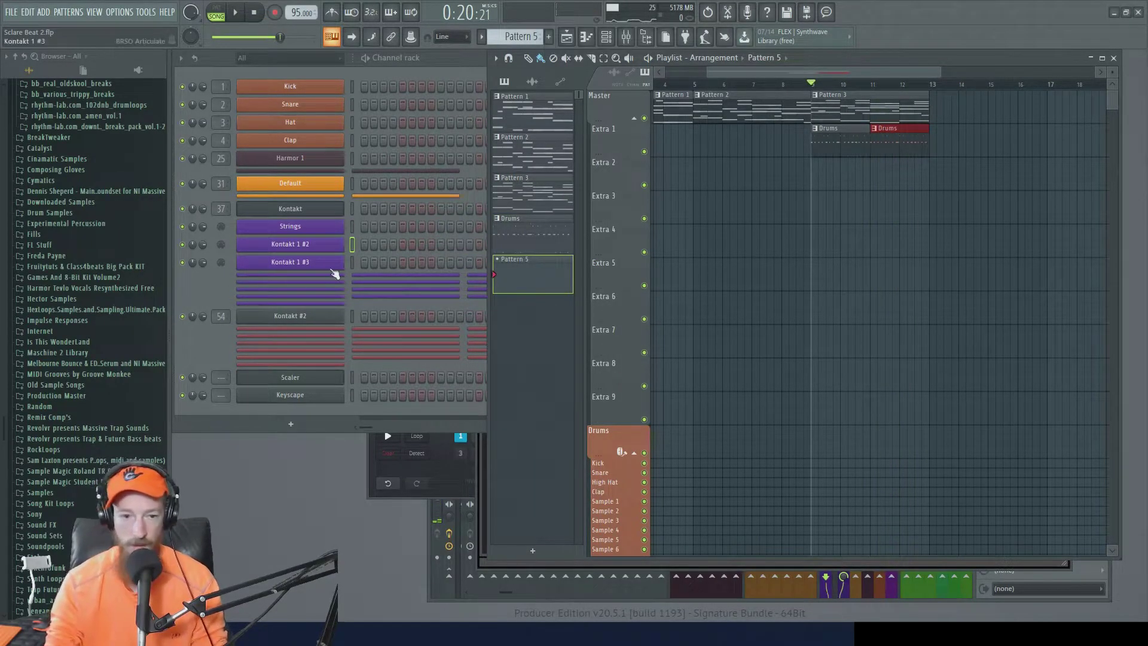
left_click(310, 214)
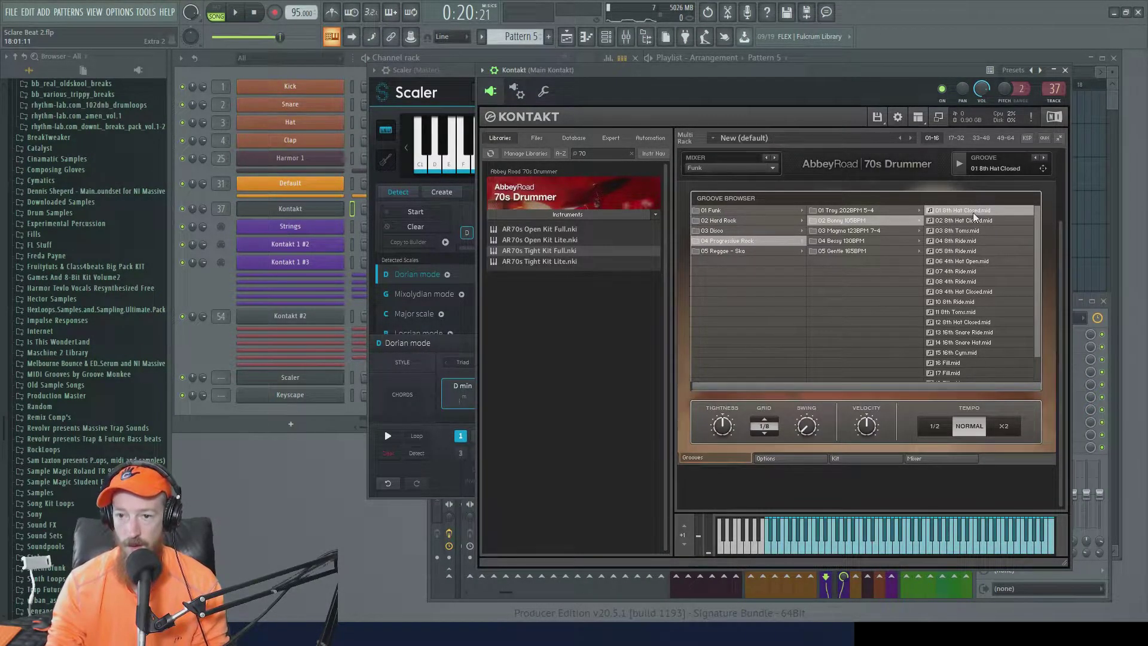
Transfer the selected 70s Drummer groove to the Kontakt 1 #2 channel and rename that channel Drums.
left_click_drag(1045, 170, 381, 230)
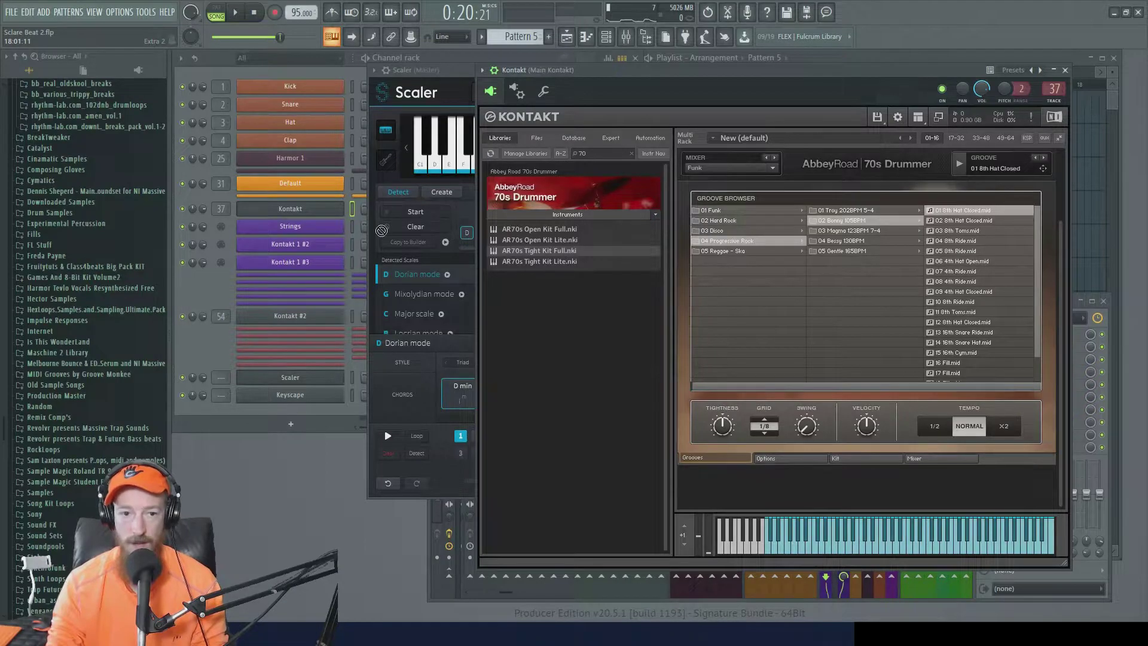
left_click_drag(311, 244, 311, 242)
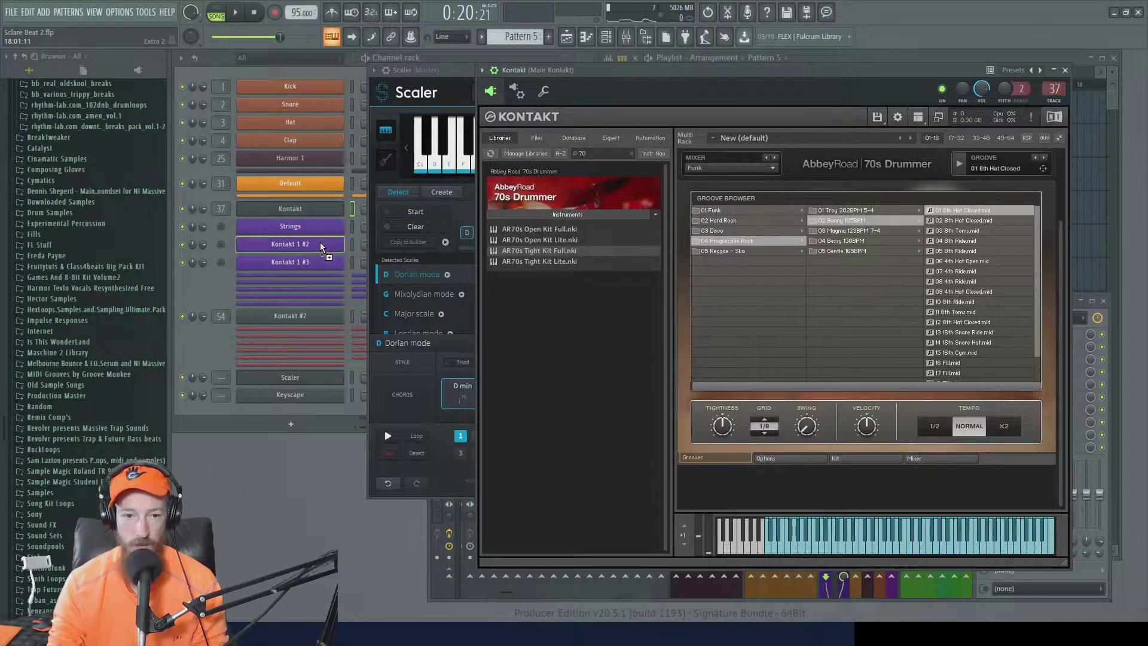
key("F2")
type("D")
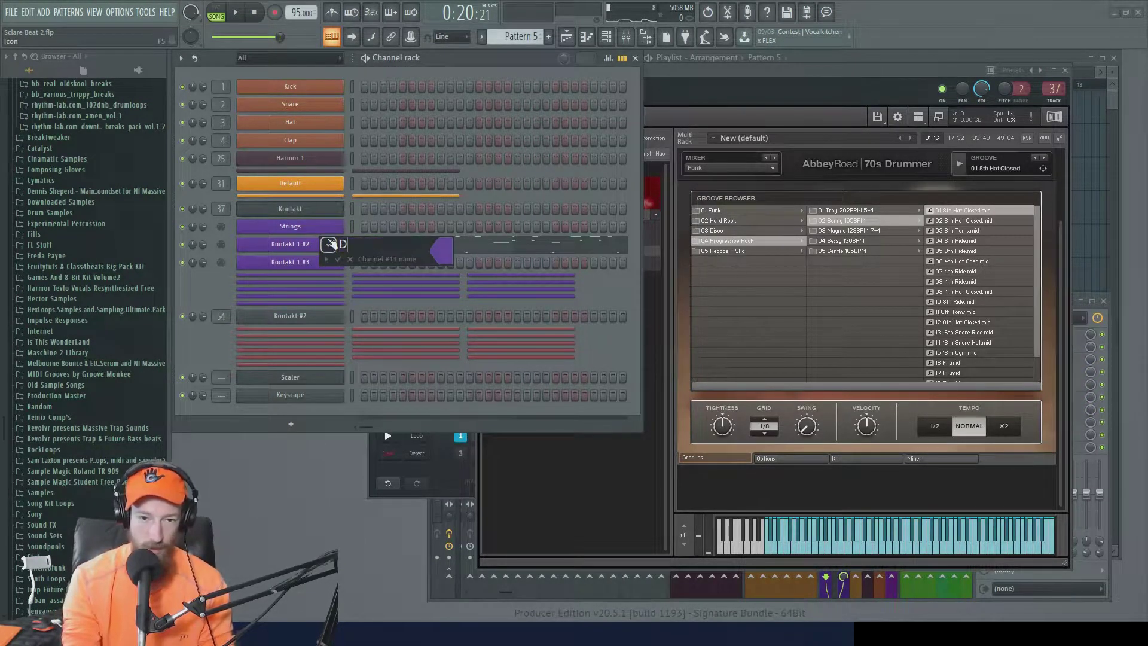
type("rums")
key("Return")
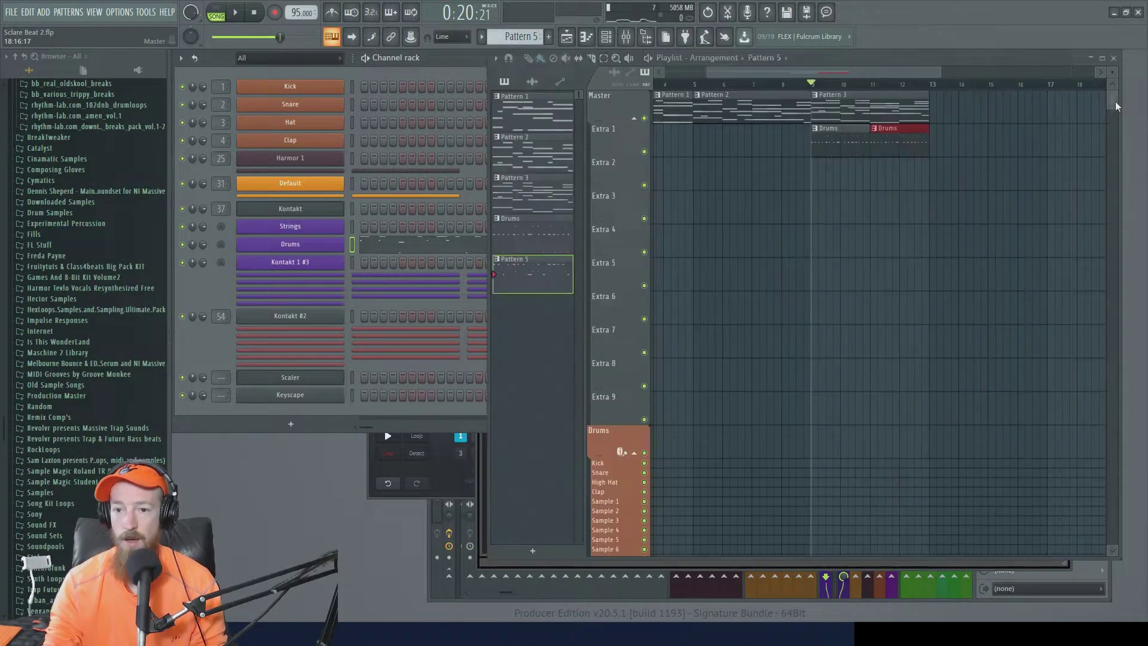
Place Pattern 5 at bar 12 on the Extra 1 track, with the second Drums clip trimmed to end there, and play it back.
left_click(1099, 99)
left_click(905, 170)
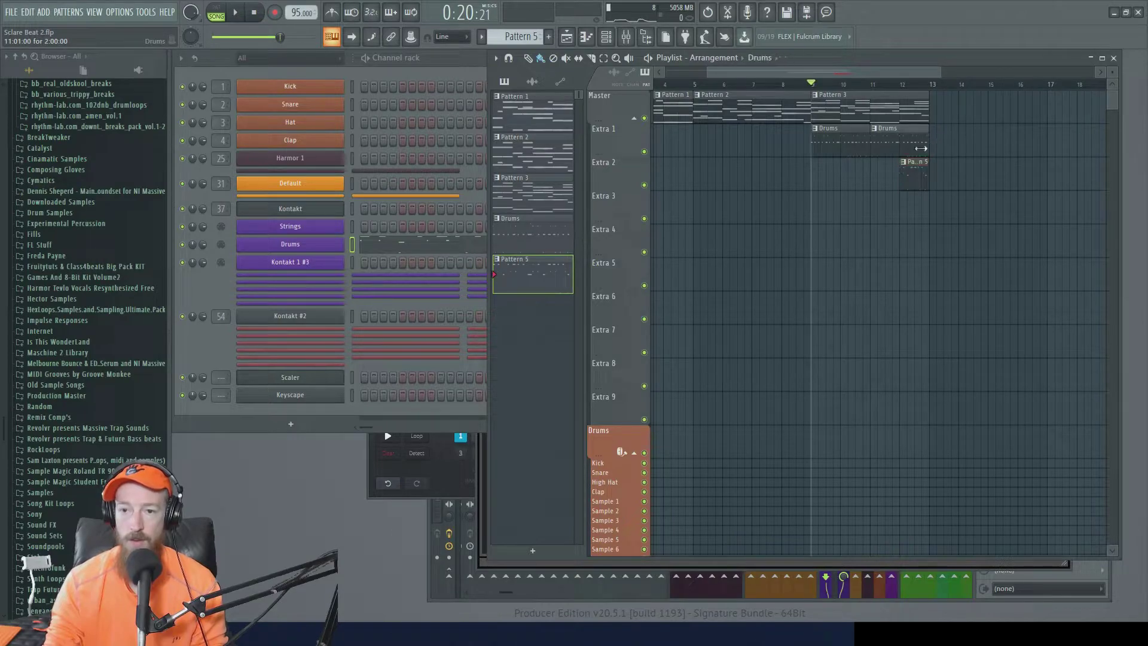
left_click_drag(907, 167, 851, 143)
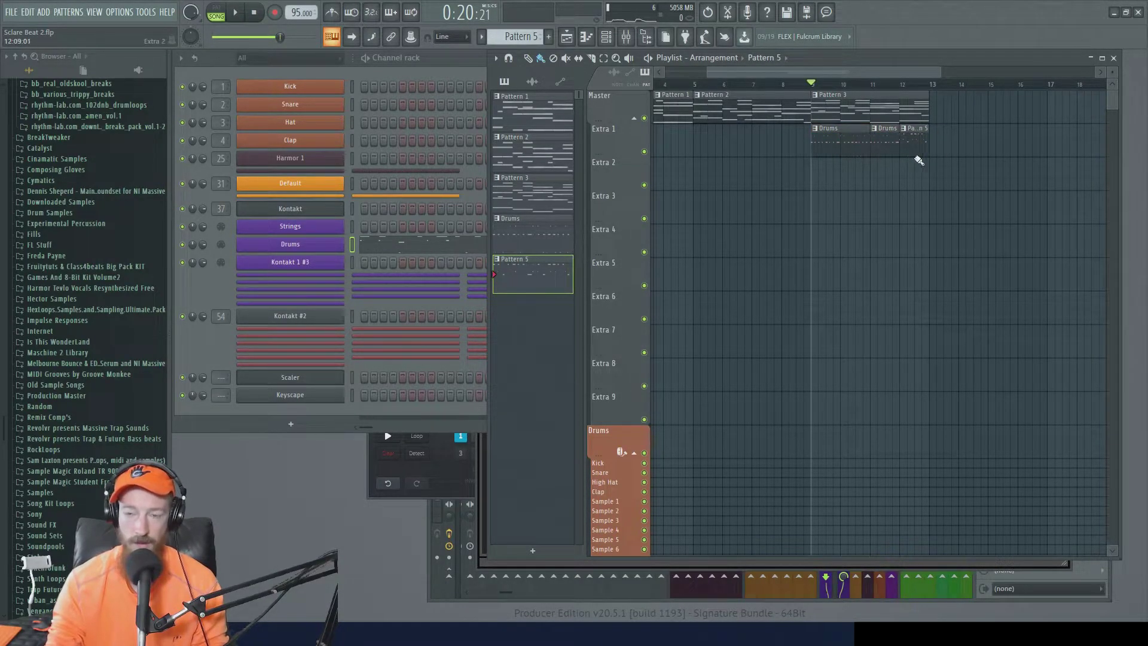
key("space")
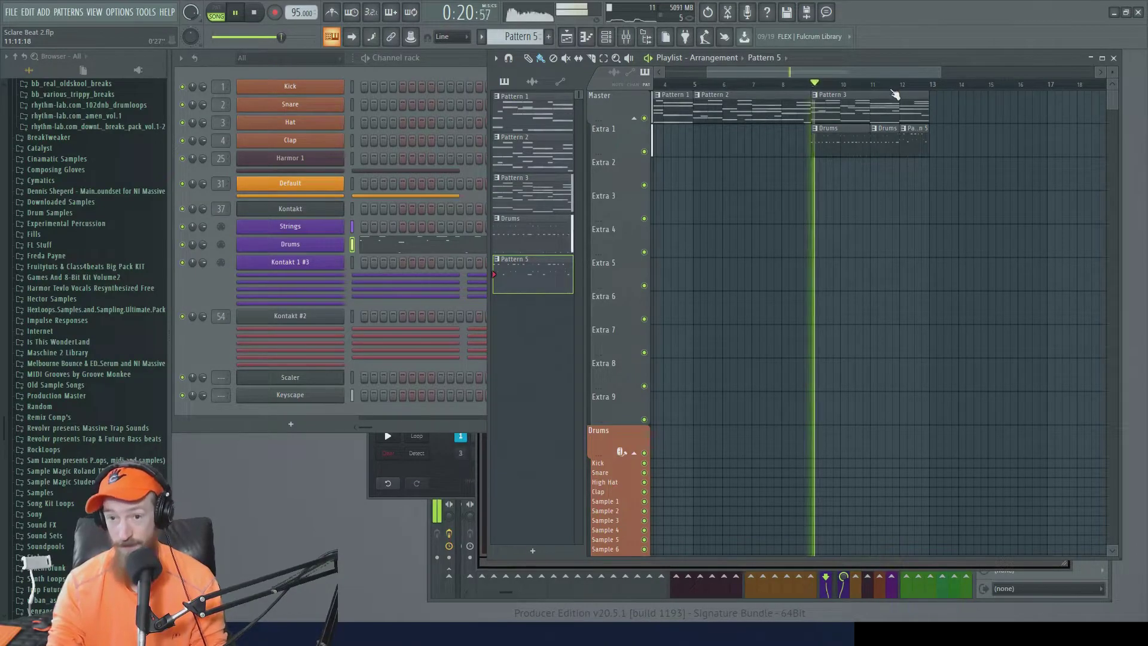
scroll(866, 164, "up", 3)
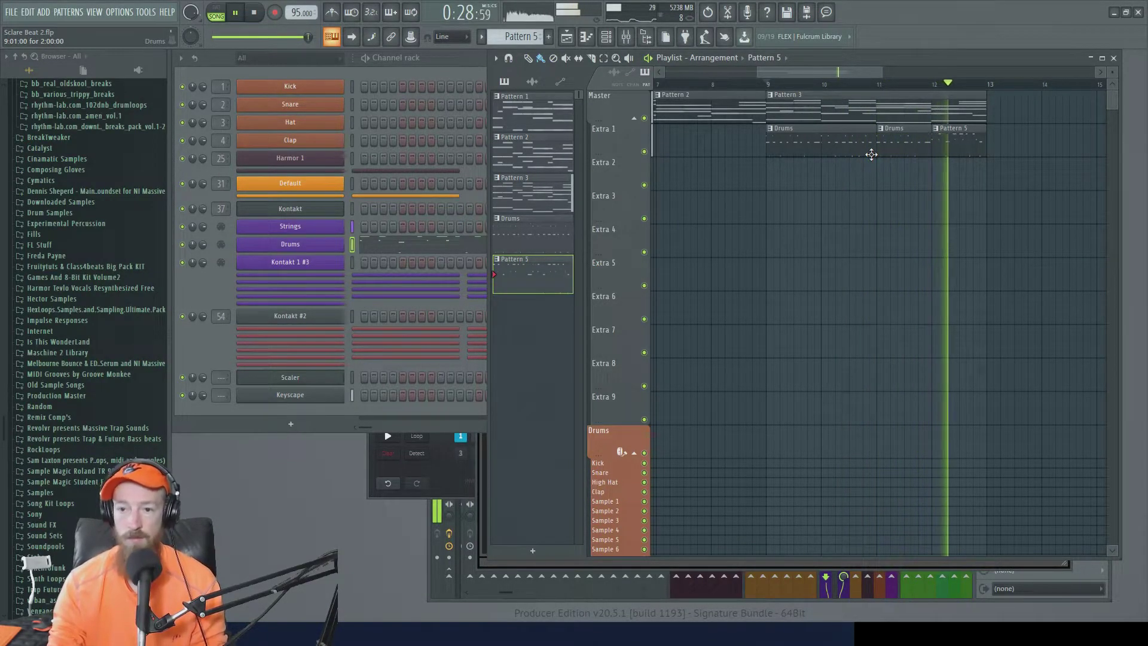
key("space")
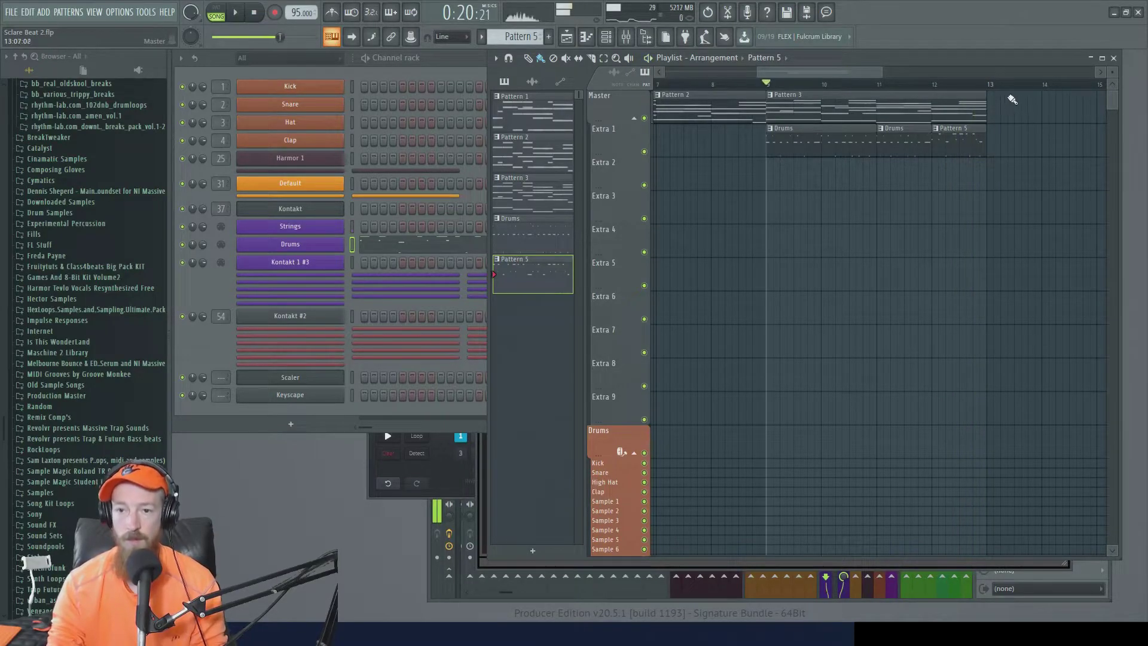
Audition Pattern 5 at bar 9 on the Extra 2 track and return it to bar 12 on Extra 1.
left_click_drag(958, 133, 799, 166)
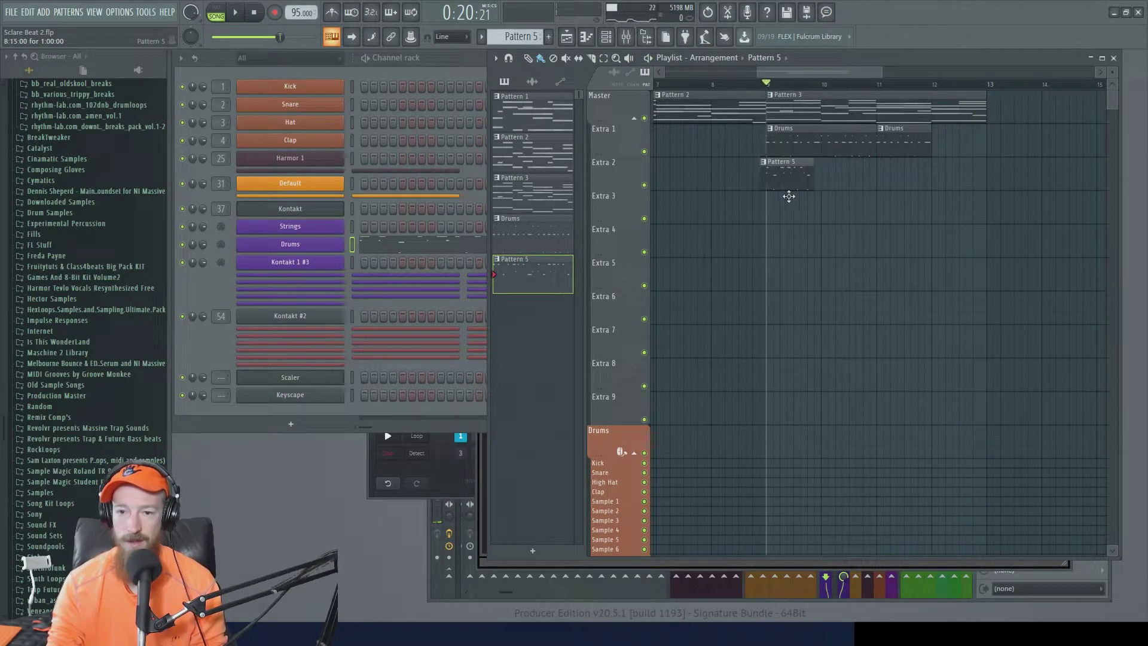
key("space")
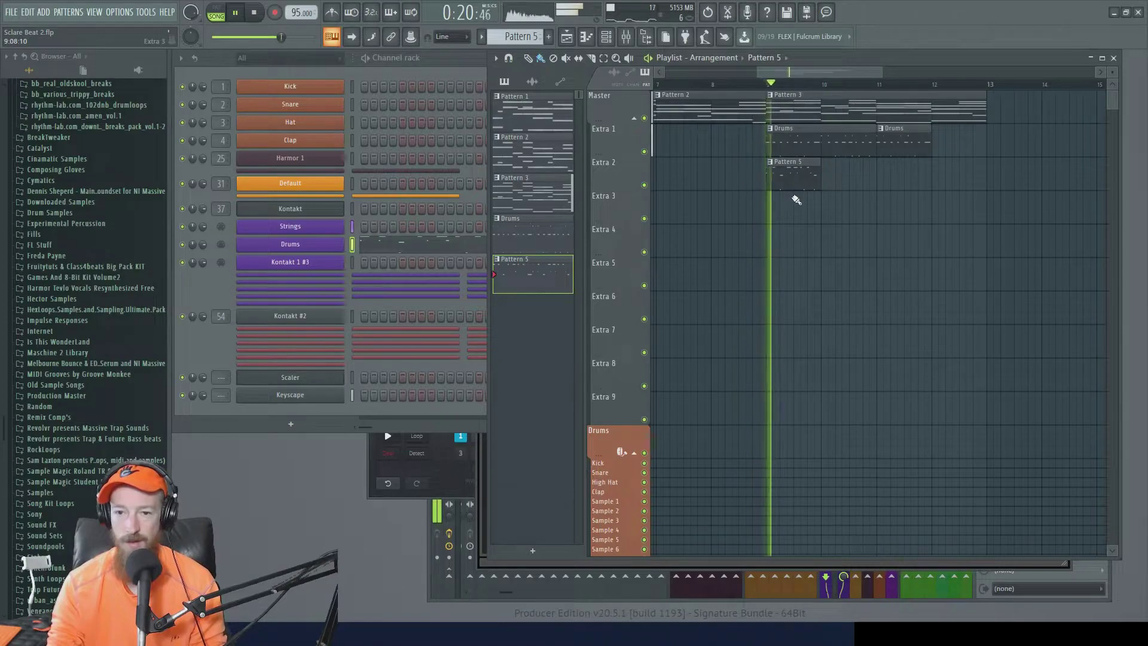
key("space")
left_click_drag(789, 175, 952, 140)
key("space")
key("space")
Slip the contents of the Pattern 5 clip at bar 12 and play back the section.
scroll(953, 155, "down", 3)
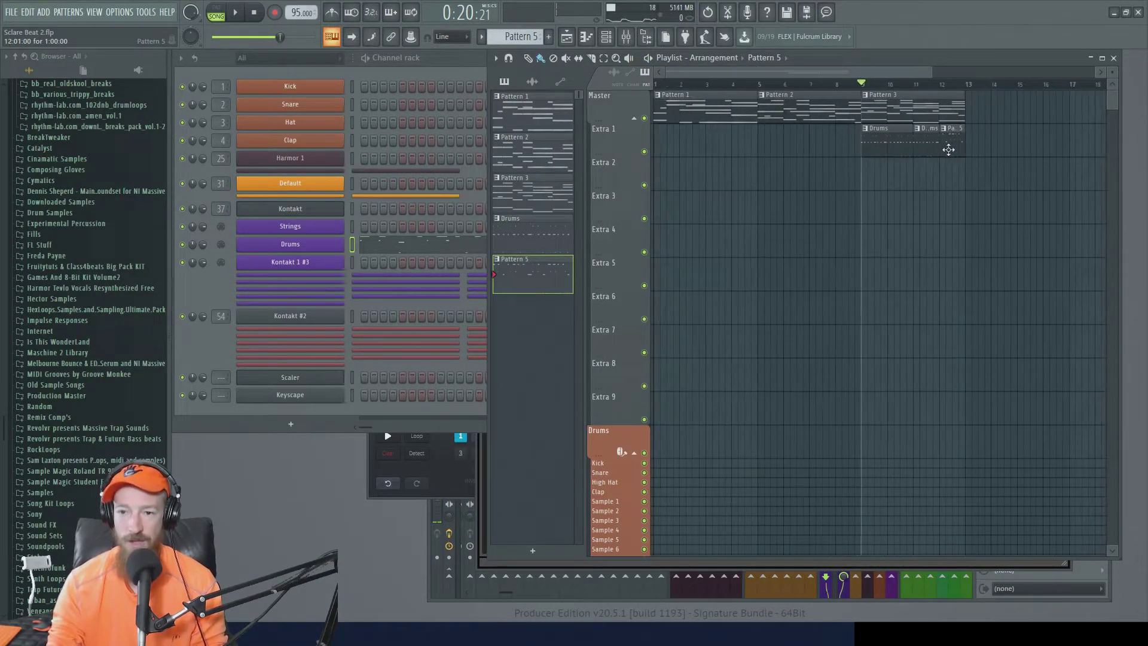
scroll(965, 154, "up", 2)
middle_click(930, 215)
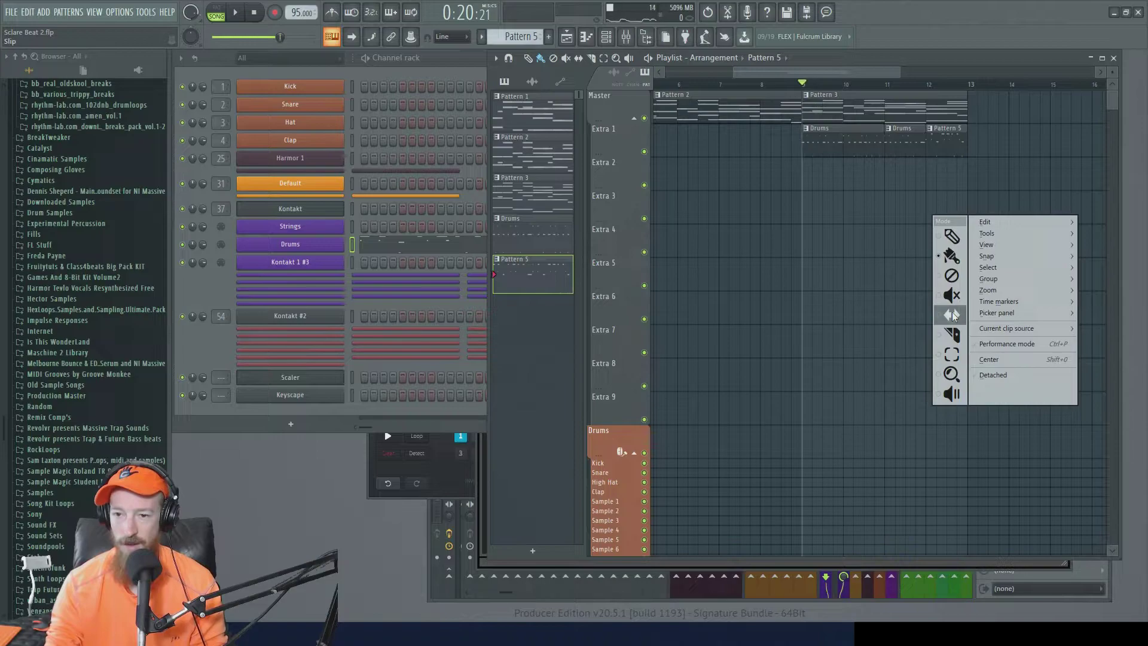
left_click(951, 314)
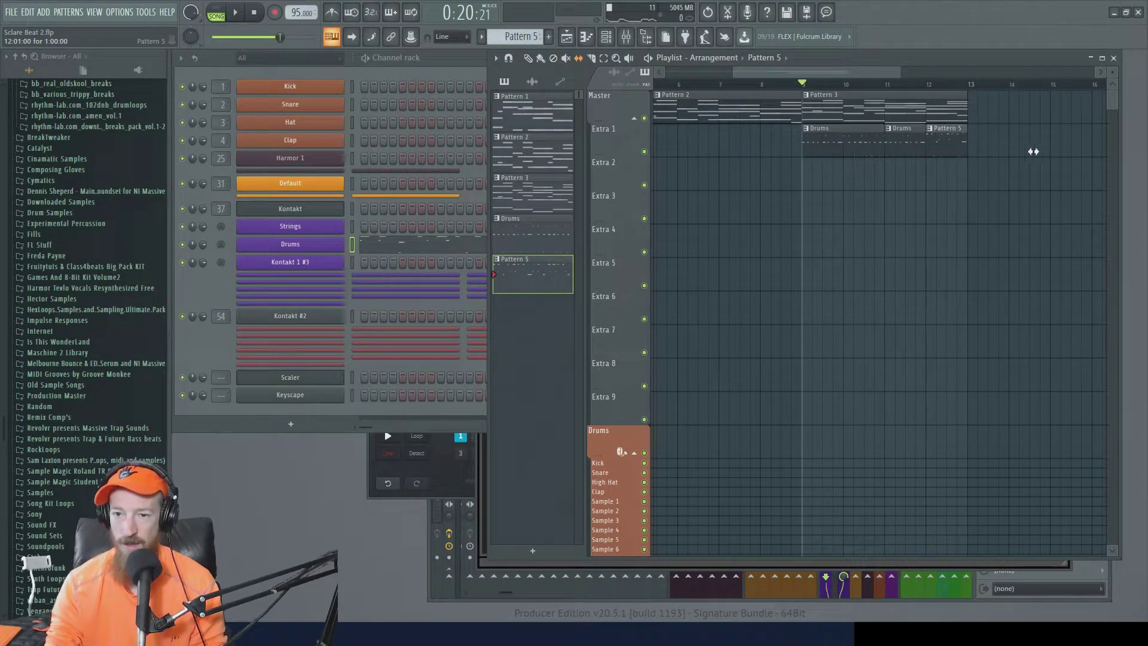
left_click(931, 85)
key("space")
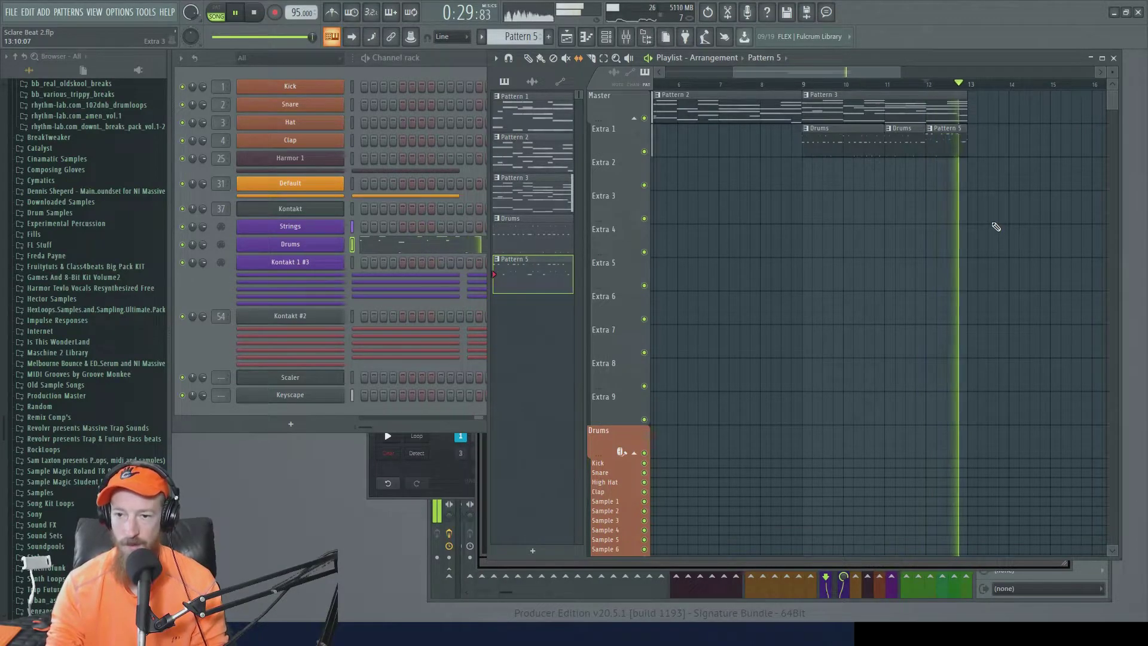
key("space")
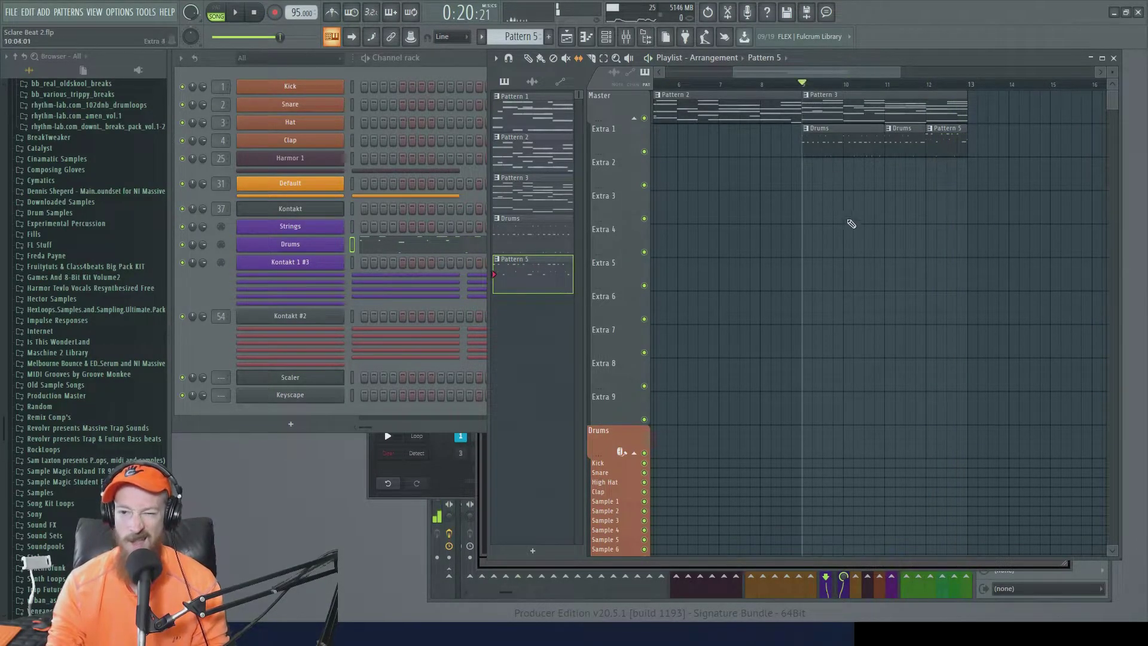
Select the three drum clips between bars 9 and 13 on Extra 1 and duplicate them to start at bar 13.
scroll(849, 223, "down", 3)
middle_click(868, 226)
left_click(869, 222)
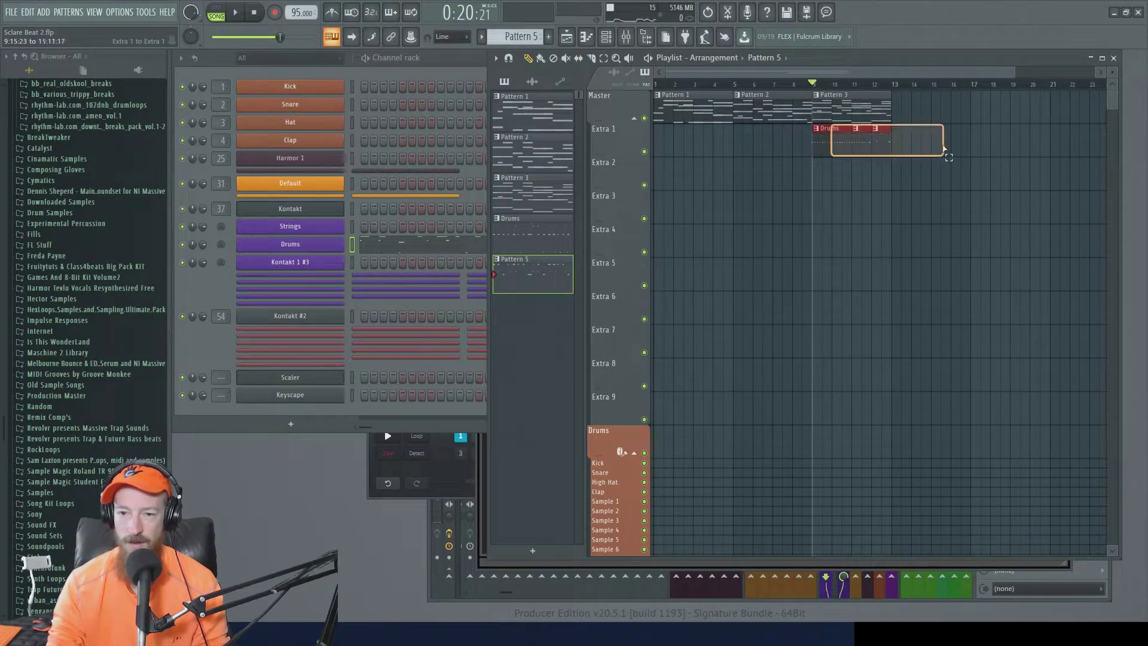
left_click_drag(841, 142, 926, 150)
Slip the contents of the duplicated Pattern 5 clip at bar 16 and play back from that bar.
middle_click(934, 201)
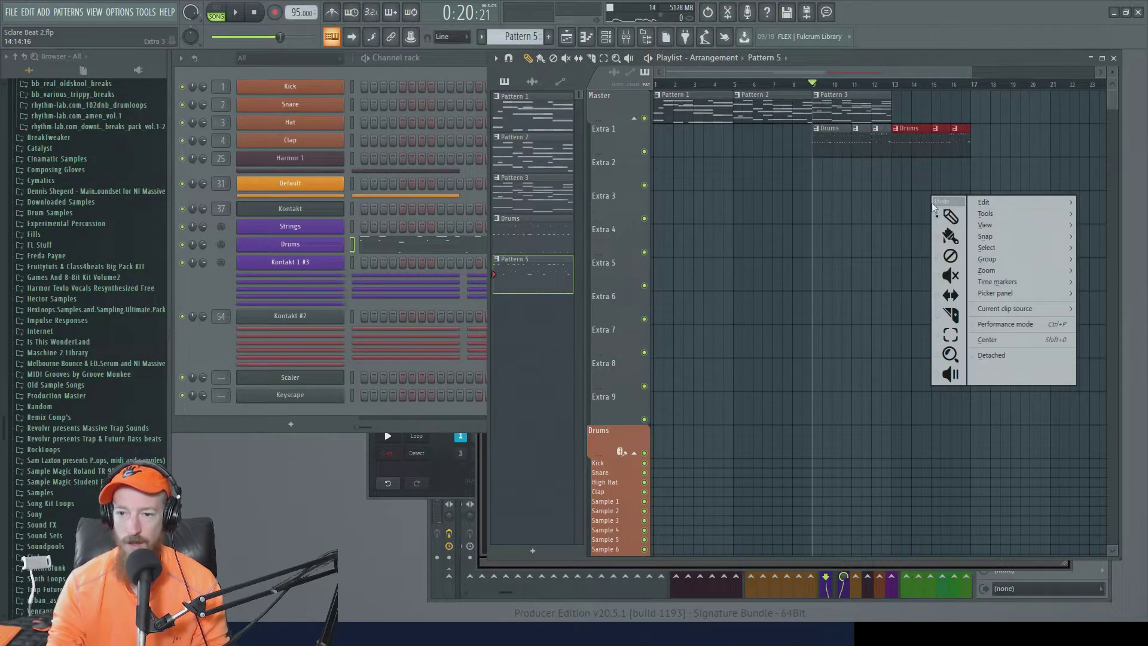
left_click(953, 295)
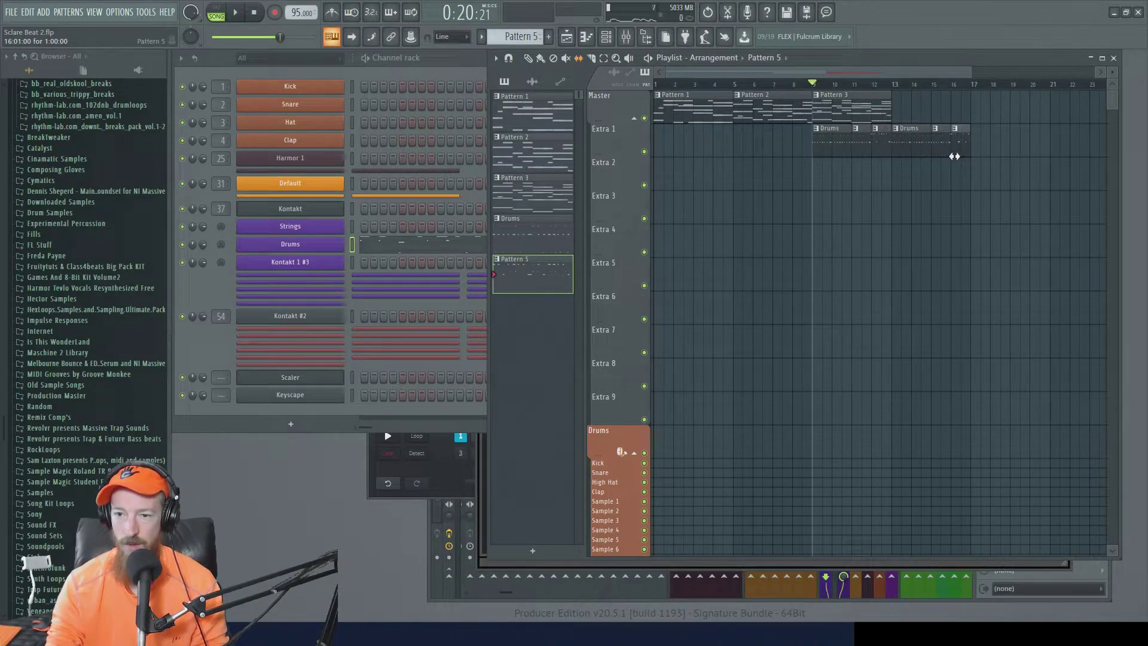
left_click(955, 86)
key("space")
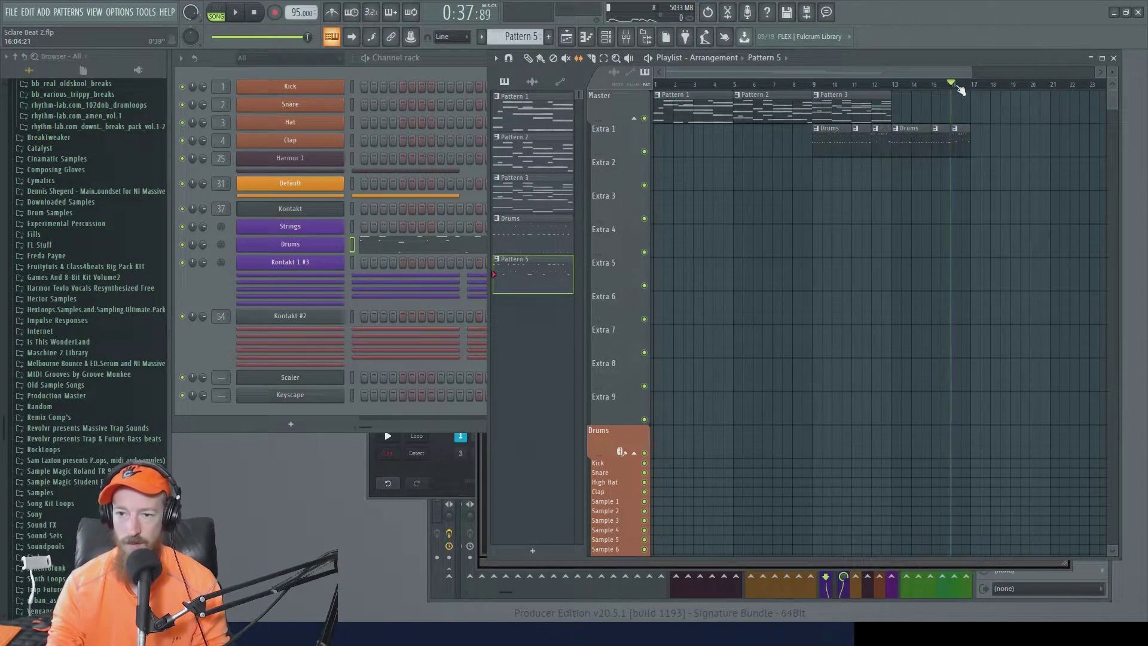
Duplicate the Pattern 3 clip to bar 13 and make the copy a unique pattern.
left_click(871, 108)
key("space")
key("ctrl+b")
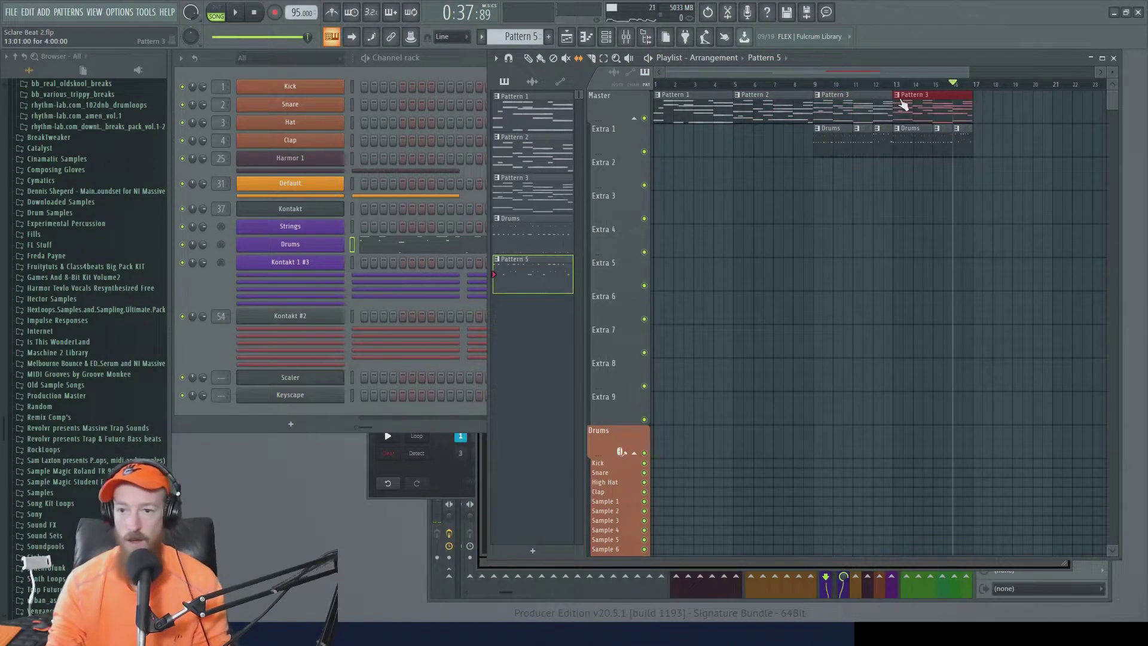
right_click(899, 107)
key("Escape")
left_click(898, 96)
left_click(923, 174)
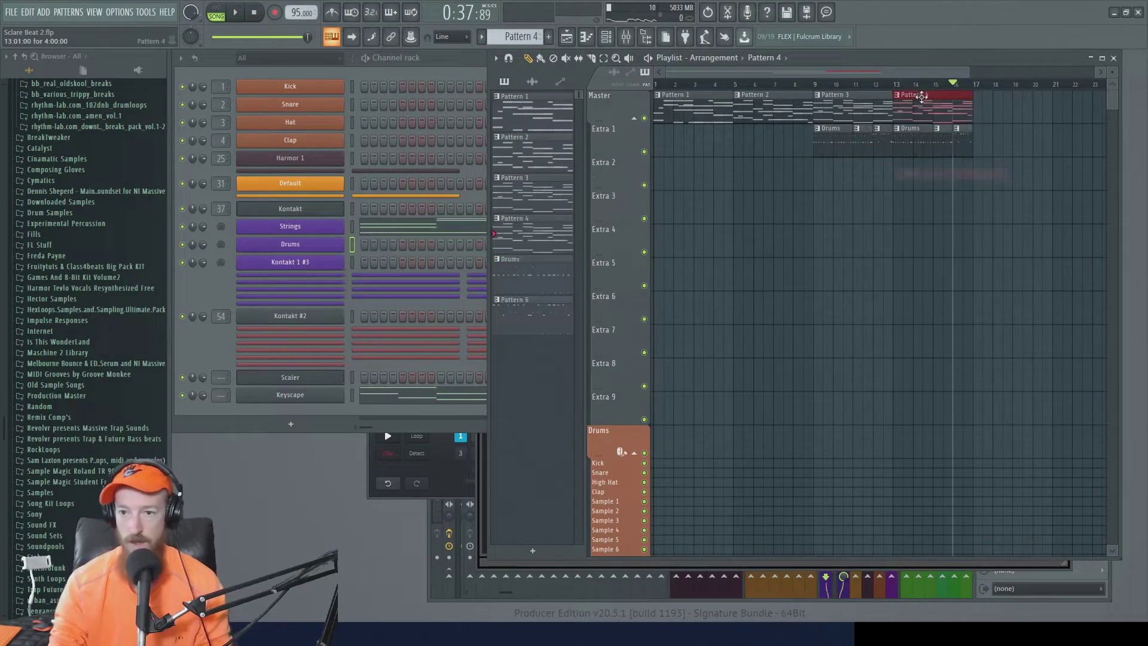
Play the new pattern in pattern mode and open its Strings notes in the piano roll.
left_click(216, 12)
left_click(235, 12)
left_click(231, 66)
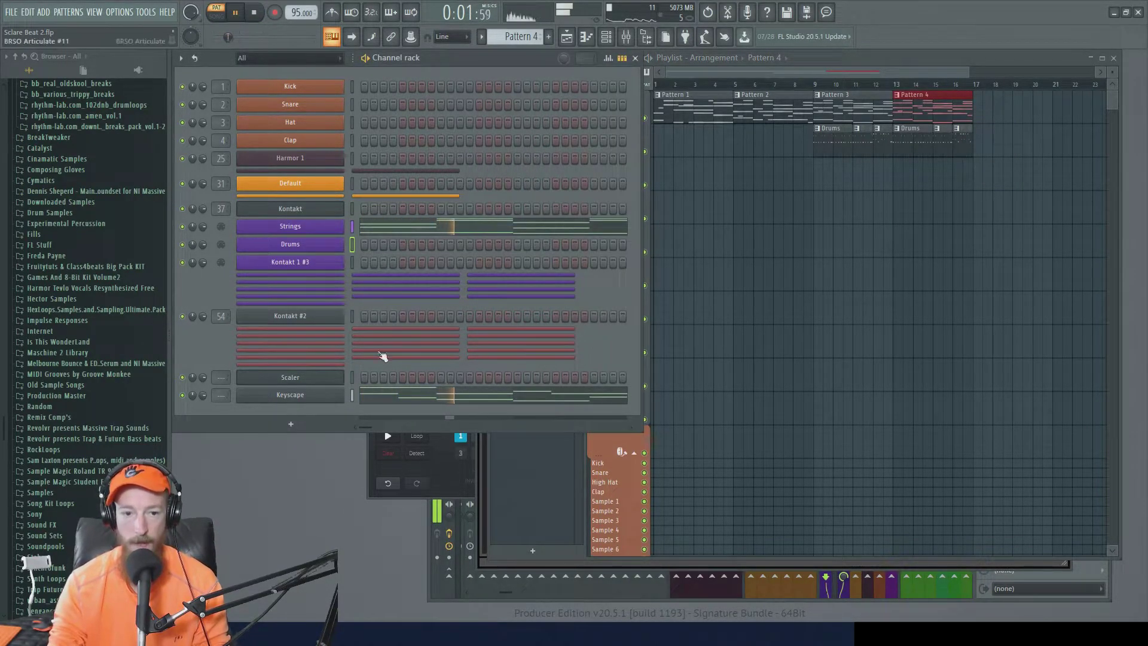
left_click(393, 230)
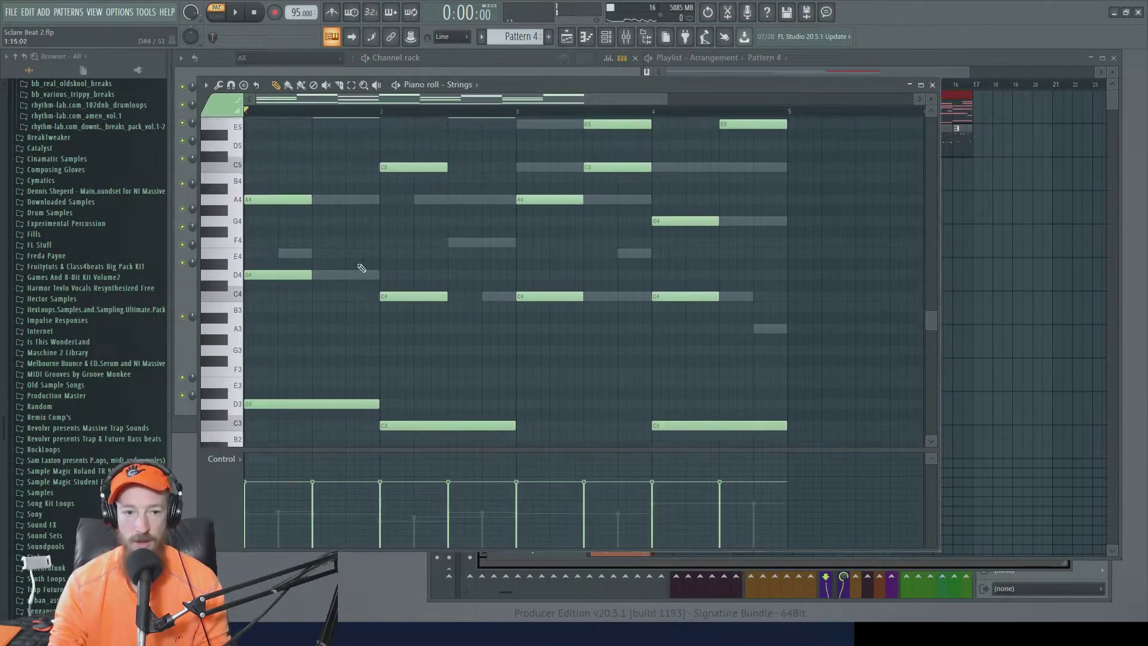
Move the first bar's D4 string note to F4 and its A5 note to C5, and listen to the change.
left_click(278, 350)
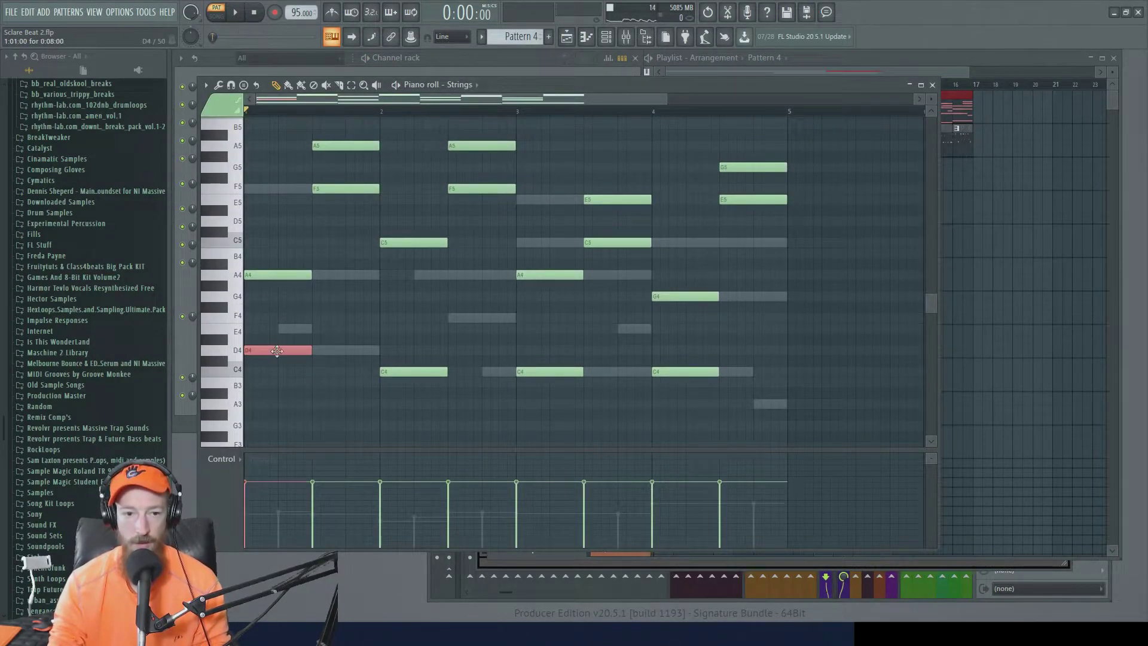
mouse_move(277, 334)
left_mouse_down()
mouse_move(268, 302)
mouse_move(263, 319)
left_mouse_up()
left_click_drag(332, 143, 333, 243)
key("space")
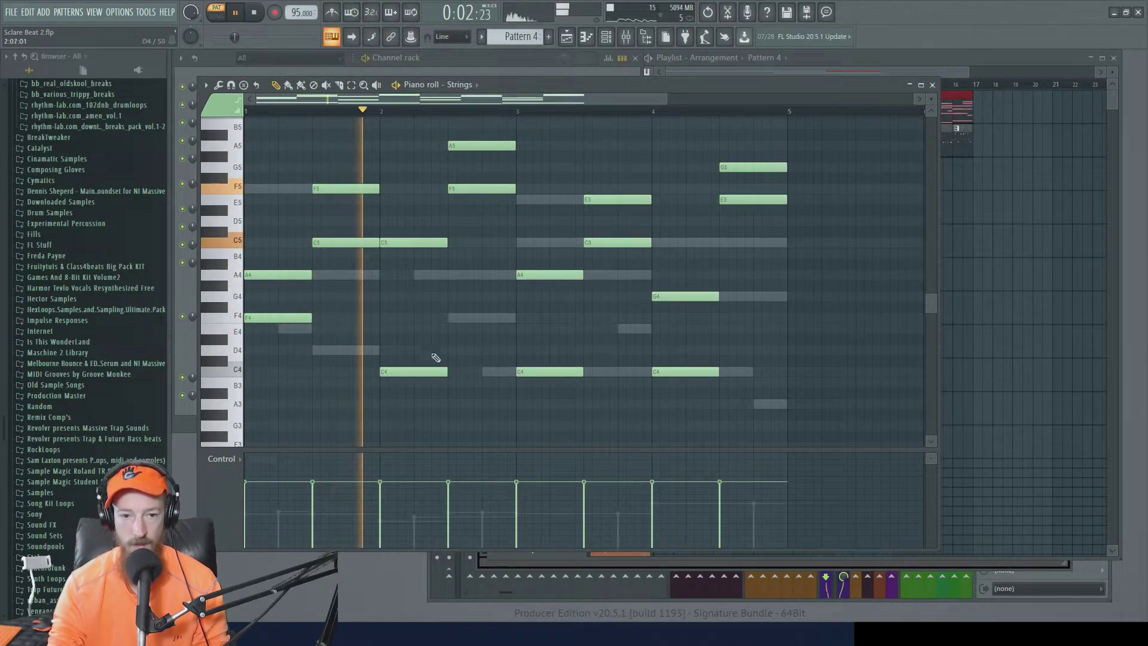
key("space")
Move the second bar's C4 string note to A4 and its A5 note to D5, and play the pattern.
left_click_drag(426, 372, 417, 270)
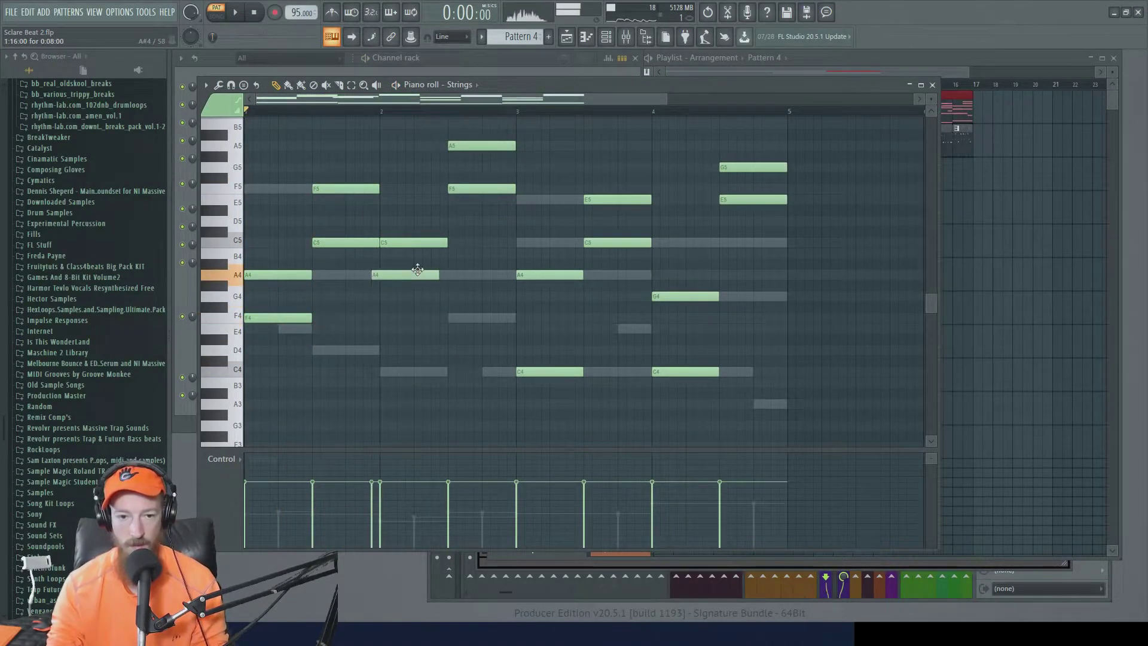
left_click_drag(460, 147, 459, 221)
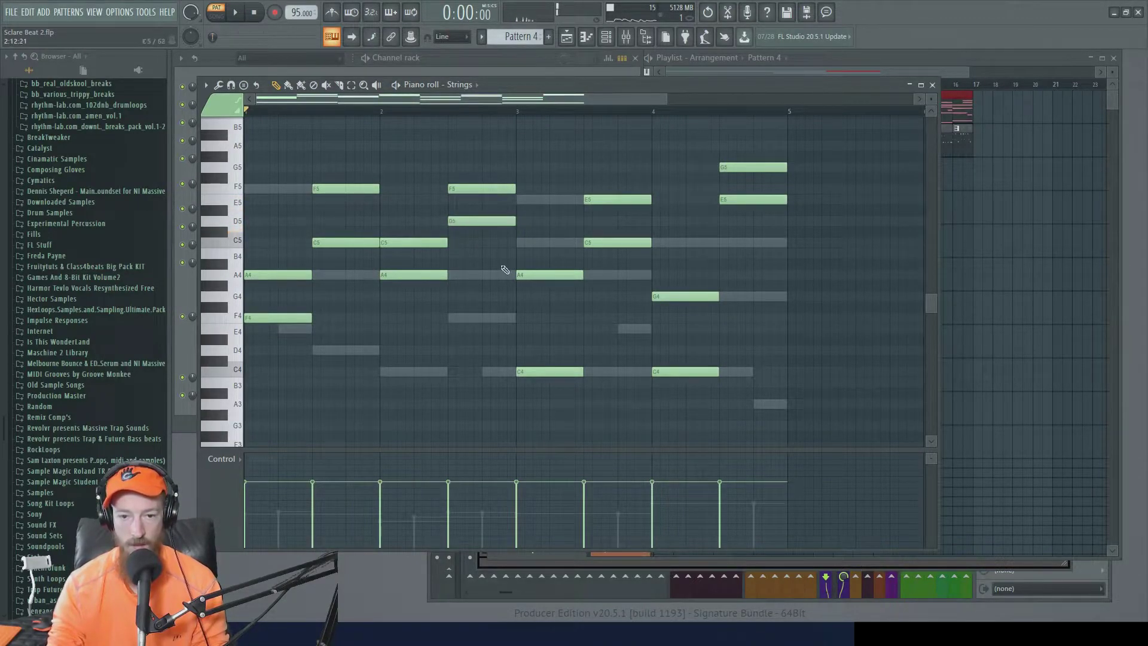
key("space")
In bar 3, move the C4 string note to C5 and replace the second half's E5 with G4, and play it back.
left_click_drag(534, 369, 555, 240)
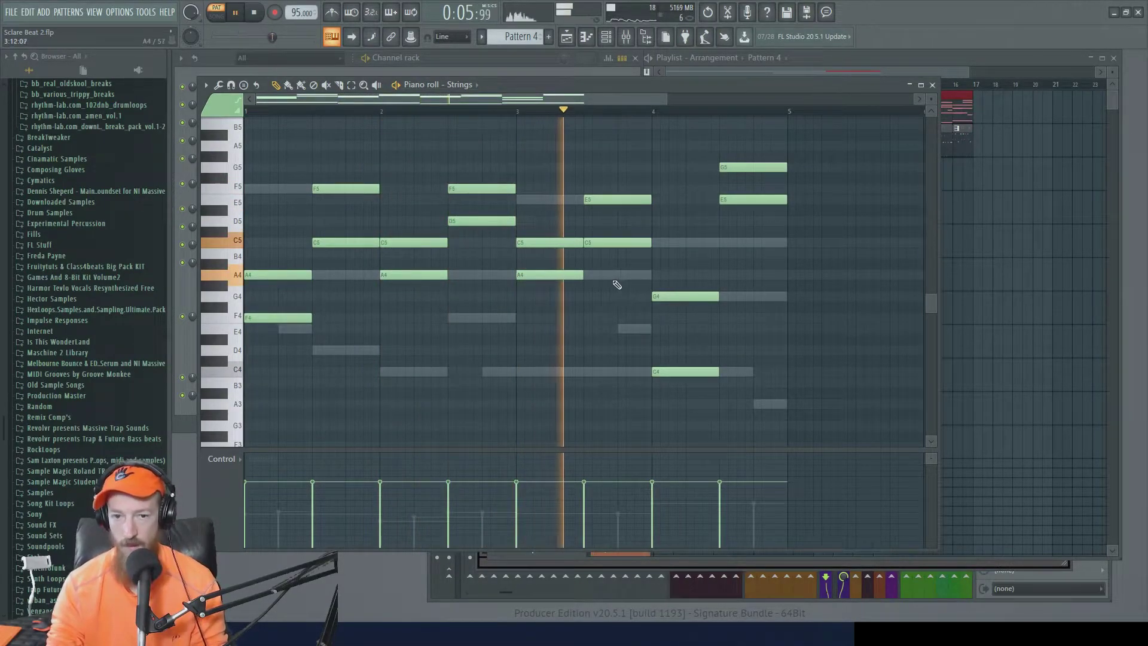
key("space")
left_click_drag(607, 199, 589, 307)
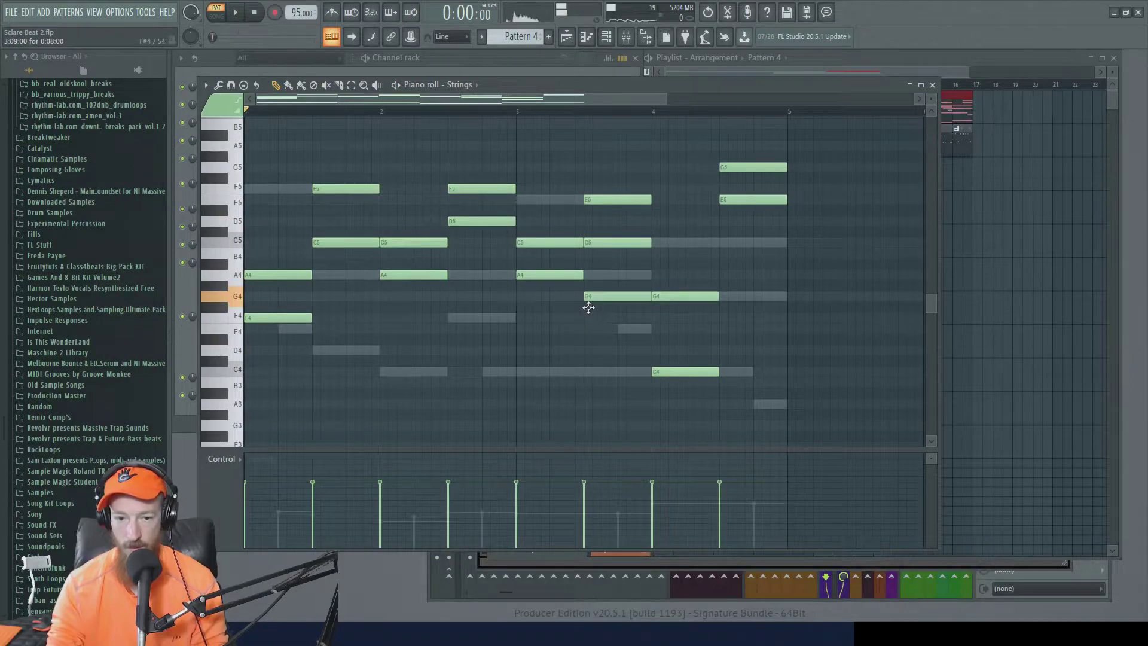
right_click(605, 196)
key("space")
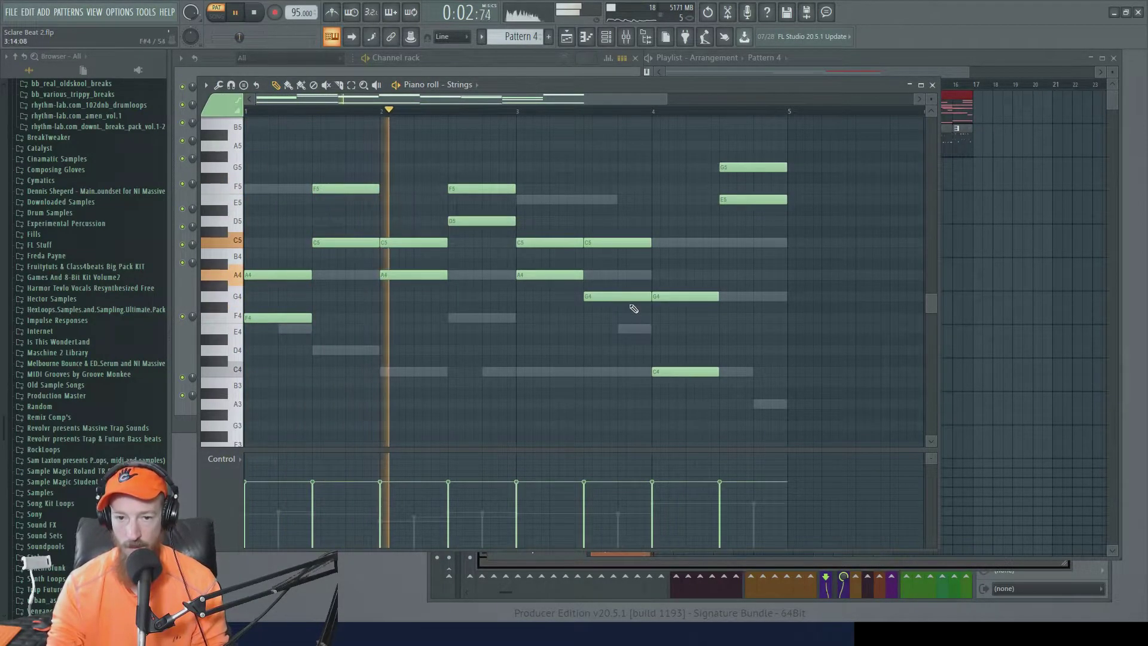
In bar 4, move the C4 string note to B4 and the G5 note to C5, and audition the bar.
left_click_drag(671, 369, 669, 246)
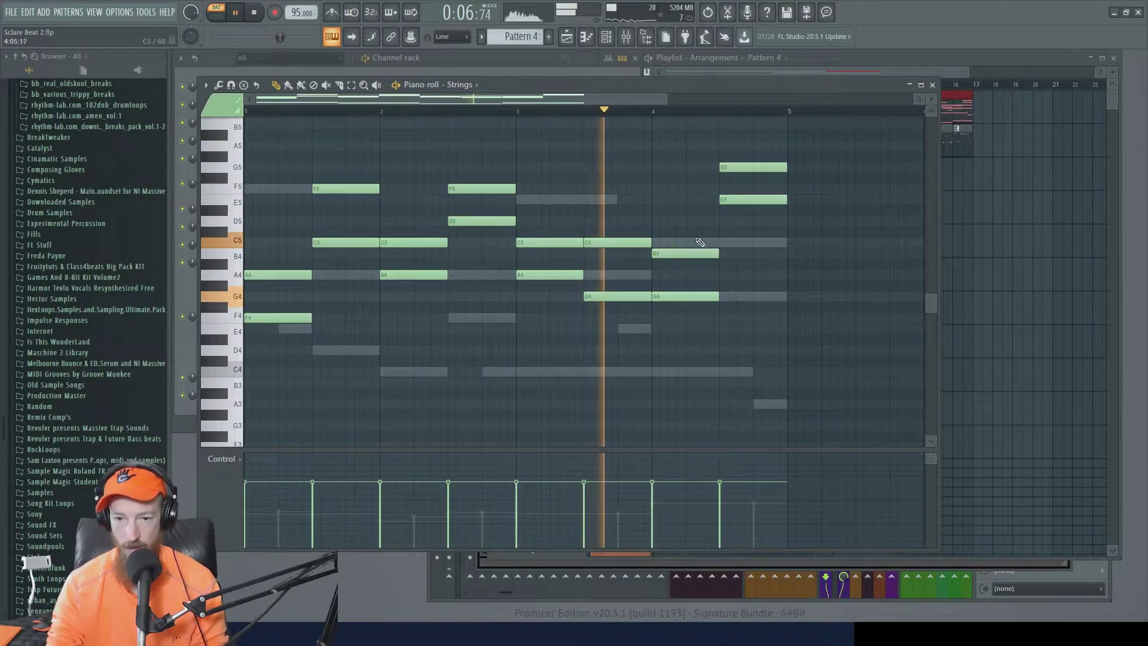
key("space")
left_click_drag(675, 170, 672, 248)
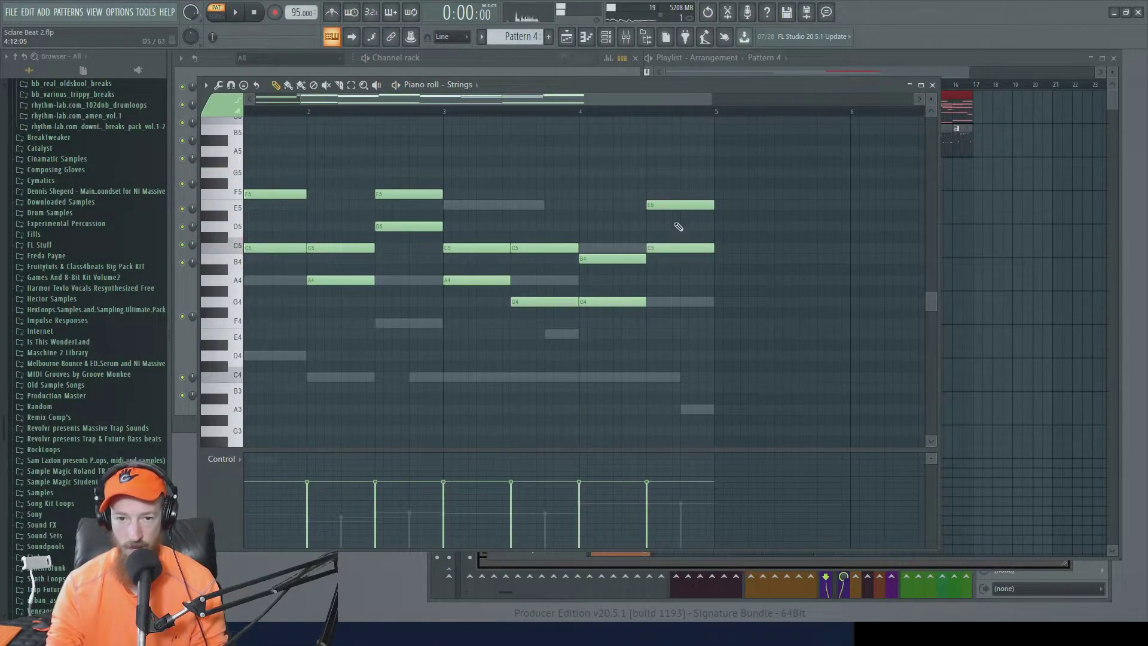
key("space")
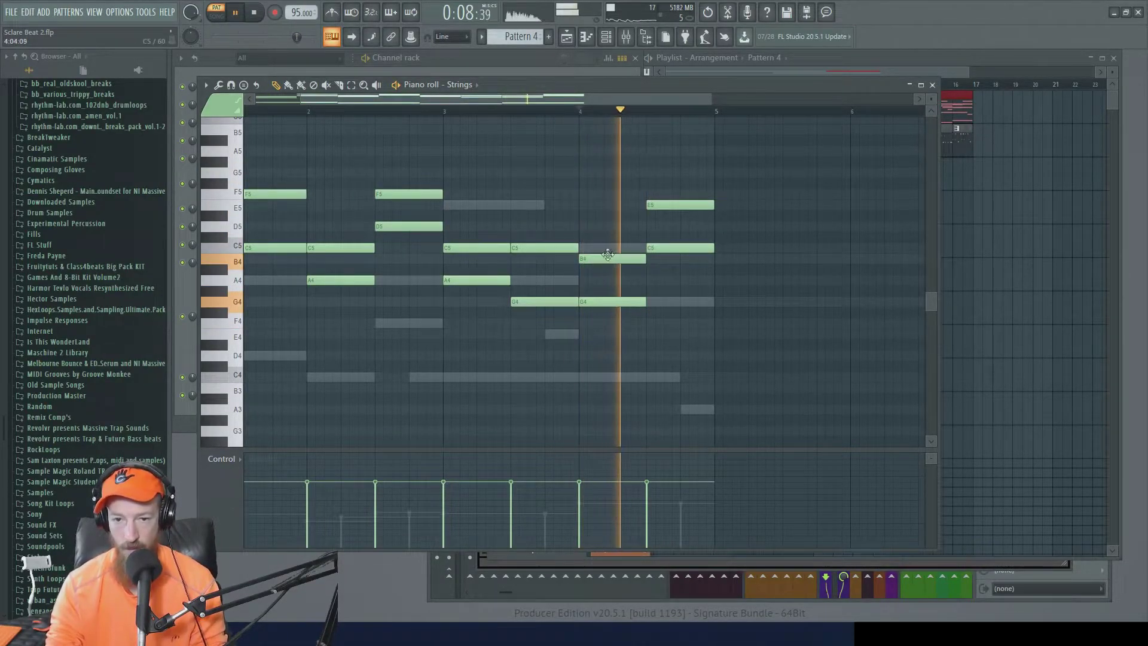
mouse_move(610, 259)
left_mouse_down()
mouse_move(611, 248)
mouse_move(612, 279)
mouse_move(613, 252)
left_mouse_up()
key("space")
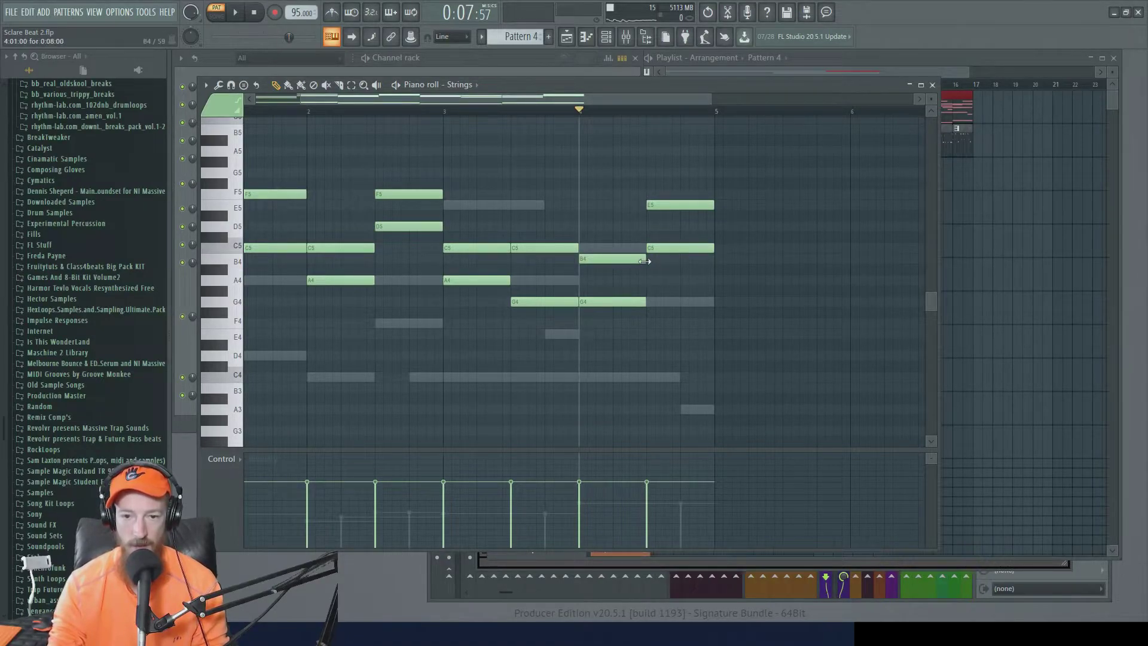
Shorten bar 4's B4 string note to a quarter bar, add a short C5 after it, and listen to the pattern.
left_click(613, 246)
key("space")
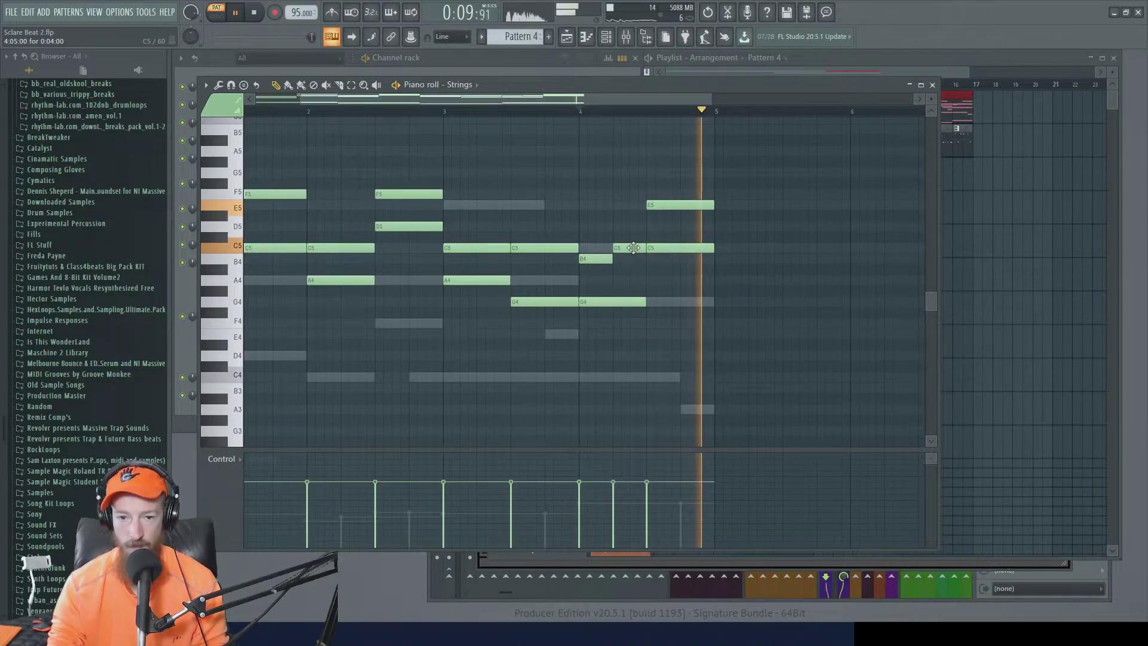
key("space")
key("space")
scroll(280, 101, "down", 3)
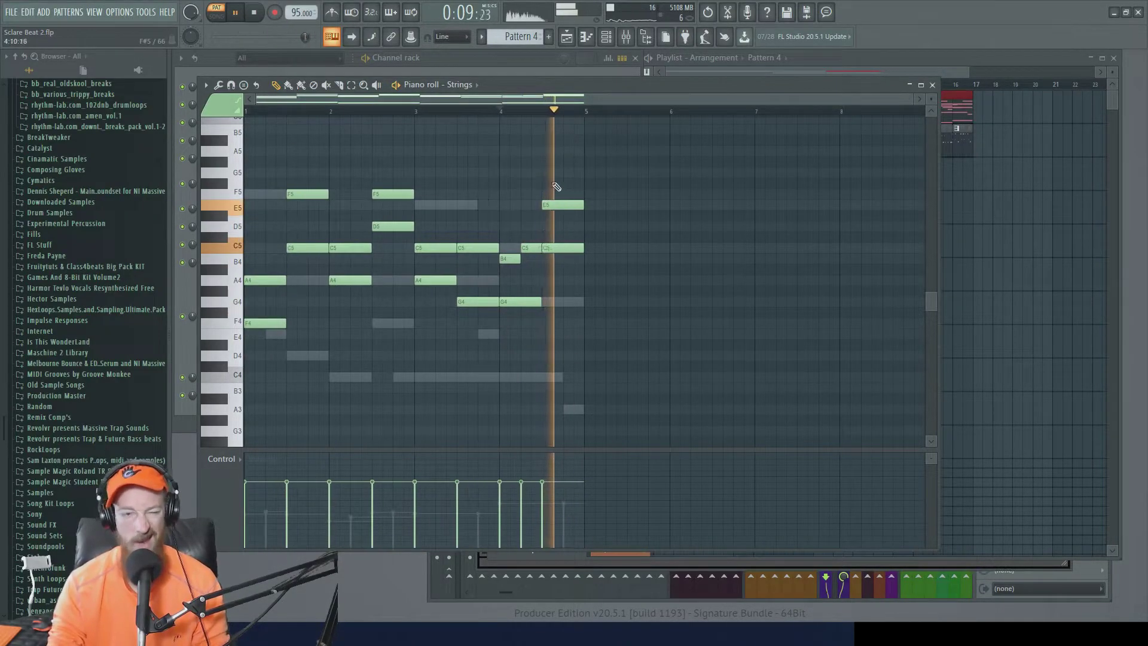
key("space")
left_click(280, 114)
key("space")
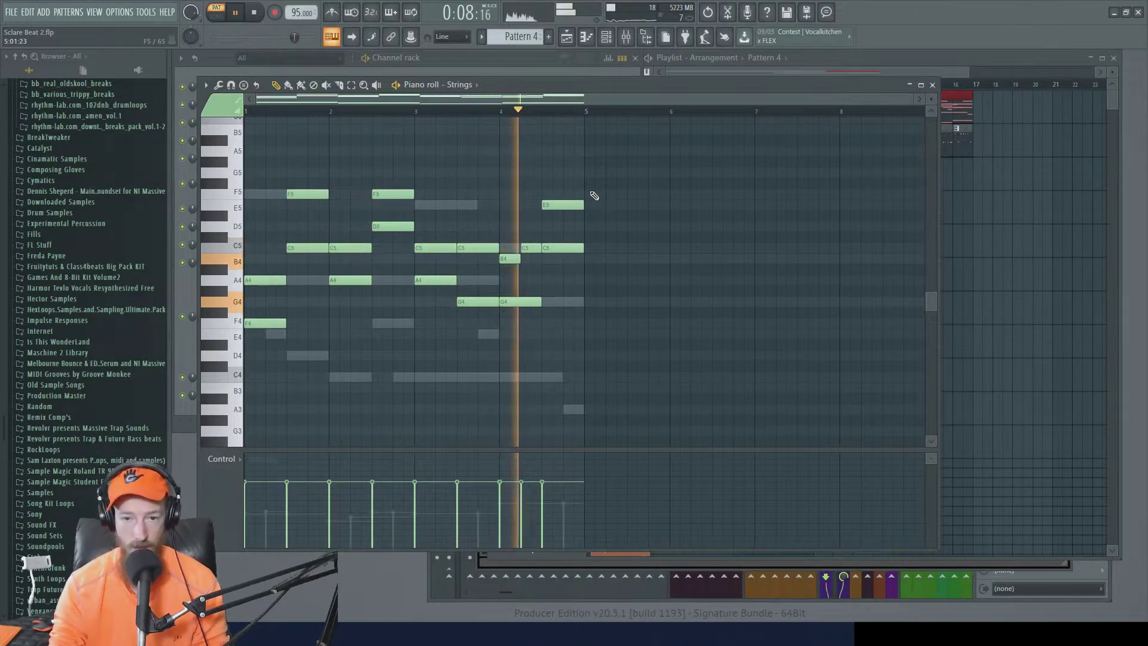
left_click(932, 84)
left_click(840, 85)
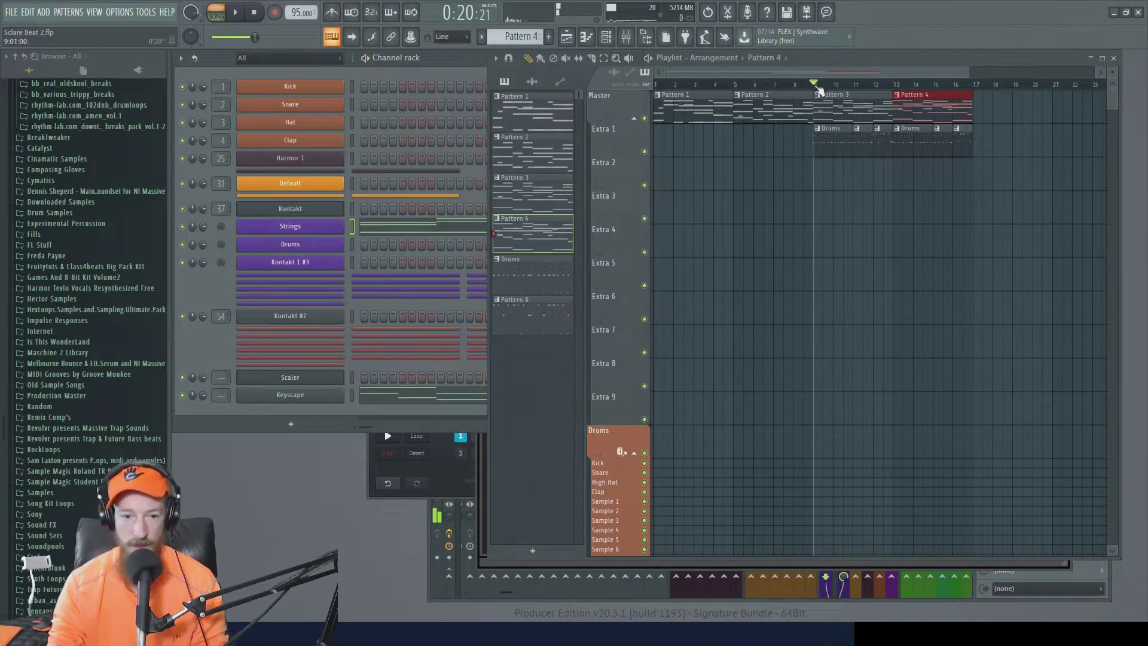
Add a Michaelas Harp x64 instrument channel to the project.
left_click(288, 425)
type("m")
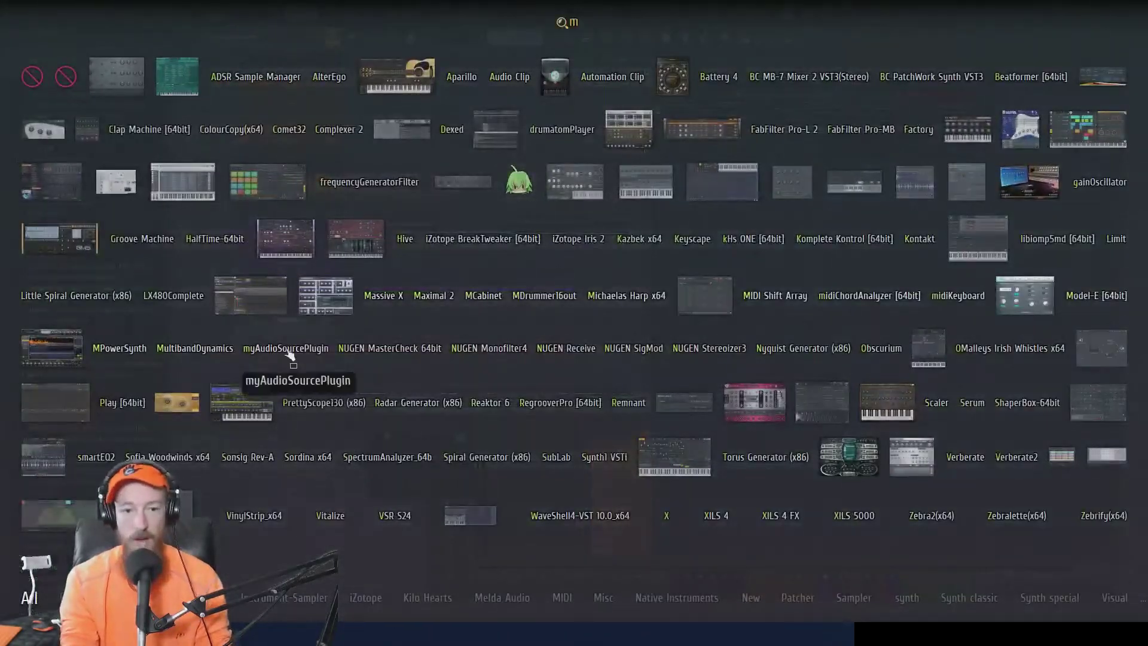
type("ich")
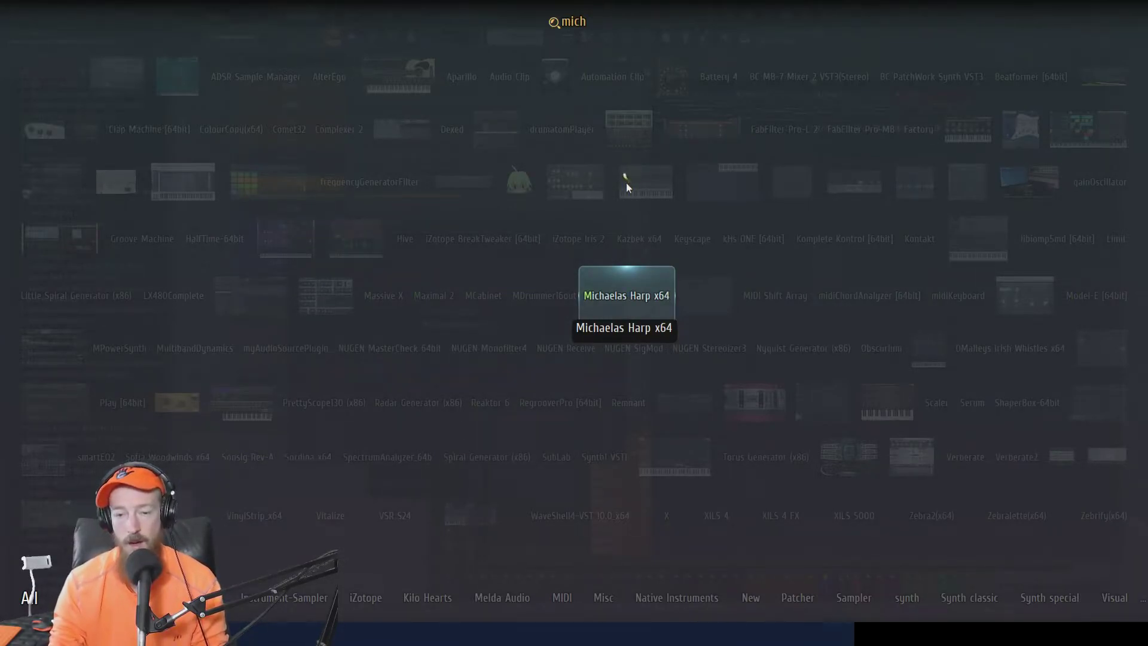
key("Return")
left_click_drag(573, 220, 657, 114)
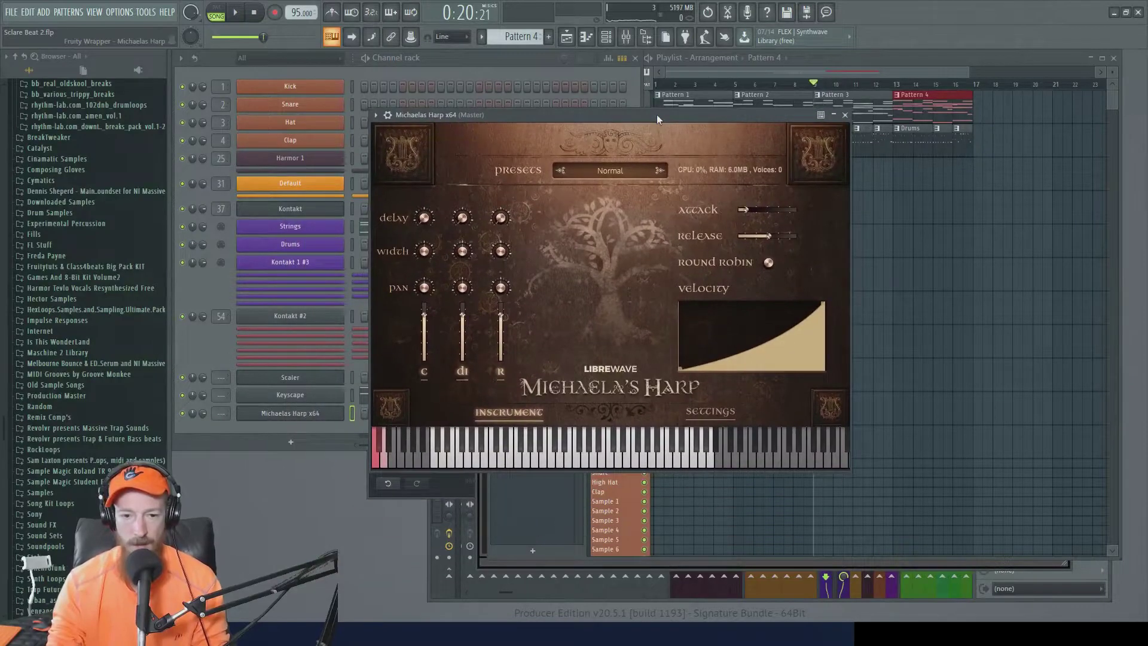
Transfer Scaler's D min, F maj, A min, C maj progression as MIDI into the Michaelas Harp channel and open its notes.
left_click(209, 361)
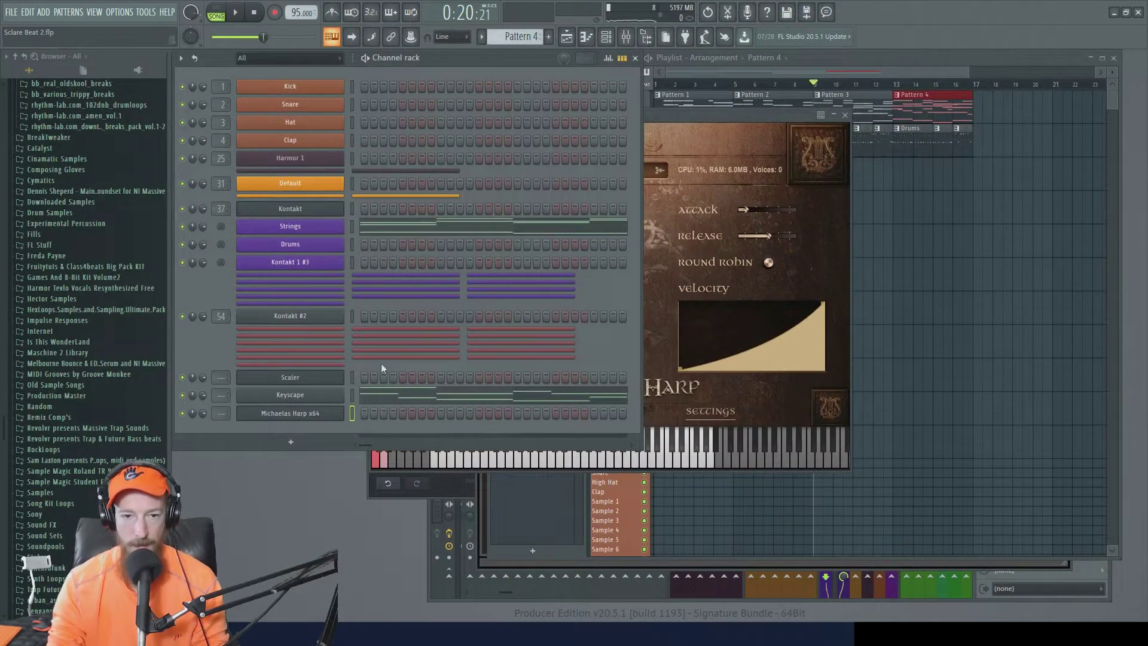
right_click(318, 233)
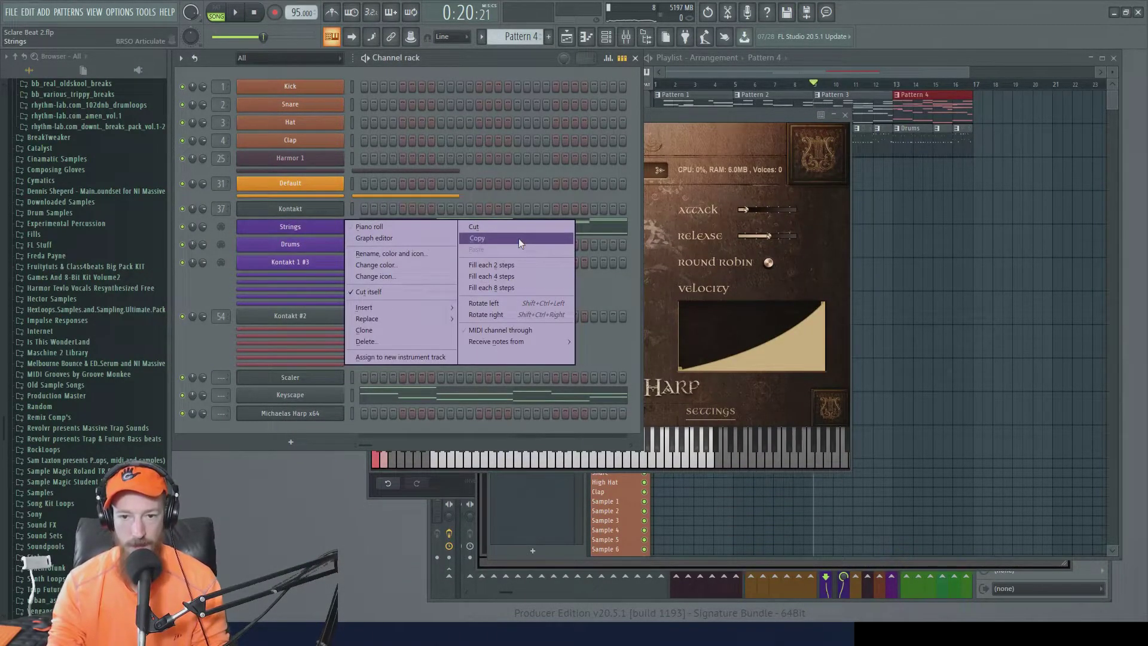
left_click(321, 379)
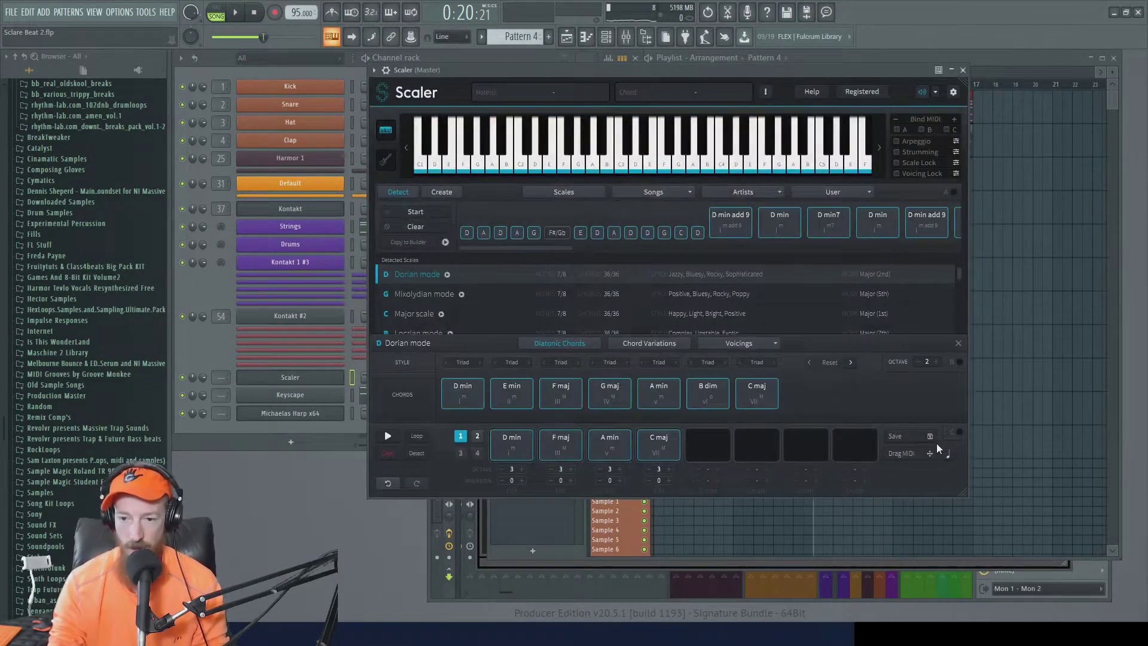
left_click_drag(928, 455, 307, 414)
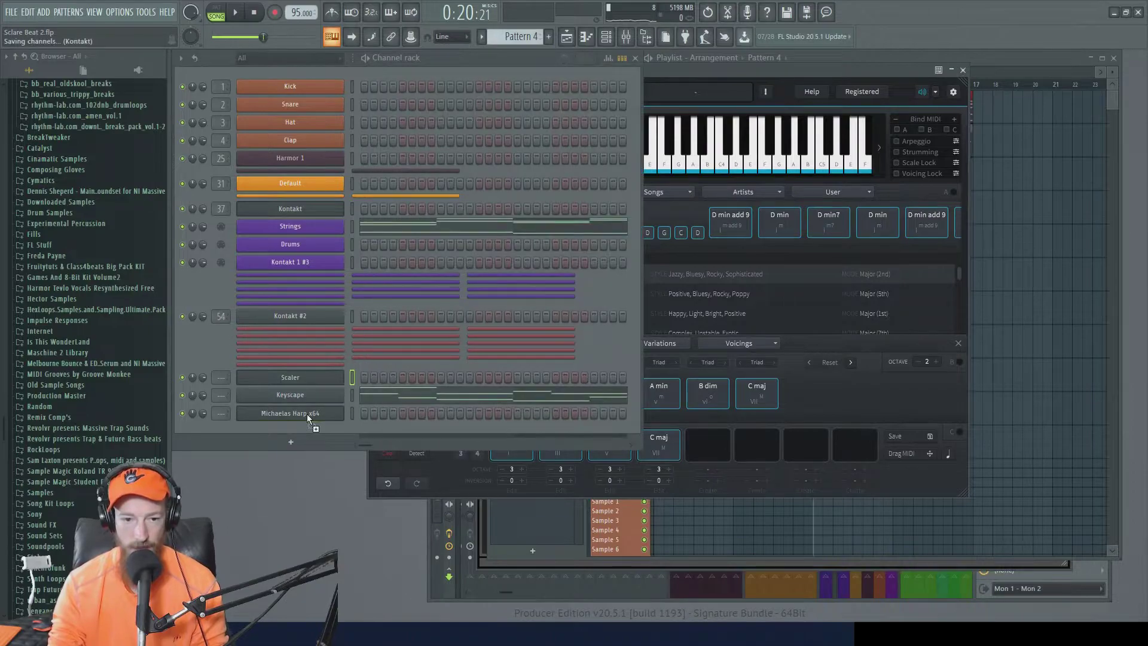
left_click(407, 414)
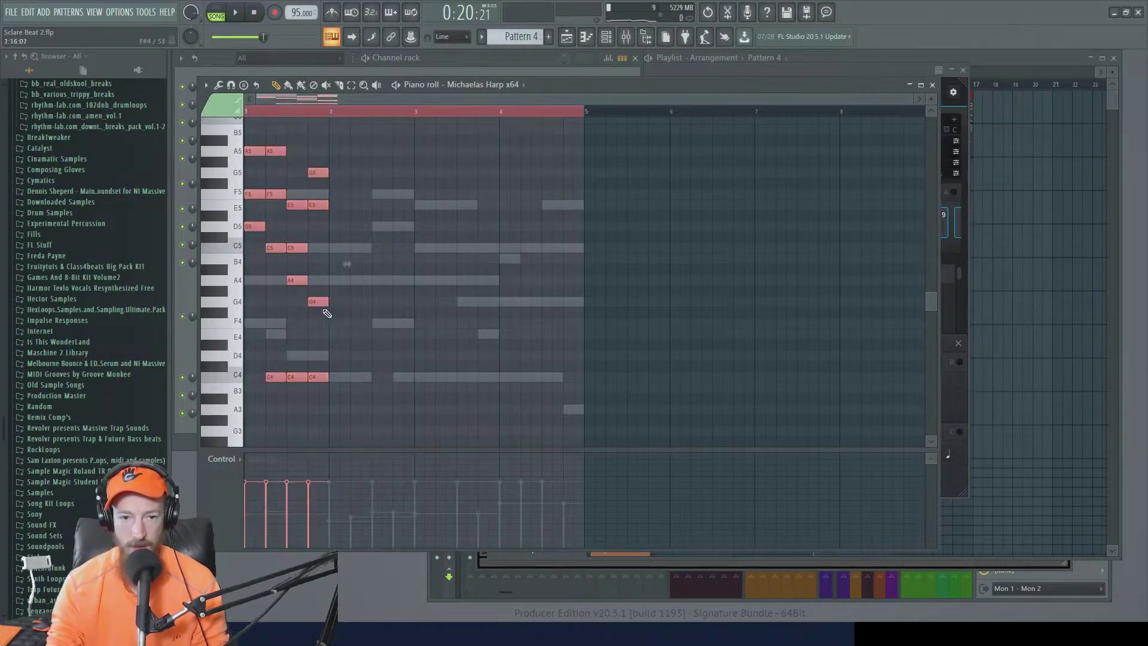
Stretch the harp chords to one bar each, filling four bars, and lower all their velocities slightly to an even level.
left_click_drag(351, 265, 571, 267)
scroll(595, 276, "up", 5)
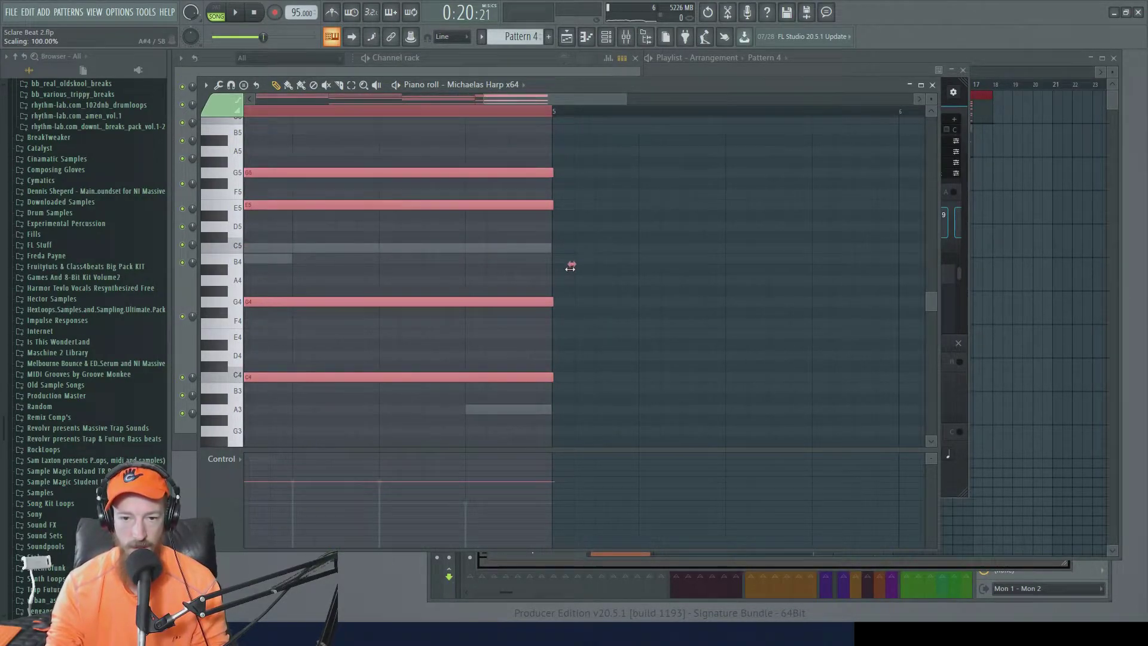
scroll(568, 266, "down", 5)
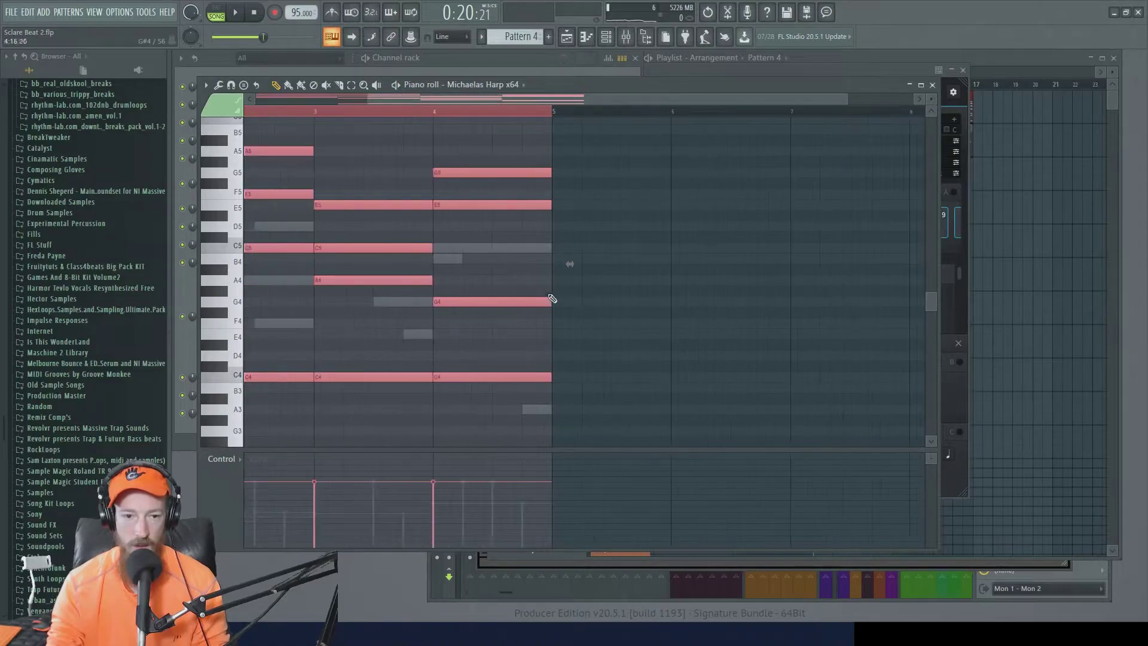
left_click_drag(238, 376, 244, 153)
left_click(309, 376)
mouse_move(269, 525)
left_mouse_down()
mouse_move(313, 502)
mouse_move(455, 532)
left_mouse_up()
left_click_drag(577, 500, 245, 500)
Enable the harp's arpeggiator in the upward direction with a range of 2, and close the instrument window.
key("F6")
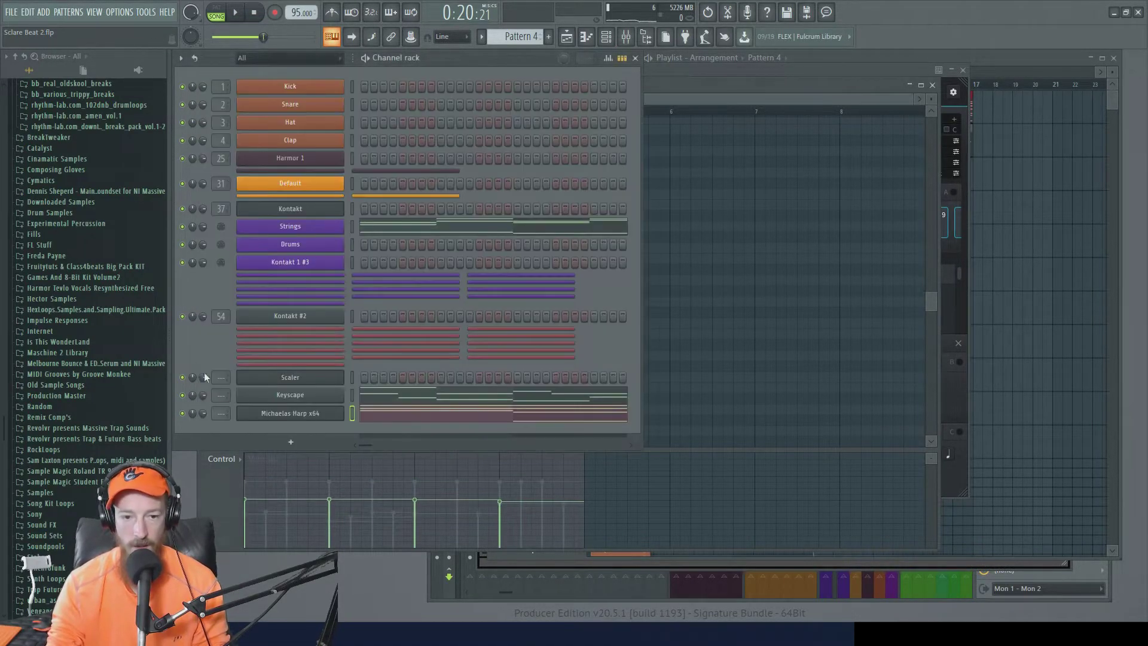
left_click(290, 412)
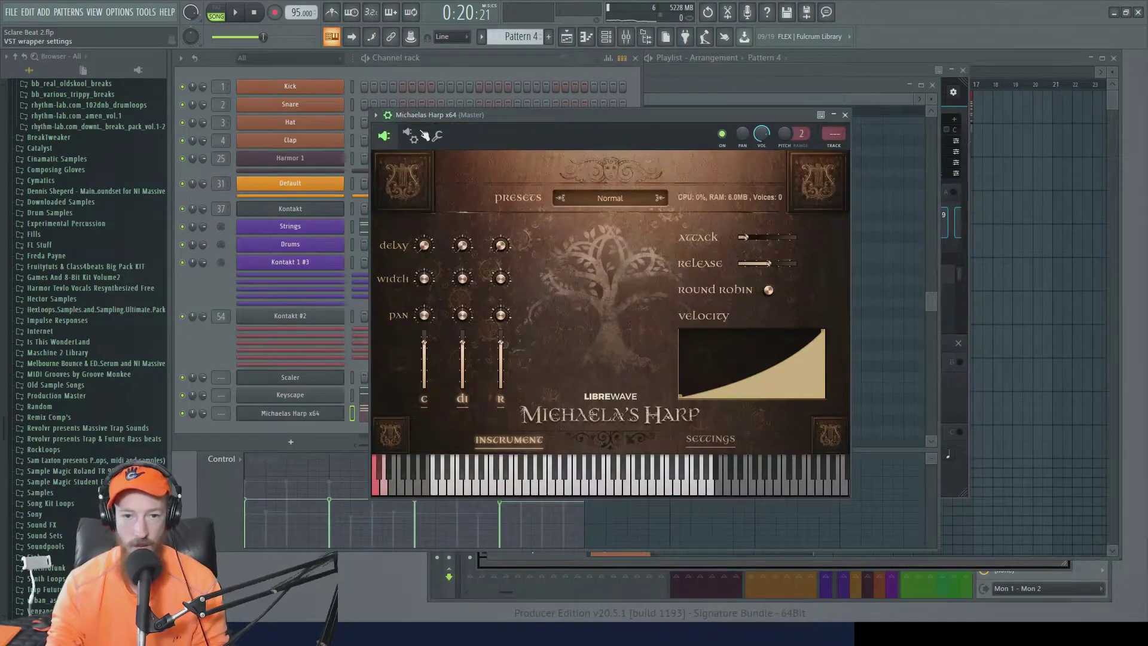
left_click(421, 138)
left_click(437, 136)
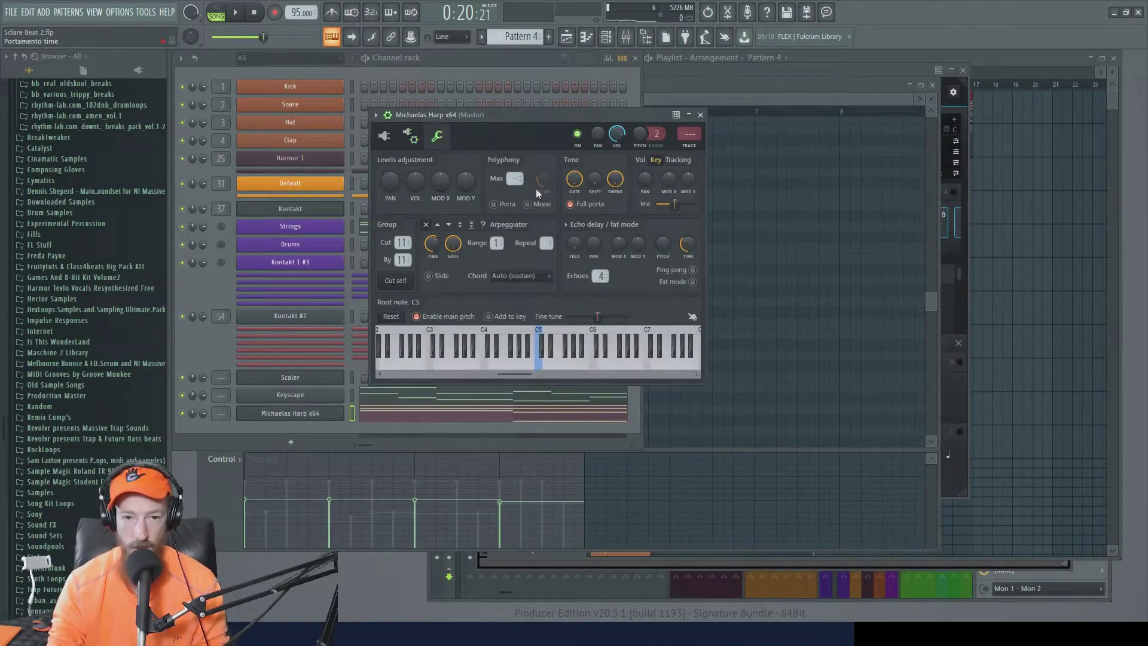
left_click_drag(453, 243, 453, 263)
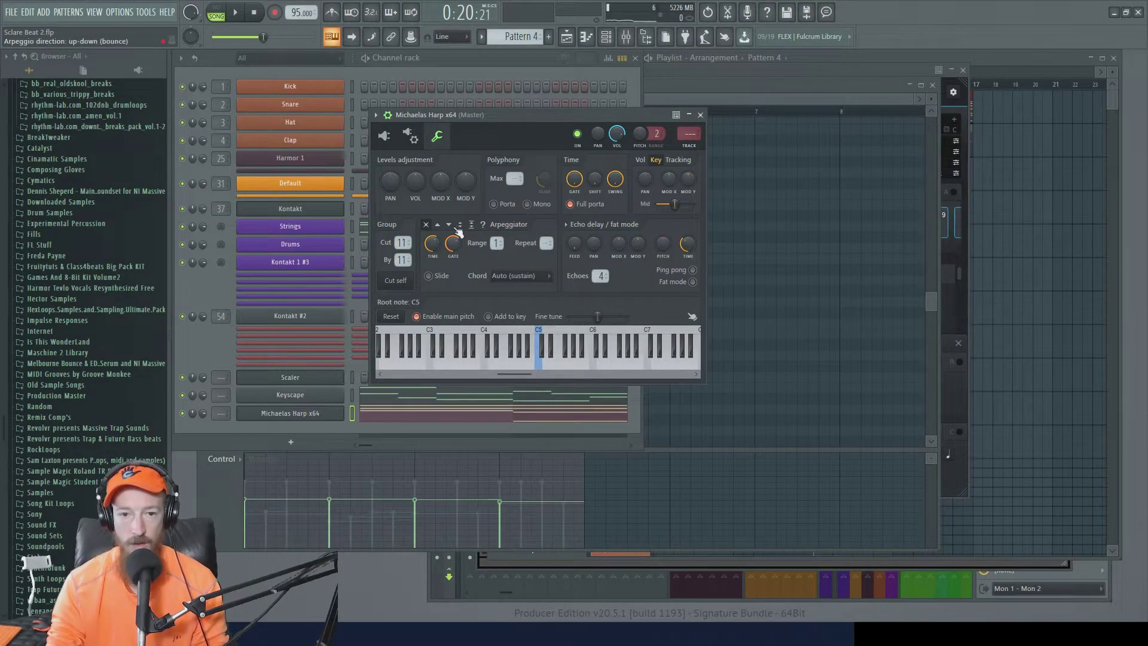
left_click(437, 224)
left_click_drag(546, 243, 496, 238)
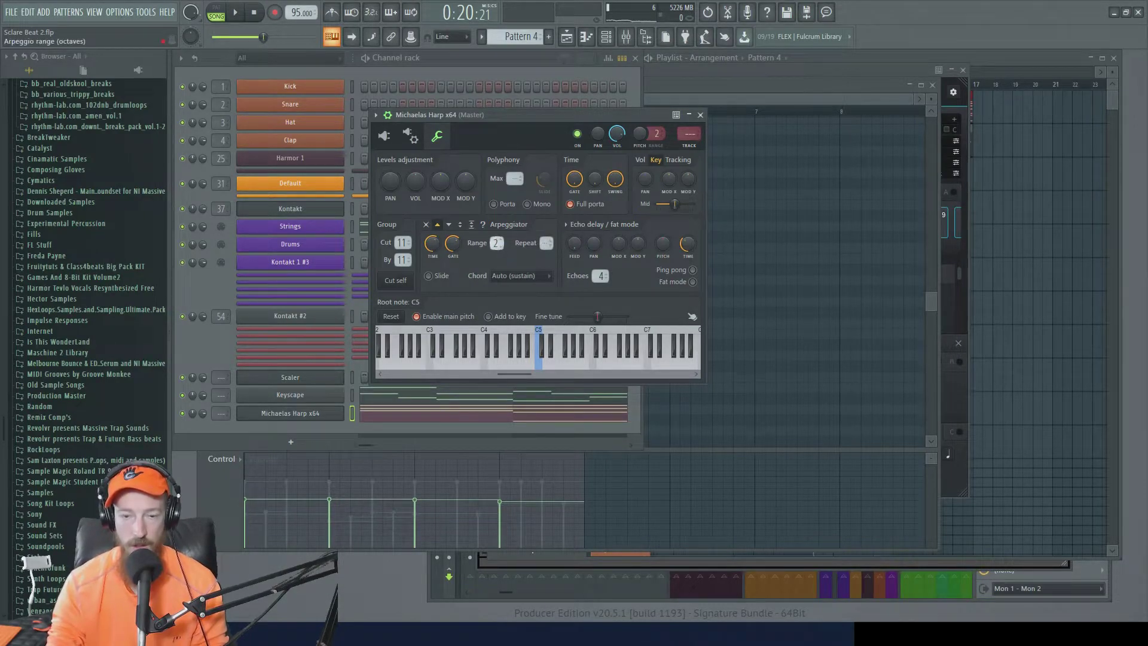
left_click(384, 136)
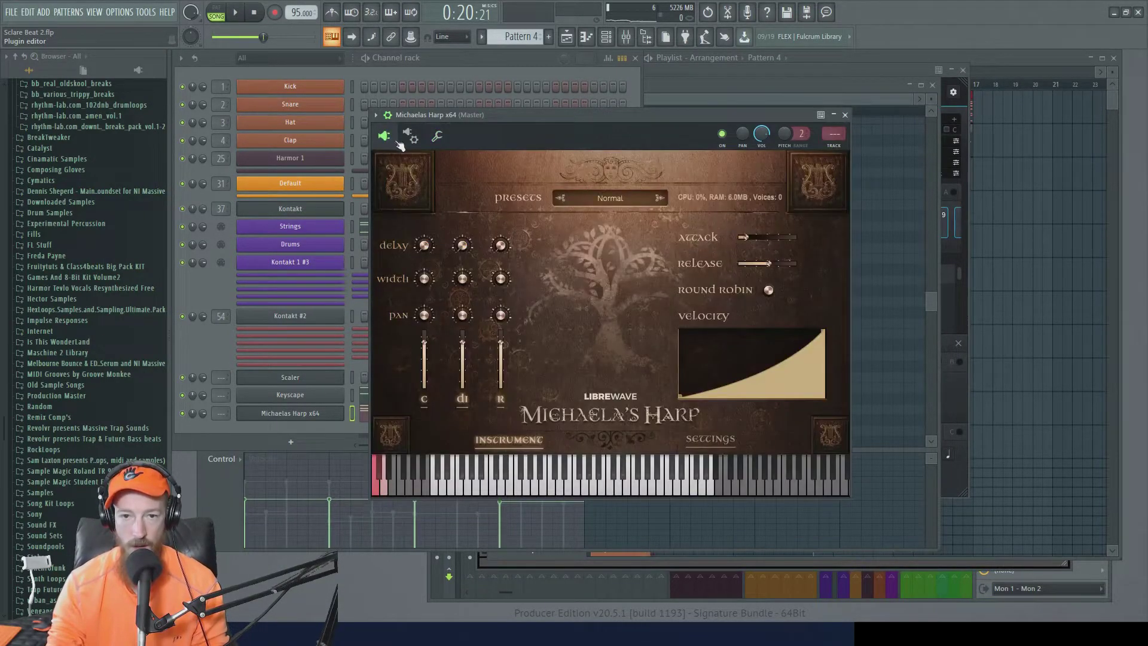
left_click_drag(620, 115, 572, 89)
left_click(362, 110)
left_click(364, 111)
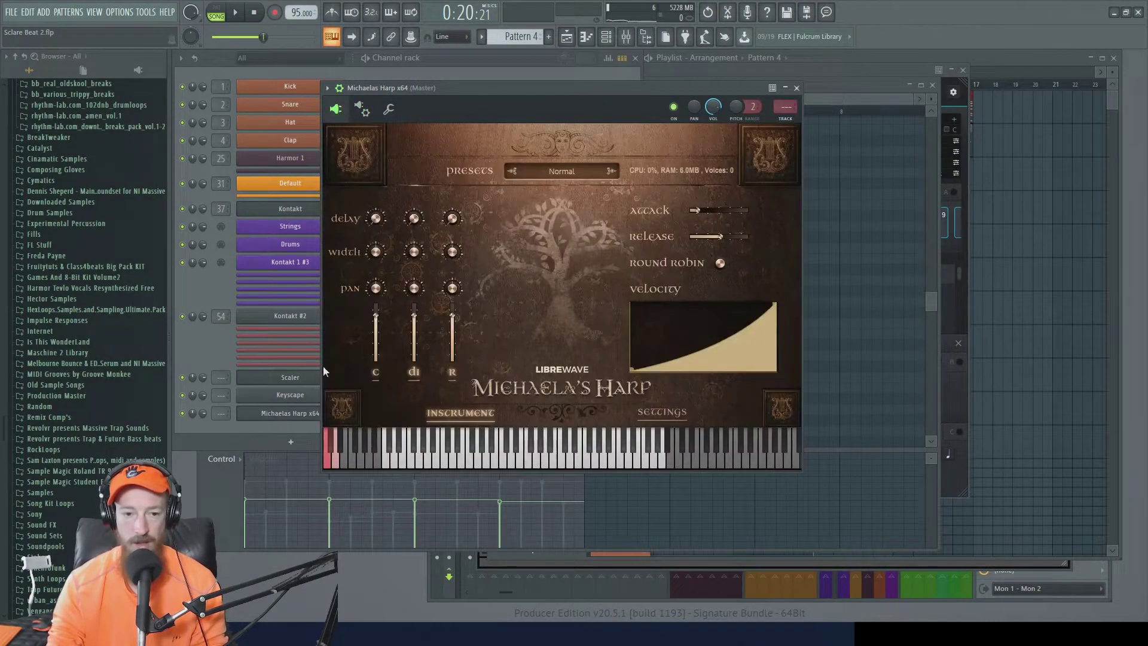
left_click(302, 417)
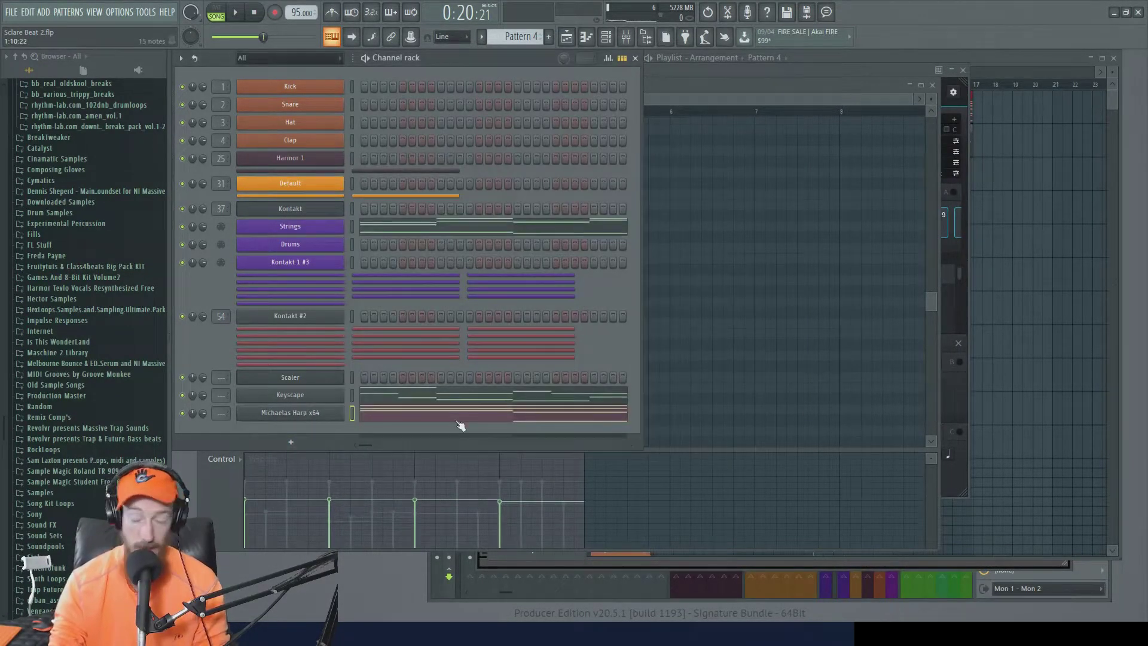
Play Pattern 4 on its own and examine the harp chord notes in the piano roll.
left_click(567, 419)
left_click(216, 12)
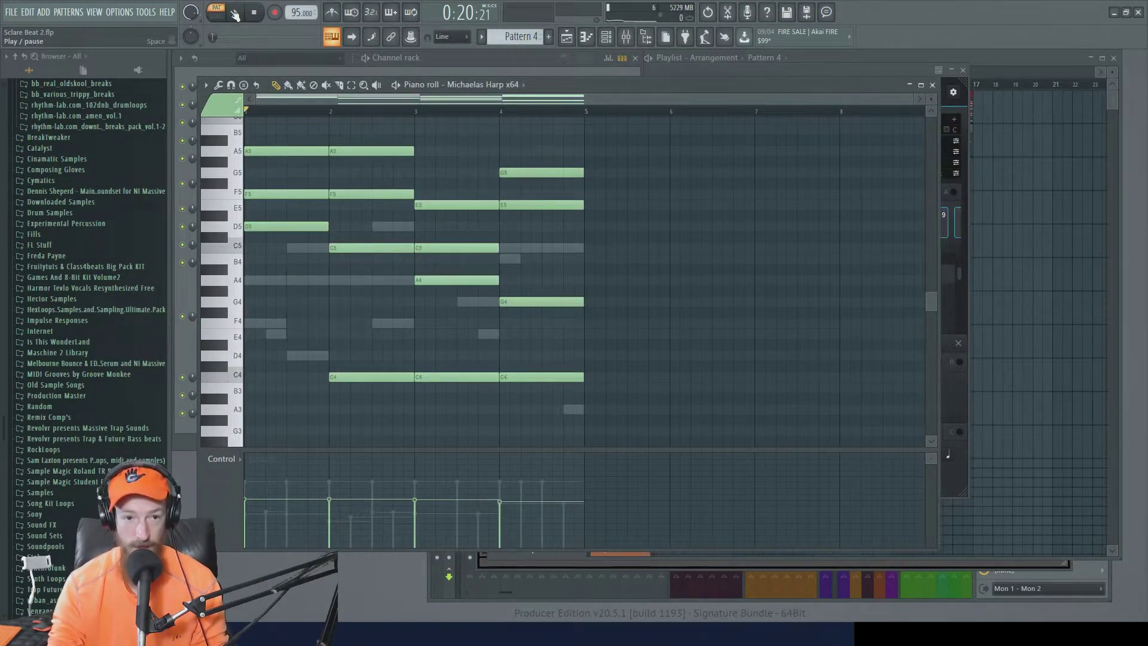
left_click(235, 12)
scroll(383, 198, "up", 1)
scroll(383, 198, "up", 3)
scroll(381, 194, "down", 3)
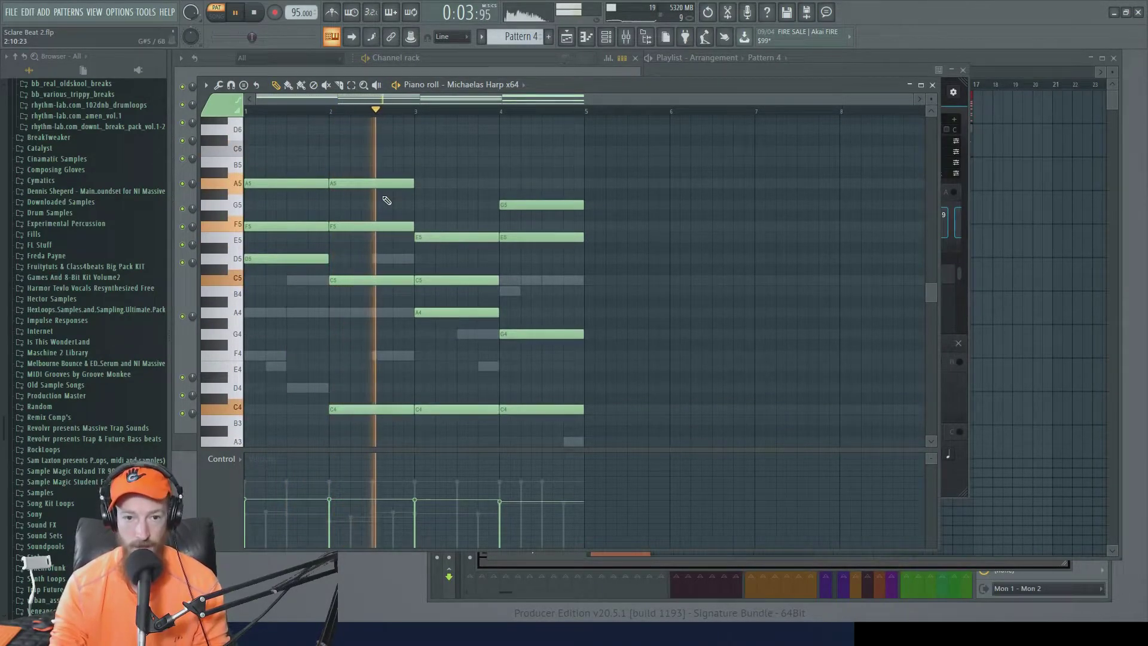
scroll(392, 232, "down", 4)
key("space")
scroll(371, 233, "up", 5)
scroll(474, 245, "down", 4)
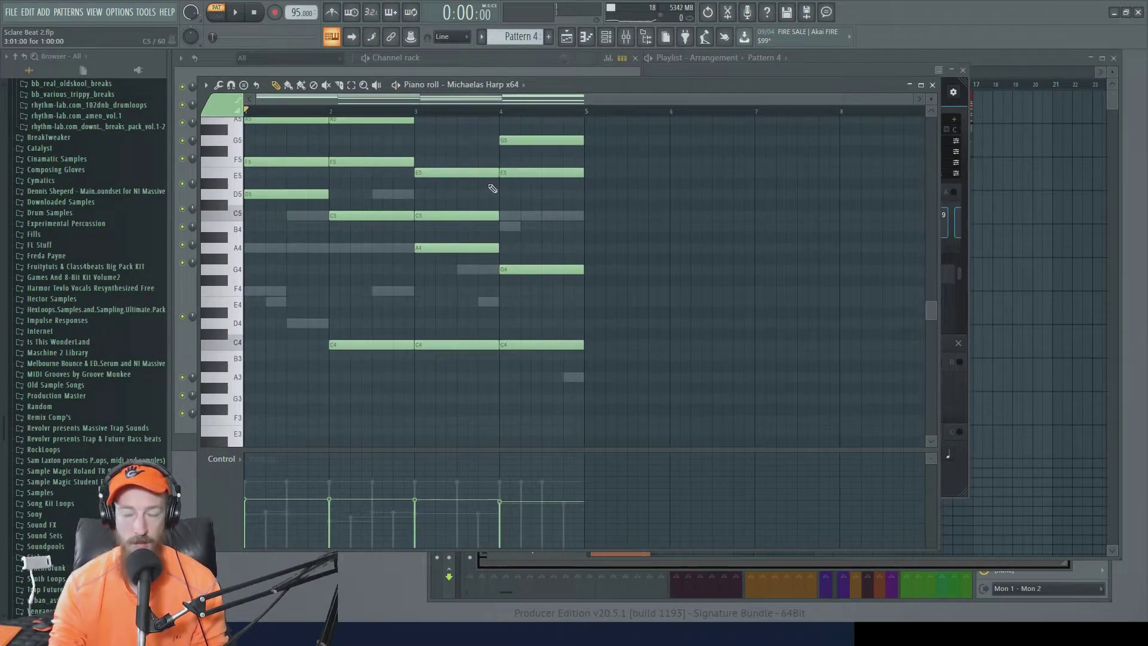
scroll(374, 329, "up", 3)
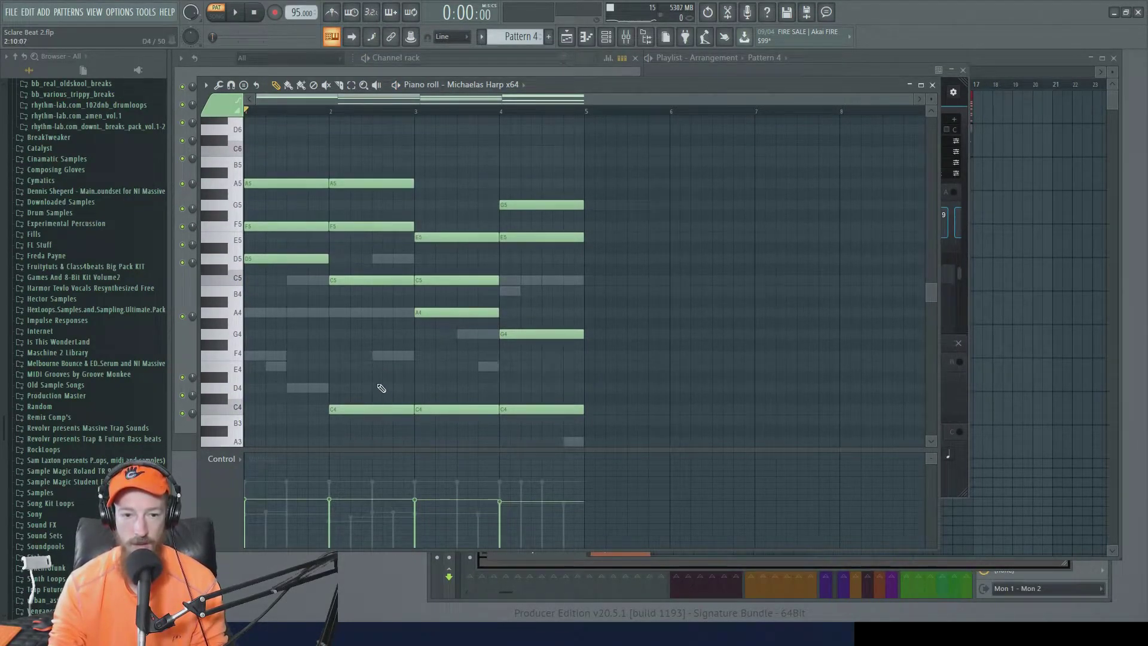
Delete the C4 harp notes in bars 2, 3 and 4, and play the pattern to hear the change.
scroll(382, 388, "down", 4)
right_click(363, 312)
right_click(454, 312)
scroll(458, 277, "up", 4)
right_click(515, 411)
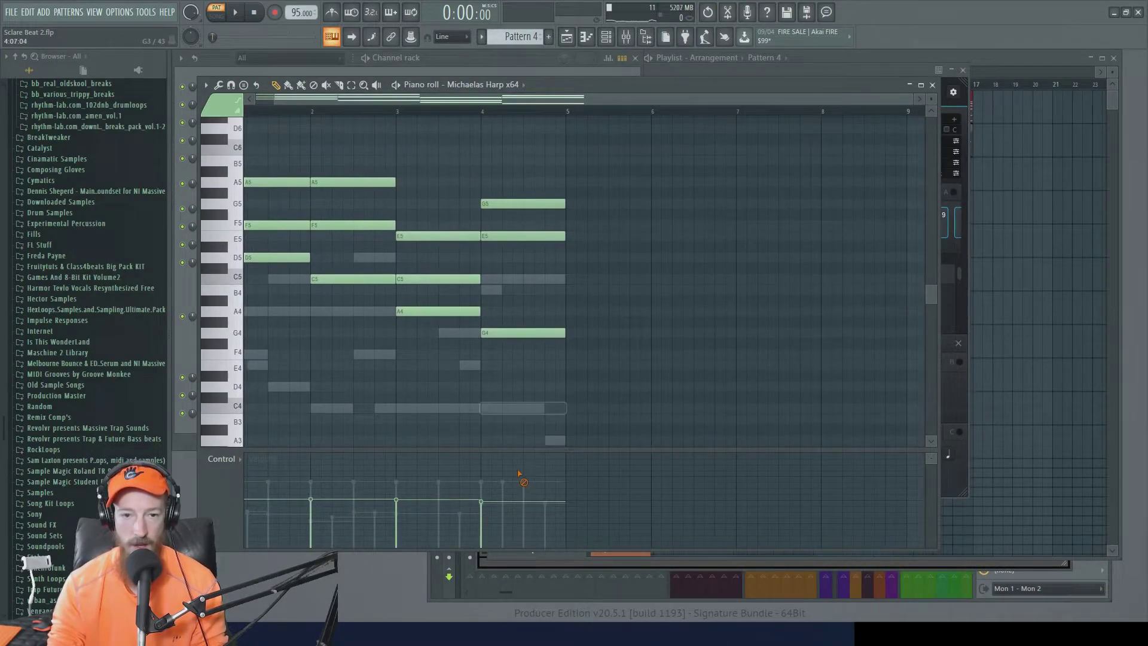
scroll(430, 215, "up", 2)
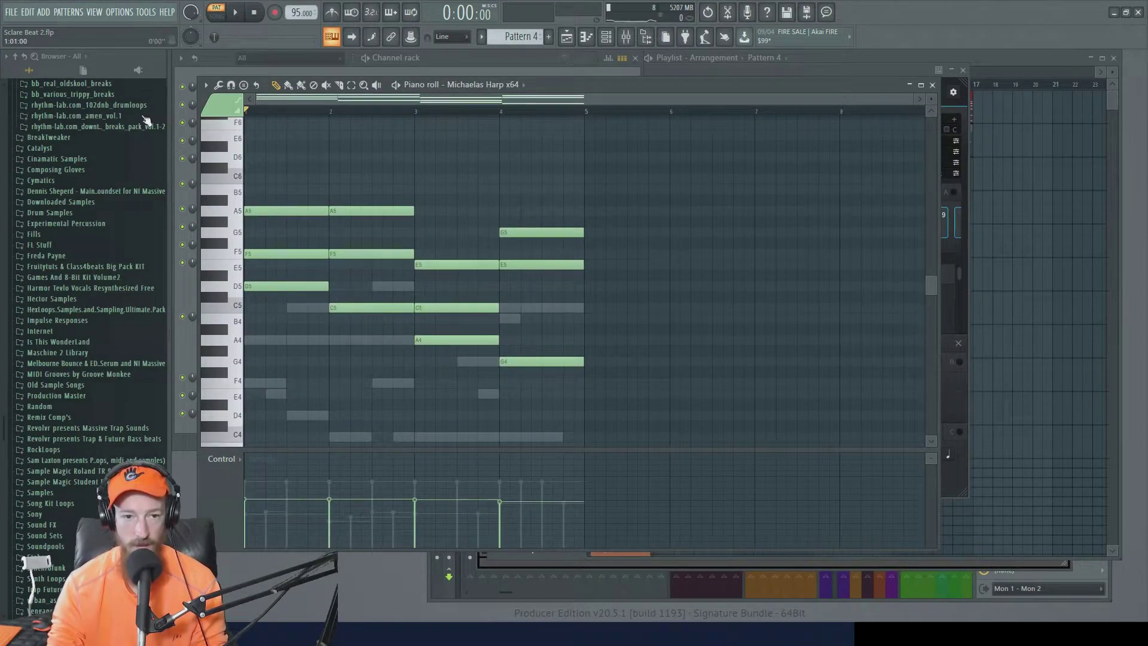
key("space")
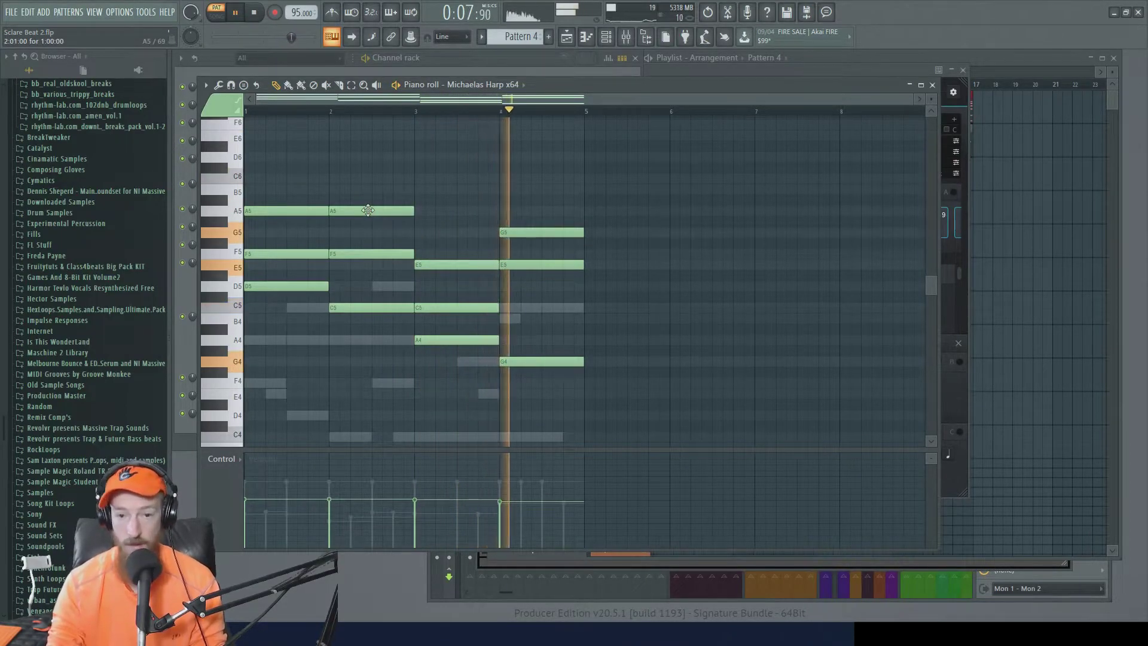
key("space")
Copy the Michaelas Harp notes from Pattern 4 into Pattern 3 and play the arrangement from bar 9.
left_click(1013, 60)
left_click(815, 88)
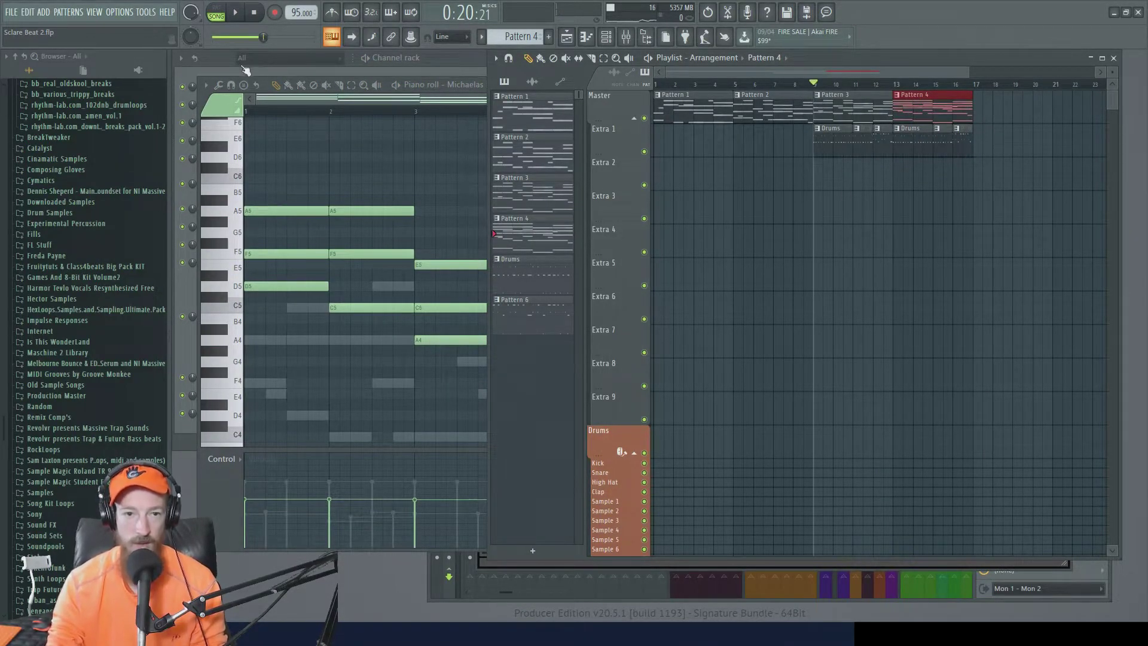
left_click(220, 62)
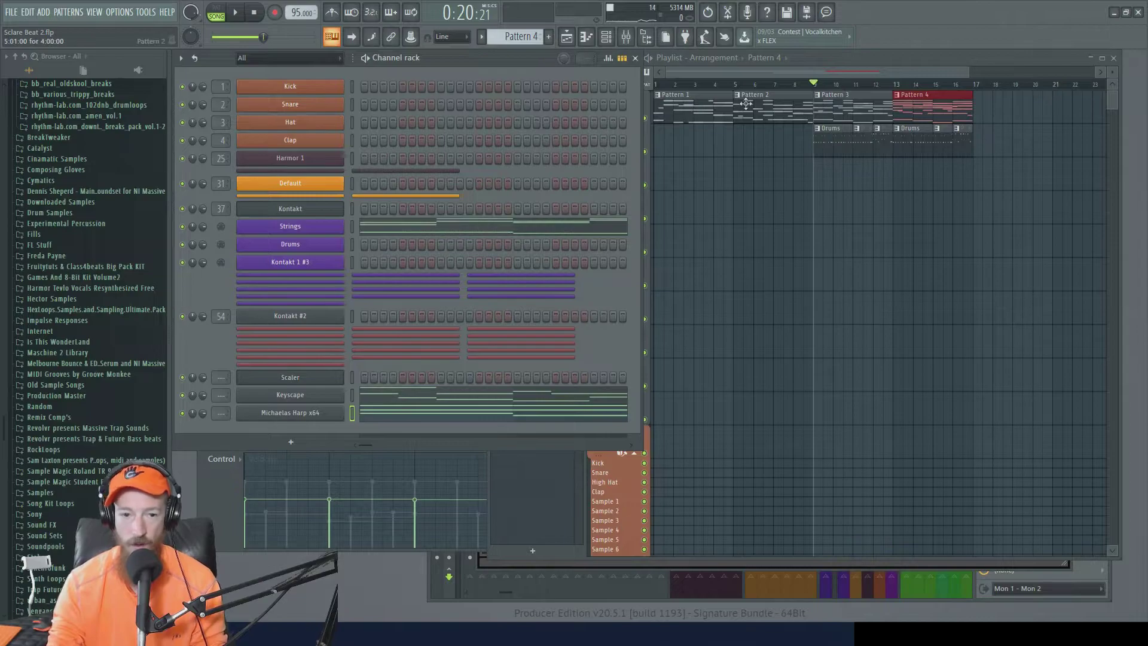
right_click(301, 415)
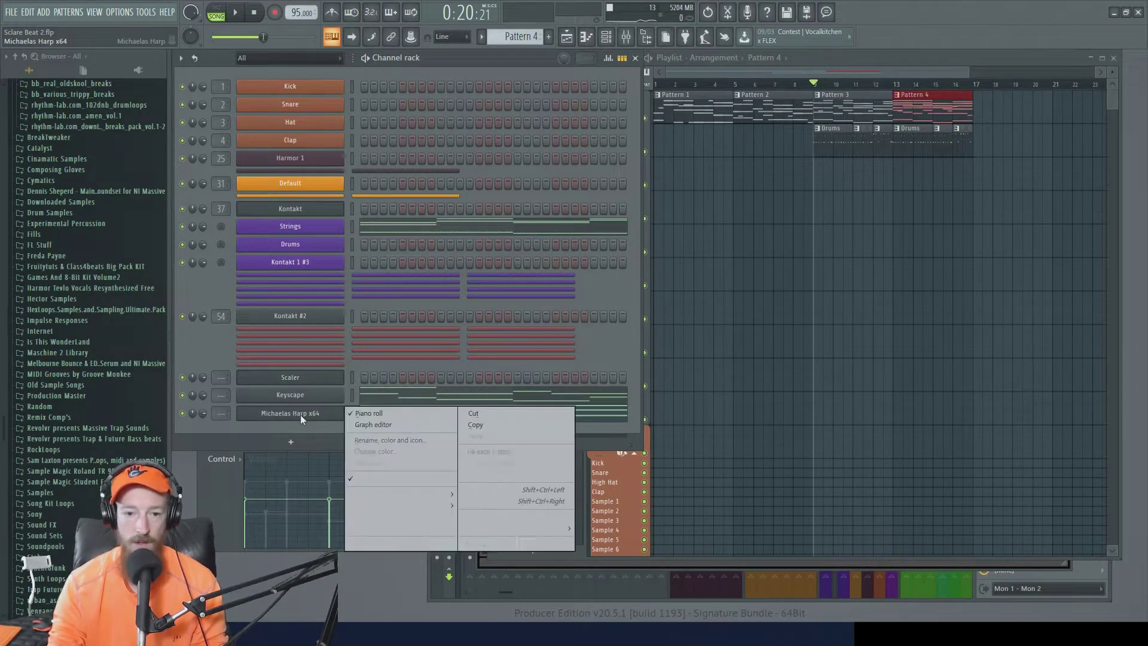
left_click(500, 424)
left_click(856, 117)
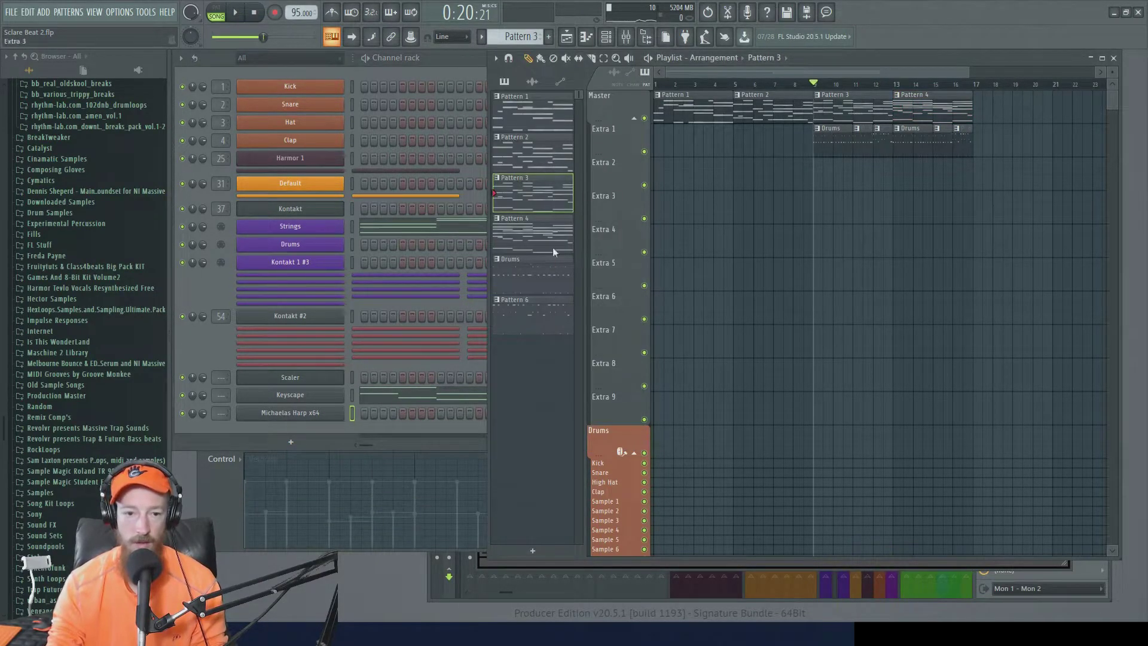
right_click(345, 412)
left_click(532, 436)
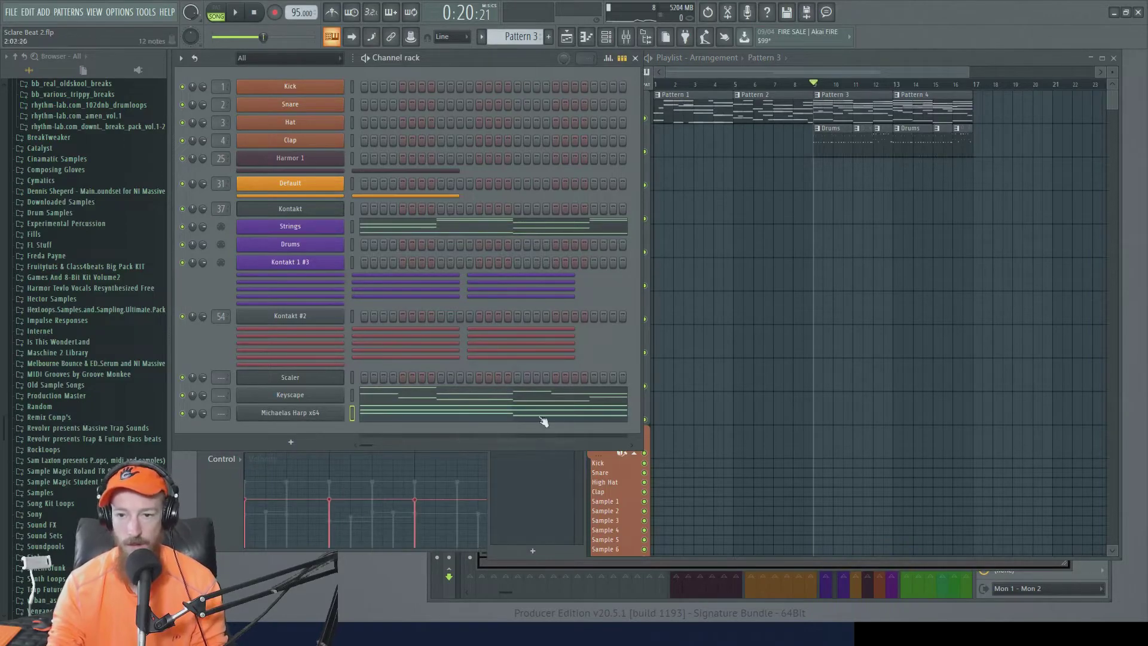
key("space")
scroll(797, 164, "down", 2)
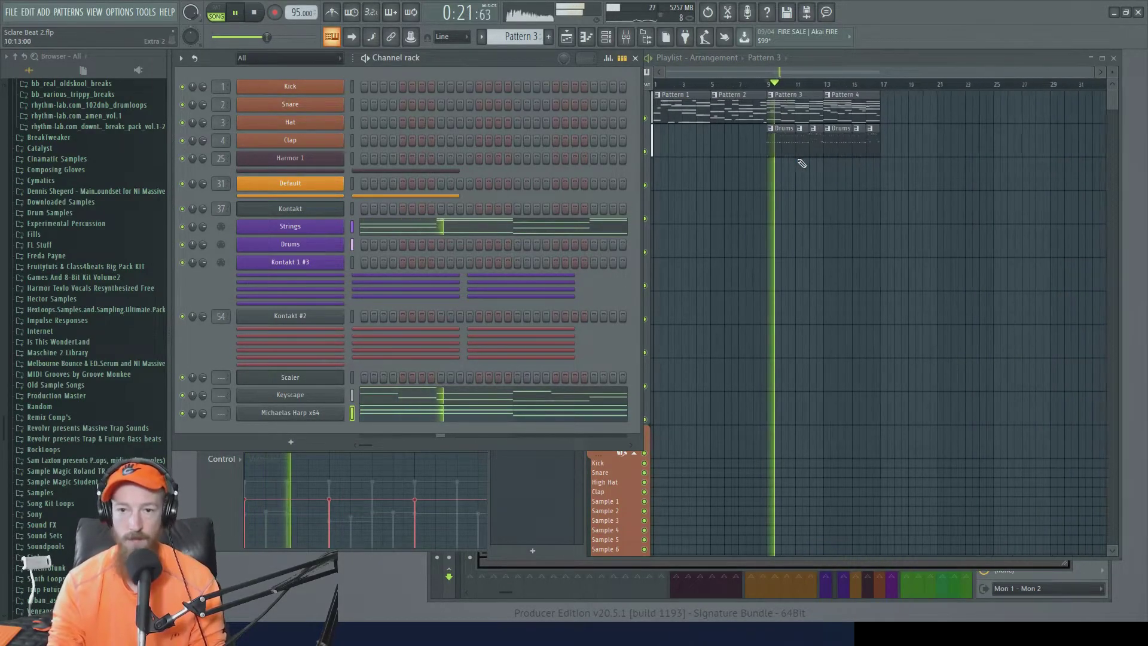
Listen through the Pattern 3 and Pattern 4 section of the arrangement, stop playback and select both clips.
scroll(794, 166, "up", 3)
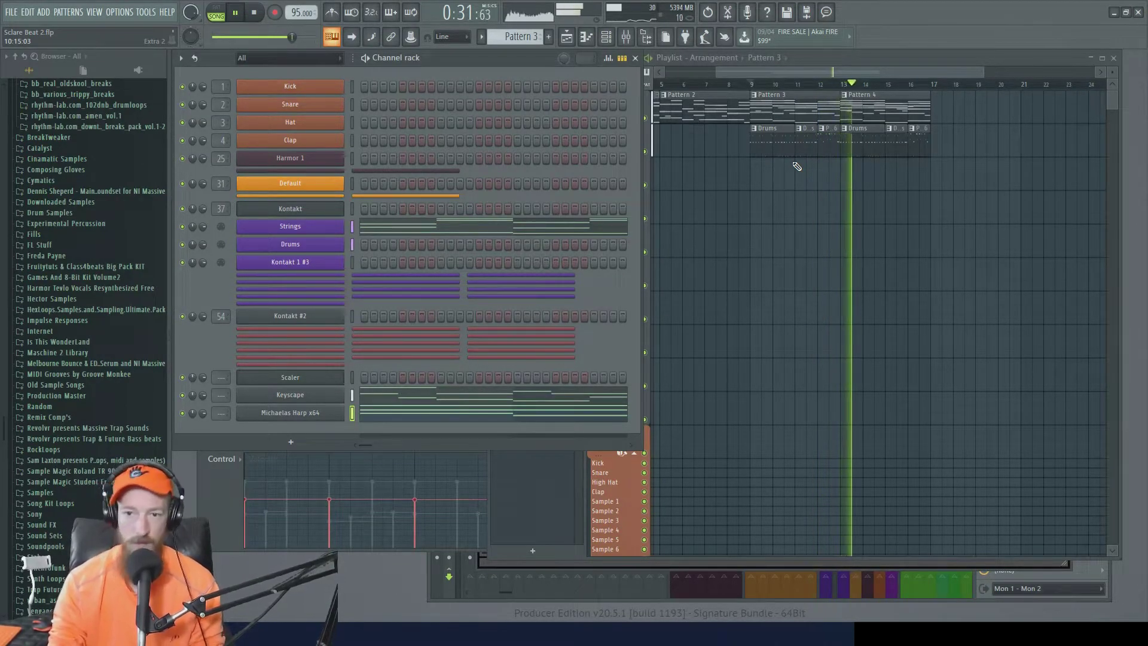
scroll(797, 166, "down", 2)
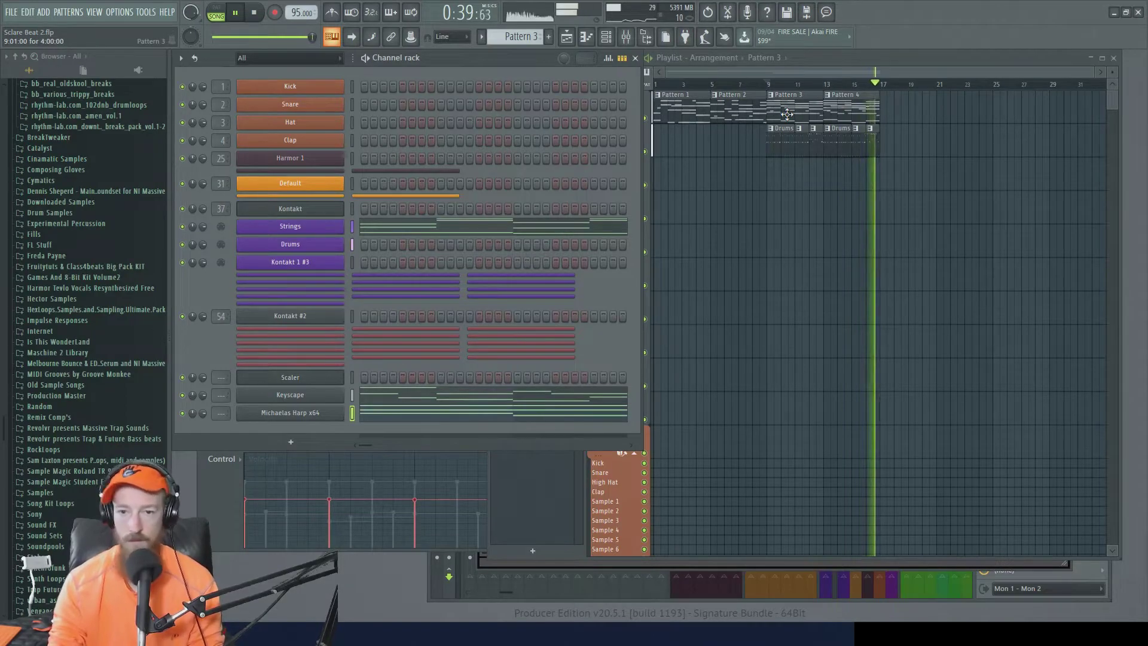
key("space")
left_click_drag(797, 111, 889, 113)
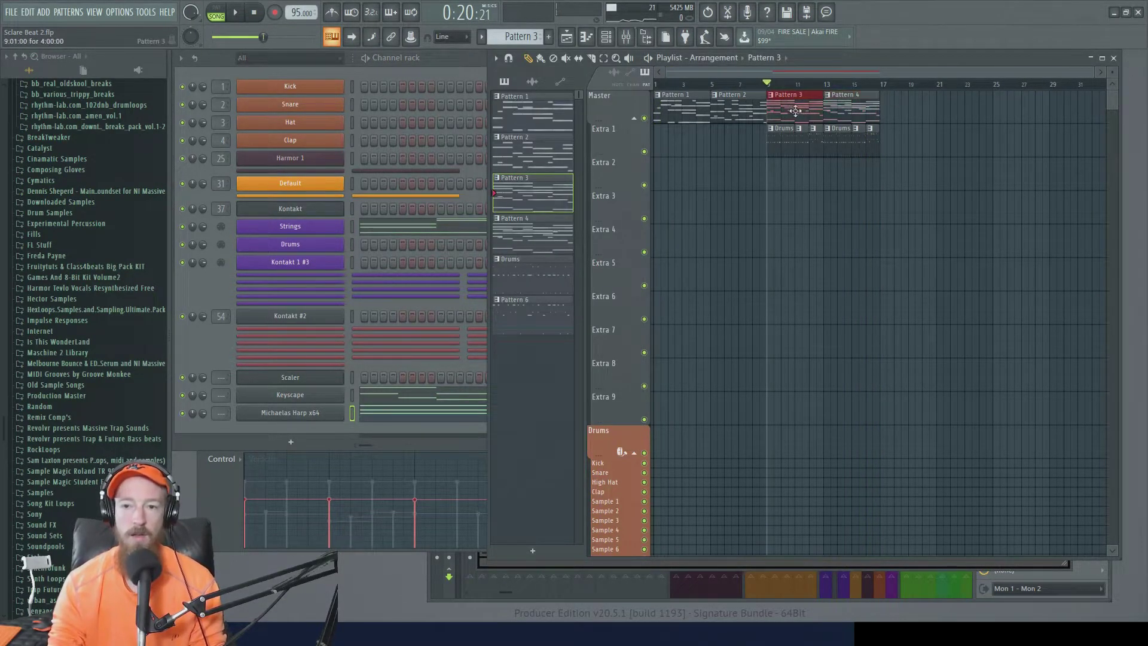
scroll(804, 124, "up", 2)
scroll(804, 124, "up", 1)
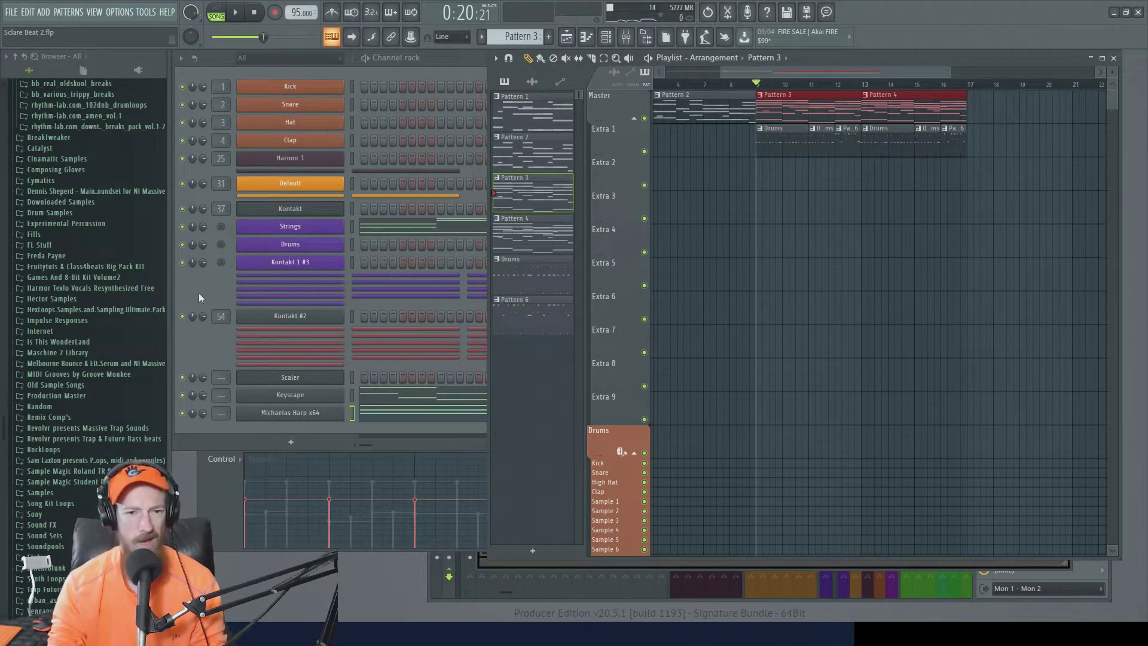
Show the Session Strings Pro animator in Kontakt and play the arrangement from about bar 8 to check its pattern switching.
left_click(320, 230)
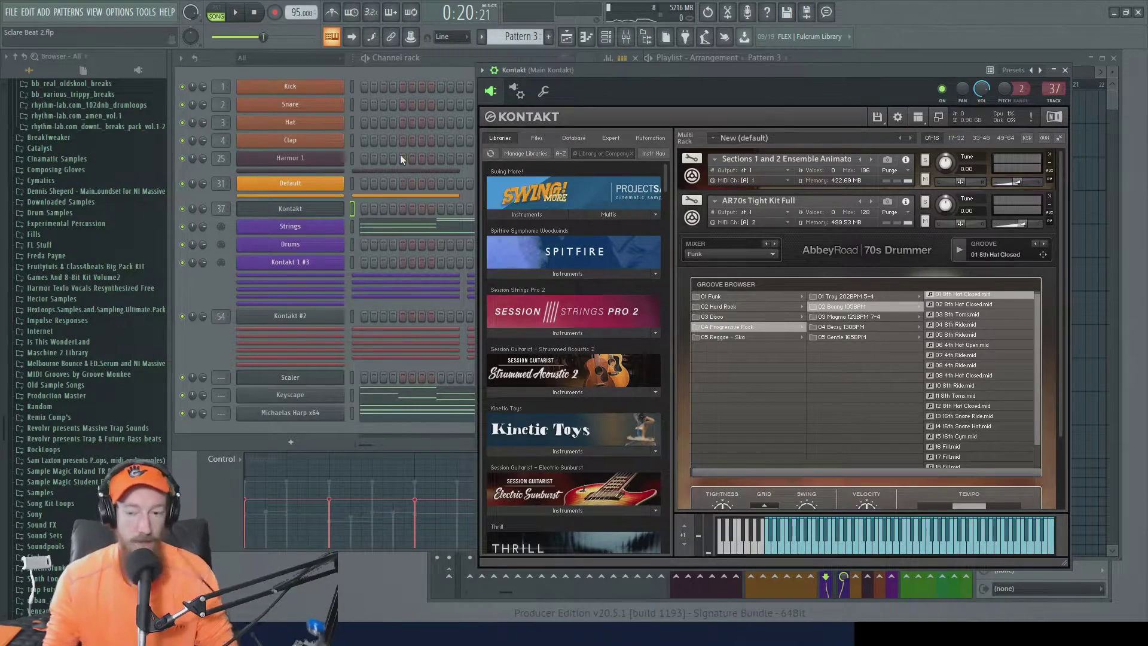
left_click(692, 218)
left_click(692, 175)
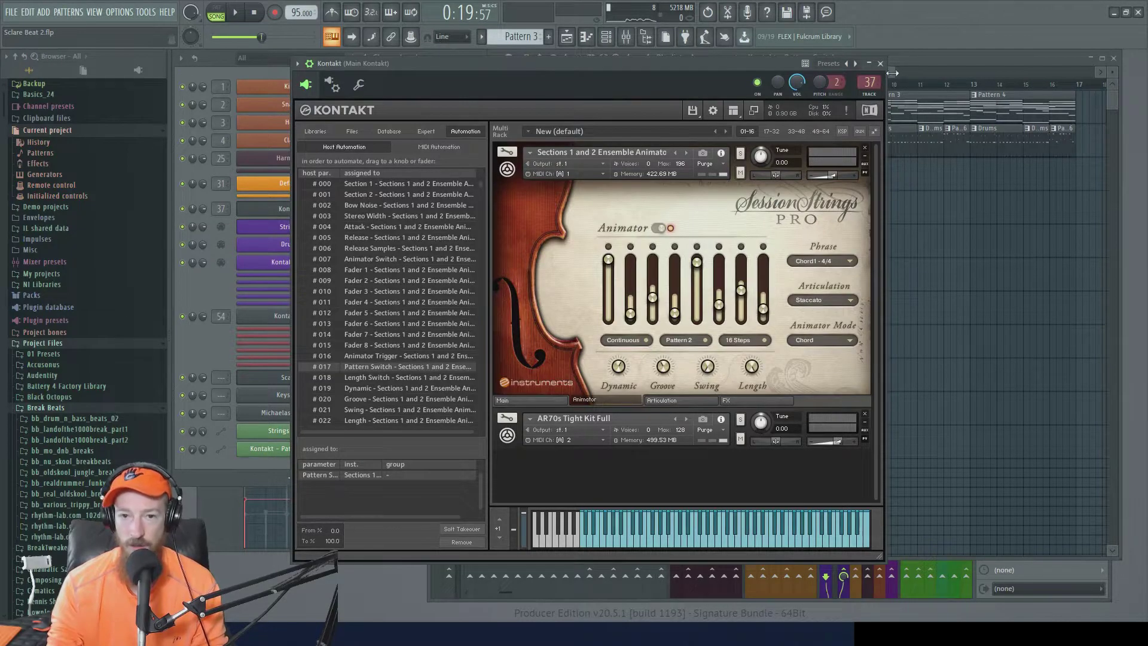
left_click_drag(633, 63, 417, 64)
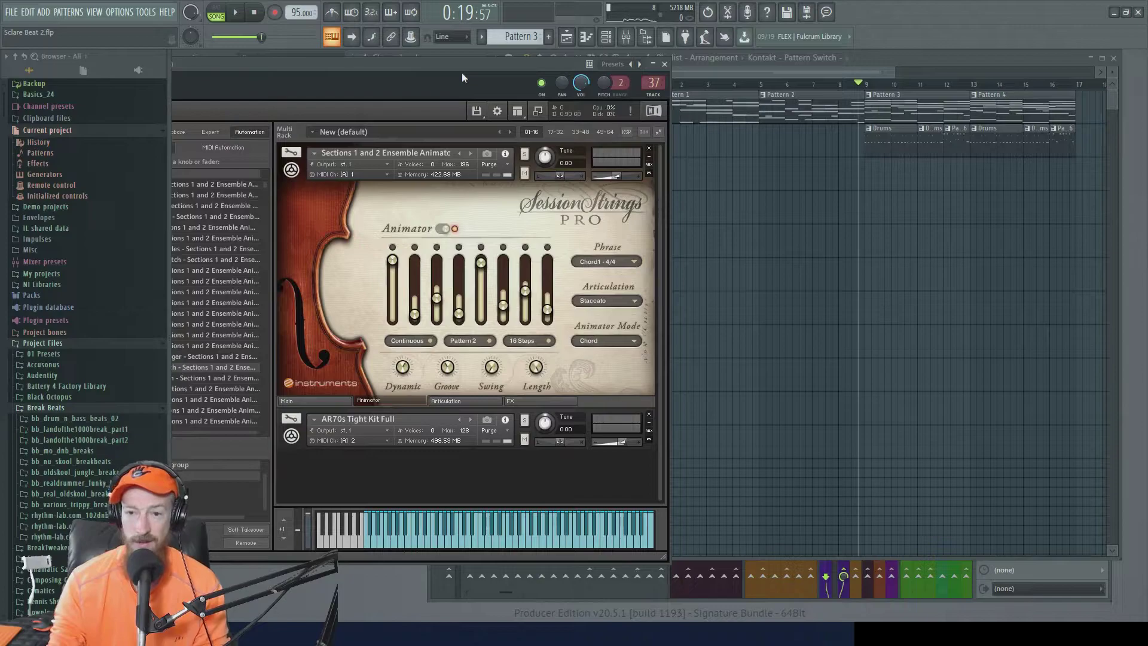
left_click(838, 84)
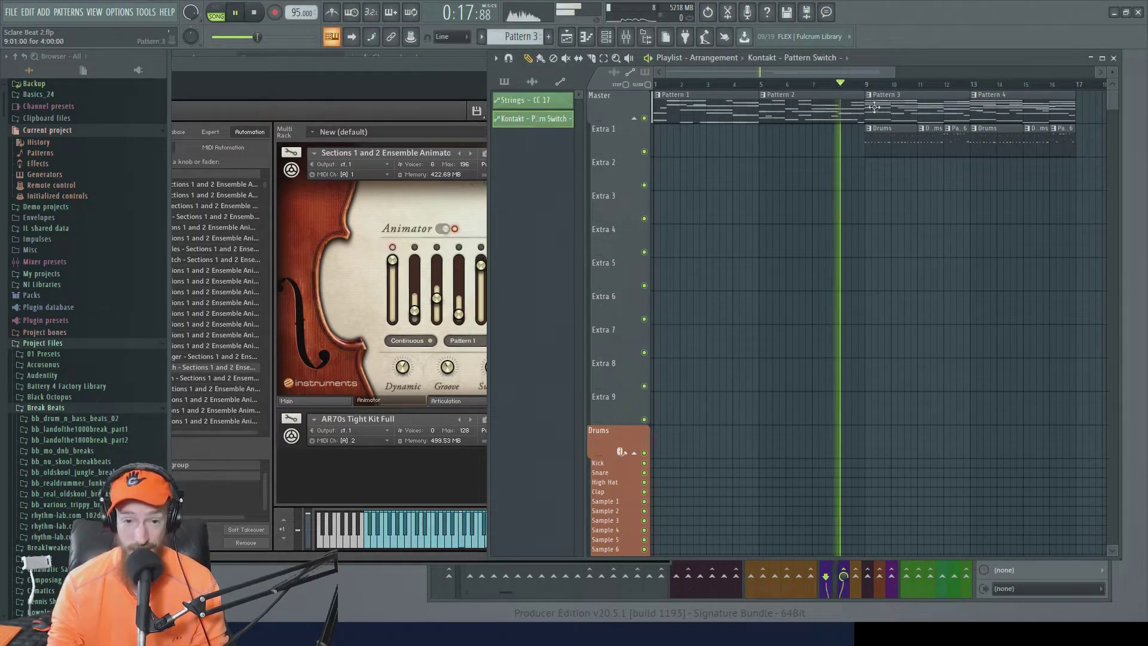
left_click(450, 58)
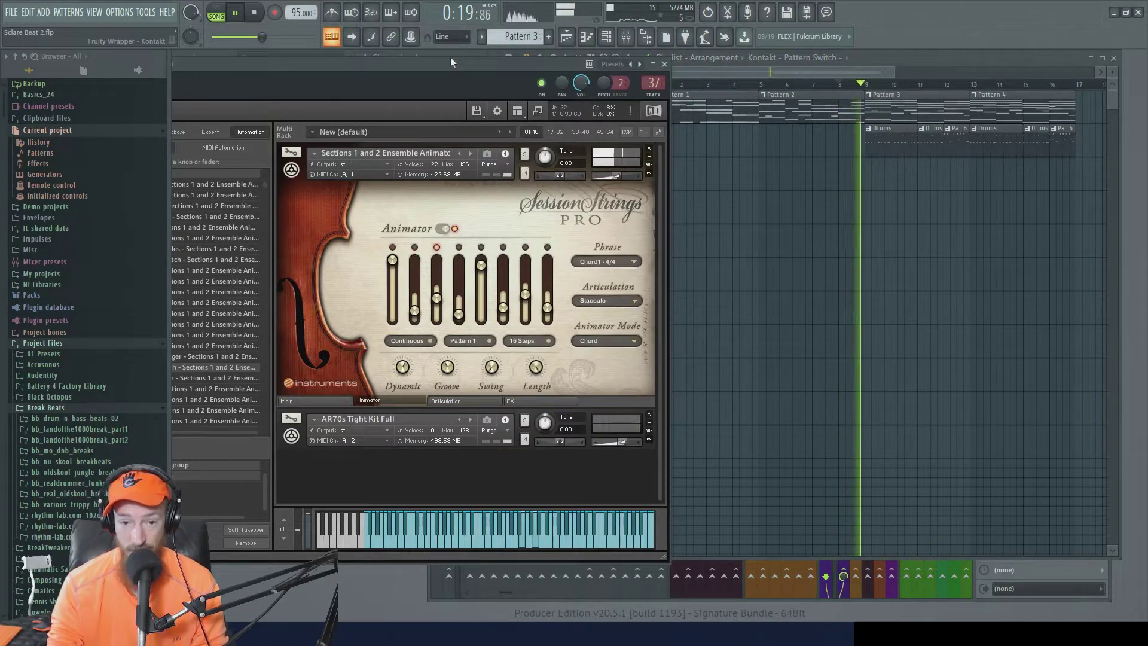
key("space")
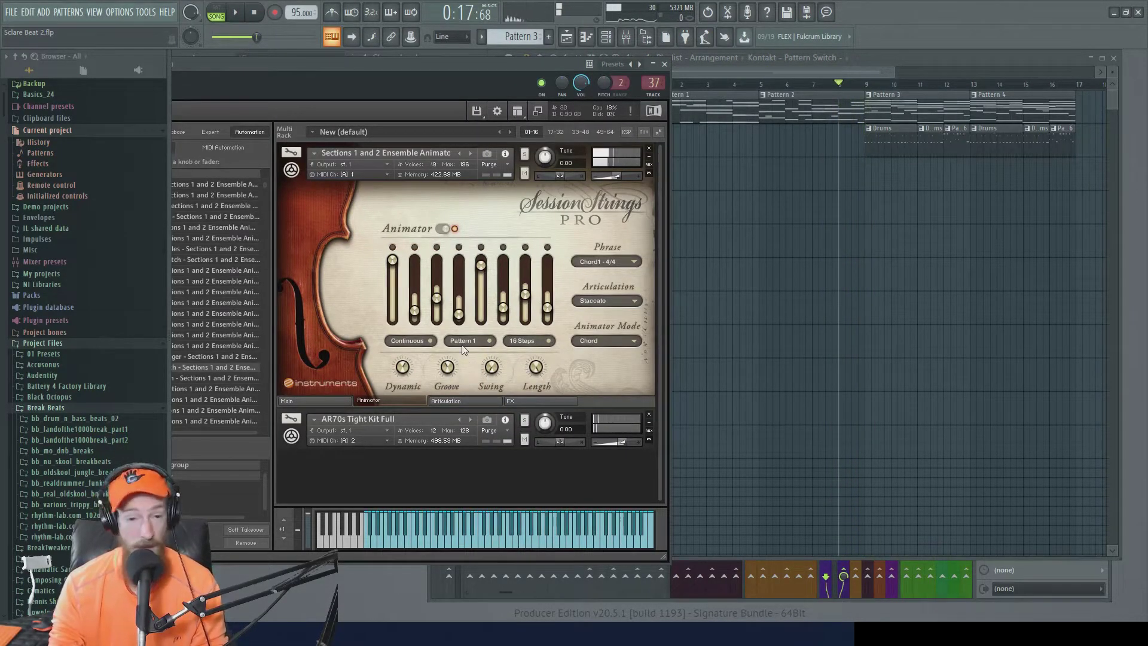
Collapse the strings instrument in the Kontakt rack and move the song position to the start of bar 9.
left_click(290, 175)
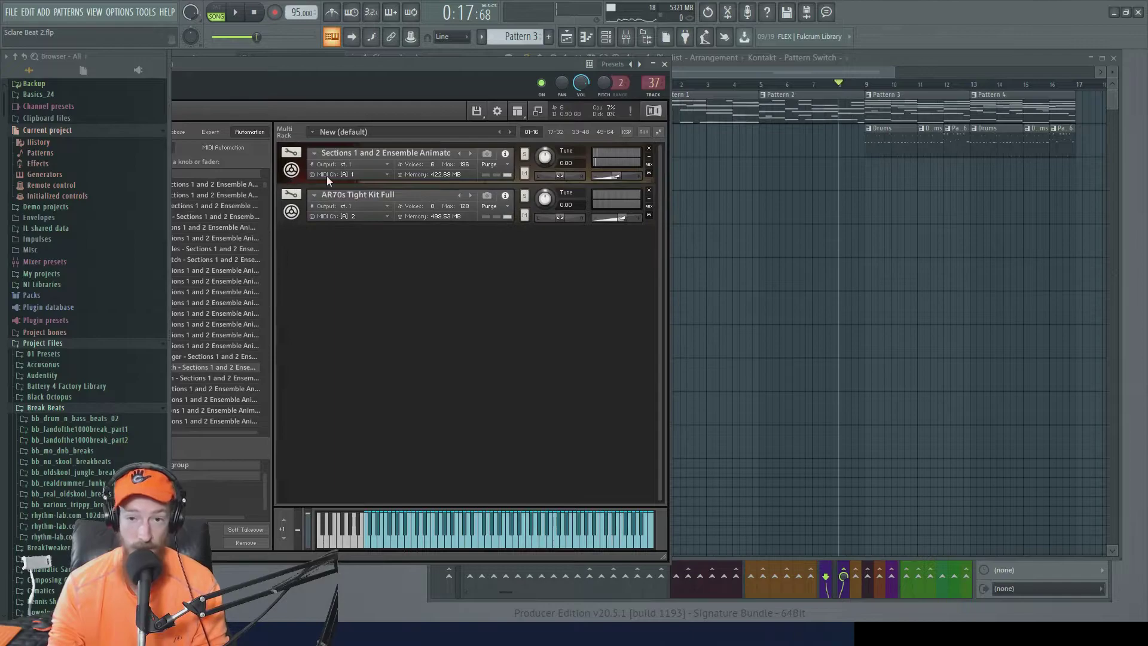
left_click(872, 84)
left_click(867, 87)
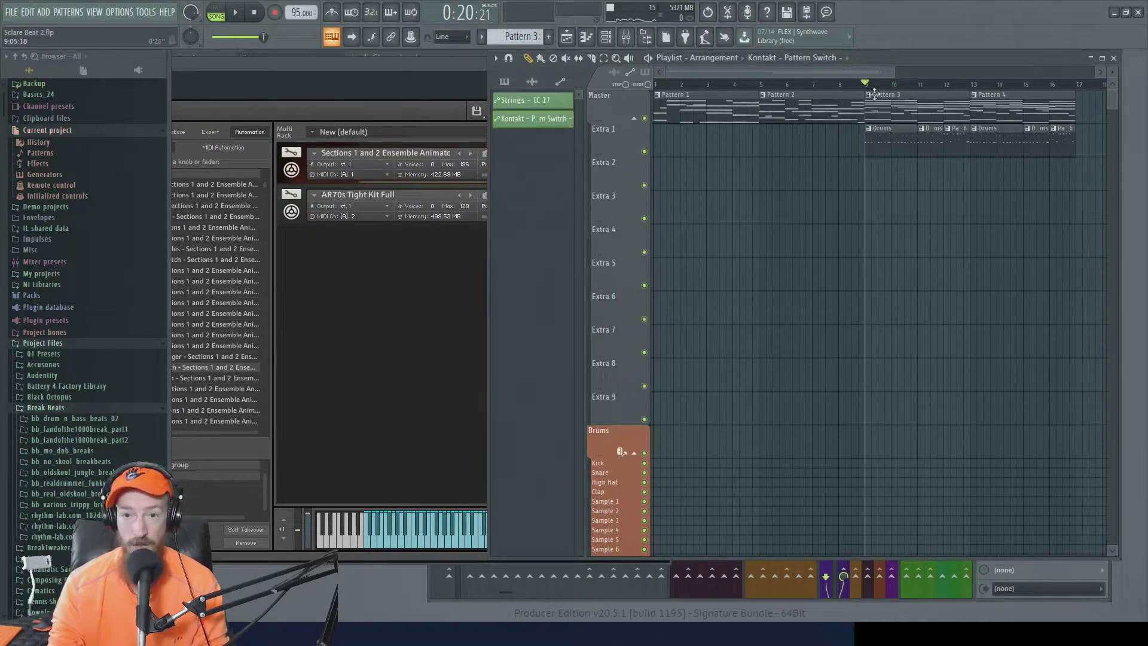
Search the Kontakt libraries for "rick", load Scarbee Rickenbacker Bass and choose its On The Road preset.
left_click(314, 63)
left_click(310, 133)
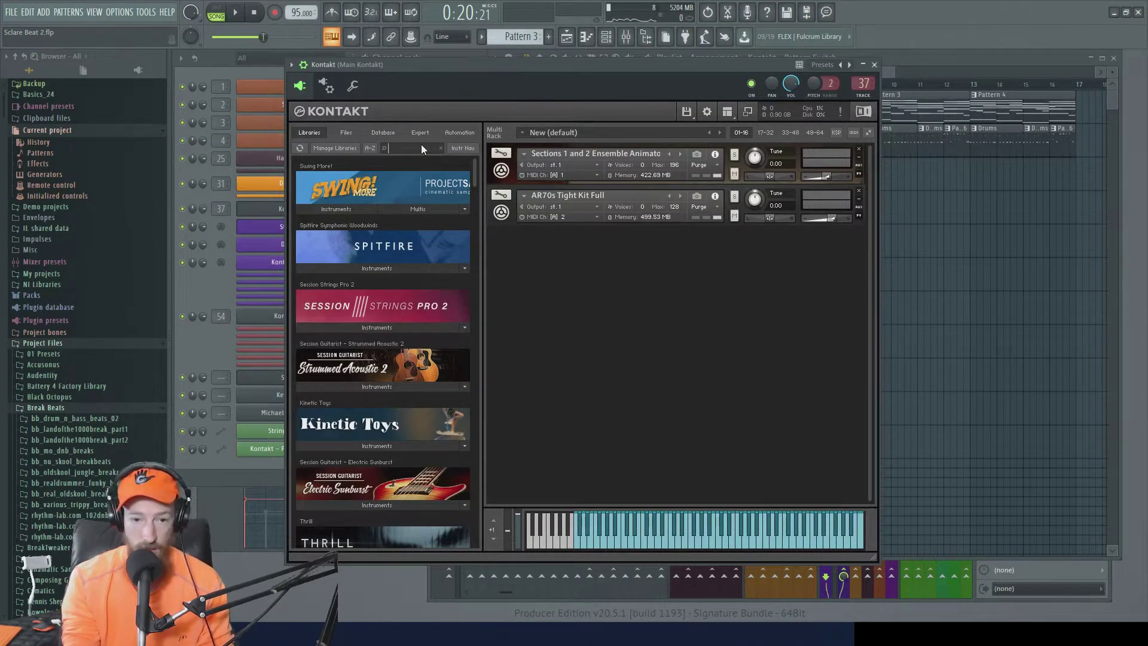
type("rick")
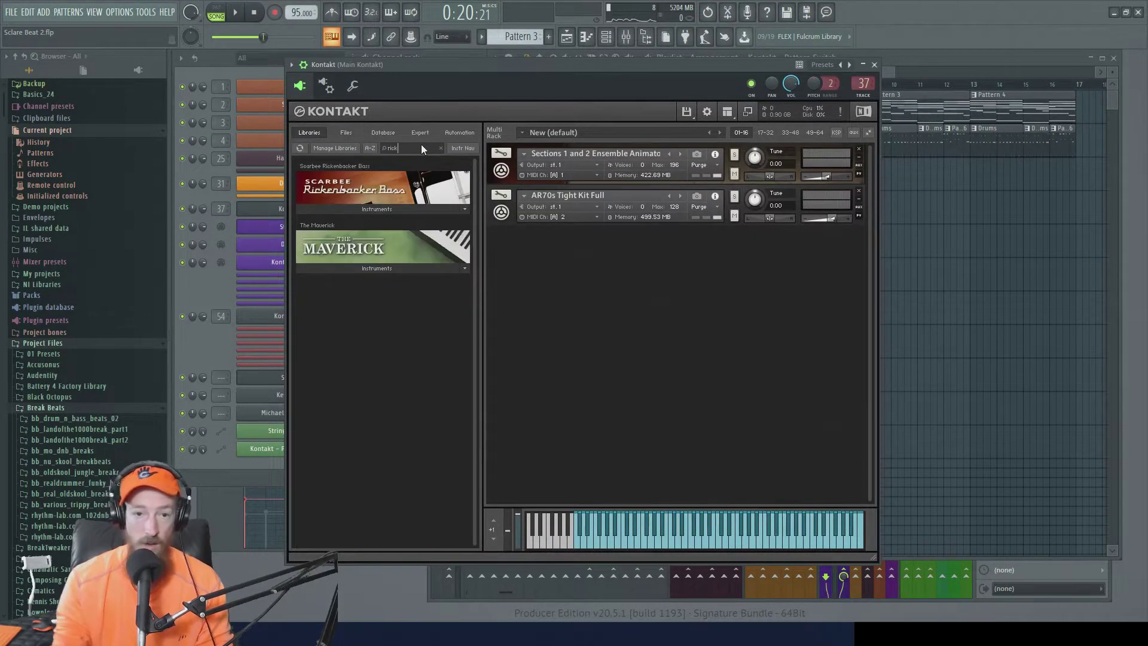
left_click(410, 208)
left_click(366, 225)
left_click(363, 233)
double_click(349, 234)
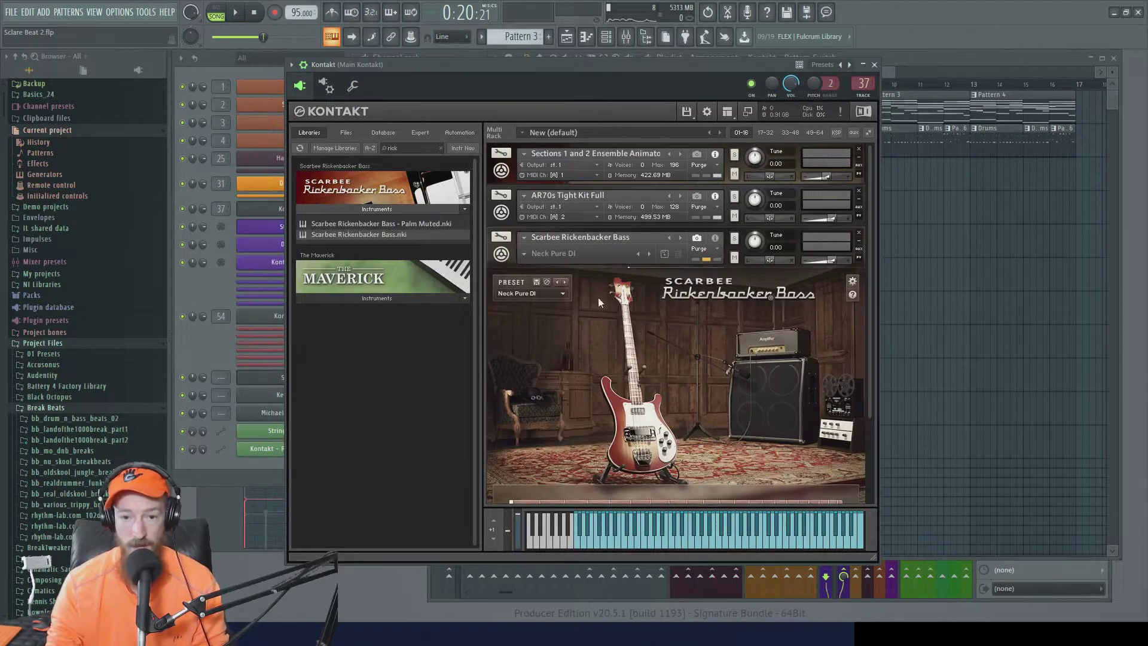
left_click(562, 293)
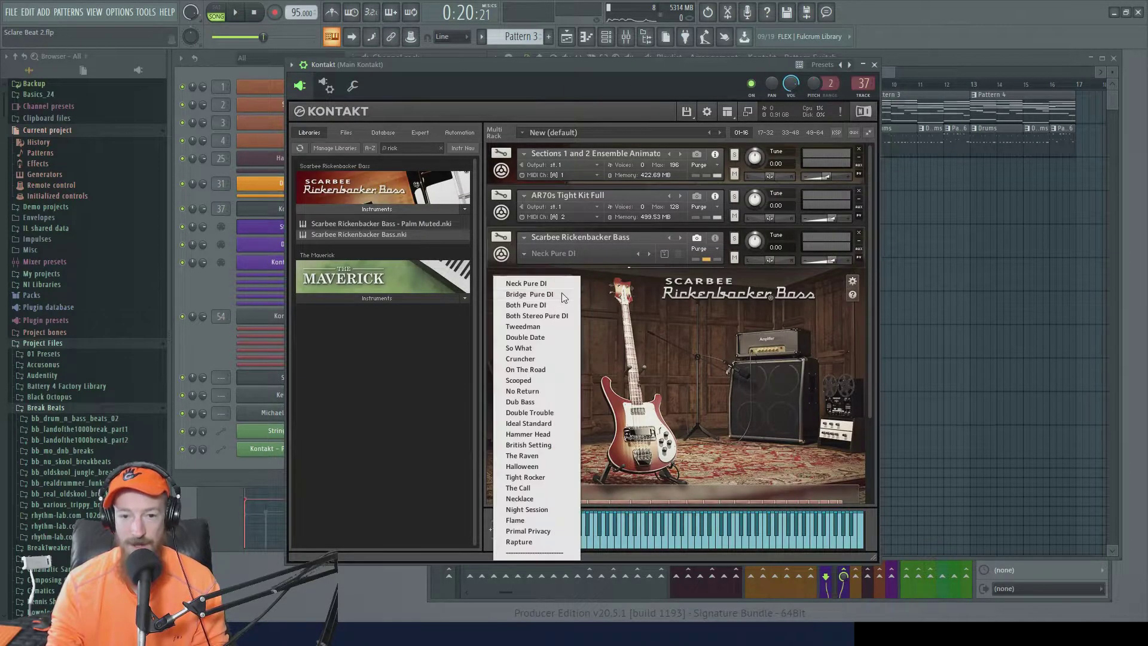
left_click(552, 367)
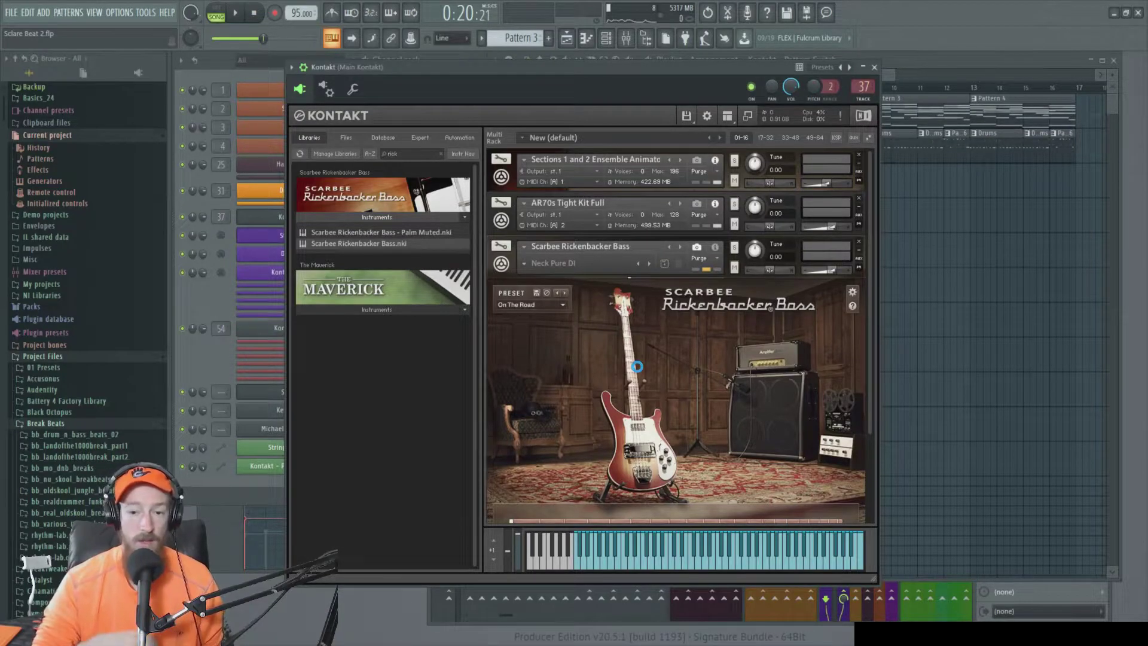
Rename the Kontakt 1 #3 channel to Bass.
key("F2")
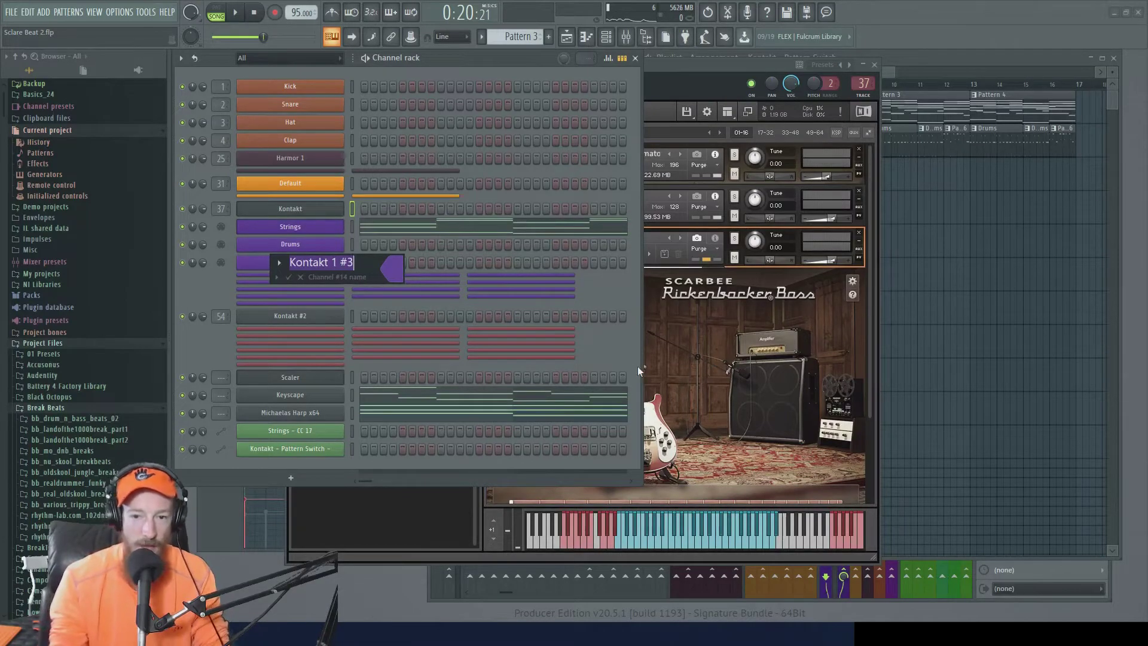
key("Return")
left_click_drag(726, 66, 776, 64)
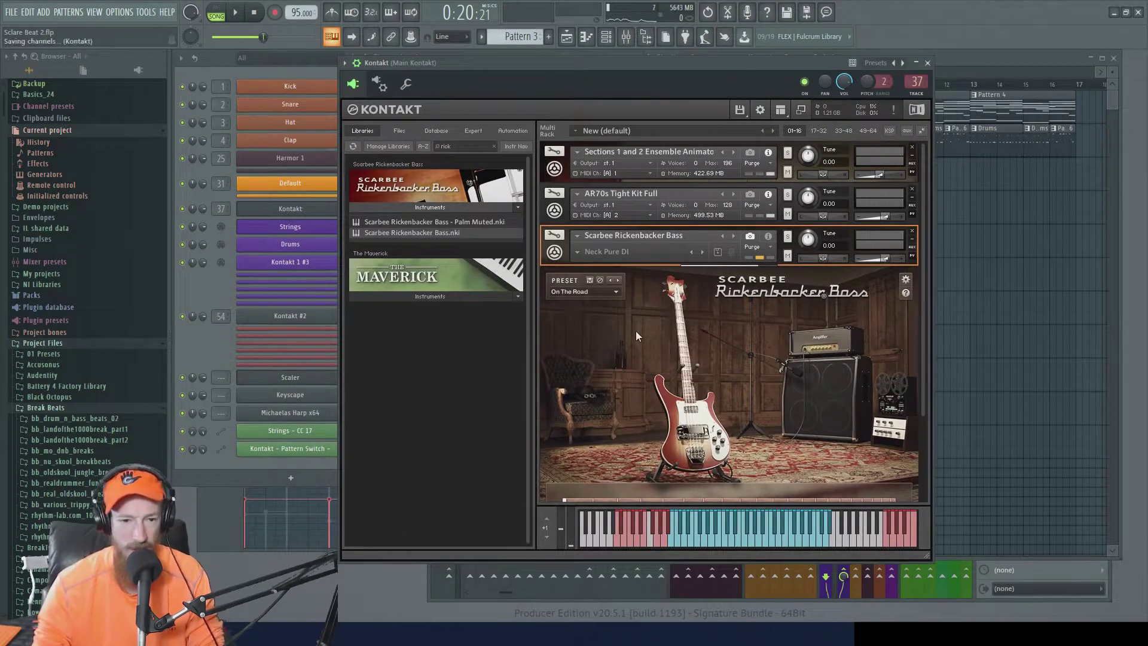
left_click(293, 263, "shift")
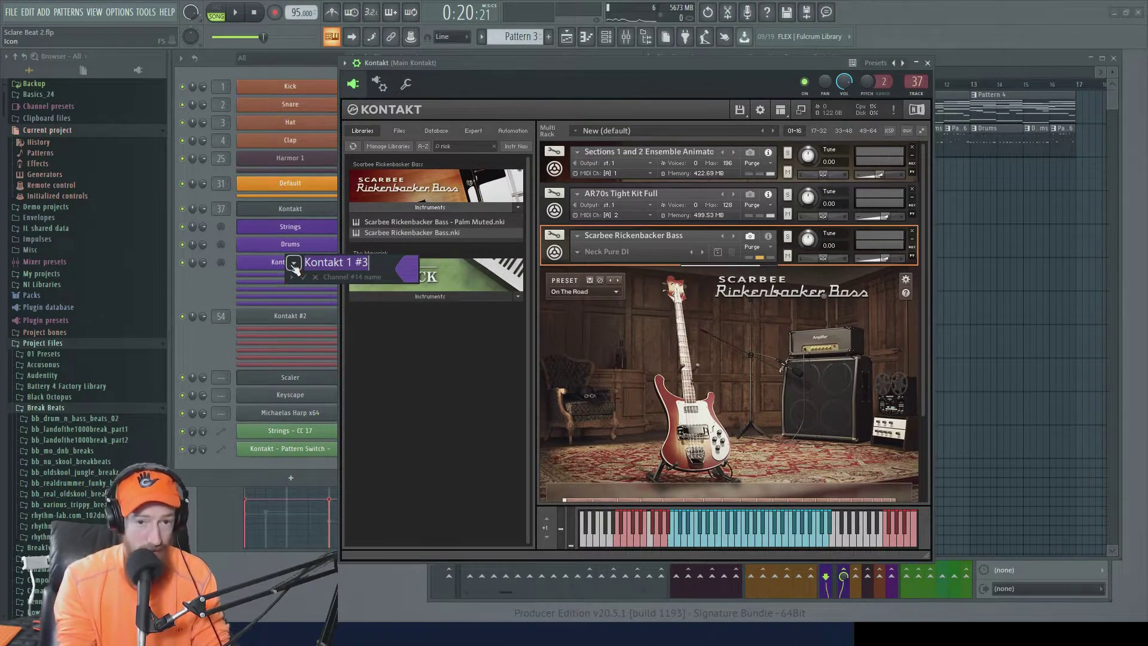
type("Bass")
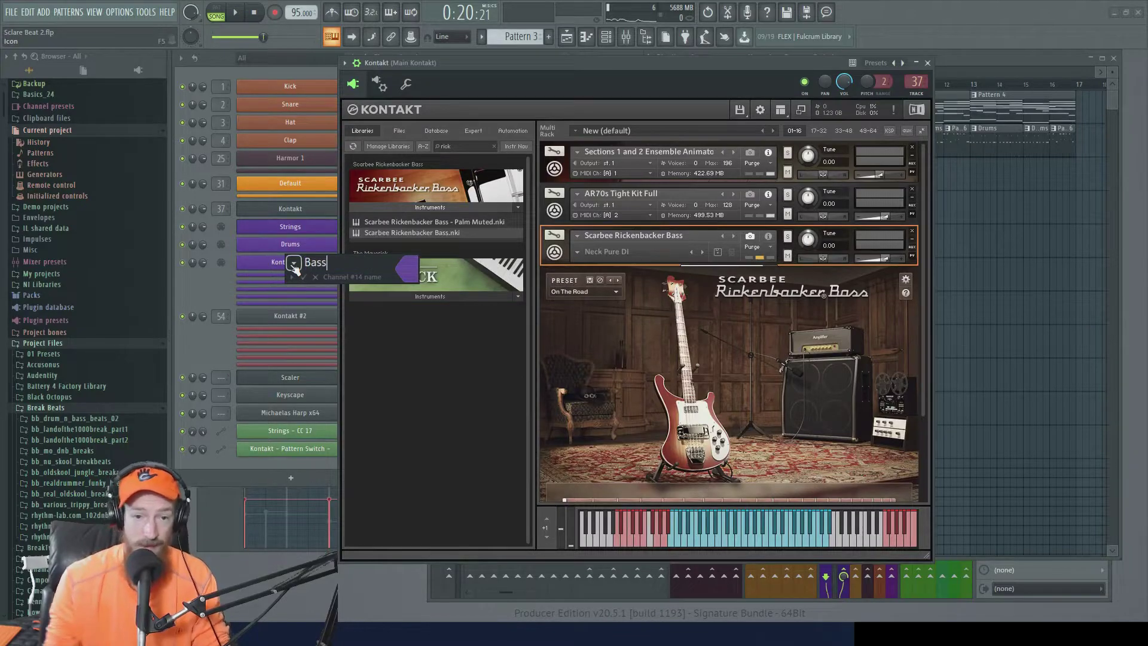
key("Return")
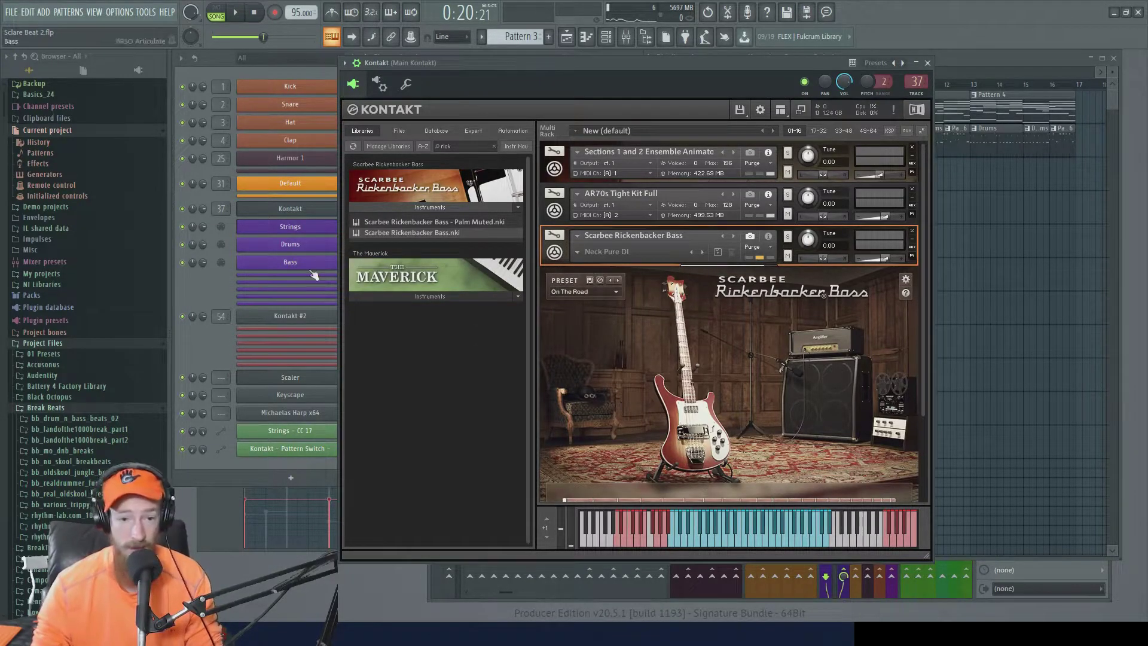
Open the Bass channel's MIDI controls and audition the Rickenbacker presets from Scooped onward, settling on The Raven.
left_click(310, 265)
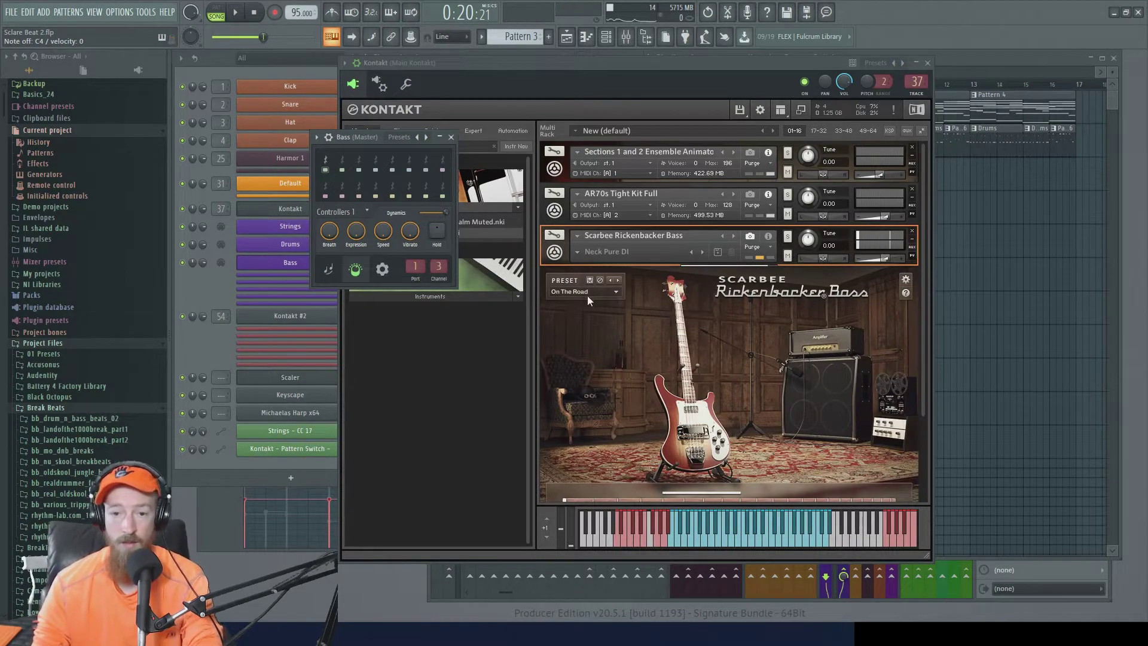
left_click(626, 287)
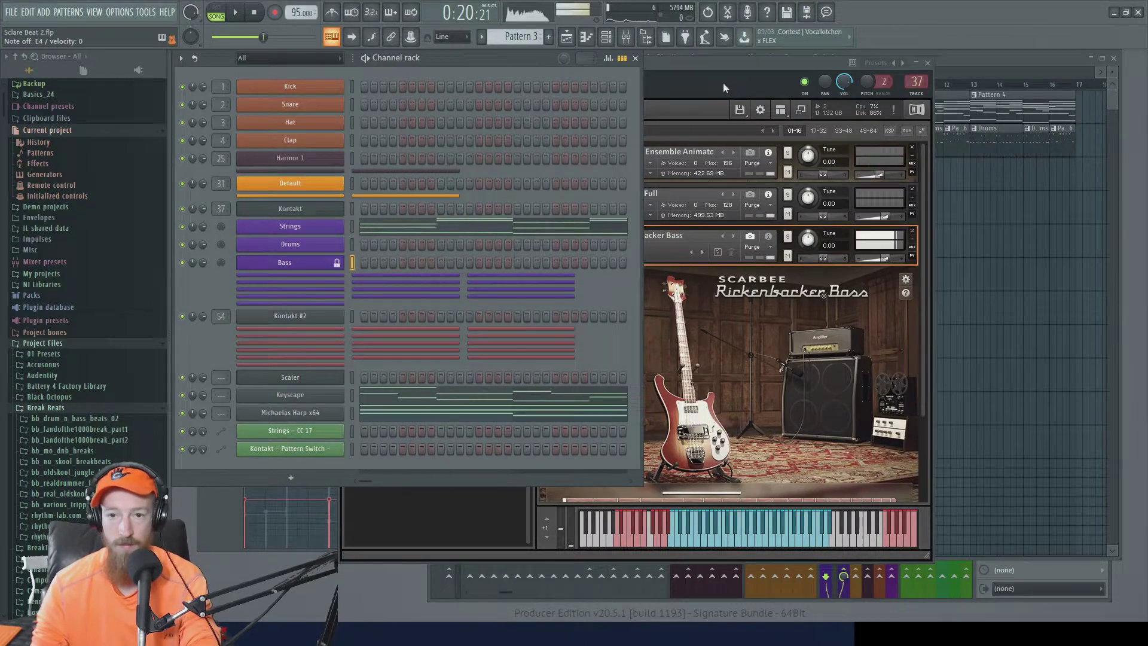
left_click(728, 63)
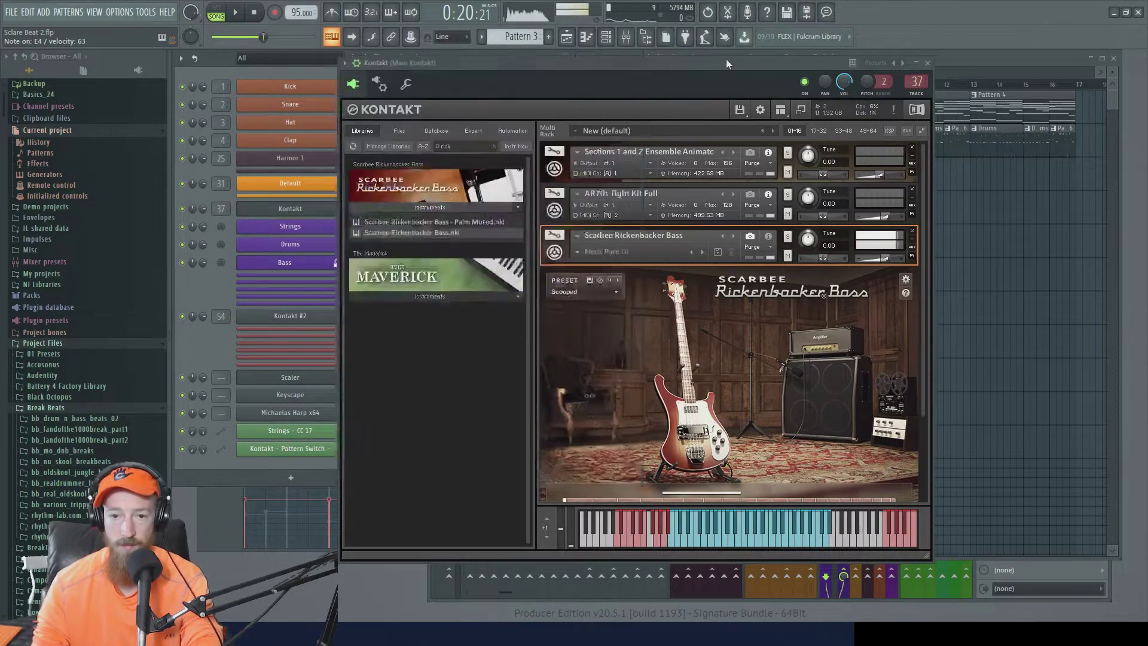
left_click_drag(726, 58, 737, 59)
left_click(632, 280)
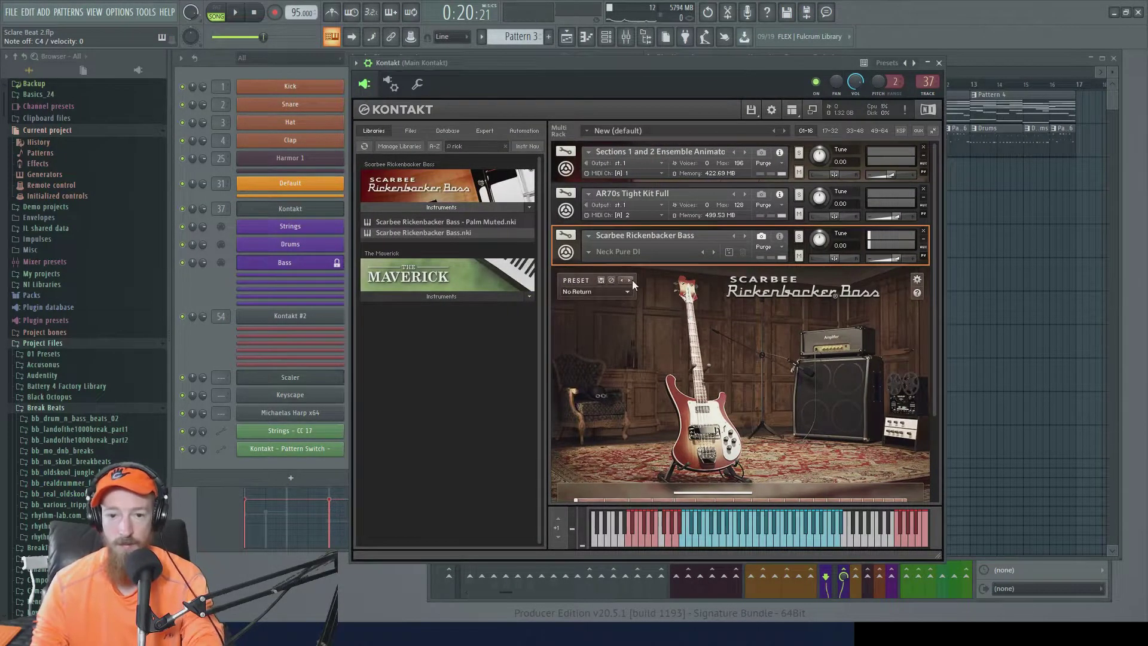
left_click(632, 280)
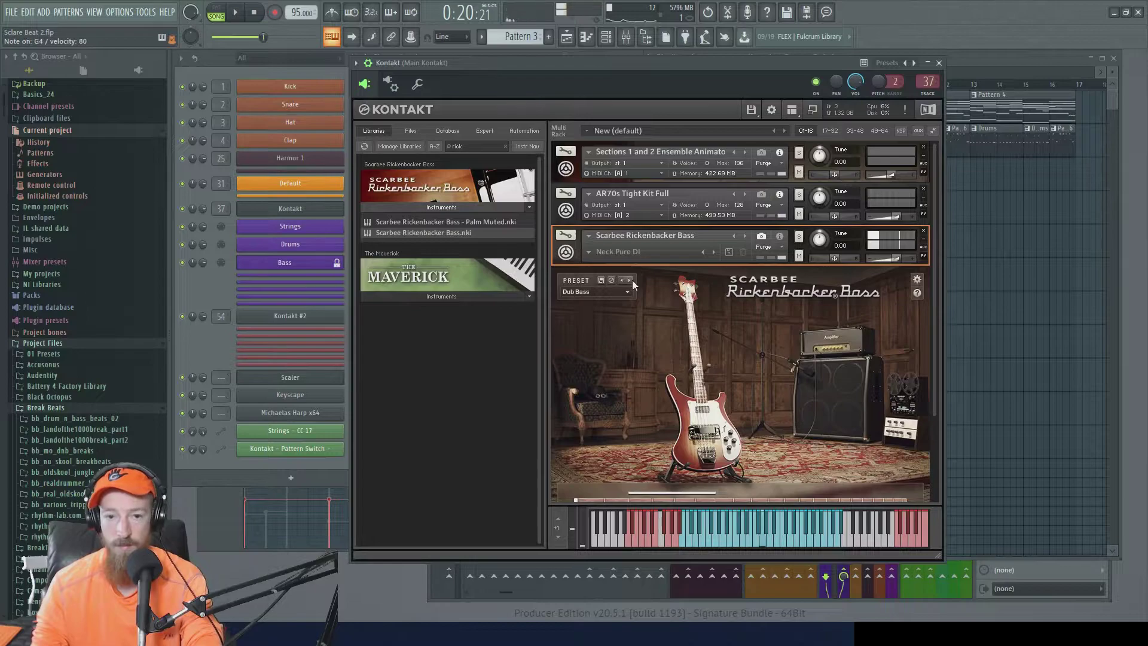
left_click(631, 280)
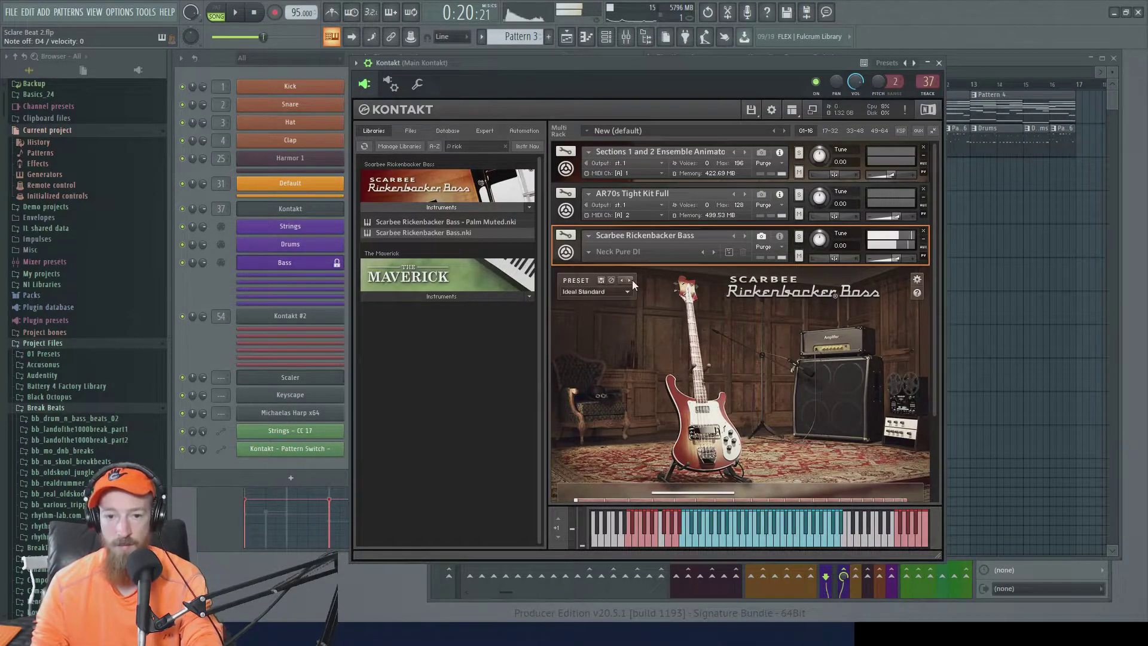
left_click(632, 280)
left_click(632, 281)
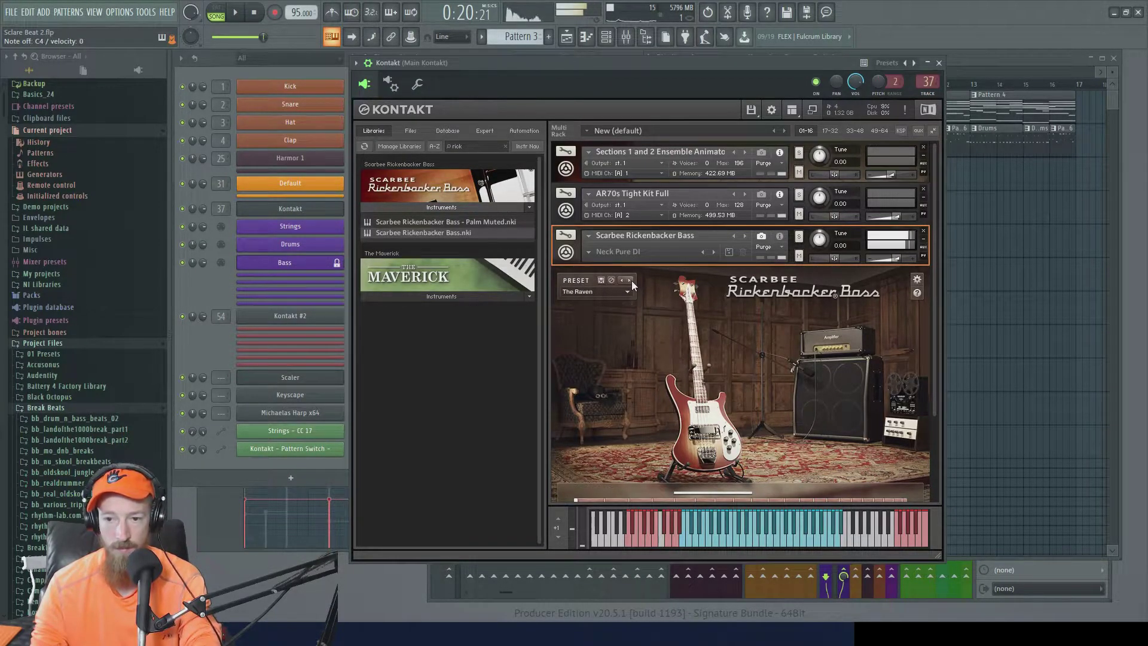
left_click(218, 296)
right_click(335, 264)
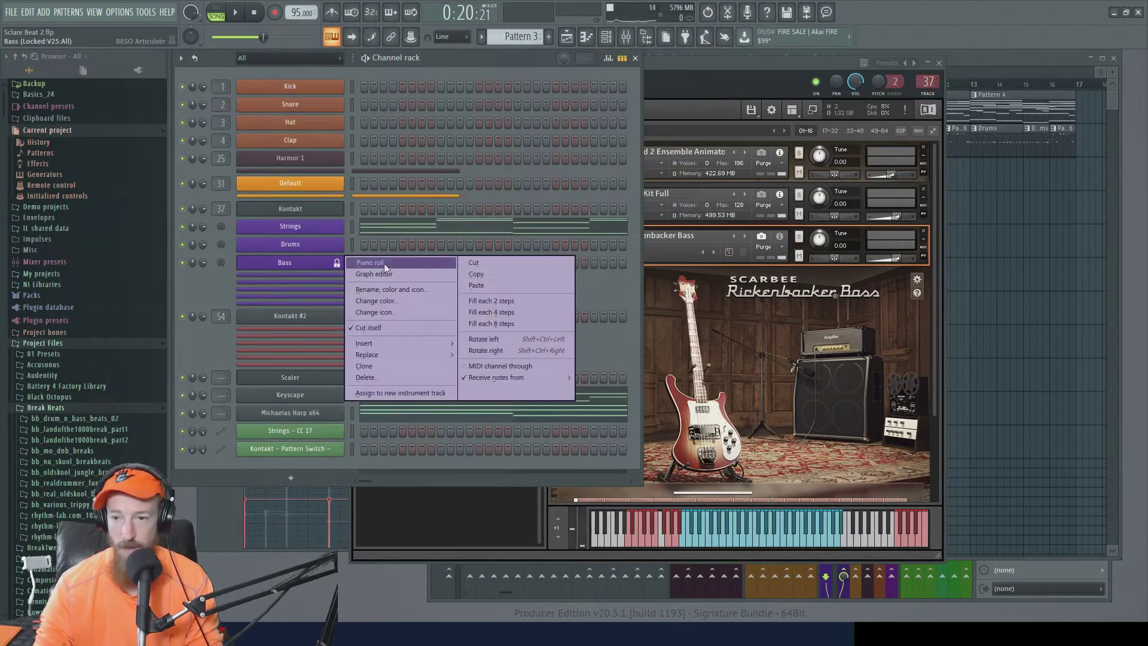
Place a short Pattern 6 drum fill on the Extra 2 track at the end of bar 8 and play the lead-in to Pattern 3.
left_click(979, 57)
left_click(815, 84)
scroll(951, 149, "up", 2)
mouse_move(979, 144)
left_mouse_down()
mouse_move(797, 177)
mouse_move(823, 177)
mouse_move(810, 181)
mouse_move(820, 186)
left_mouse_up()
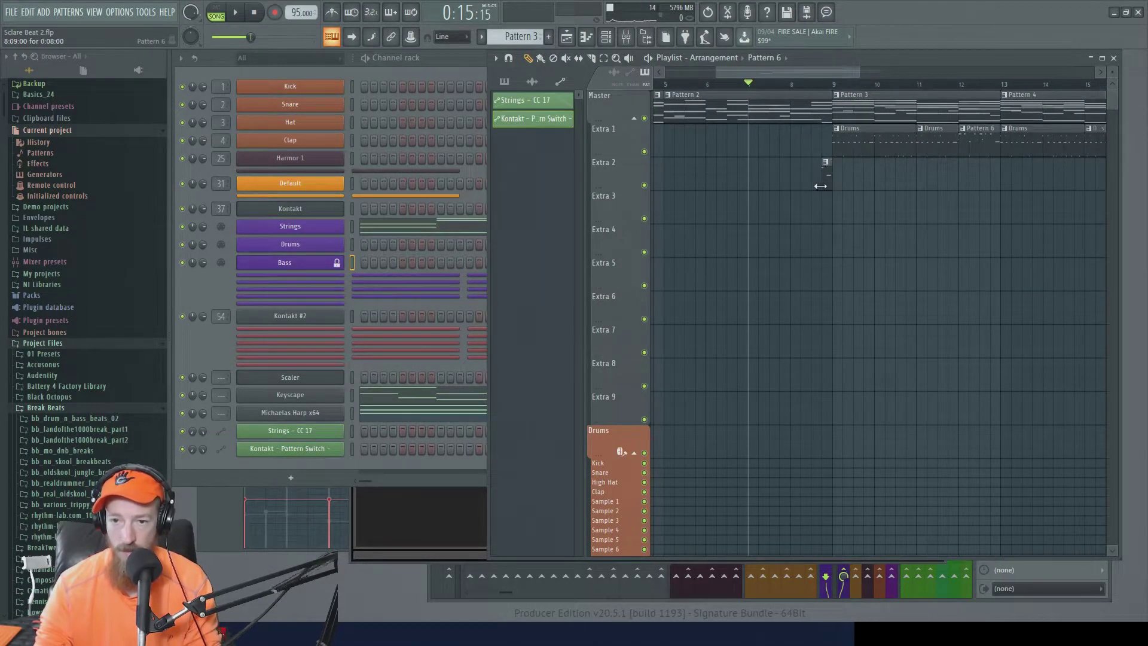
key("space")
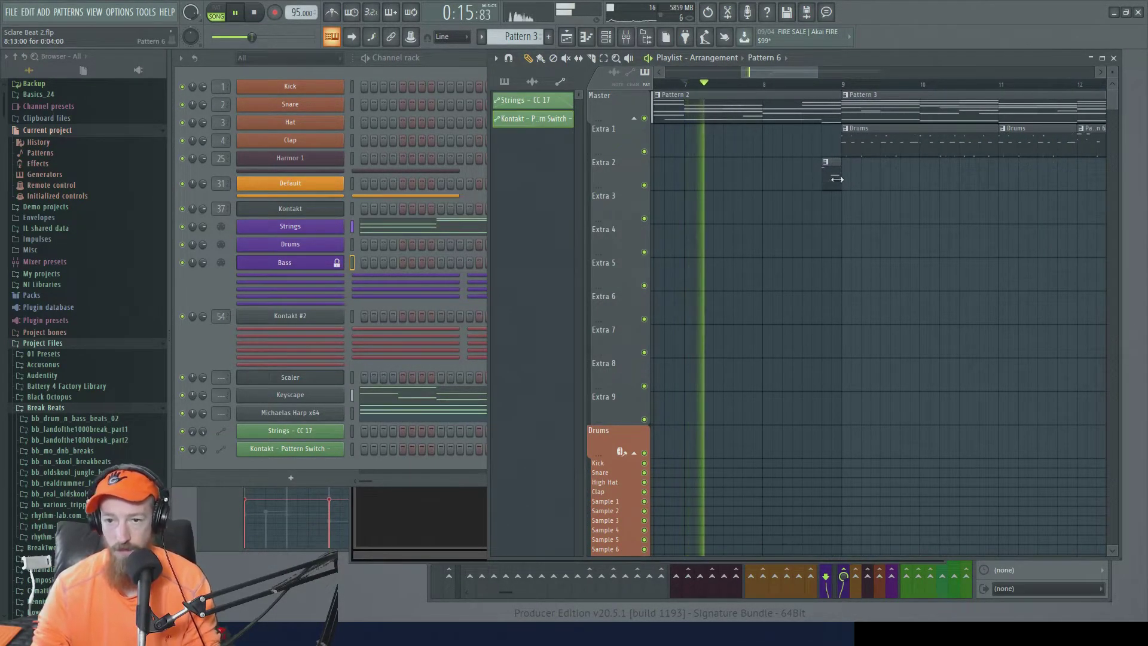
scroll(856, 197, "up", 2)
left_click_drag(861, 198, 845, 205)
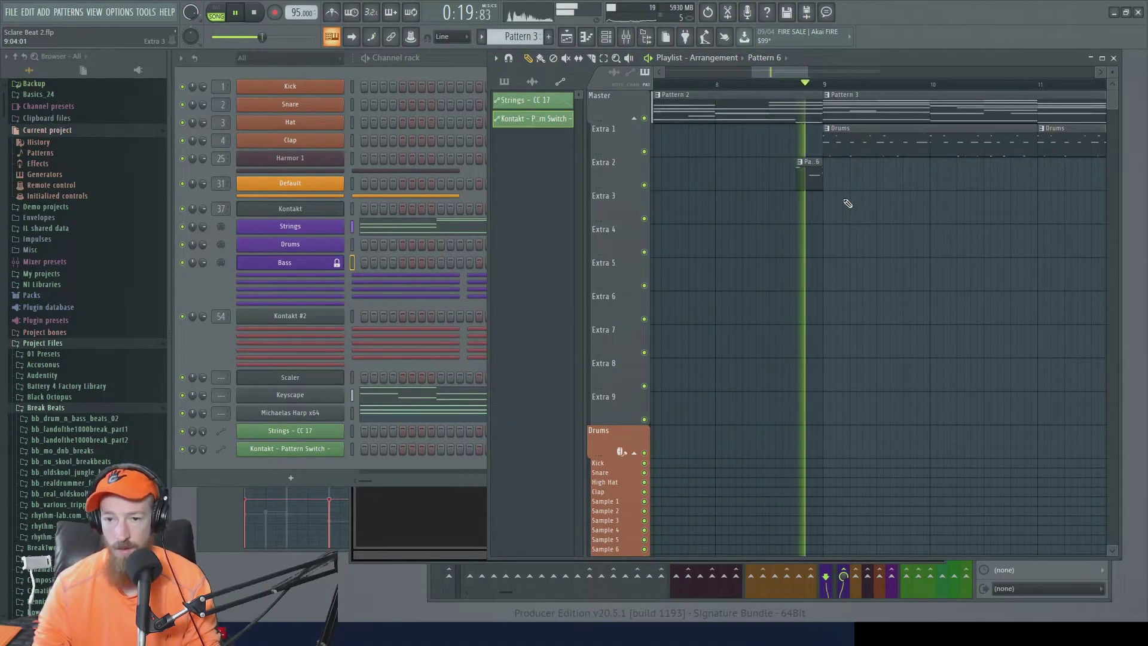
scroll(847, 206, "down", 4)
left_click_drag(847, 208, 811, 218)
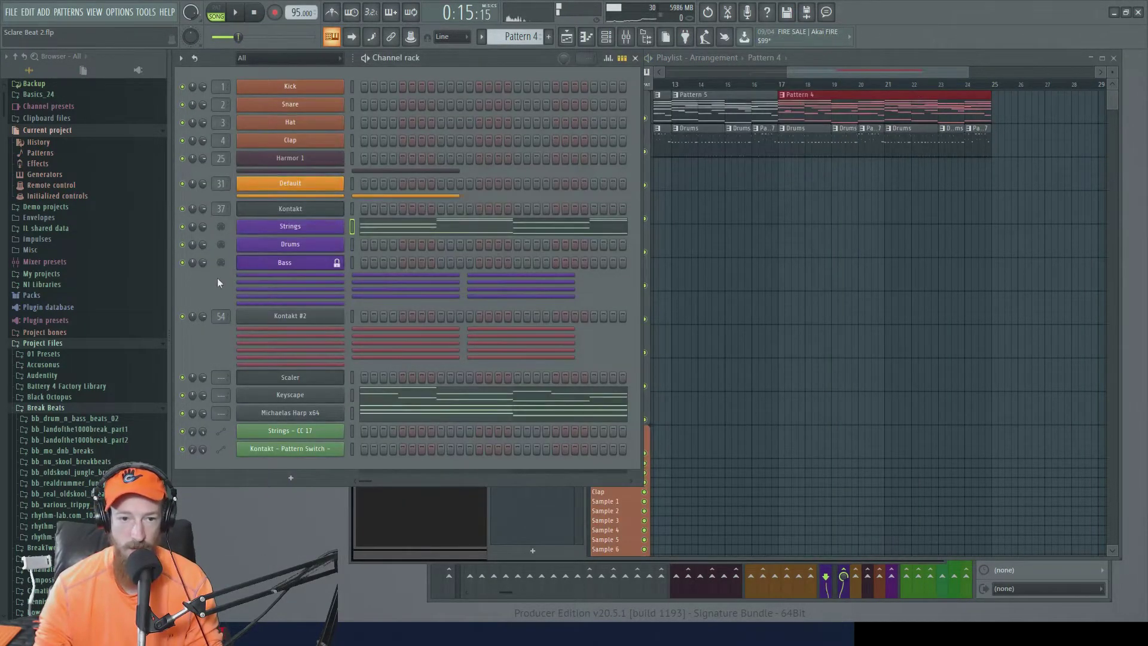
Cut the Strings notes from Pattern 4 and play the song from bar 17.
right_click(307, 230)
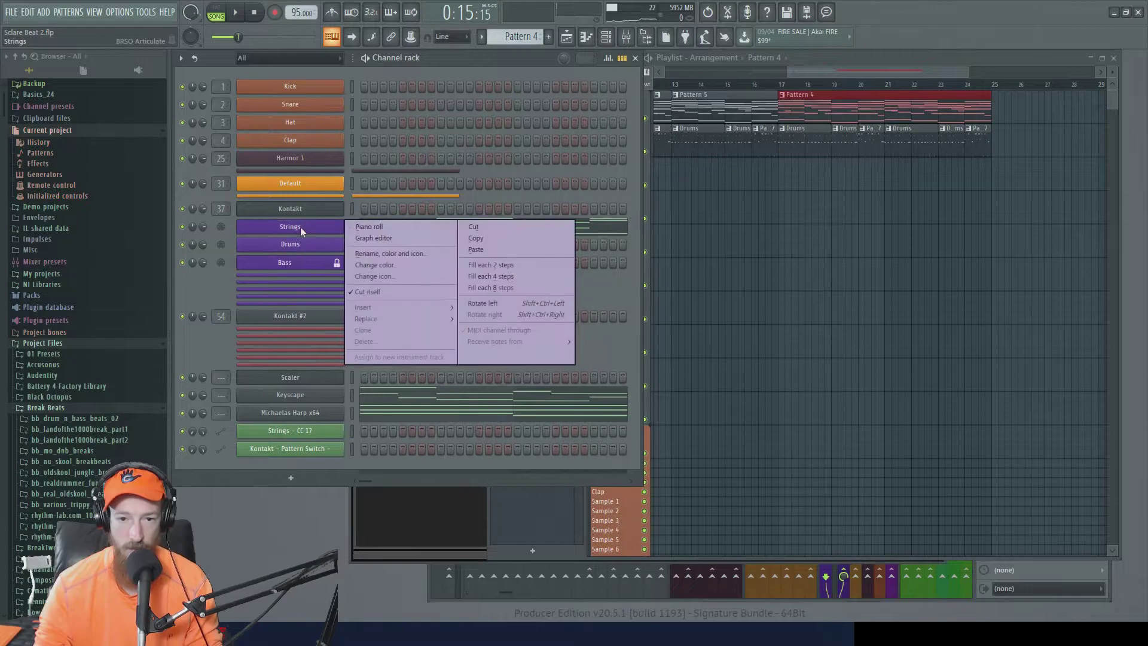
left_click(483, 230)
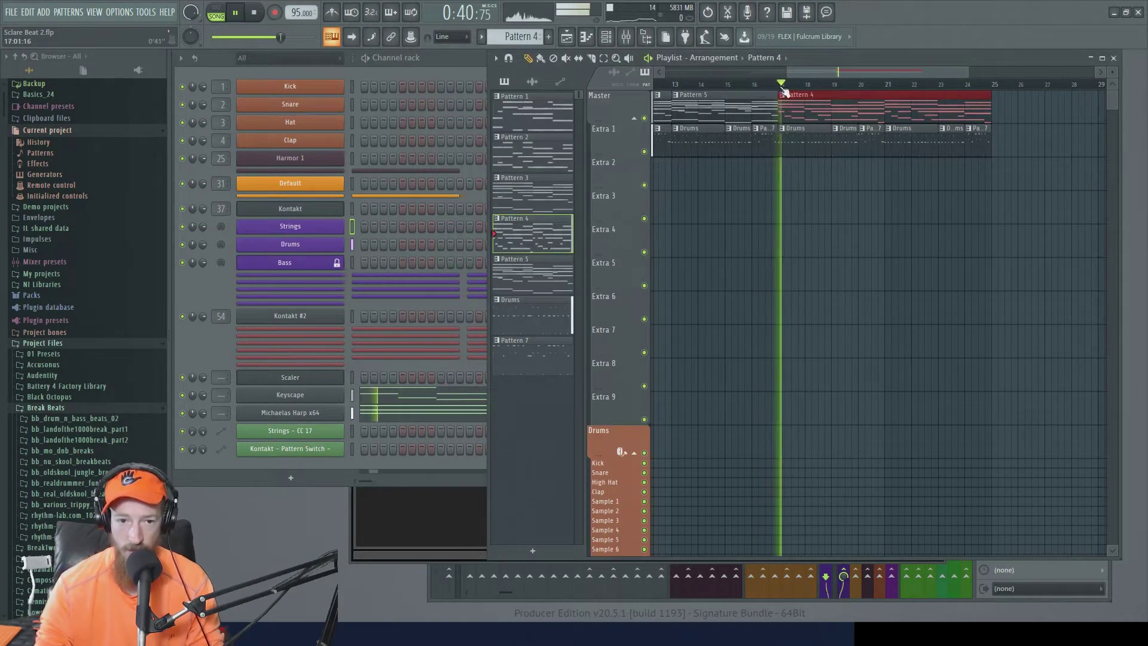
left_click(201, 287)
key("space")
Unlock the Bass channel by turning off its Receive notes from setting.
right_click(298, 265)
key("Escape")
right_click(302, 267)
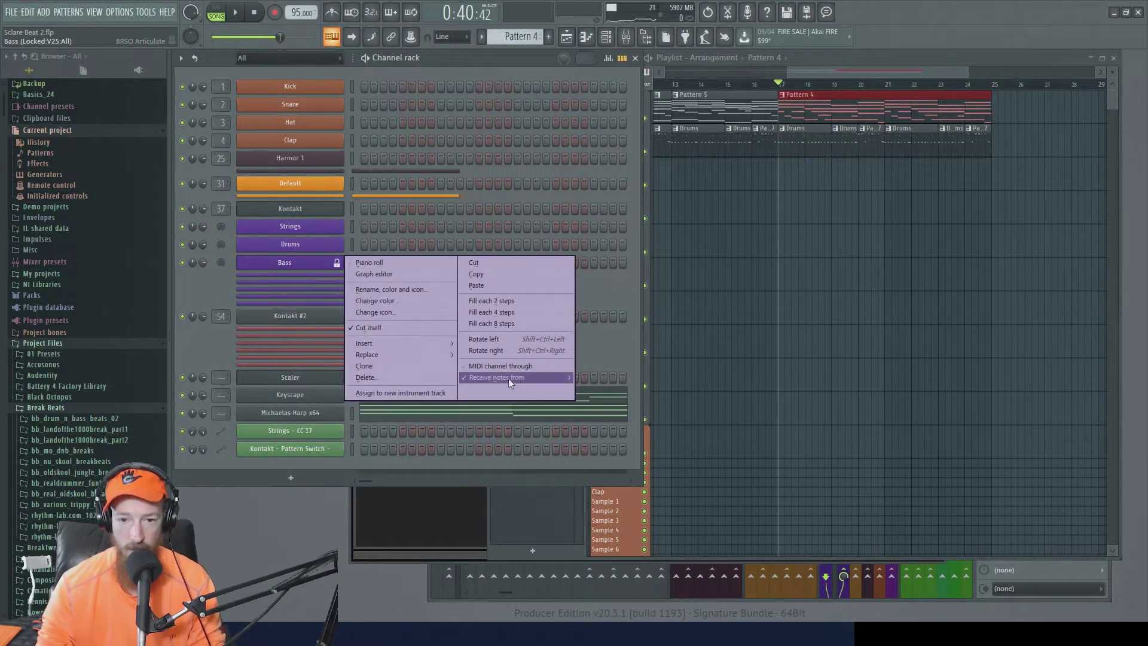
left_click(595, 374)
Draw D4, C4 and A4 bass notes in bar 1 of Pattern 4 and play them back.
right_click(318, 263)
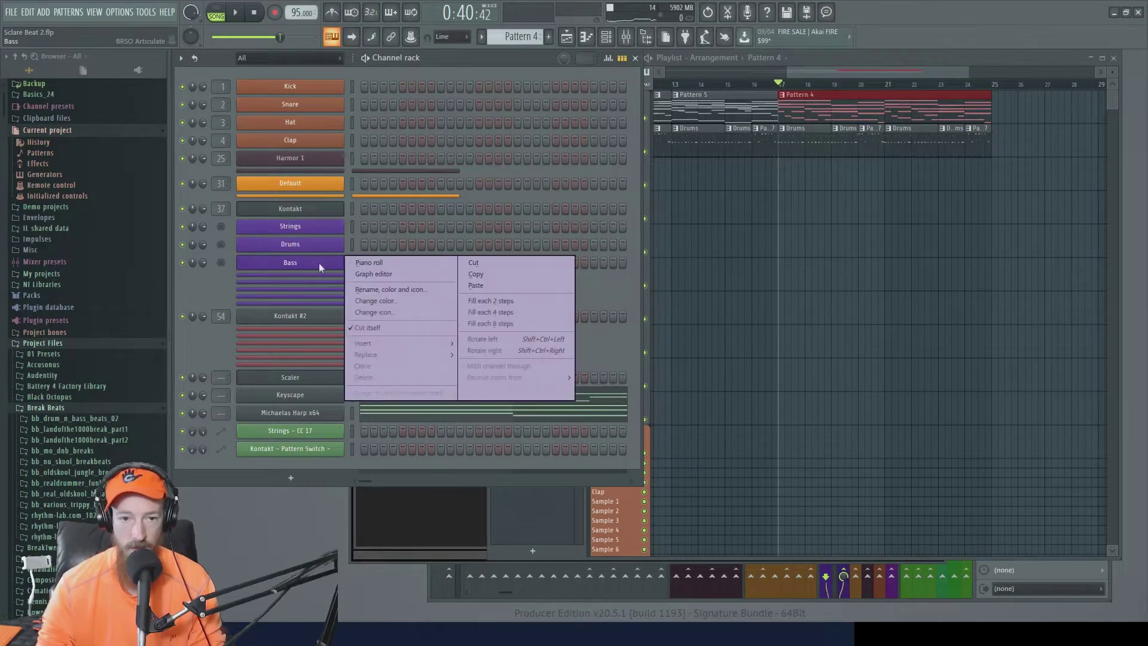
left_click(406, 265)
left_click(220, 230)
left_click(237, 287)
left_click(236, 289)
left_click(224, 276)
left_click(235, 289)
left_click(253, 287)
key("space")
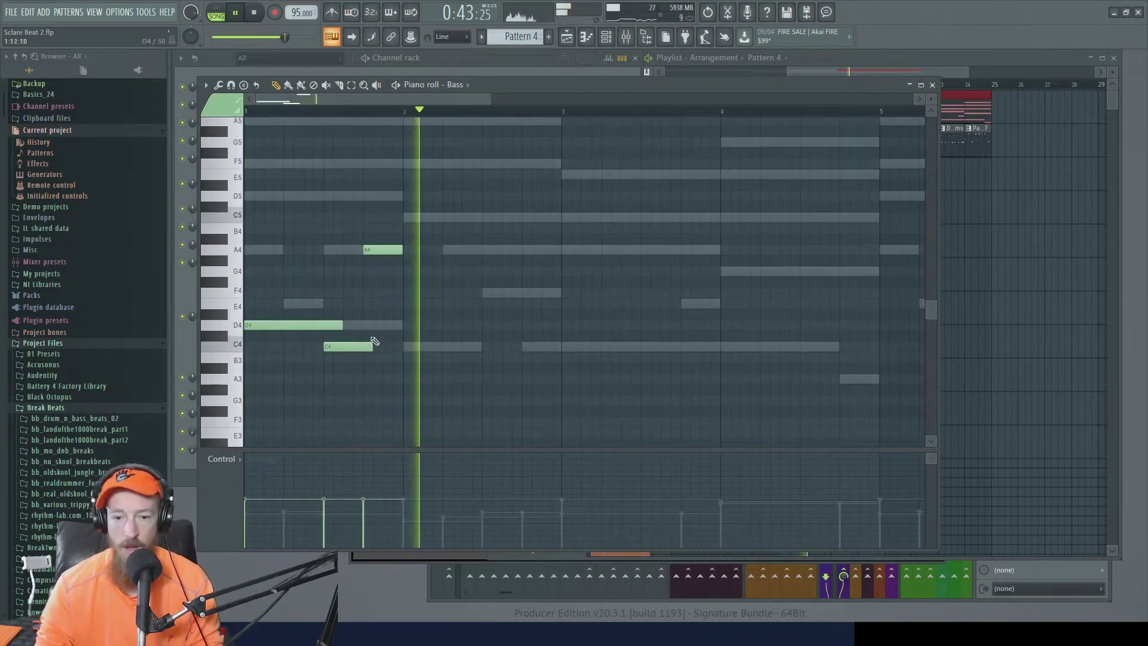
key("space")
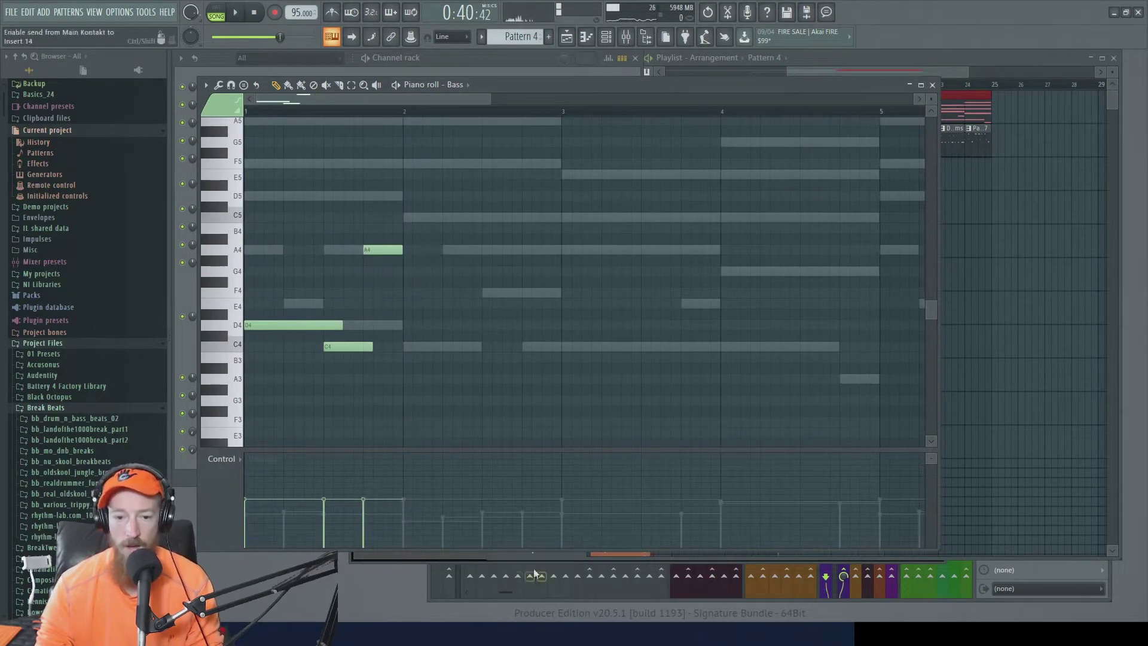
Replace the bass instrument in Kontakt with Scarbee Rickenbacker Bass - Palm Muted.
left_click(459, 557)
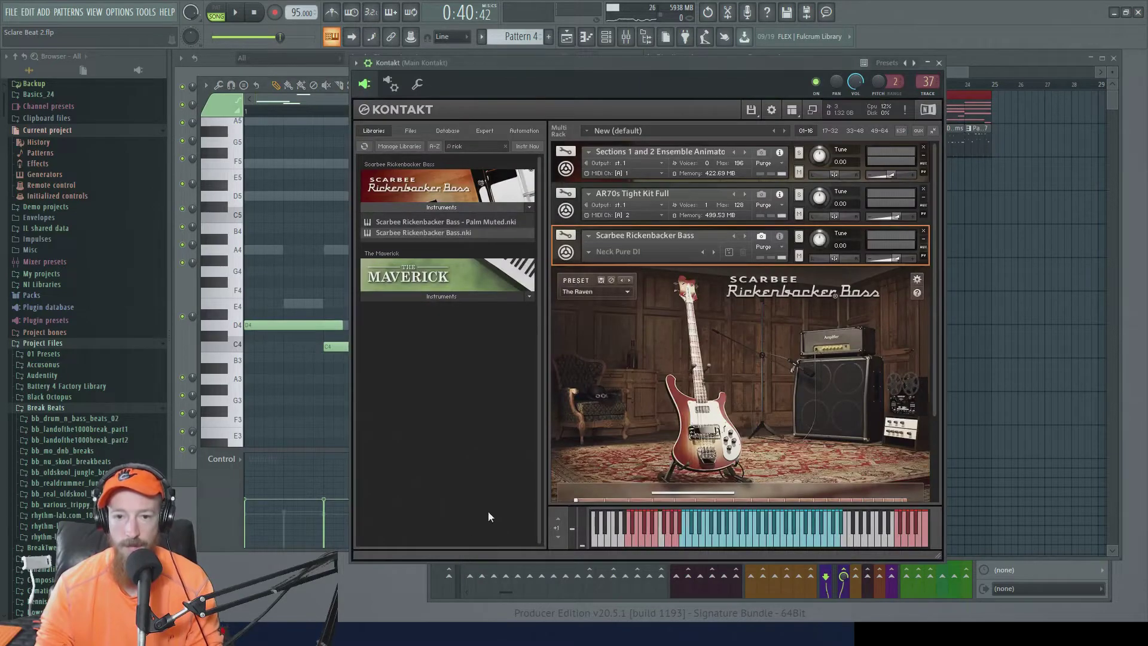
left_click(456, 222)
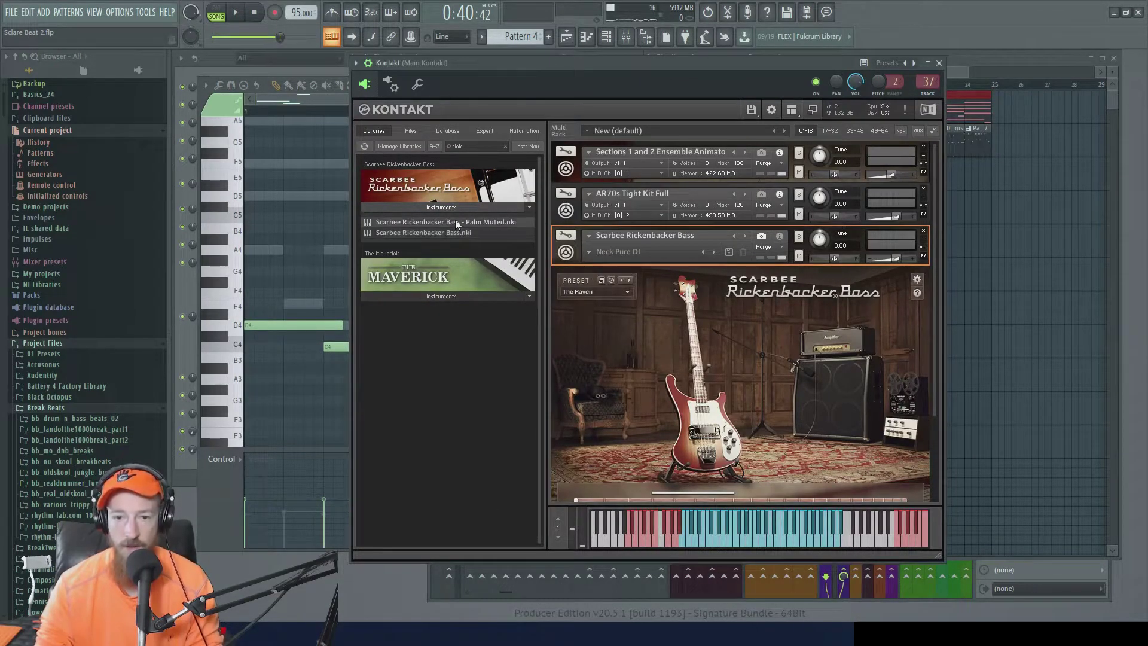
left_click_drag(417, 227, 737, 313)
left_click(578, 357)
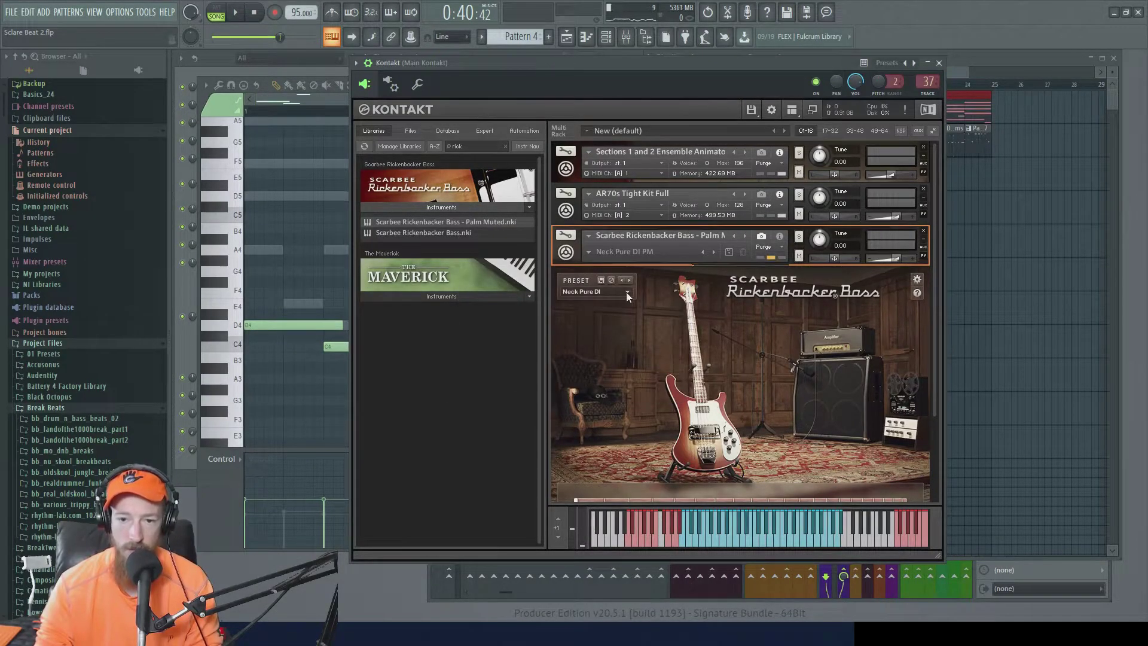
Continue the bass line through bars 2 to 4 with F4, E4, D4, C4 and G4 notes and play Pattern 4.
key("F7")
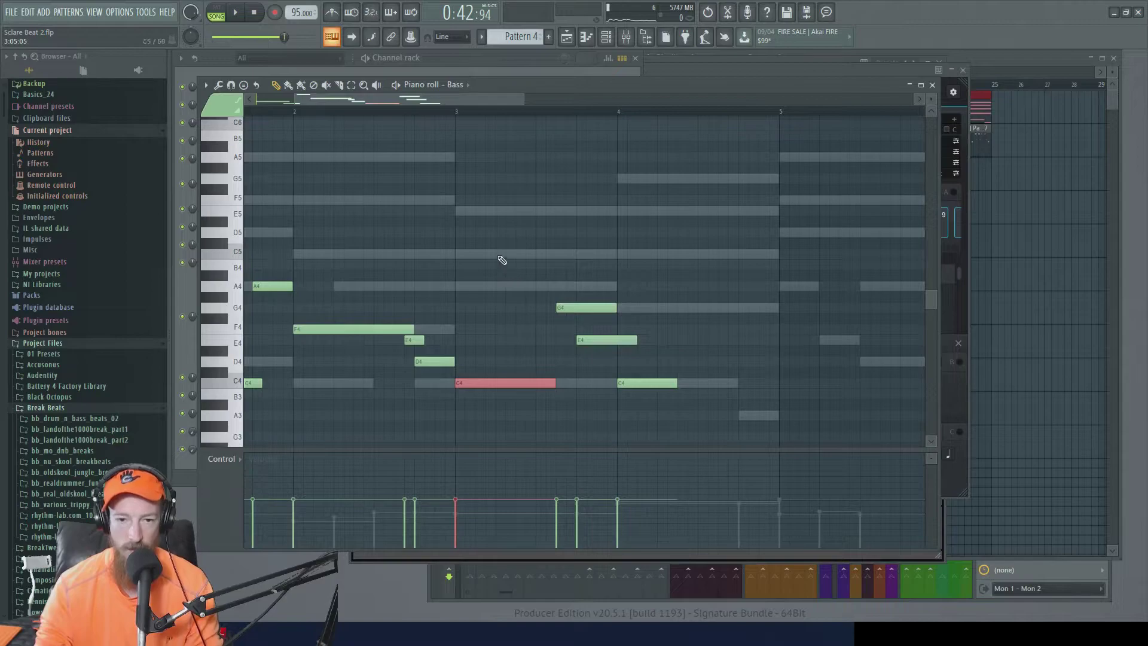
left_click_drag(524, 254, 526, 284)
left_click(408, 112)
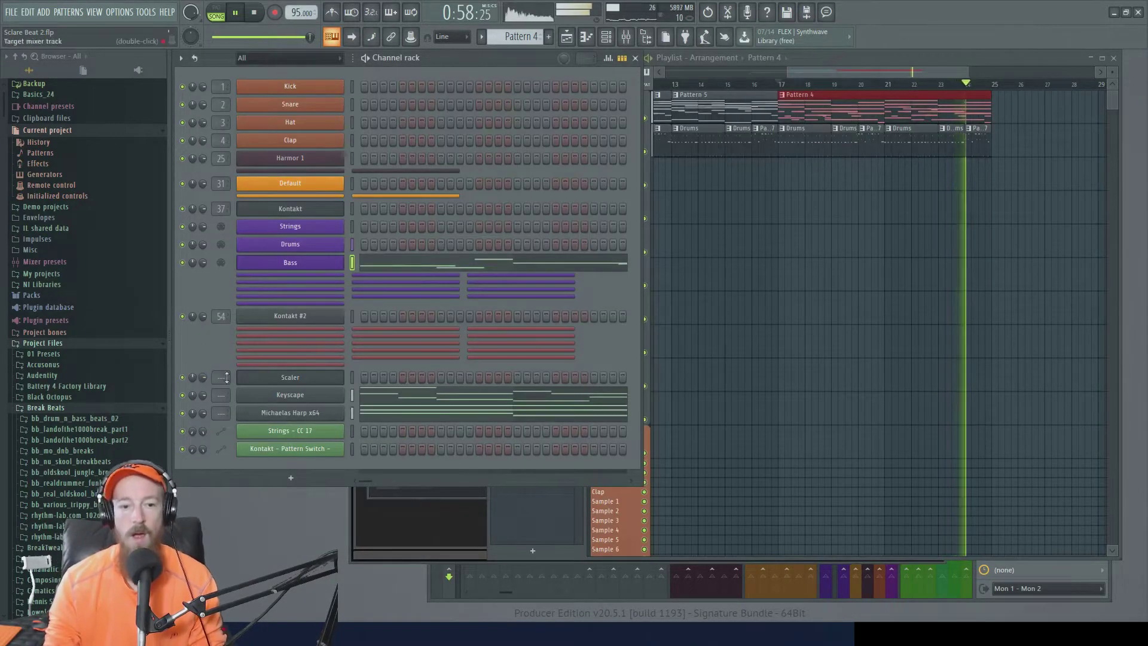
key("space")
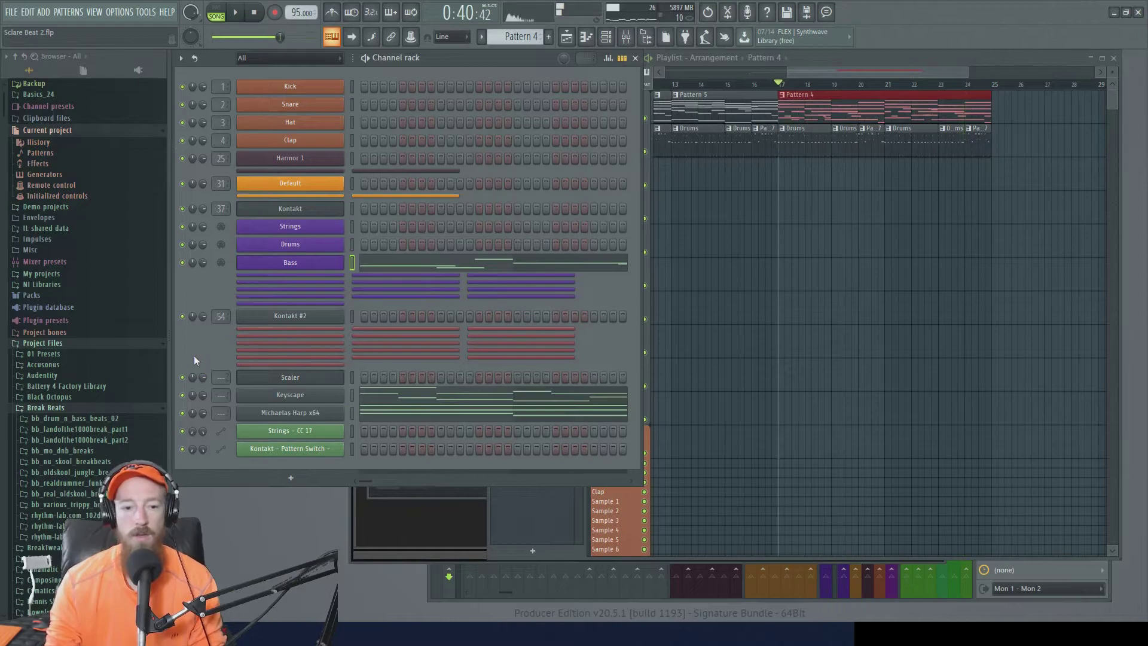
Add another Keyscape instrument and list its Belltone Keyboards patches.
left_click(307, 478)
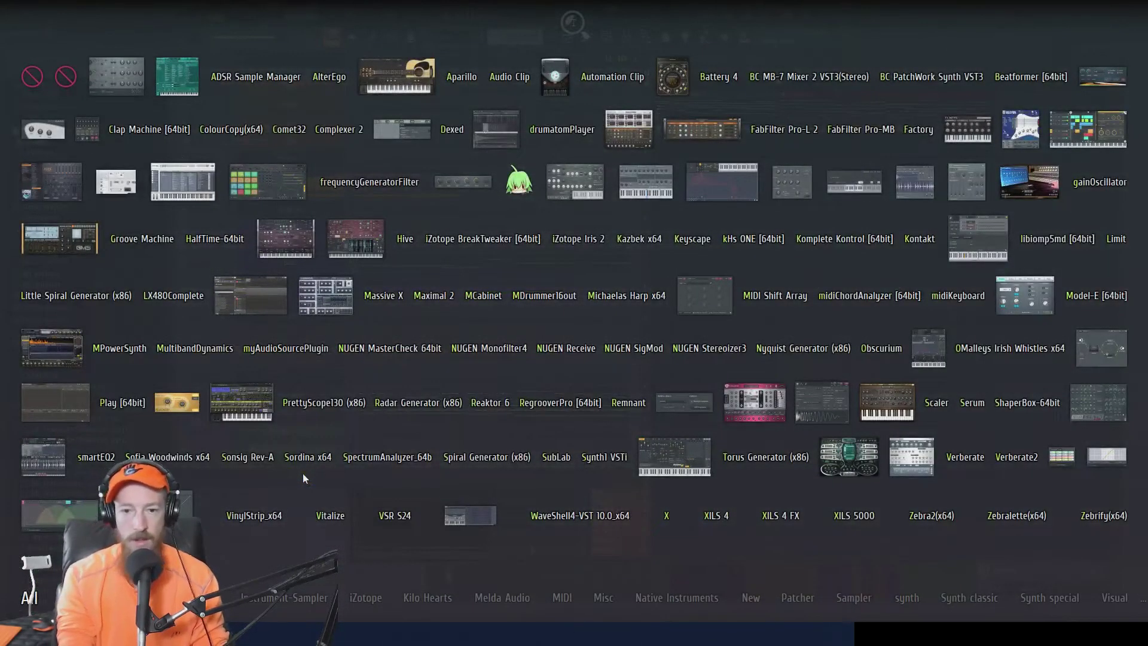
type("Key")
left_click(692, 238)
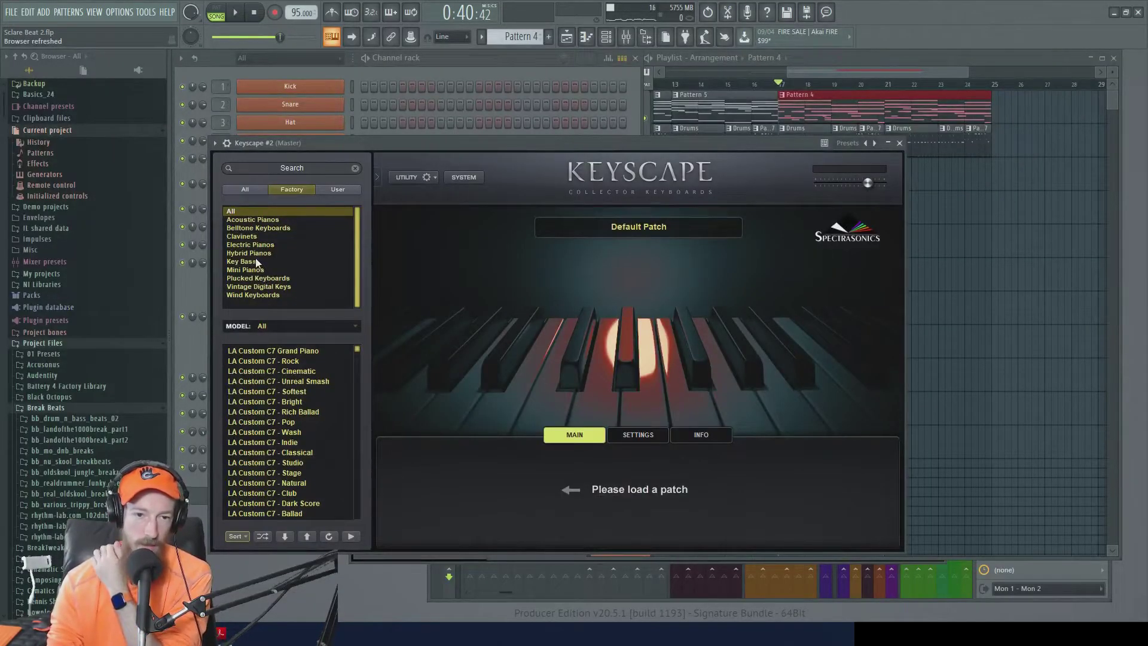
left_click(264, 228)
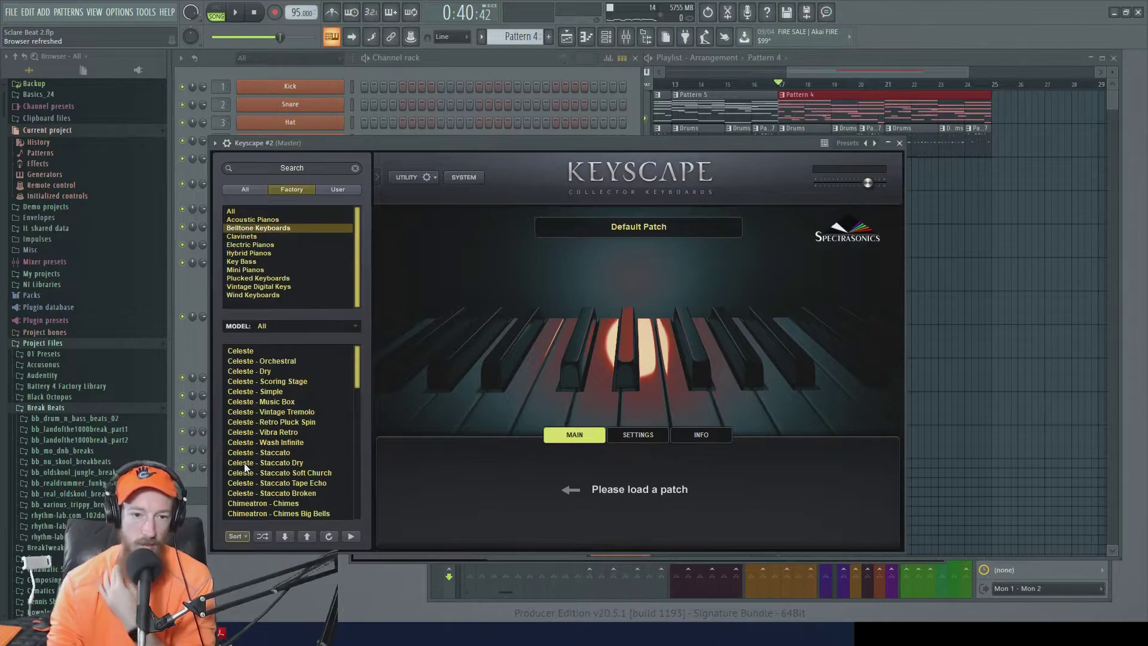
Audition Celeste - Vibra Retro and Celeste - Music Box, and settle on the Dulcitone - Christmas patch.
left_click(267, 433)
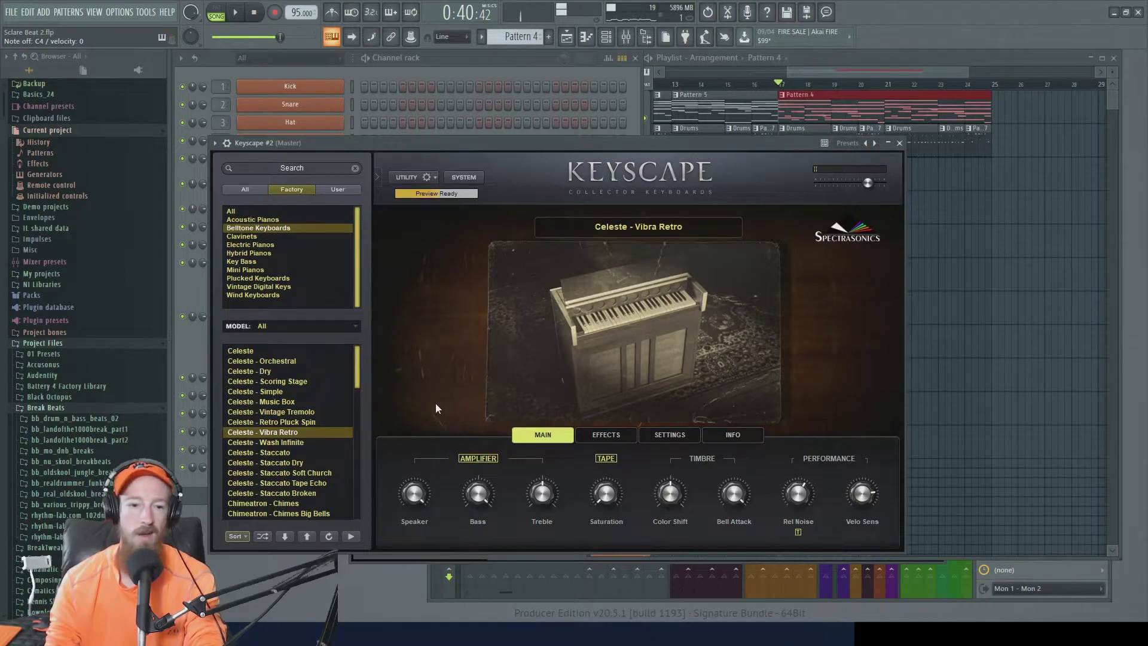
left_click(296, 402)
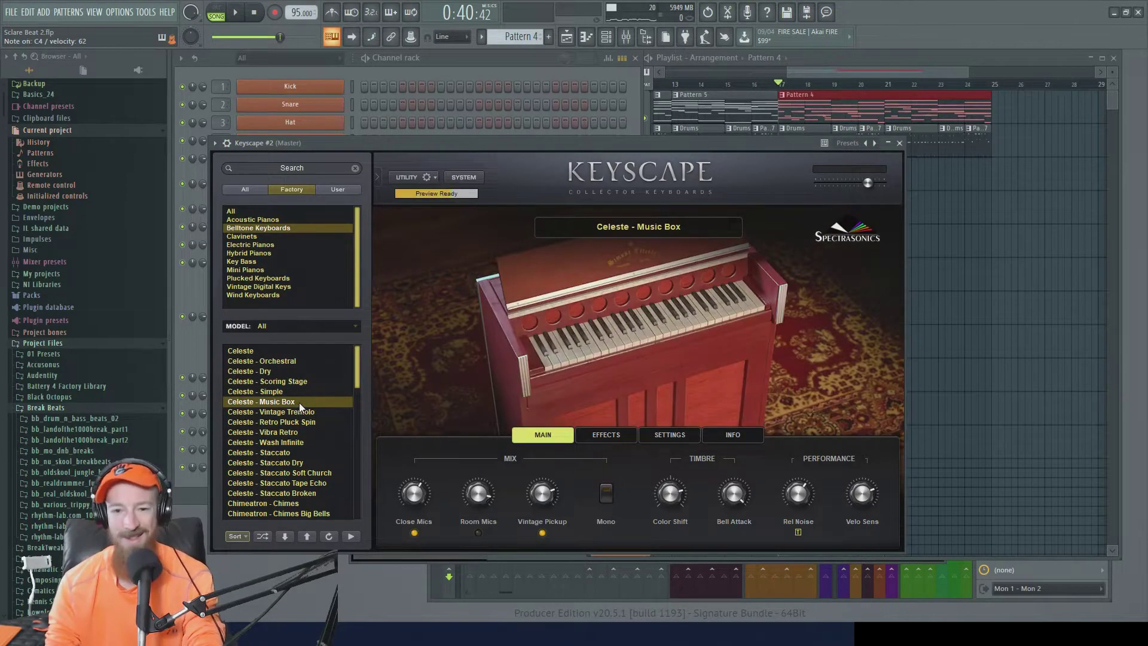
scroll(298, 457, "down", 4)
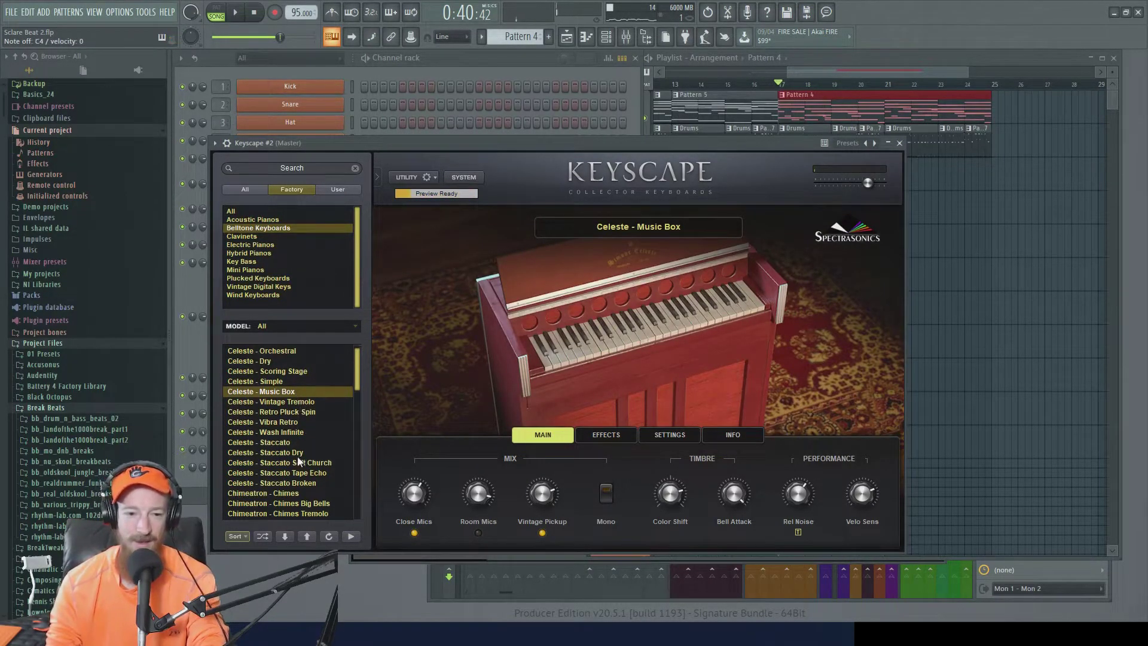
scroll(303, 454, "down", 5)
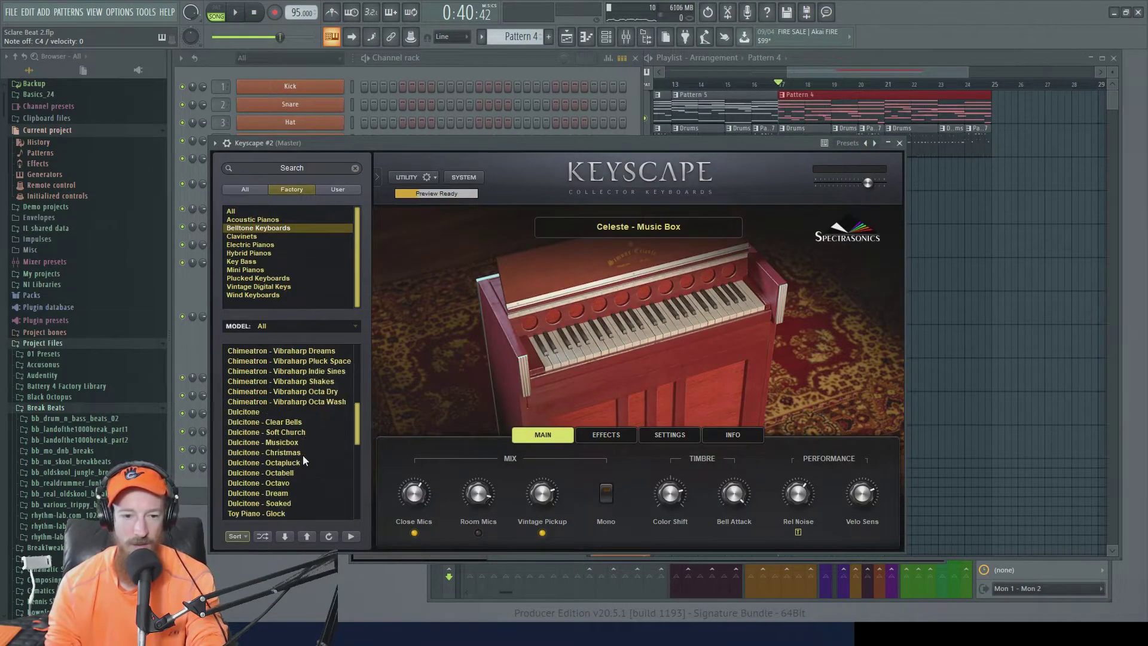
left_click(258, 412)
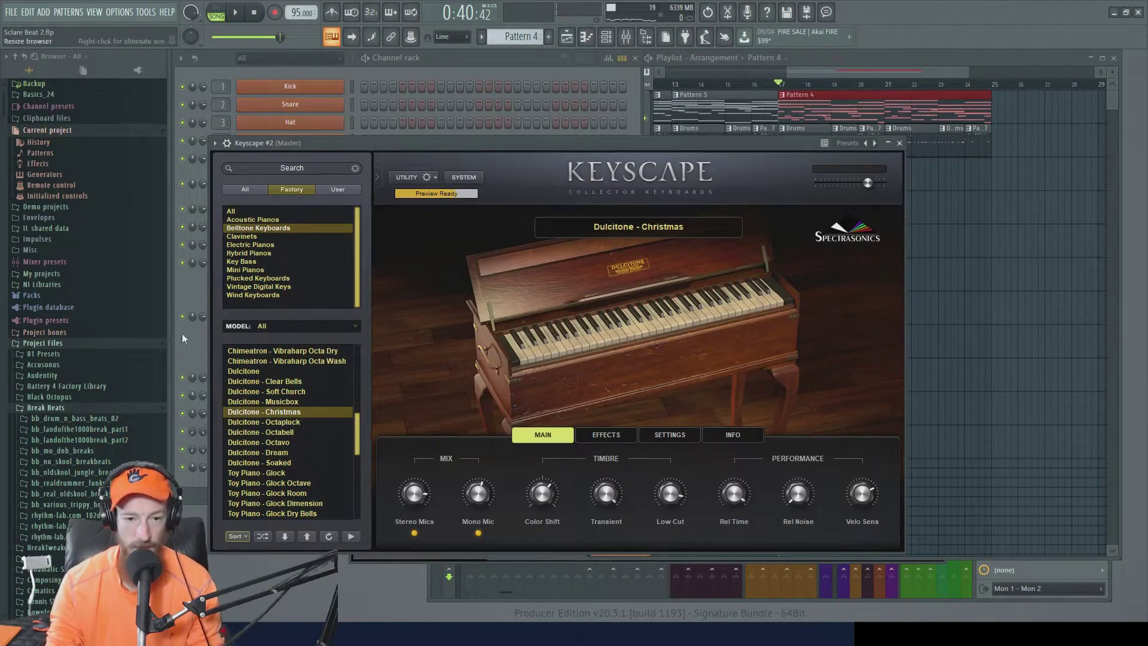
Open the Keyscape #2 piano roll for Pattern 4, place a D5 note at the start of bar 1 and play it.
left_click(206, 360)
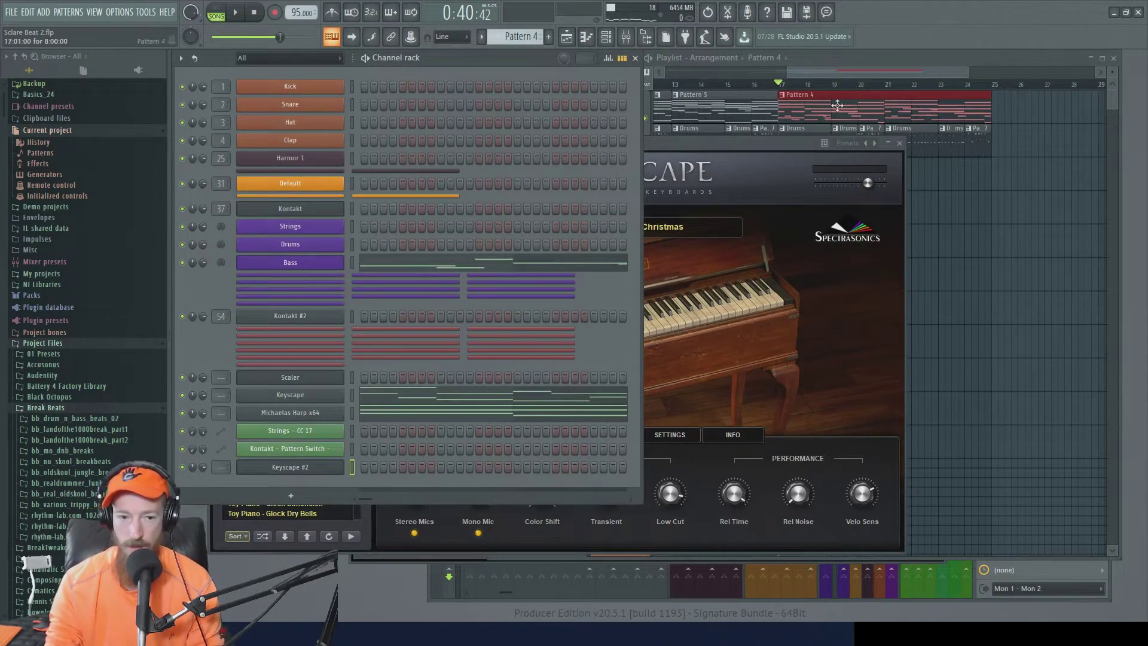
right_click(327, 467)
left_click(370, 468)
scroll(425, 386, "up", 3)
left_click_drag(425, 385, 533, 394)
scroll(473, 364, "up", 4)
scroll(353, 293, "down", 1)
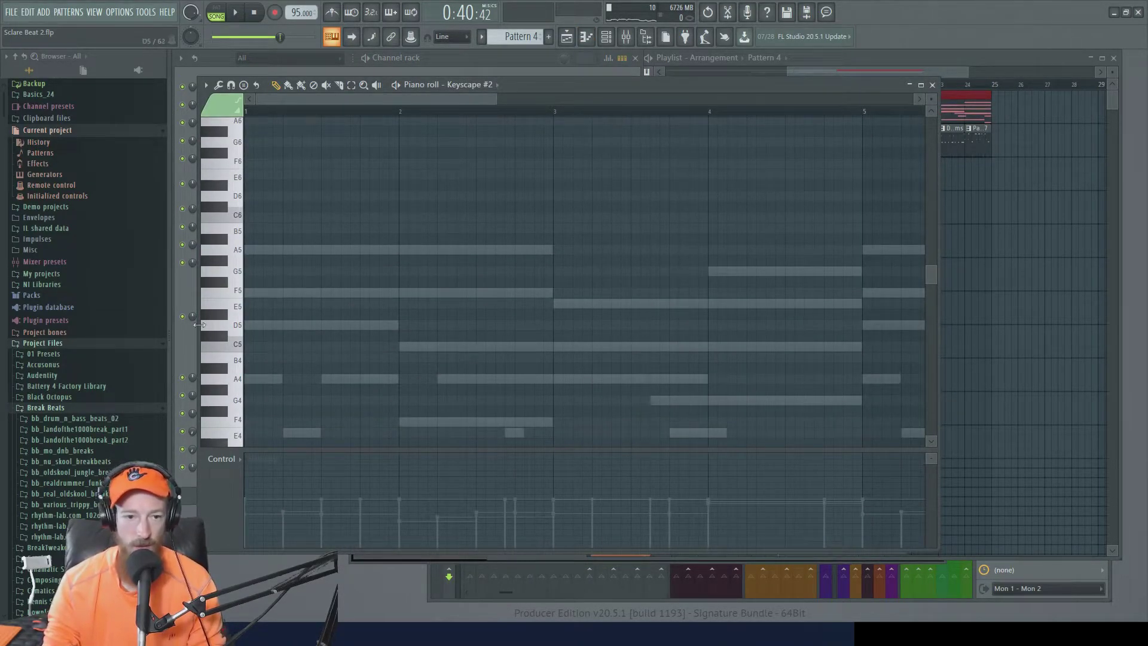
left_click(185, 346)
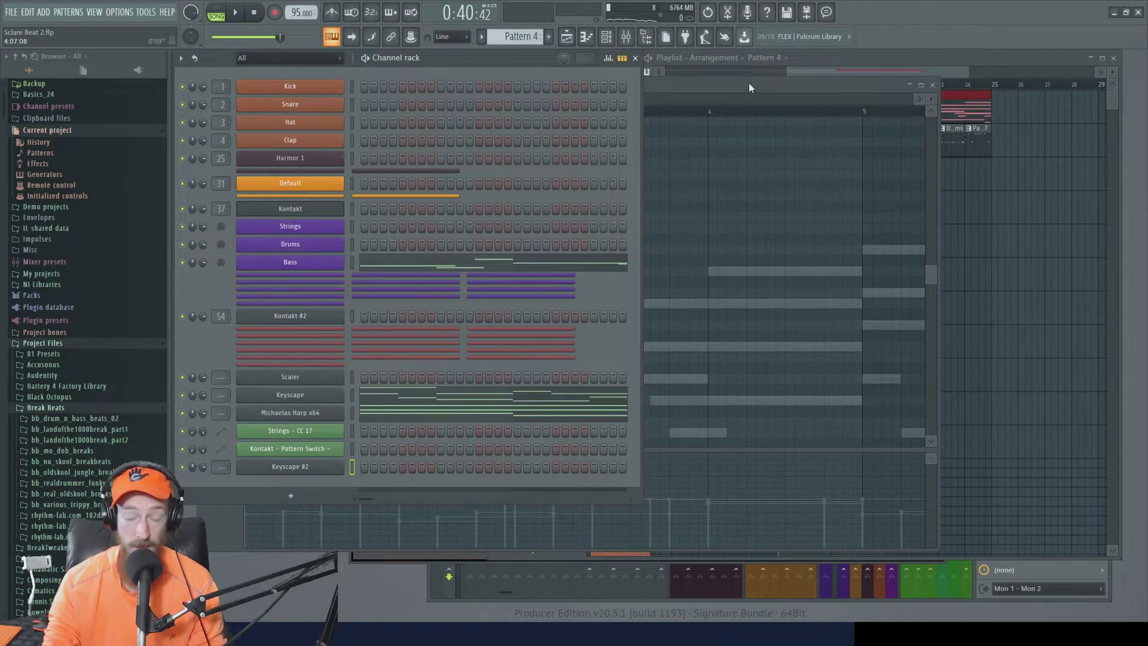
left_click_drag(749, 87, 802, 87)
scroll(319, 282, "down", 2)
left_click(291, 219)
left_click(301, 293)
key("space")
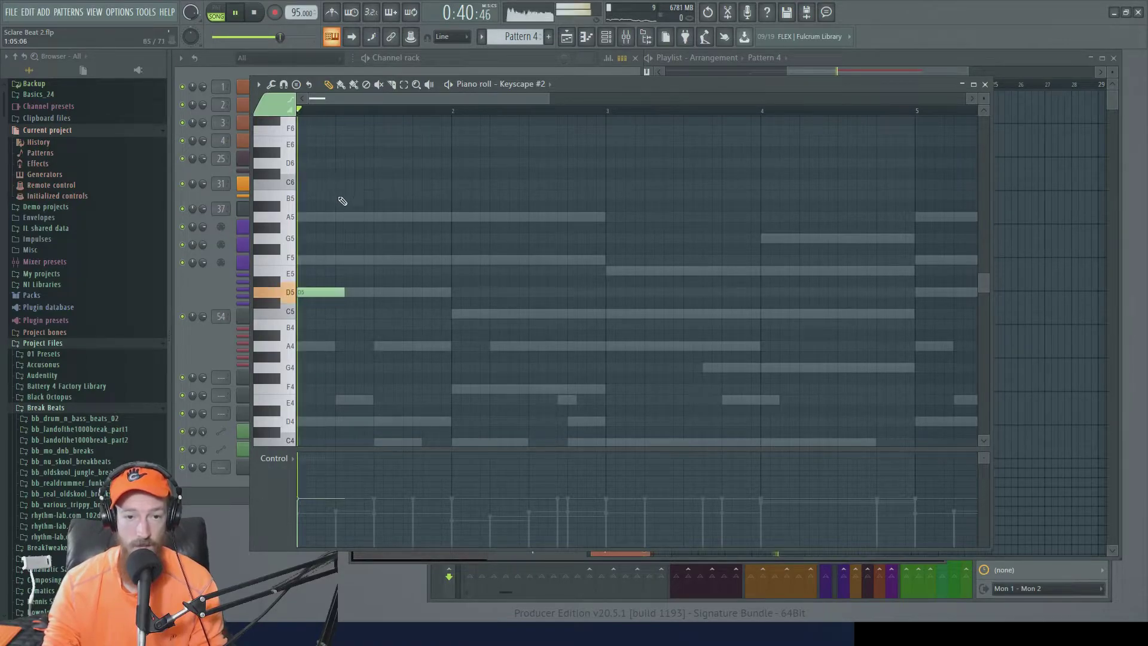
Build the bell melody across bars 1 to 4 over the ghost chords, using A5, F5, D5, C5, A4, E5, G4 and G5 notes.
key("space")
key("space")
left_click(370, 173)
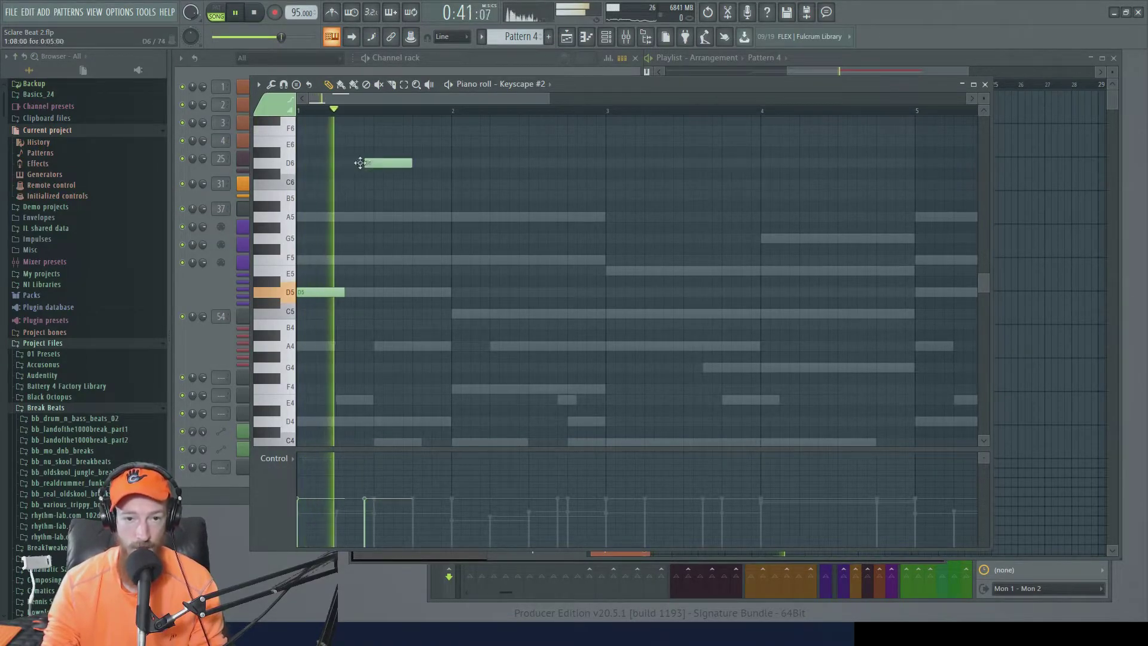
key("space")
left_click_drag(386, 174, 396, 216)
key("space")
left_click(448, 260)
key("space")
left_click_drag(449, 259, 420, 263)
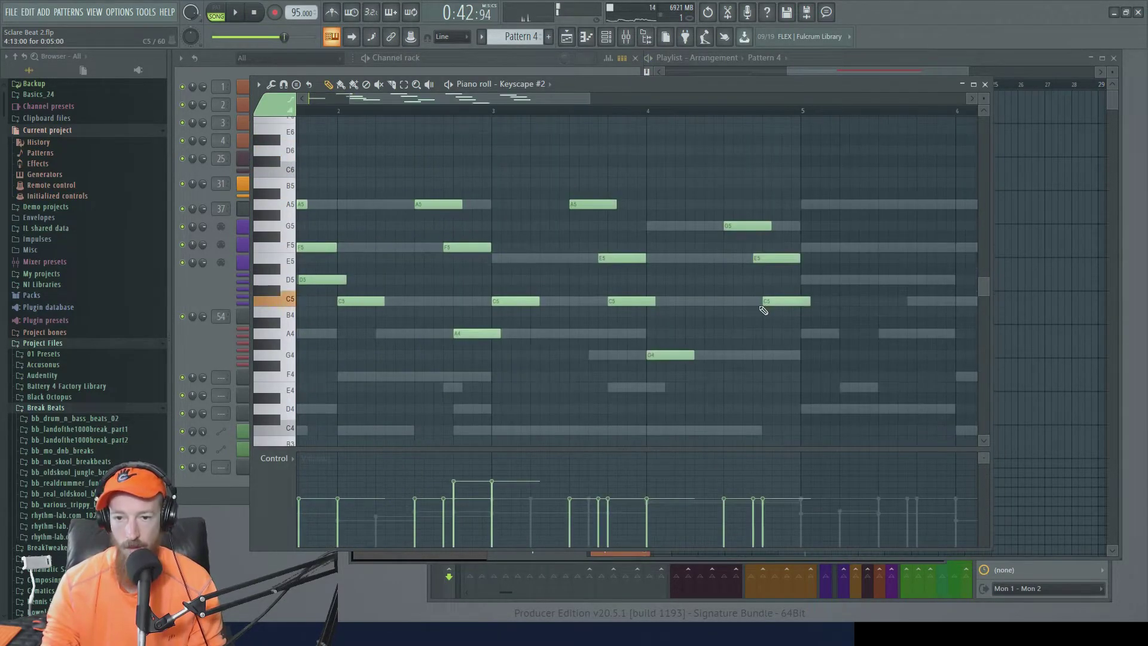
Trim the last C5 note to the end of bar 4, duplicate the four-bar melody into bars 5 to 8 and play it.
key("space")
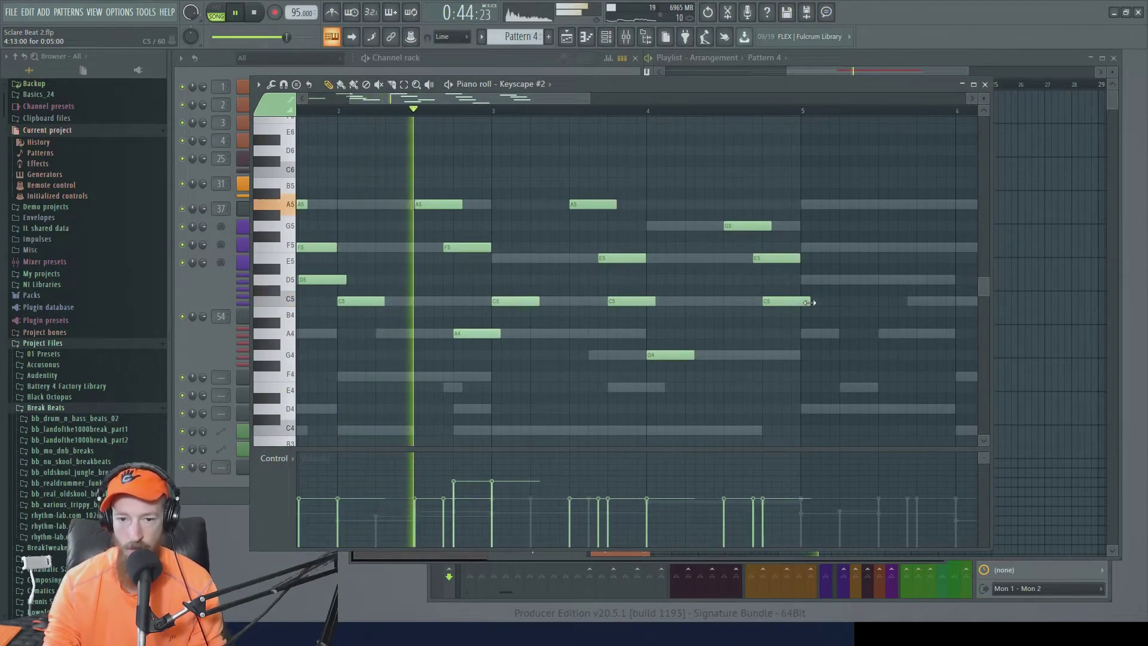
scroll(804, 265, "down", 2)
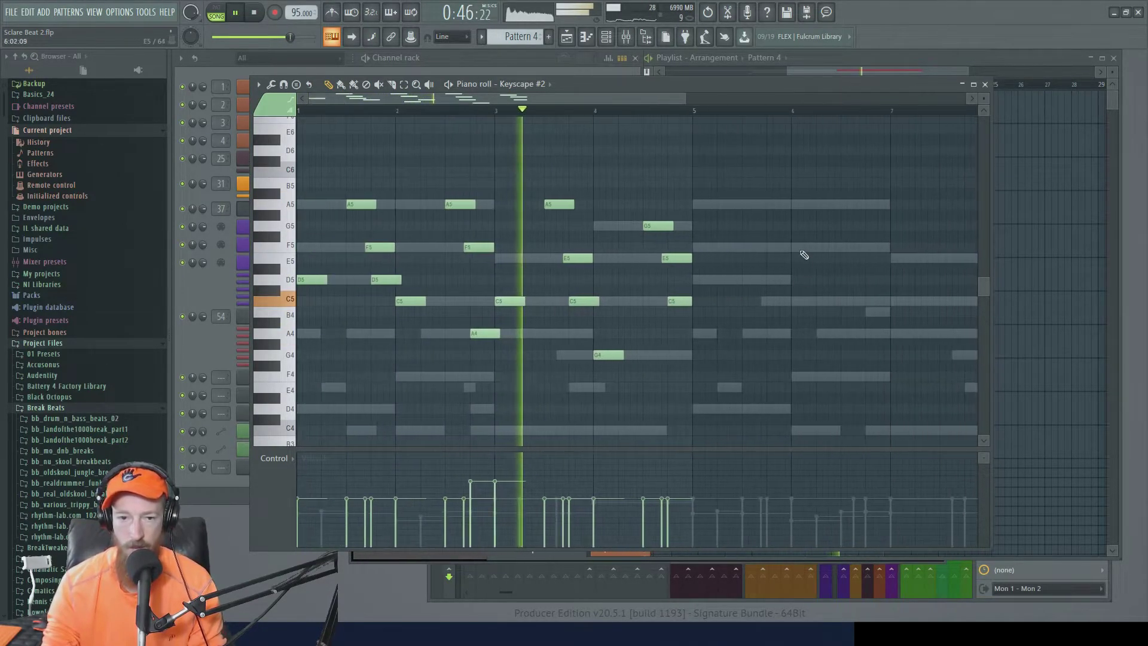
left_click_drag(741, 184, 315, 364)
left_click_drag(314, 280, 711, 278)
scroll(634, 262, "down", 2)
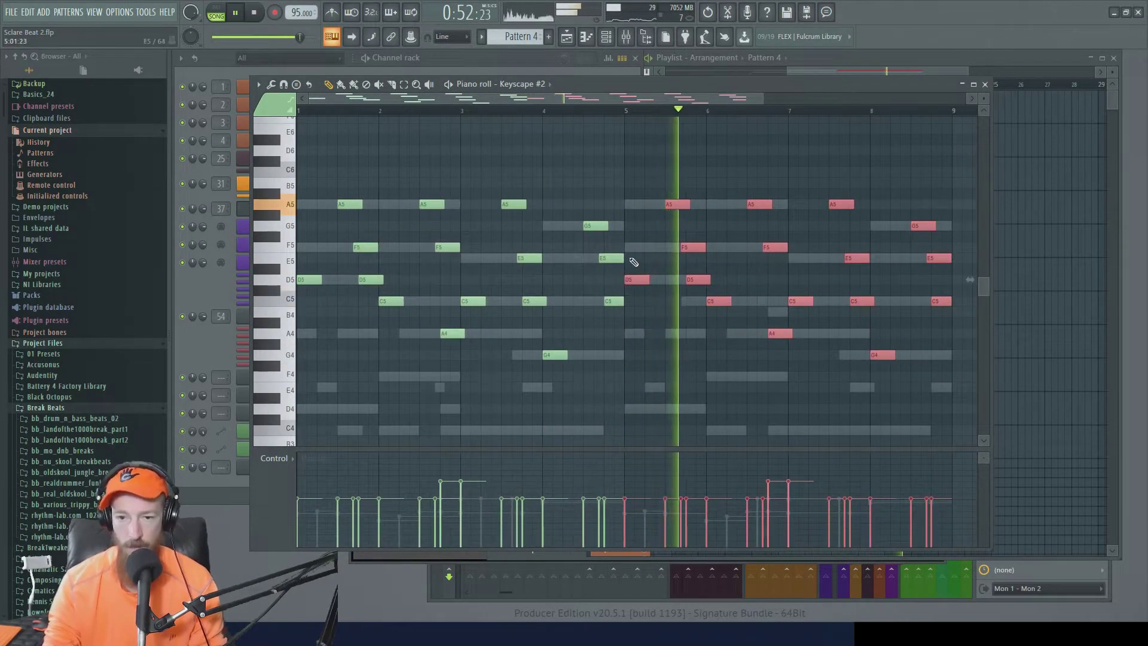
left_click(622, 179)
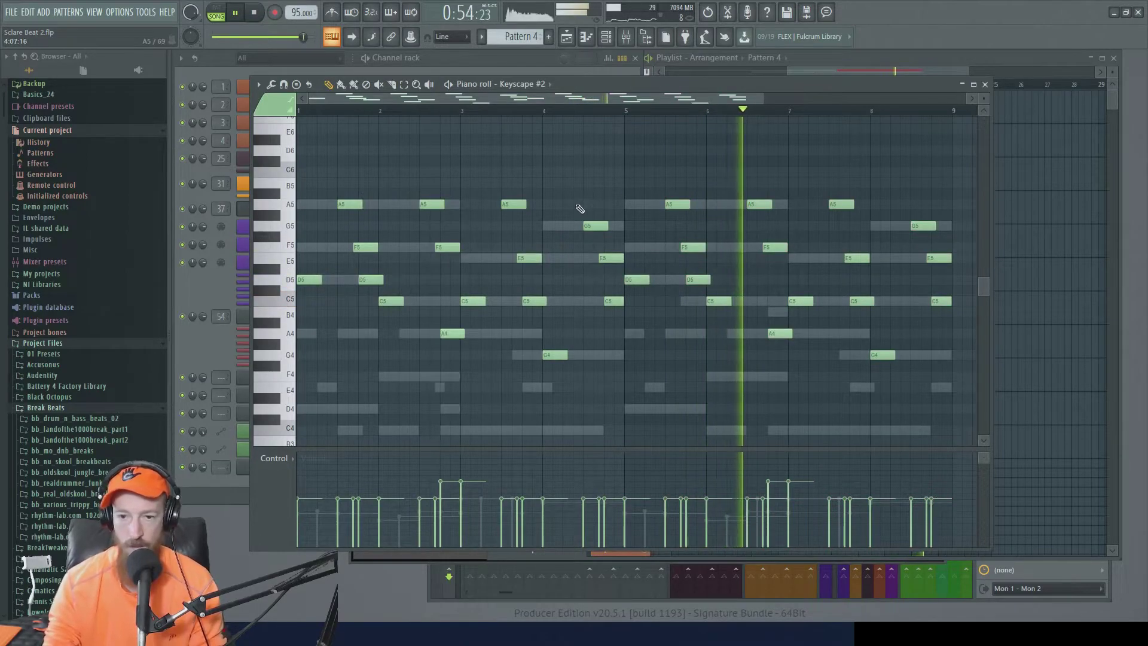
left_click(208, 282)
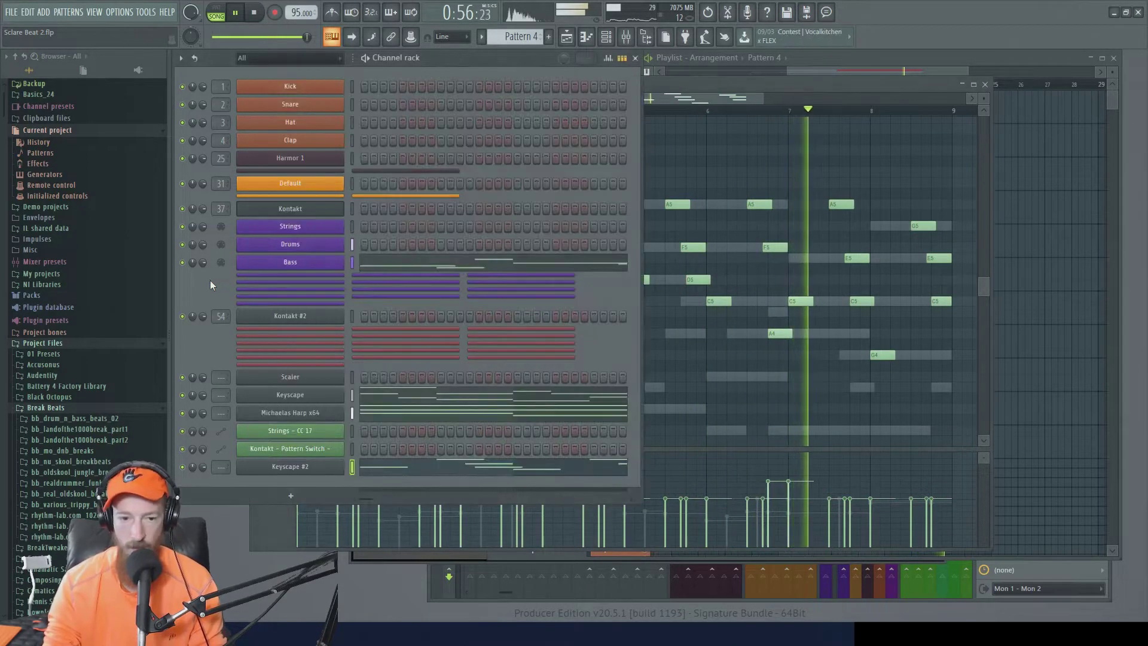
key("space")
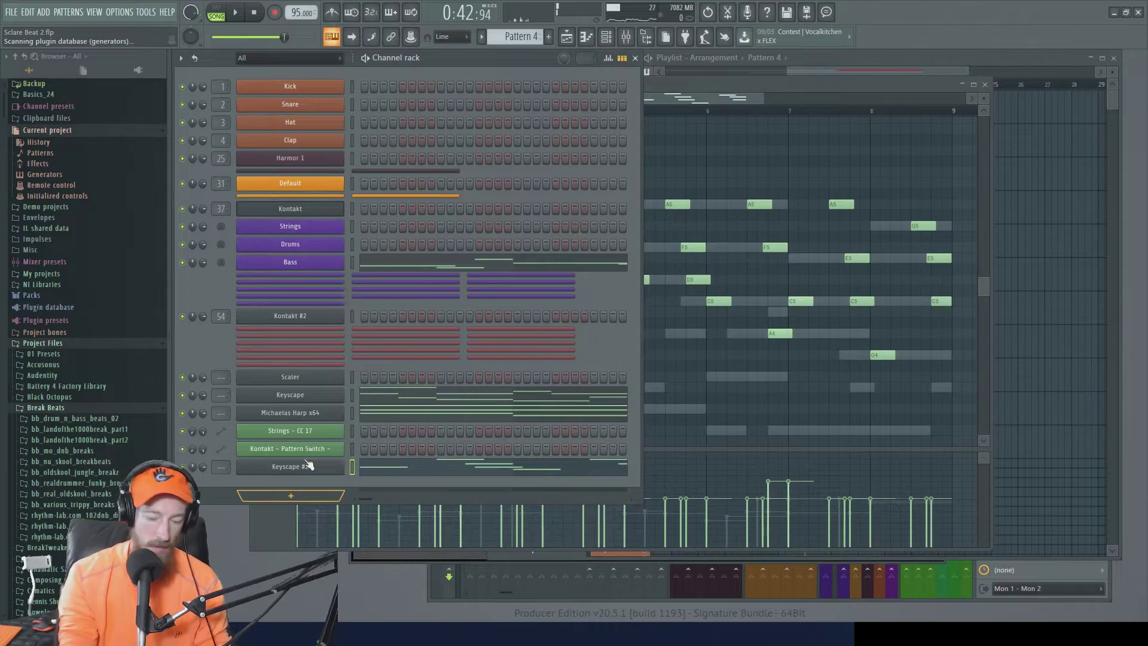
Add another Keyscape instrument and browse its Key Bass, Hybrid Pianos and Belltone Keyboards patches.
key("F8")
type("keys")
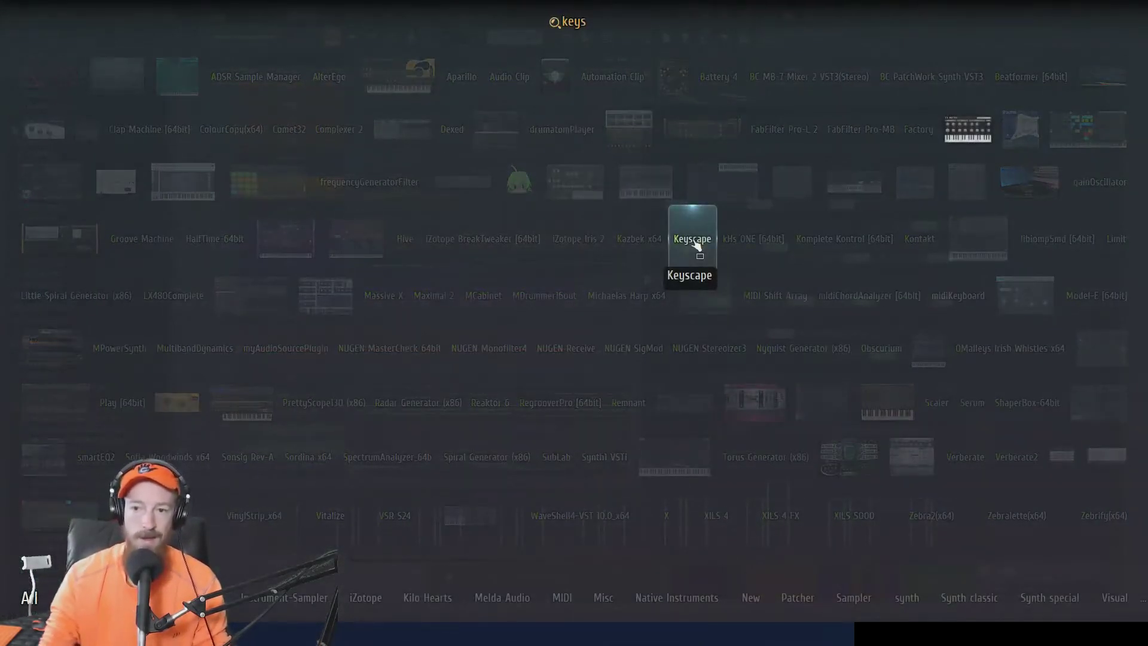
key("Return")
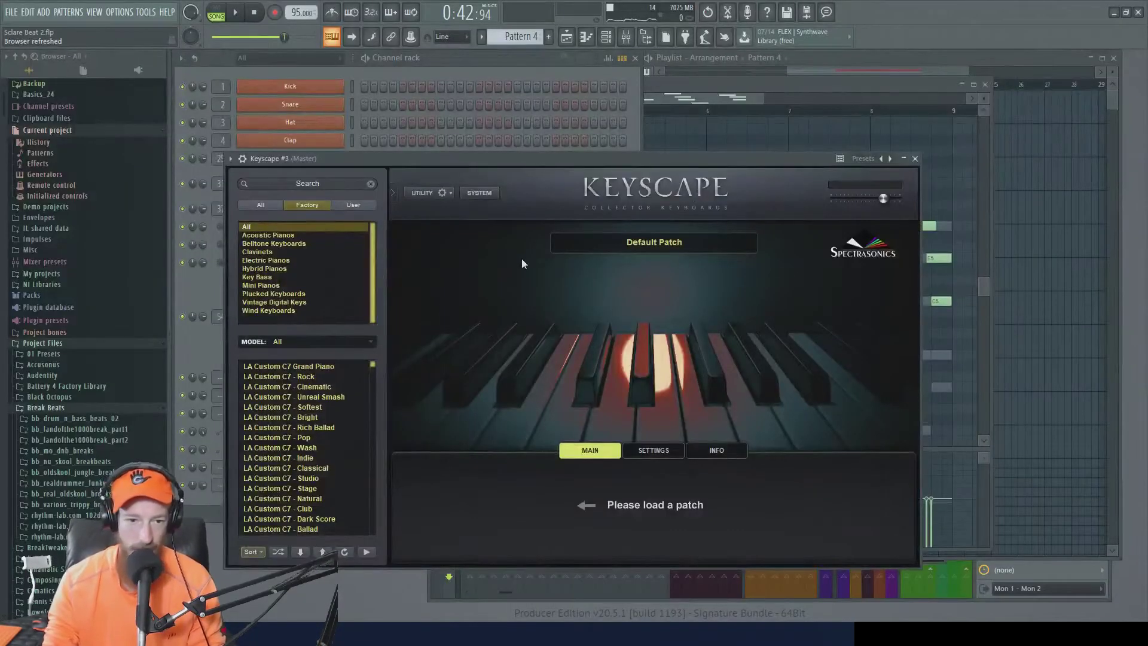
left_click(274, 285)
left_click(274, 277)
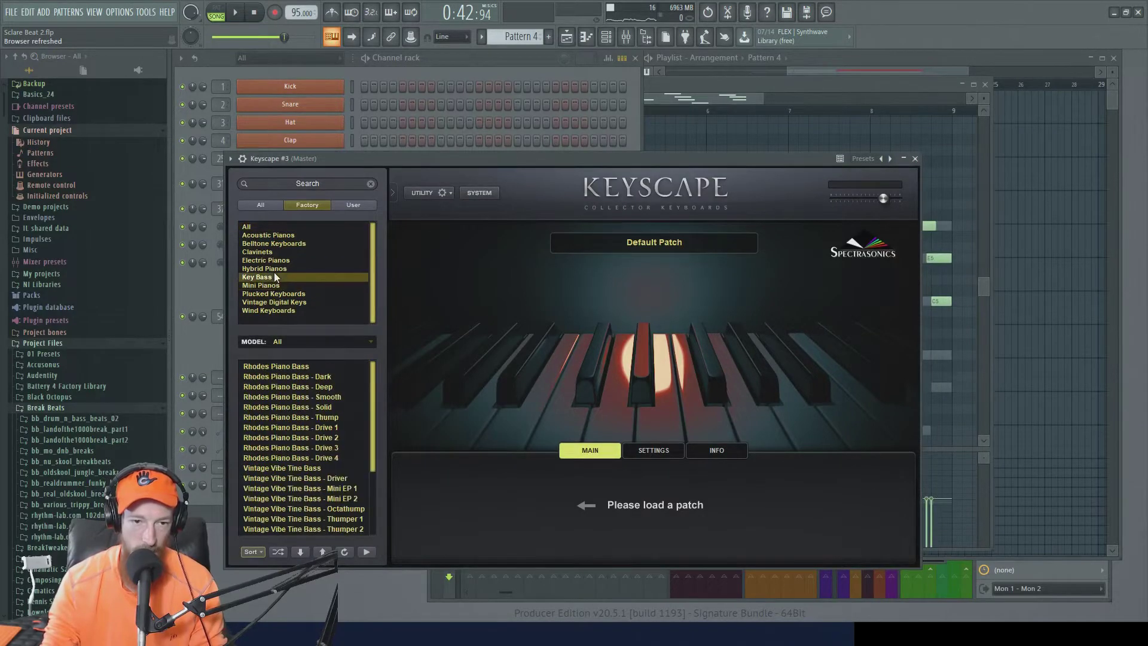
left_click(278, 269)
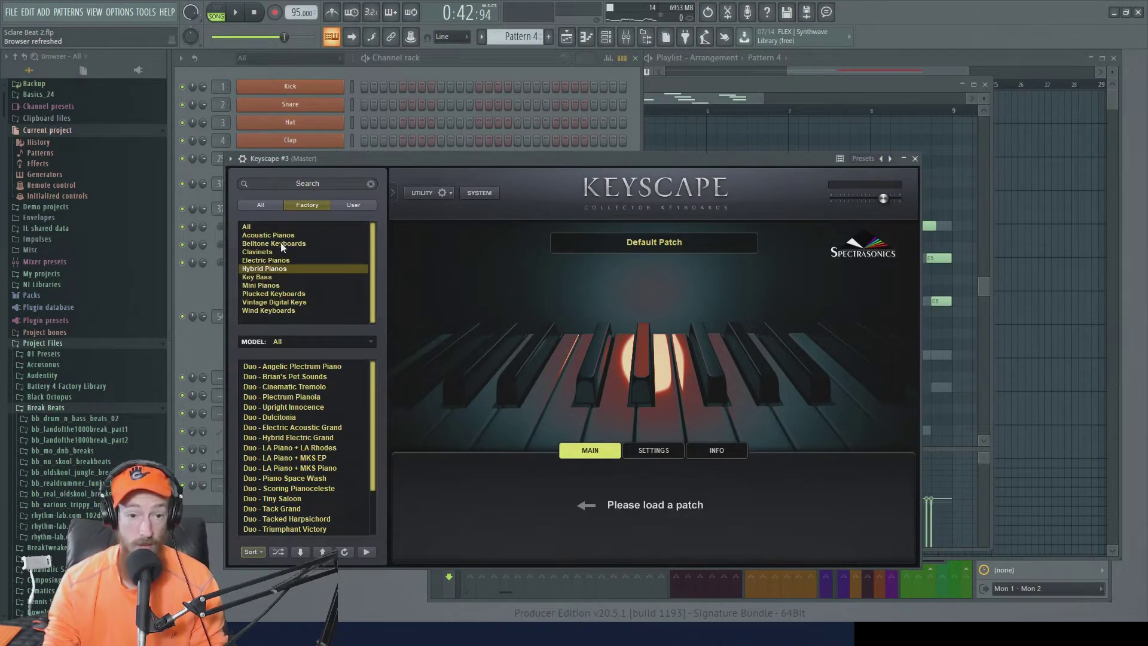
left_click(279, 243)
left_click_drag(371, 379, 355, 509)
Open the main Kontakt instrument, collapse the Rickenbacker bass library and switch the browser to the file folders.
left_click(196, 357)
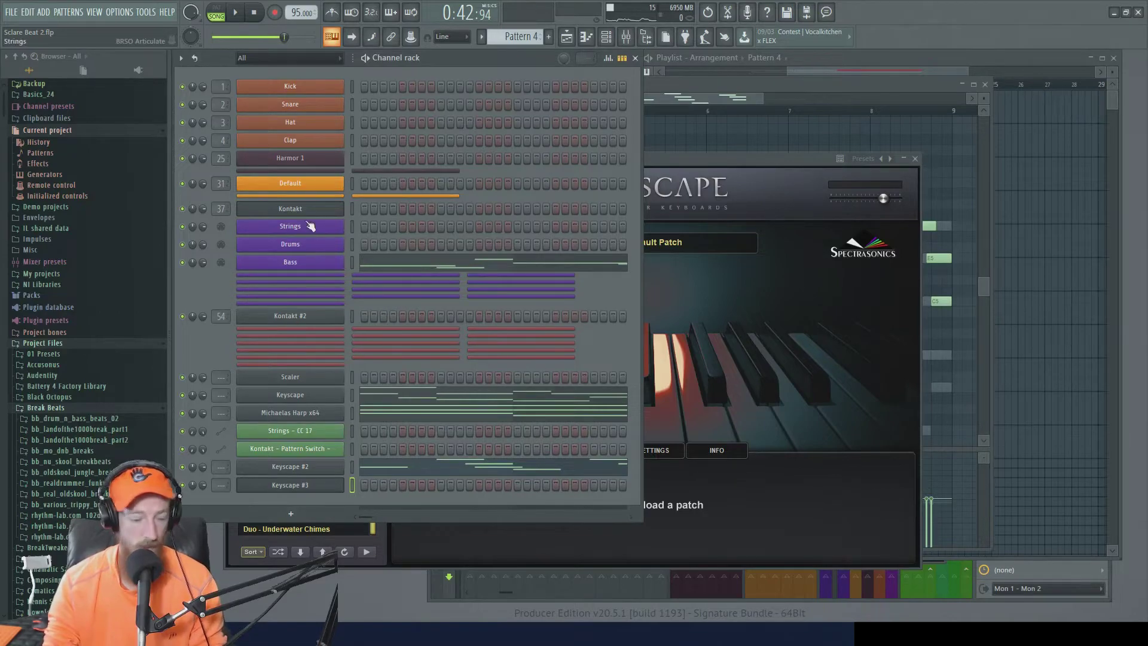
left_click(310, 211)
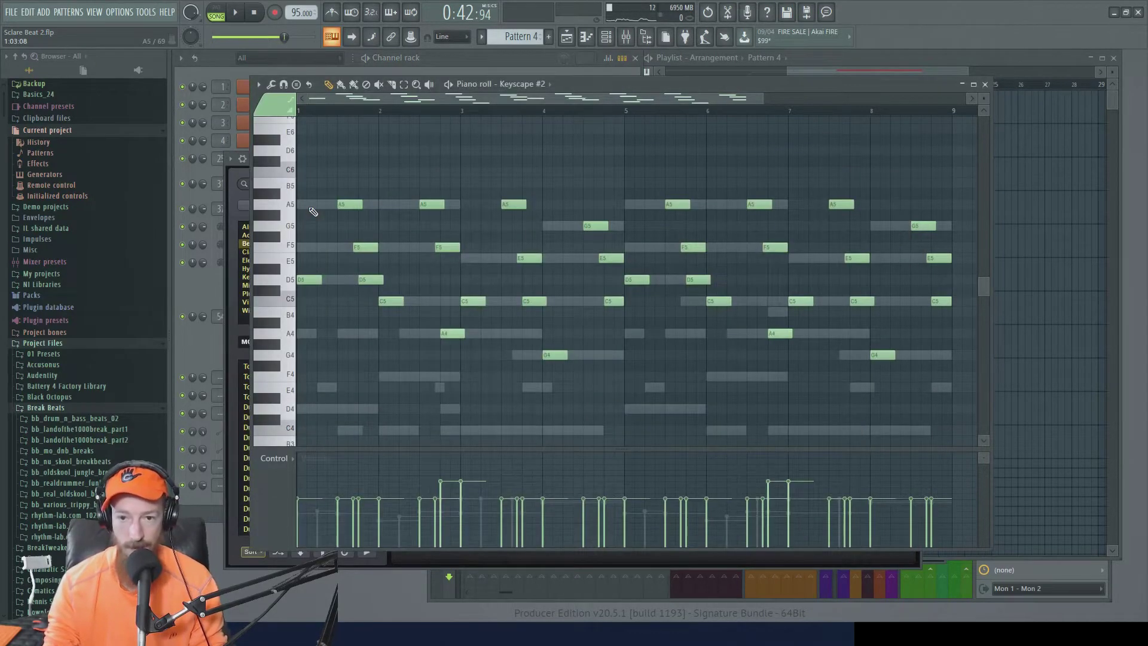
key("Tab")
left_click(565, 258)
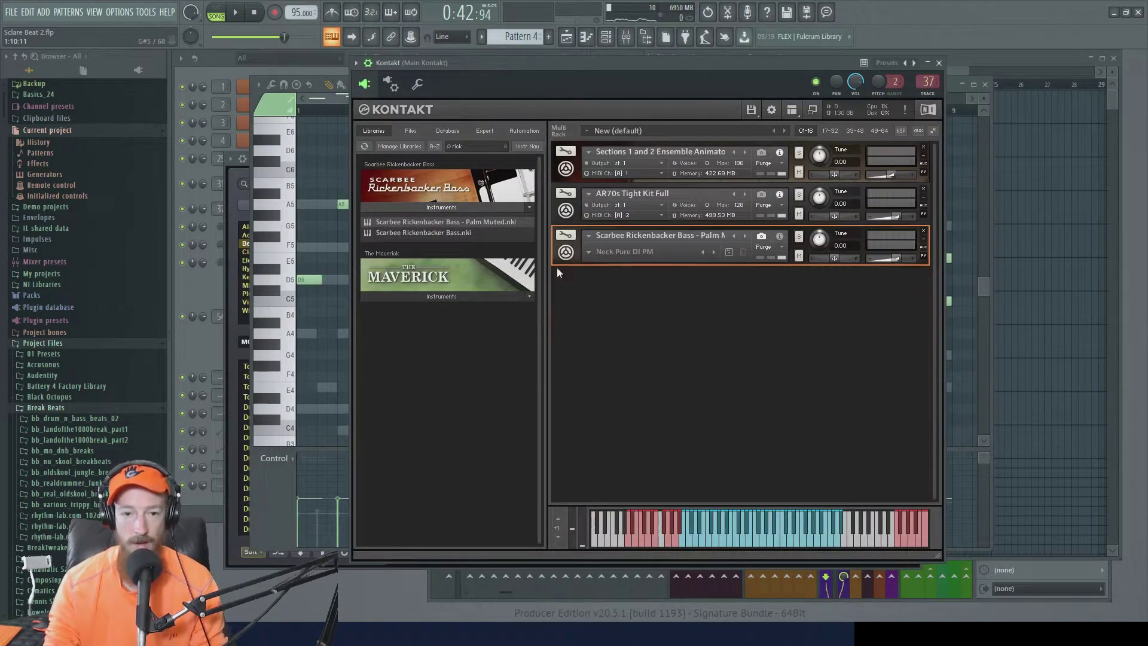
left_click(437, 205)
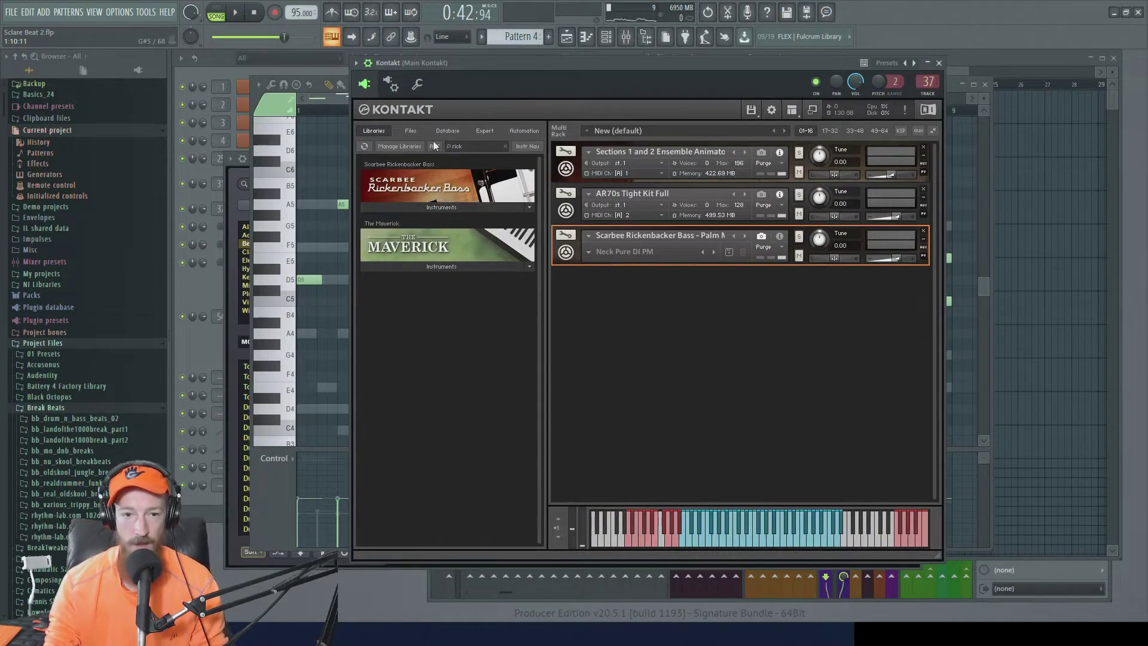
left_click(402, 133)
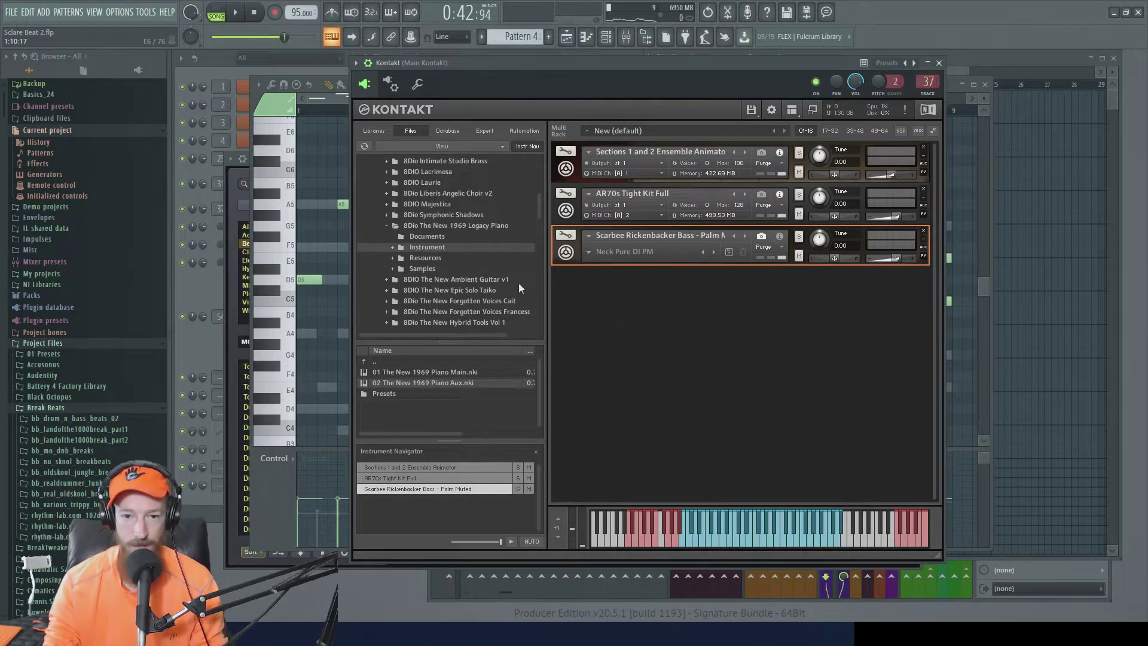
Find the Gloves Glock folder inside Composing Gloves and load 02. Gloves Glock - Extended Range.nki into the rack.
left_click_drag(542, 202, 539, 148)
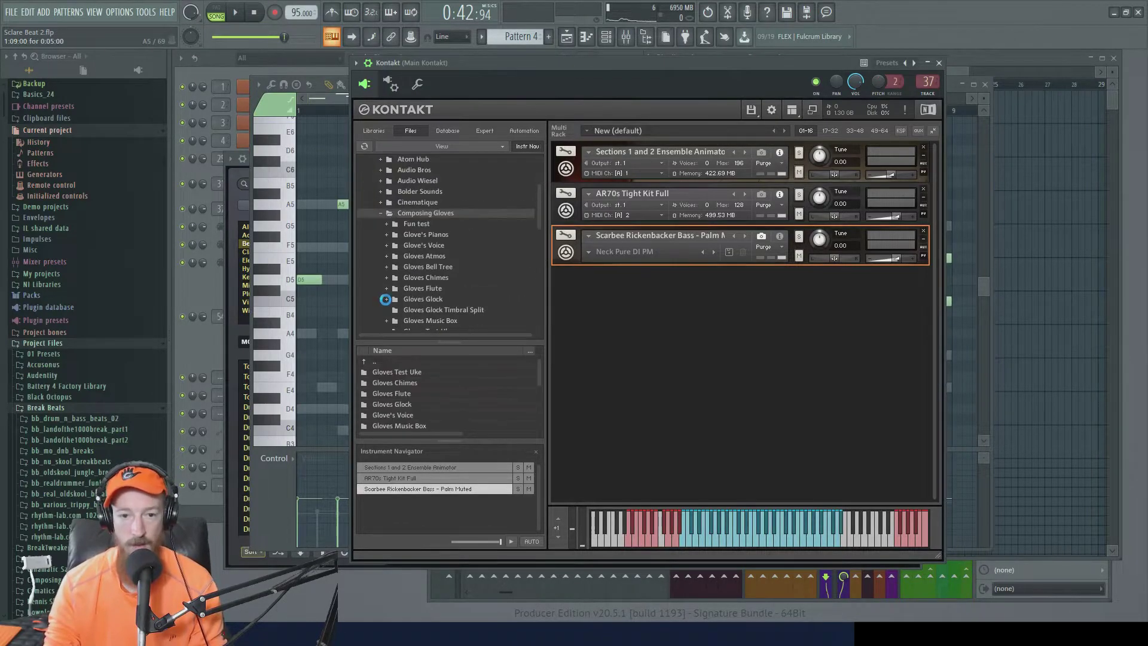
left_click(387, 299)
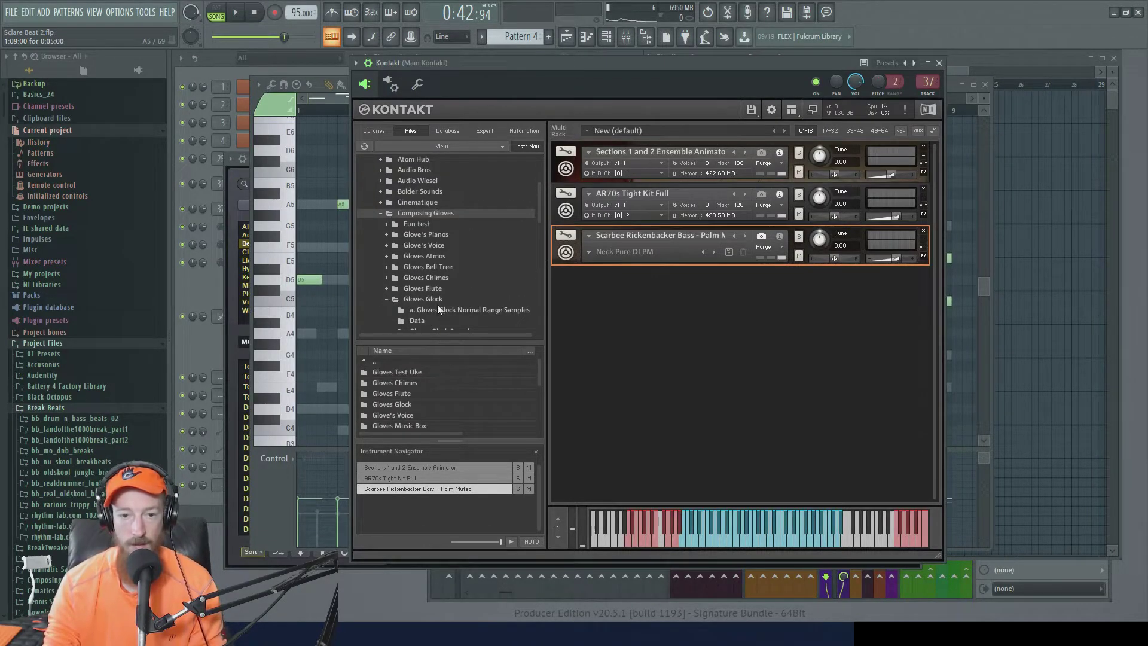
left_click(435, 310)
scroll(435, 308, "down", 2)
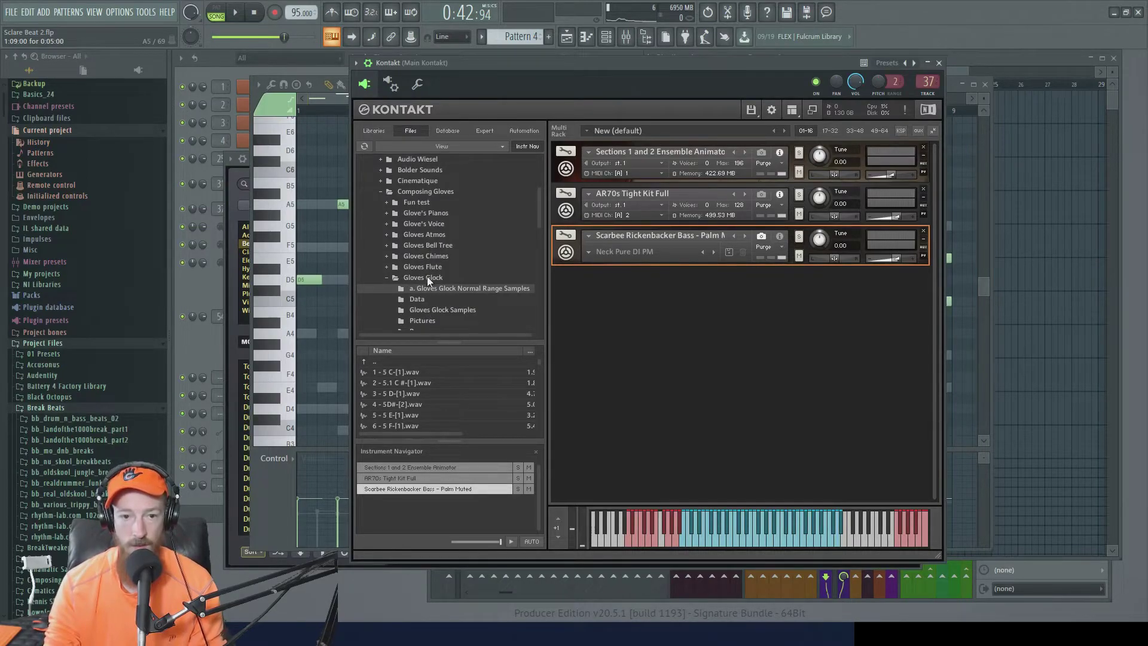
left_click(427, 276)
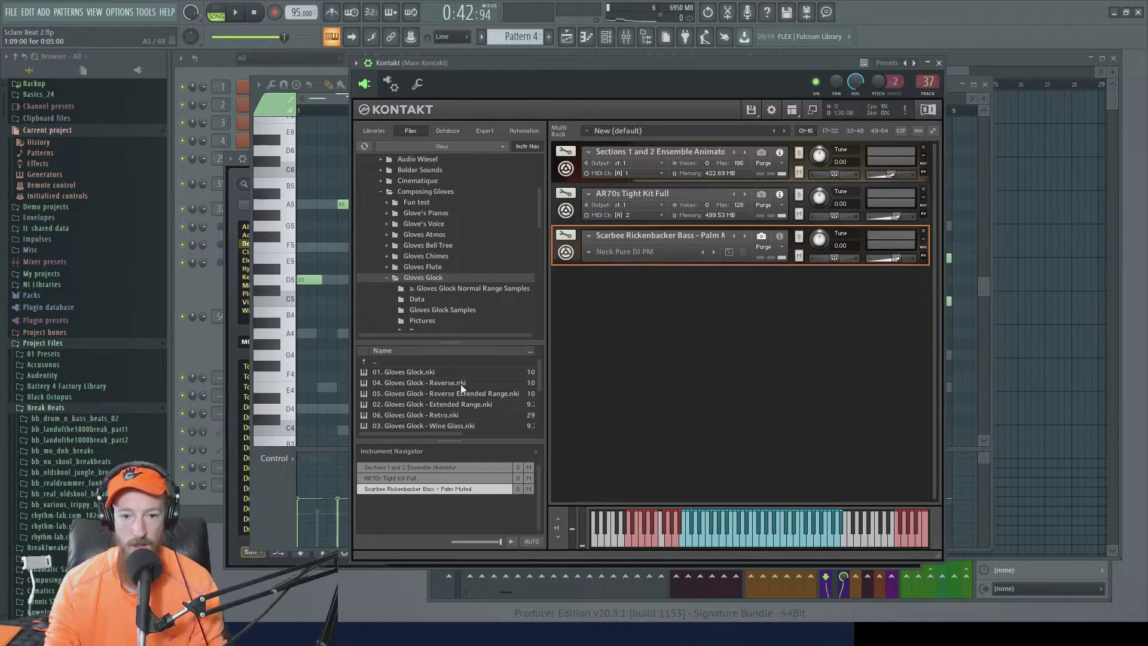
left_click(418, 404)
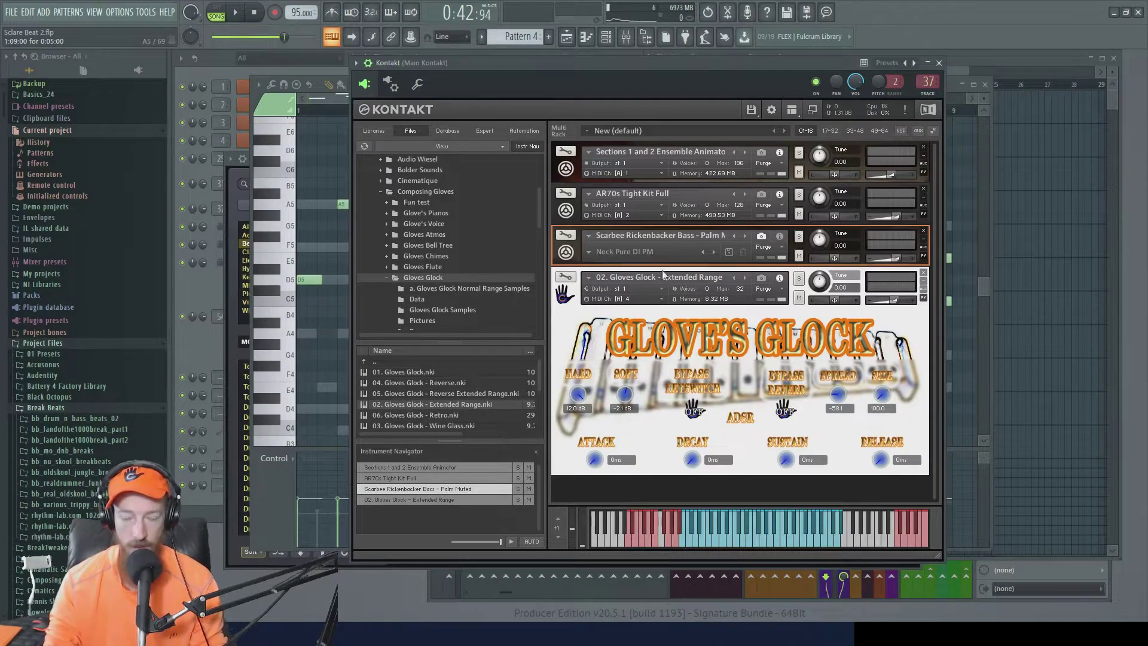
Copy the bell melody notes from the Keyscape #2 channel in Pattern 4.
left_click(207, 350)
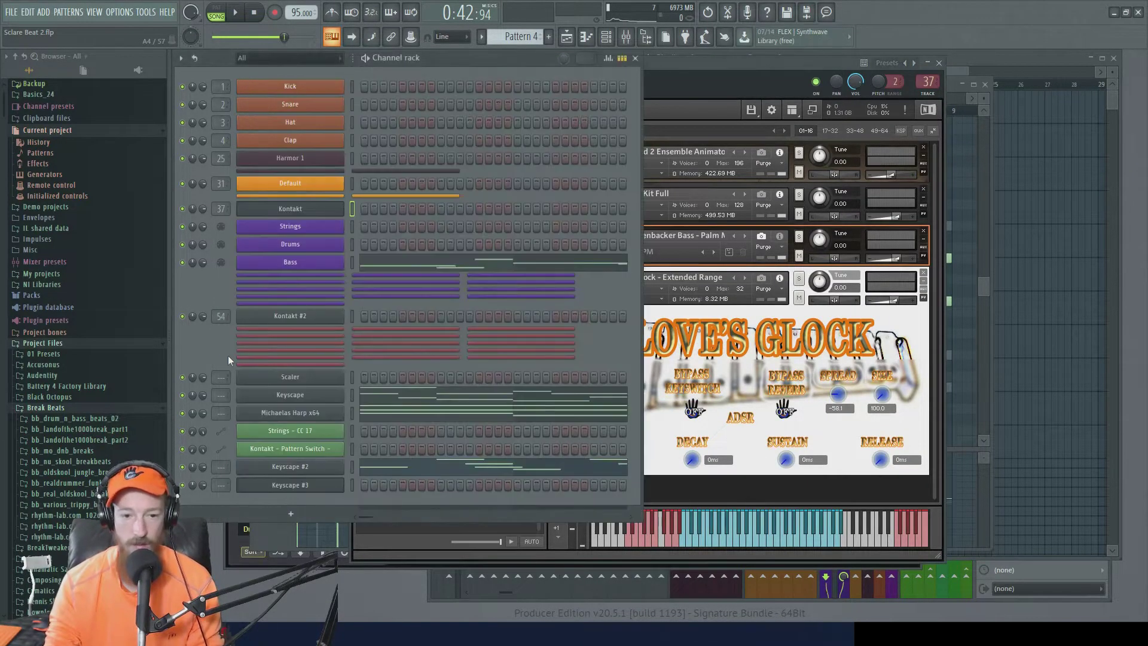
right_click(315, 464)
left_click(496, 477)
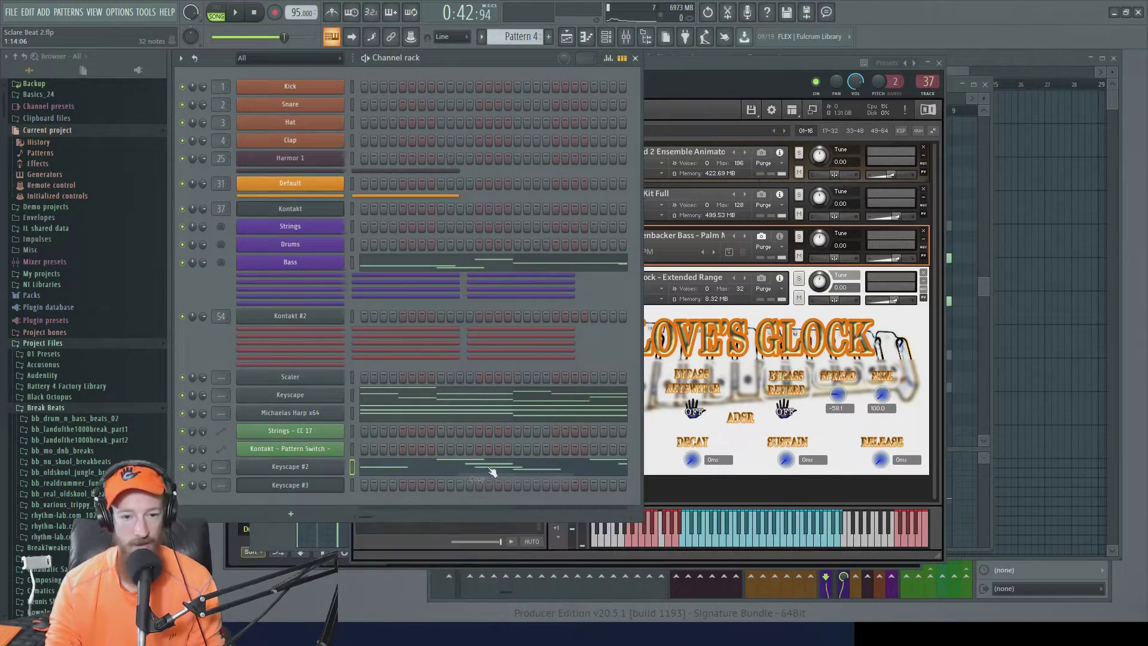
Try pasting the bell melody into the Keyscape #3 channel, and cut it back out.
right_click(341, 485)
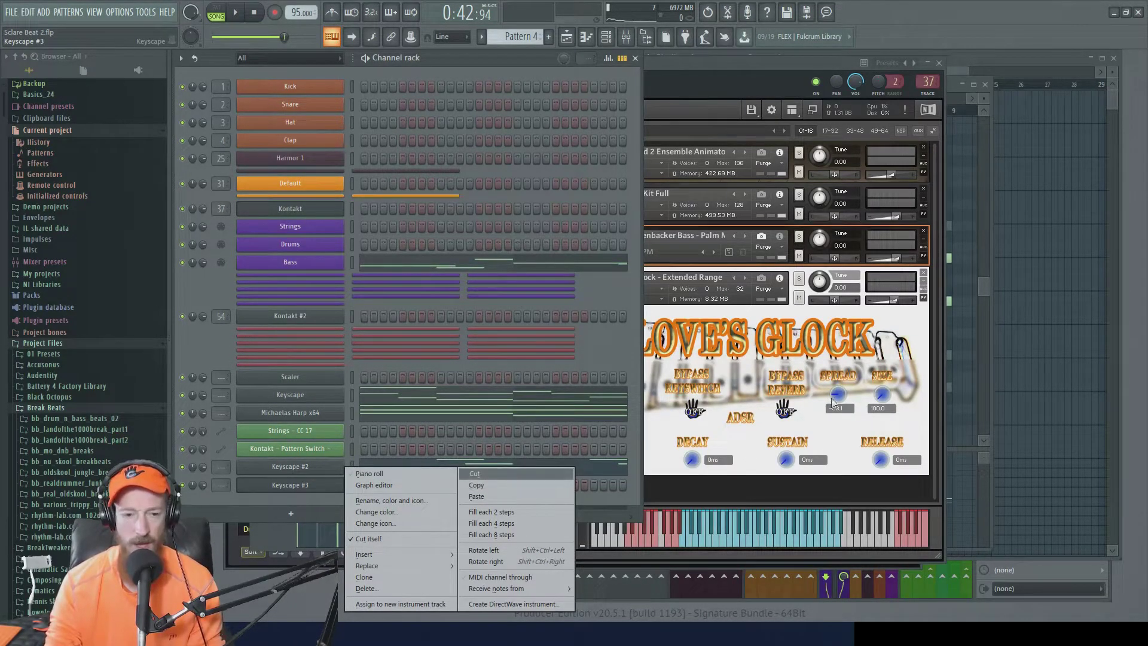
left_click(232, 494)
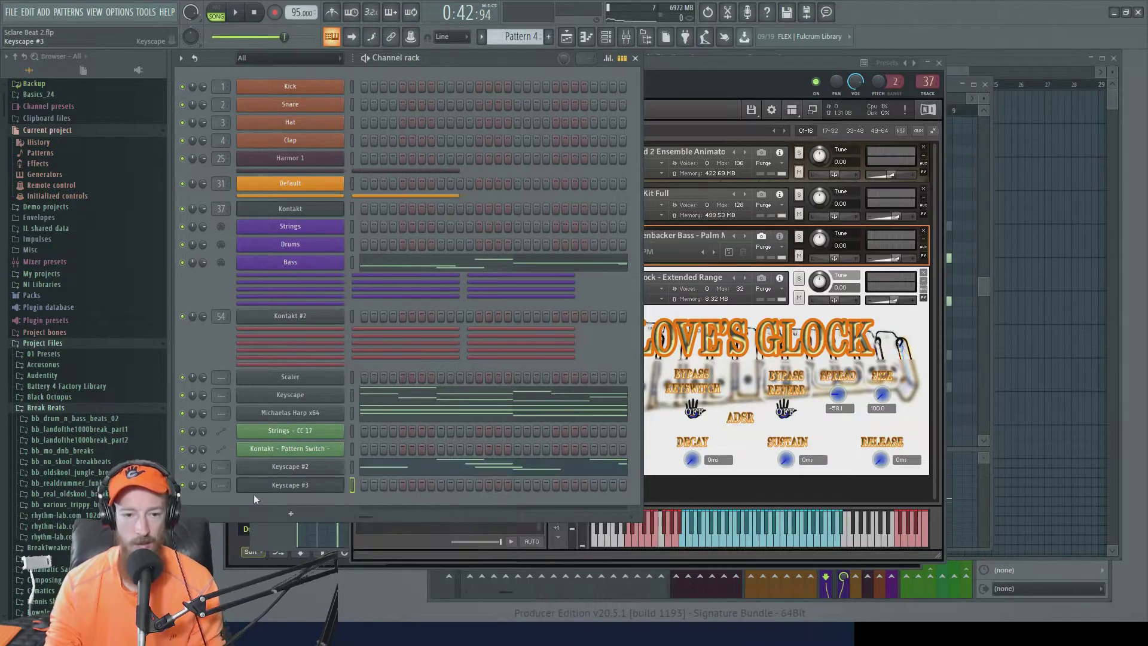
right_click(314, 487)
left_click(519, 492)
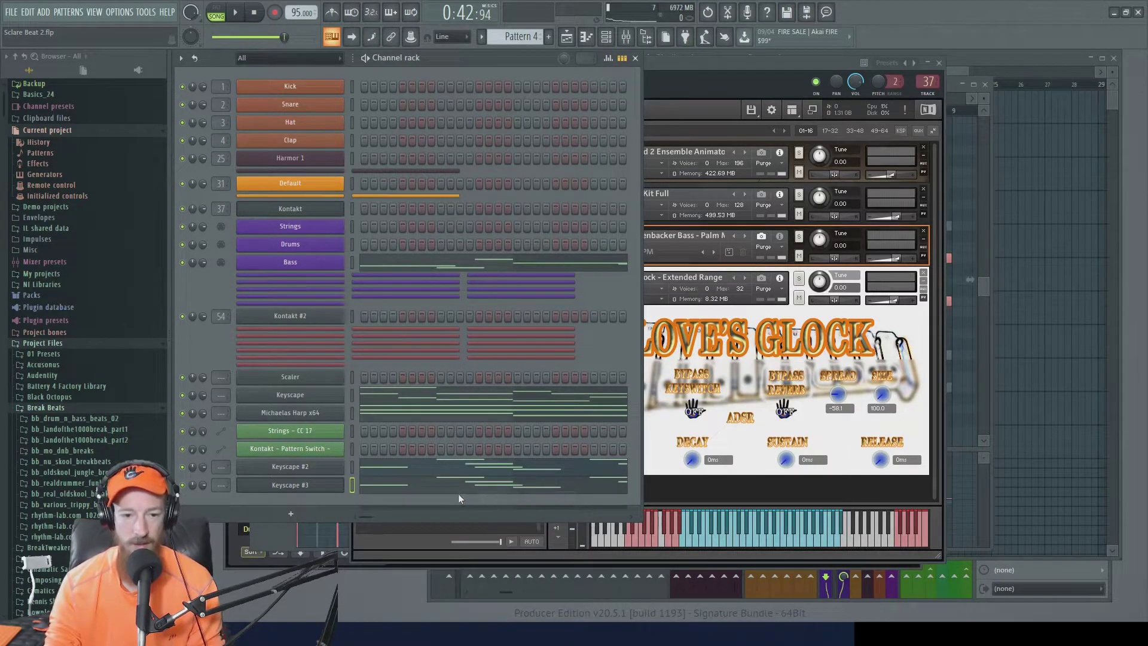
right_click(323, 488)
left_click(511, 478)
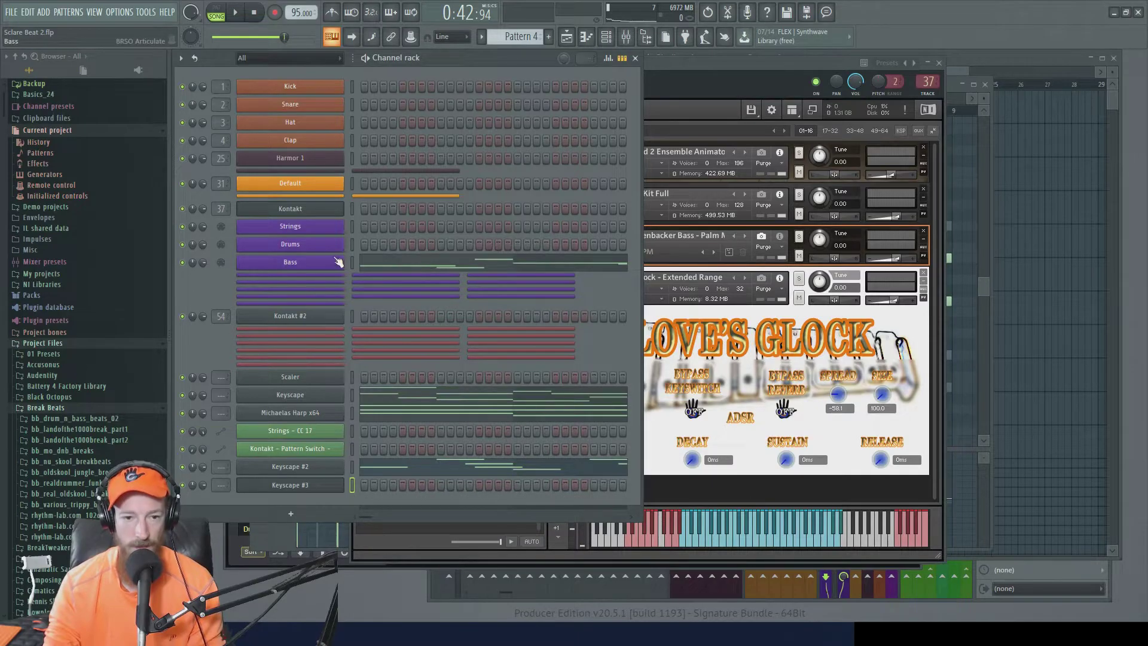
Paste the bell melody into the Kontakt 1 #4 channel, play it back and open its piano roll.
right_click(342, 279)
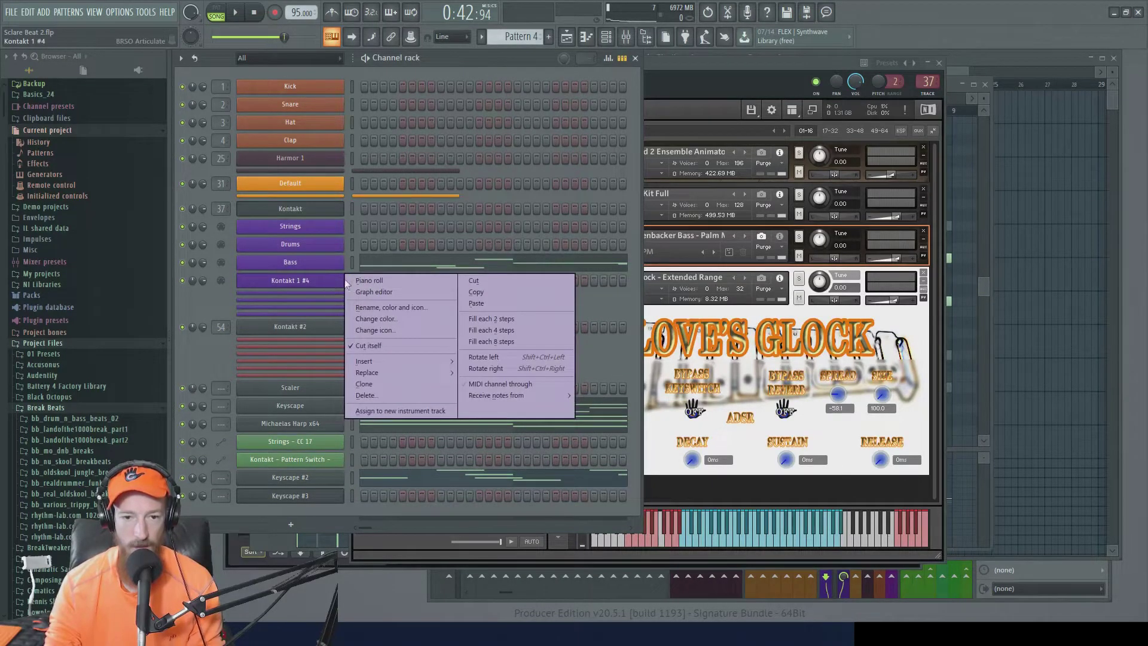
left_click(472, 303)
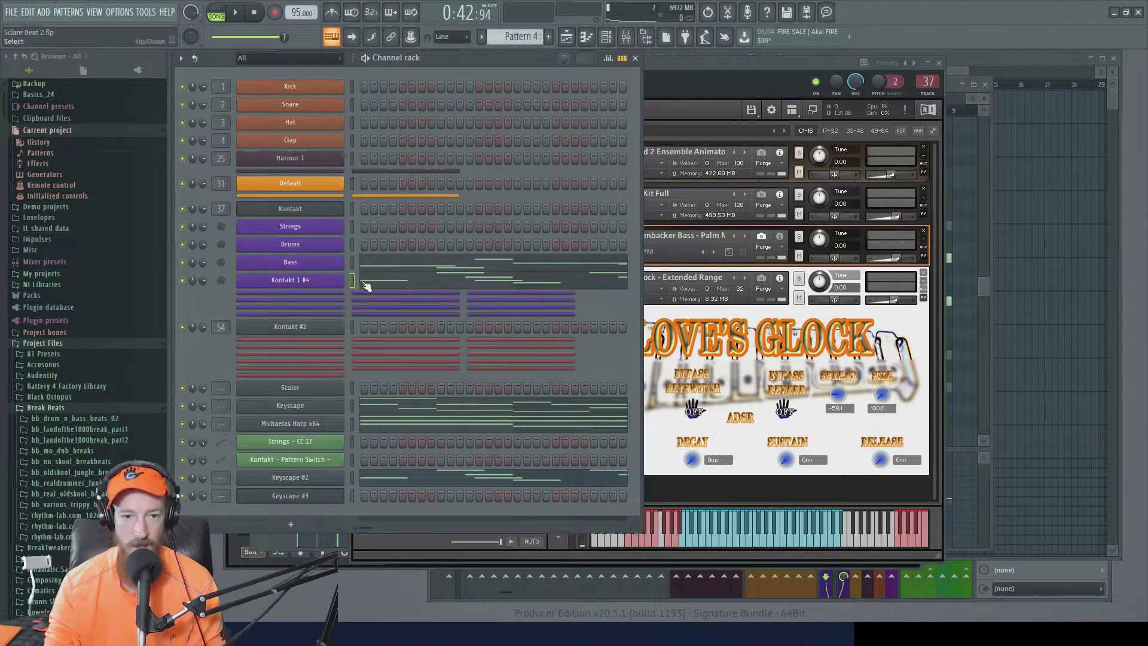
key("space")
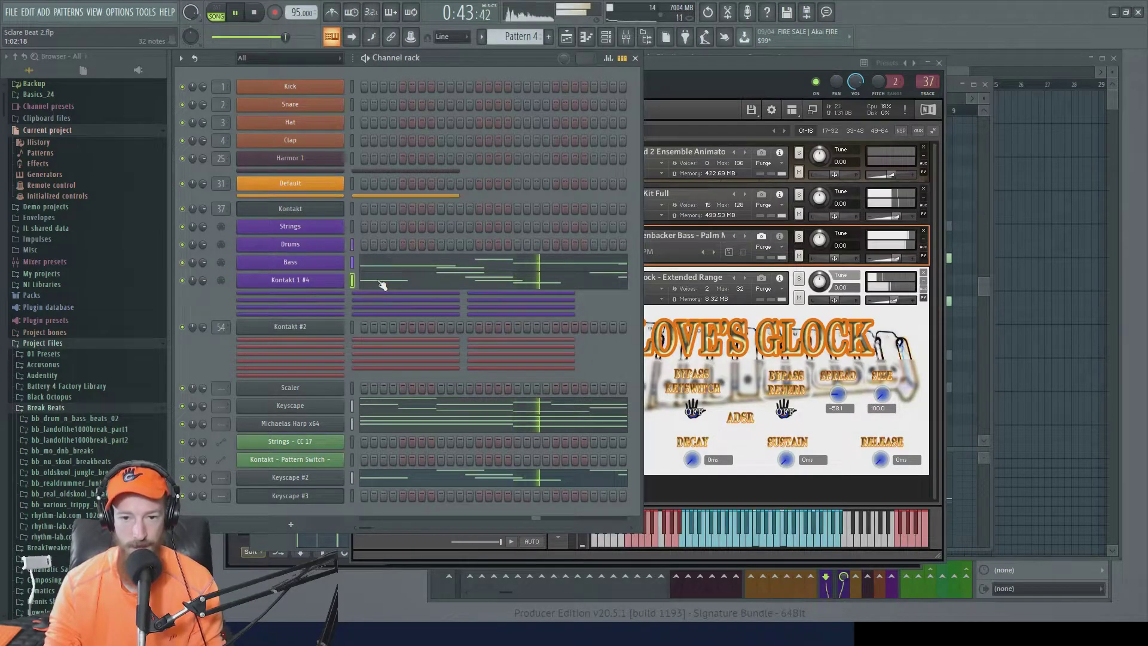
left_click(380, 282)
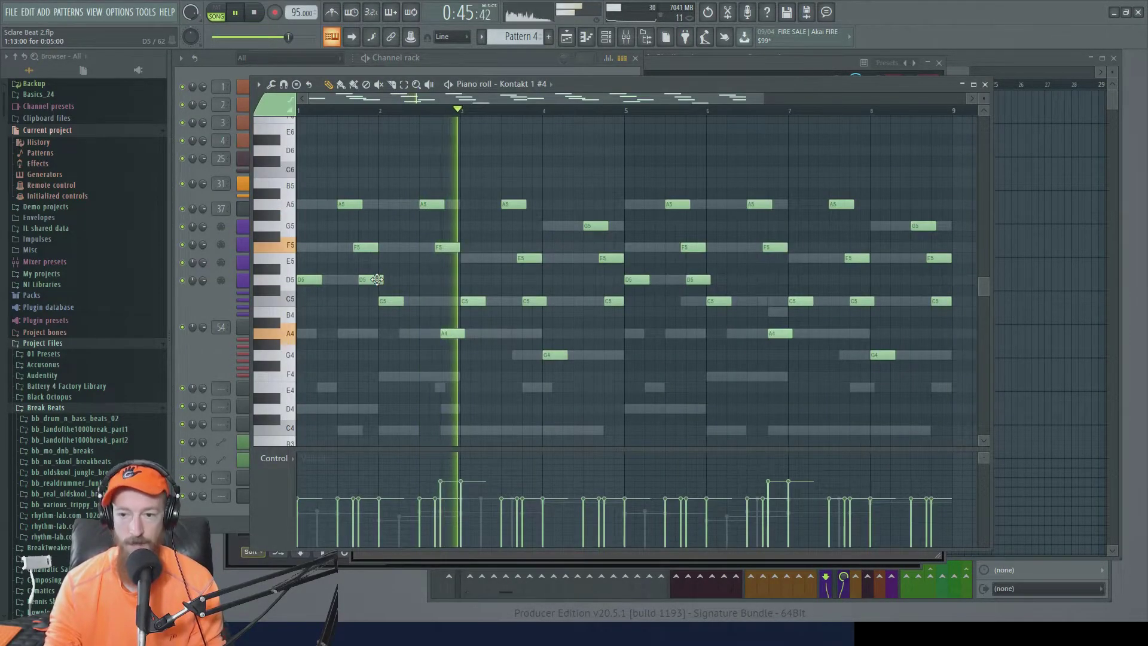
key("space")
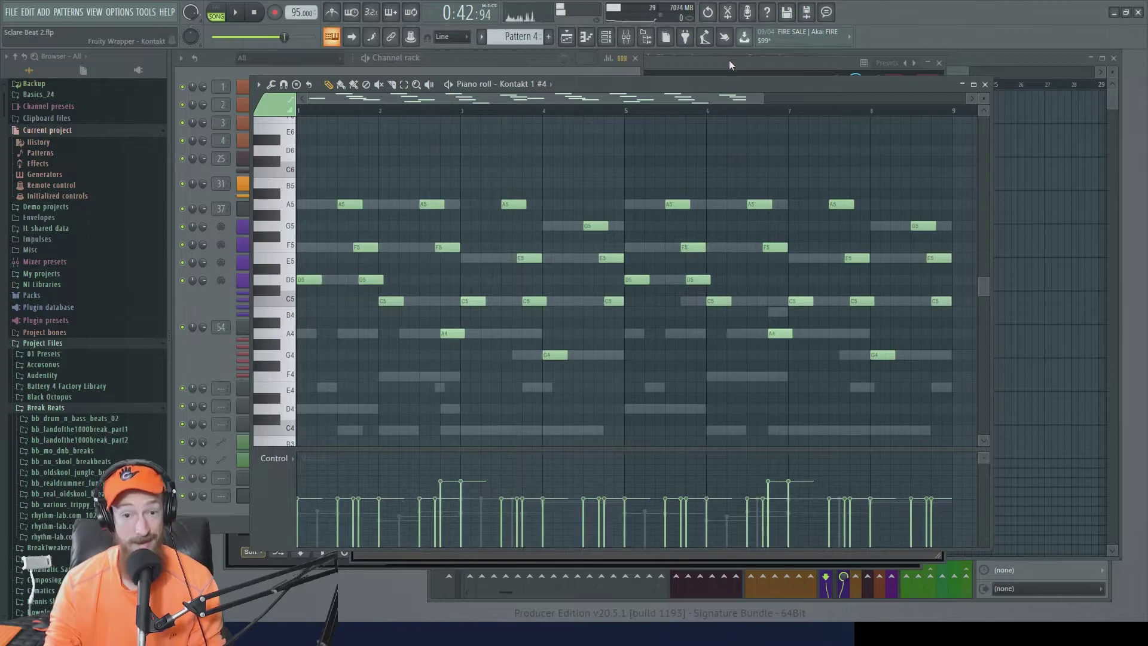
Audition the glockenspiel through the Kontakt 1 #4 channel and set Glove's Glock Spread to -75.0.
left_click(729, 61)
left_click(217, 307)
left_click(281, 287)
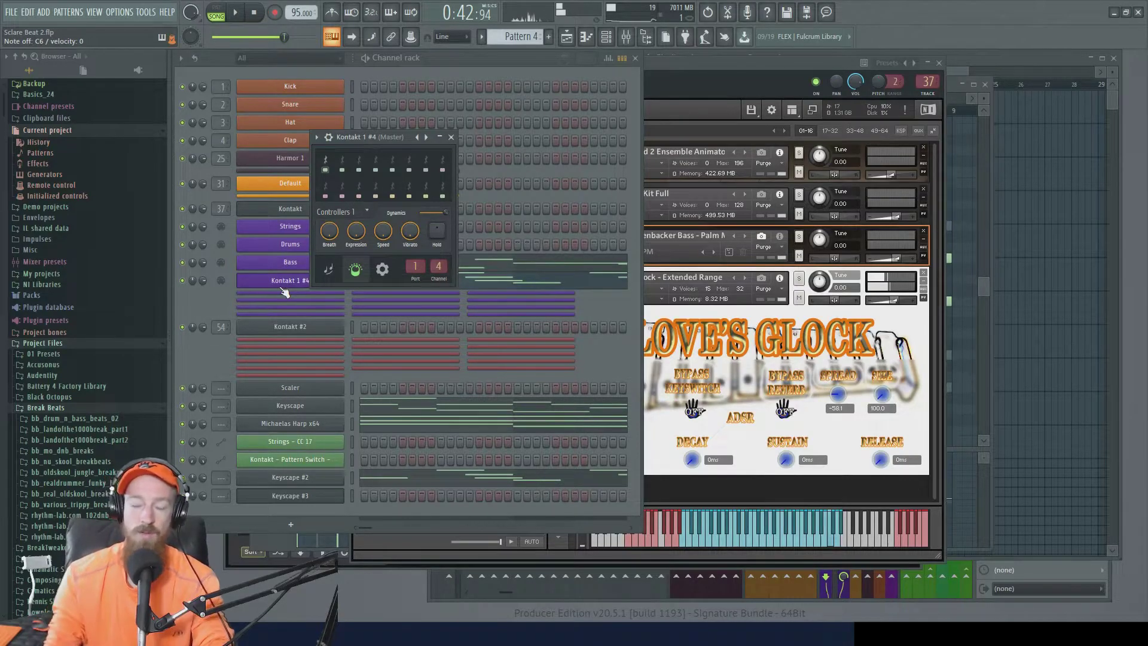
left_click(792, 63)
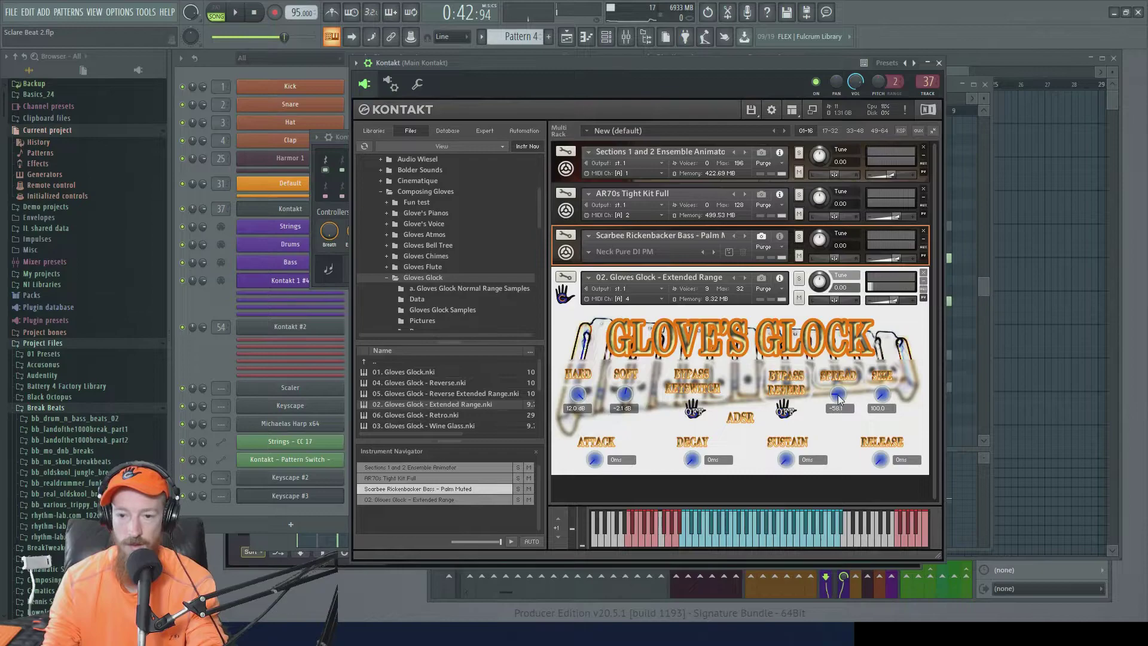
left_click_drag(839, 400, 839, 404)
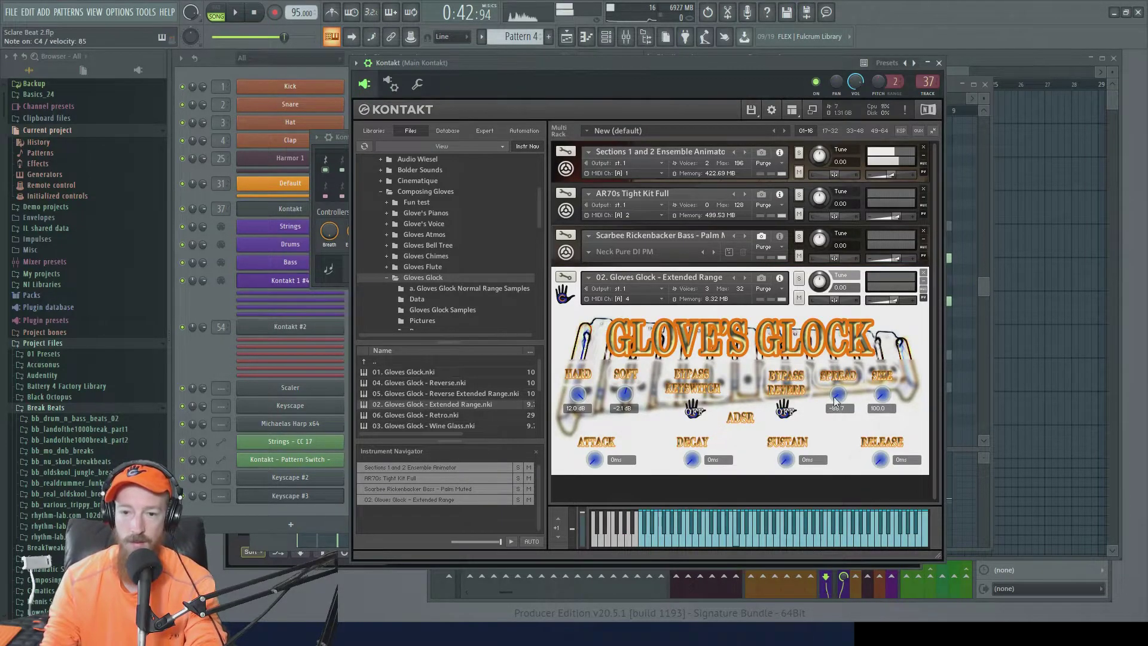
left_click(285, 281)
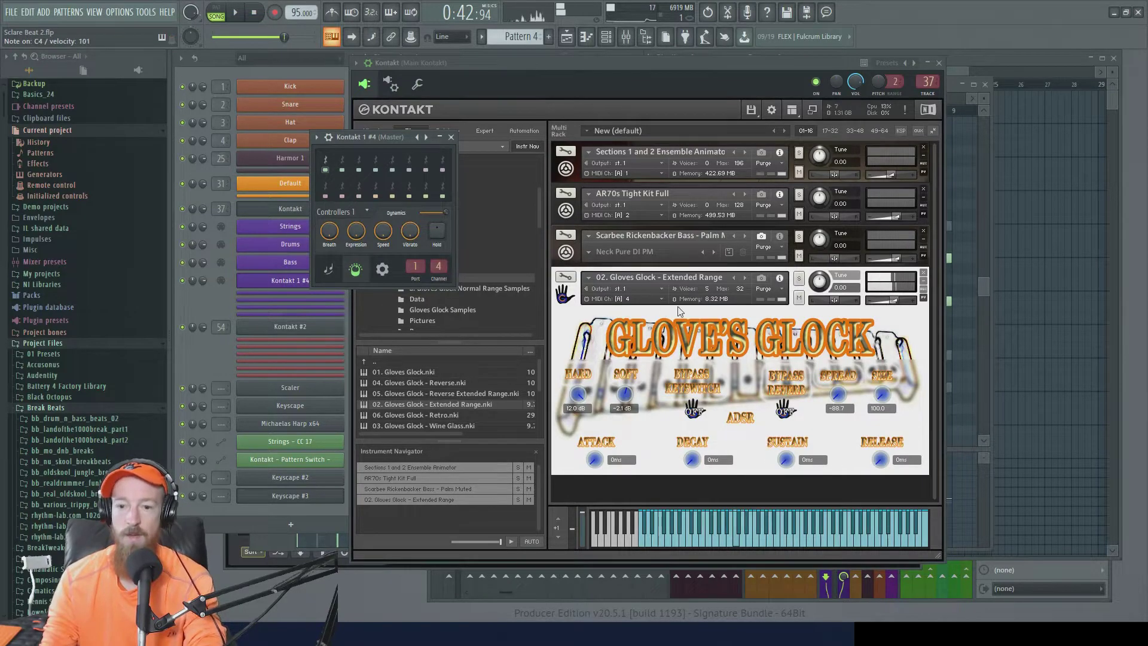
left_click(839, 394)
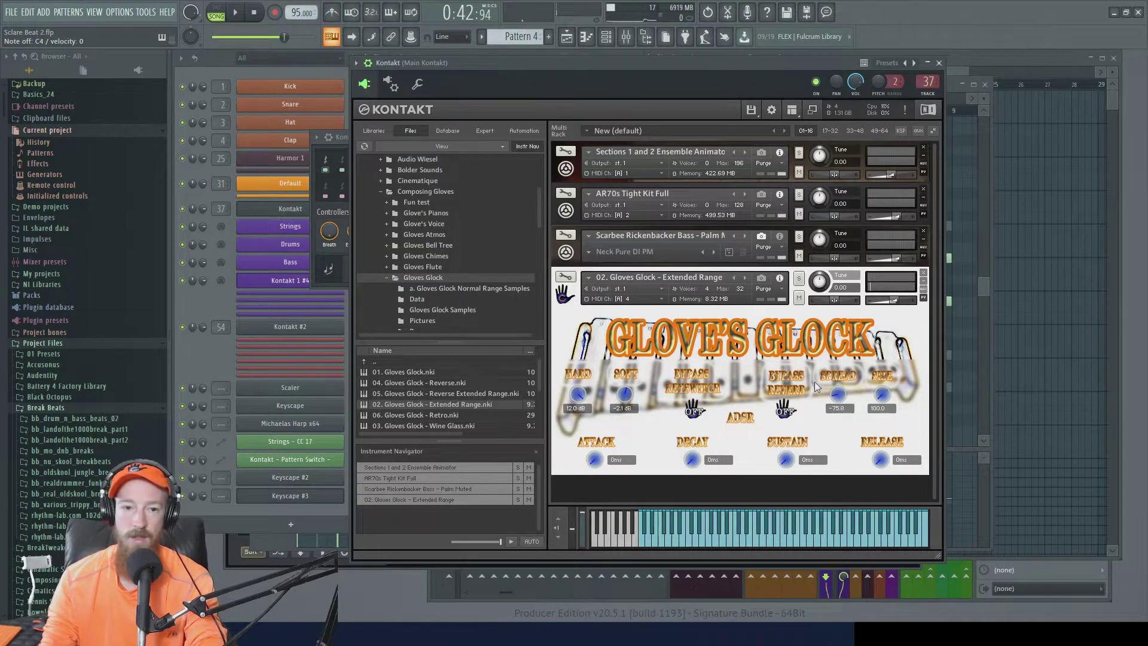
Set the Glove's Glock Soft level to 0.6 dB and Hard level to 10.3 dB while auditioning notes.
left_click(344, 139)
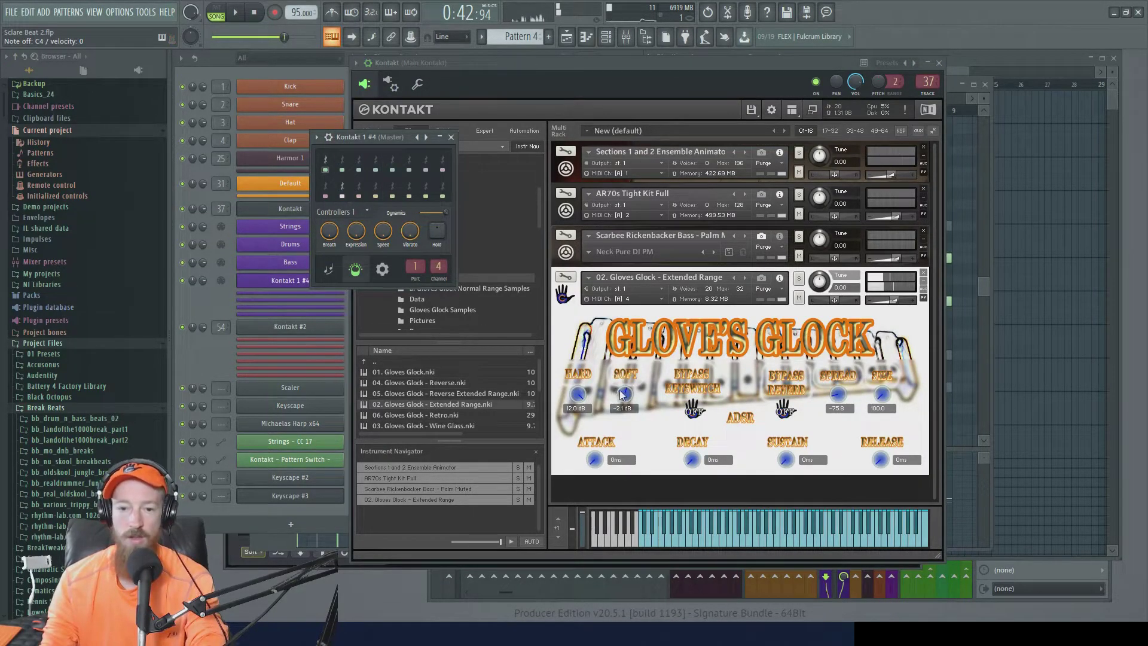
left_click_drag(623, 399, 628, 392)
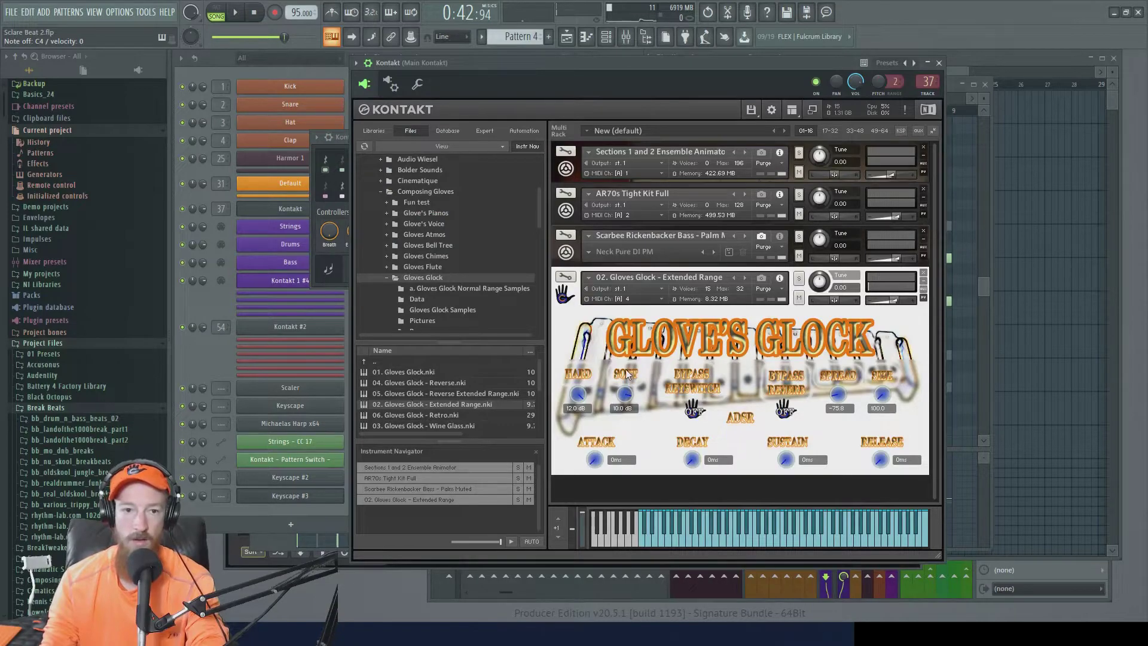
left_click(345, 141)
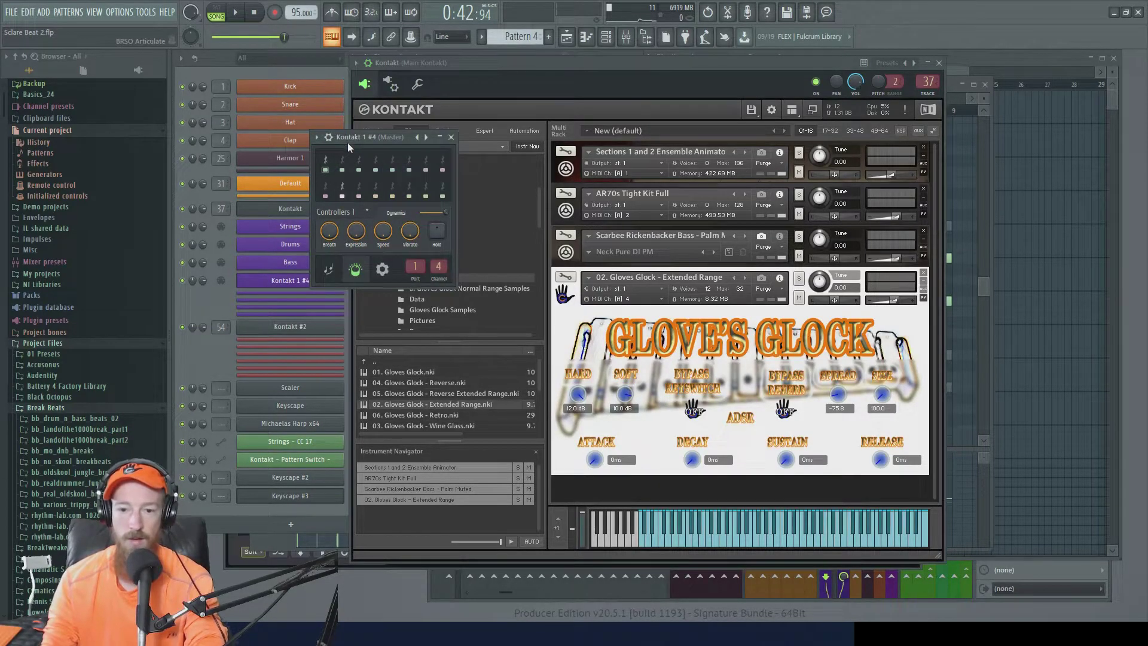
left_click(627, 399)
left_click_drag(628, 399, 625, 413)
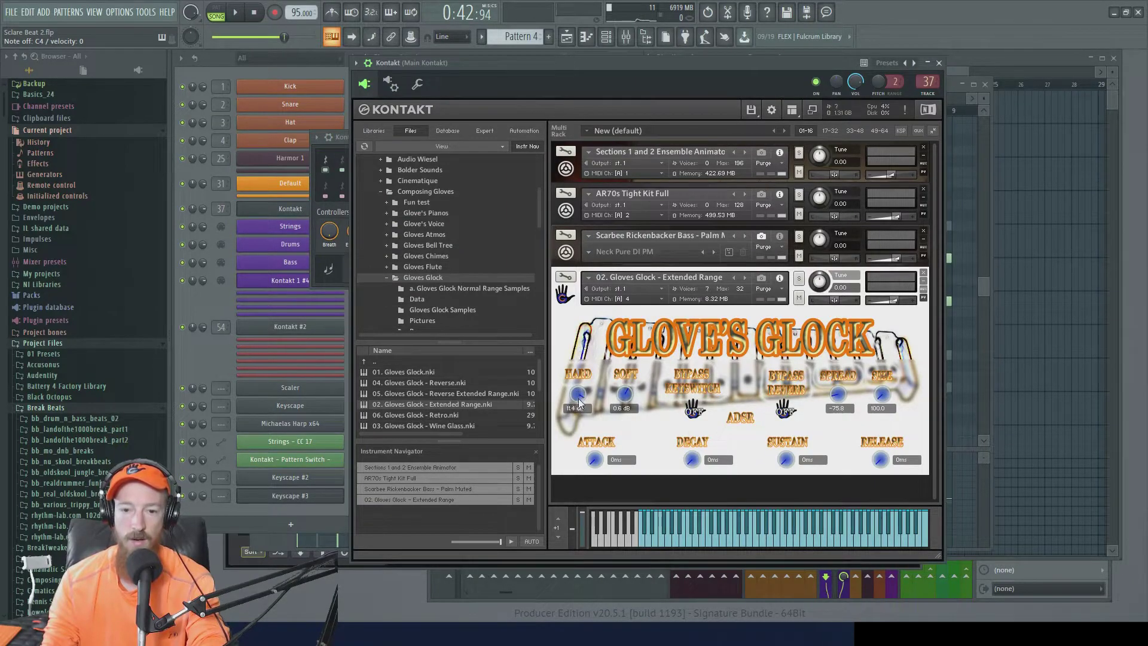
left_click(342, 141)
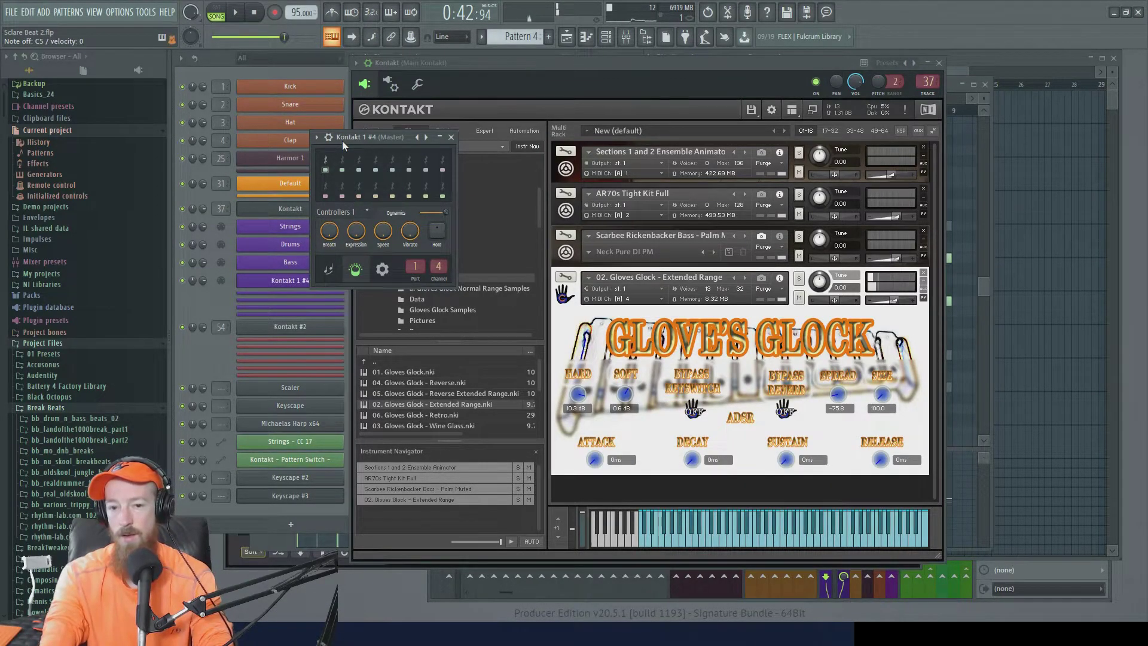
Play the song, close the Kontakt 1 #4 channel window and follow the glockenspiel melody in that channel's piano roll.
key("space")
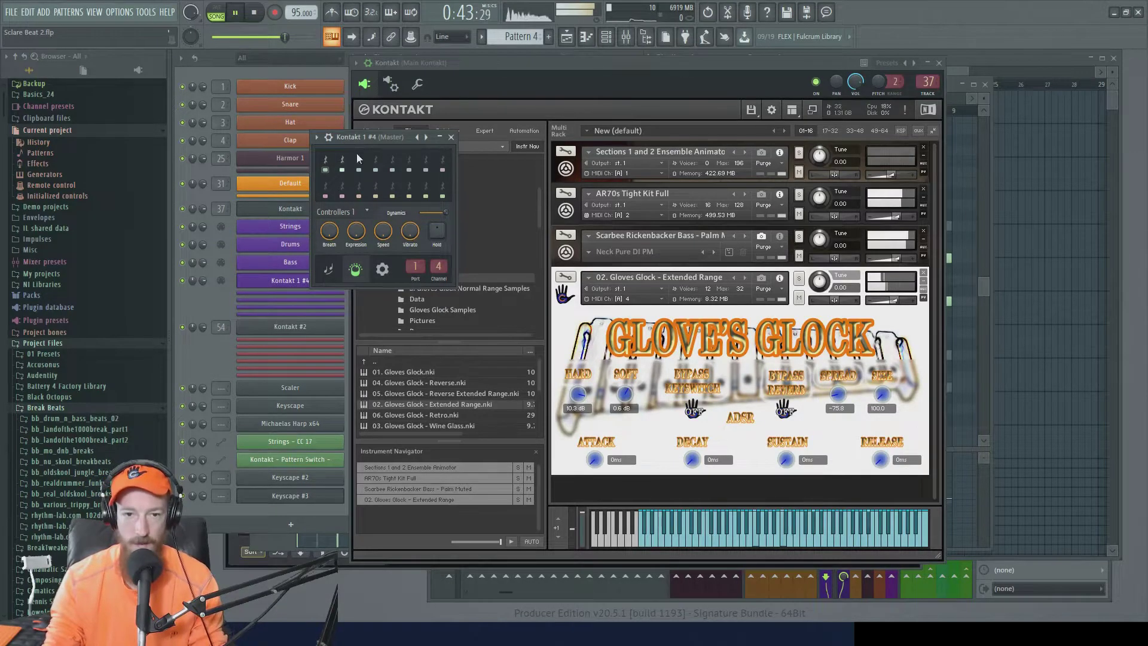
left_click(451, 137)
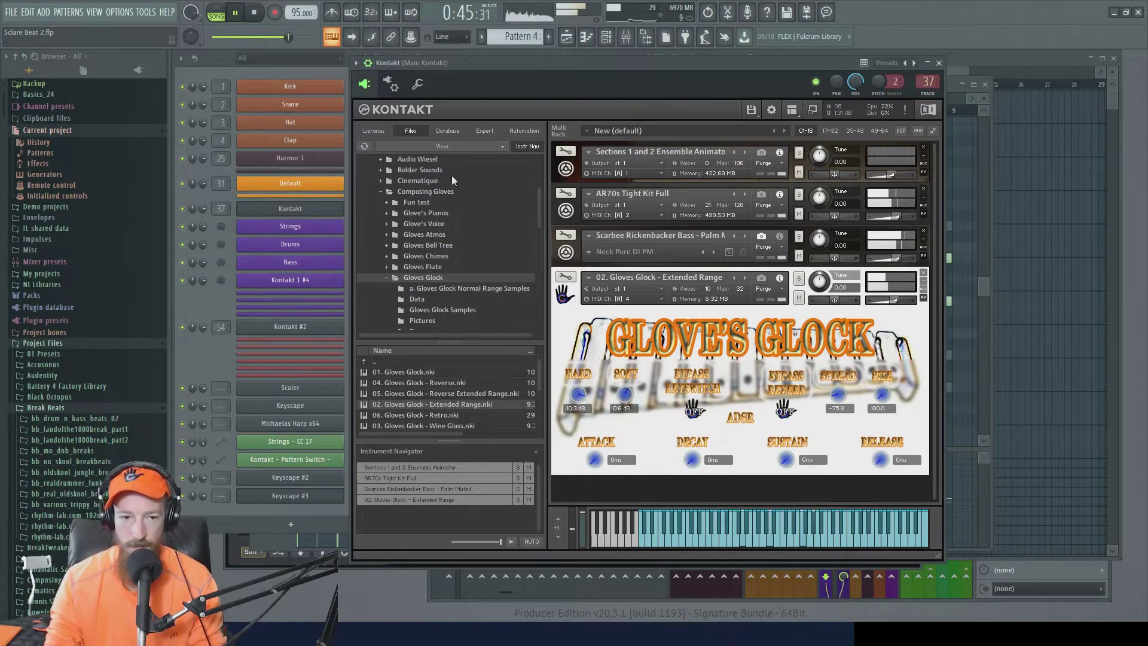
left_click(224, 307)
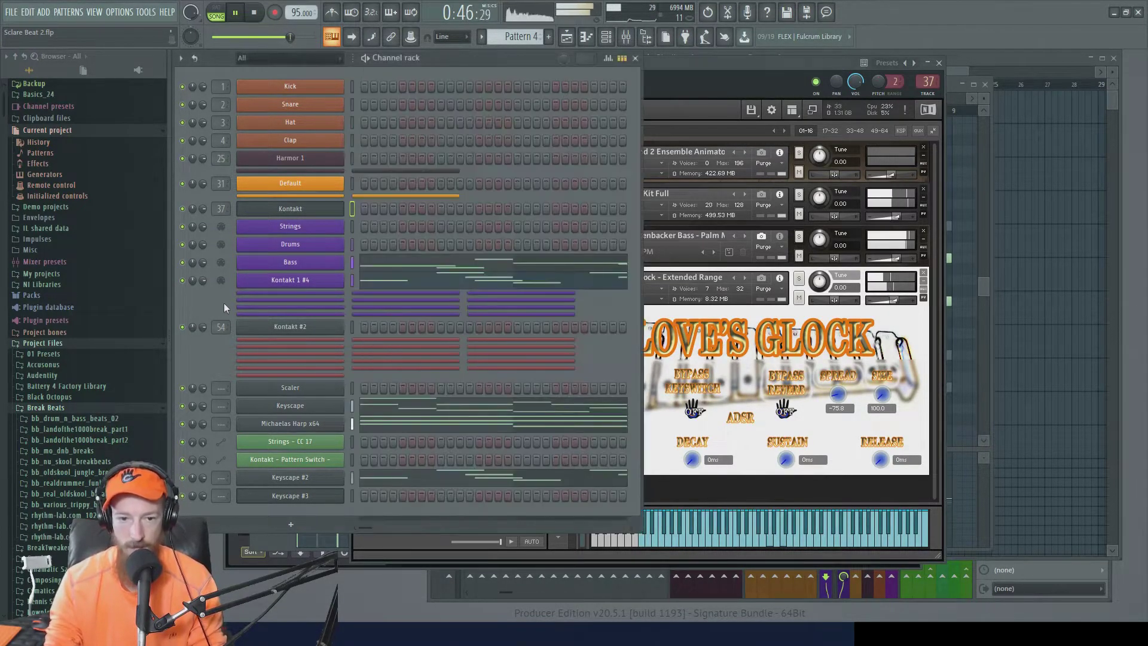
left_click(468, 278)
scroll(470, 280, "down", 2)
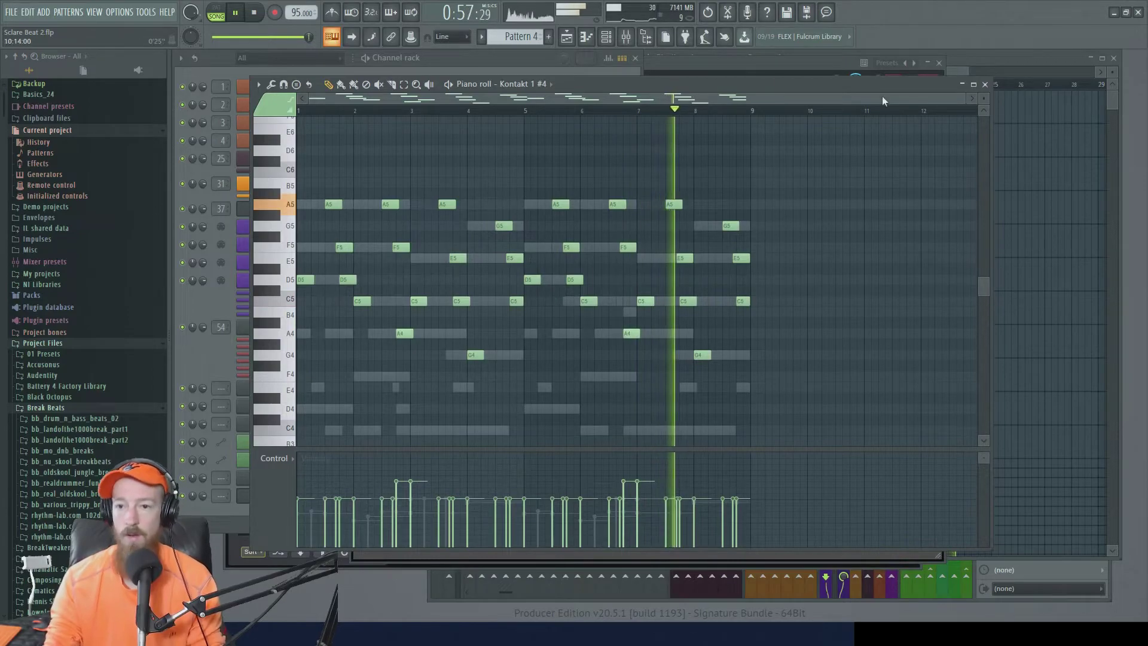
Duplicate the Pattern 3 and Pattern 5 clips with their drums to bar 25 and merge the melodic clips into one pattern.
left_click(952, 60)
scroll(733, 89, "down", 4)
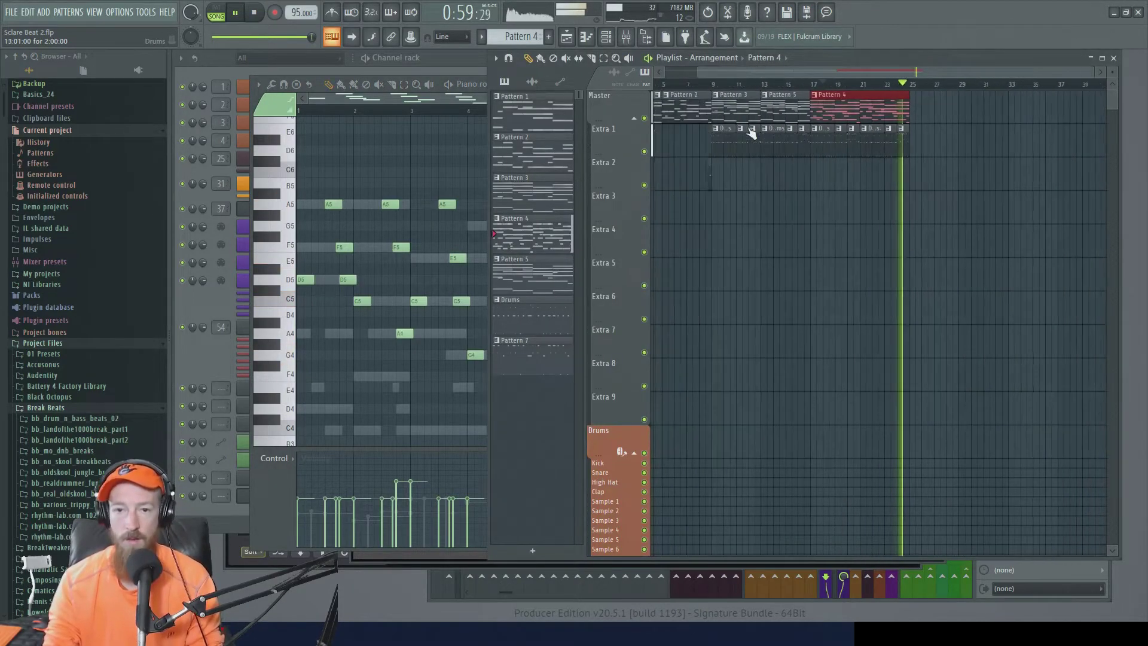
left_click(708, 85)
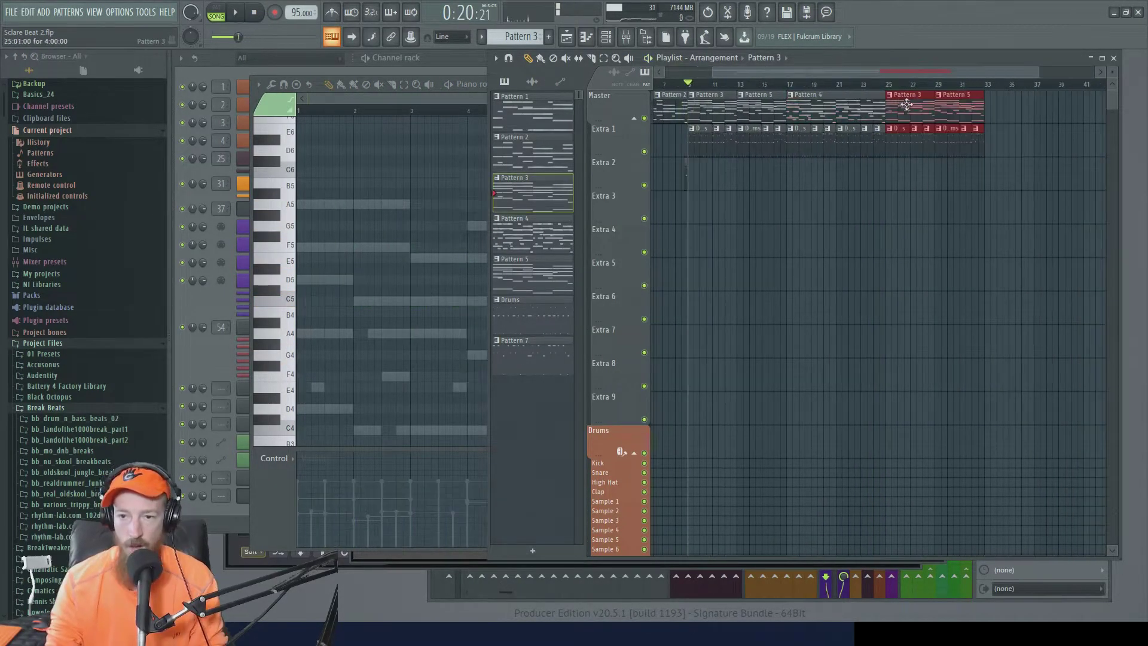
key("ctrl+c")
mouse_move(907, 105)
left_mouse_down()
mouse_move(905, 181)
mouse_move(904, 99)
left_mouse_up()
key("ctrl+g")
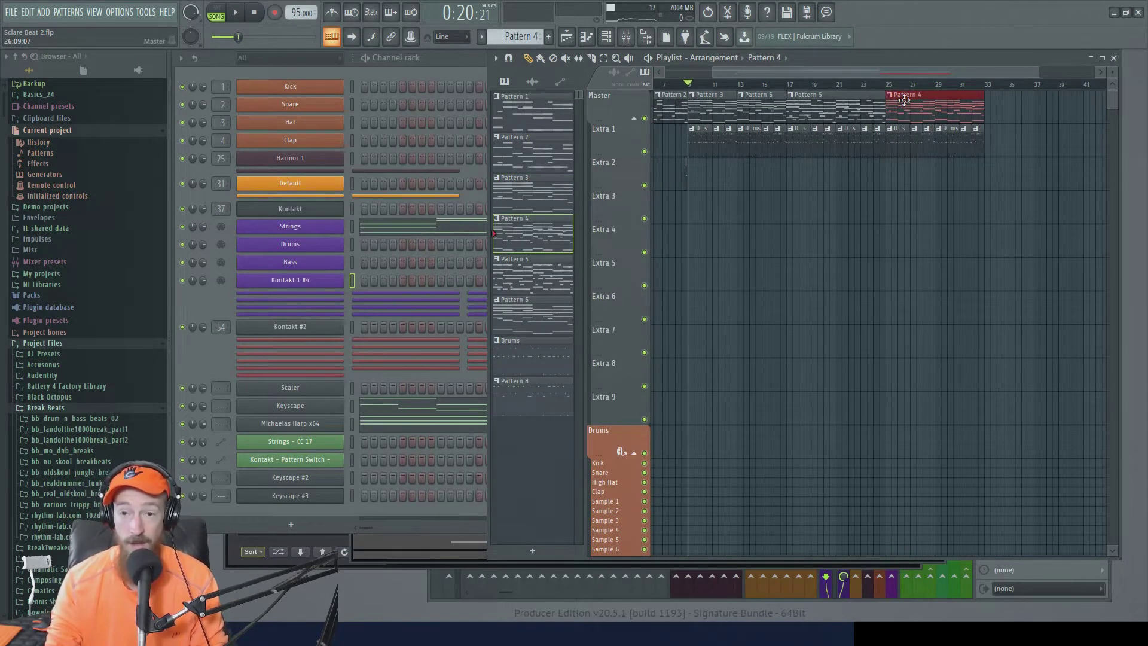
left_click(816, 109, "ctrl")
left_click(928, 102)
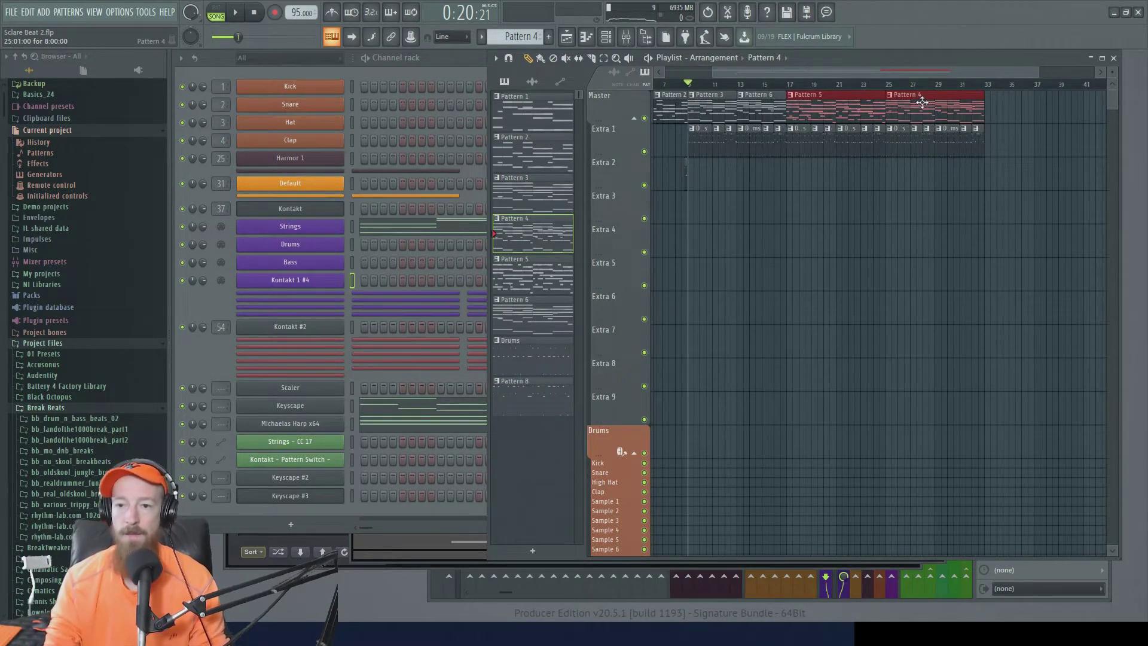
mouse_move(919, 102)
left_mouse_down()
mouse_move(919, 156)
mouse_move(919, 91)
left_mouse_up()
left_click(921, 113, "ctrl")
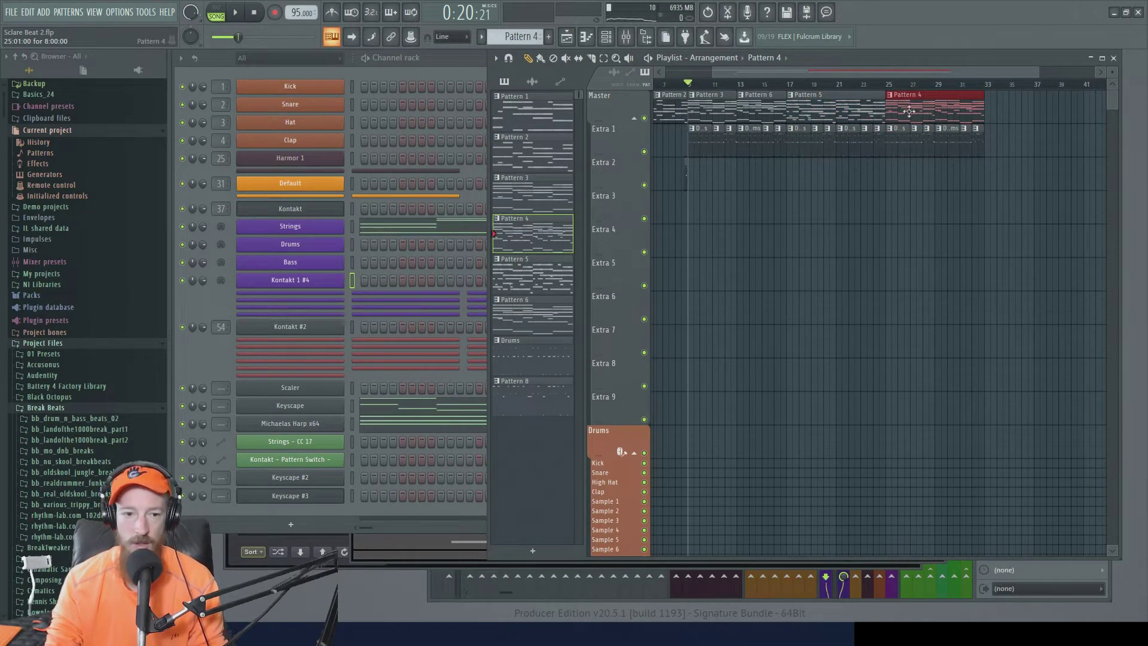
Rename the Kontakt 1 #4 channel as Gloves Glock.
left_click(204, 349)
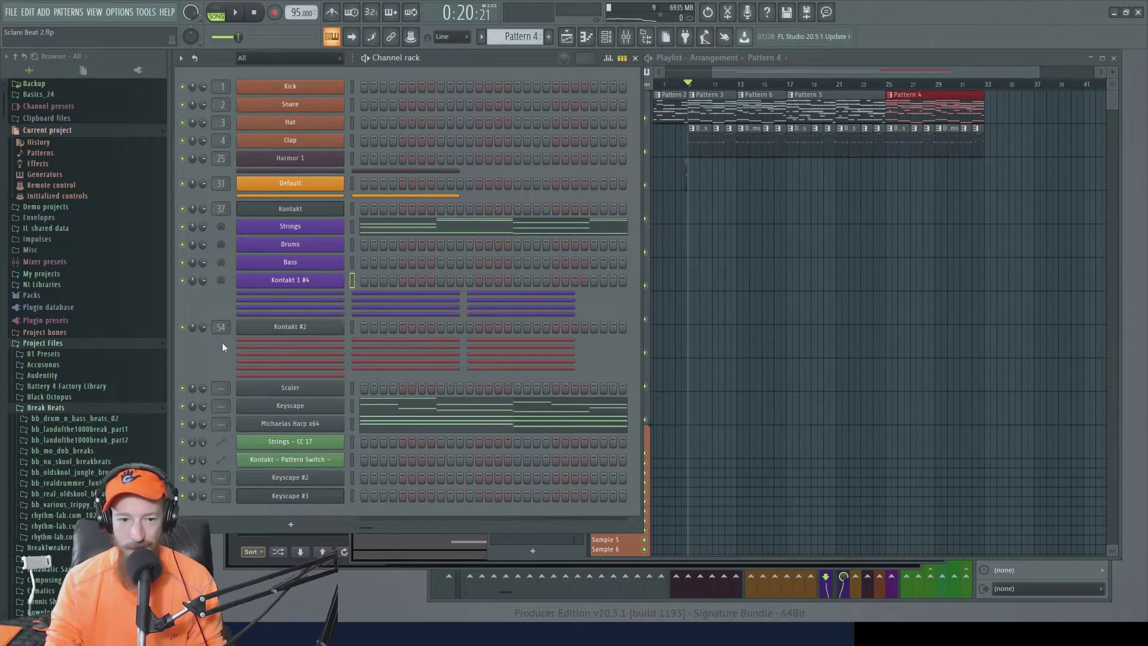
middle_click(328, 282)
type("Gl")
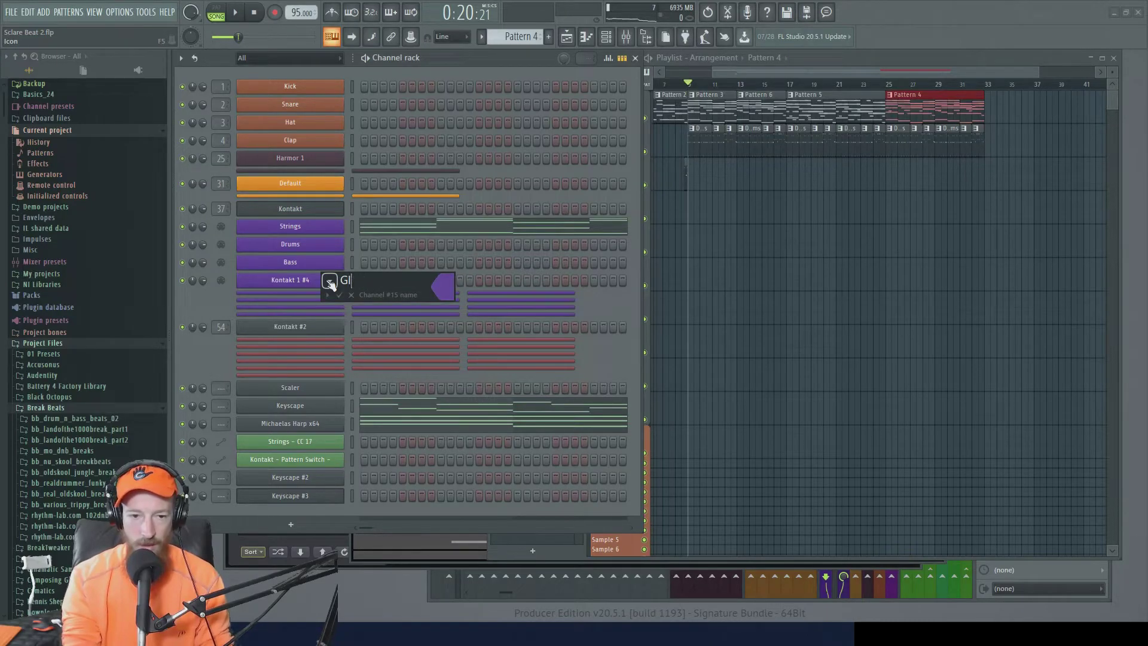
type("oves Glock")
key("Return")
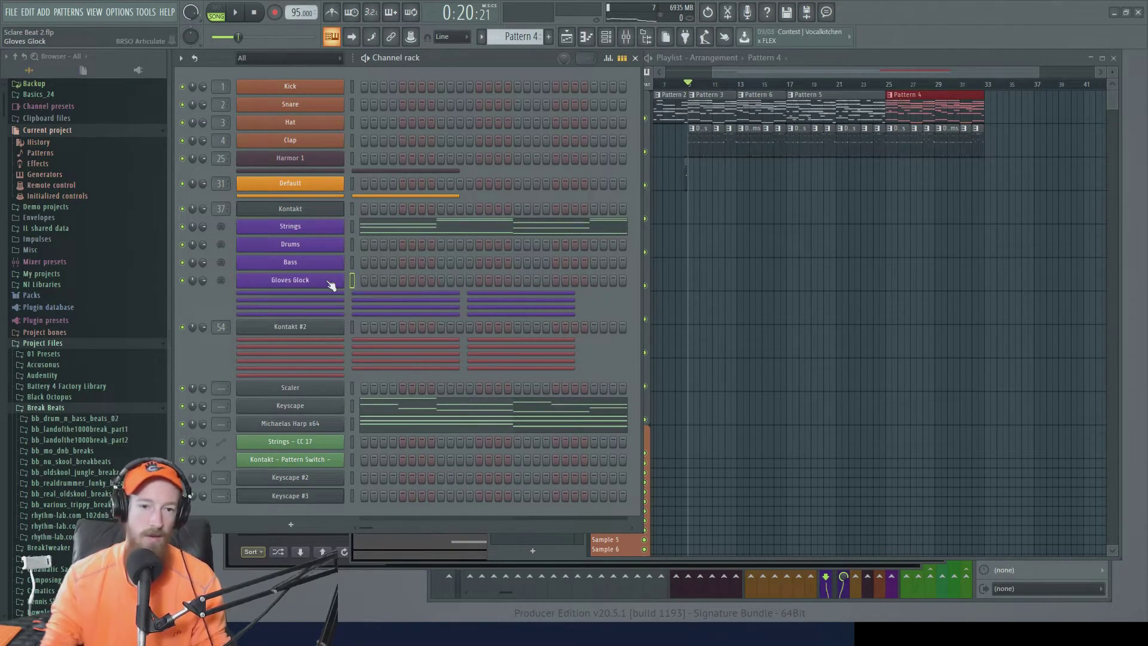
Write a sparse Gloves Glock melody of D5, C5, A4, F4, G4 and D4 across bars 1 to 5 in the piano roll.
right_click(332, 280)
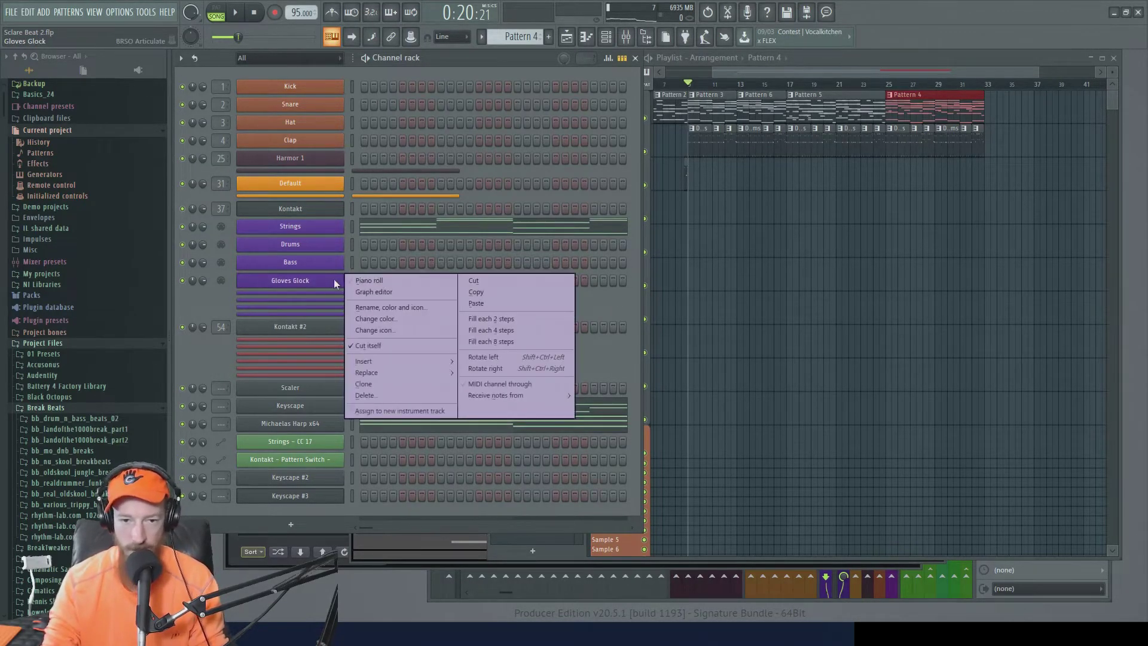
left_click(375, 279)
scroll(562, 367, "down", 3)
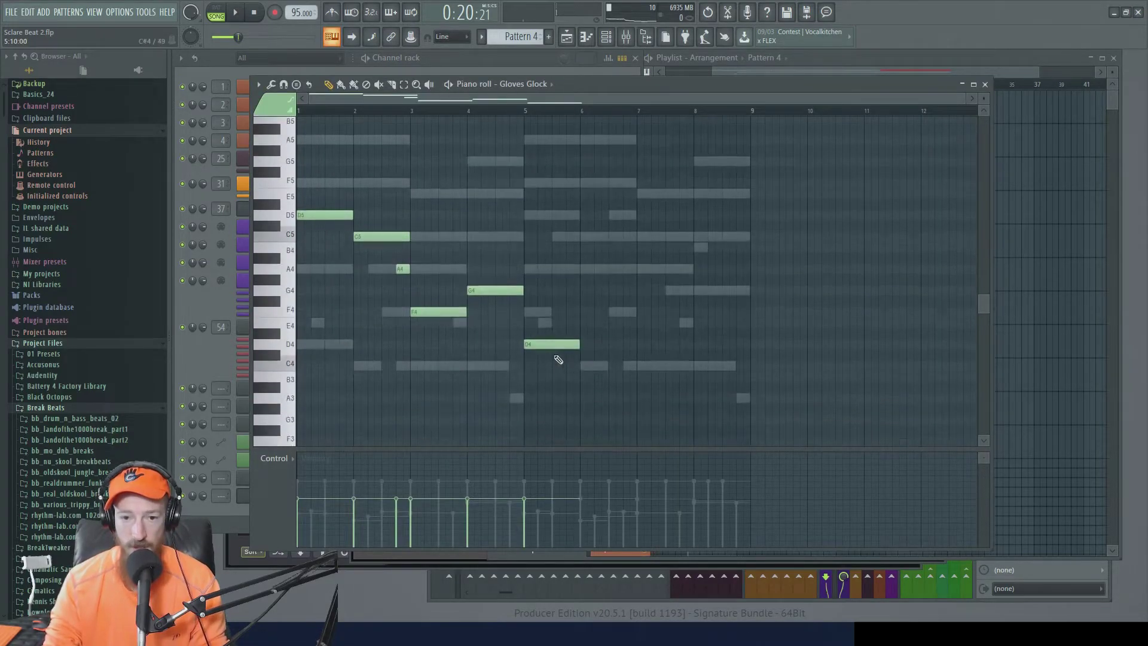
Compare the melody with the ghost notes of the other channels and add a one-bar A4 note starting late in bar 5.
scroll(611, 342, "down", 2)
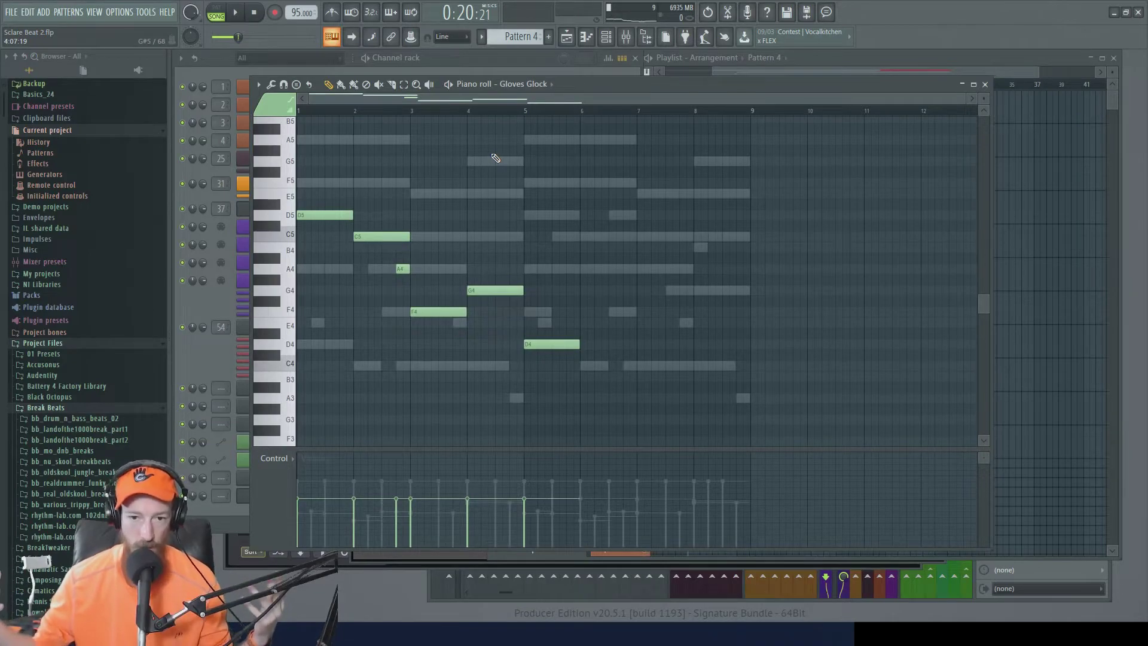
scroll(416, 254, "down", 2)
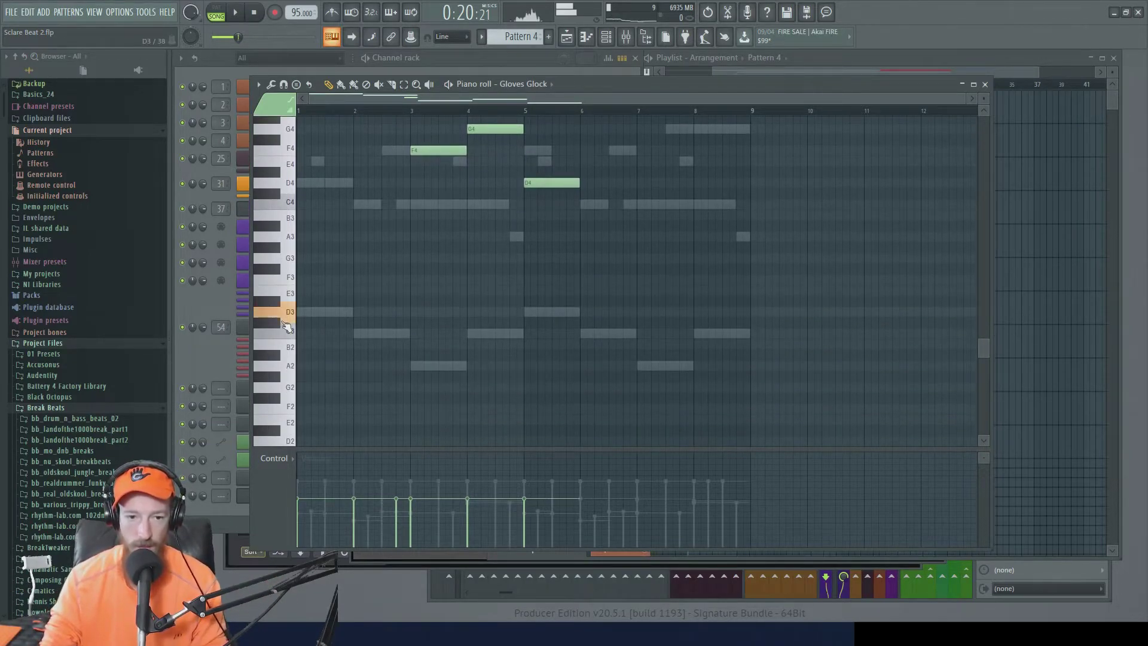
scroll(416, 254, "up", 4)
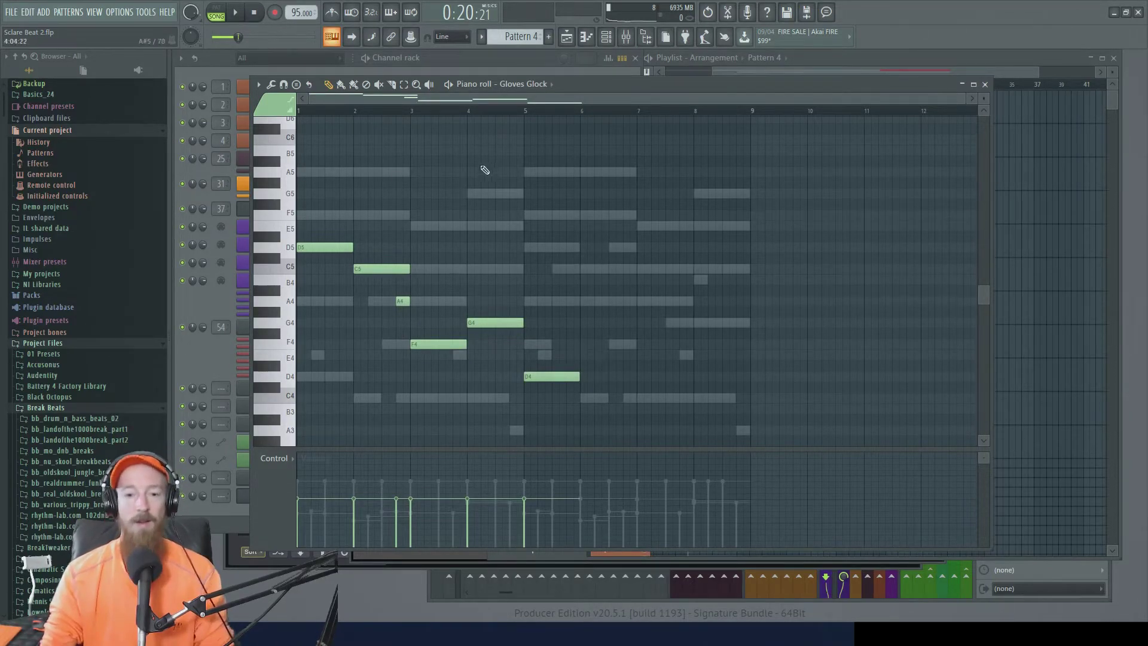
scroll(571, 323, "down", 2)
scroll(571, 323, "up", 3)
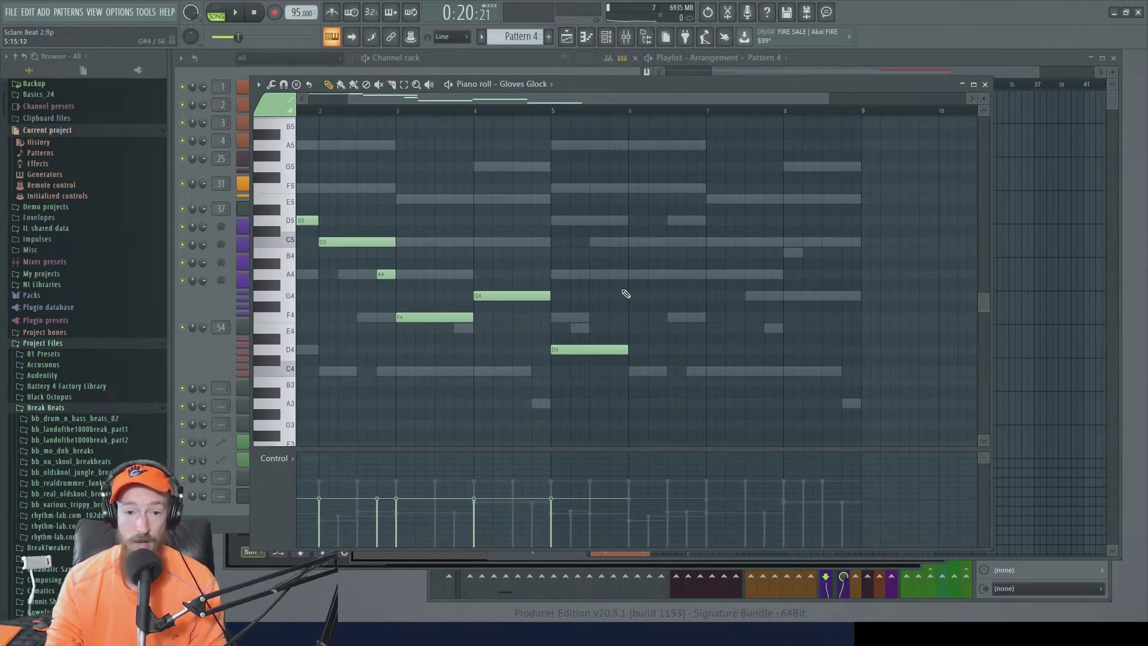
scroll(625, 294, "down", 2)
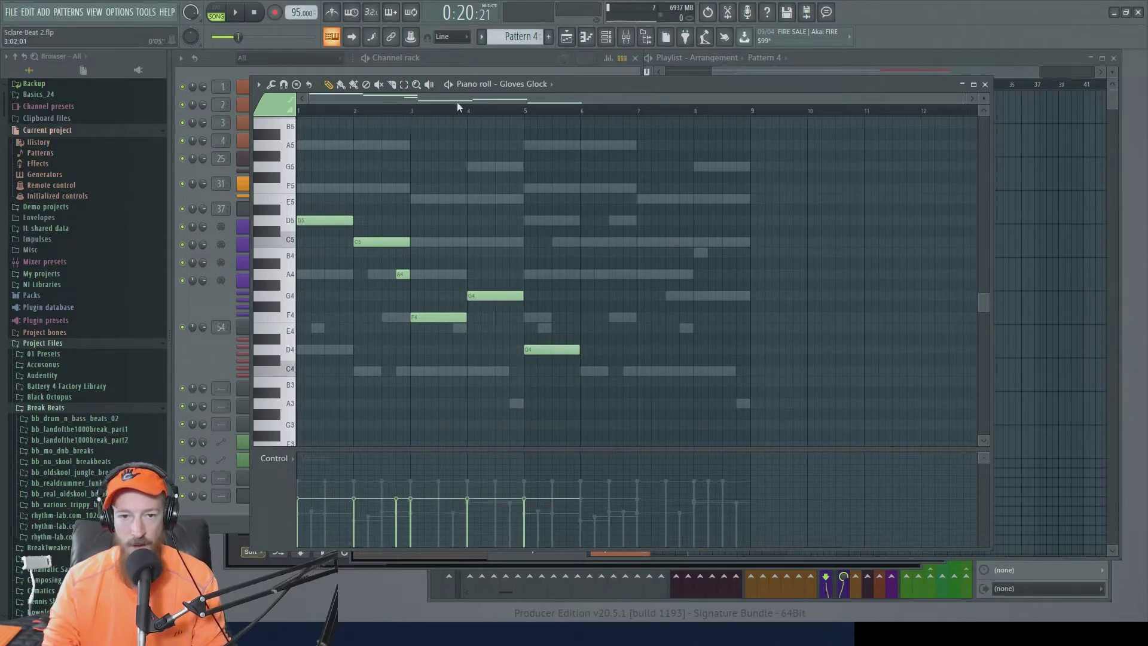
scroll(483, 296, "up", 3)
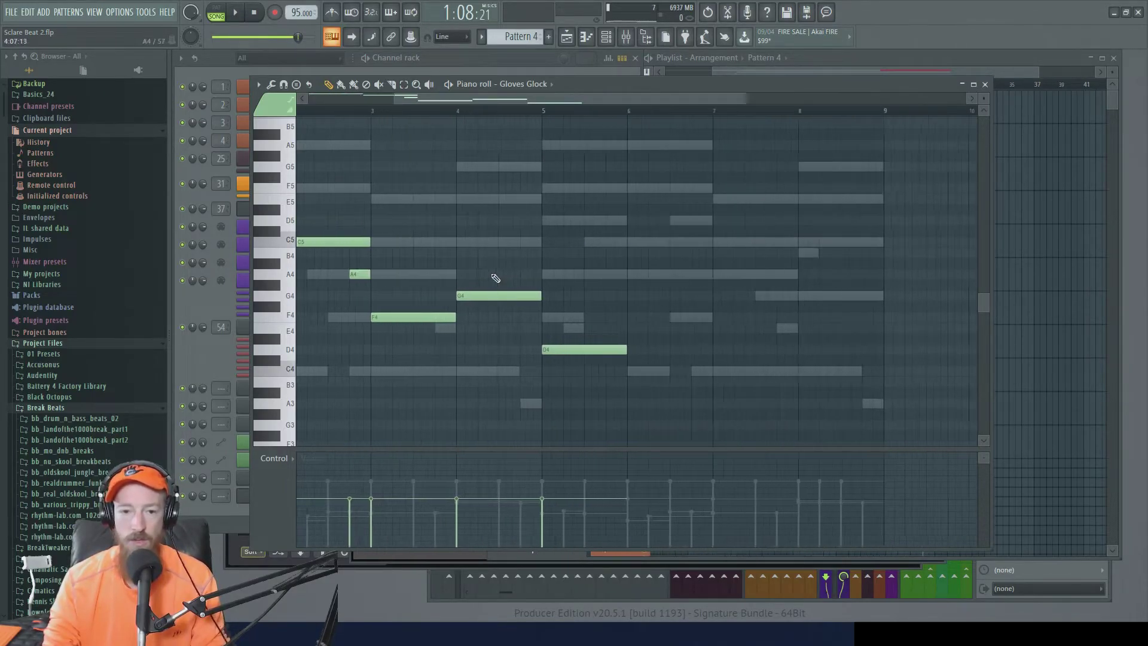
scroll(815, 302, "down", 3)
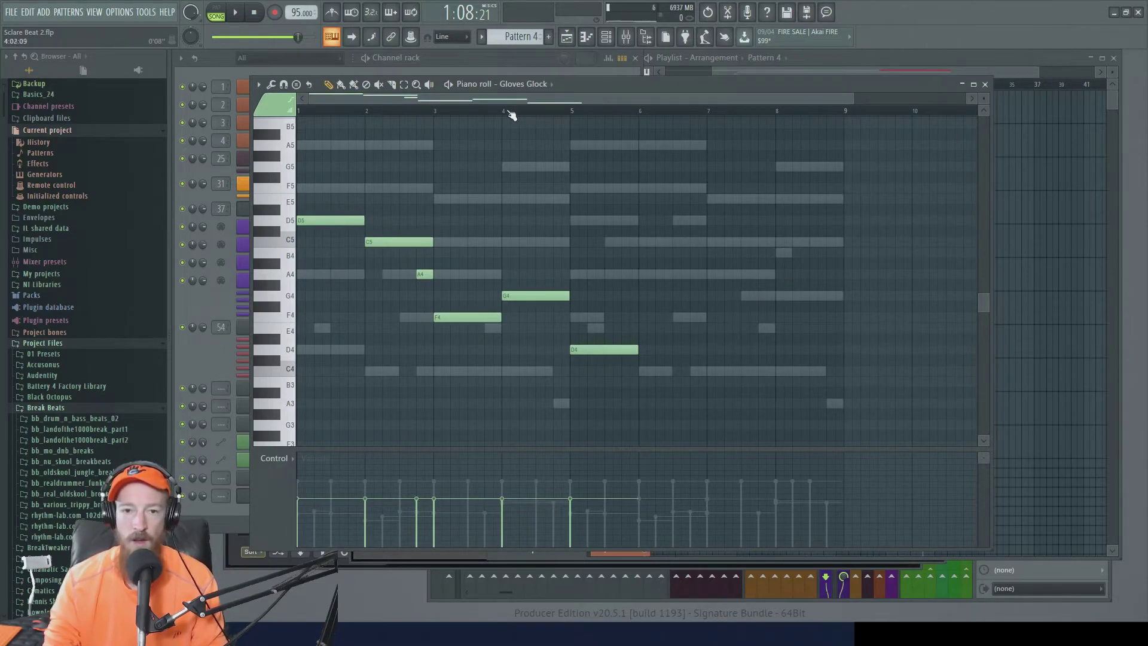
left_click(613, 276)
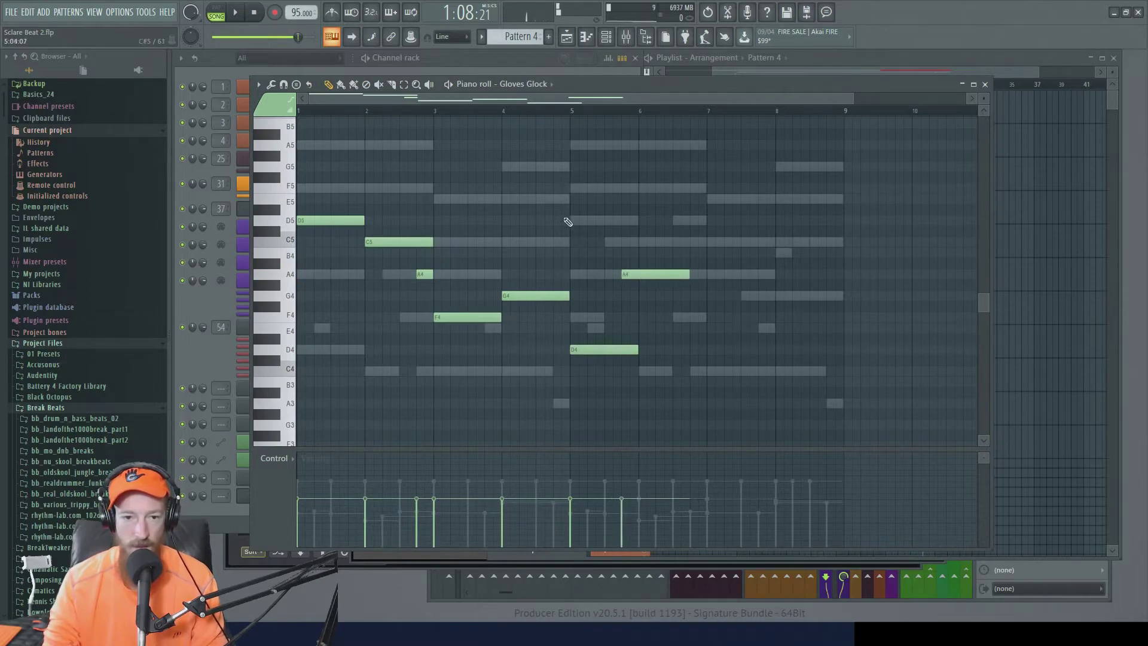
scroll(568, 221, "down", 1)
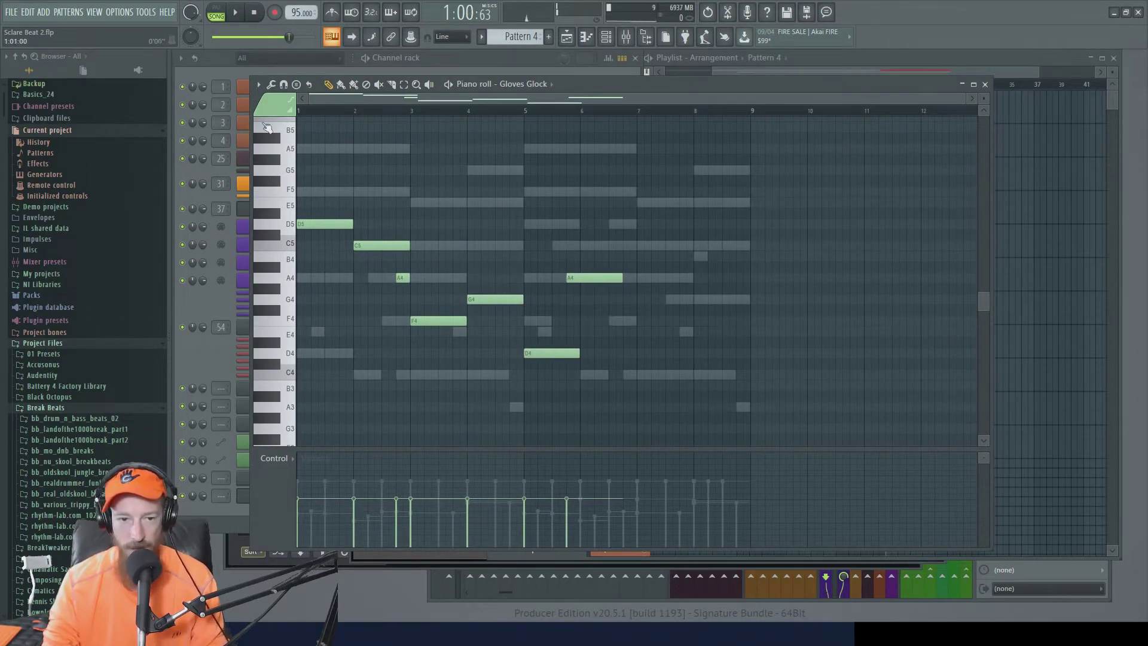
Play back the new Gloves Glock melody with the arrangement twice.
key("space")
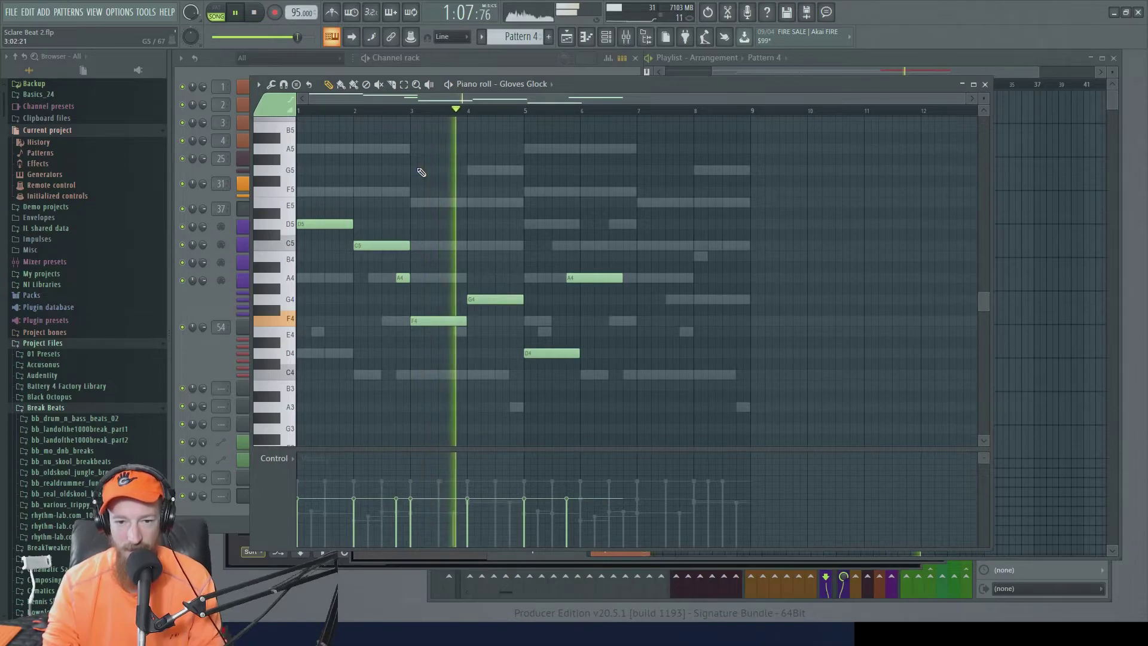
key("space")
key("space")
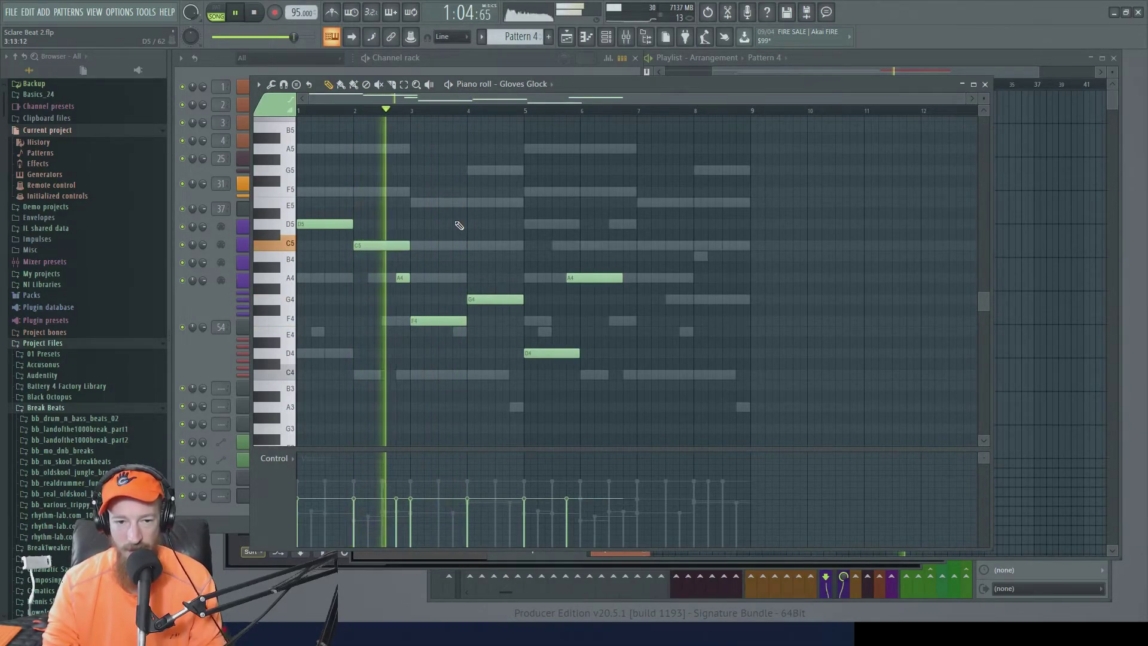
key("space")
Move the Pattern 4 clip at bar 25 to the Extra 4 track and solo that track.
scroll(406, 268, "down", 2)
scroll(413, 266, "up", 6)
scroll(415, 257, "down", 7)
left_click(995, 71)
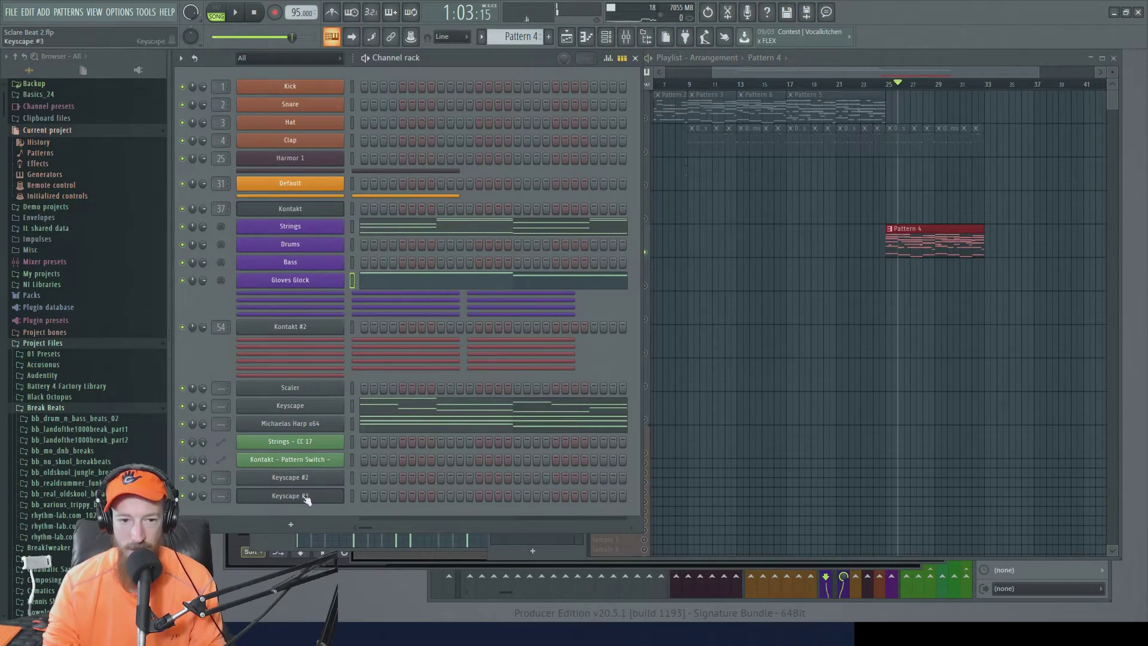
Try cutting the Gloves Glock notes, play Pattern 4 without them, and undo the cut.
right_click(314, 284)
left_click(493, 282)
key("space")
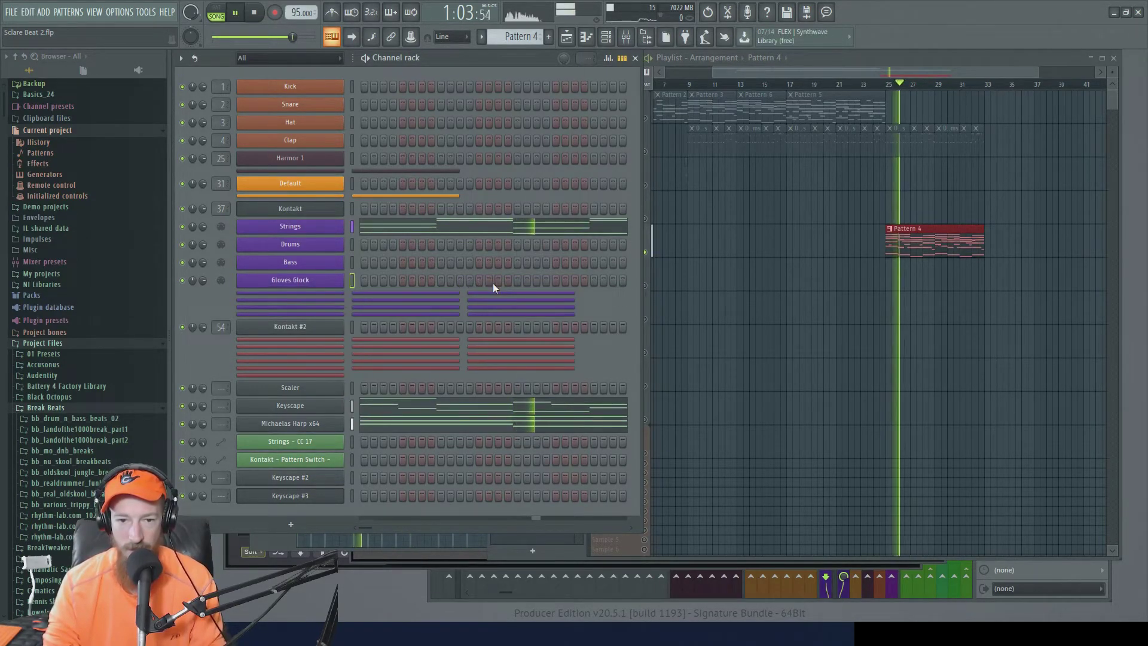
key("space")
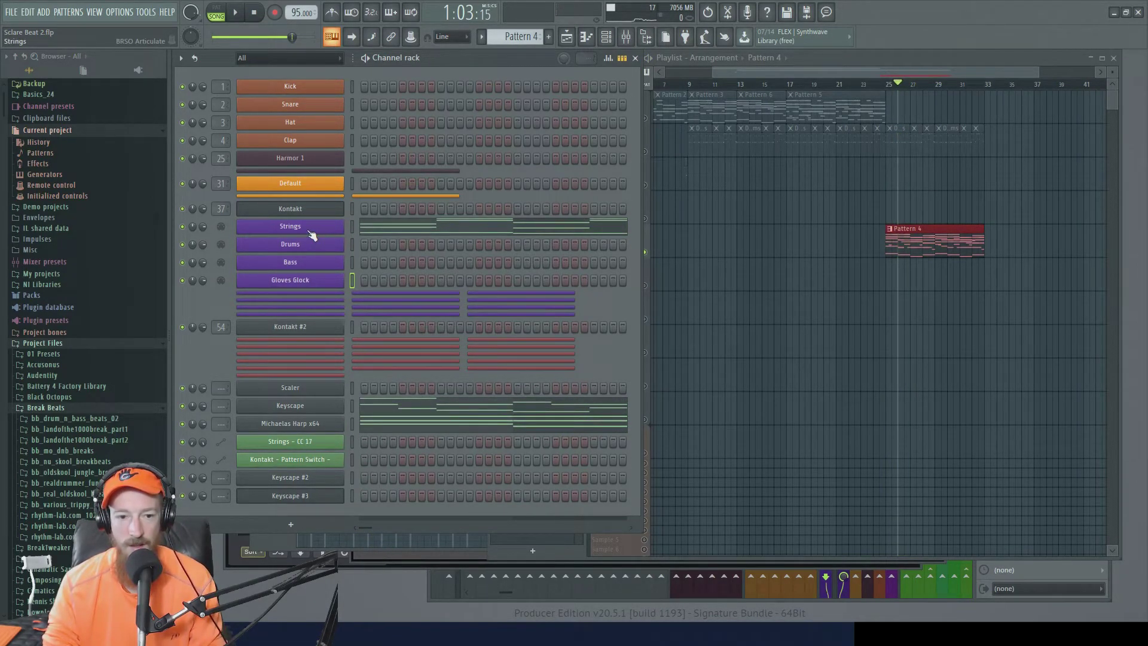
key("space")
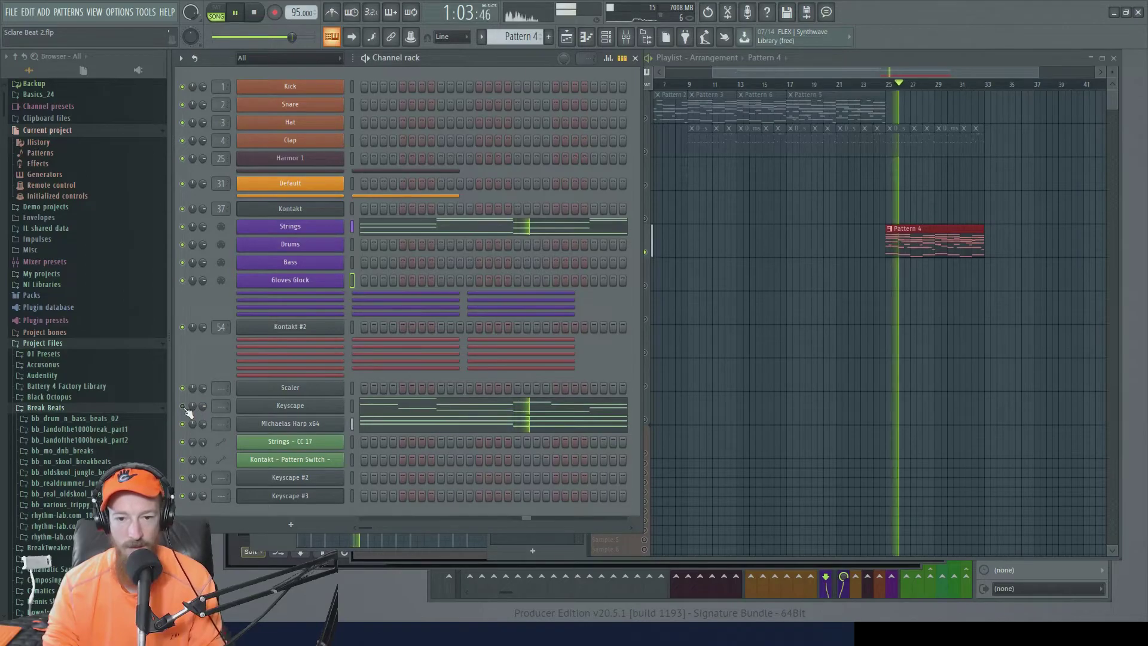
key("space")
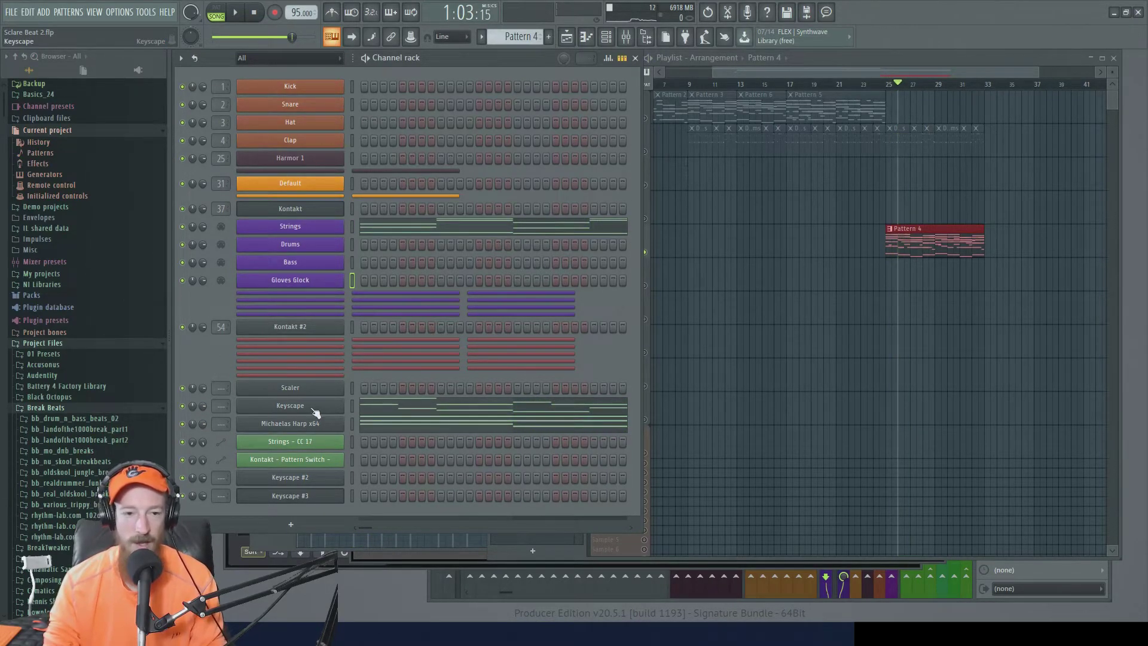
key("ctrl+z")
key("ctrl+z")
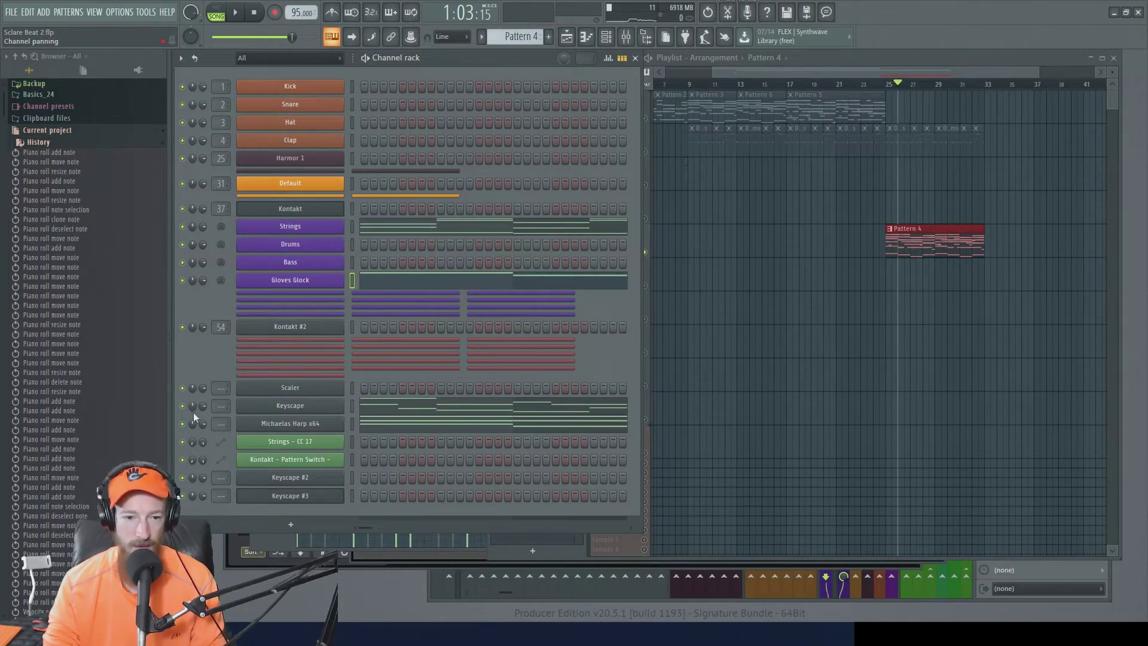
Open the Gloves Glock piano roll and play its melody with the Keyscape and Michaelas Harp channels muted.
left_click(419, 285)
key("space")
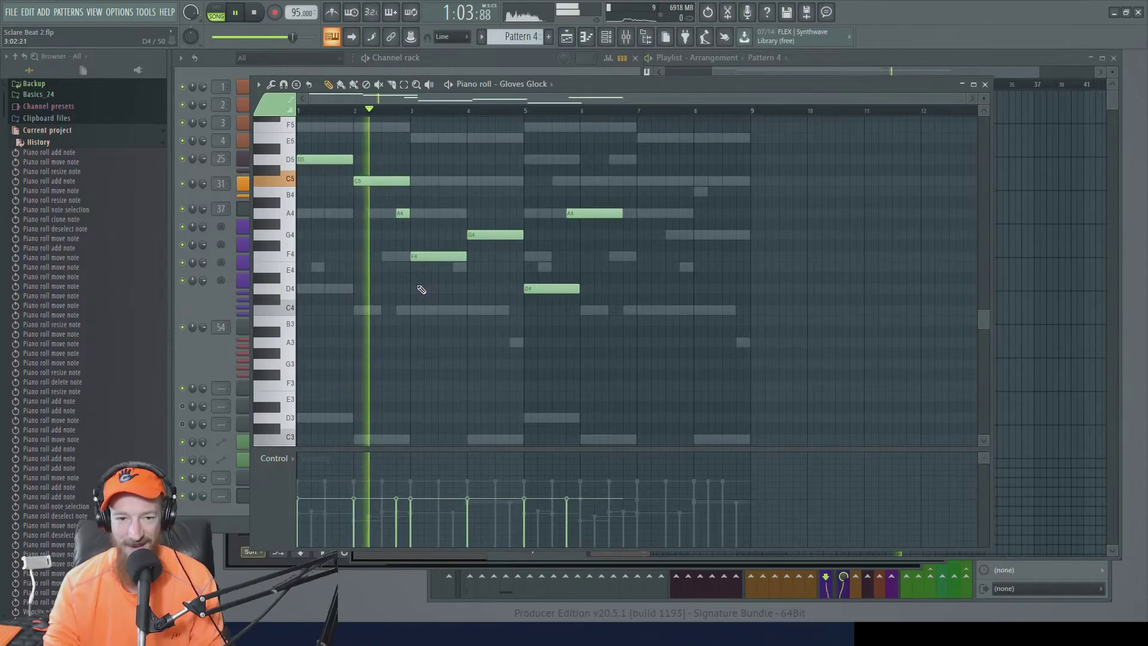
key("space")
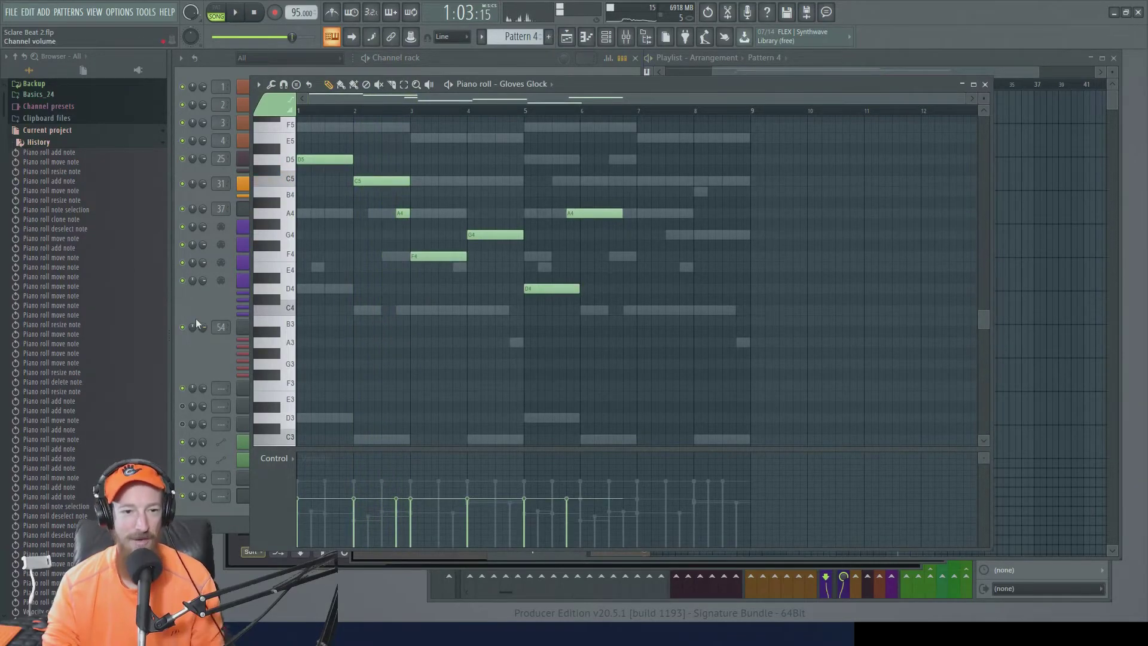
Unmute the Keyscape and Michaelas Harp channels and play Pattern 4 with all its layers.
left_click(195, 306)
left_click(182, 406)
left_click(183, 422)
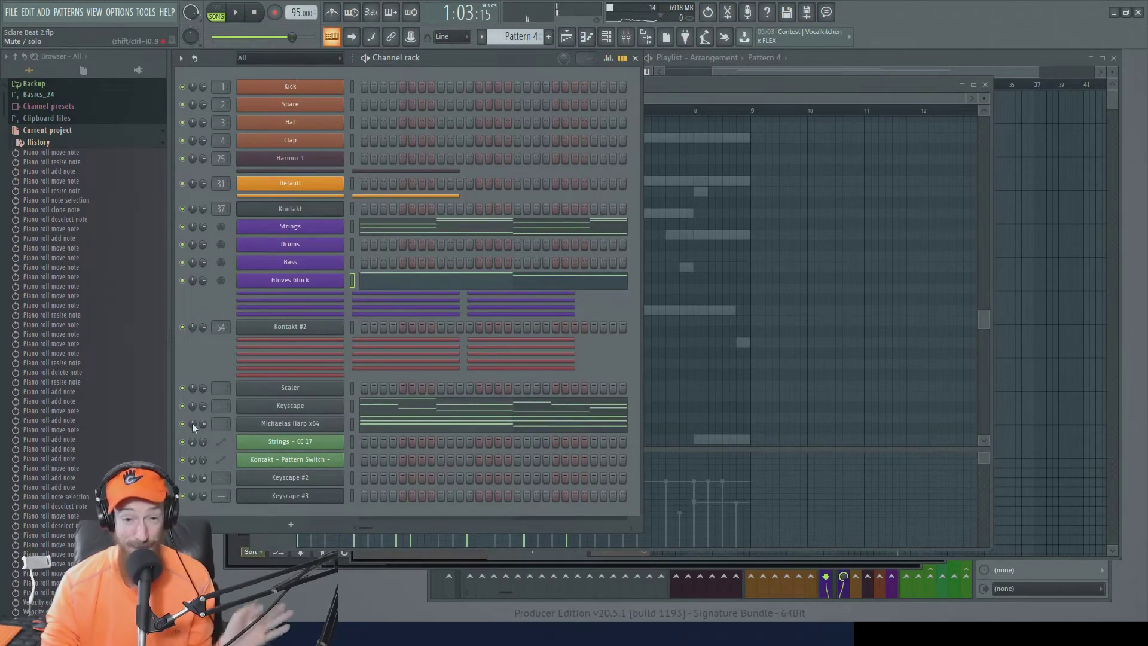
key("space")
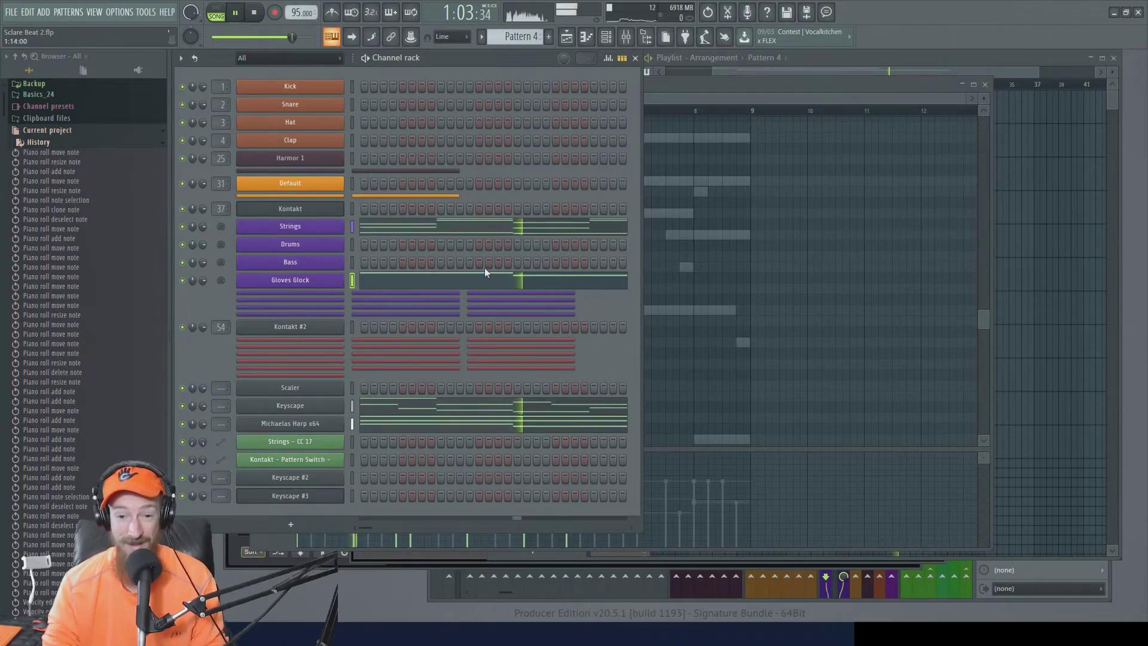
Open the Gloves Glock piano roll of Pattern 4, listen to its melody and stop playback.
left_click(495, 284)
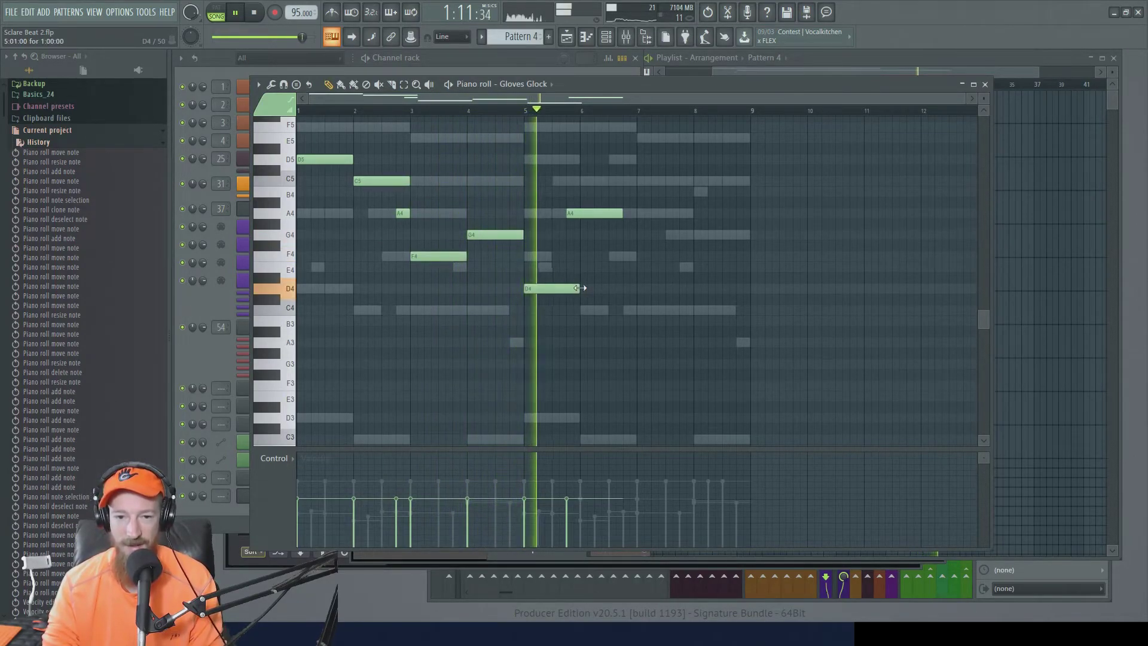
key("space")
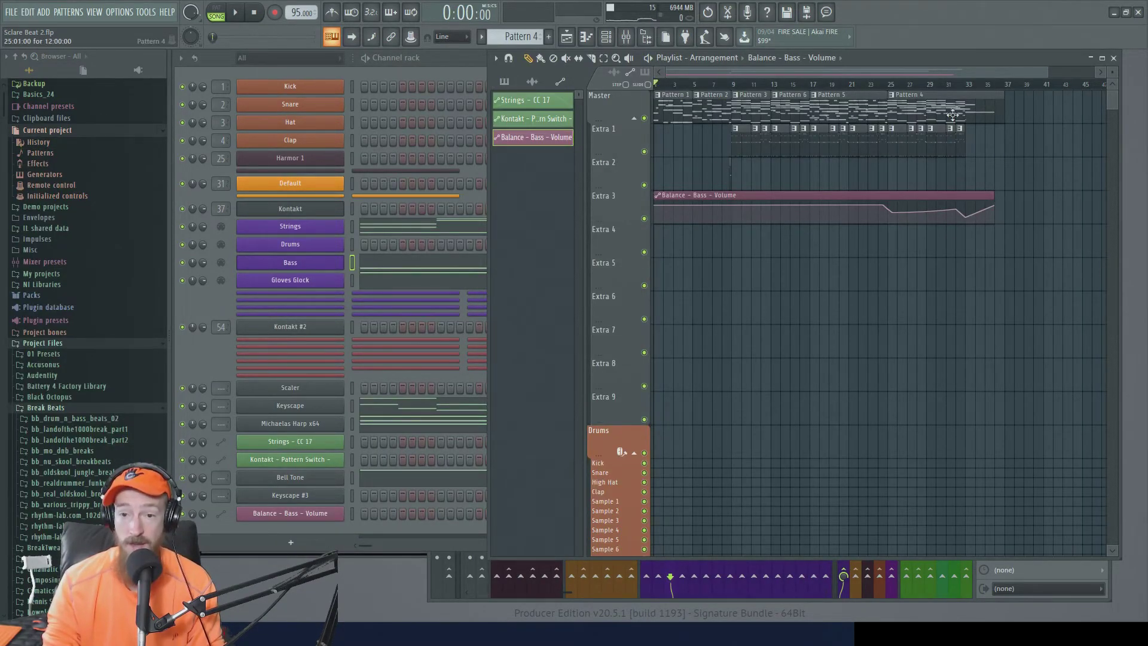
left_click_drag(1014, 210, 924, 203)
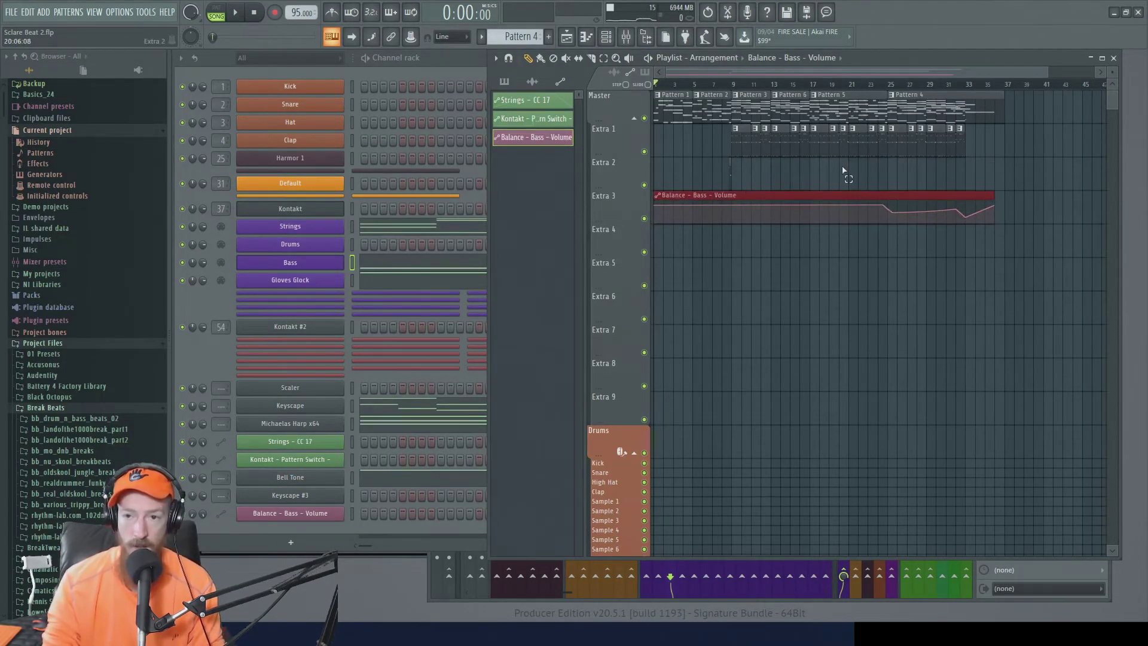
left_click(843, 170, "ctrl")
left_click_drag(896, 114, 982, 122)
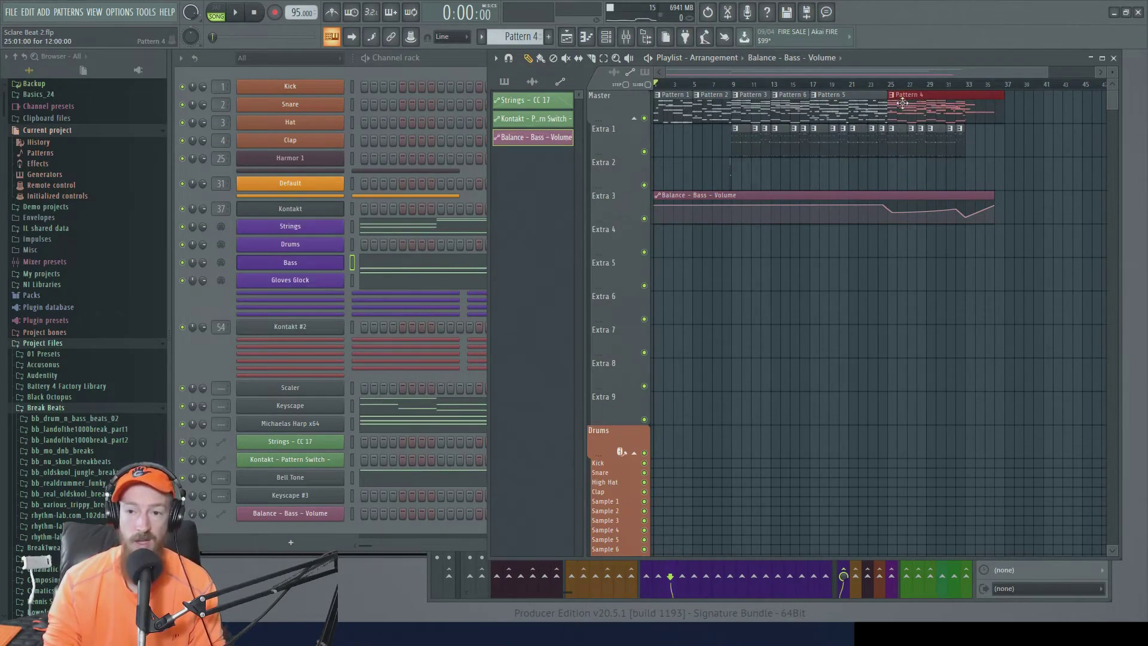
left_click_drag(871, 104, 909, 110)
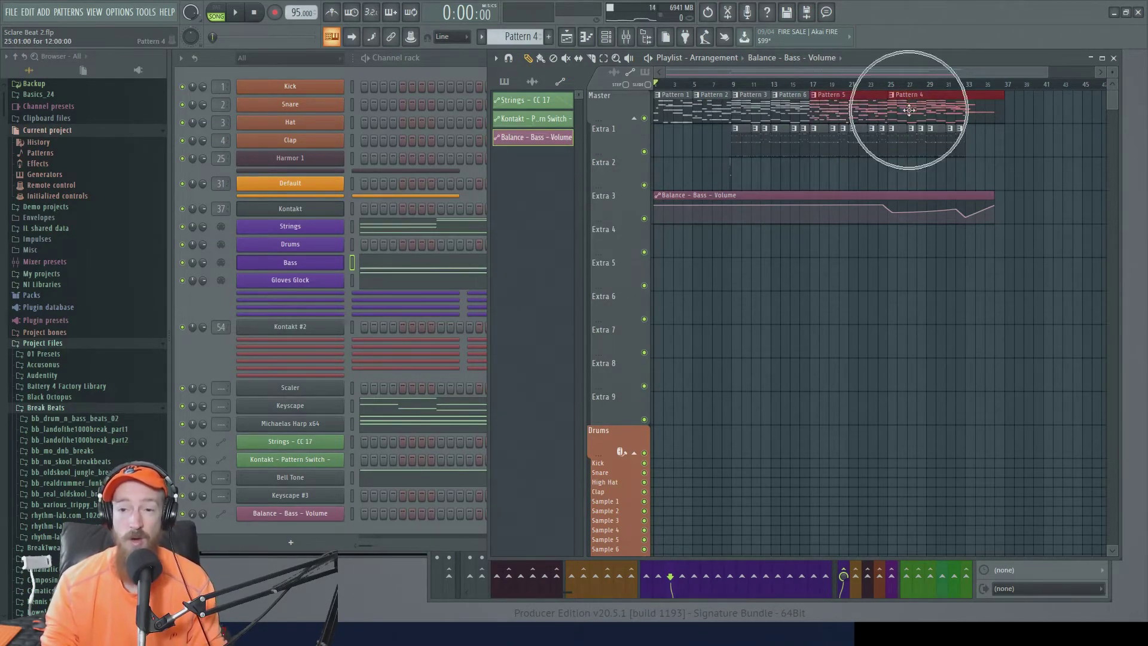
left_click(881, 175, "ctrl")
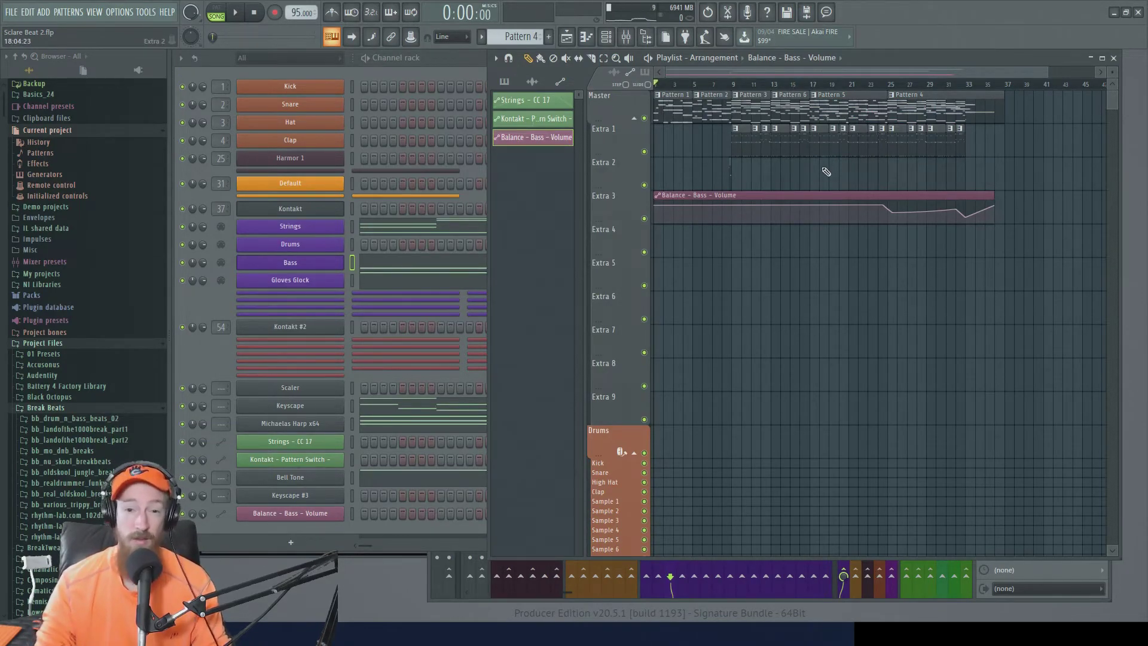
Examine the Strings and Michaelas Harp x64 notes of Pattern 4, then return to the playlist.
left_click(389, 226)
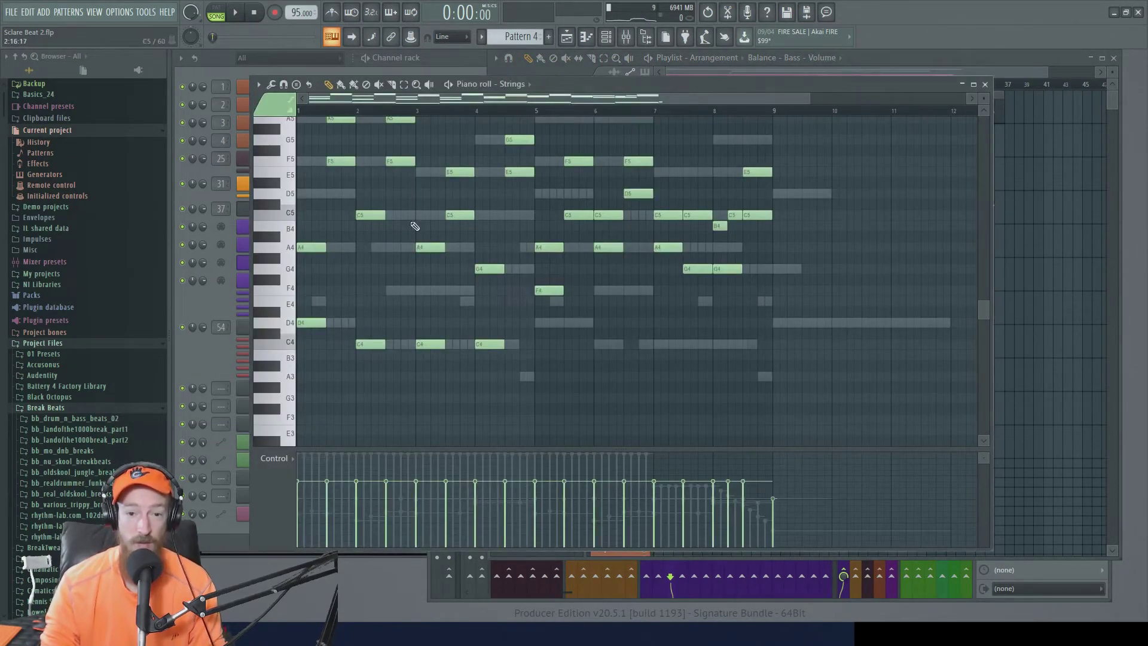
double_click(437, 333)
scroll(467, 294, "down", 5)
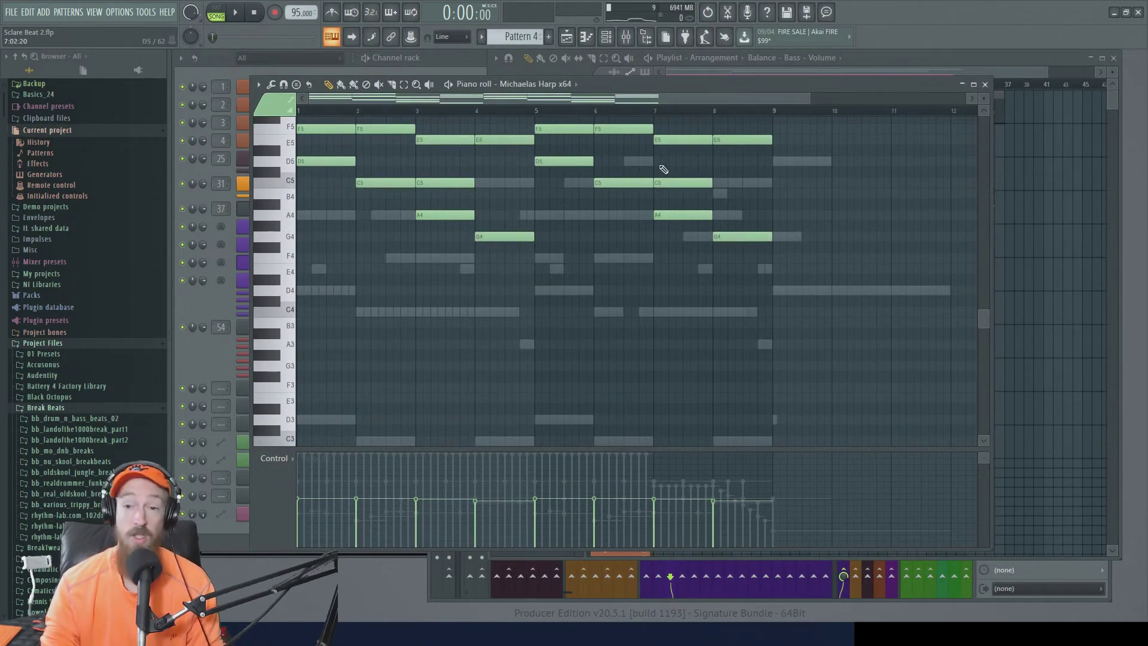
left_click(883, 66)
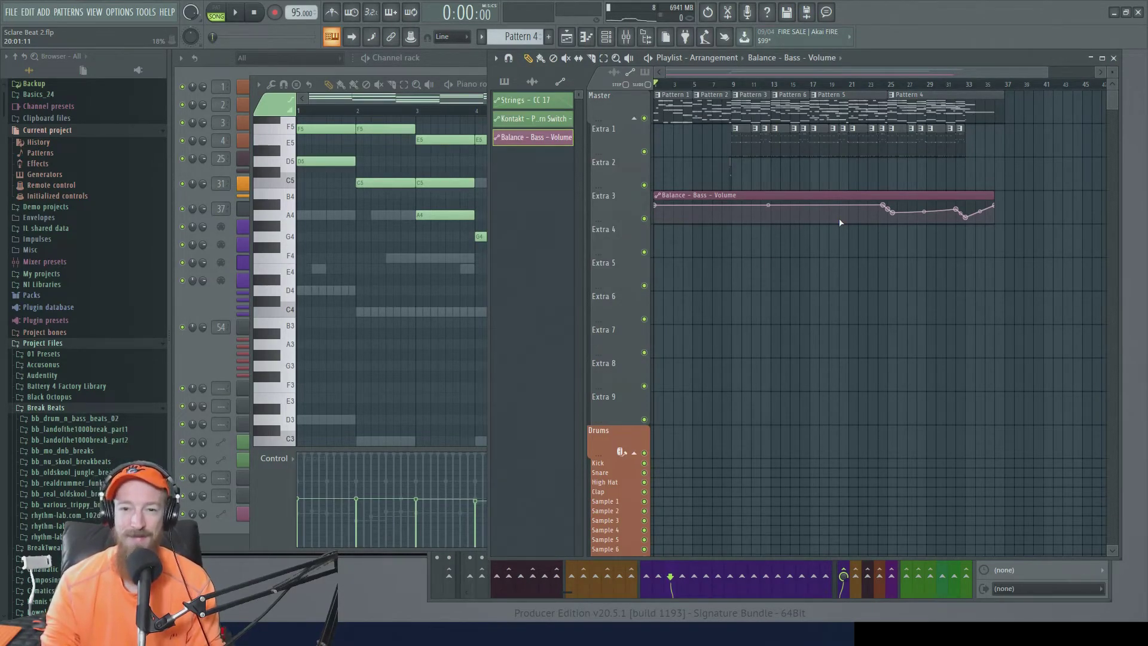
Play the song from the start and examine the Strings and Keyscape notes of Pattern 1 in the piano roll.
key("space")
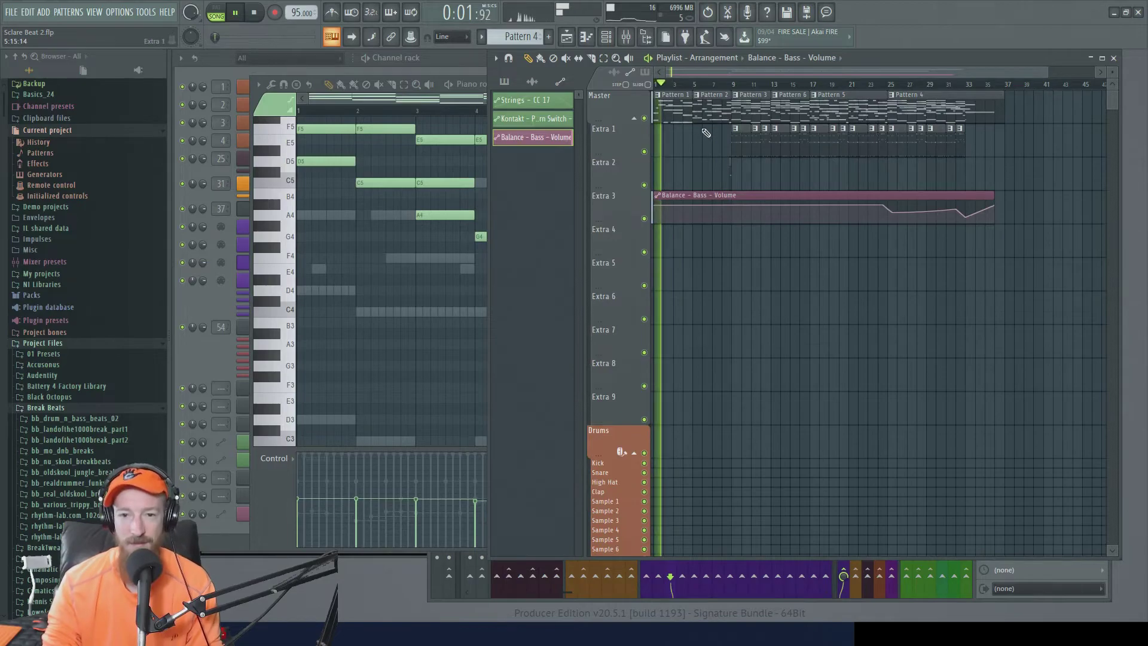
double_click(679, 112)
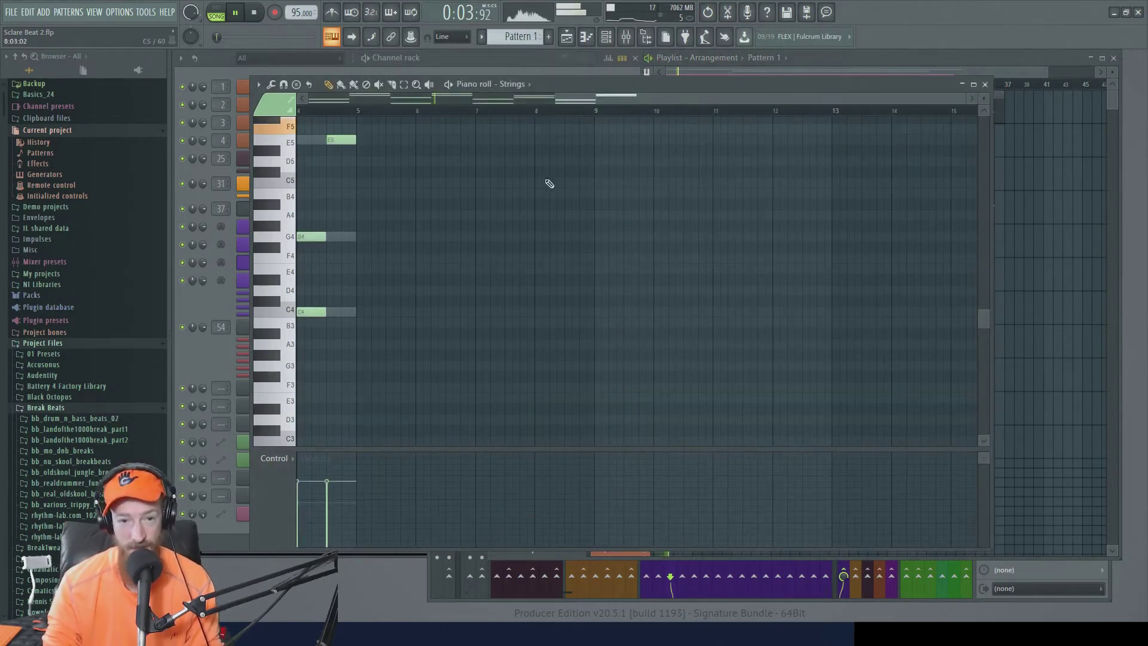
left_click_drag(547, 182, 687, 236)
scroll(664, 227, "up", 3)
right_click(494, 233)
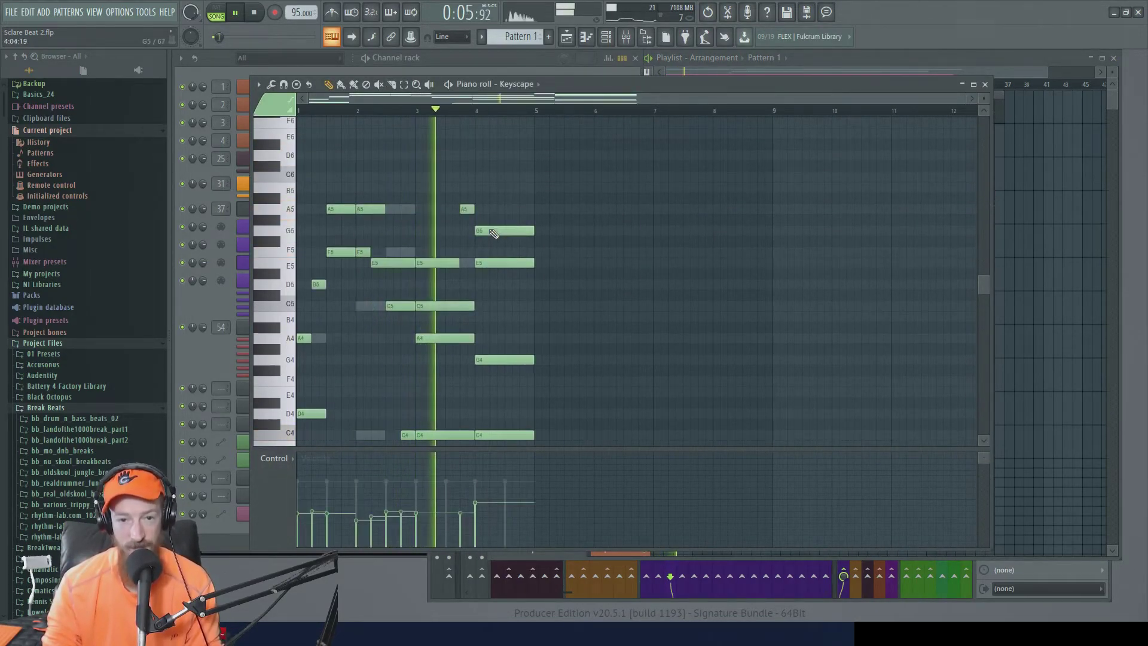
scroll(632, 196, "down", 1)
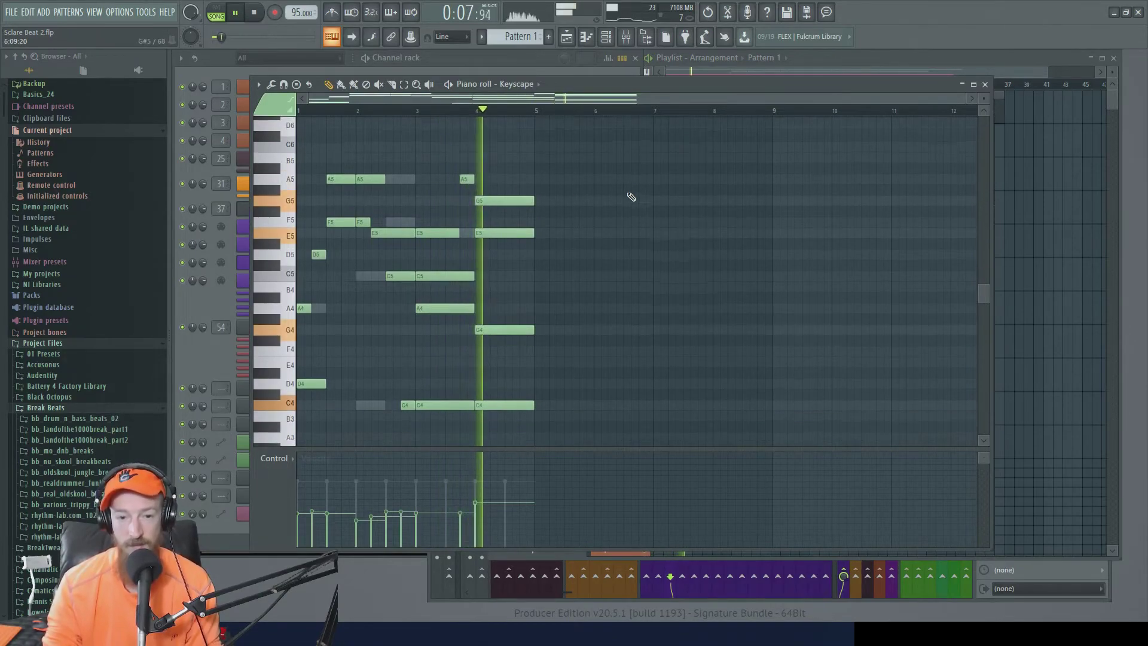
key("F5")
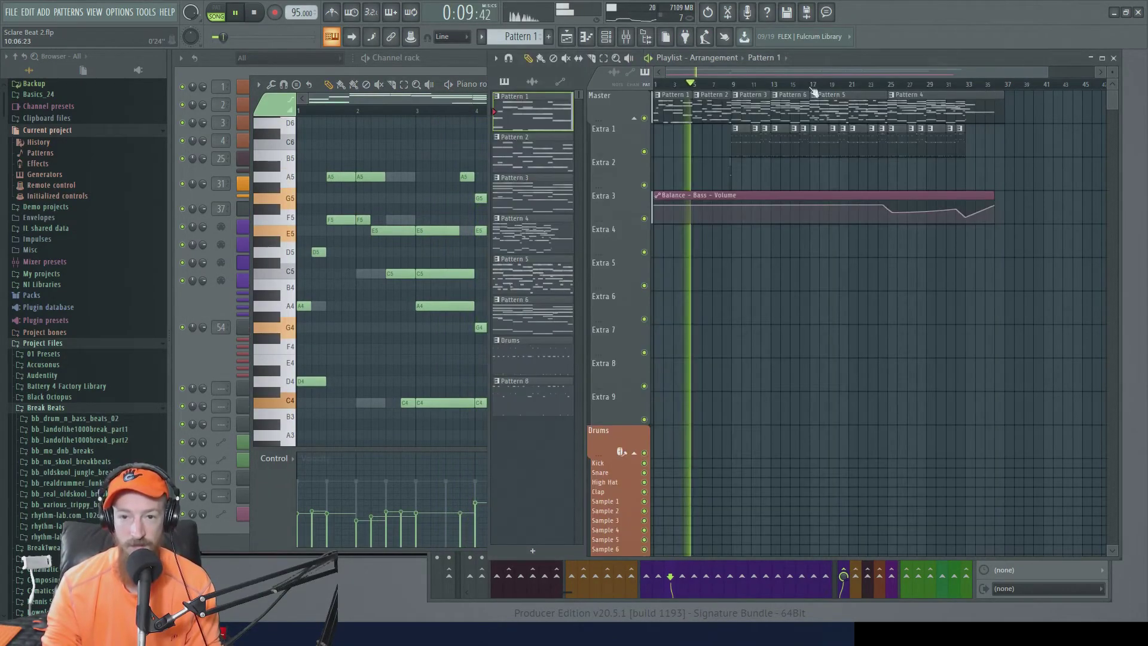
Open Pattern 2 during playback and examine its Keyscape and Strings notes in the piano roll.
double_click(718, 110)
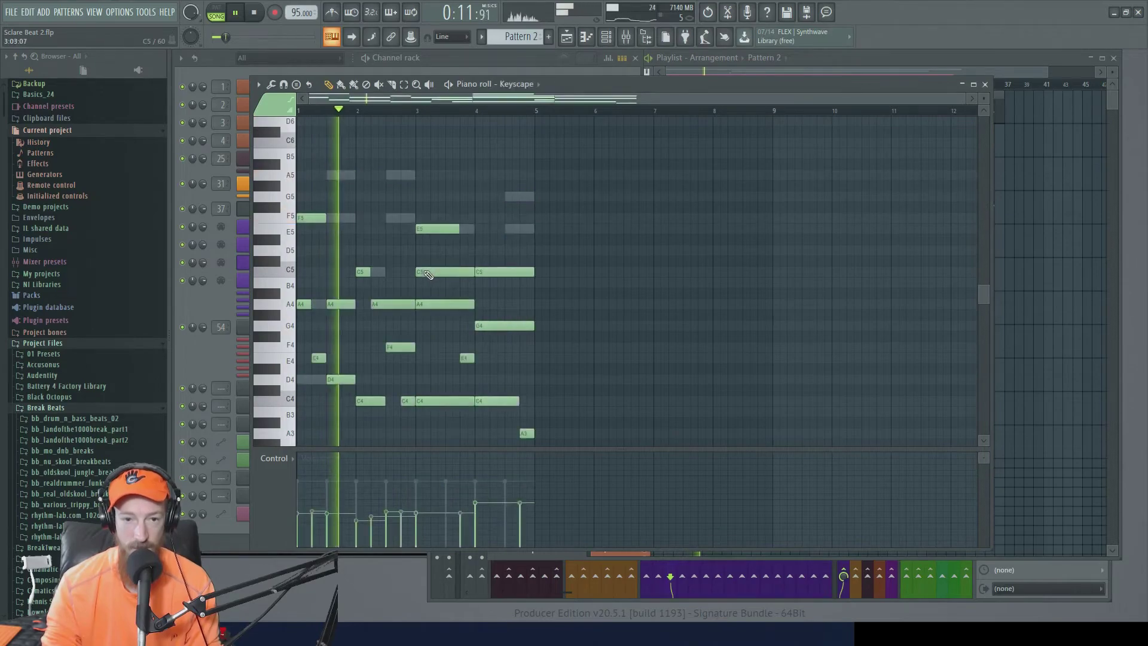
scroll(461, 226, "down", 2)
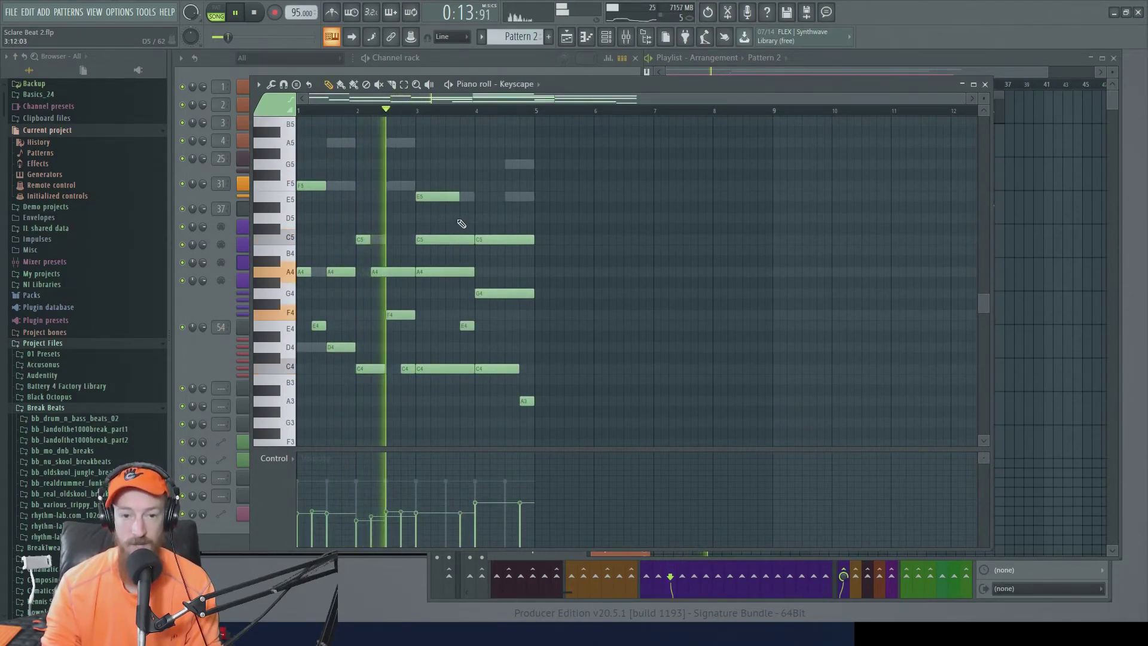
right_click(518, 201)
left_click_drag(604, 216, 632, 222)
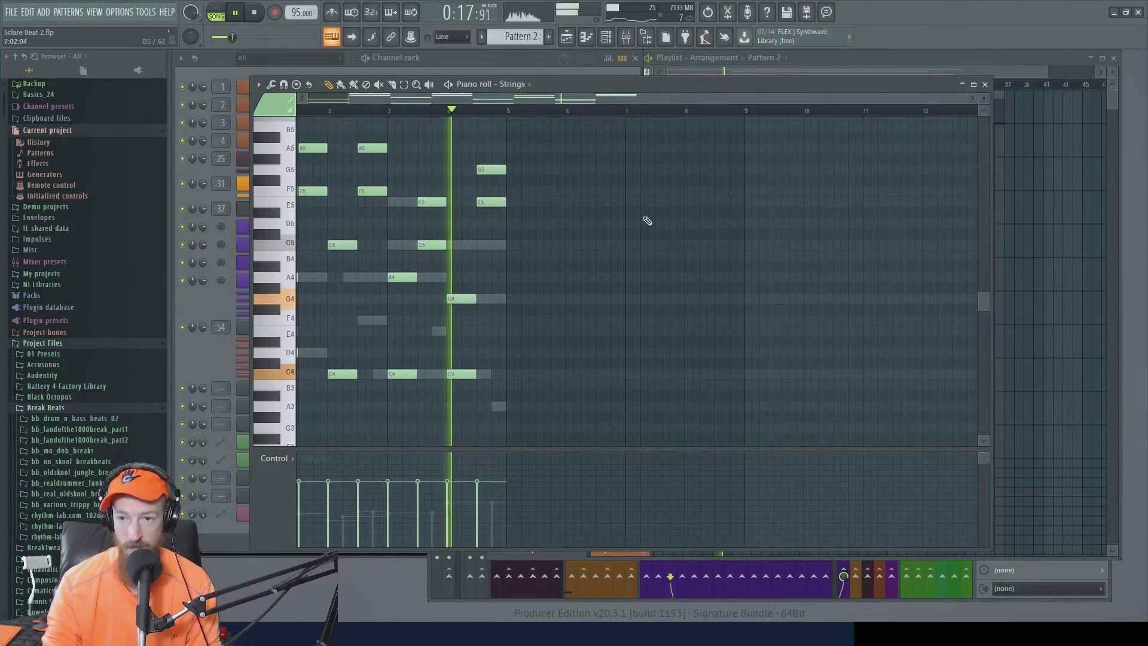
left_click(915, 61)
Open Pattern 3 during playback and examine its Strings notes, including the low octave, and its Keyscape notes.
double_click(753, 113)
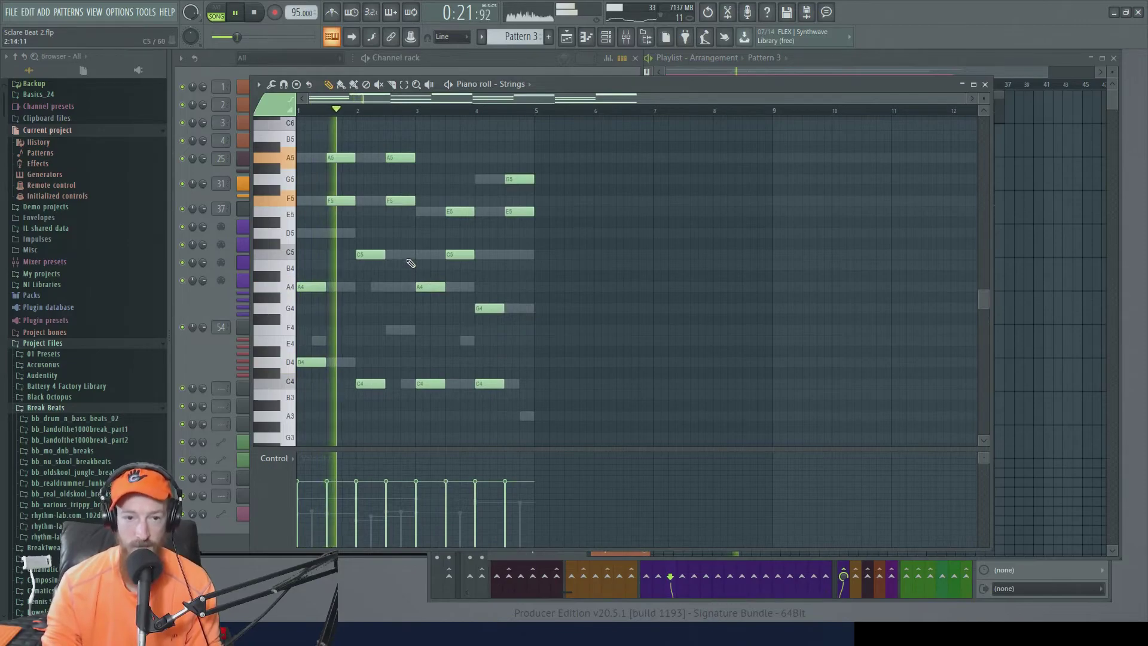
scroll(410, 263, "down", 5)
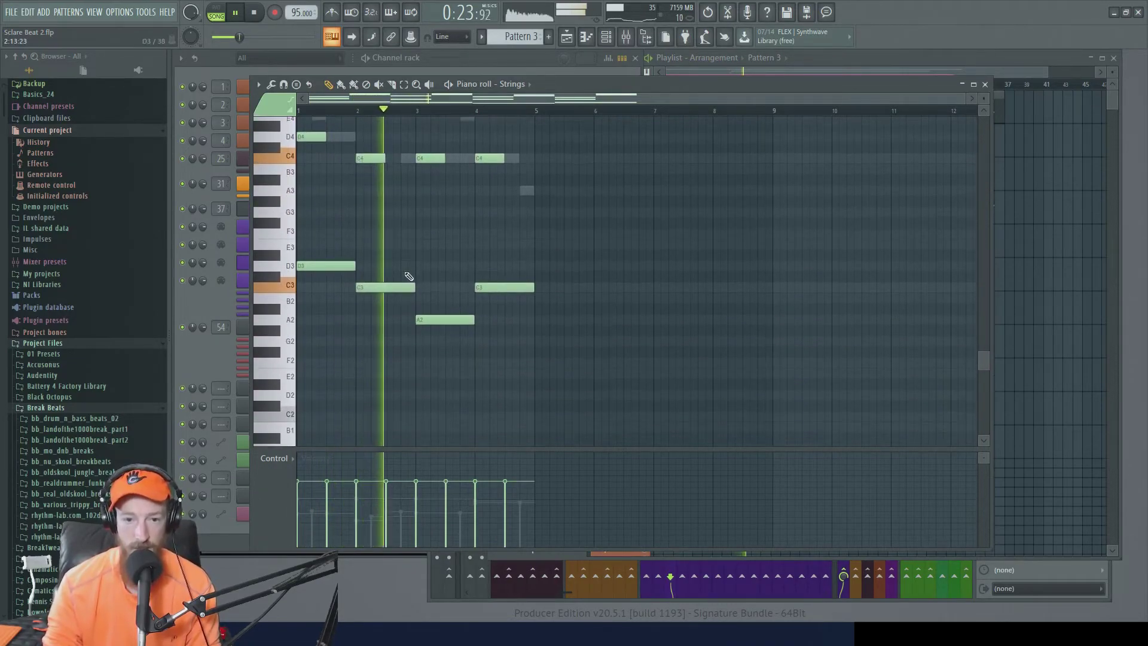
scroll(503, 282, "up", 1)
double_click(526, 224)
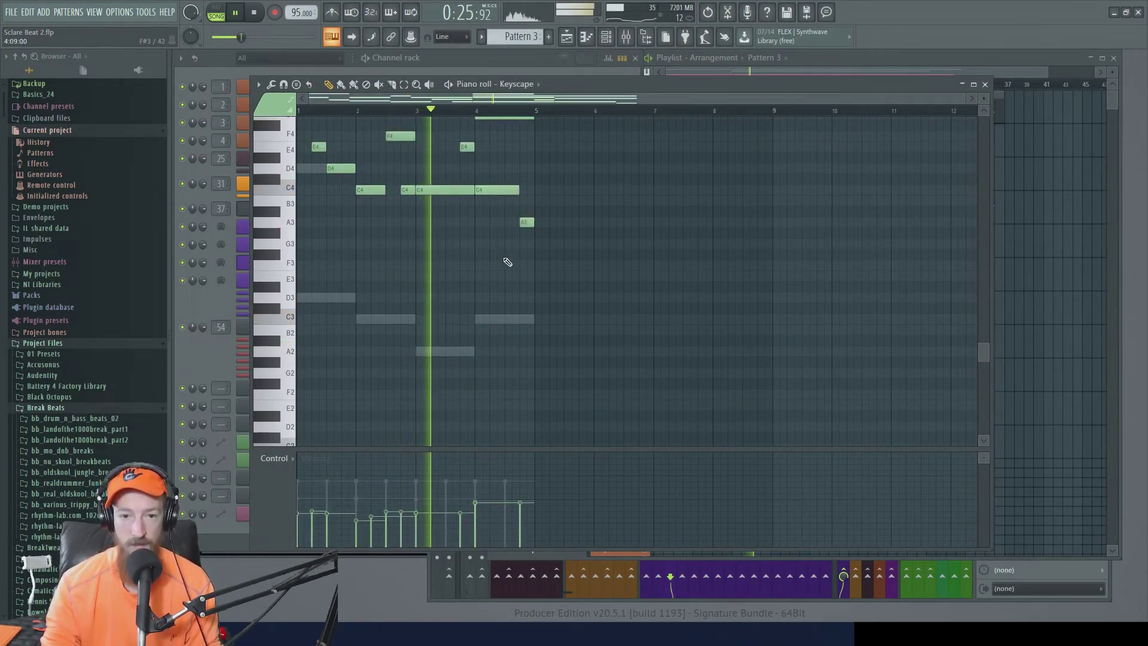
scroll(514, 263, "up", 5)
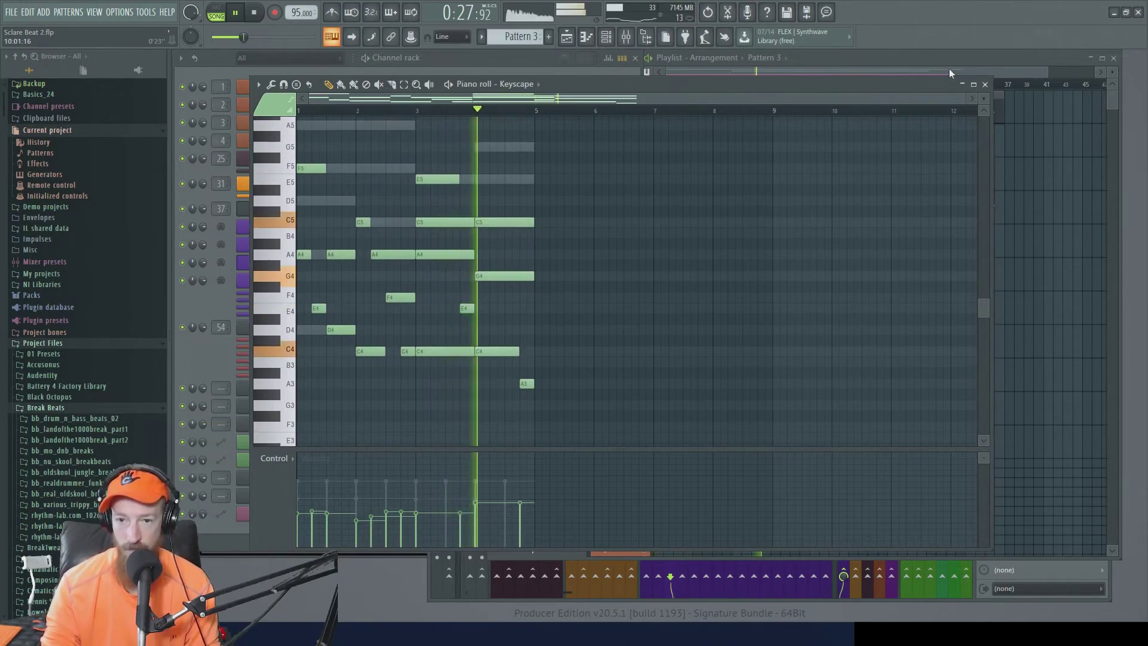
left_click(949, 69)
Open Pattern 6 during playback, compare its Strings and Keyscape notes, and return to the playlist.
double_click(529, 314)
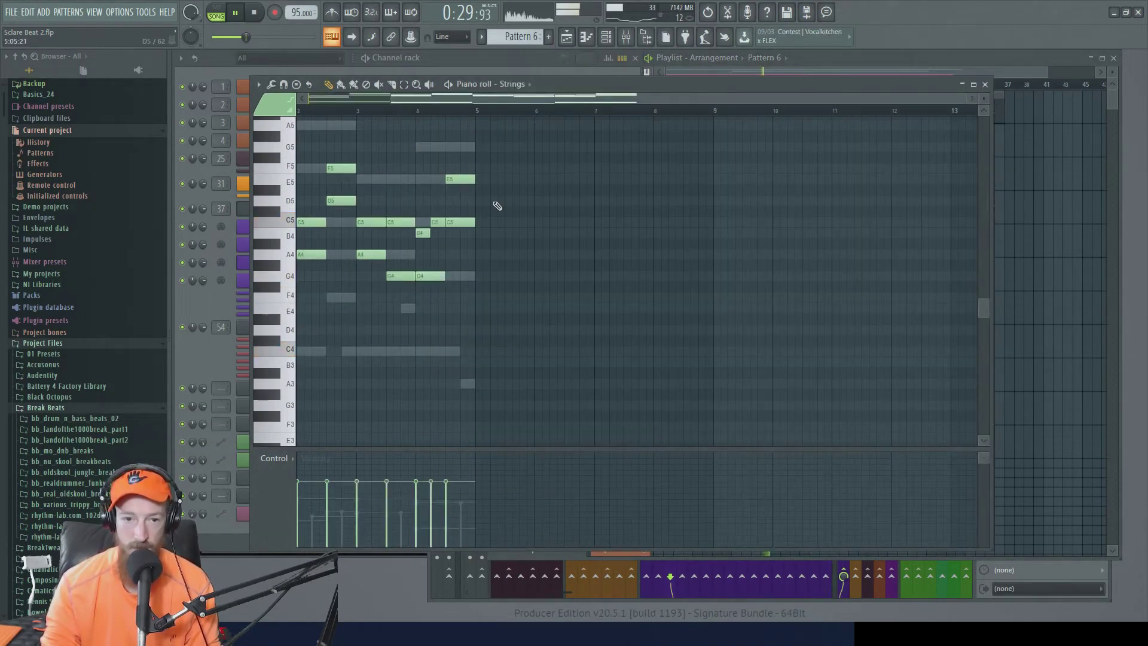
left_click_drag(494, 202, 688, 224)
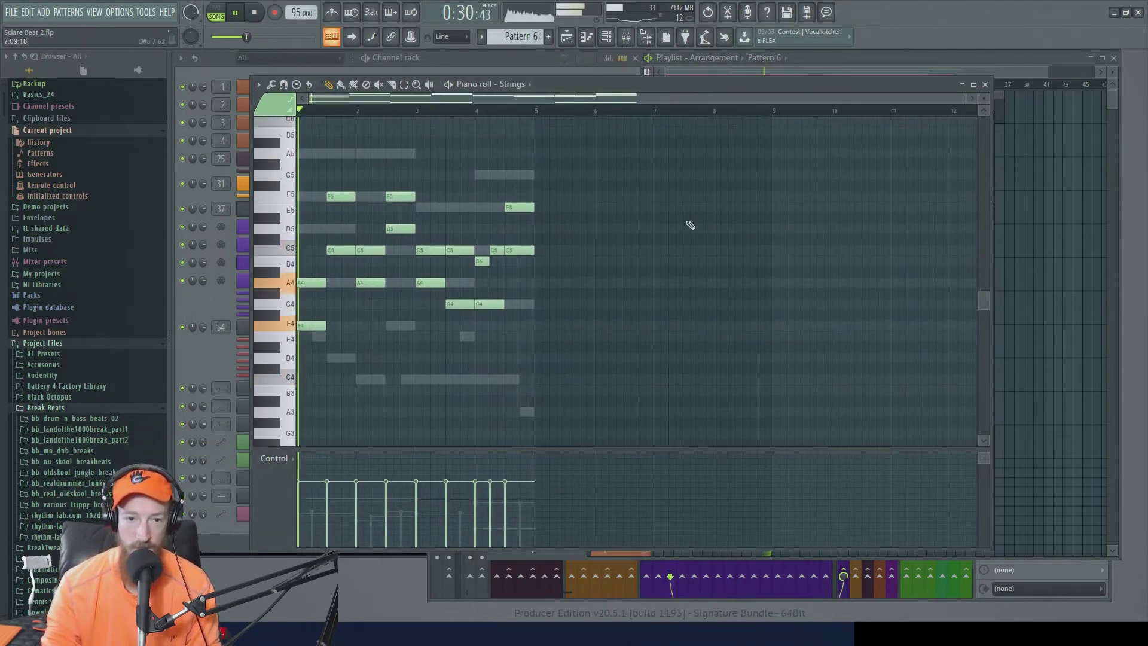
double_click(394, 285)
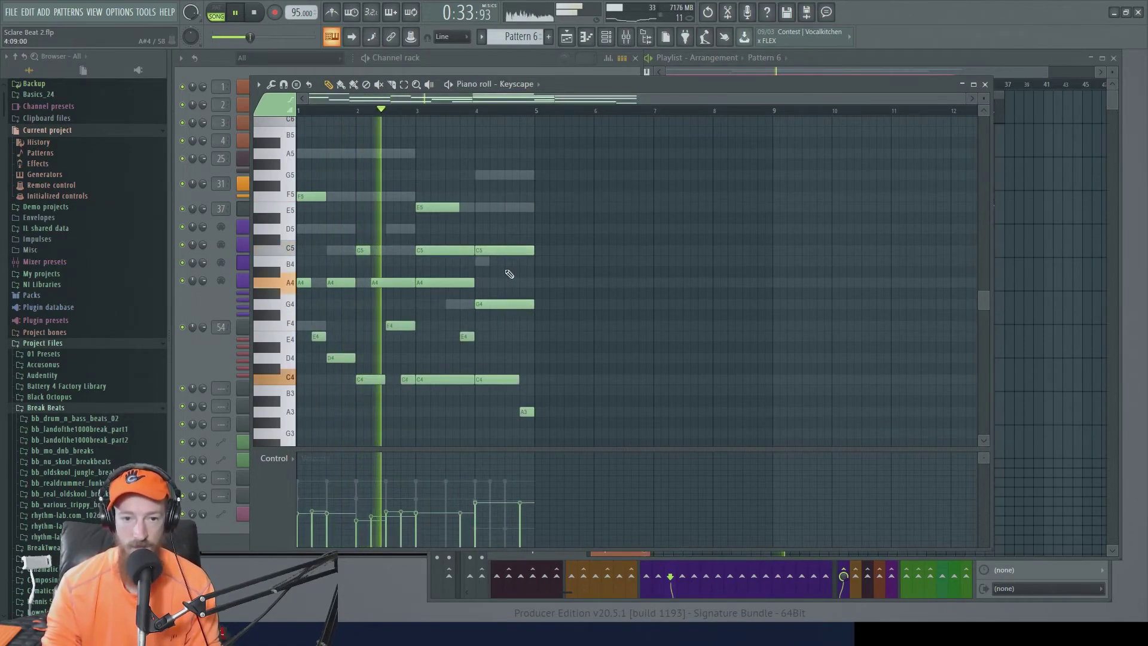
left_click(1026, 56)
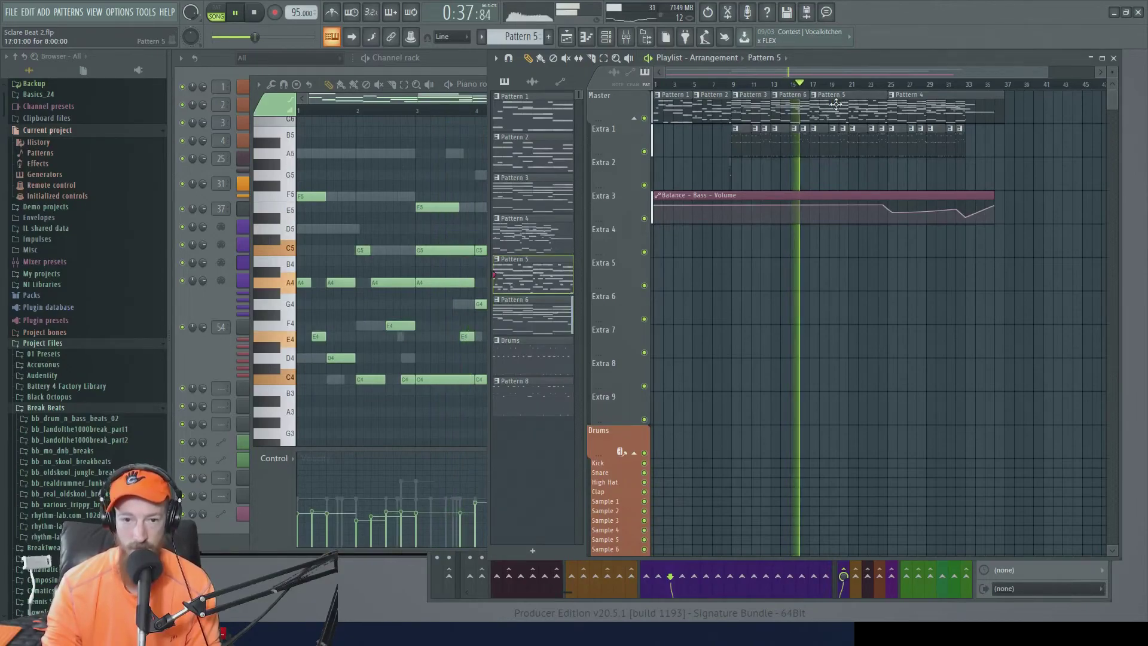
Open Pattern 5 during playback and examine its Bass, Michaelas Harp x64 and Bell Tone notes in the piano roll.
double_click(835, 104)
scroll(512, 346, "up", 1)
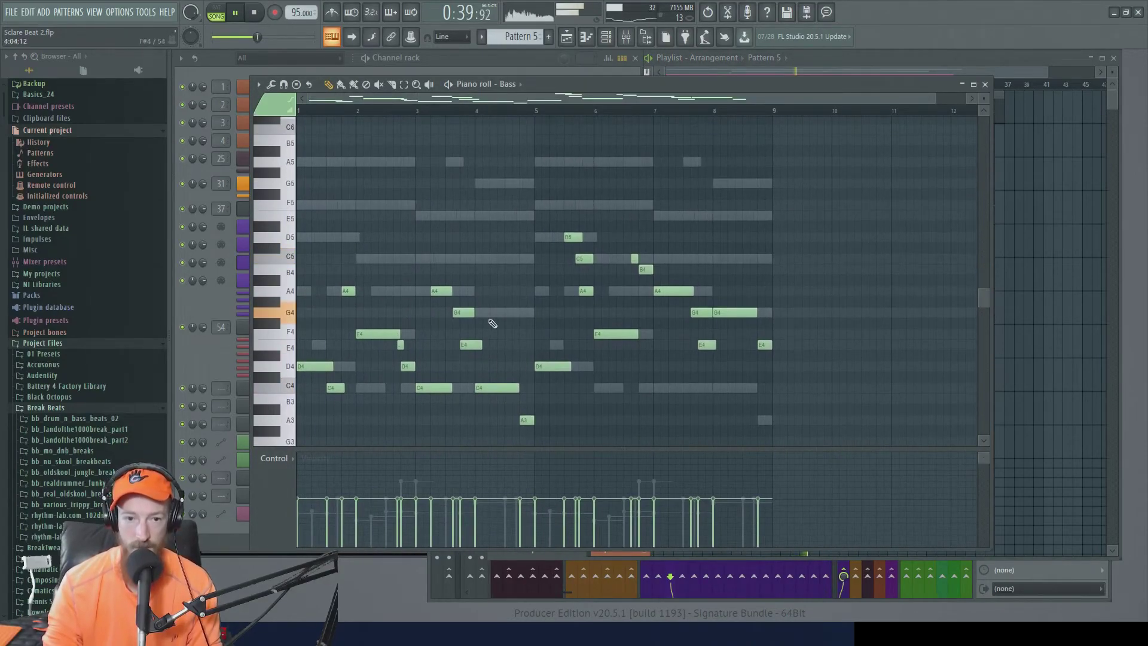
scroll(493, 323, "down", 1)
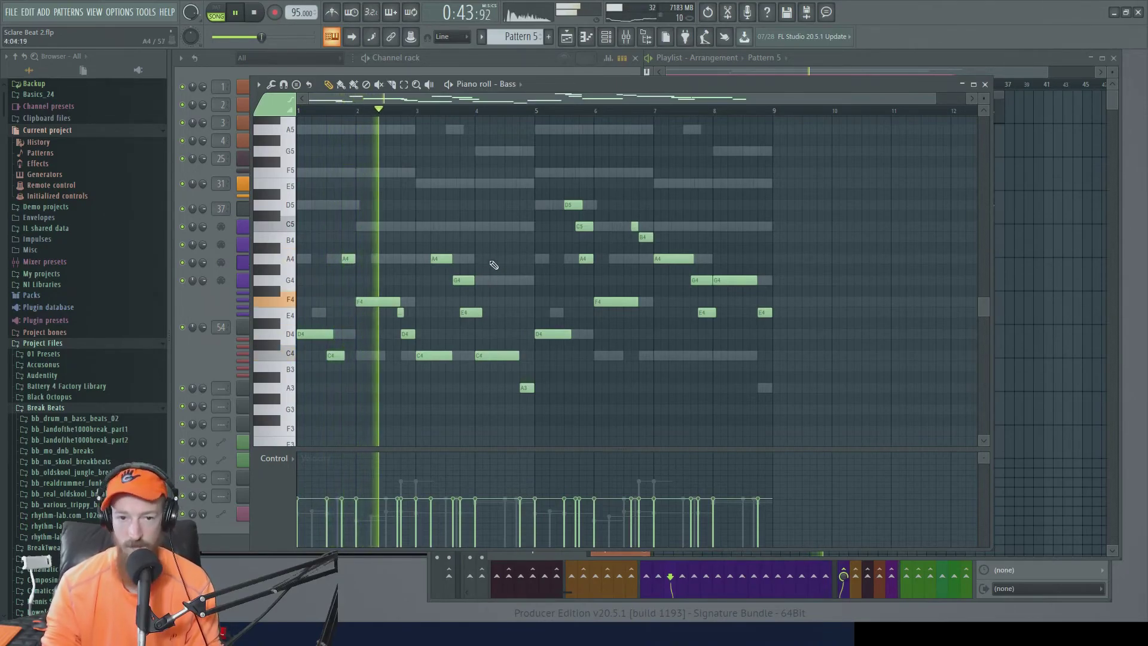
scroll(490, 262, "up", 2)
right_click(456, 248)
right_click(455, 249)
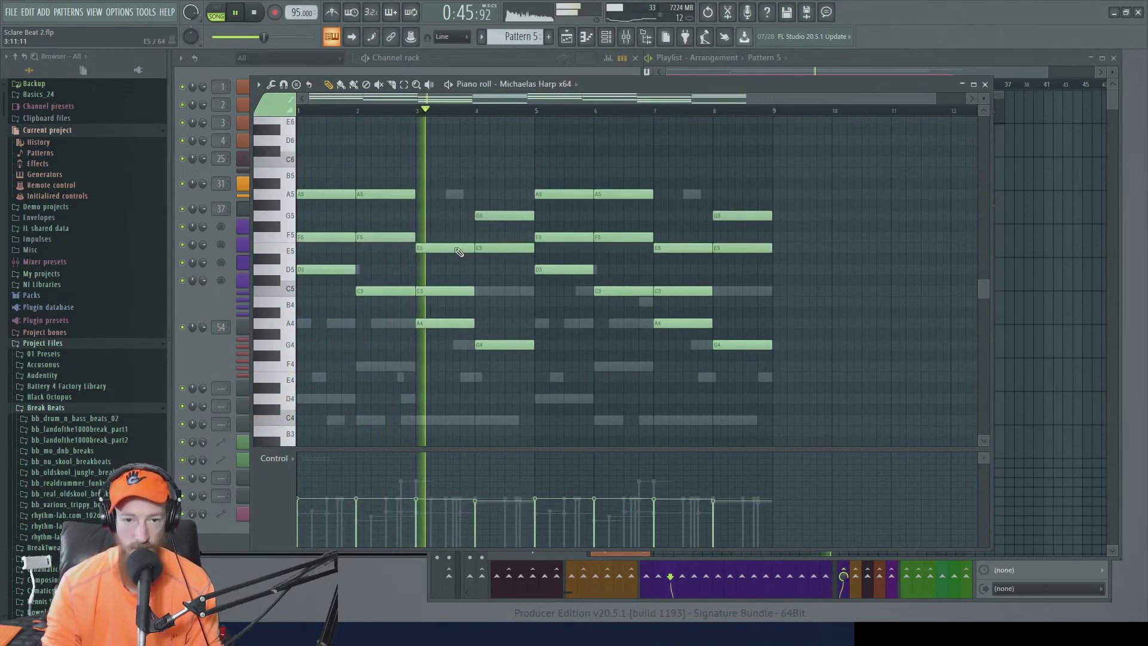
right_click(455, 194)
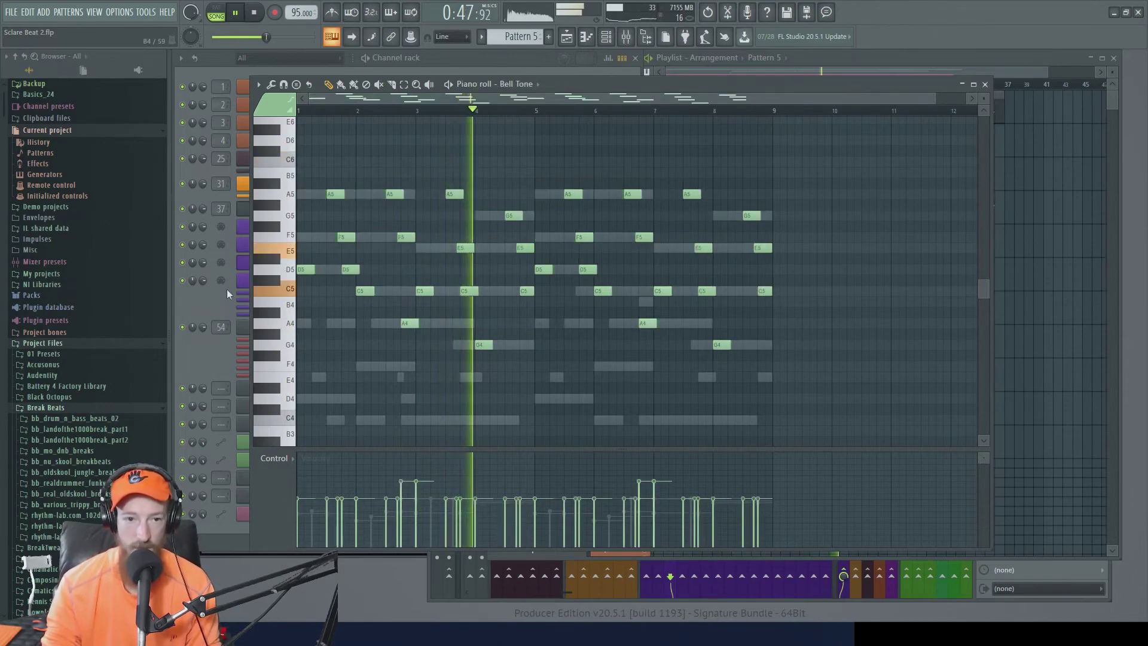
Bring up the Kontakt instrument rack, collapse the Scarbee Rickenbacker Bass and view the Gloves Glock interface.
left_click(214, 299)
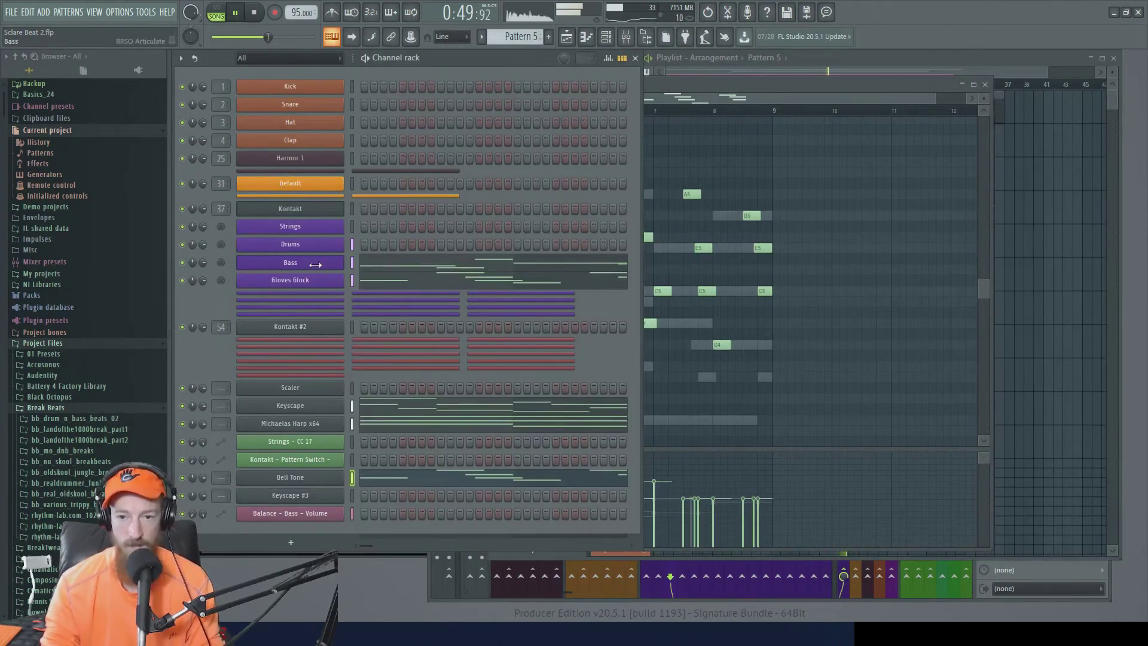
key("Tab")
key("Tab")
key("Tab")
key("Tab")
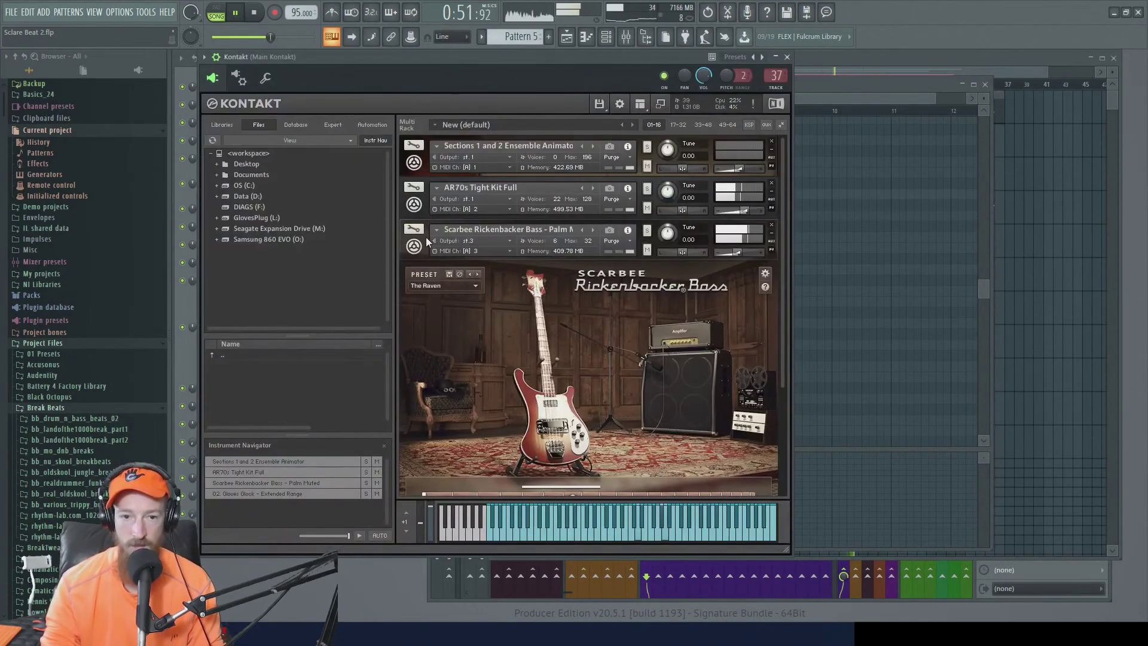
left_click(416, 250)
left_click(413, 289)
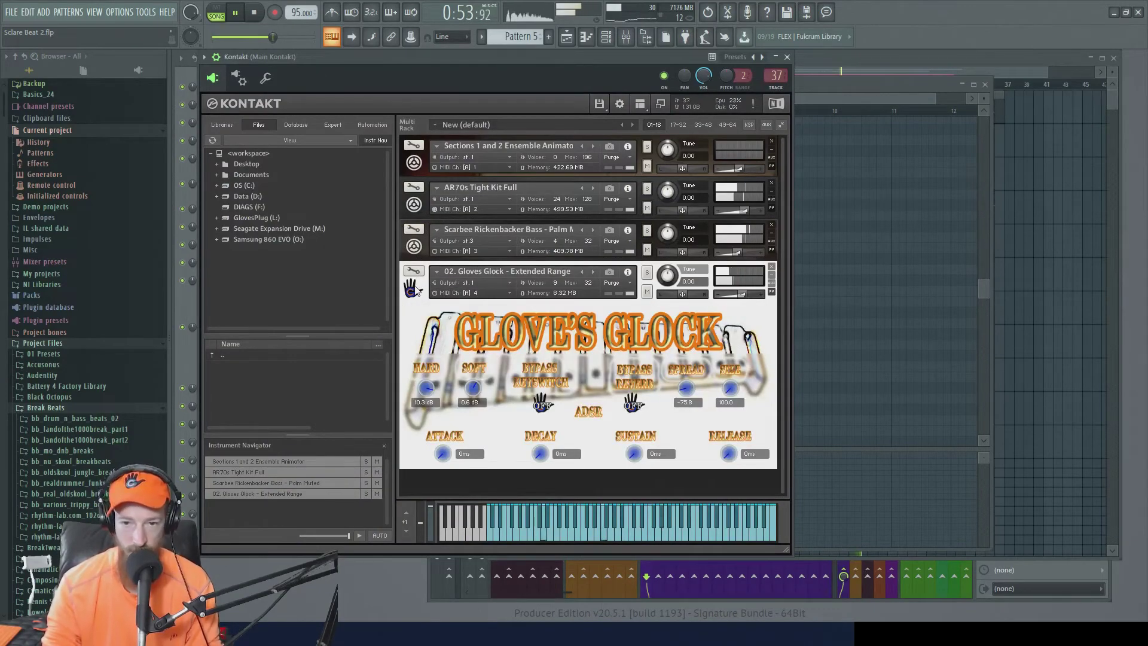
left_click(413, 289)
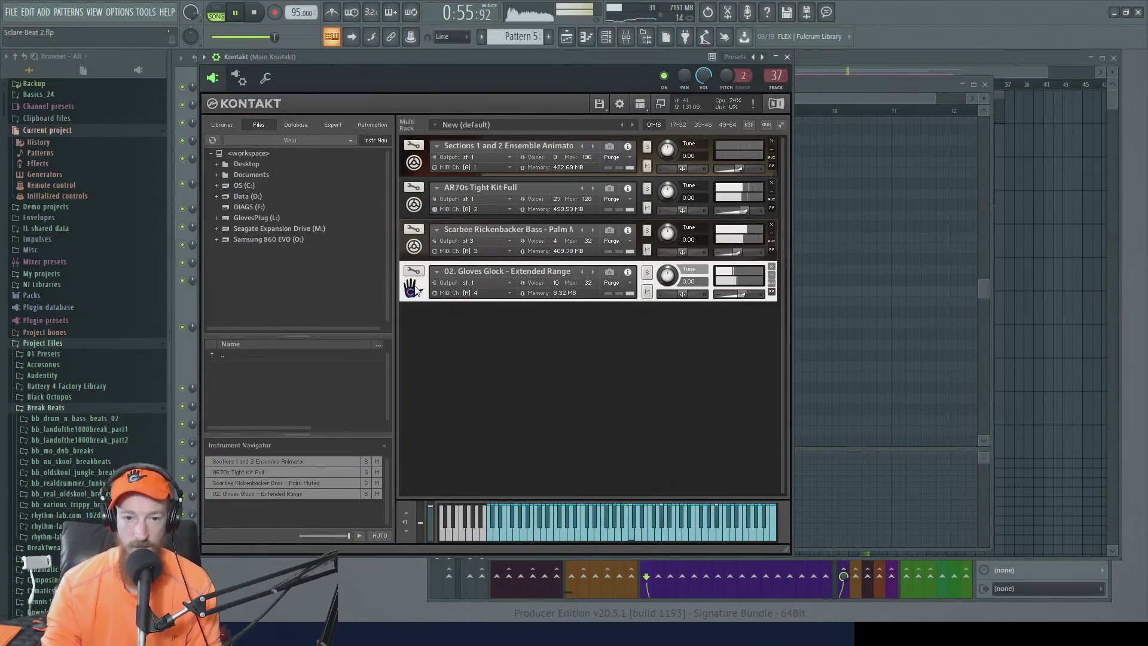
View the Scarbee Rickenbacker Bass, AR70s Tight Kit Full and Sections 1 and 2 Ensemble instruments, leaving each collapsed.
left_click(415, 246)
left_click(416, 246)
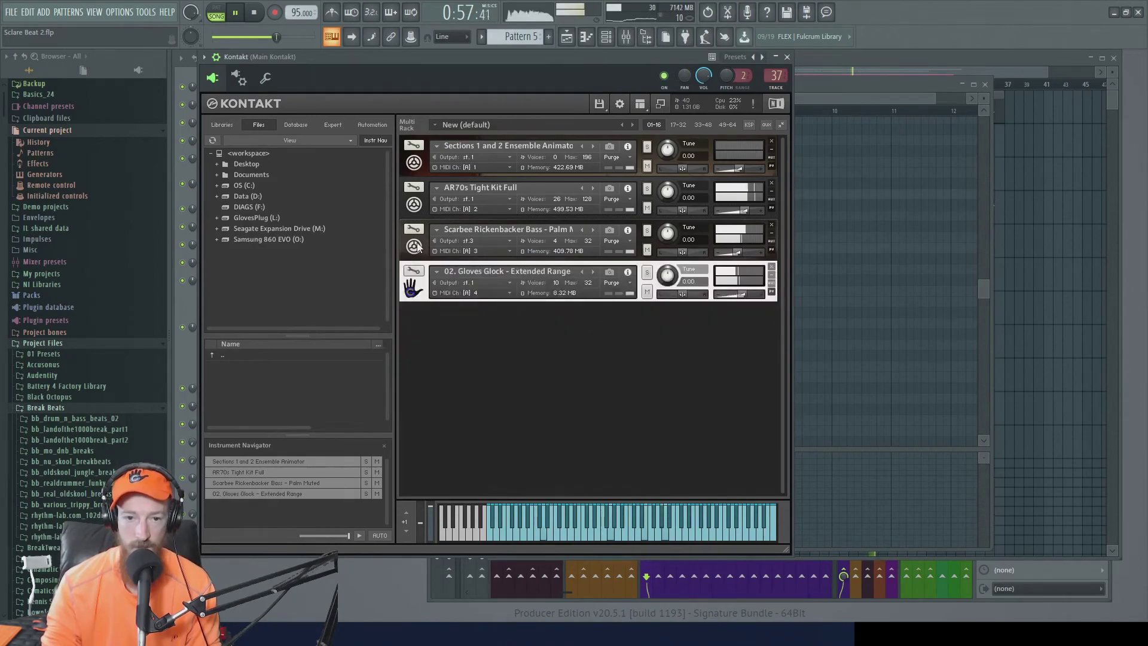
left_click(414, 205)
left_click(414, 205)
left_click(414, 163)
left_click(414, 163)
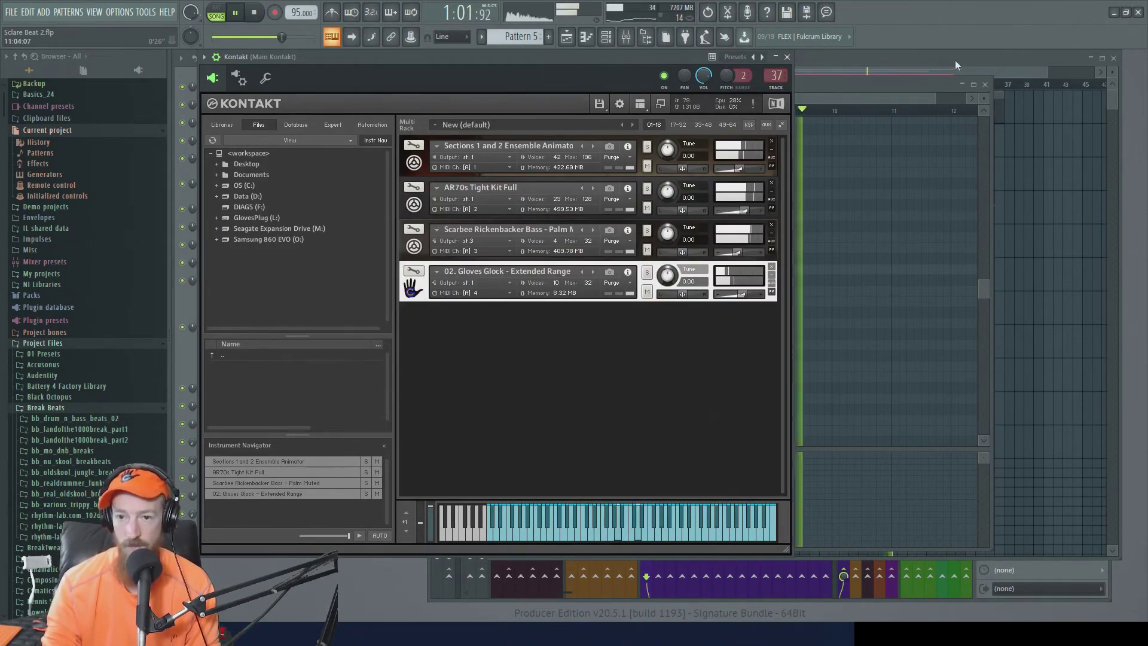
Open Pattern 4 during playback and compare its Strings and Keyscape notes in the piano roll.
key("F5")
double_click(919, 117)
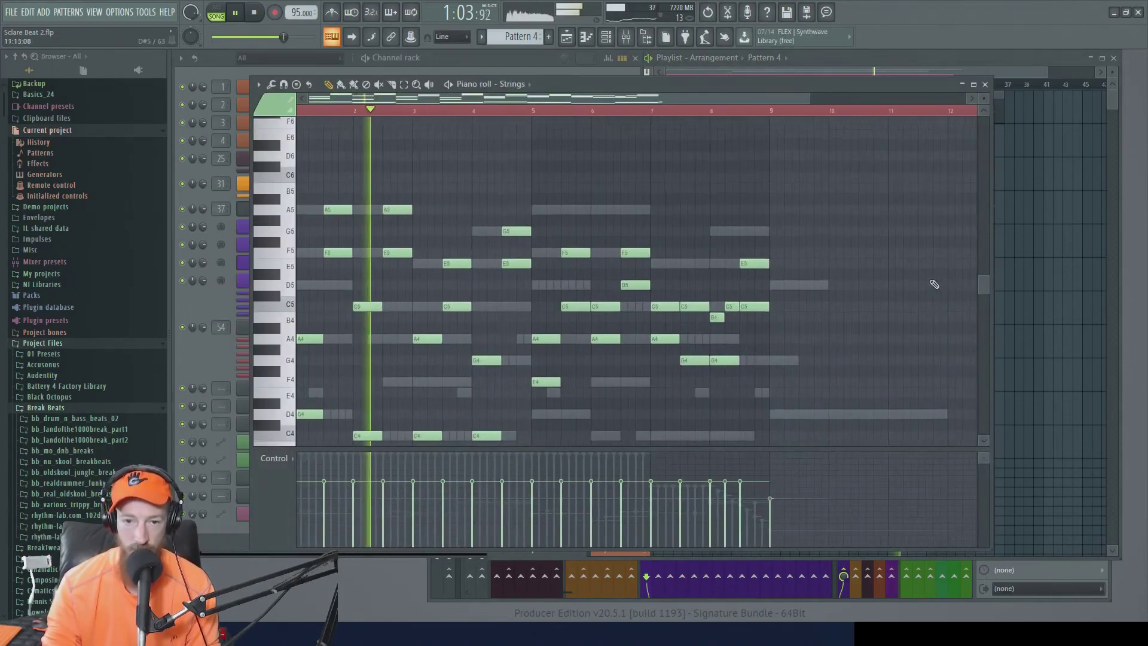
right_click(518, 308)
right_click(518, 307)
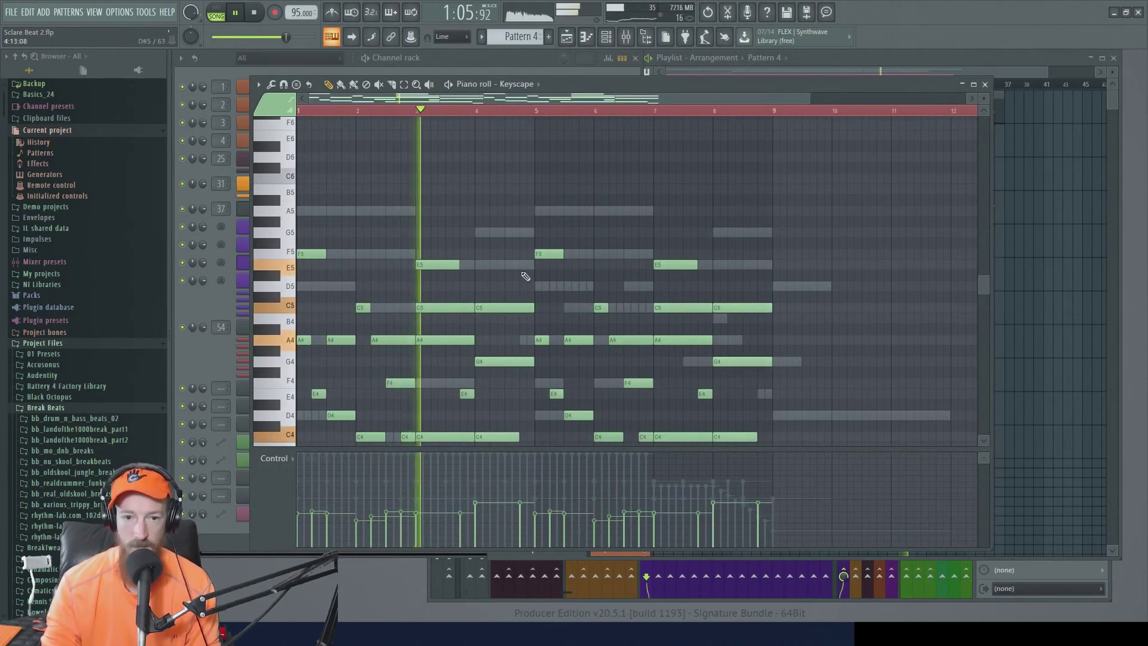
scroll(574, 239, "down", 3)
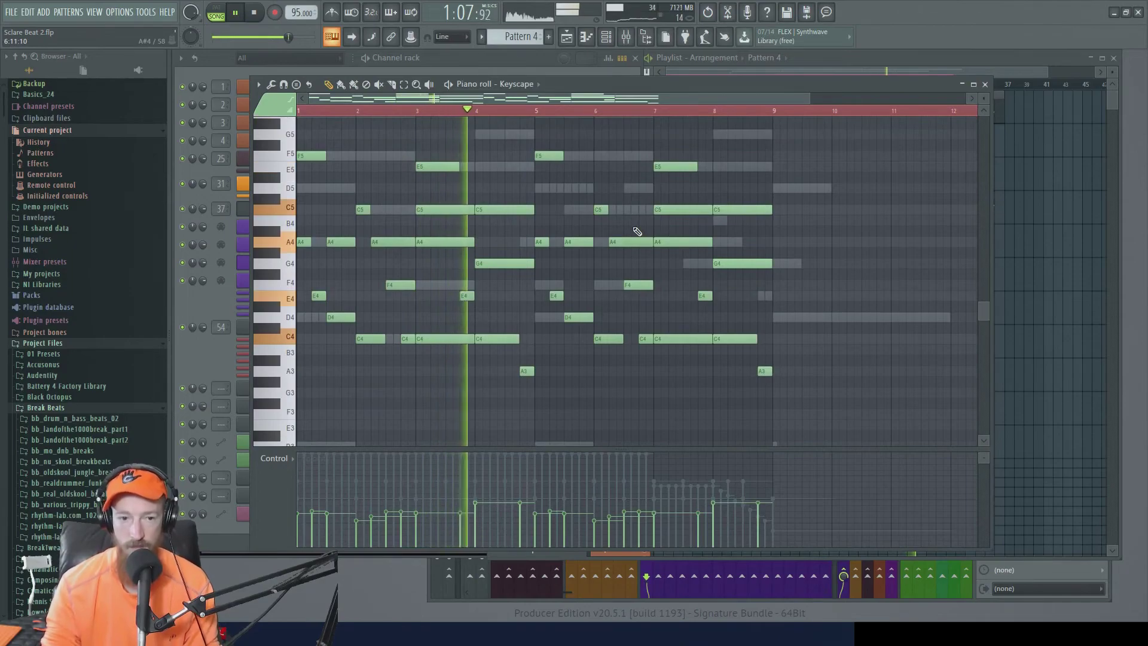
View the Michaelas Harp x64, Bell Tone and Keyscape instrument interfaces from the channel rack, and return to the playlist.
left_click(204, 289)
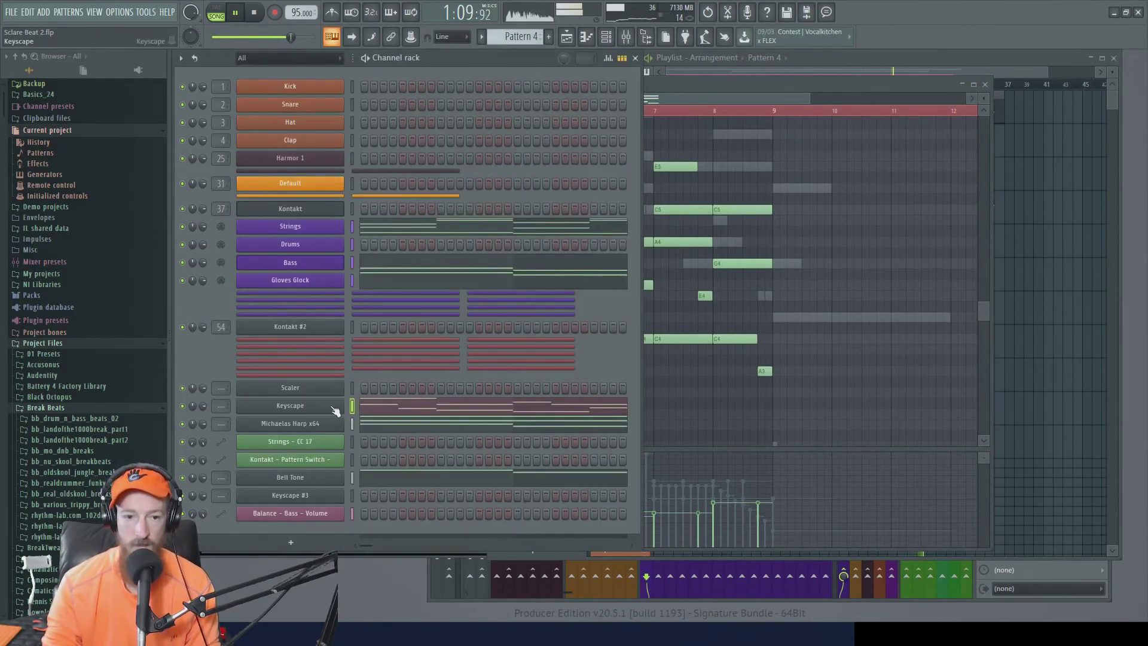
left_click(322, 426)
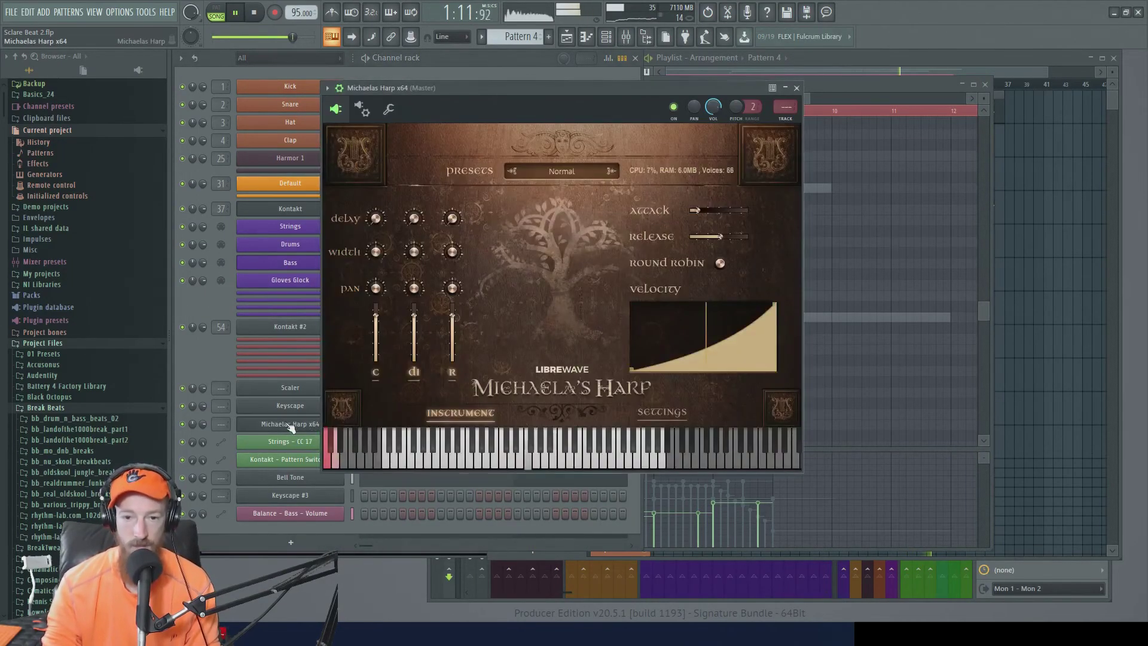
left_click(290, 426)
left_click(307, 478)
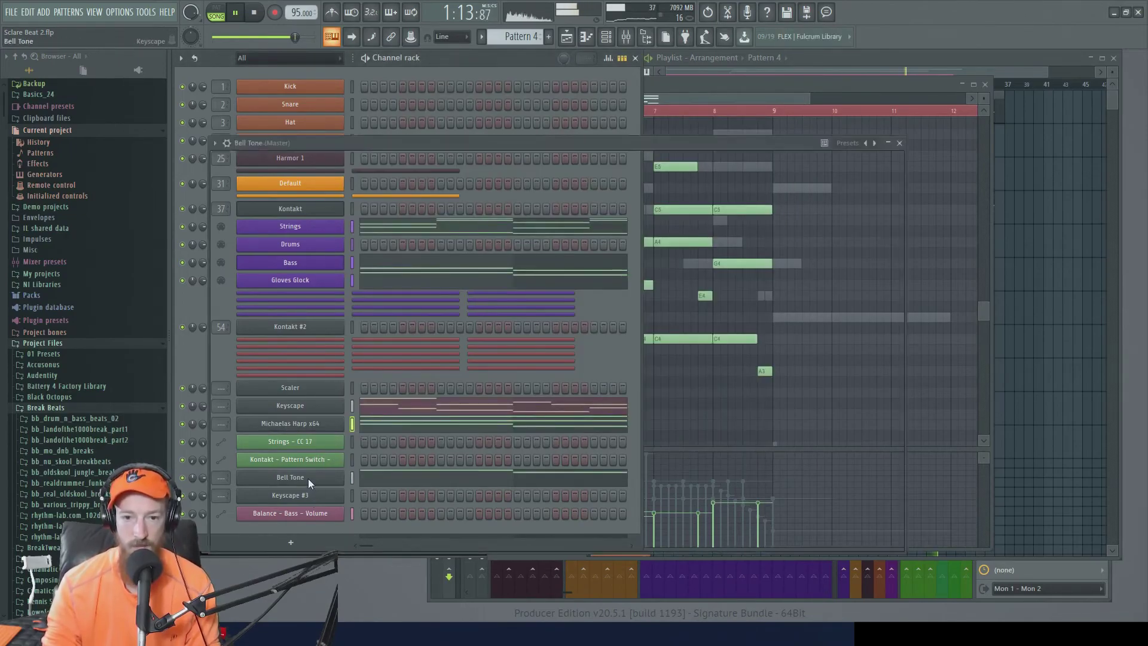
left_click(195, 359)
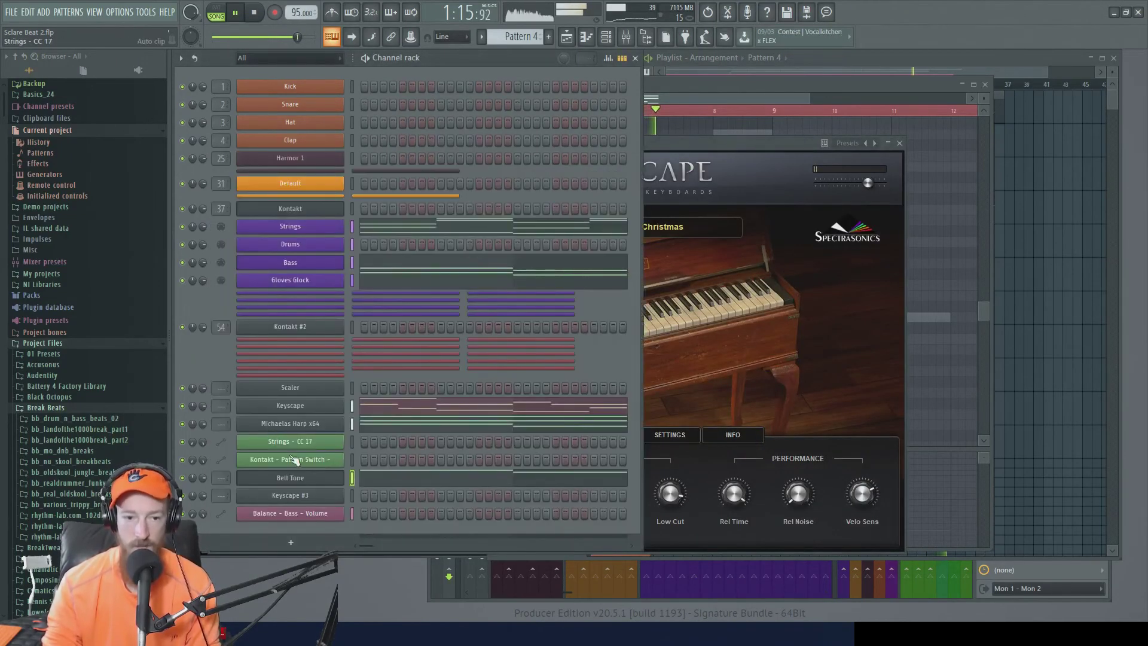
left_click(299, 477)
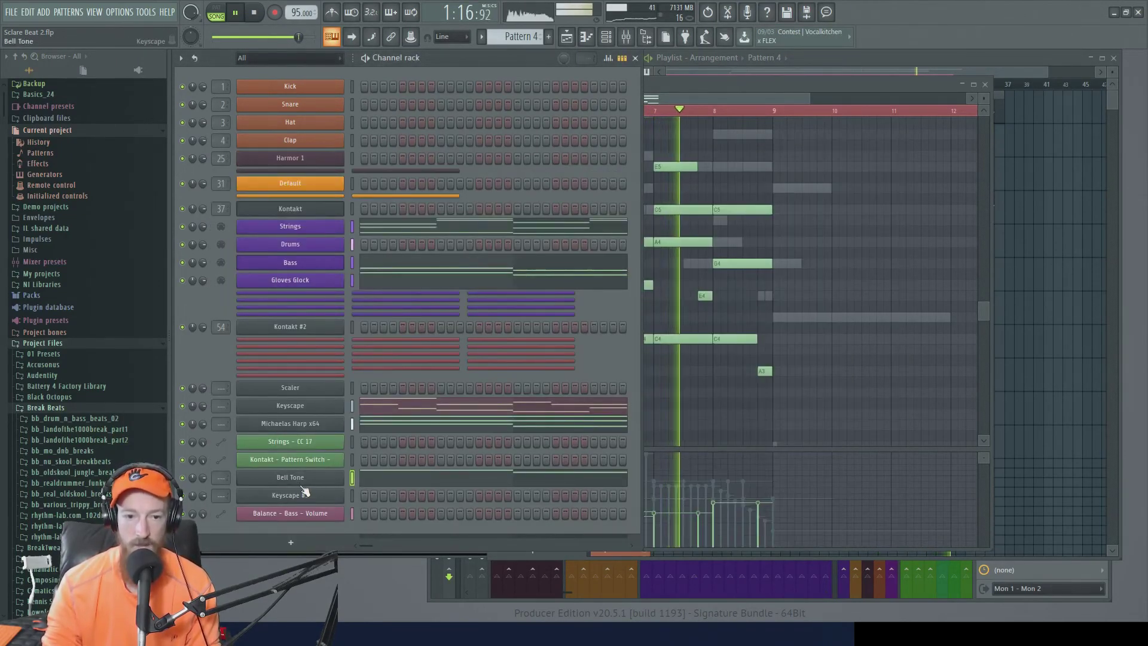
left_click(292, 404)
left_click(268, 407)
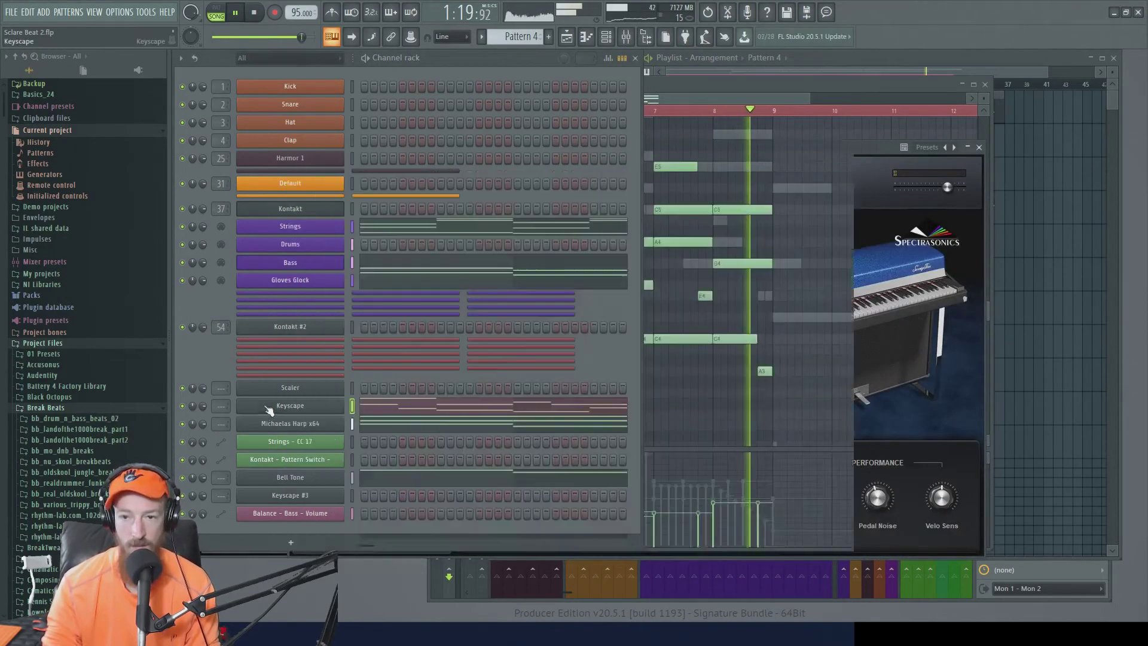
left_click(930, 56)
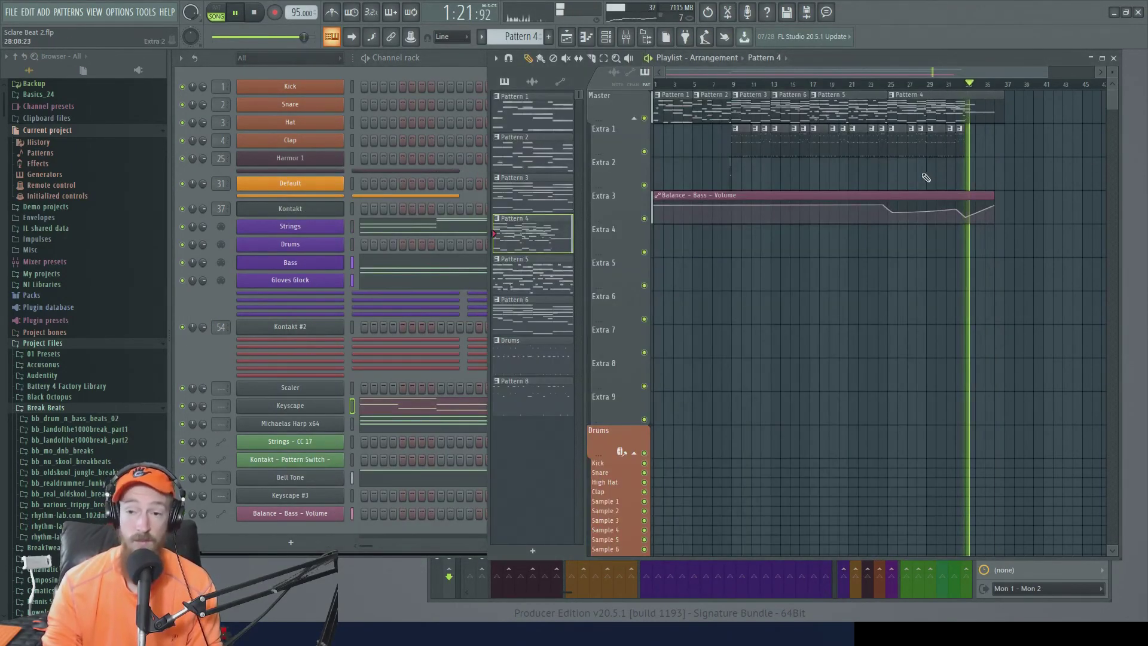
scroll(927, 180, "down", 1)
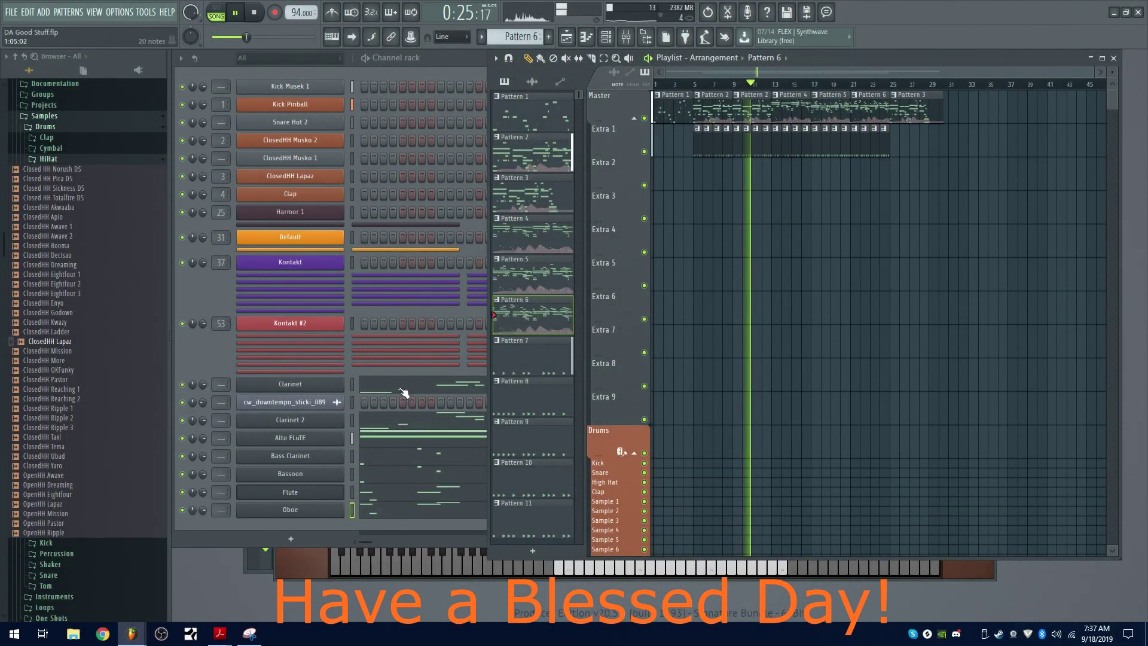
Examine Pattern 6's Clarinet notes and Pattern 4's Clarinet and Bass Clarinet notes in the piano roll during playback.
left_click(403, 392)
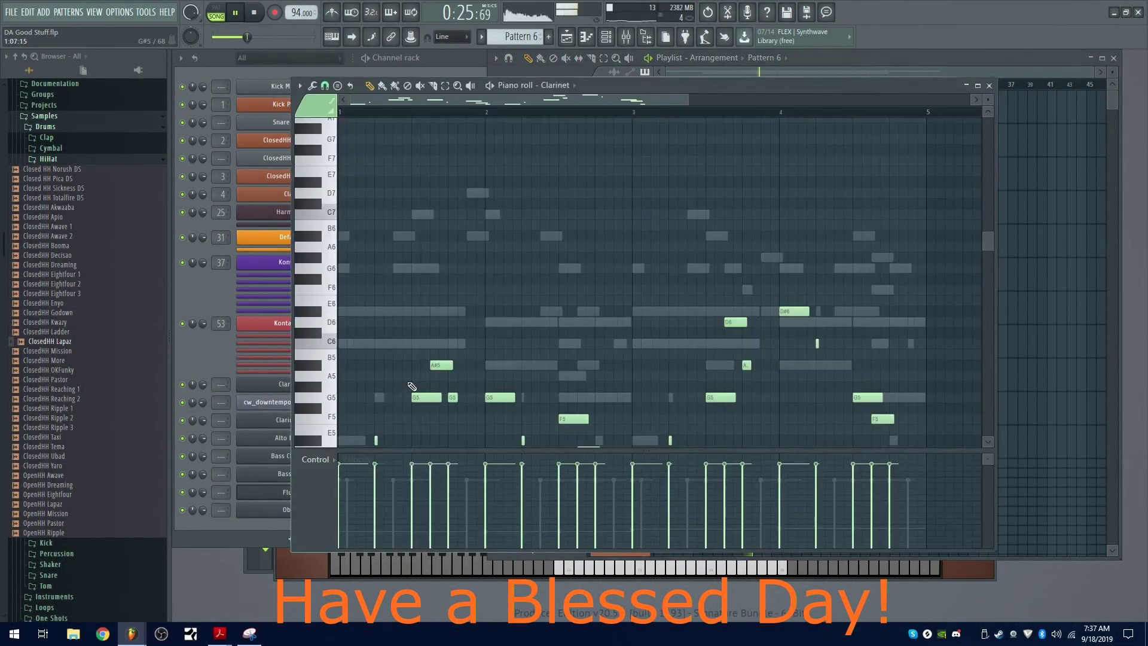
left_click(715, 150)
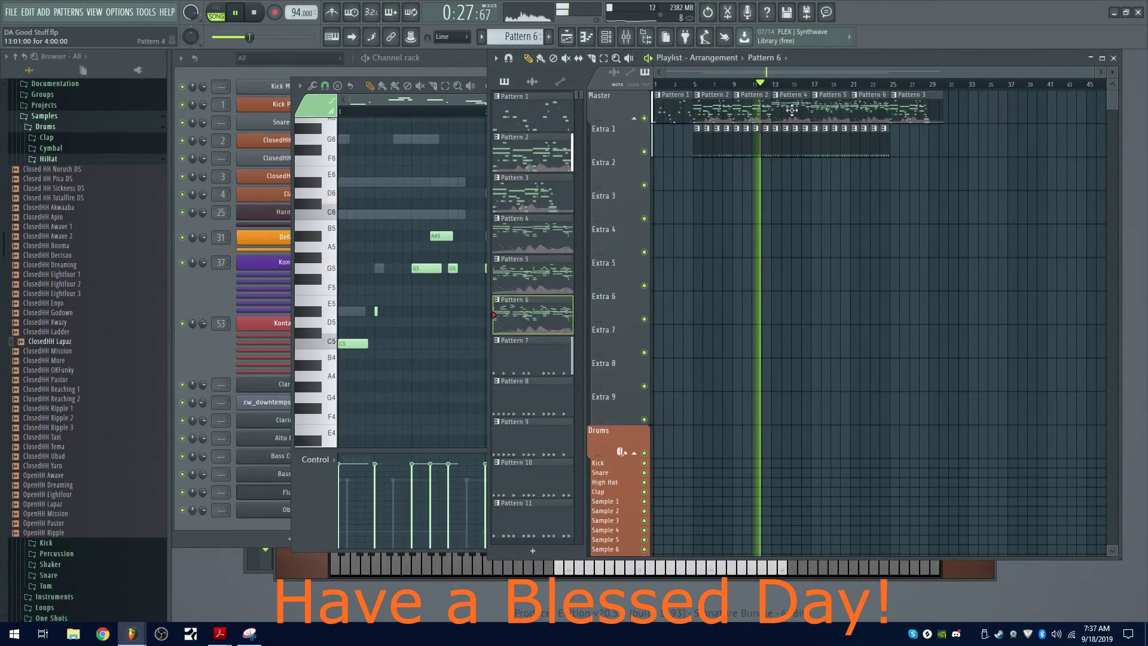
left_click(532, 233)
left_click(209, 370)
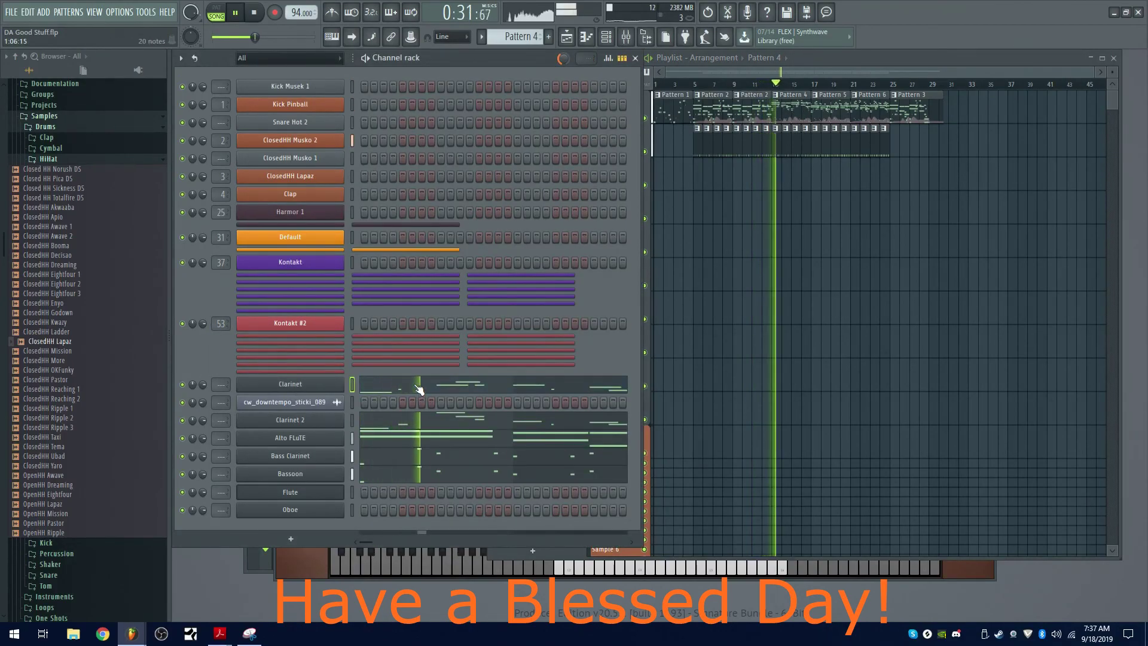
left_click(418, 388)
scroll(501, 323, "up", 1)
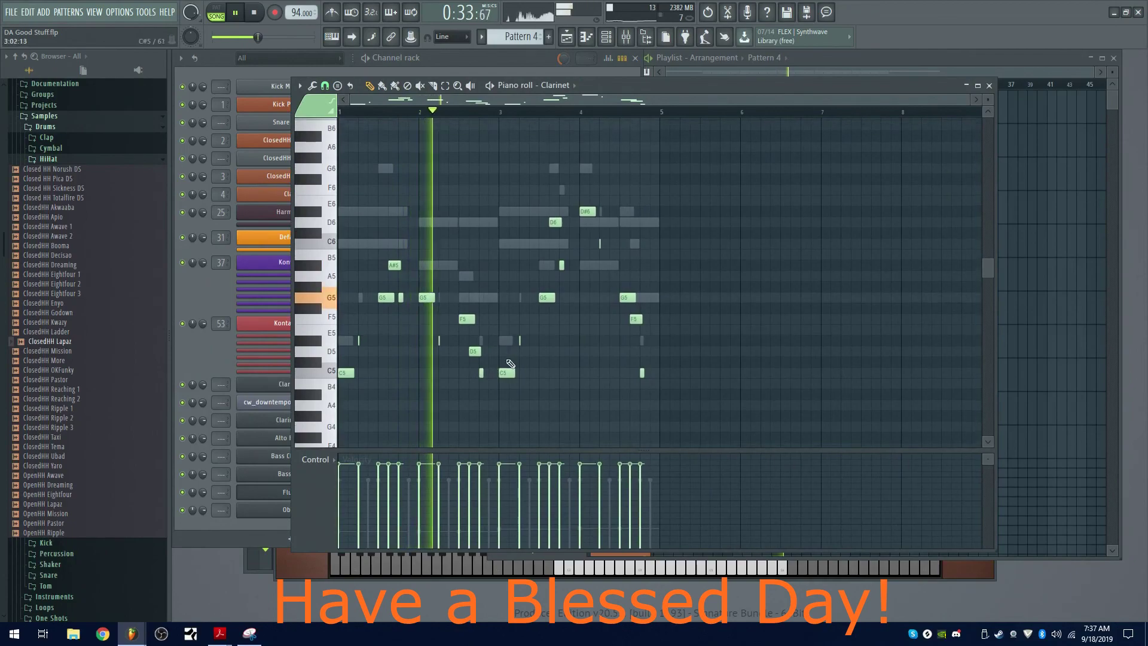
left_click(216, 356)
left_click(455, 462)
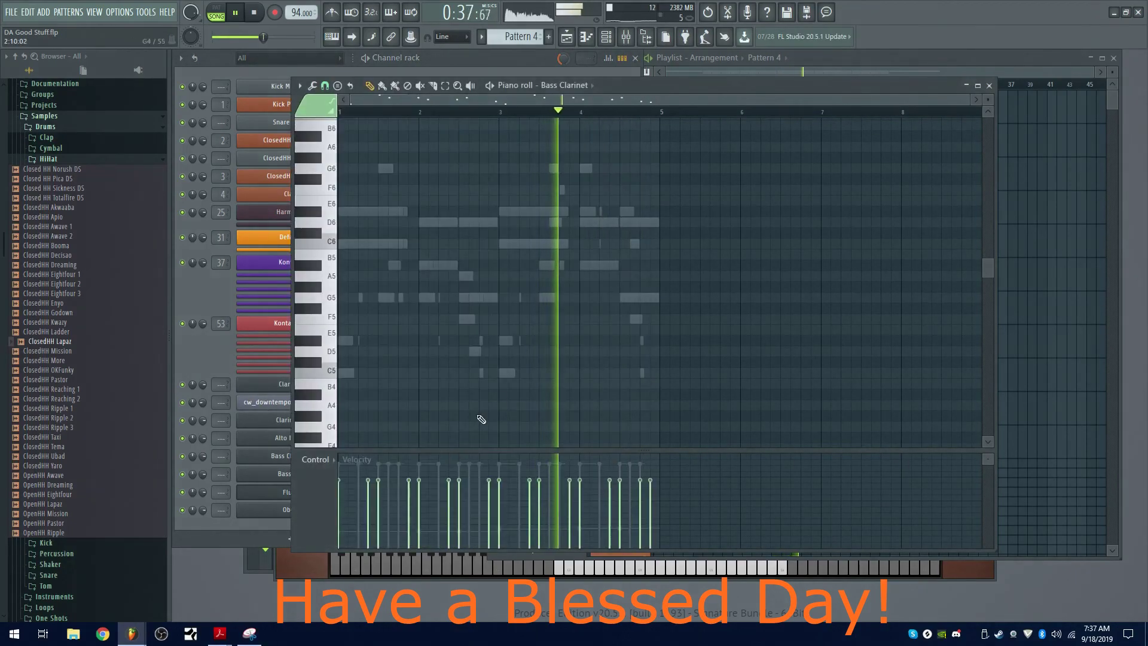